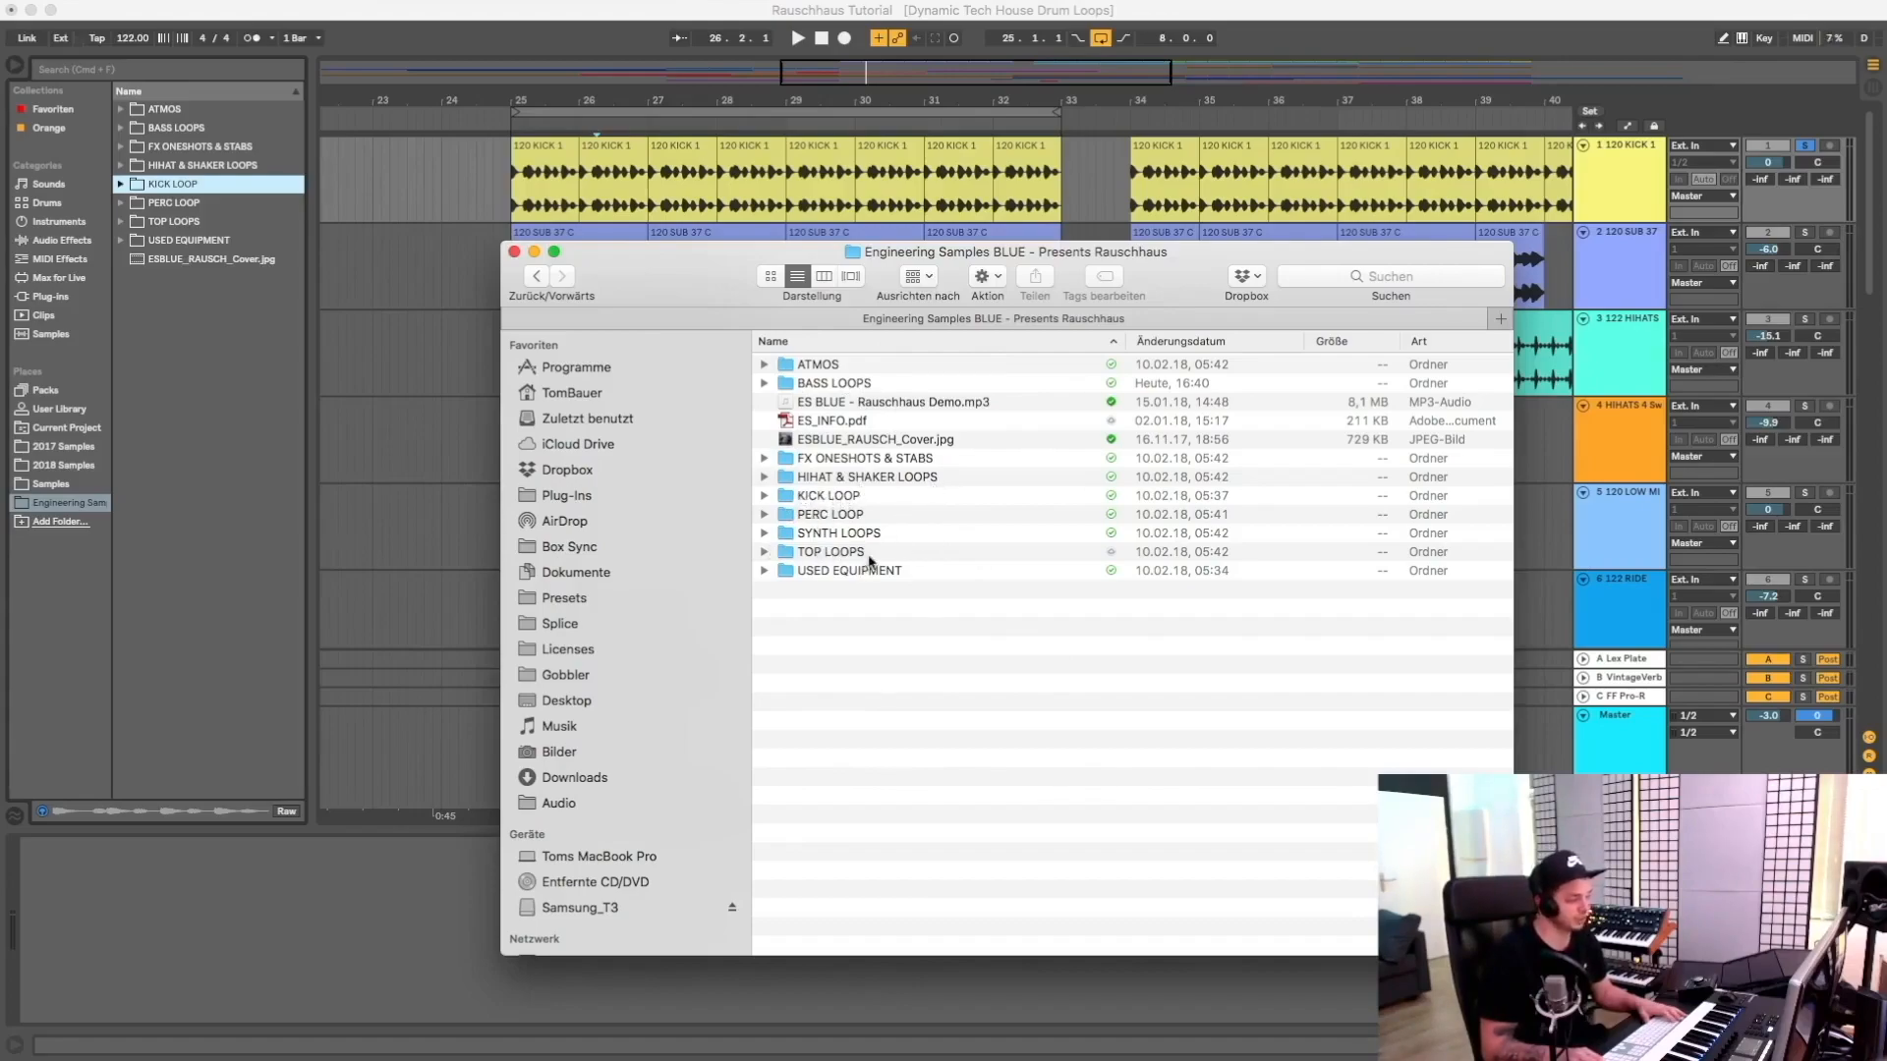
Look through the Engineering Samples BLUE pack by expanding its USED EQUIPMENT, loop, FX and ATMOS folders
left_click(765, 571)
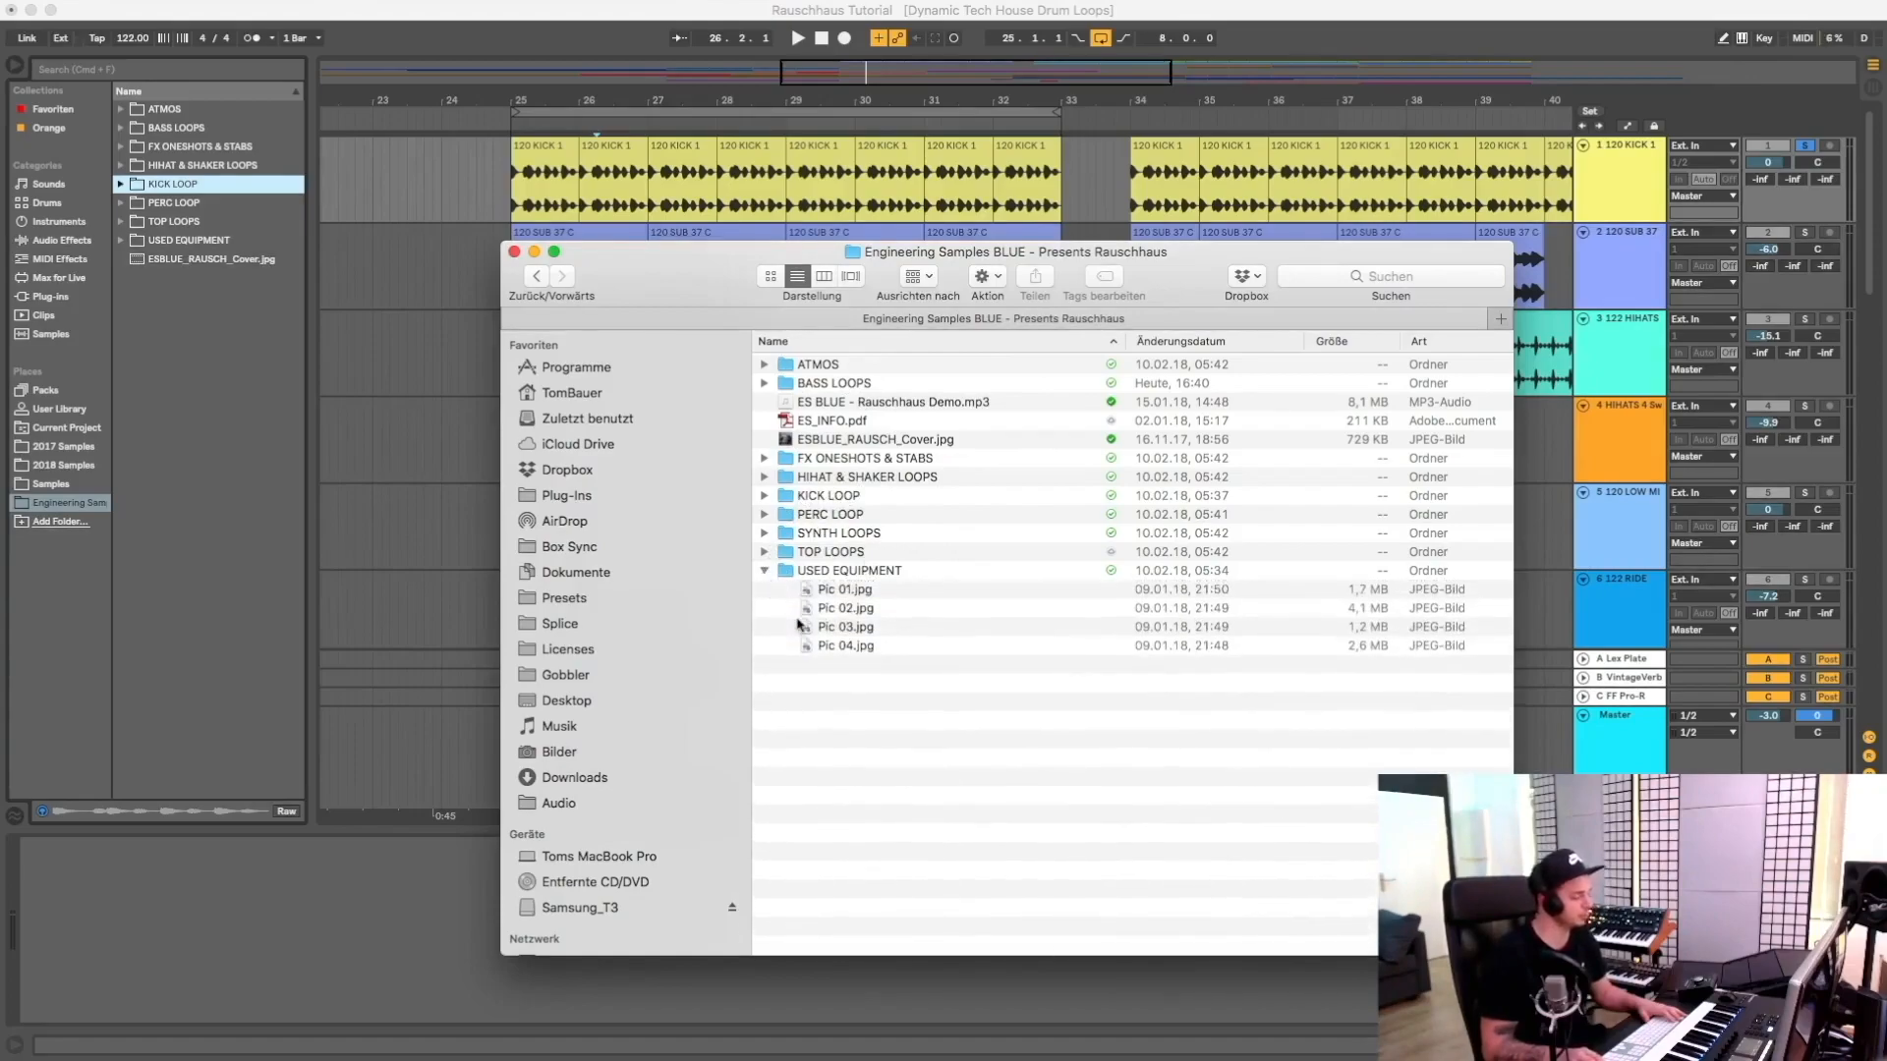
left_click(764, 572)
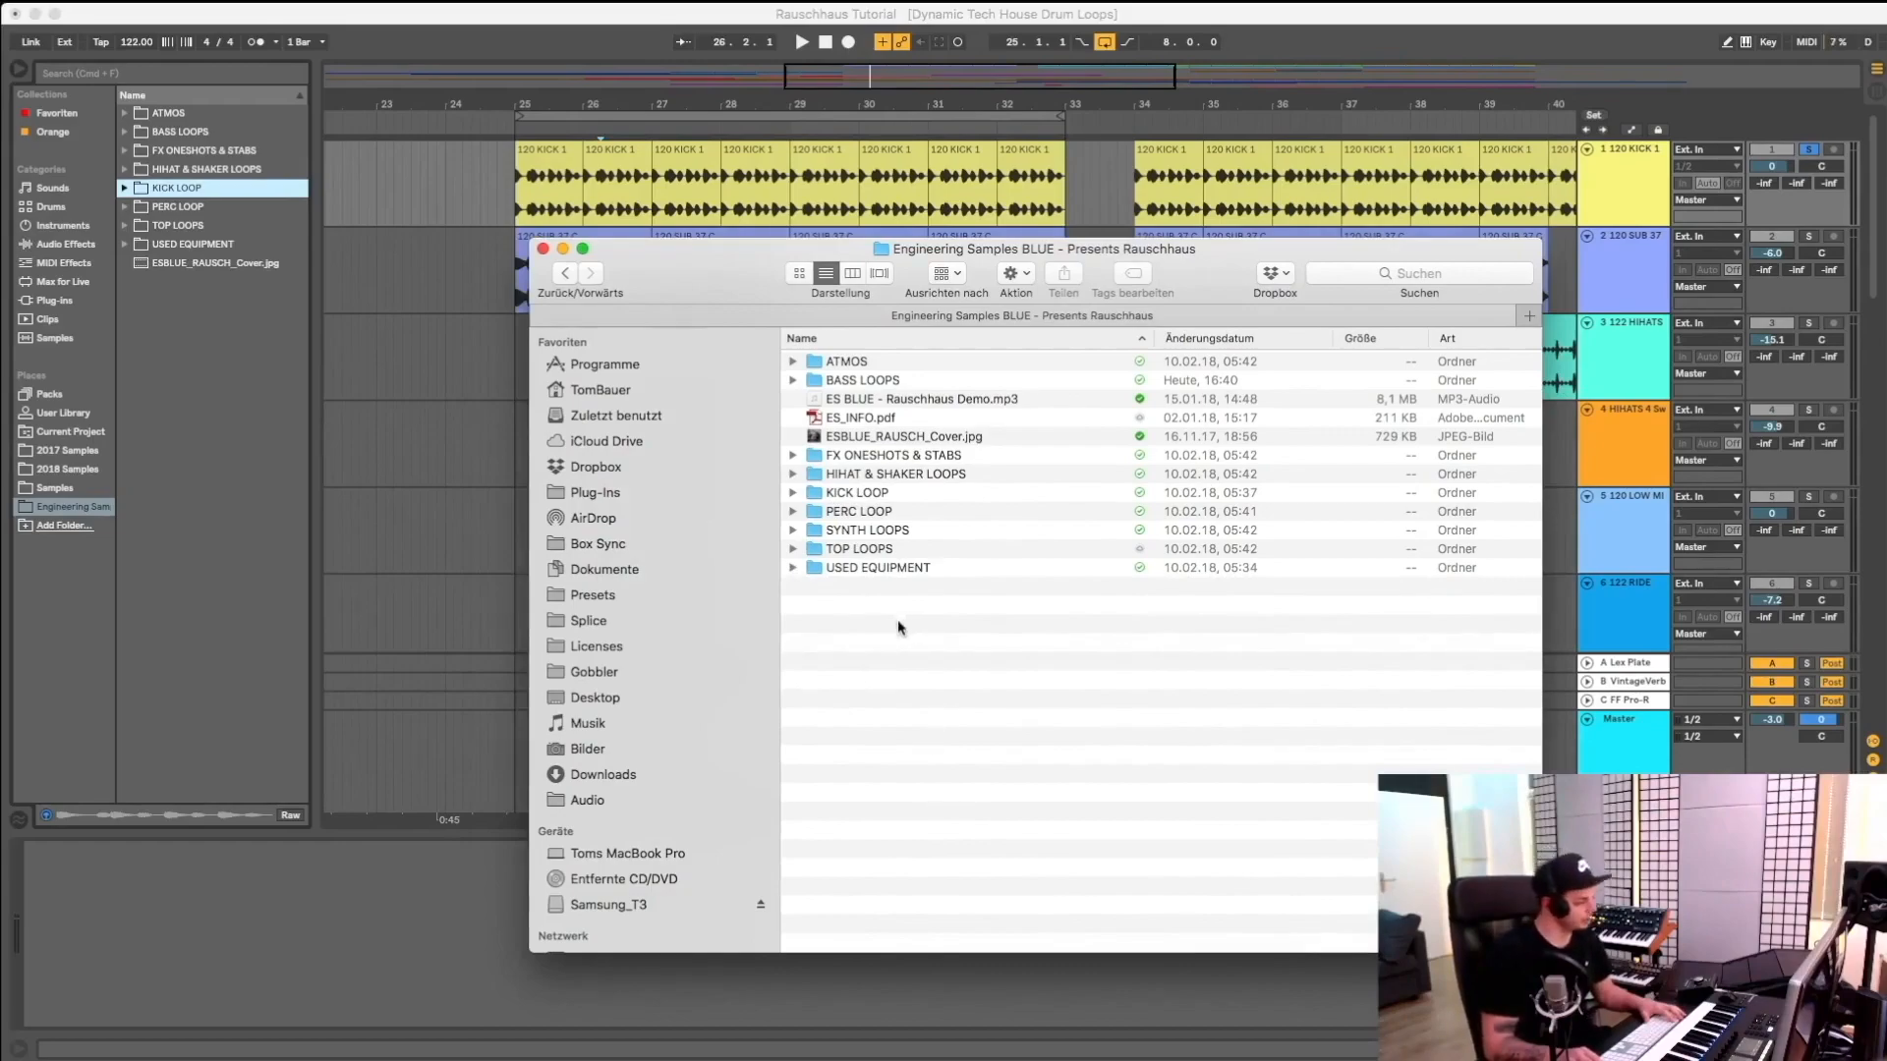
left_click(794, 548)
left_click(793, 511)
left_click(793, 493)
left_click(794, 473)
left_click(793, 455)
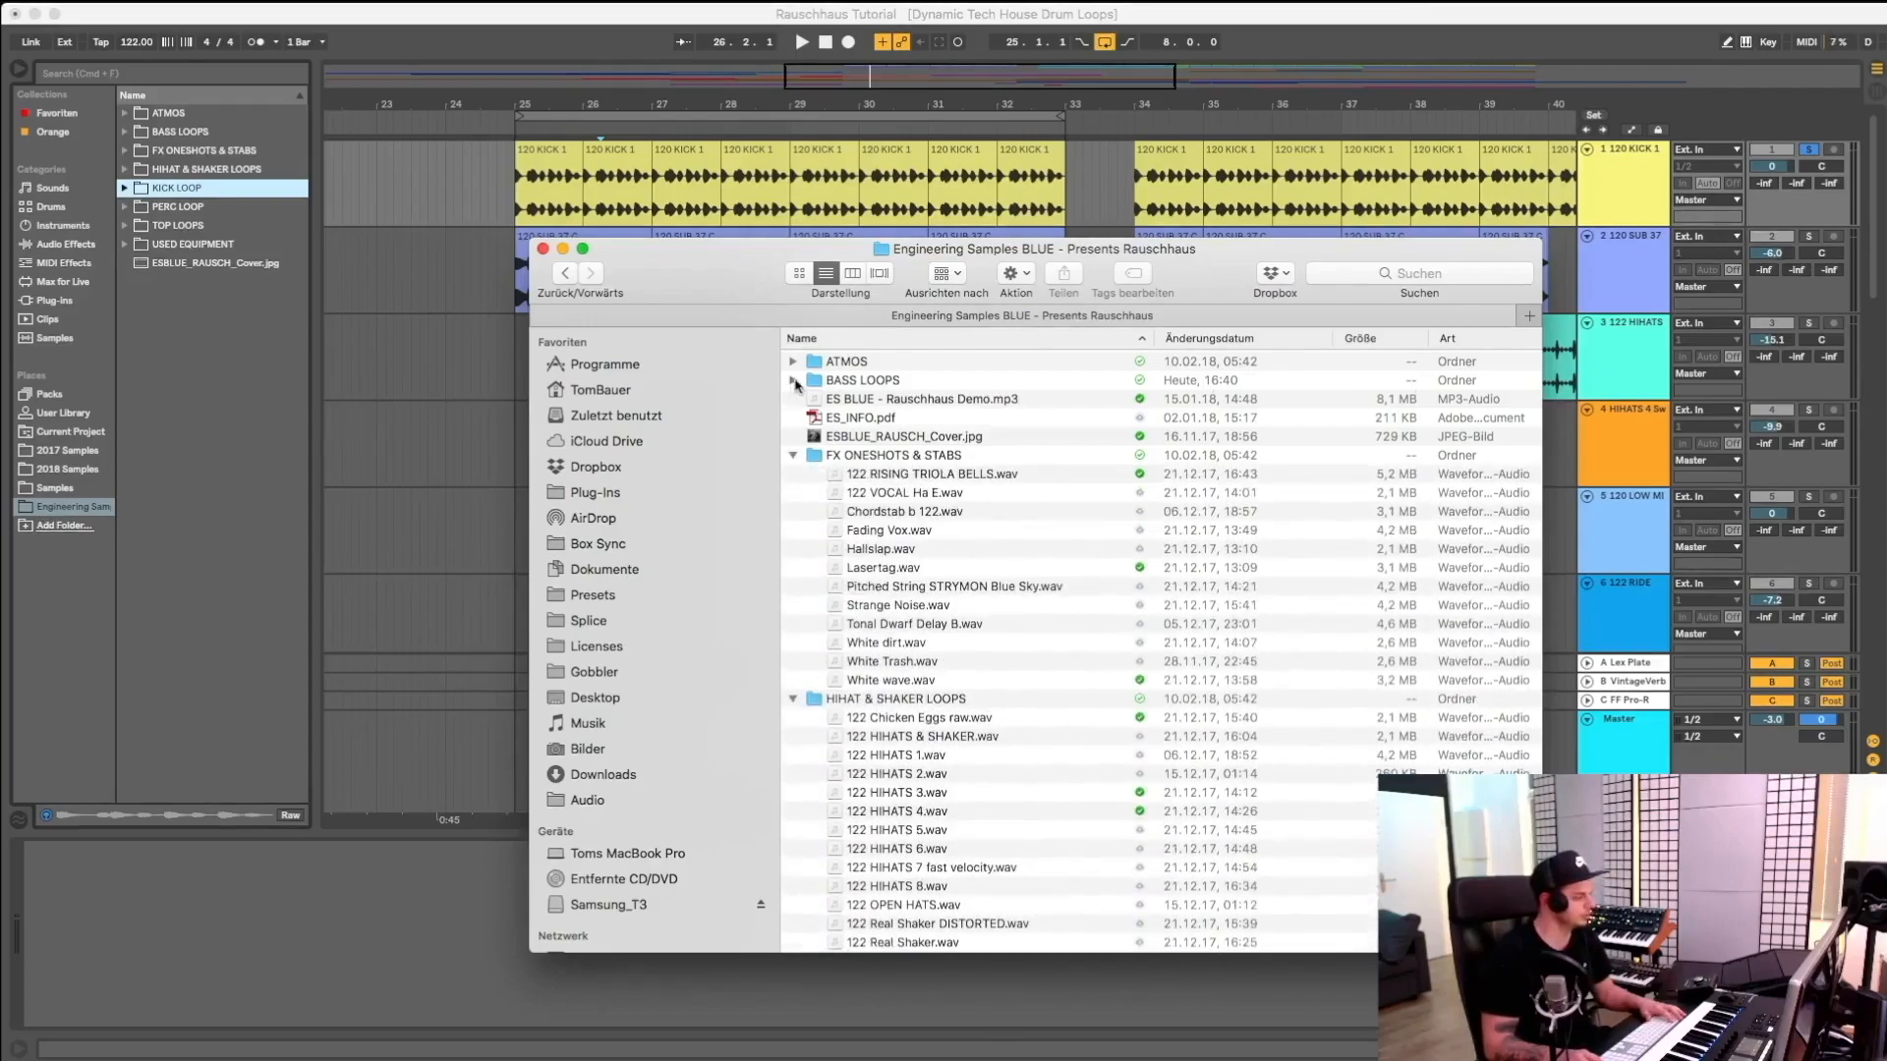
left_click(793, 380)
left_click(793, 361)
Examine how the samples in the ATMOS folder are named, including their tempo and key labels
left_click(838, 366)
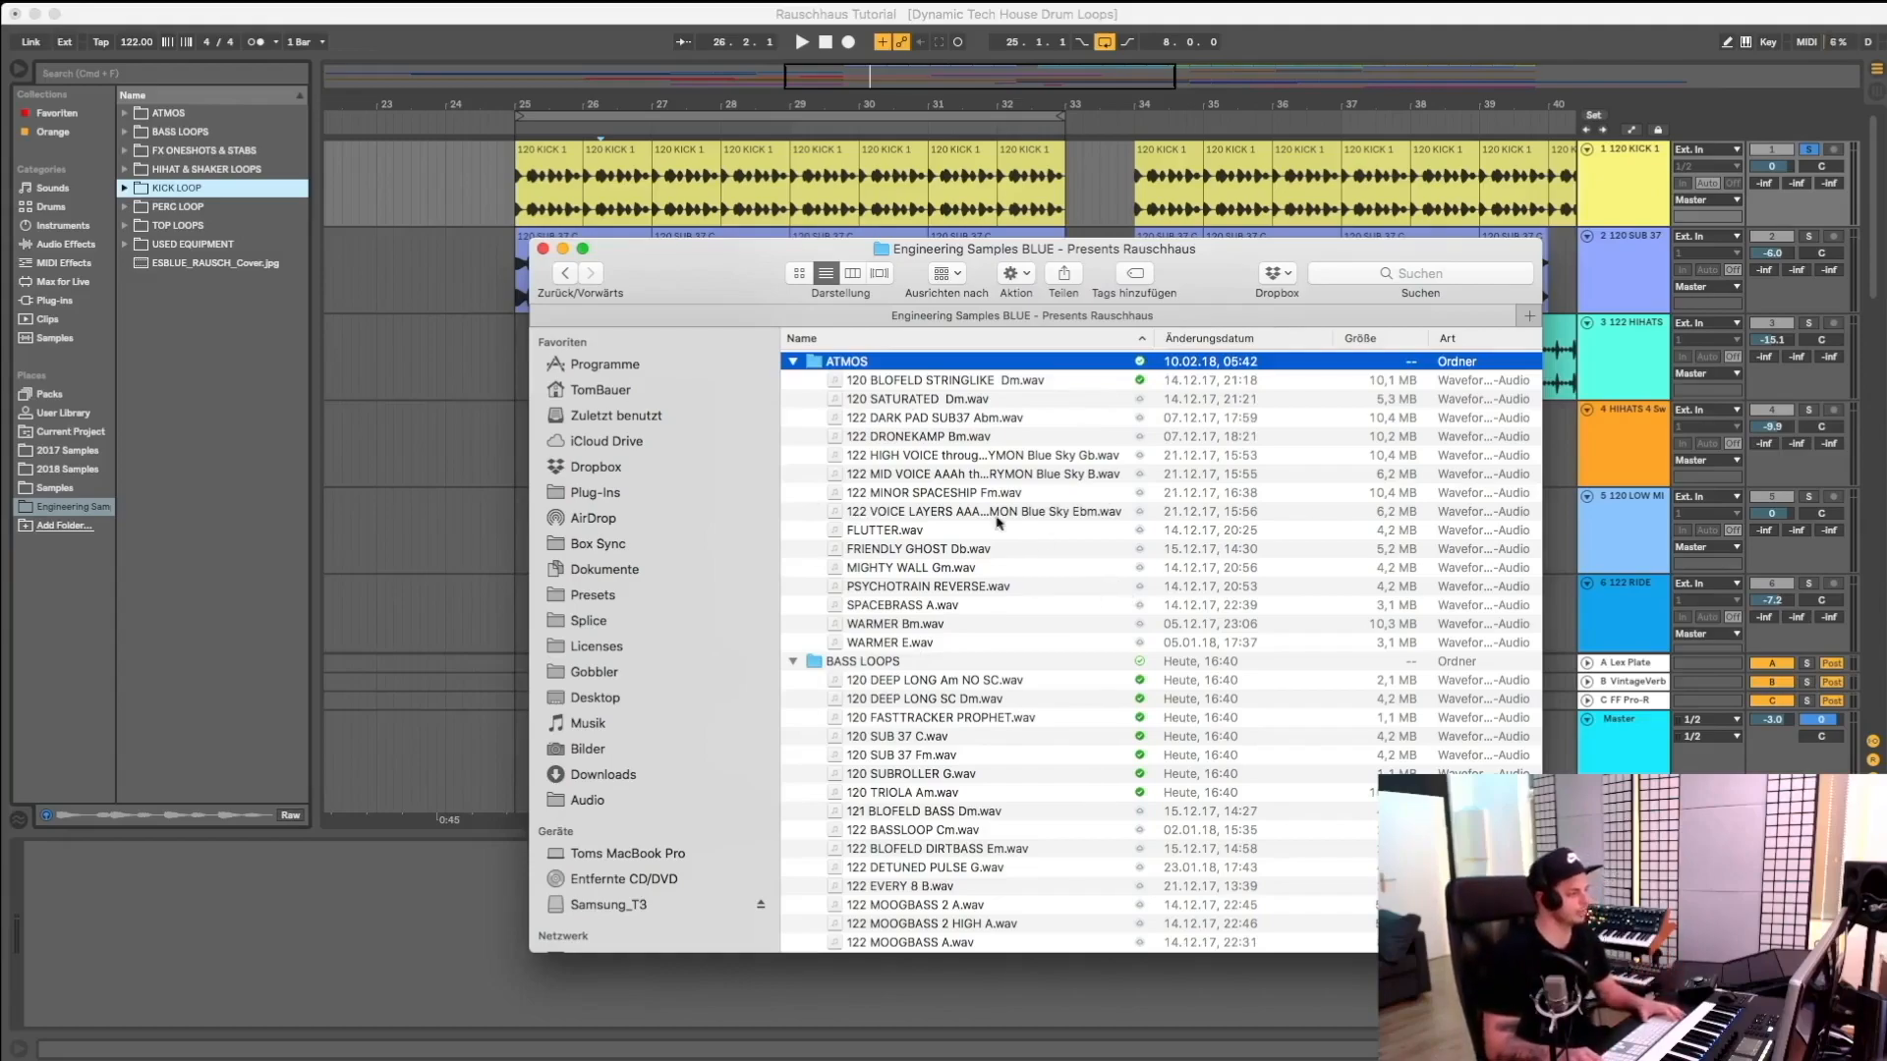
left_click(878, 385)
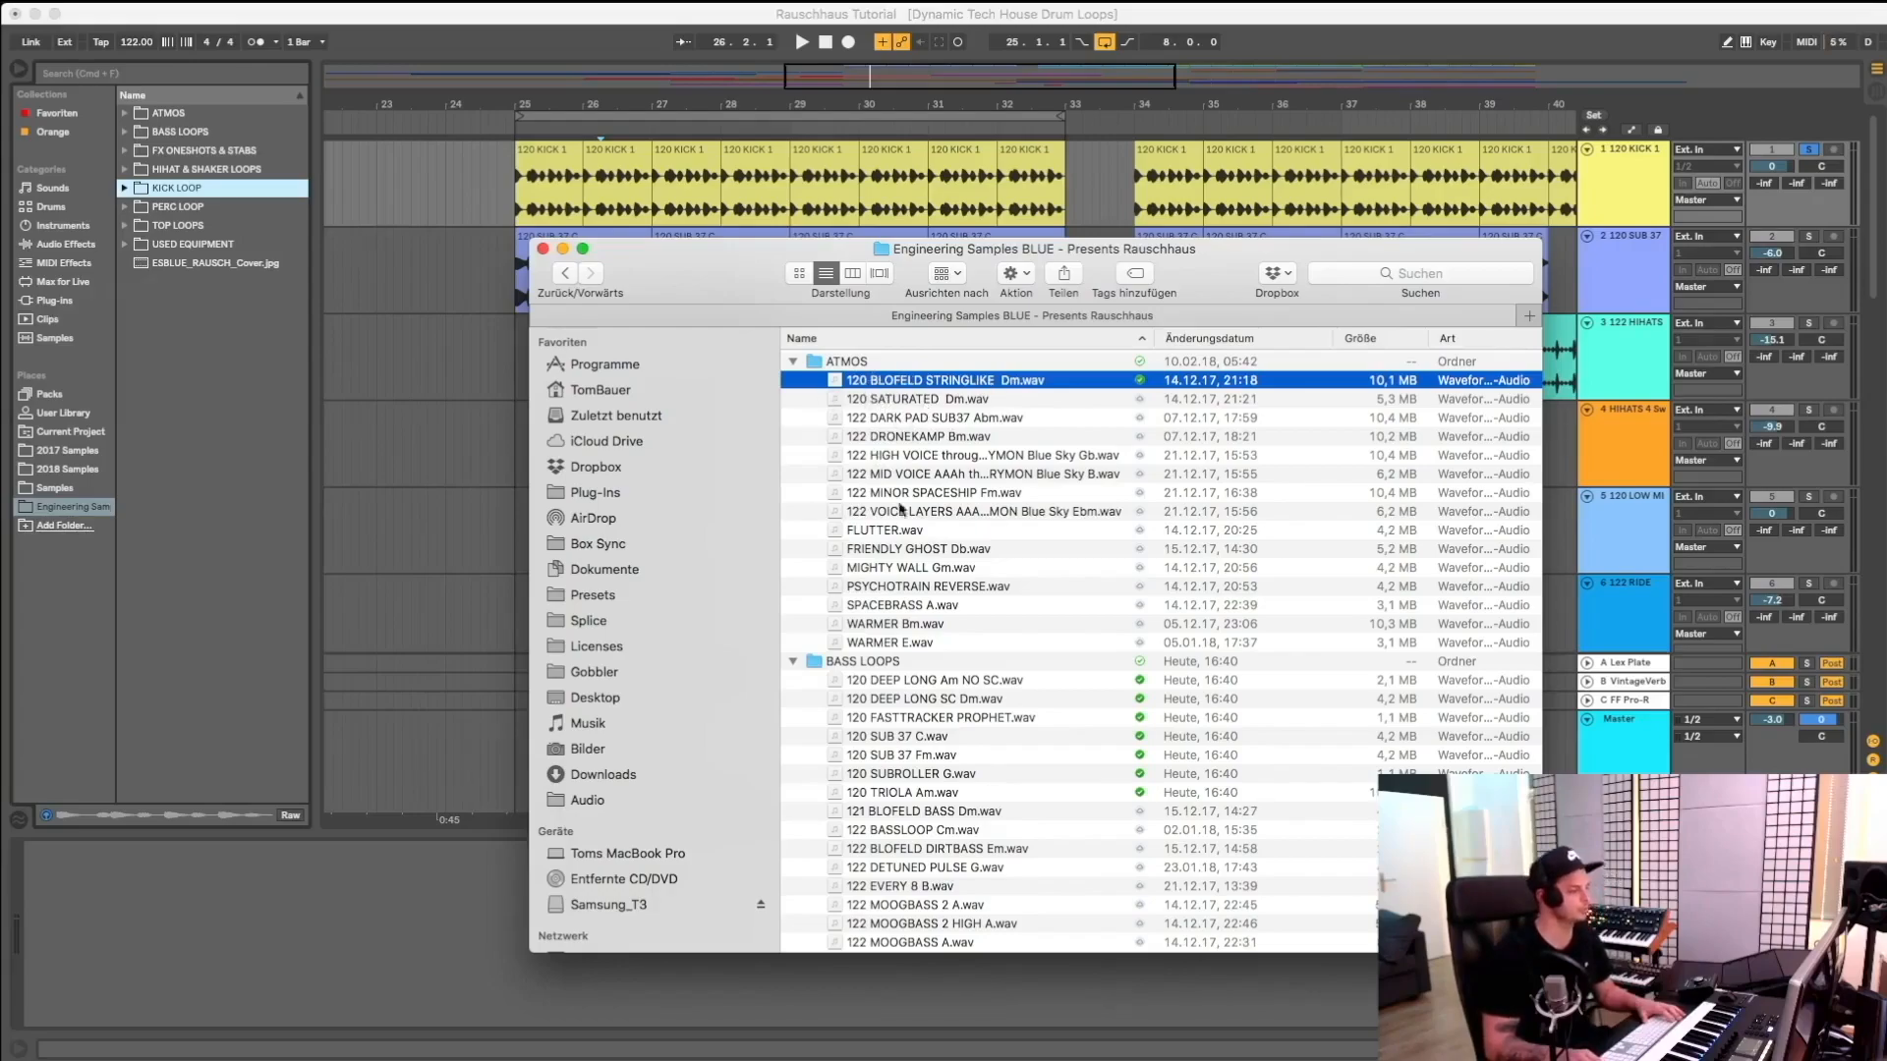
left_click(869, 458)
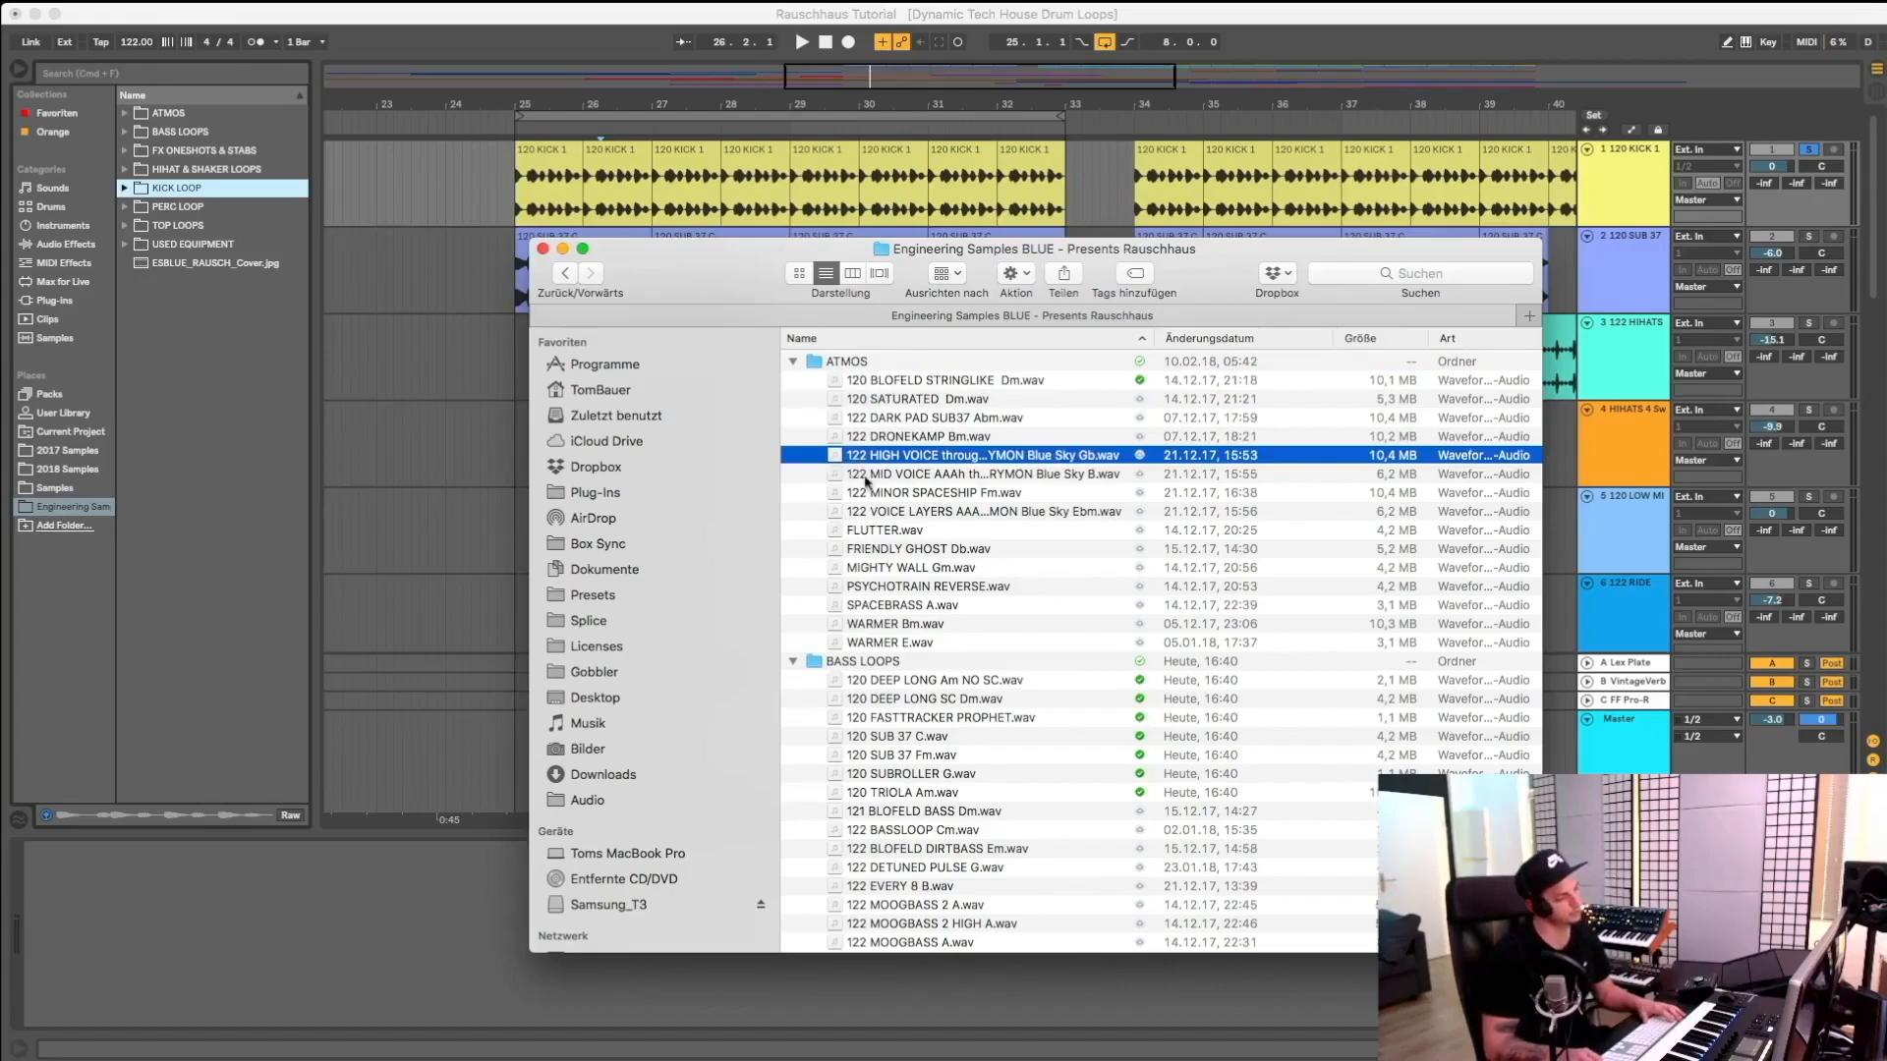
left_click(936, 378)
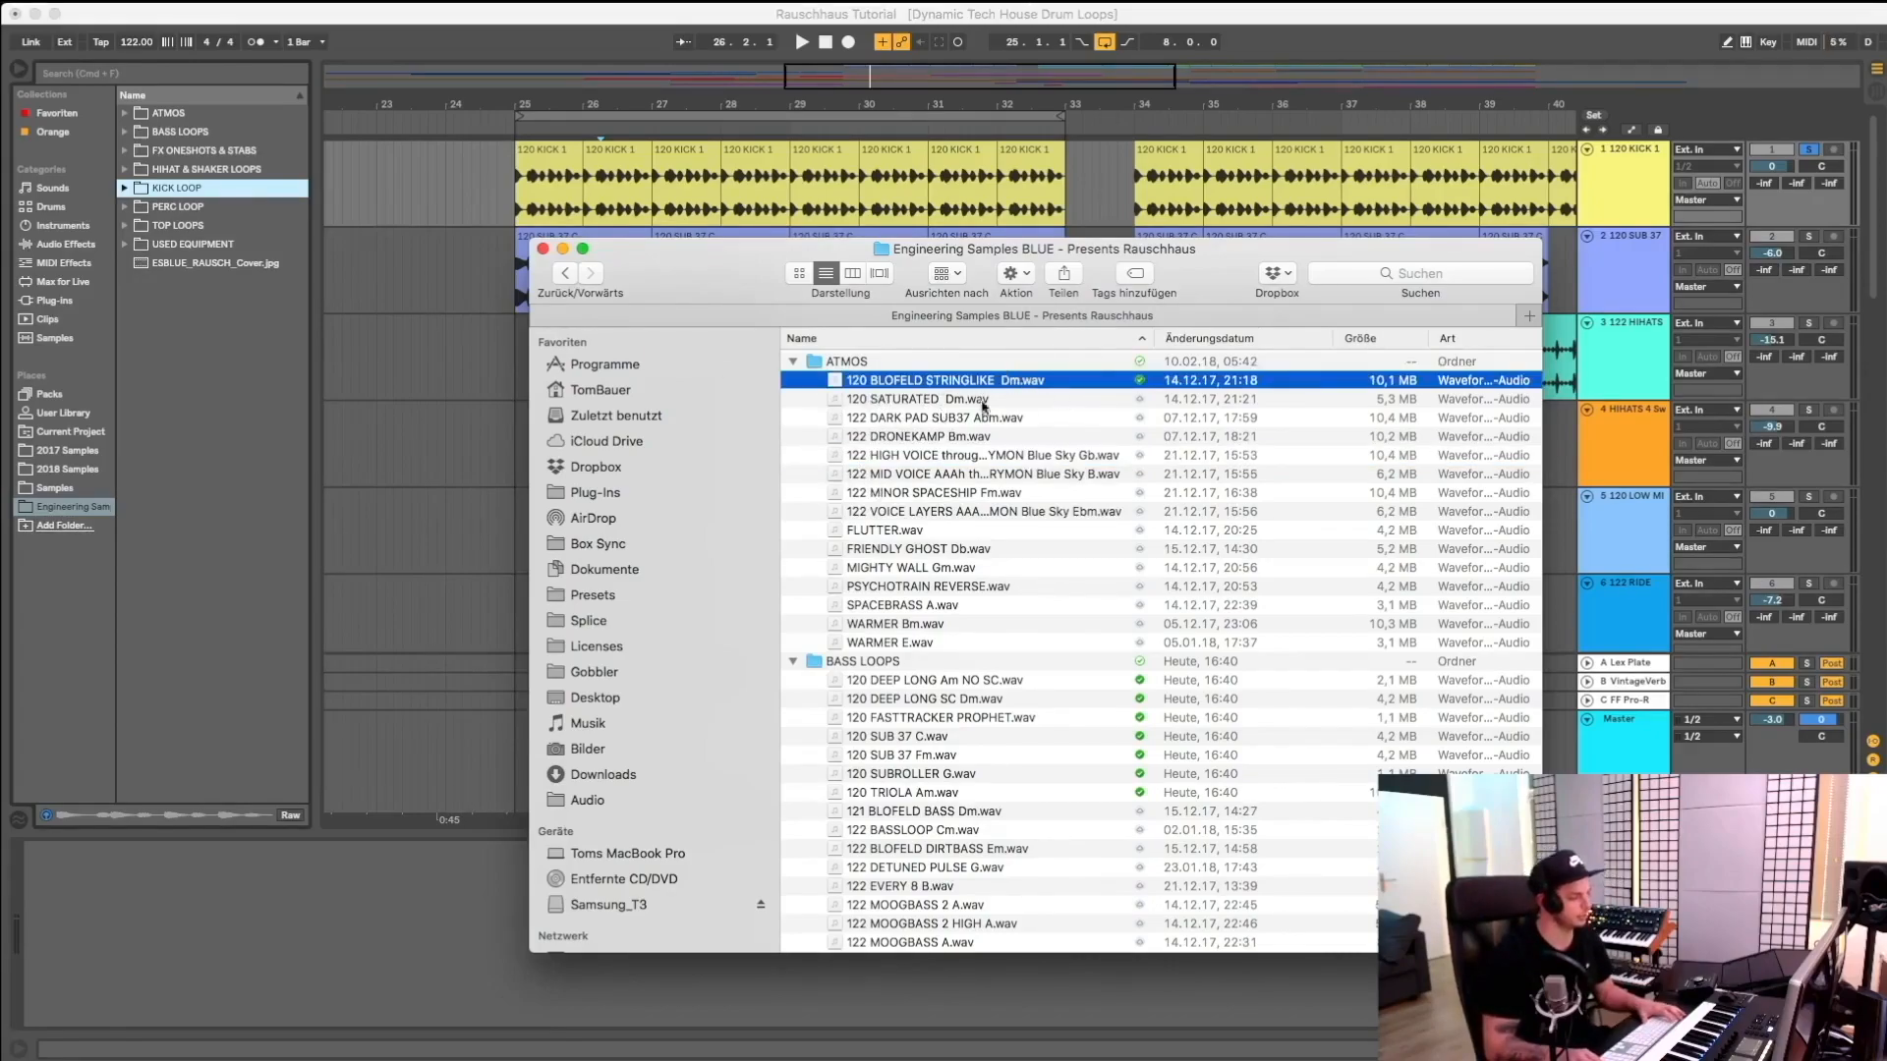
left_click(876, 570)
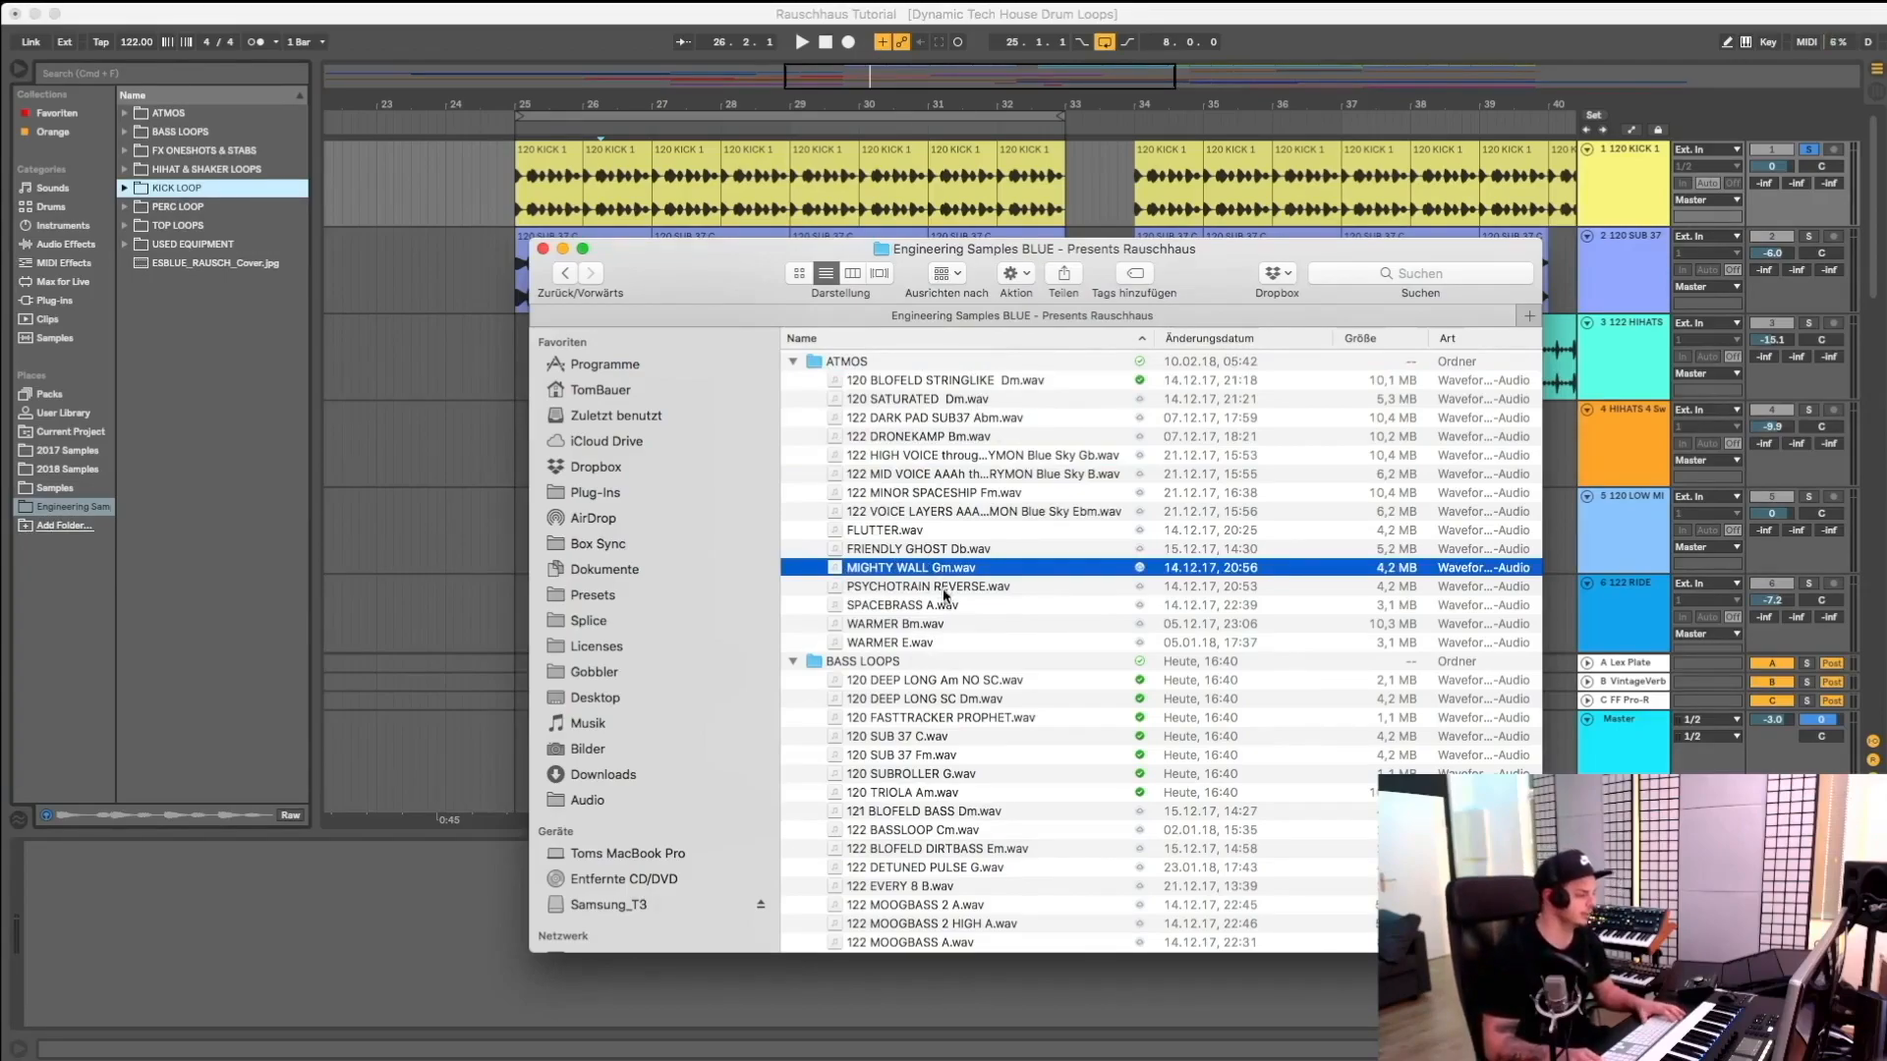
left_click(948, 421)
key("Up")
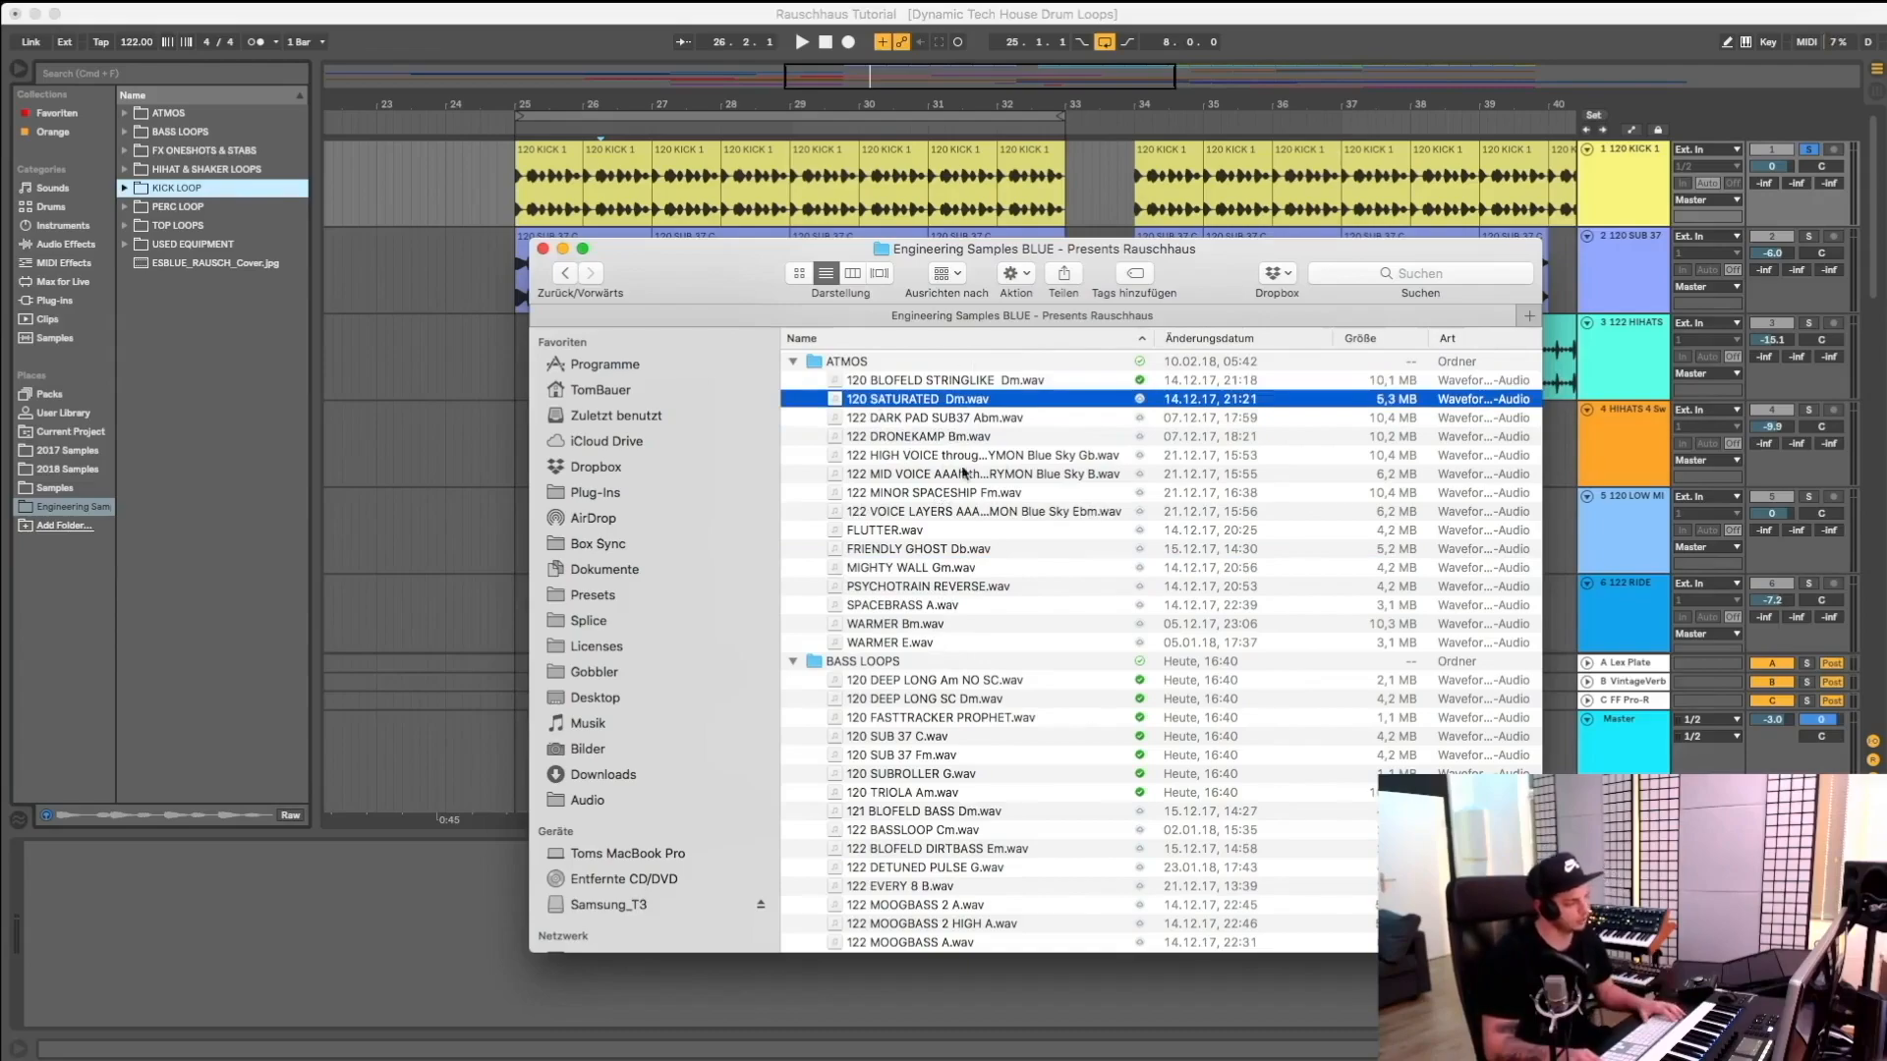
left_click(955, 478)
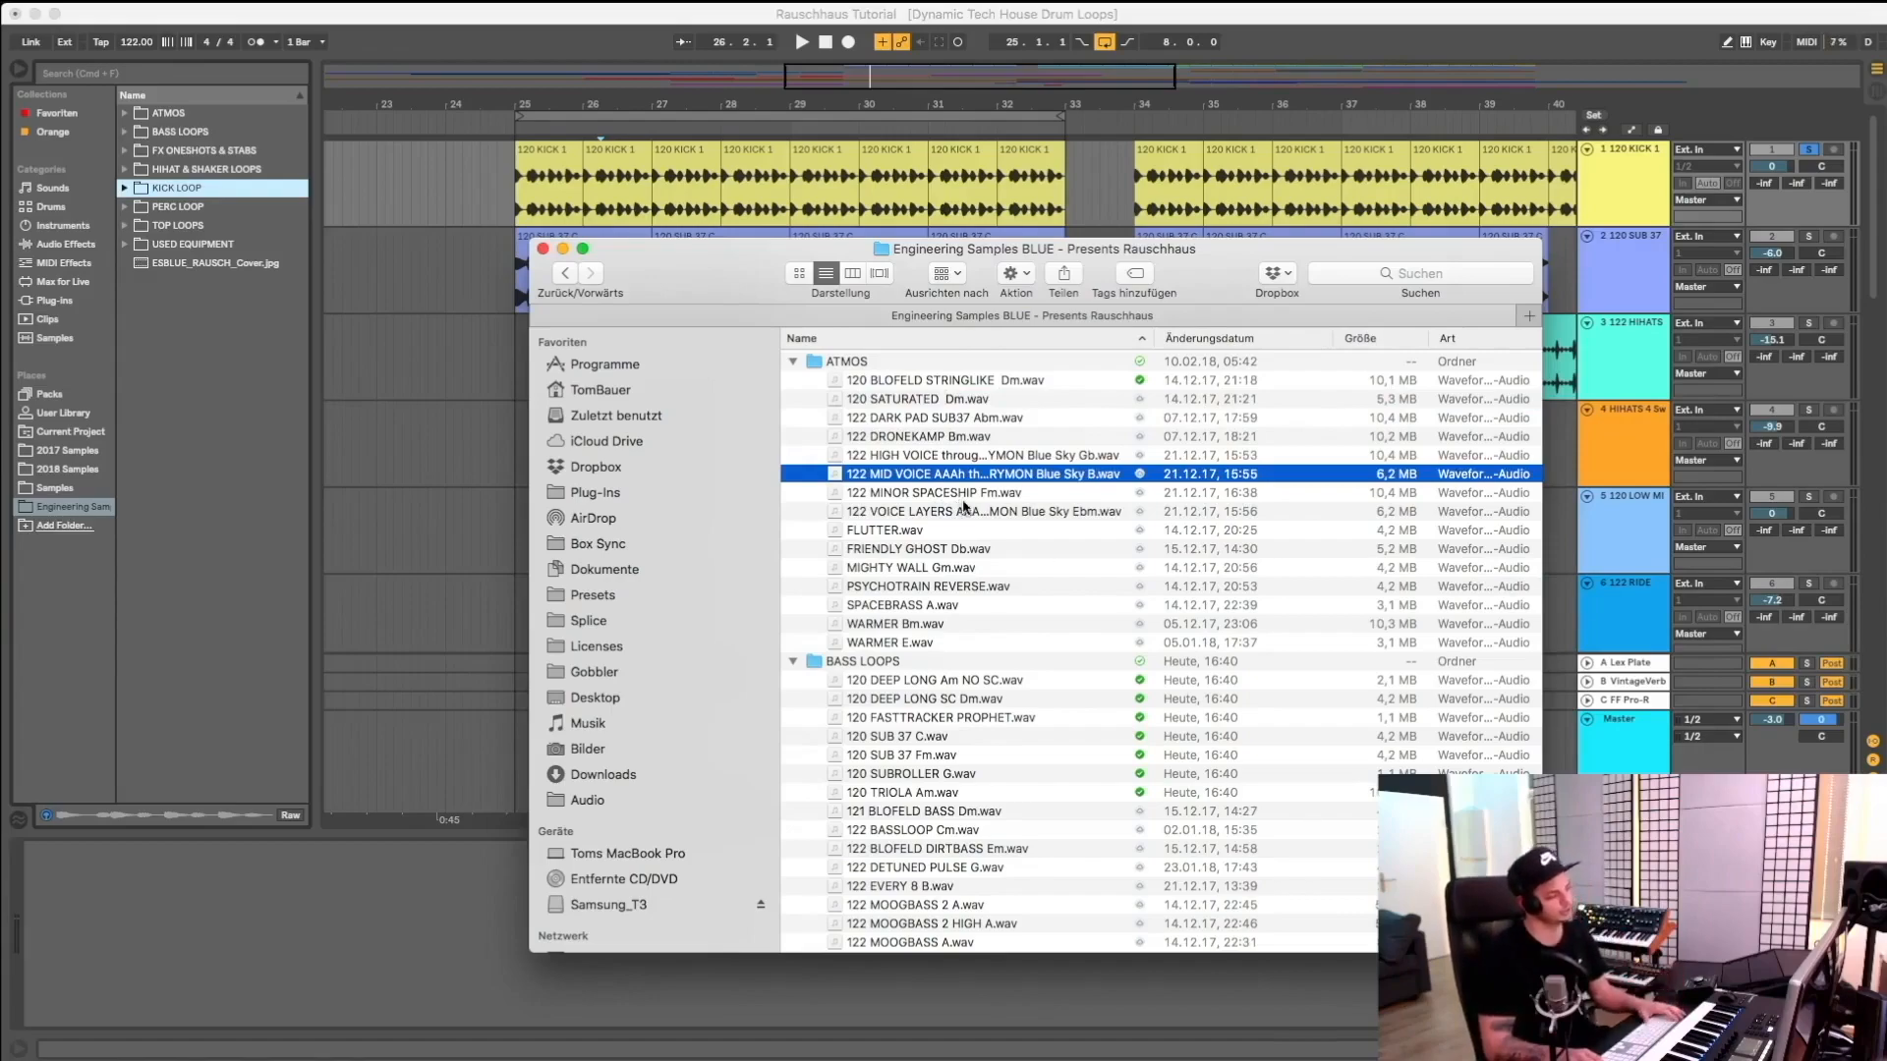
left_click(929, 630)
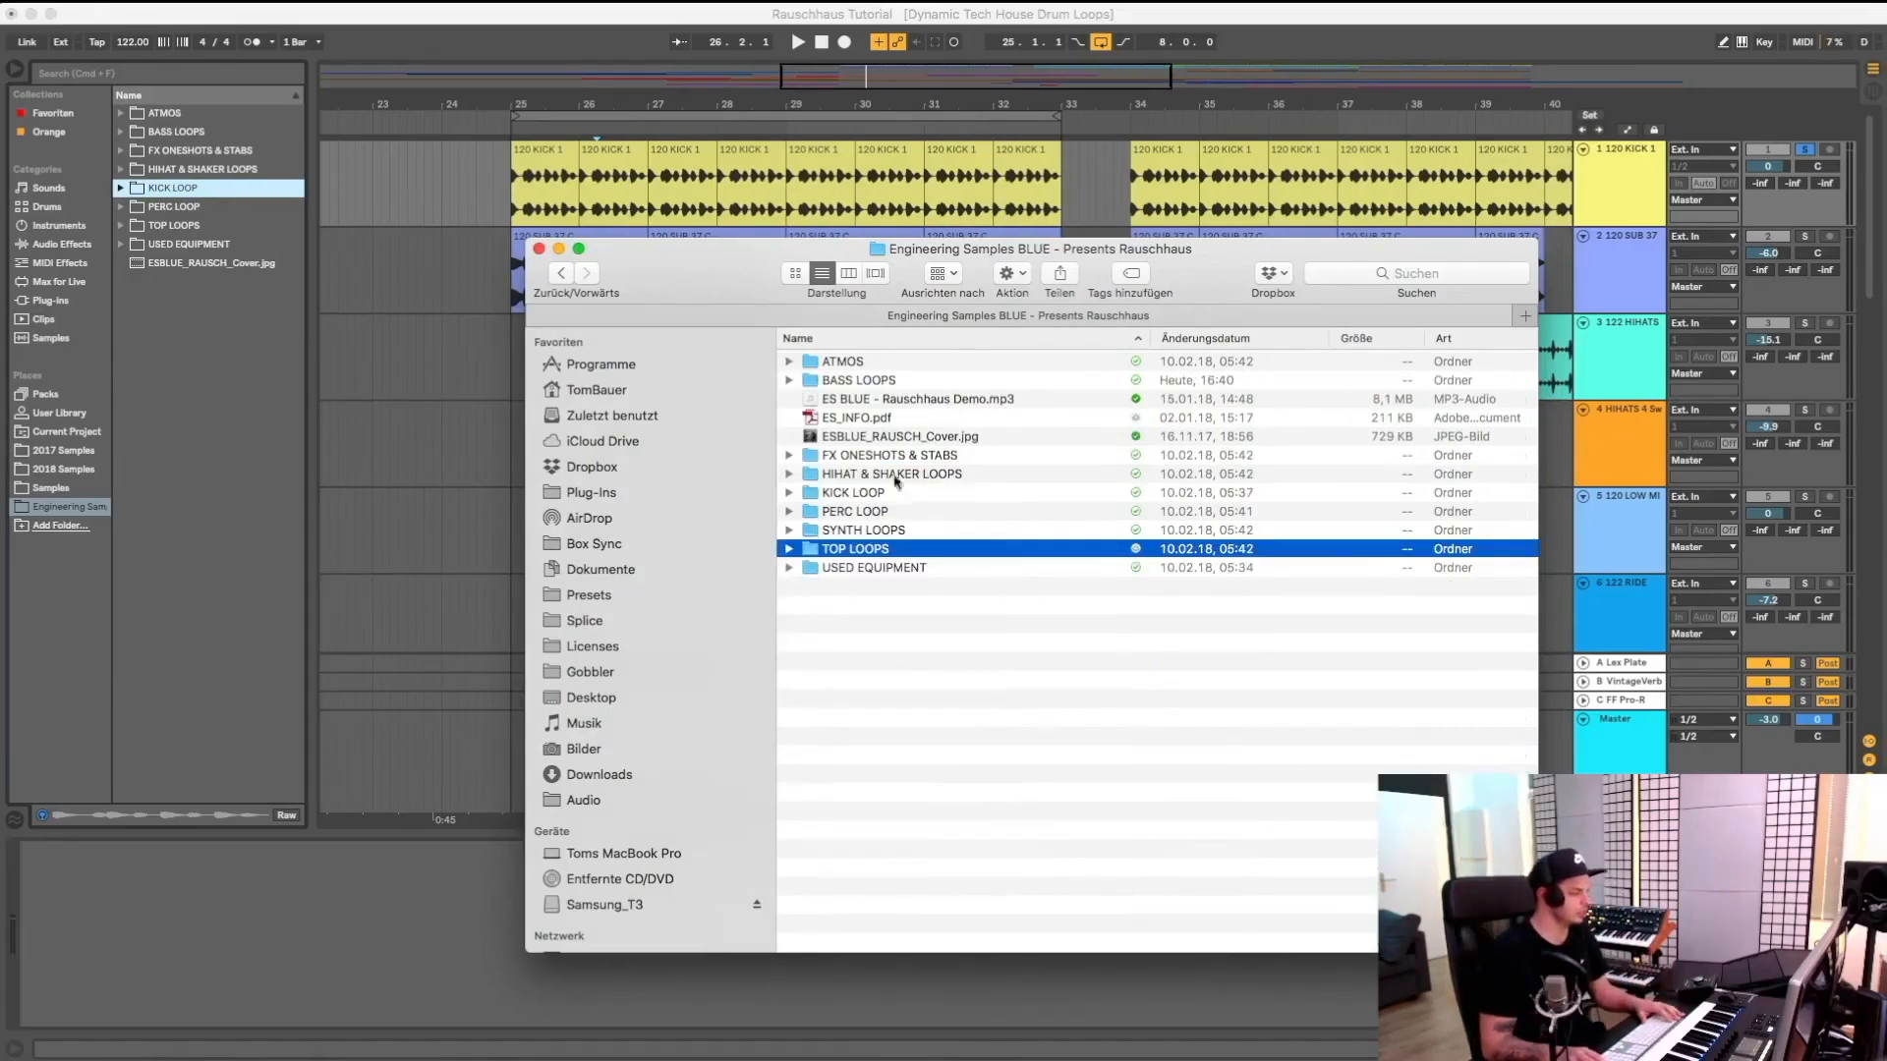
left_click(986, 315)
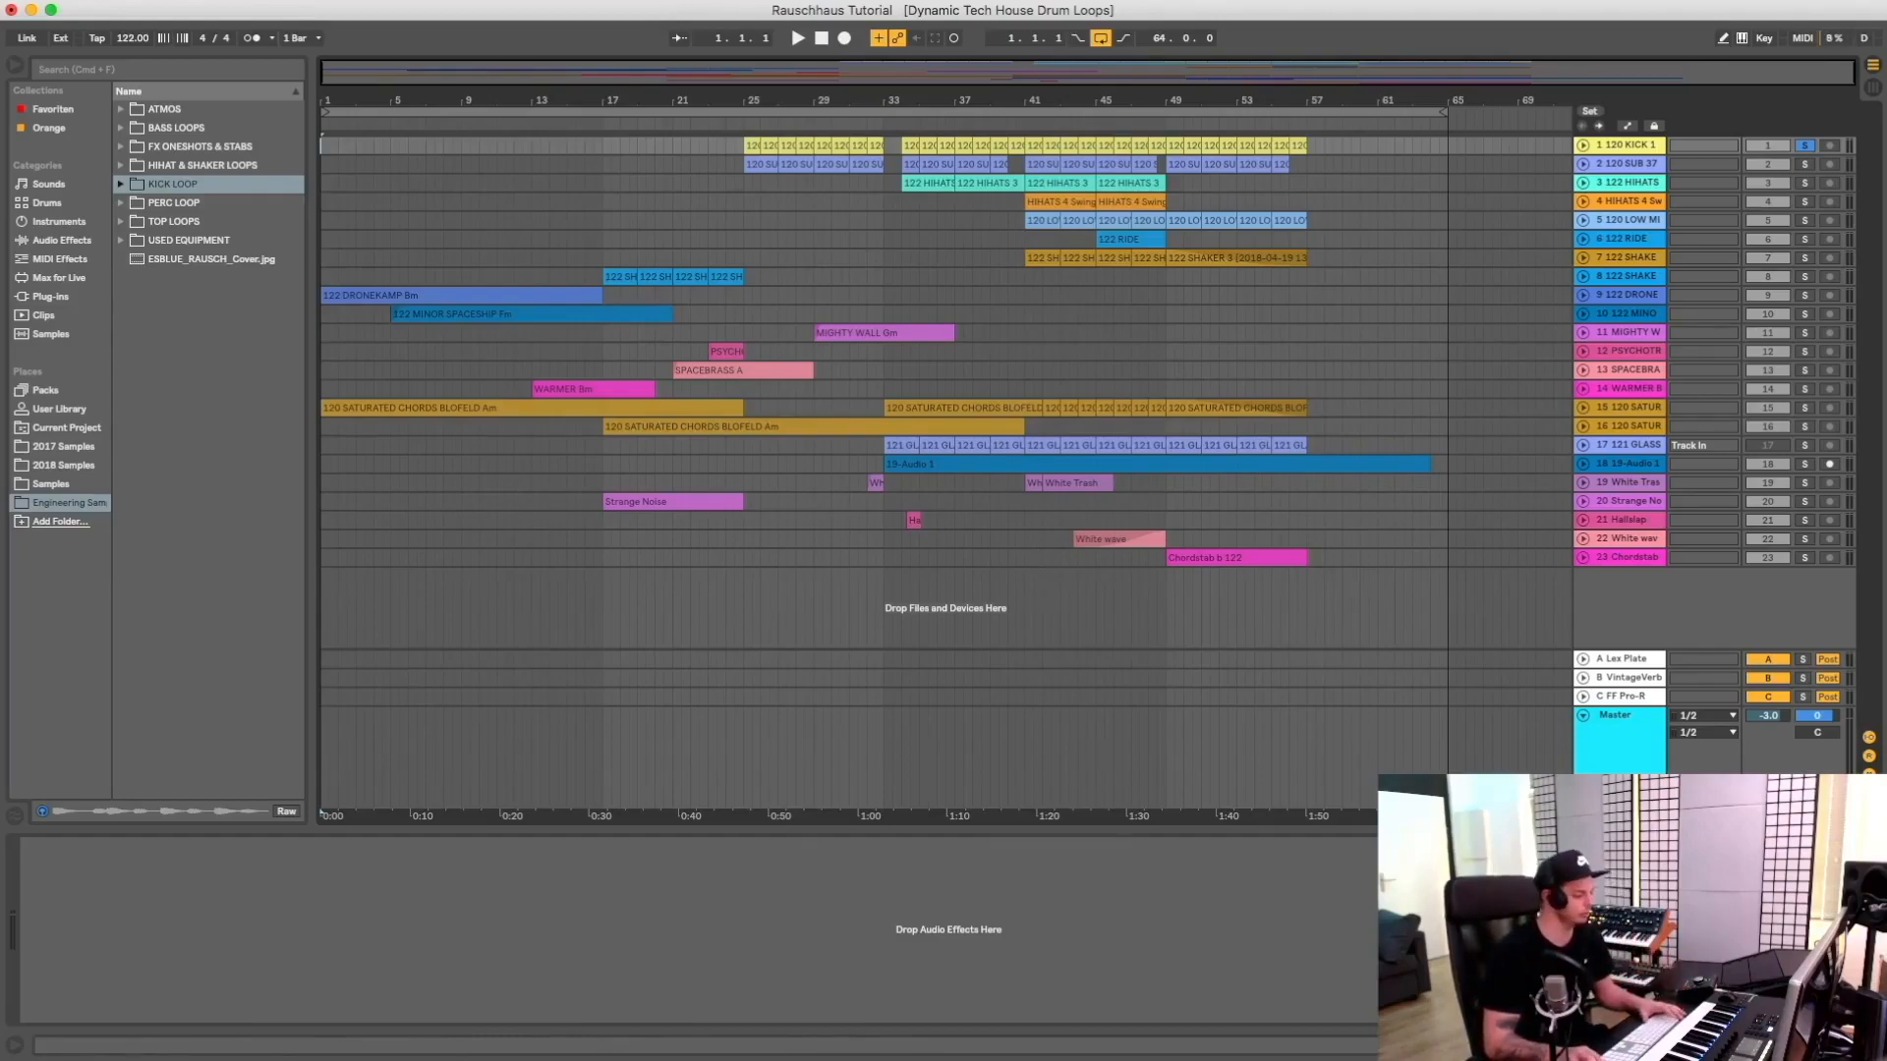
Switch to the web browser and review the Live trial page's 30-day offer and operating system options
key("super+Tab")
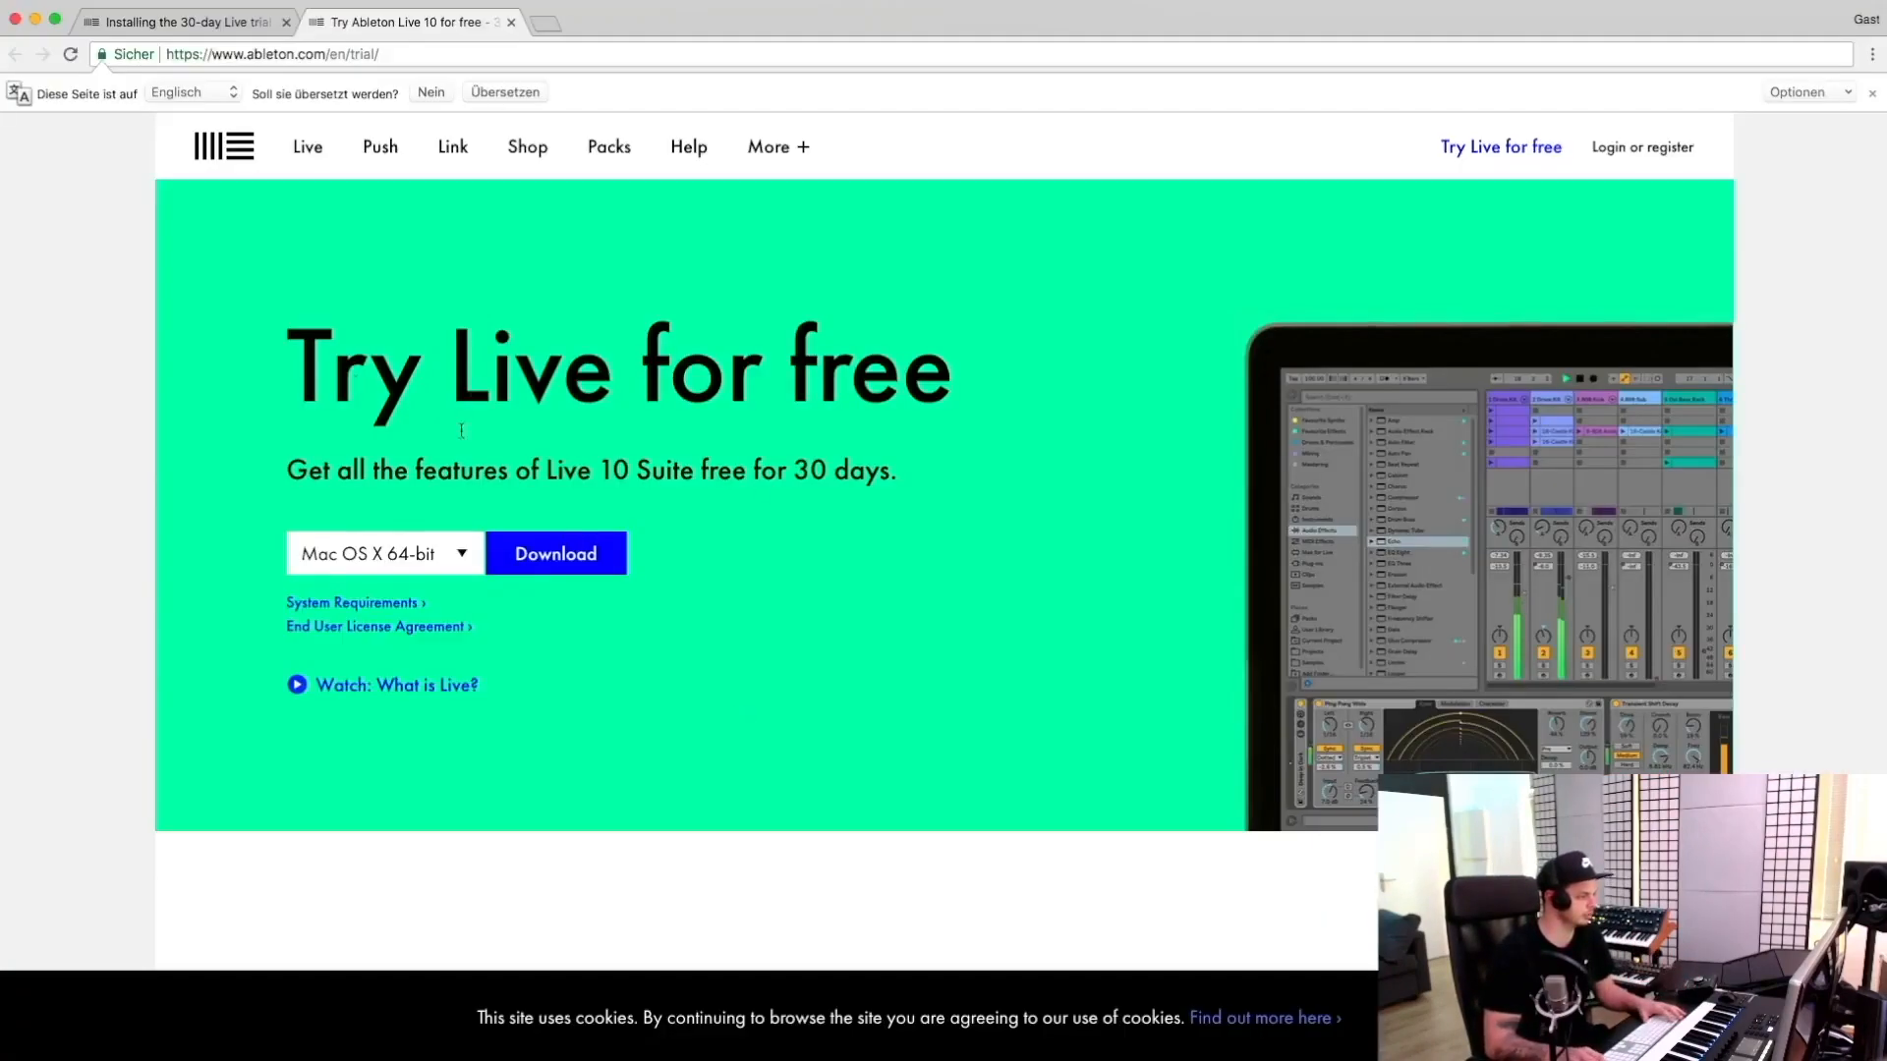
left_click_drag(793, 468, 905, 478)
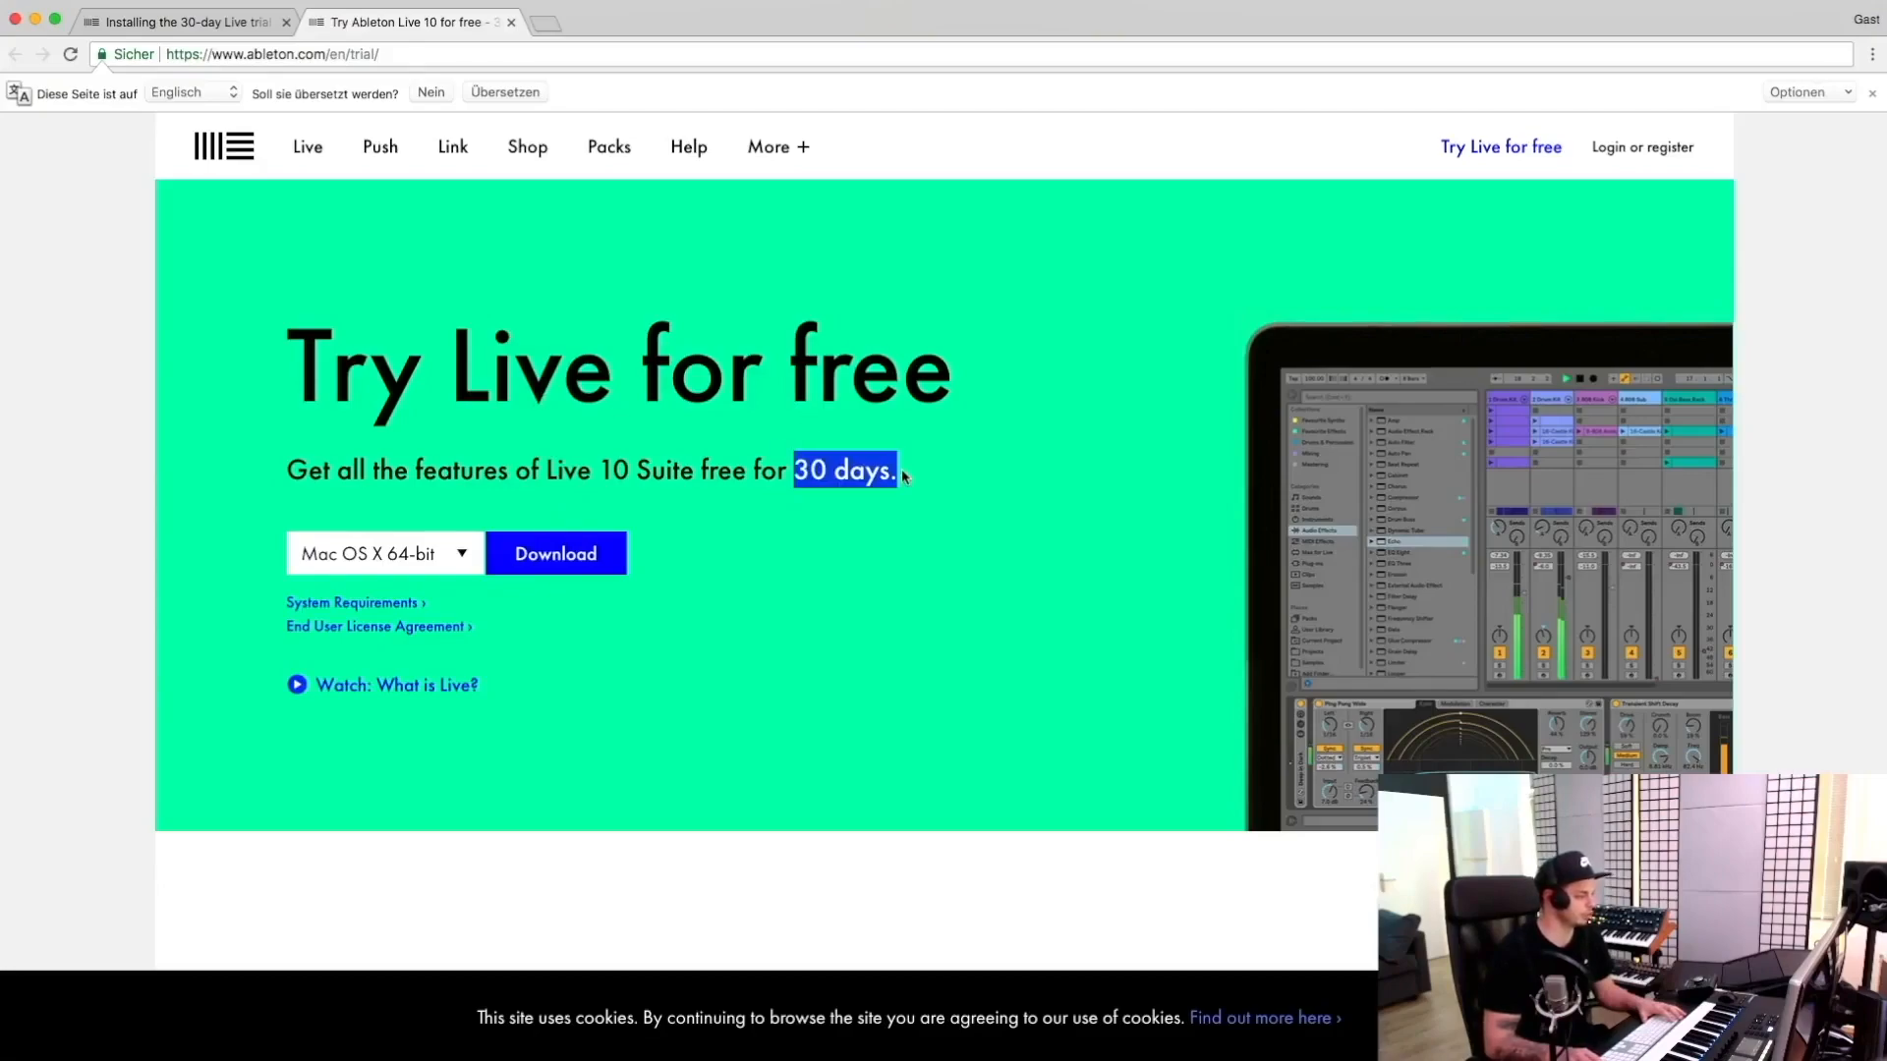
left_click(461, 556)
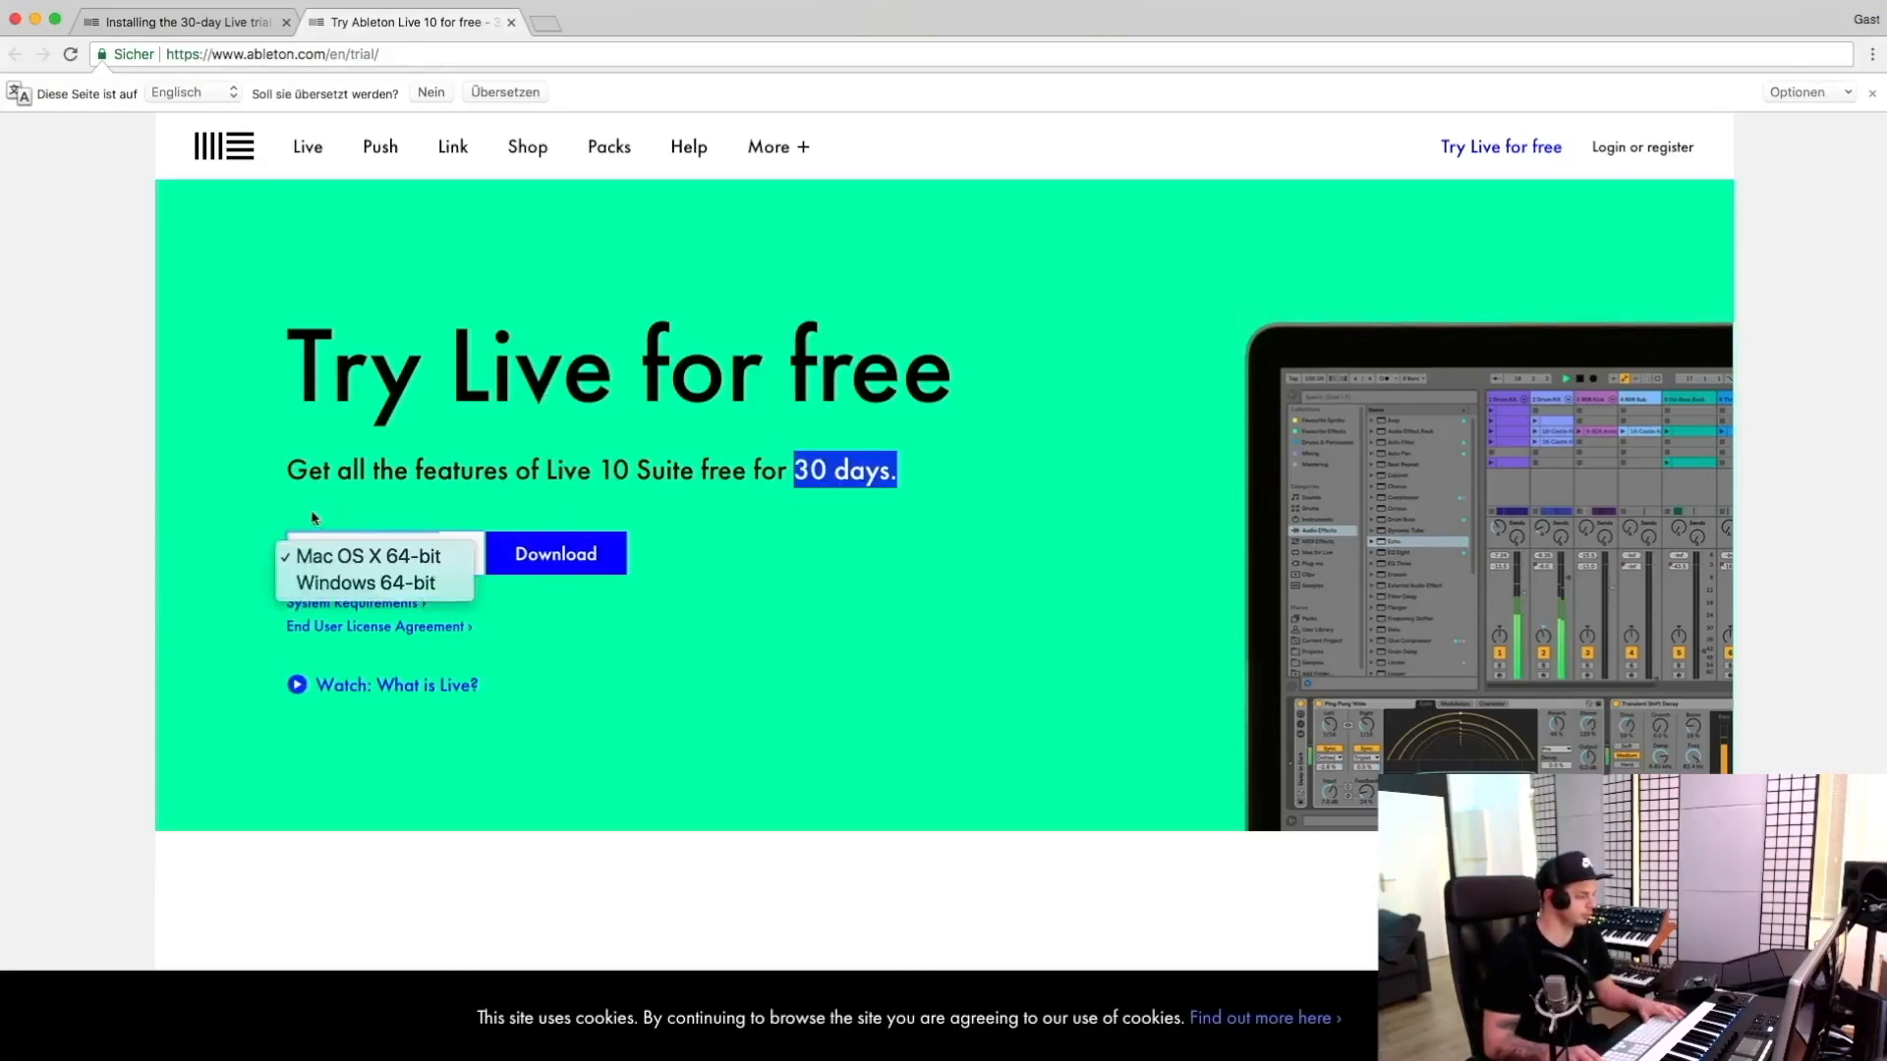
left_click(436, 500)
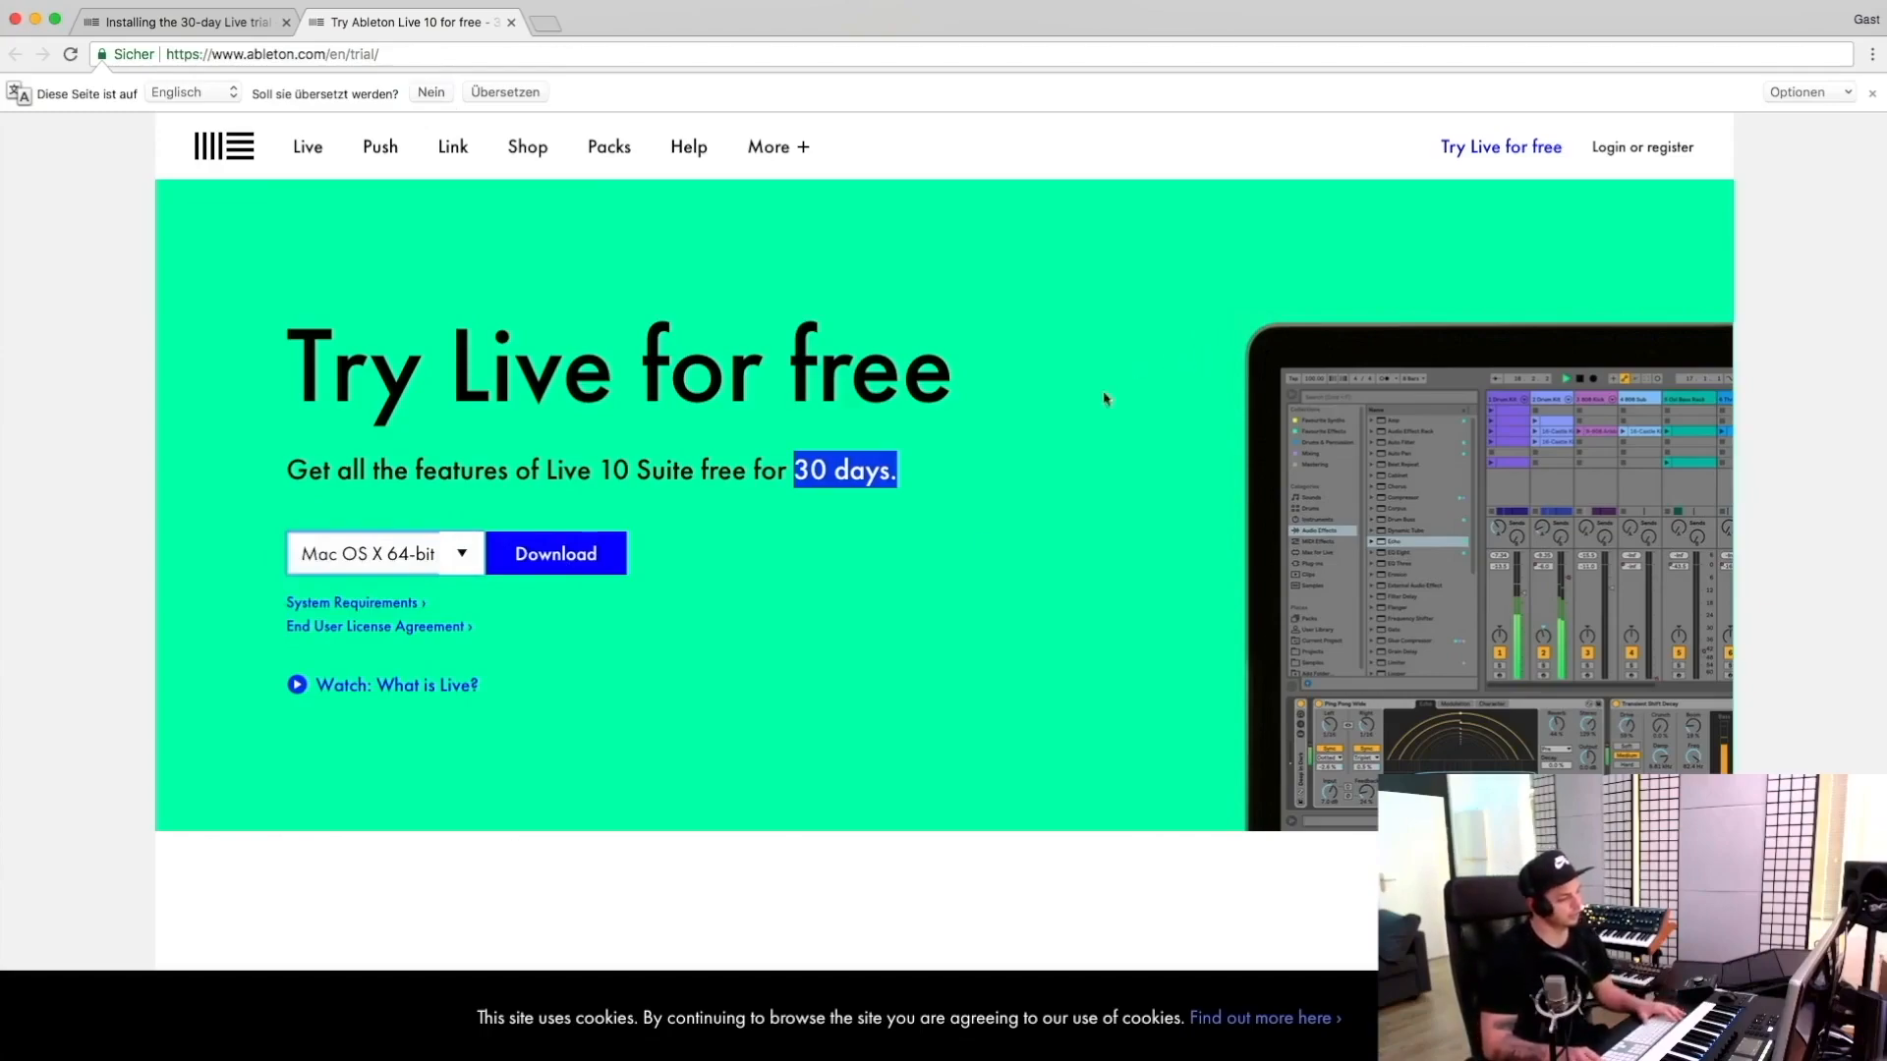
left_click(980, 542)
left_click_drag(895, 475, 729, 473)
left_click(982, 503)
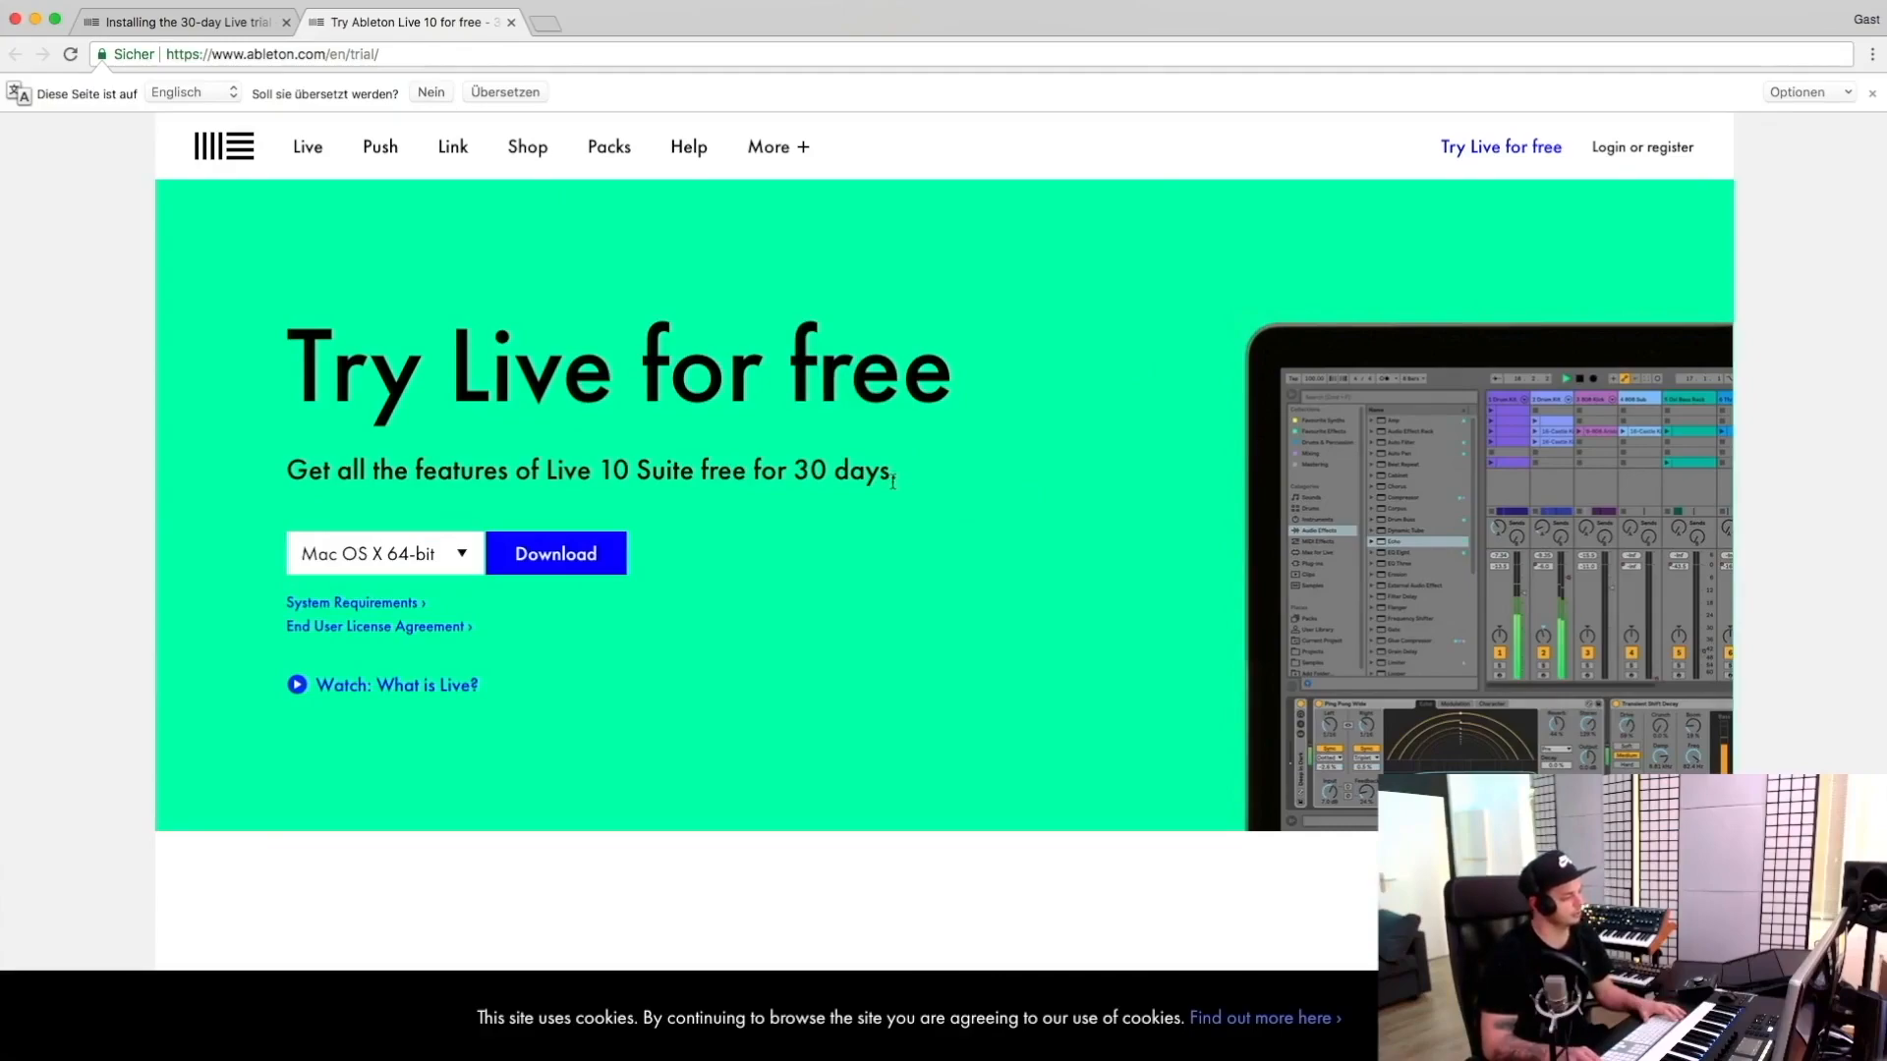
left_click_drag(894, 482, 891, 482)
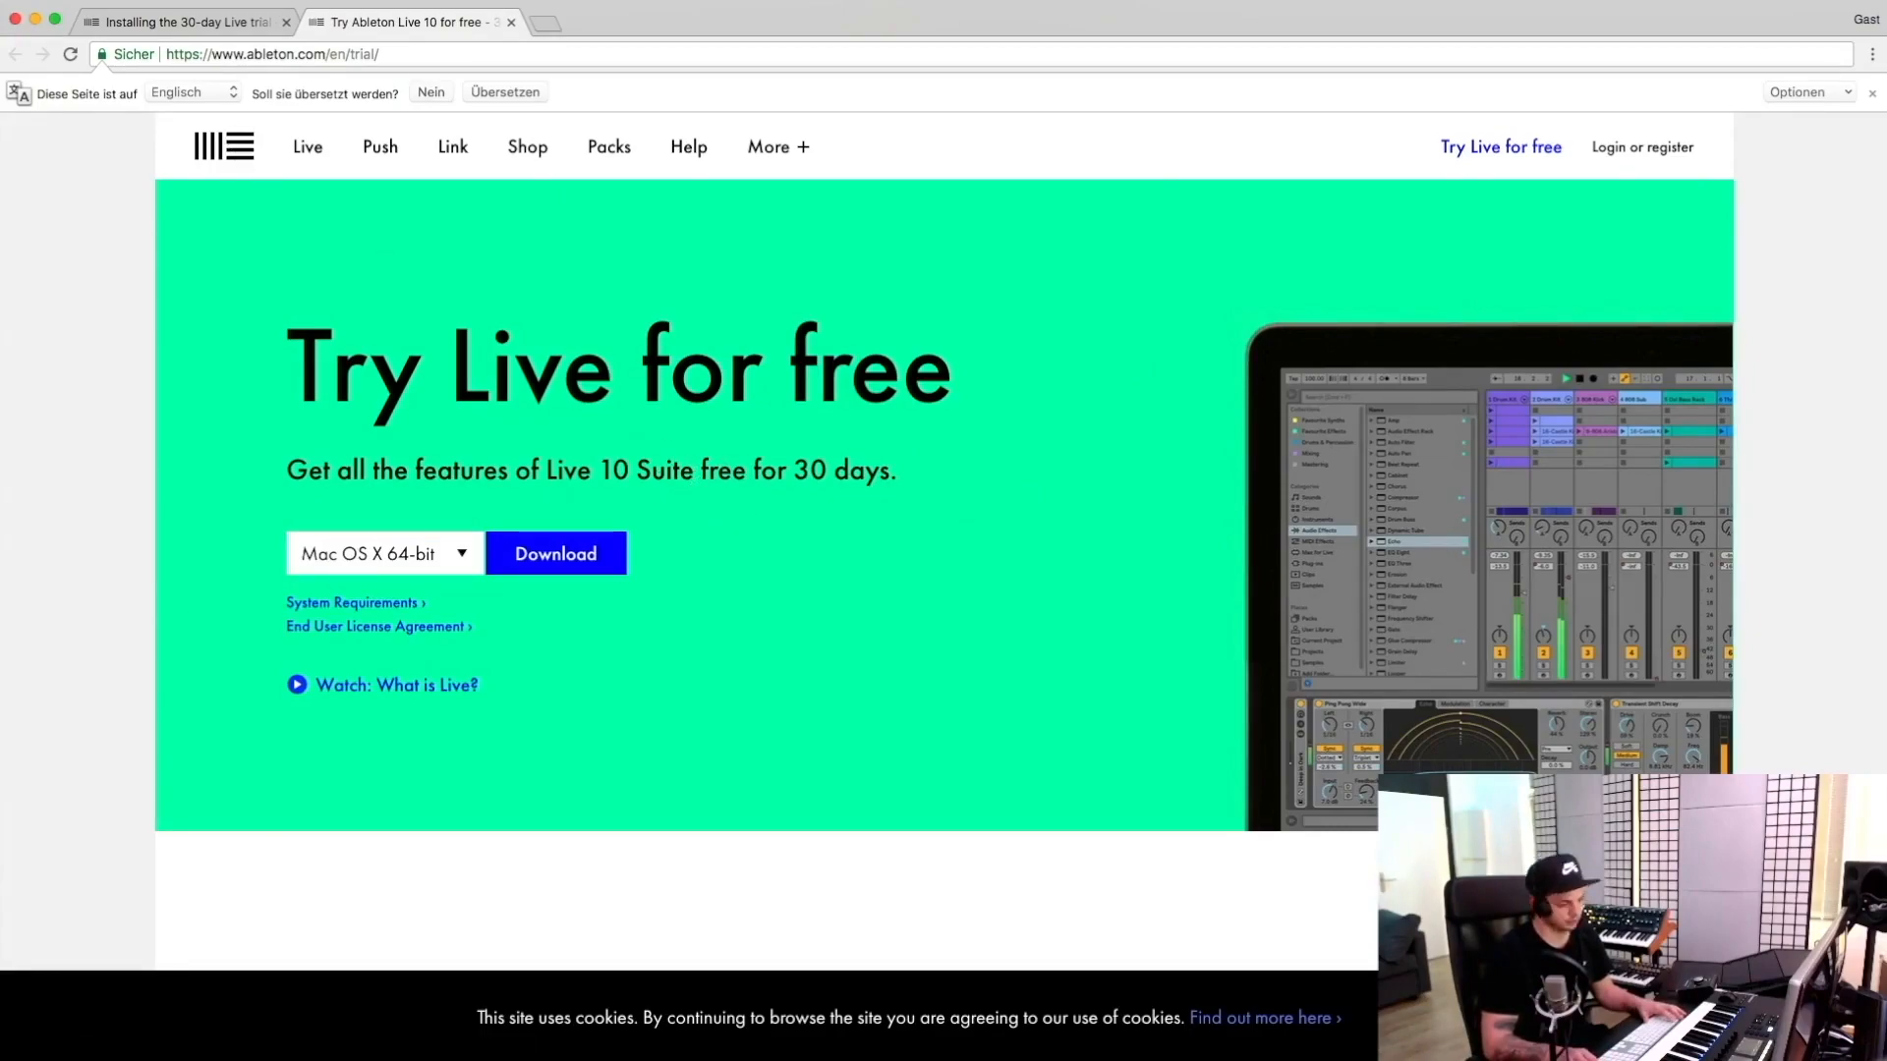
Switch back to Ableton Live and add the desktop folder Engineering Samples BLUE - Presents Rauschhaus to the browser's Places
key("super+Tab")
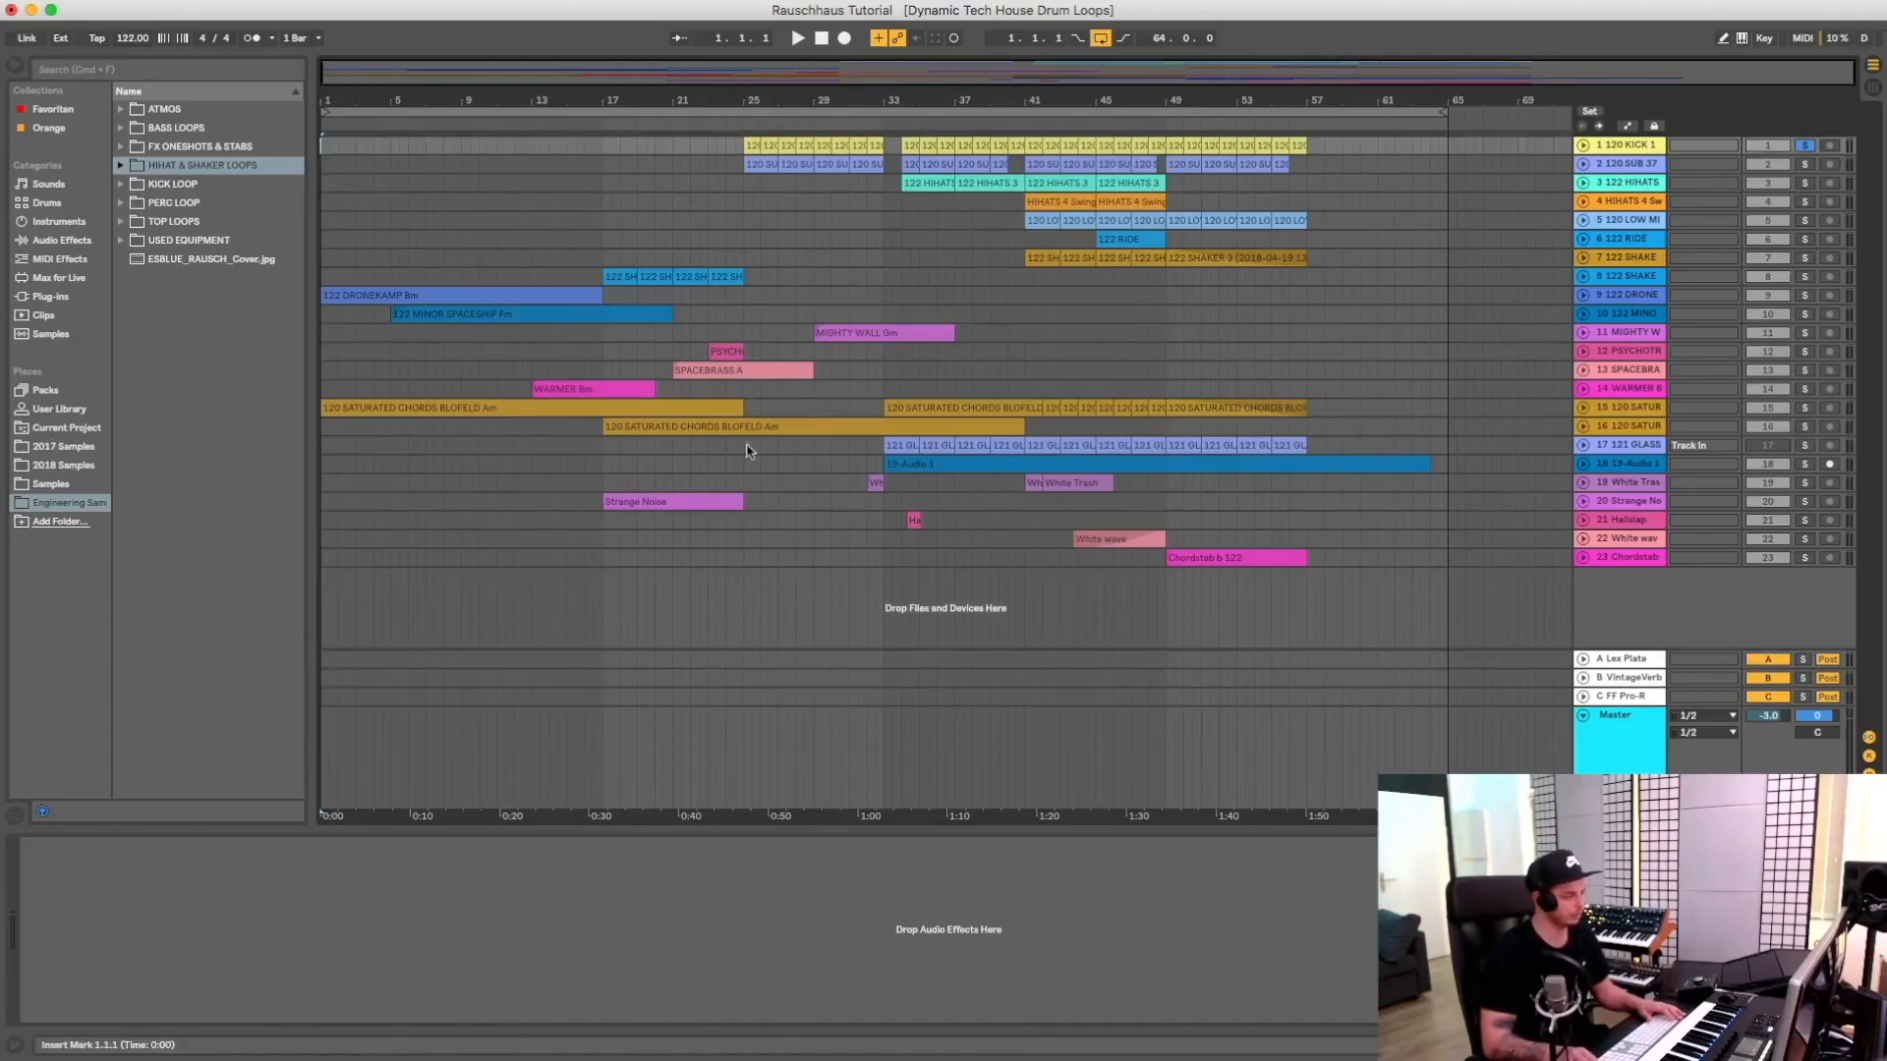
left_click(57, 524)
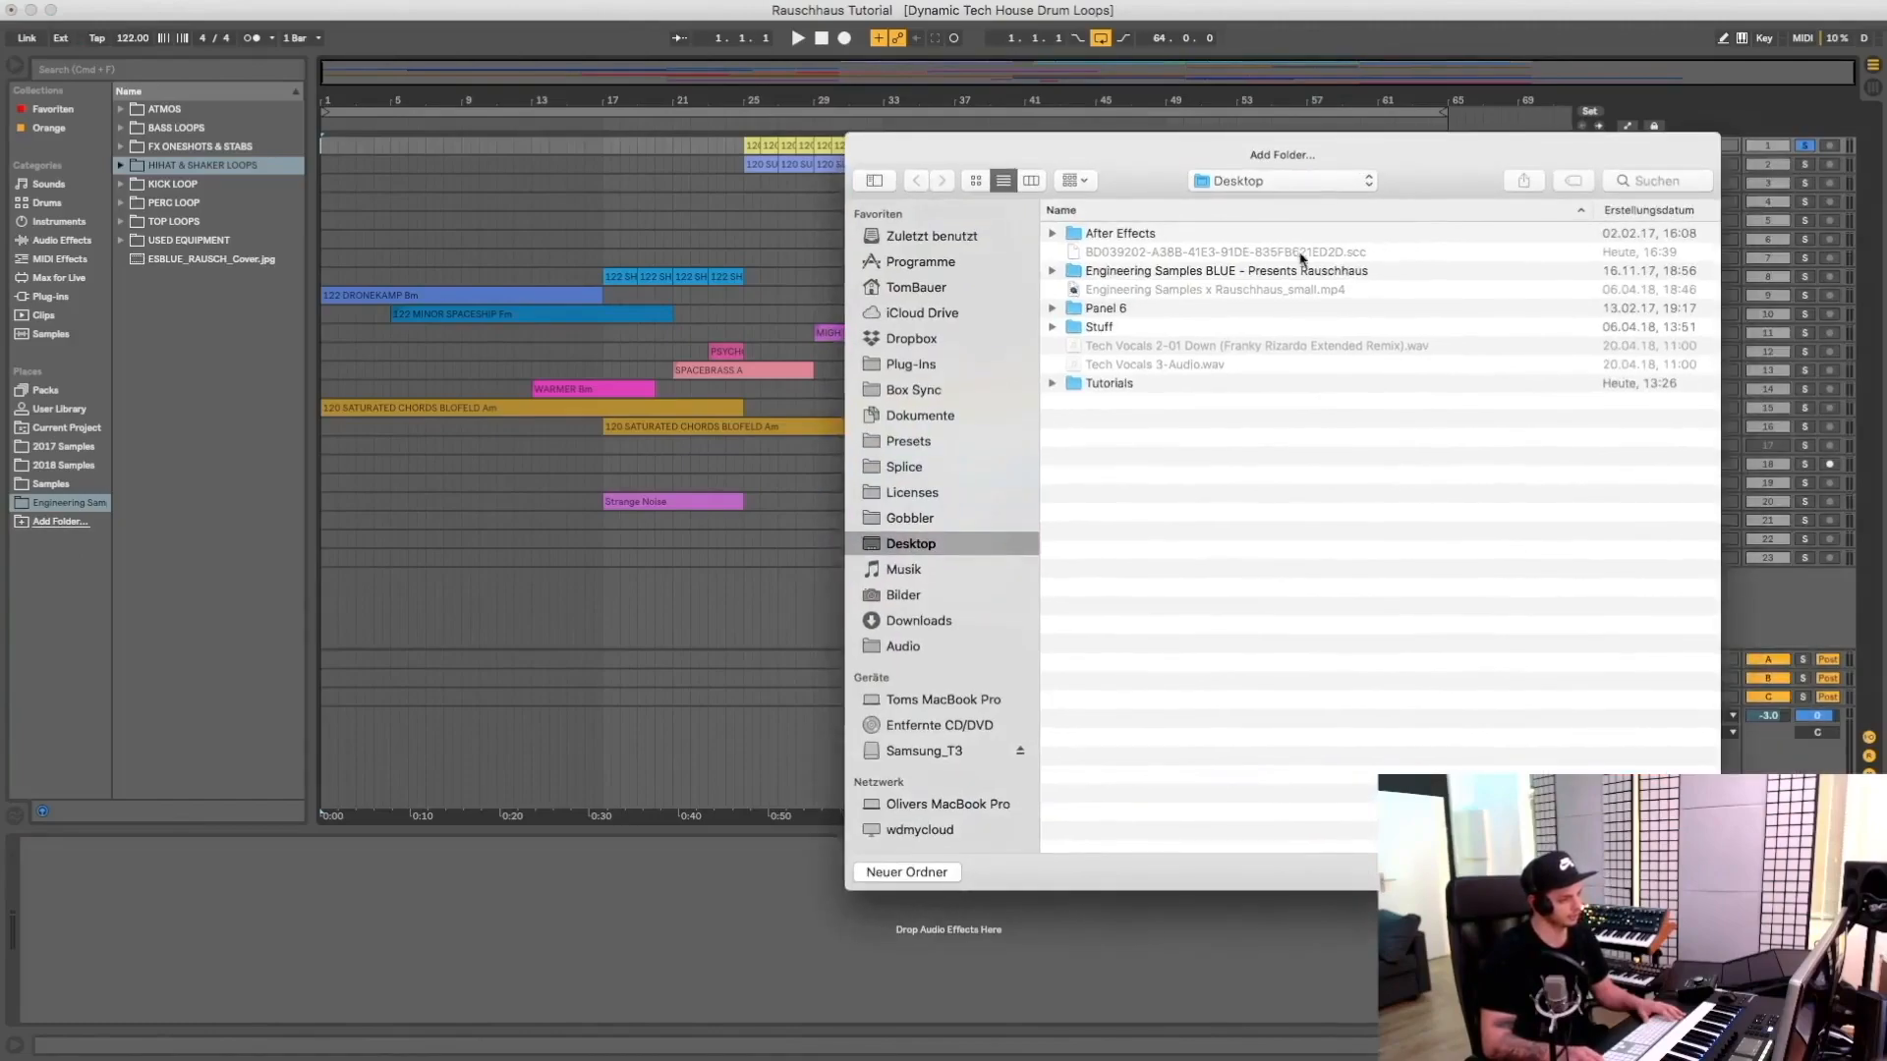
left_click(1304, 274)
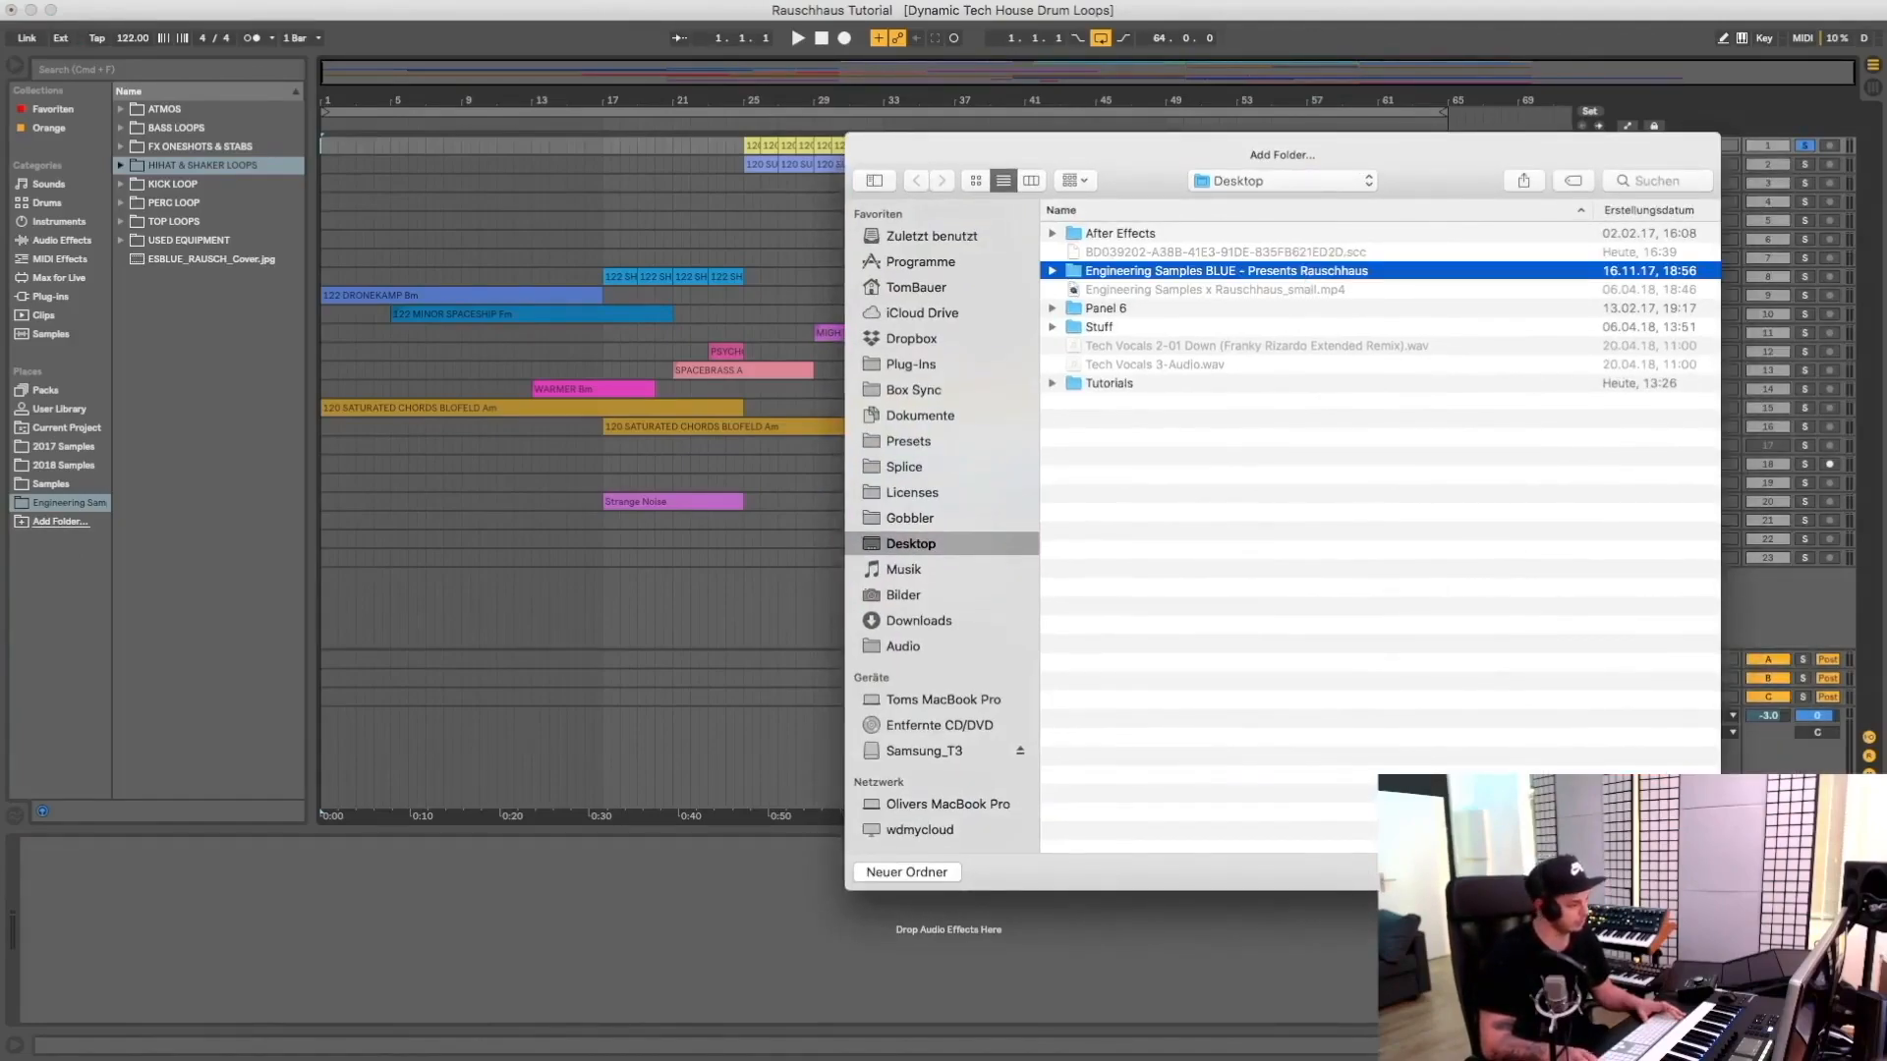
key("Return")
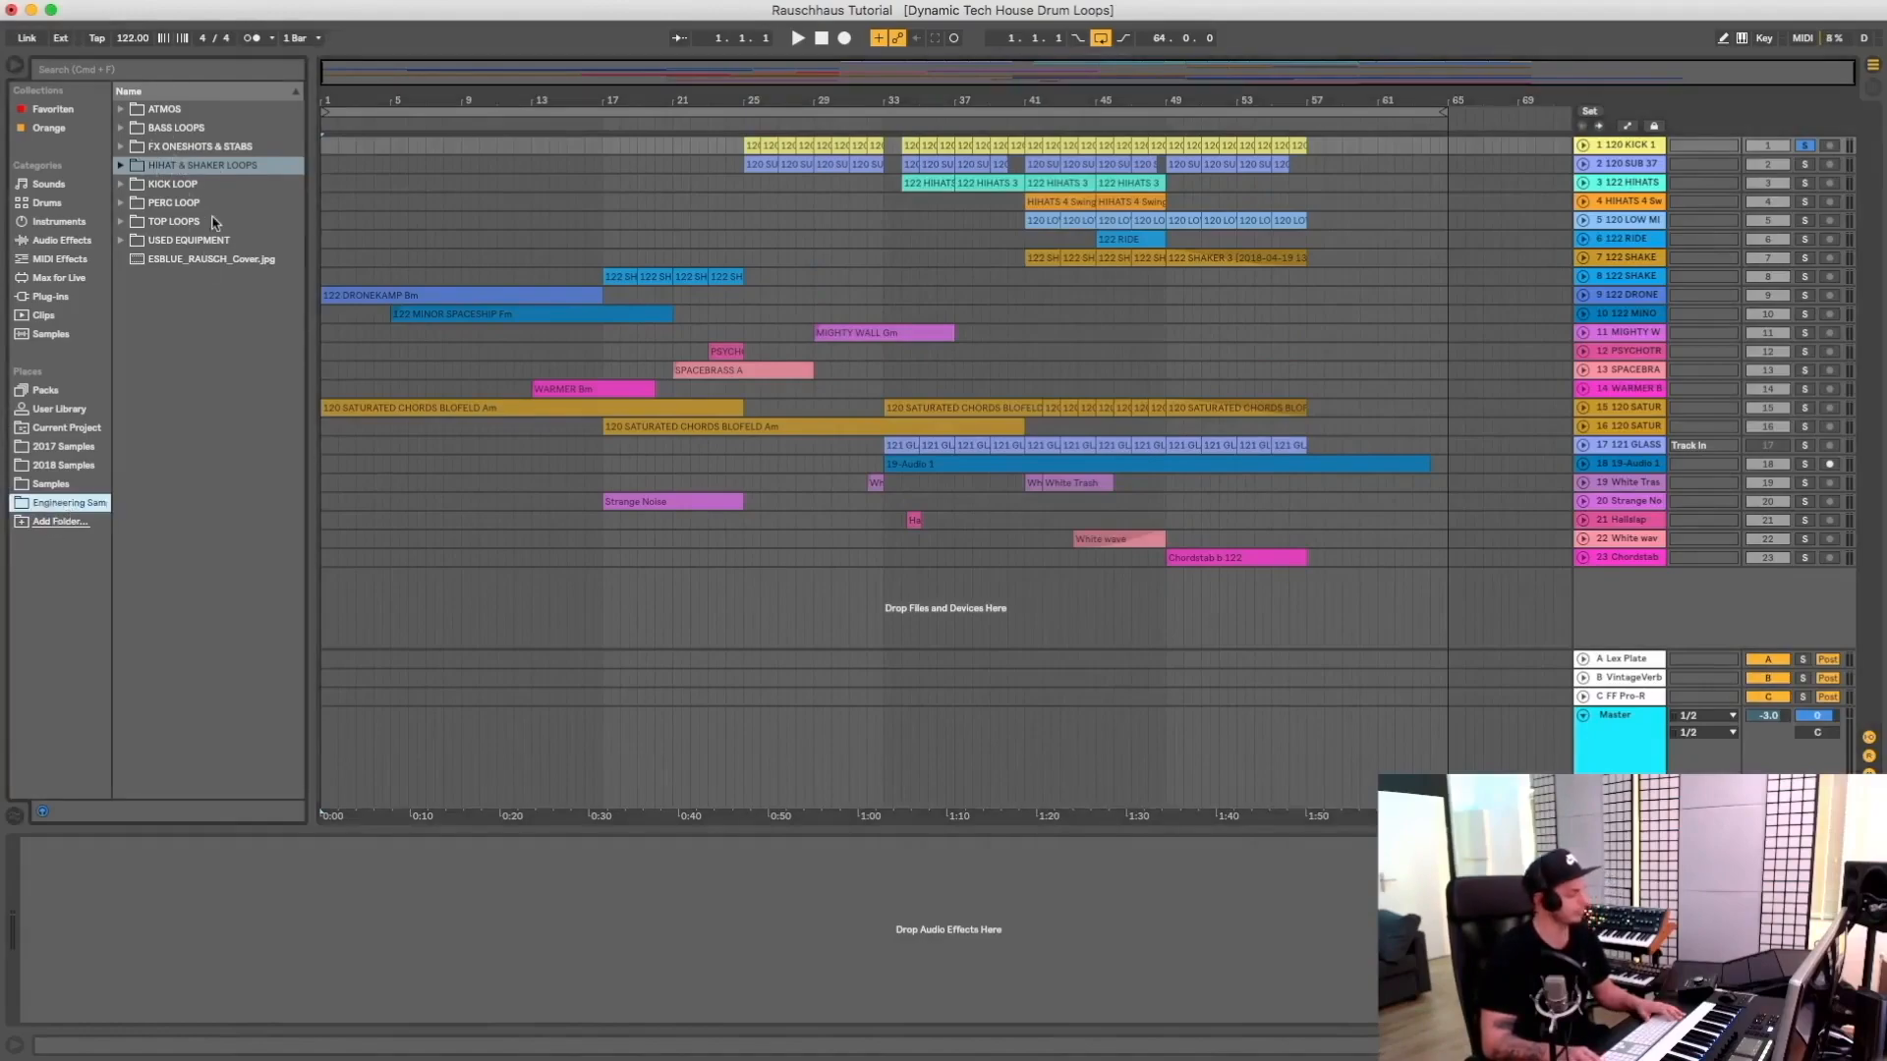
Preview a sample each from the ATMOS and BASS LOOPS folders, and expand PERC LOOP
left_click(122, 110)
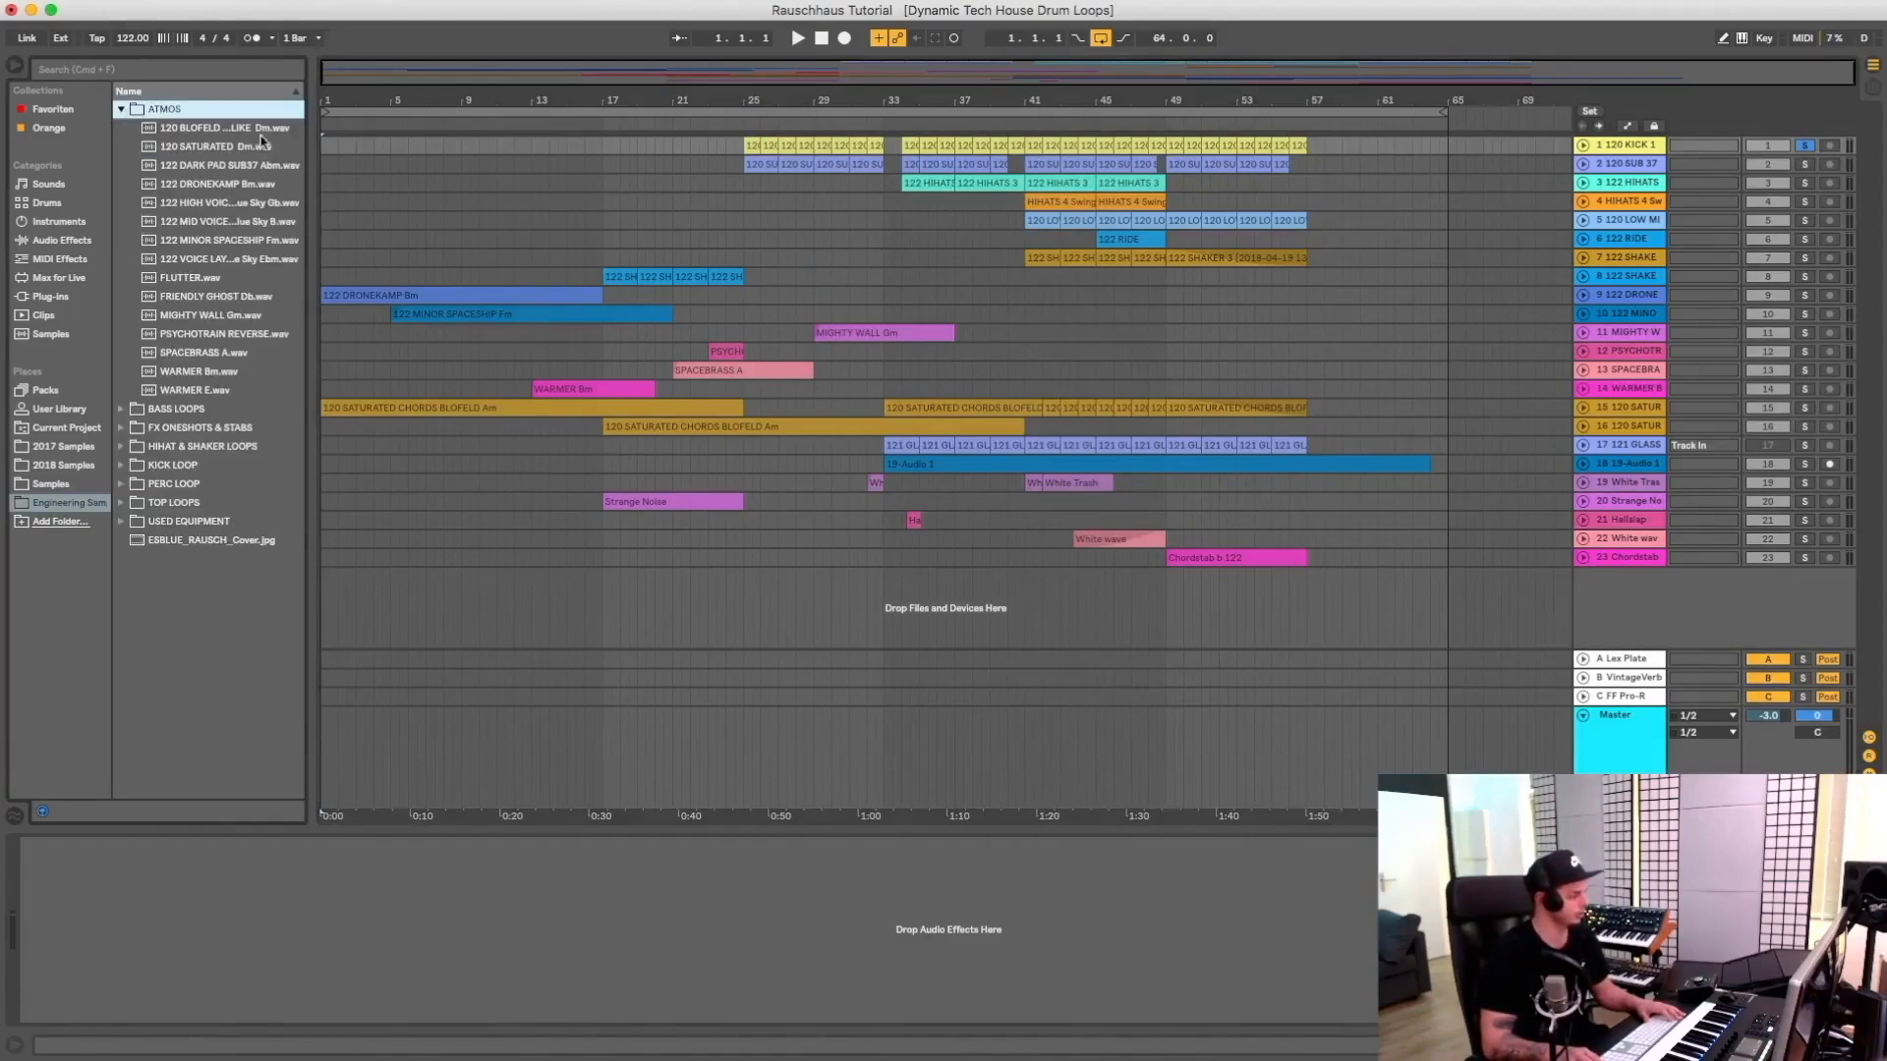
left_click(199, 131)
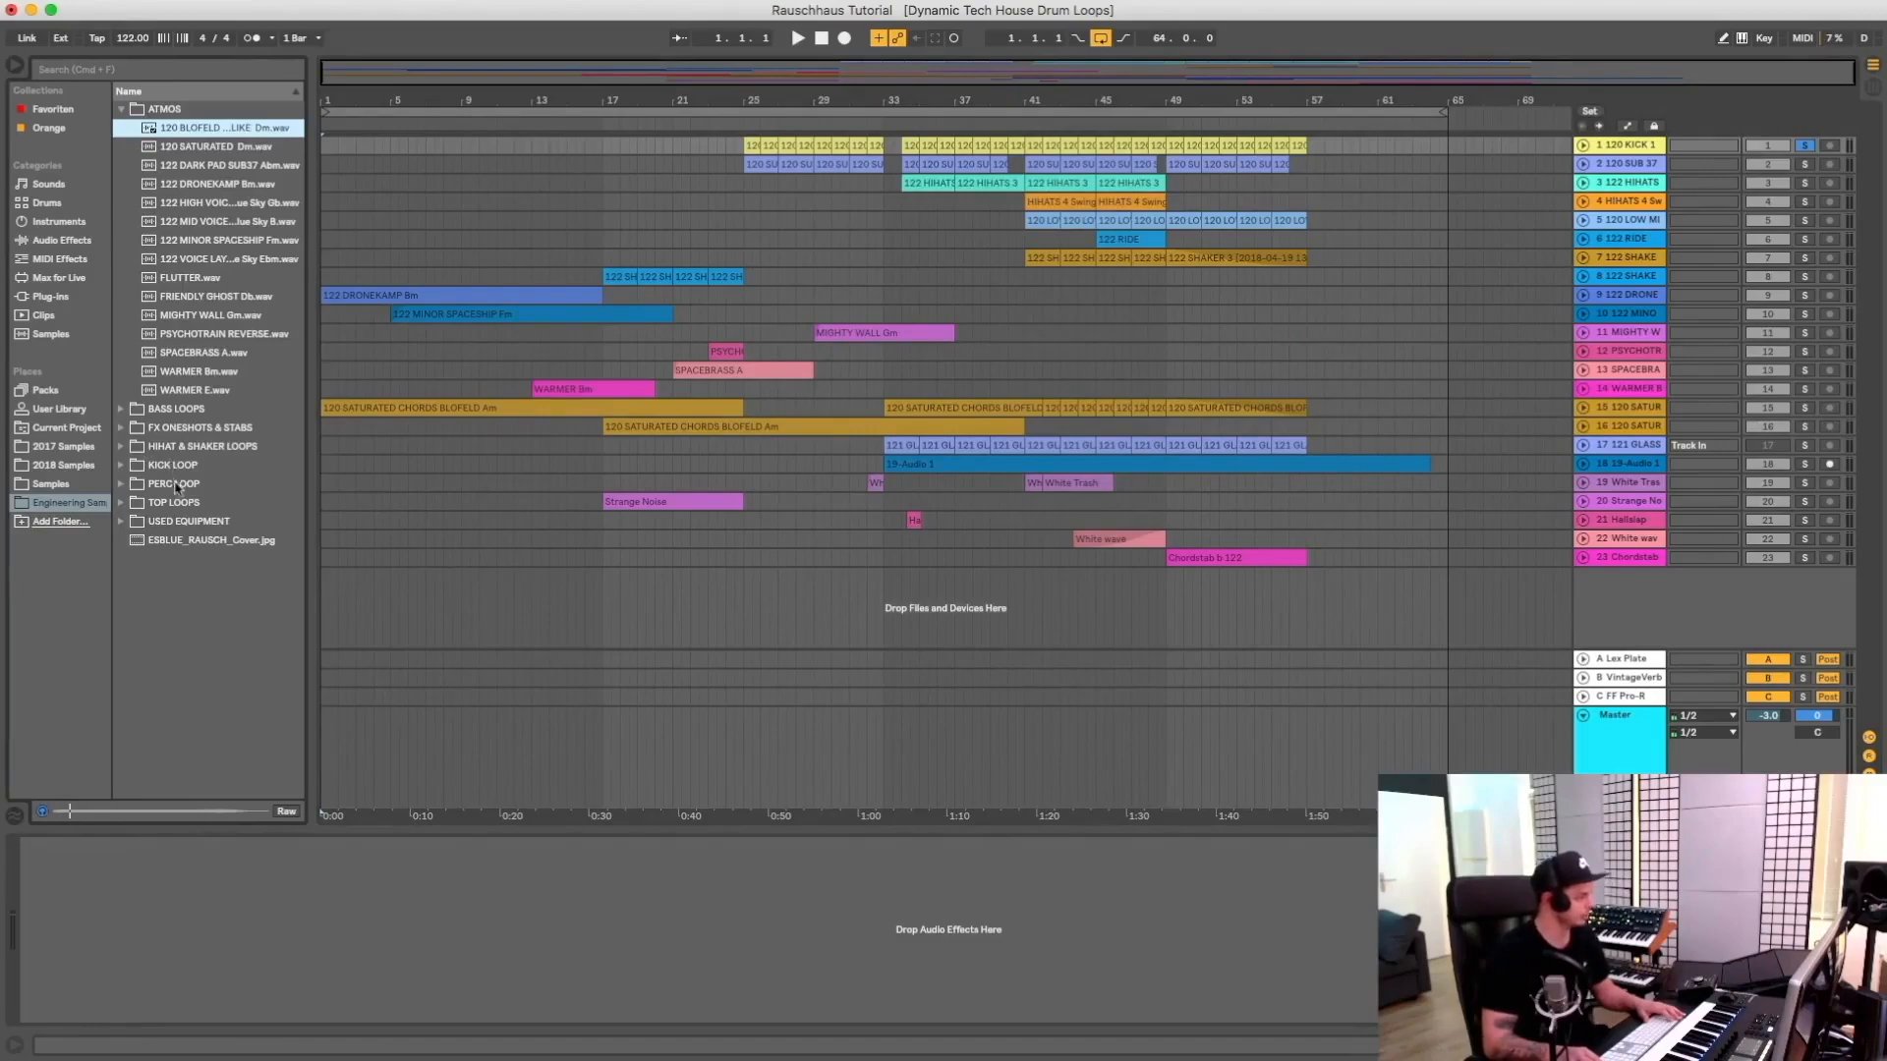
left_click(131, 409)
left_click(186, 426)
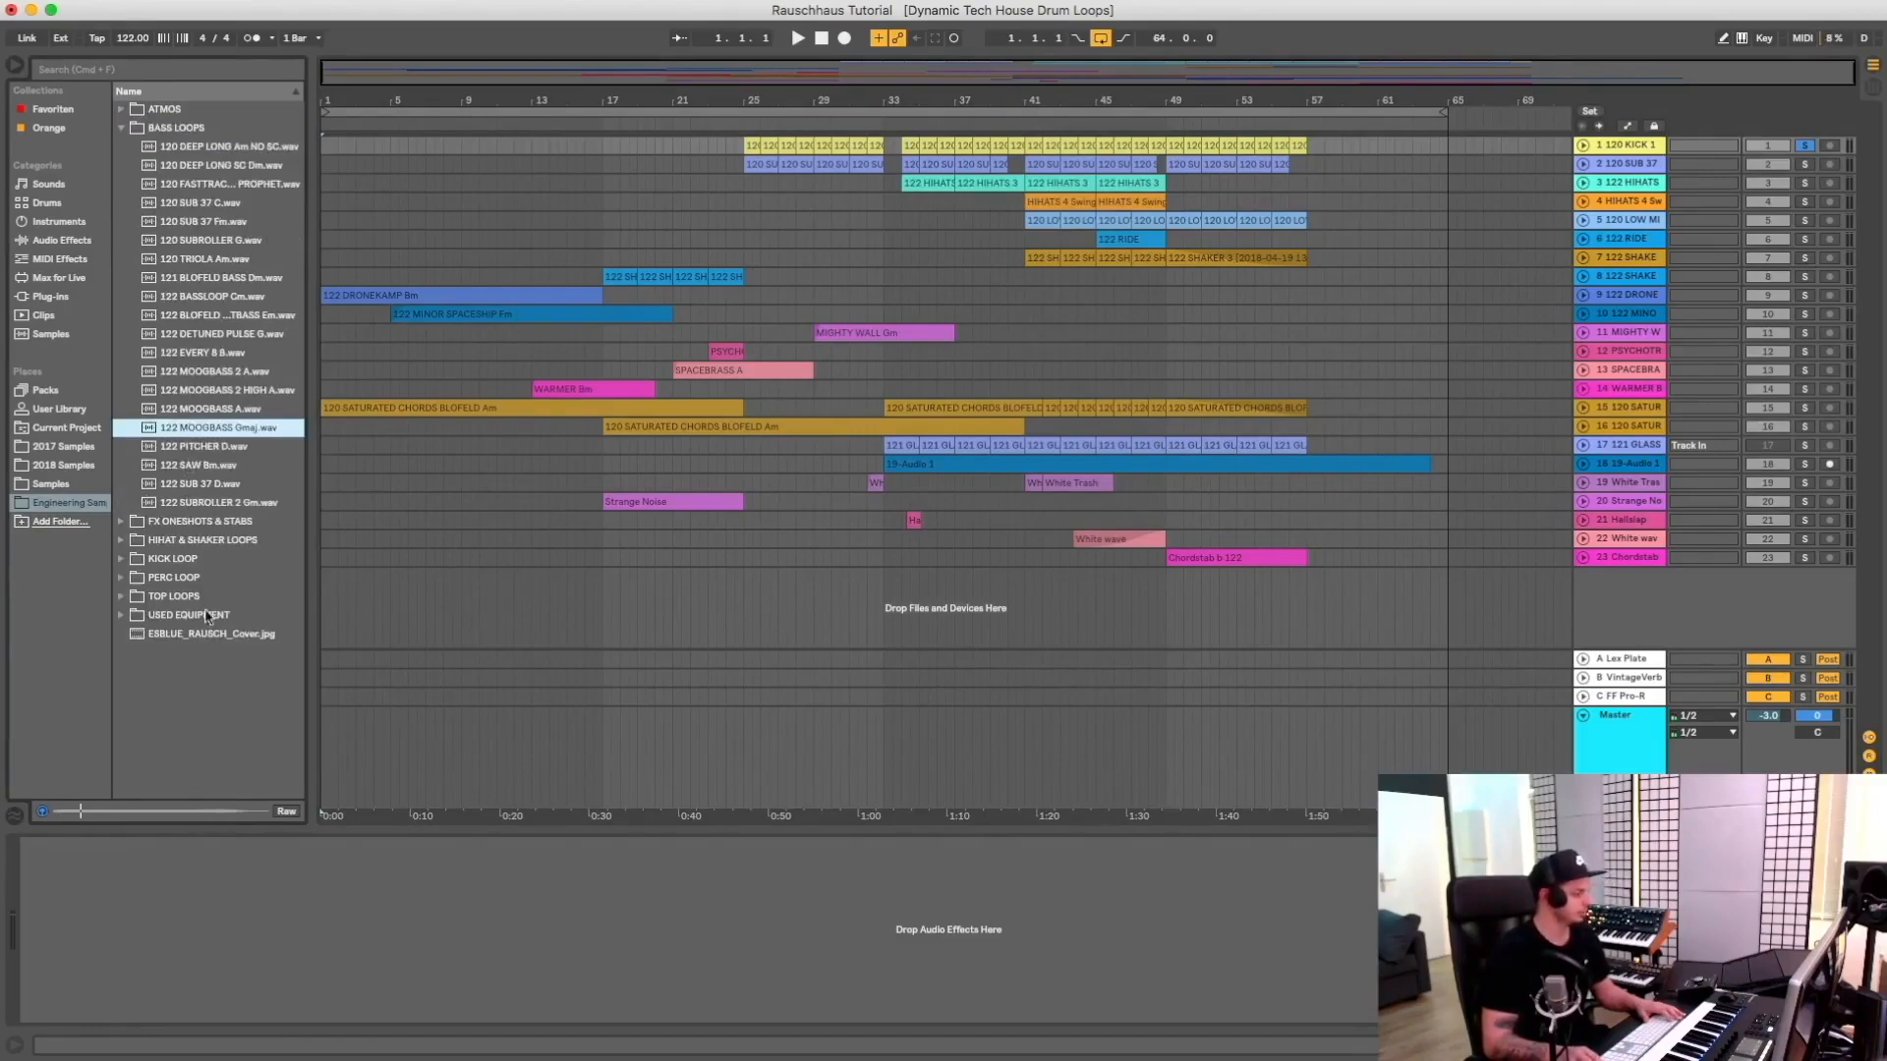
left_click(122, 129)
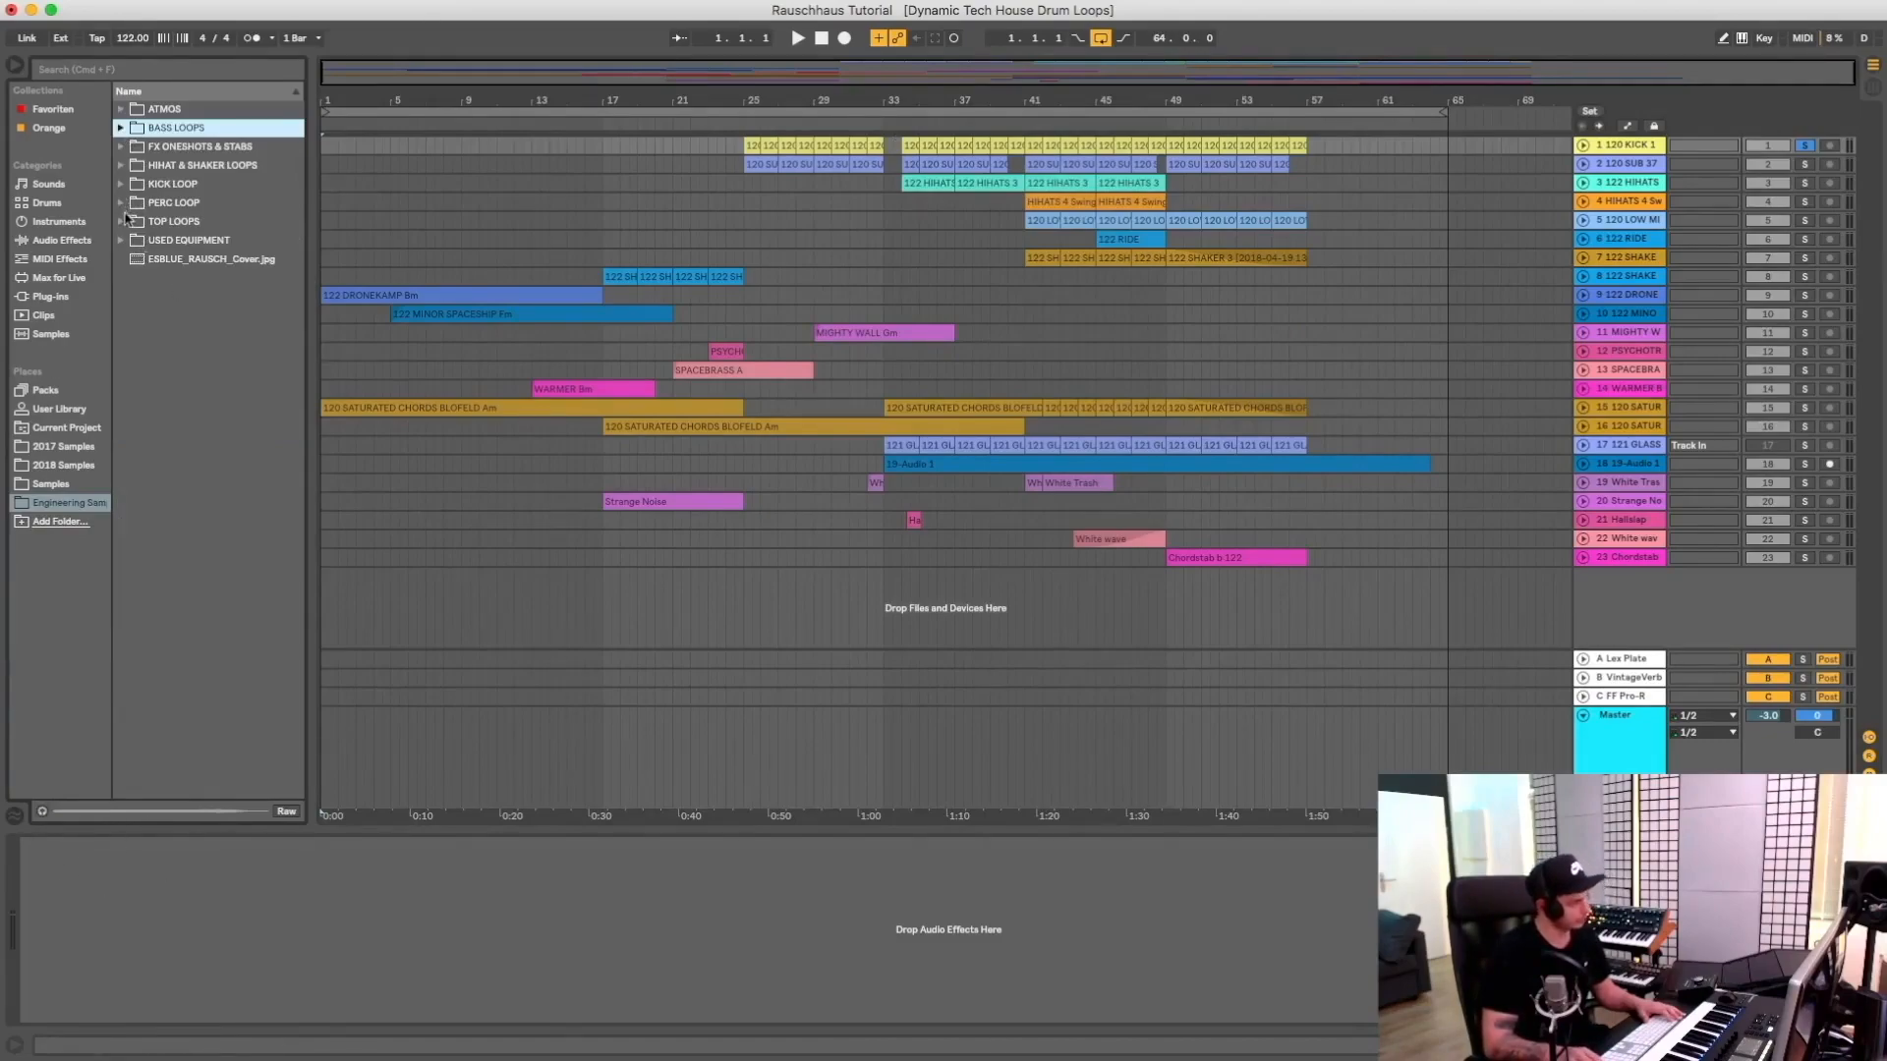
left_click(122, 205)
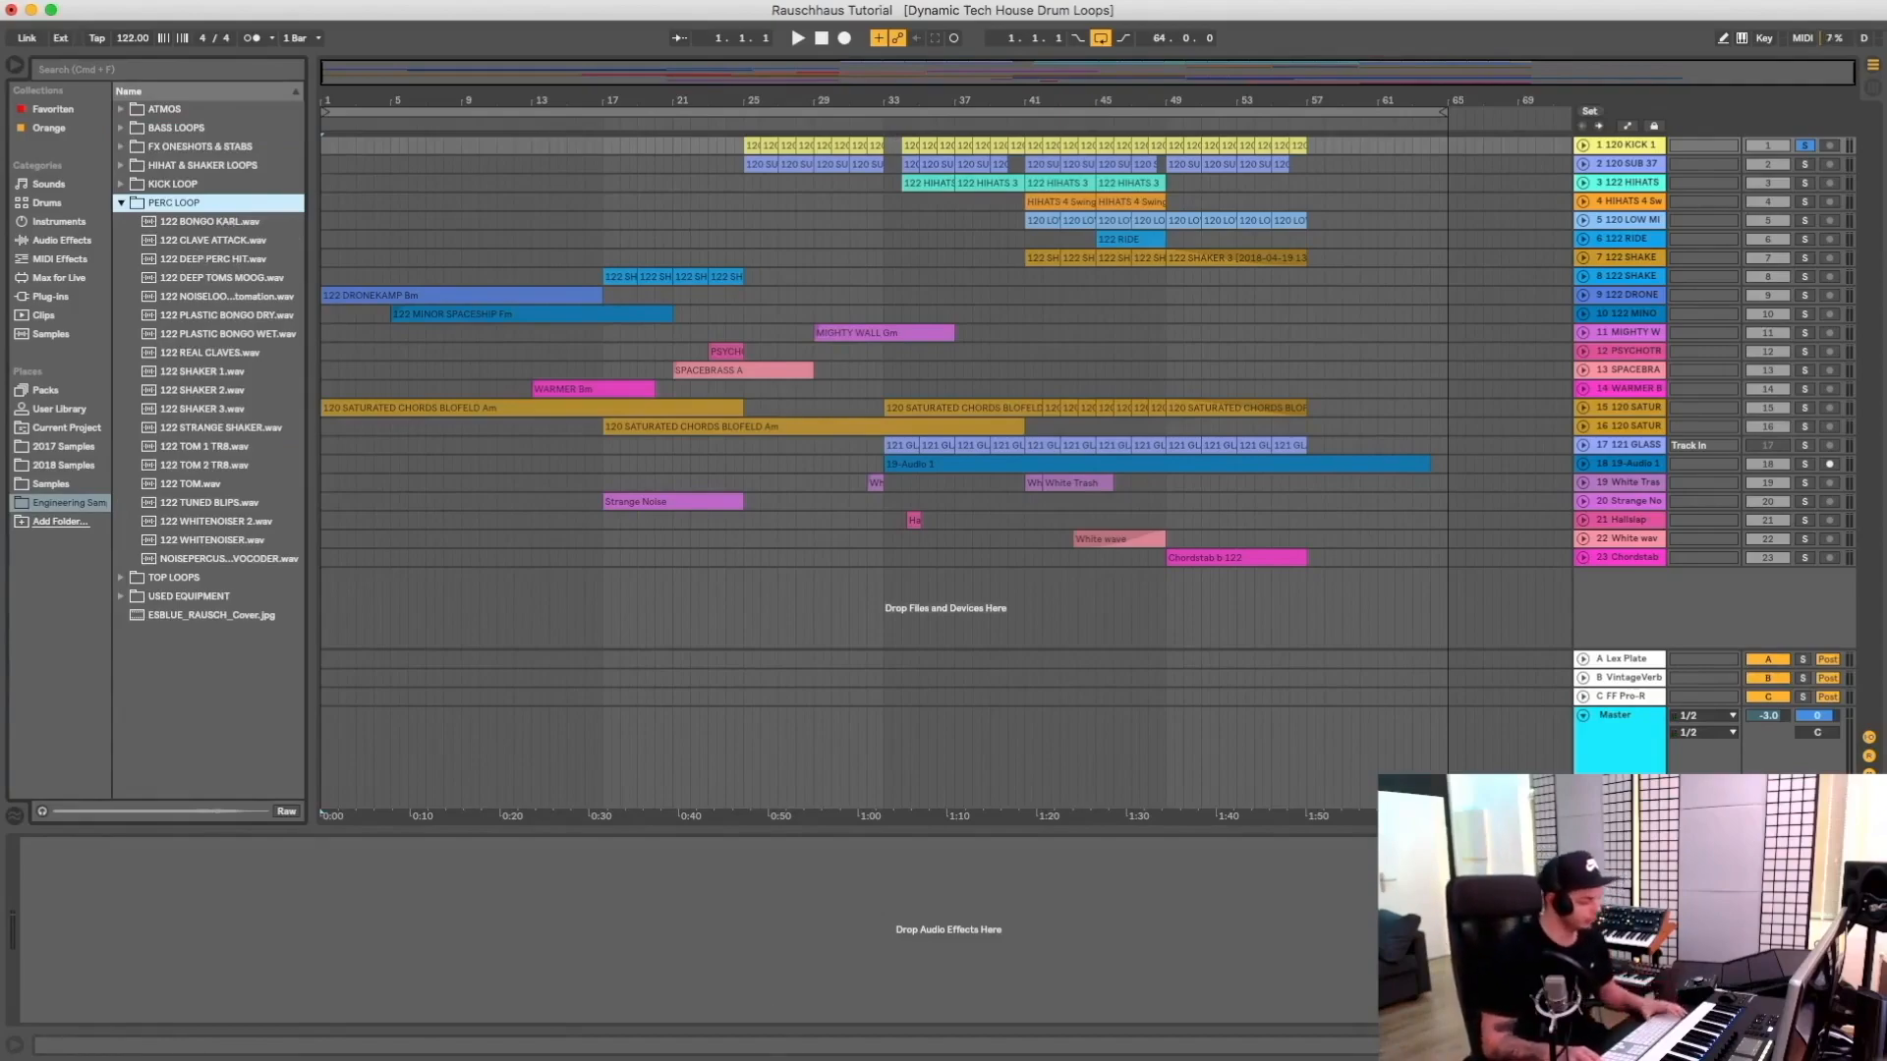
Try moving 120 KICK 1.wav from KICK LOOP into HIHAT & SHAKER LOOPS in Finder, undo it and close the window
key("super+Tab")
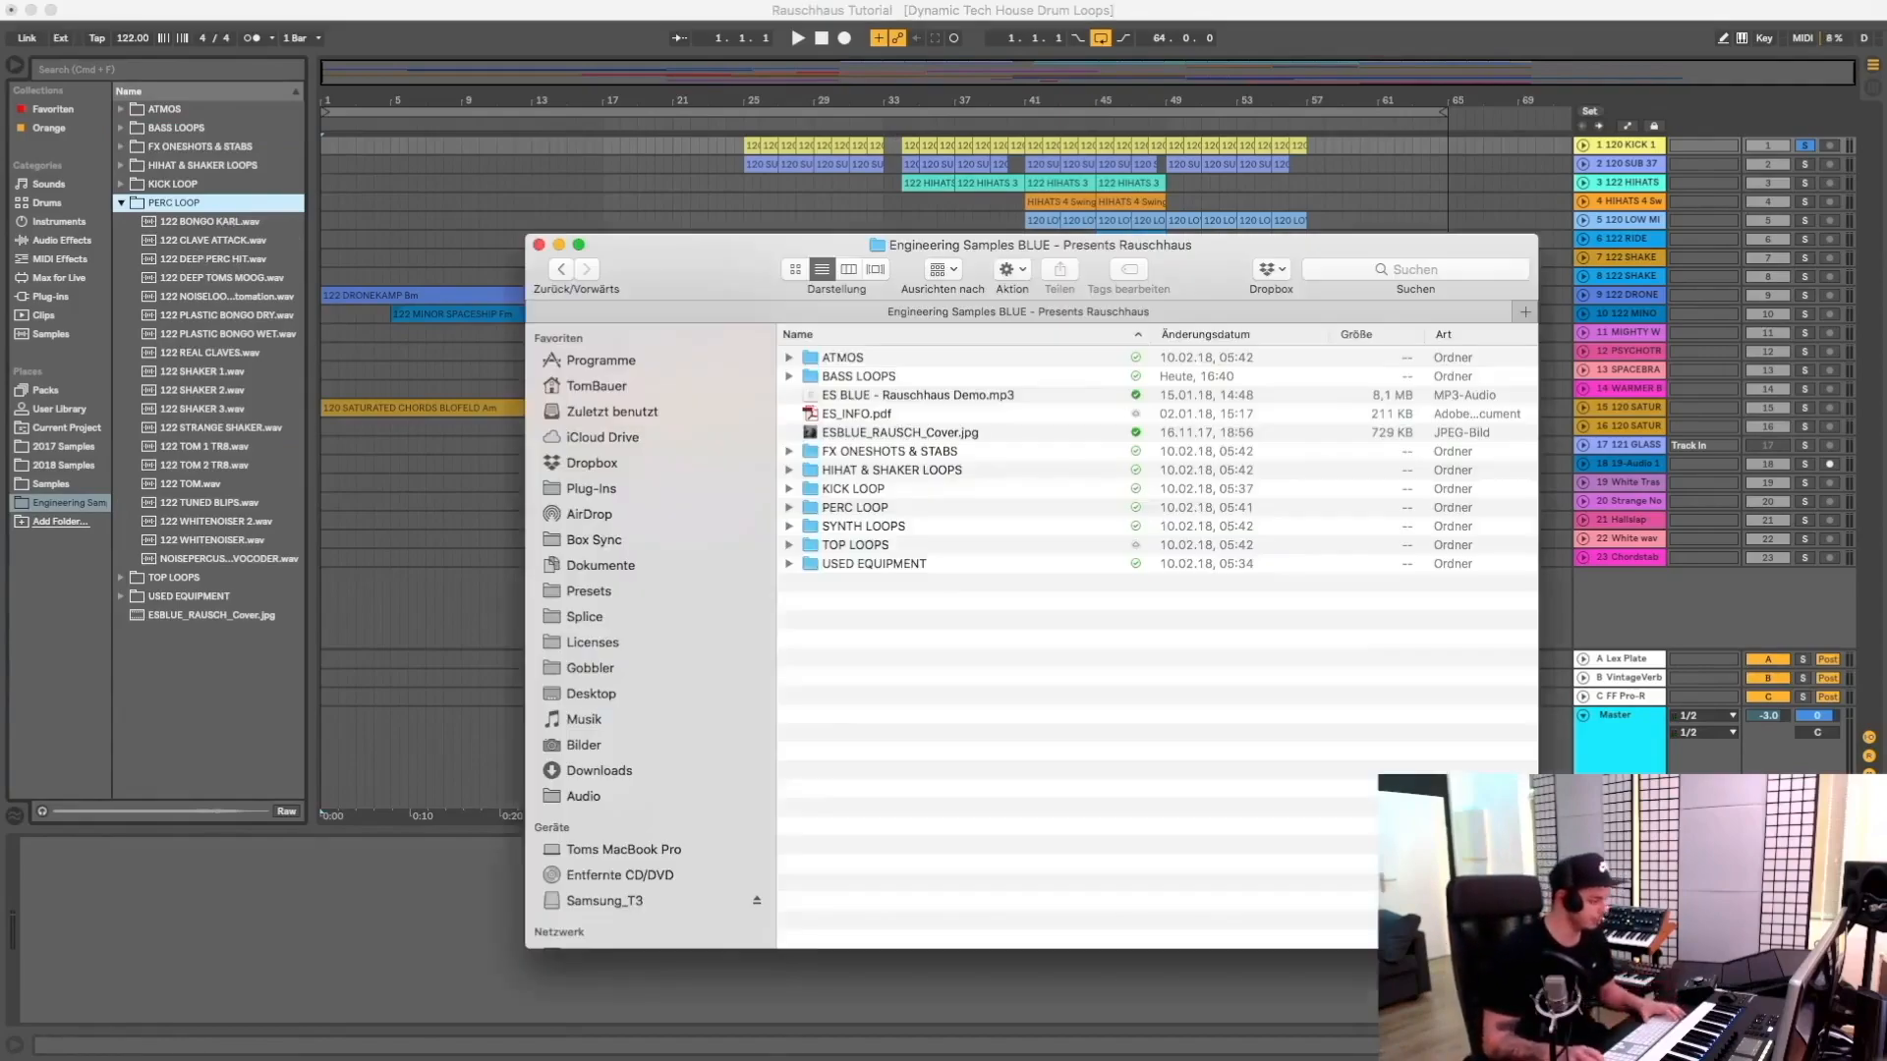
left_click(789, 489)
mouse_move(855, 506)
left_mouse_down()
mouse_move(523, 151)
mouse_move(864, 476)
left_mouse_up()
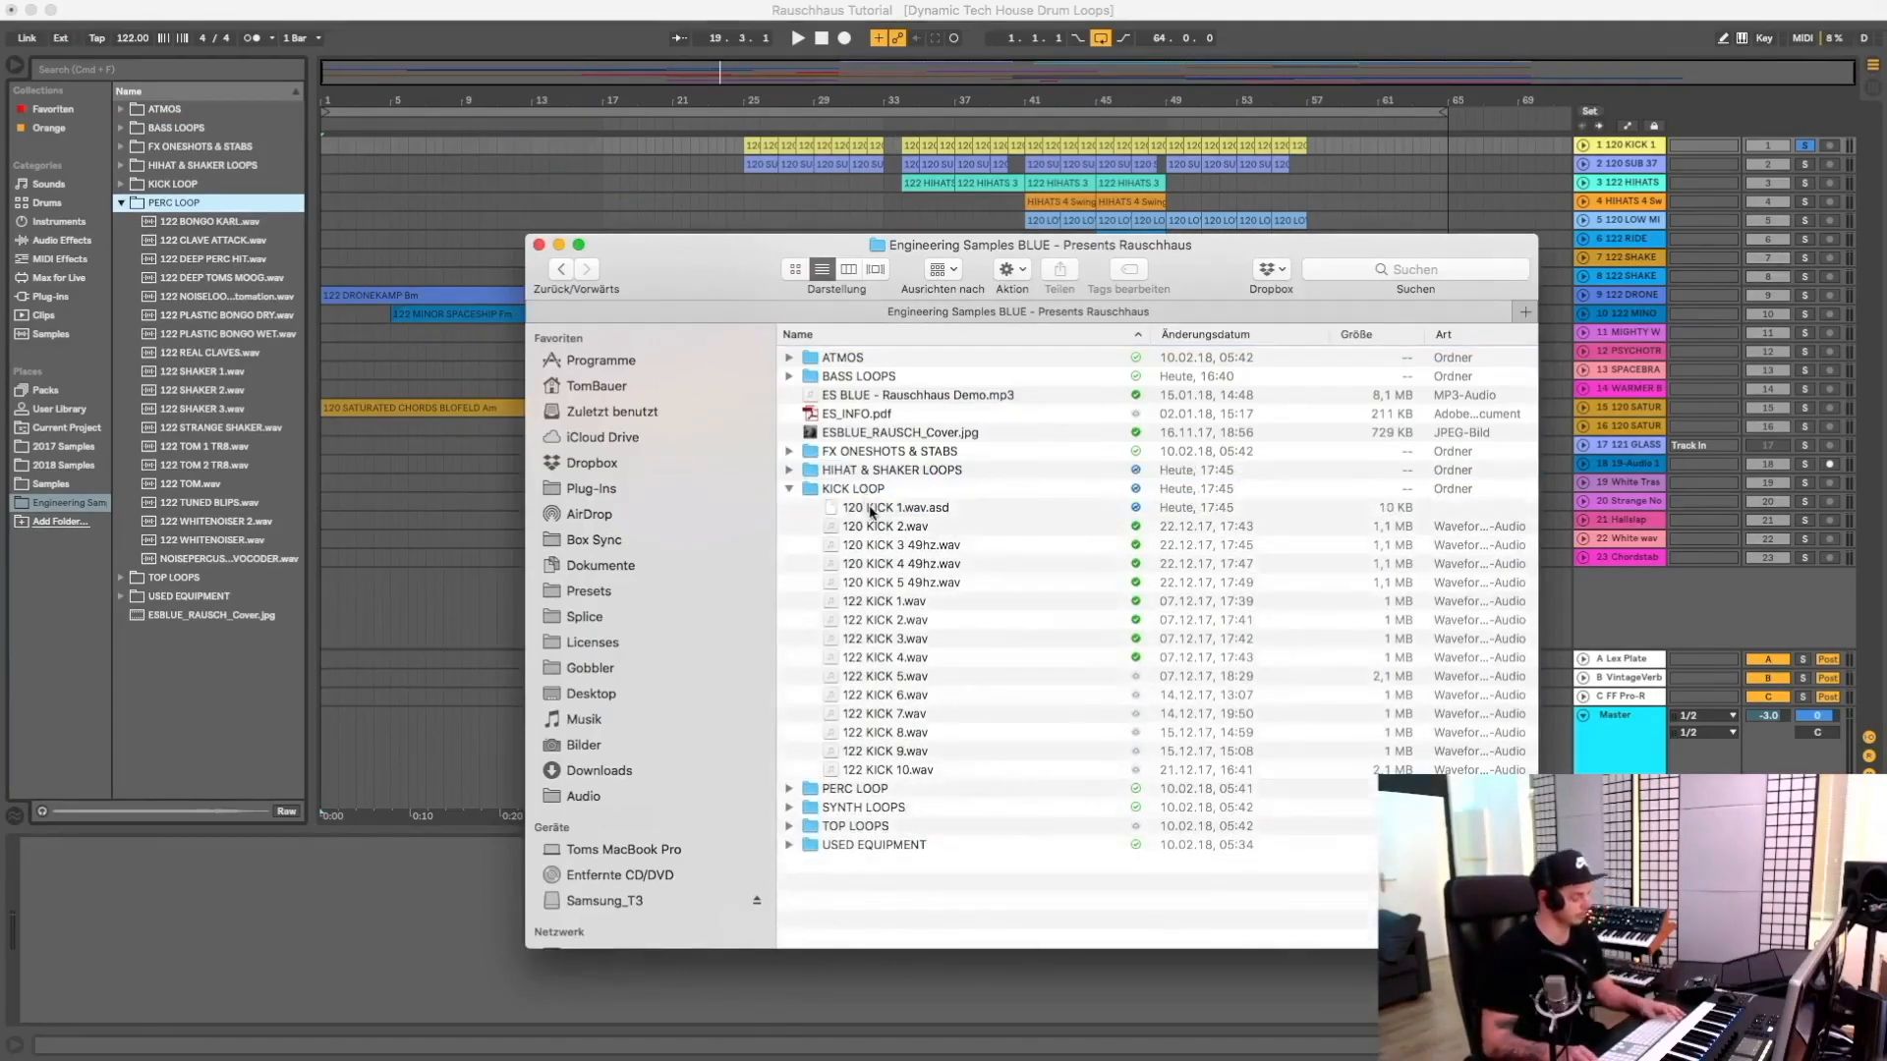
key("super+z")
left_click(540, 245)
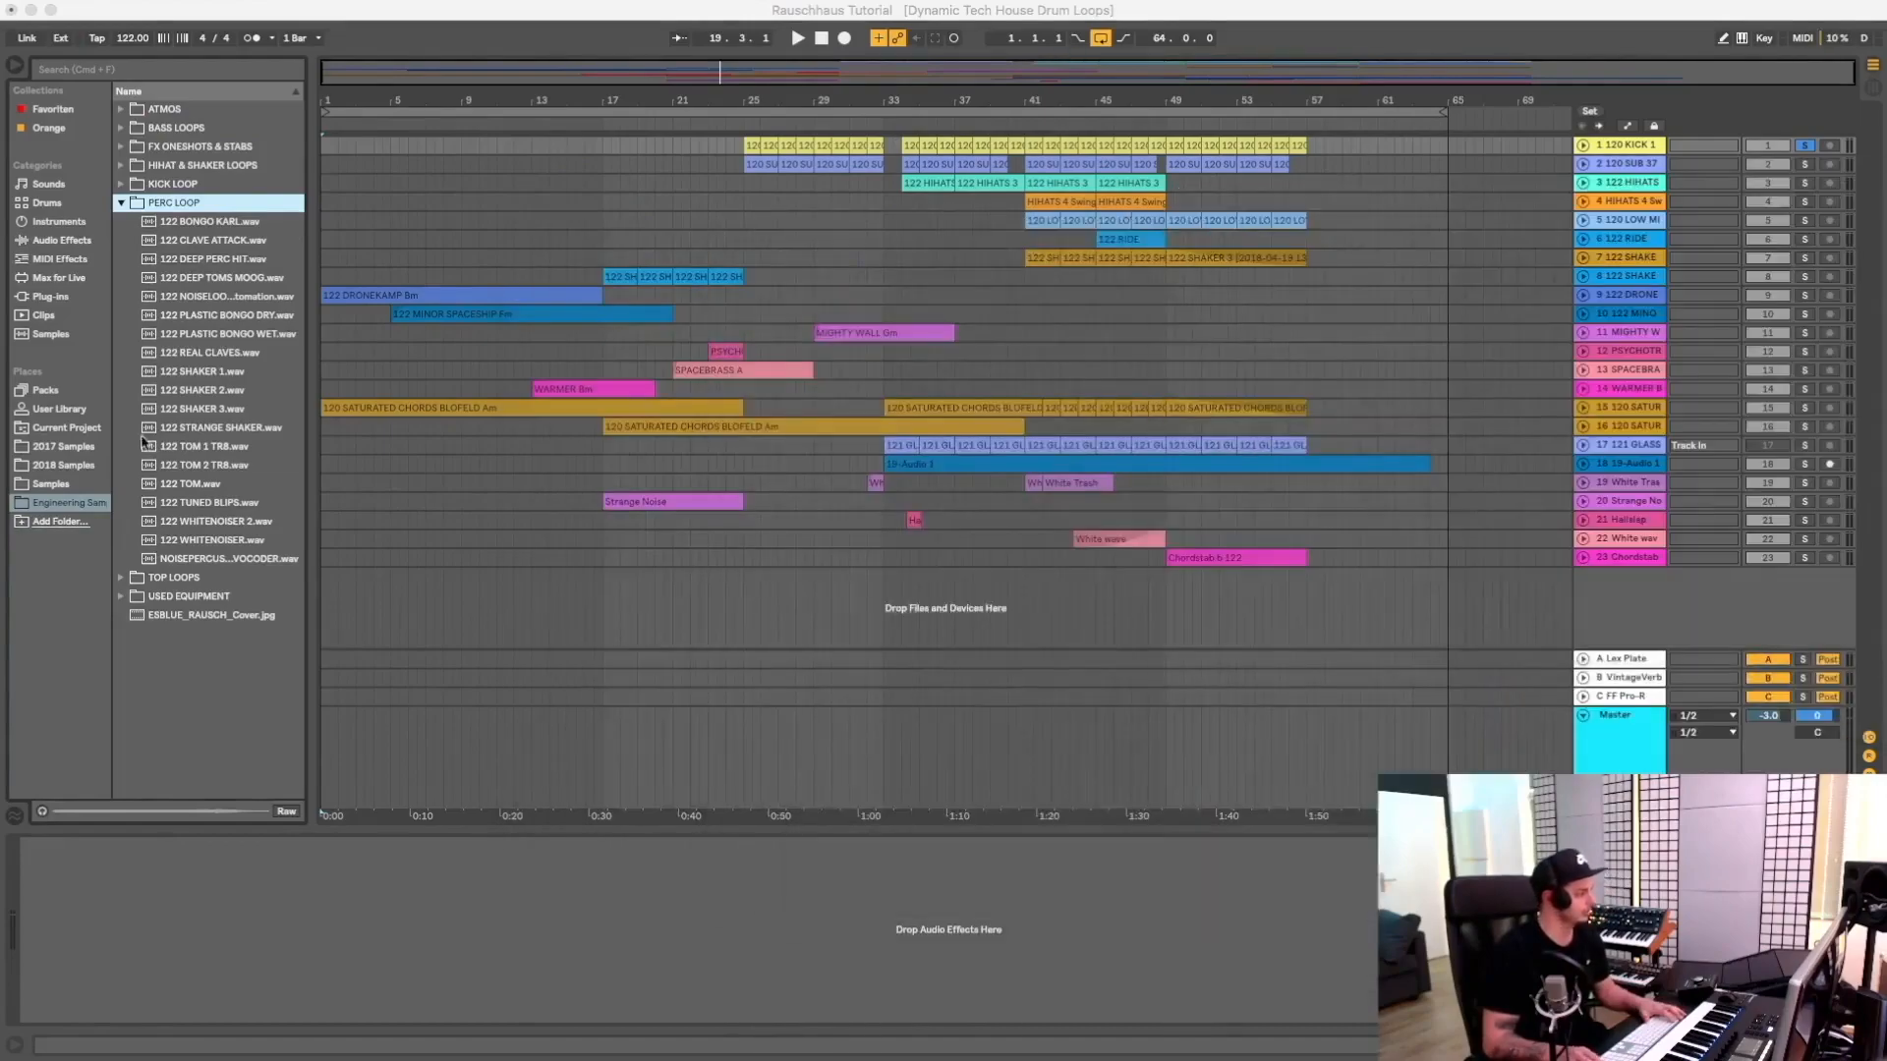
Return to Ableton Live and preview 122 BONGO KARL.wav from the PERC LOOP folder
left_click(62, 586)
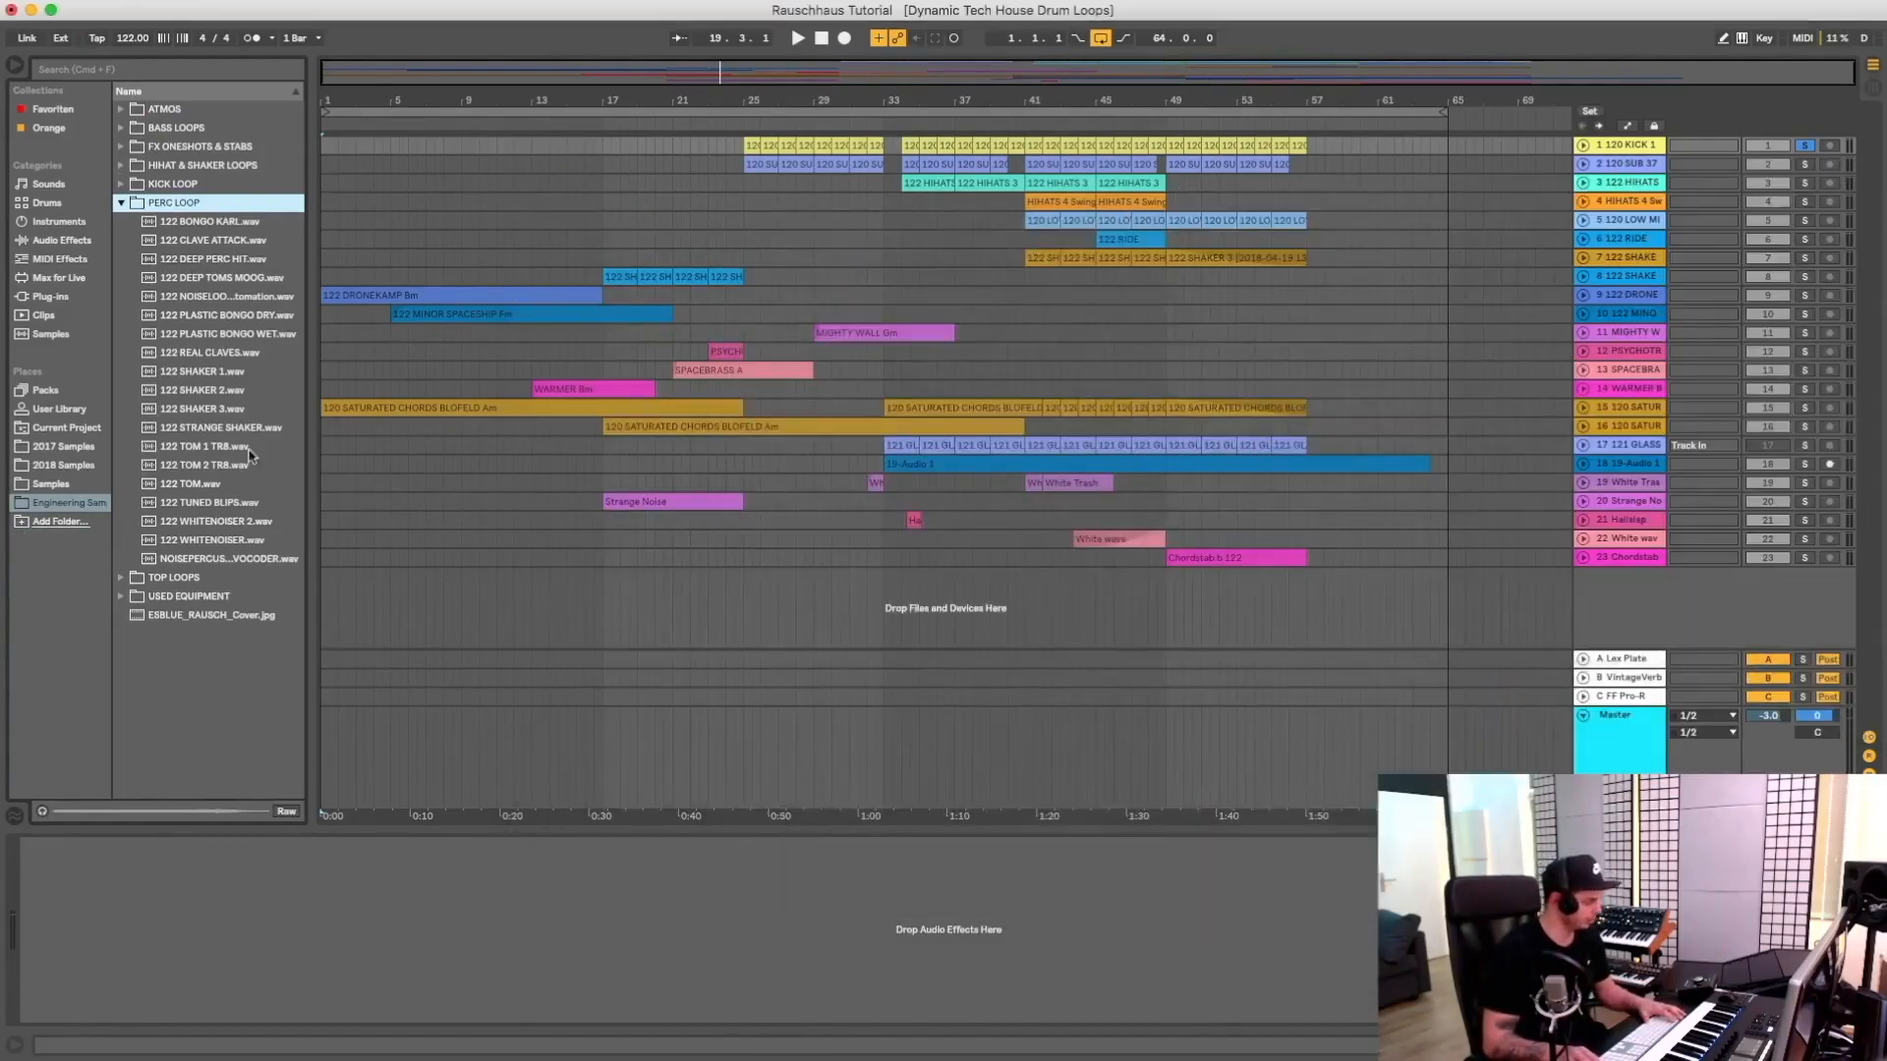
left_click(211, 222)
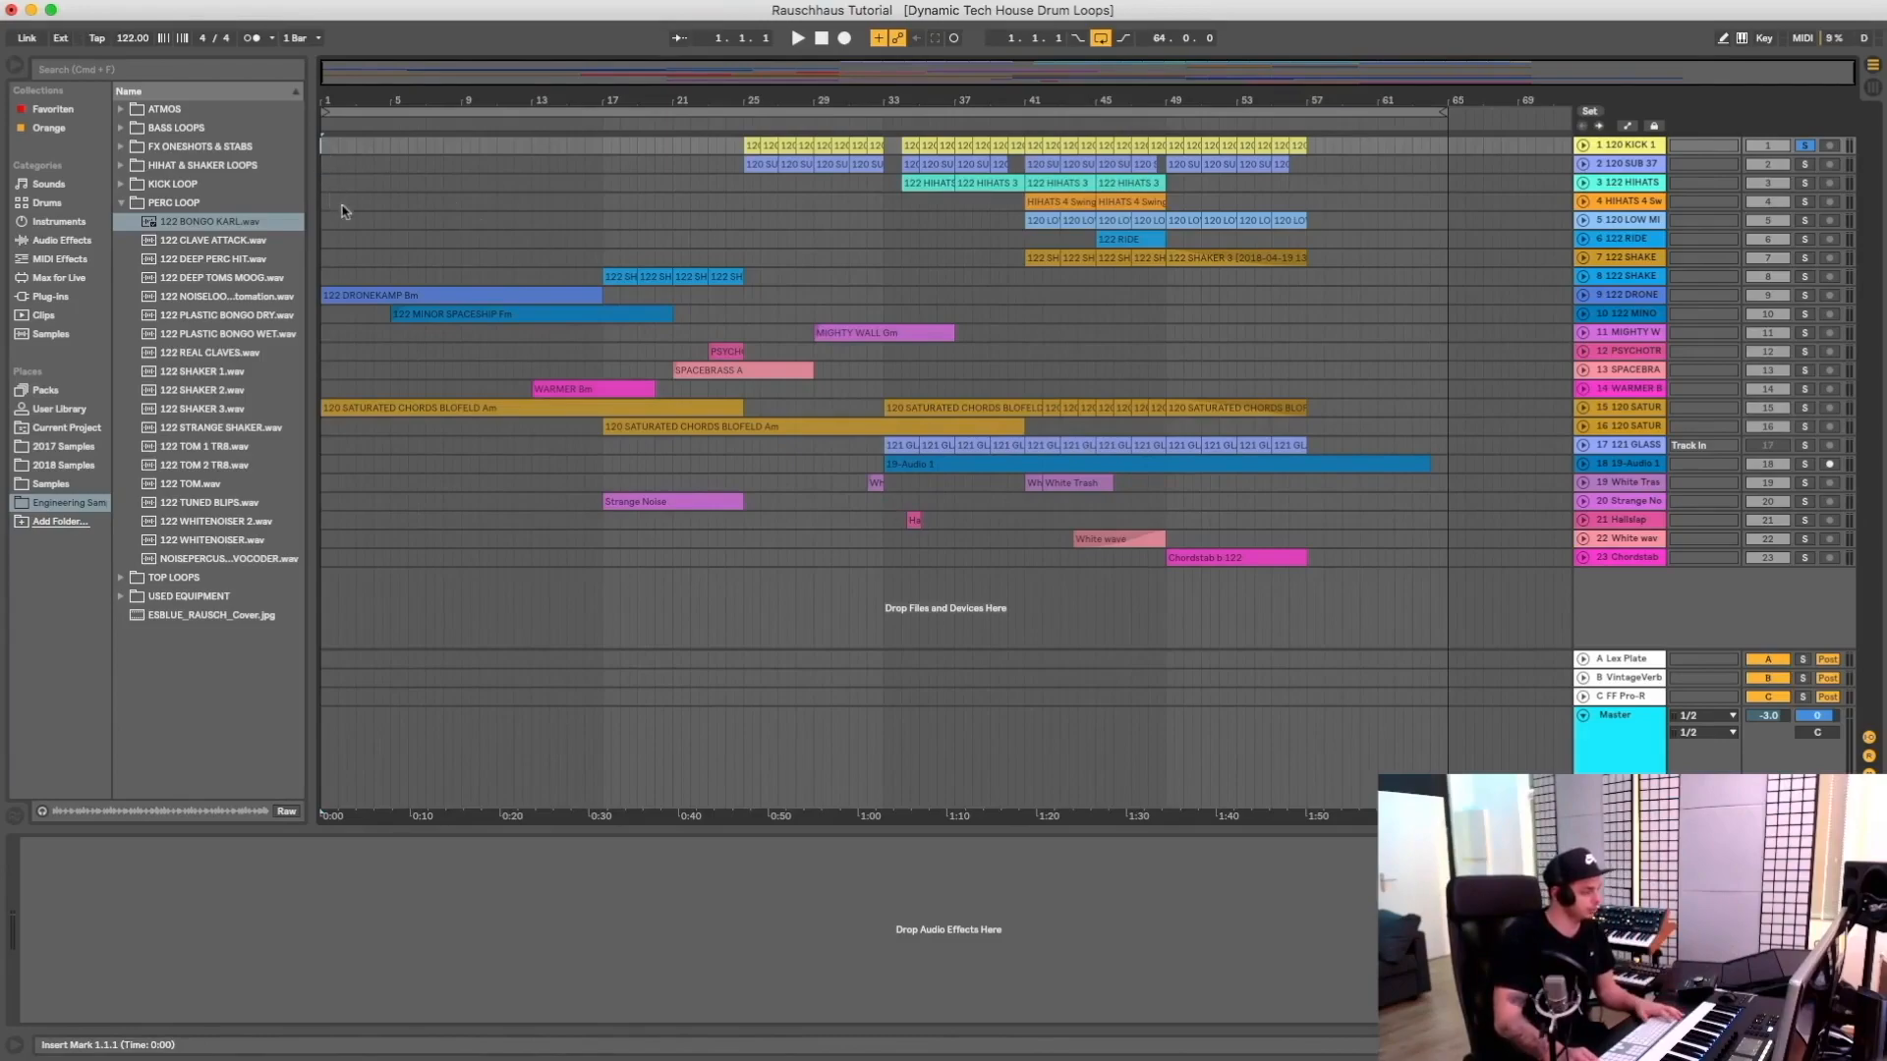
Turn off solo on the 120 KICK 1 track and unfold all 23 arrangement tracks
key("s")
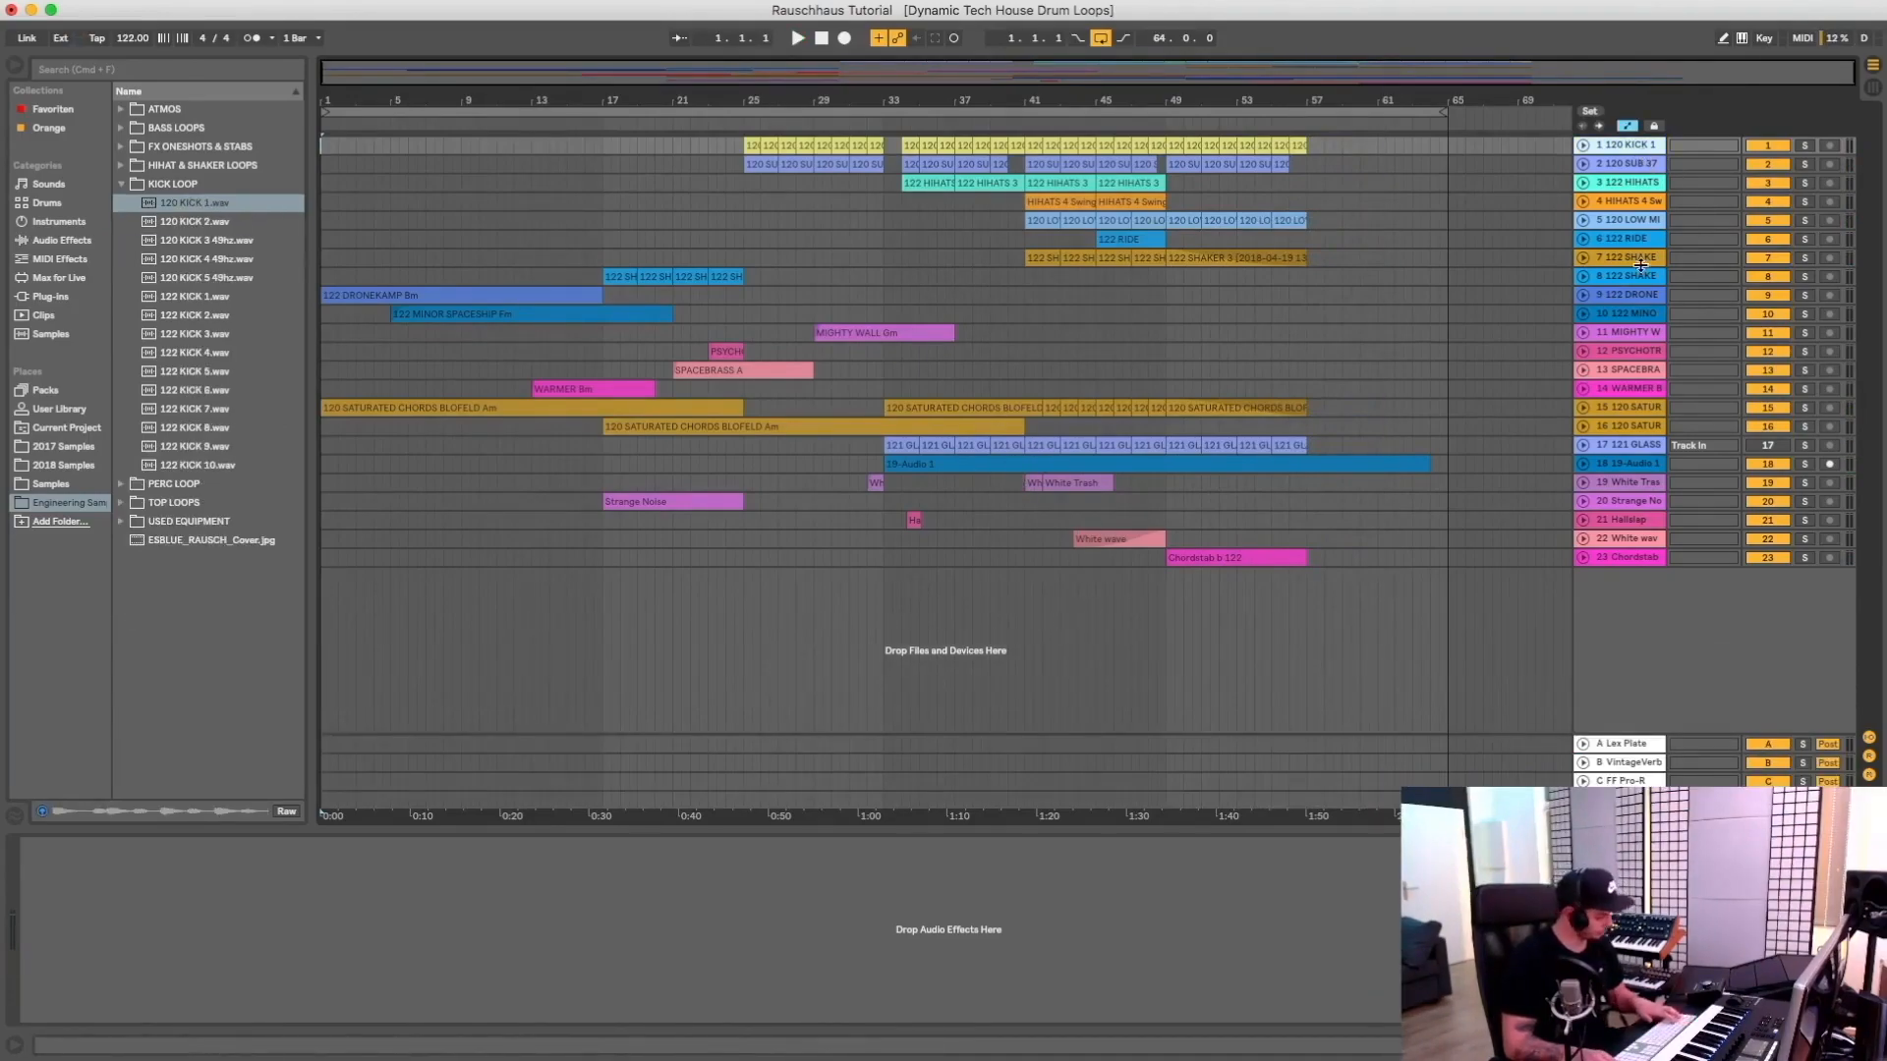
left_click(1628, 562, "shift")
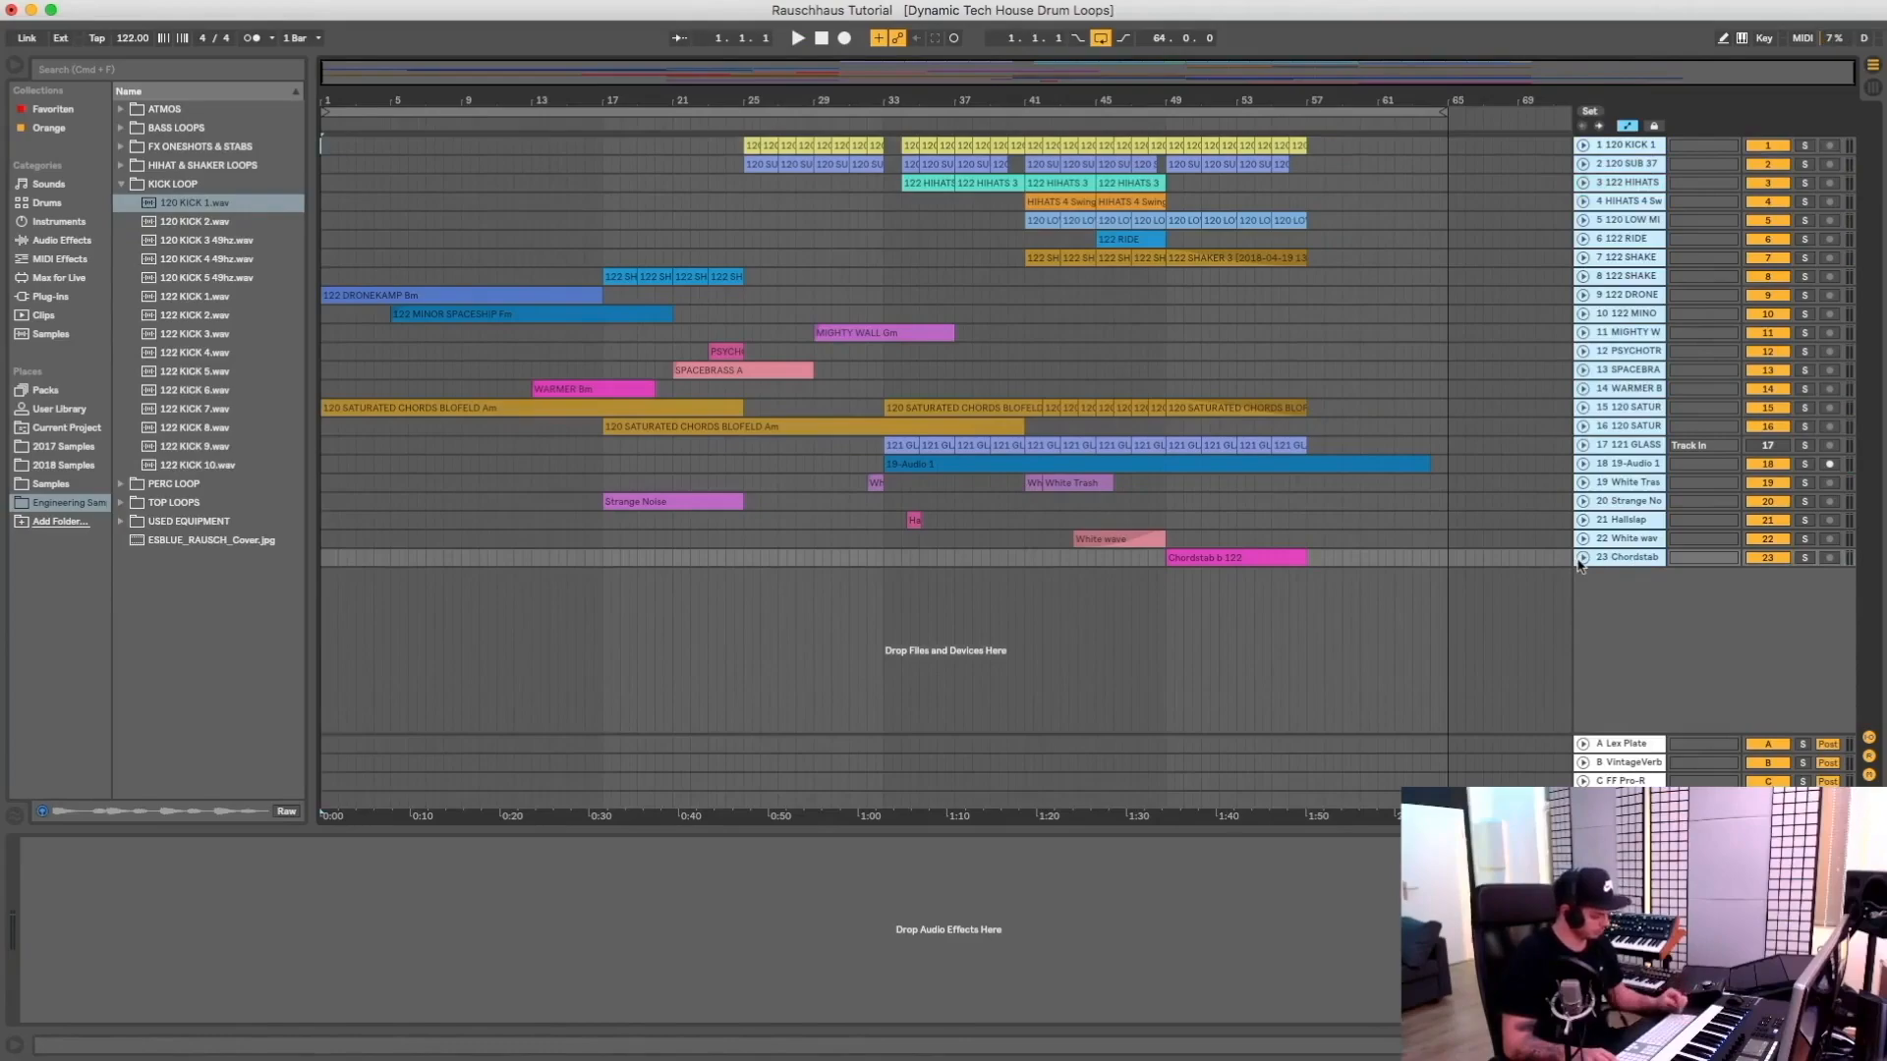
left_click(1581, 559)
scroll(1589, 523, "up", 10)
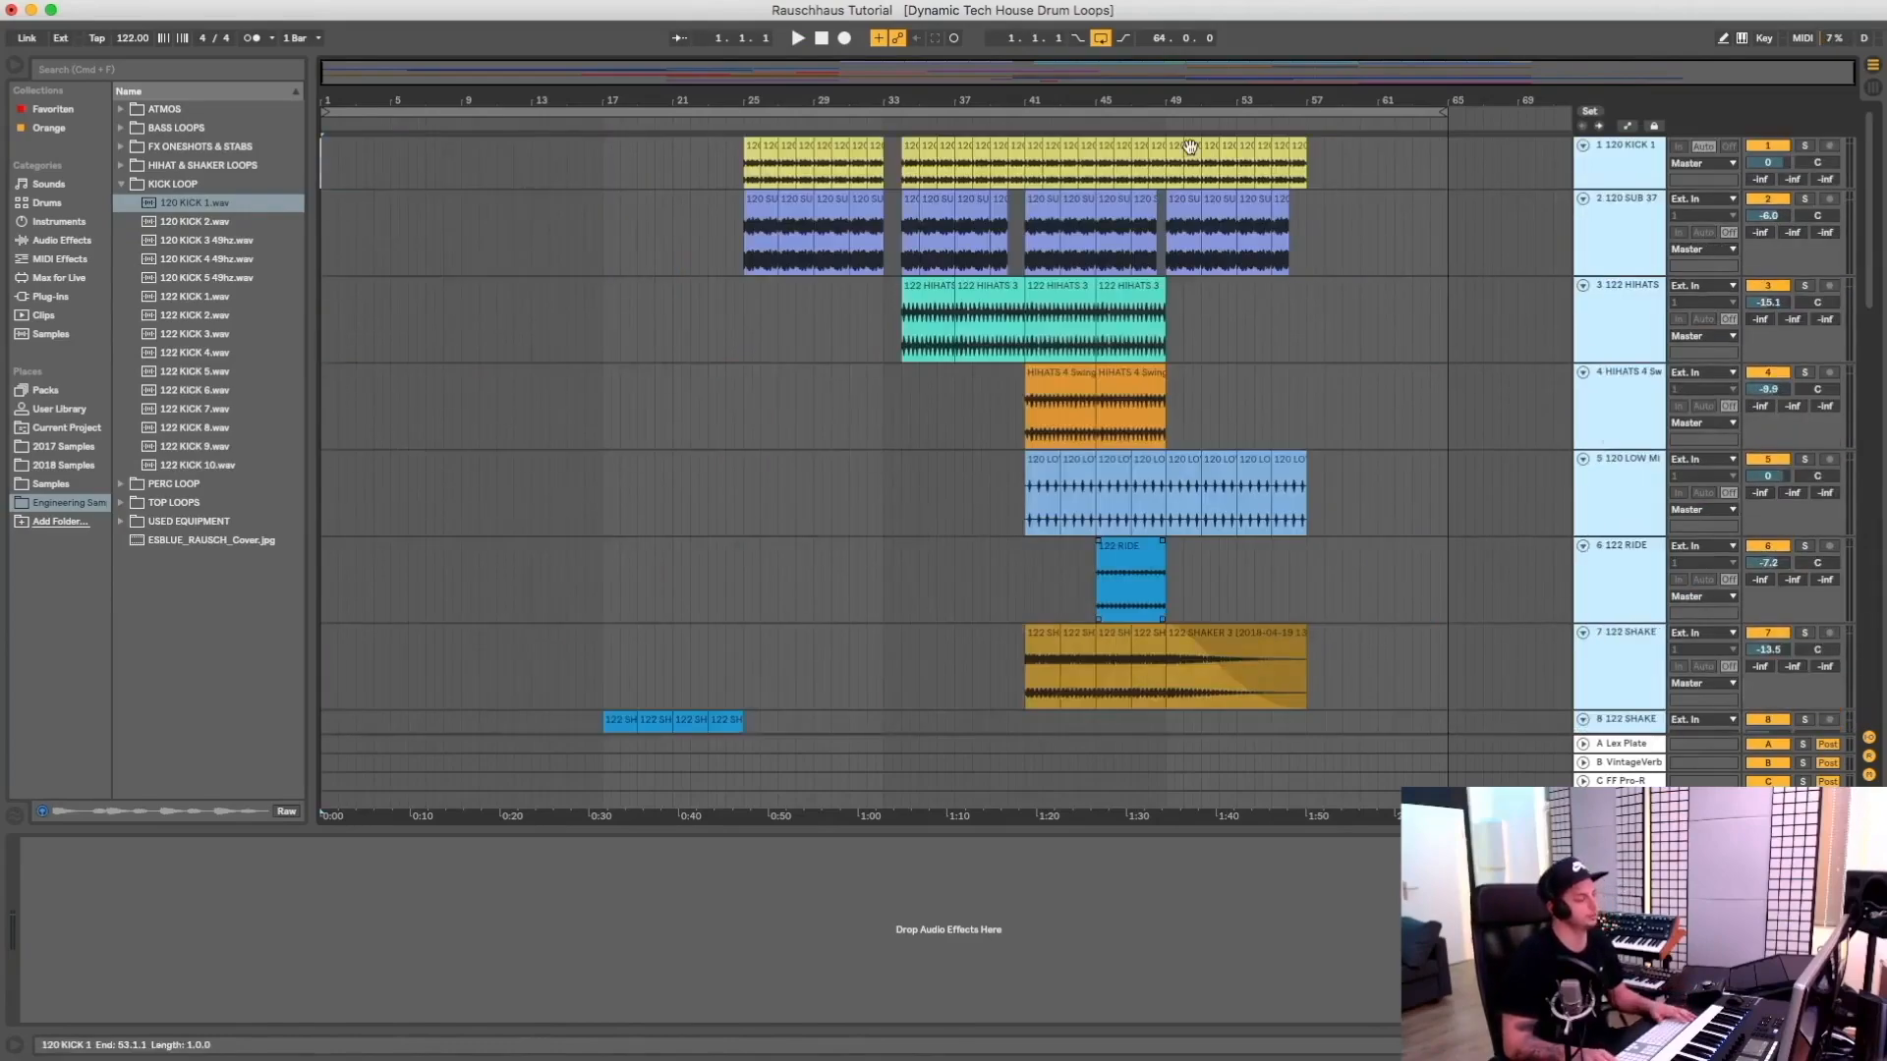
Place 120 KICK 1.wav from the KICK LOOP folder on the 120 KICK 1 track at bar 5 and select the clip
left_click(669, 159)
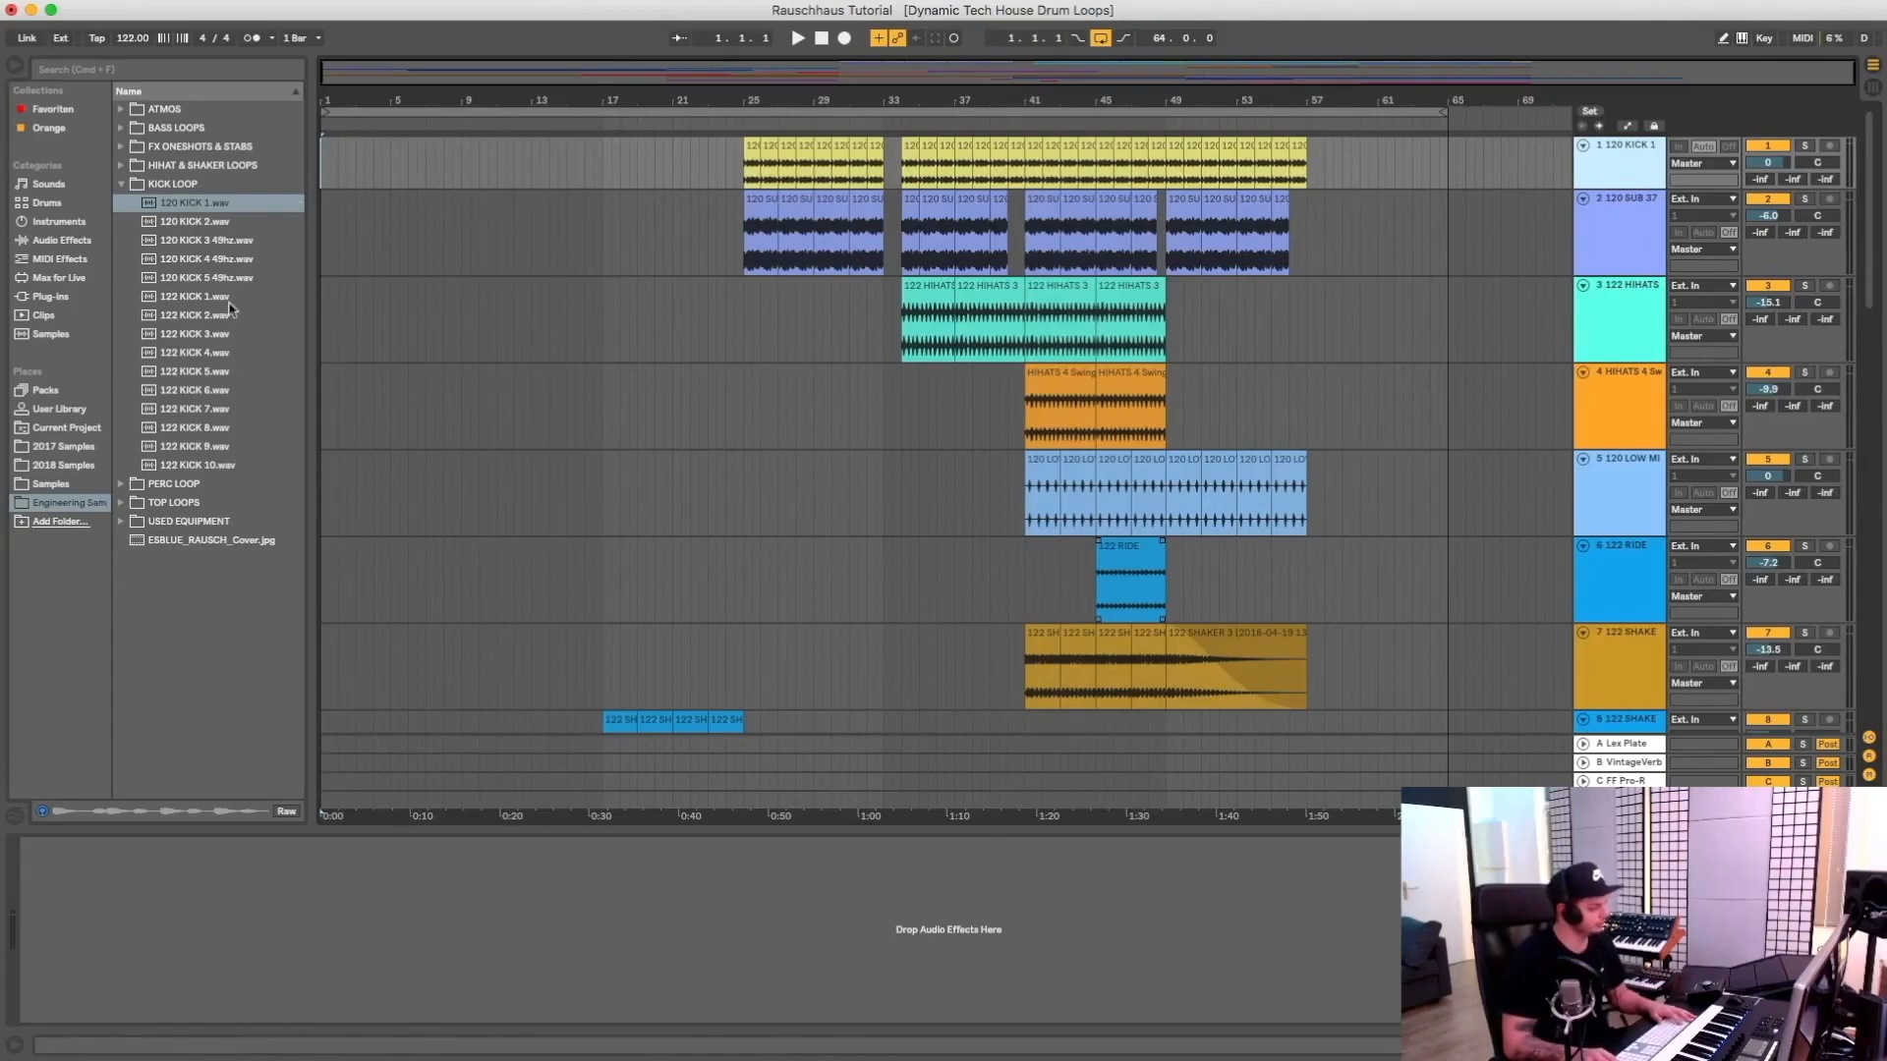
left_click(181, 204)
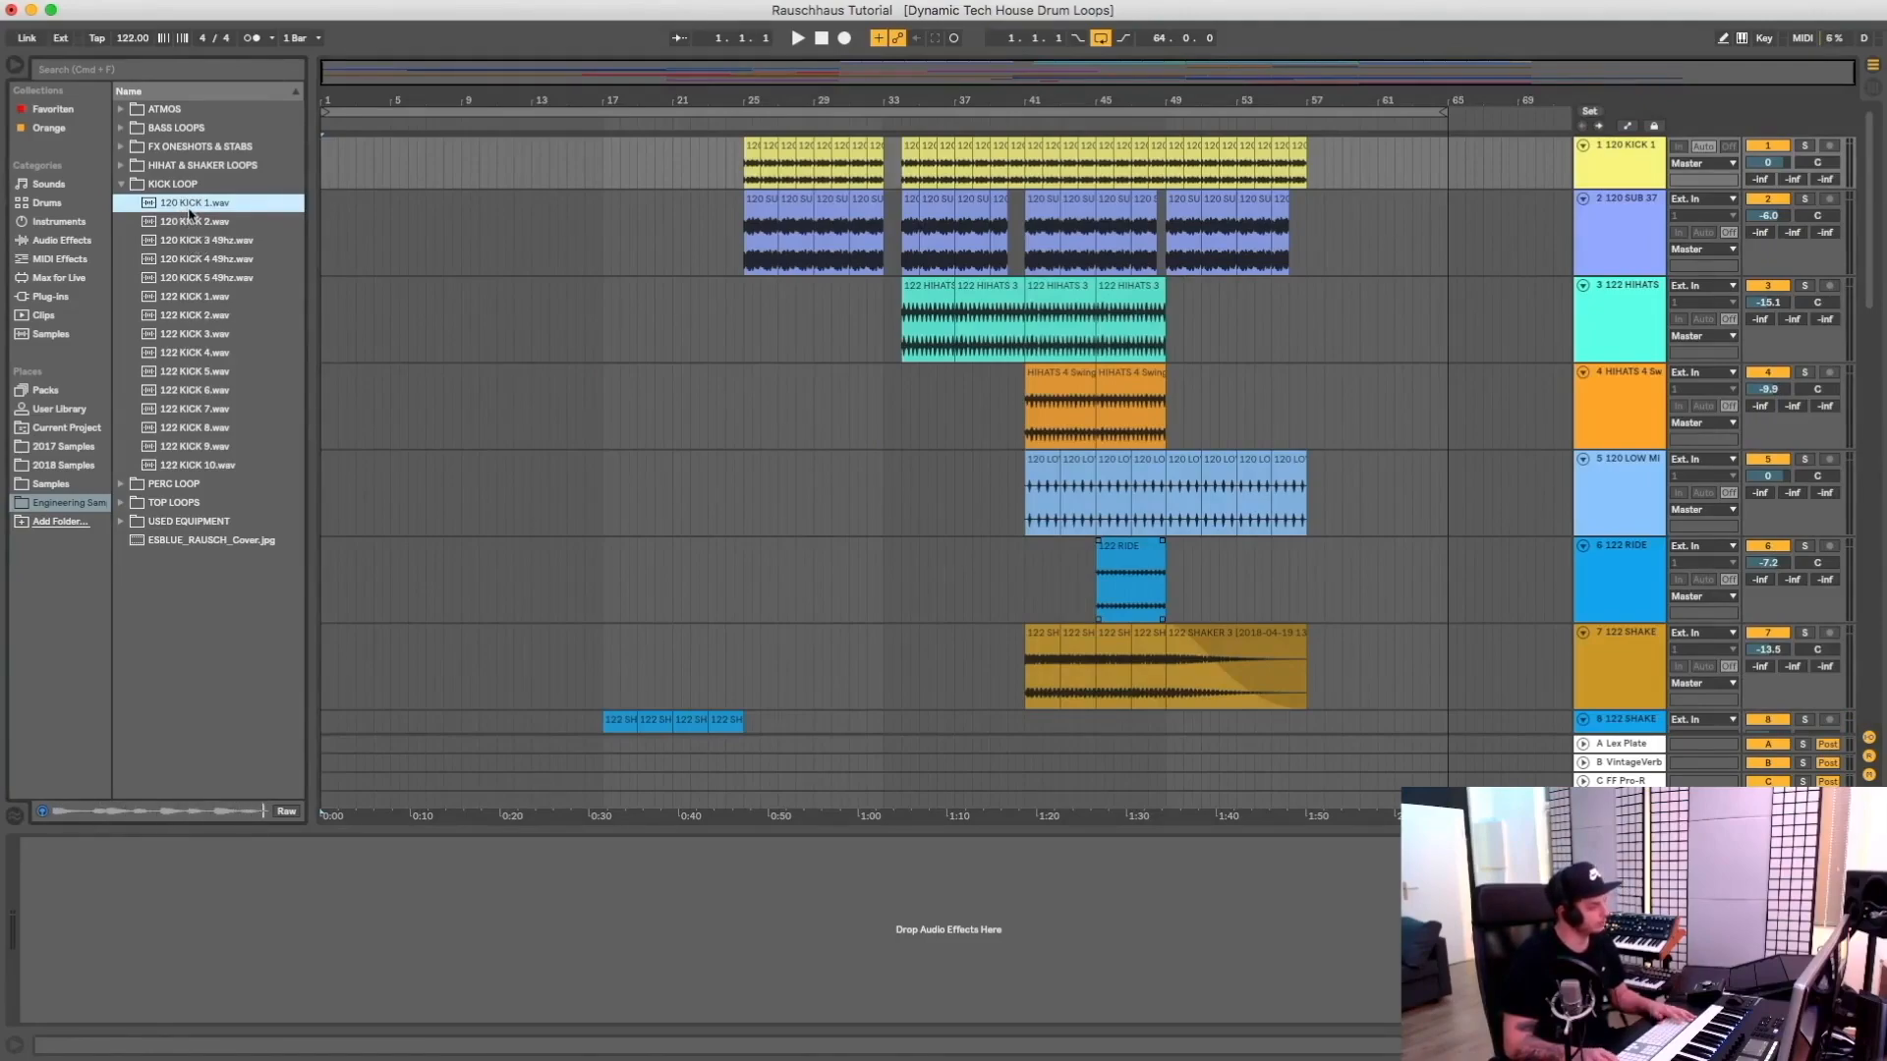
left_click_drag(180, 205, 390, 175)
left_click(398, 152)
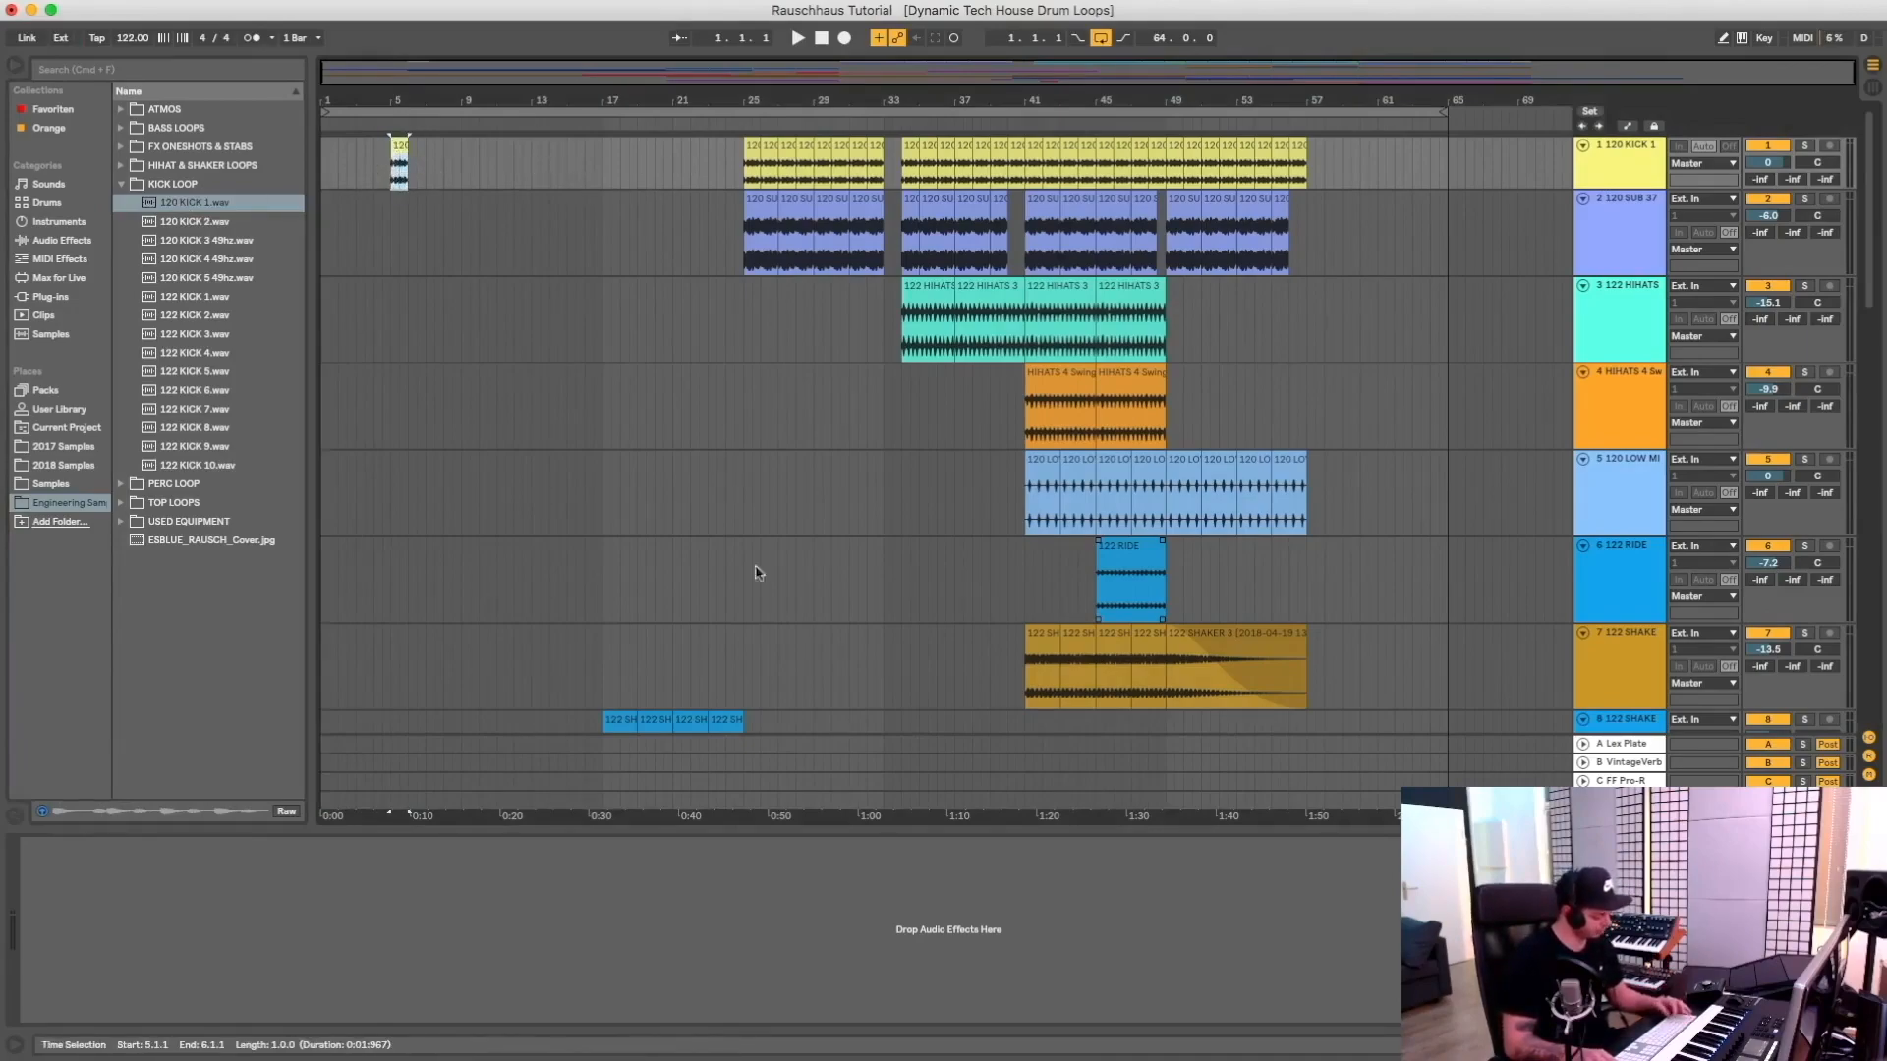
Duplicate the kick clip at bar 5 repeatedly to build a continuous row of one-bar kick loops
key("super+d")
key("super+d")
key("super+d")
key("super+d")
key("super+d")
key("super+d")
key("super+d")
key("super+d")
key("super+d")
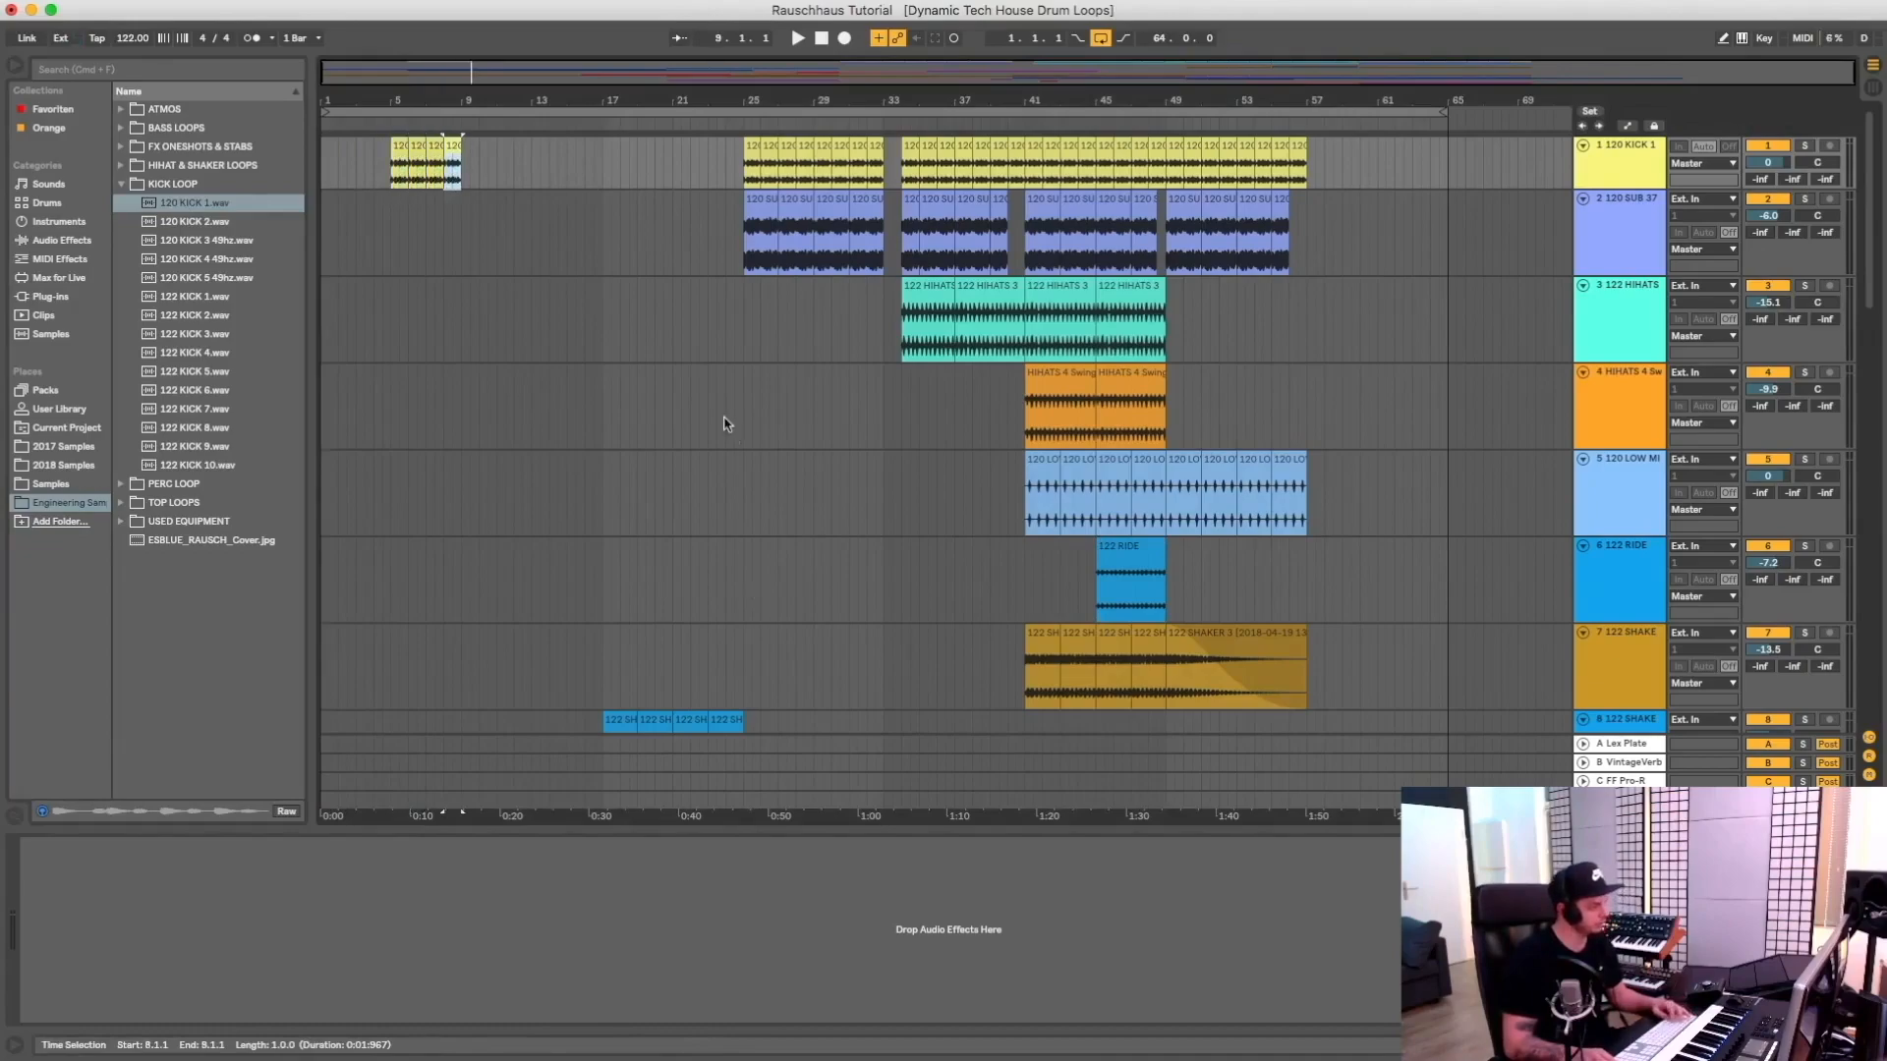
key("super+d")
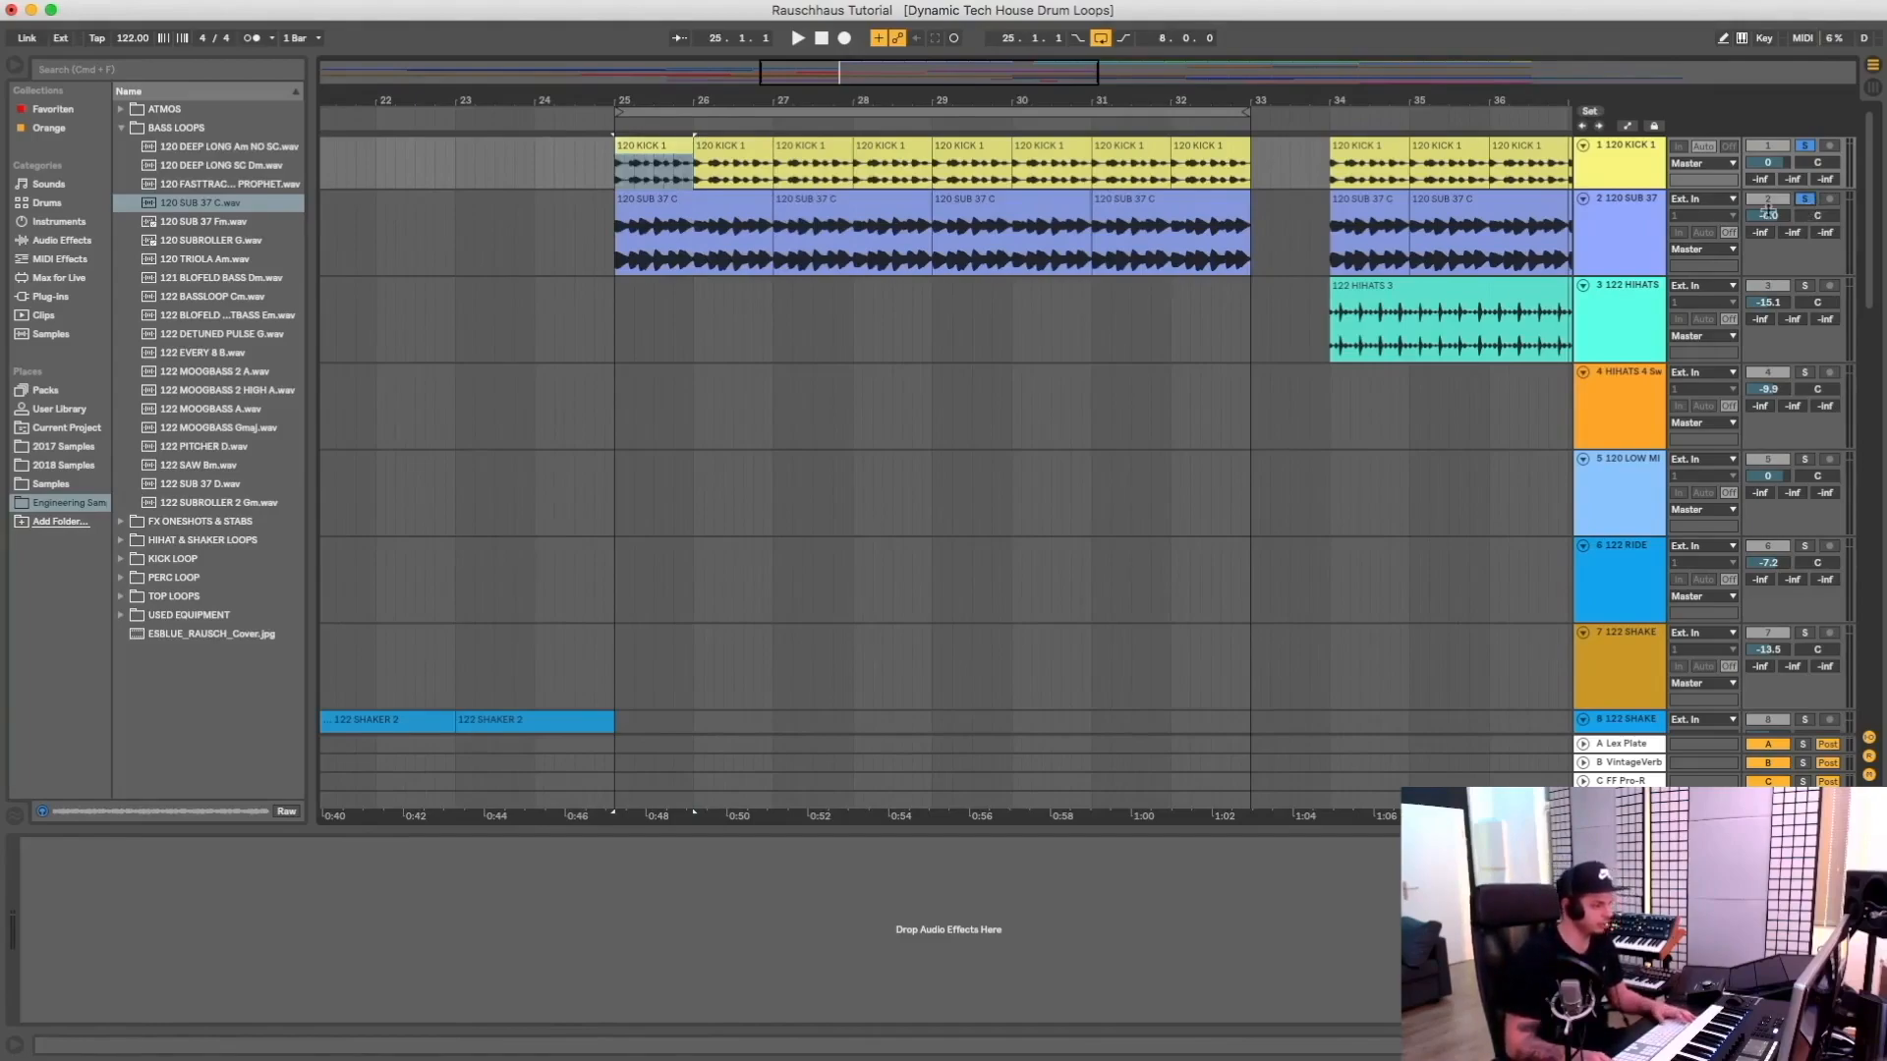
Preview several samples from the BASS LOOPS folder, including 122 MOOGBASS 2 HIGH A.wav and 120 SUB 37 C.wav
left_click(190, 130)
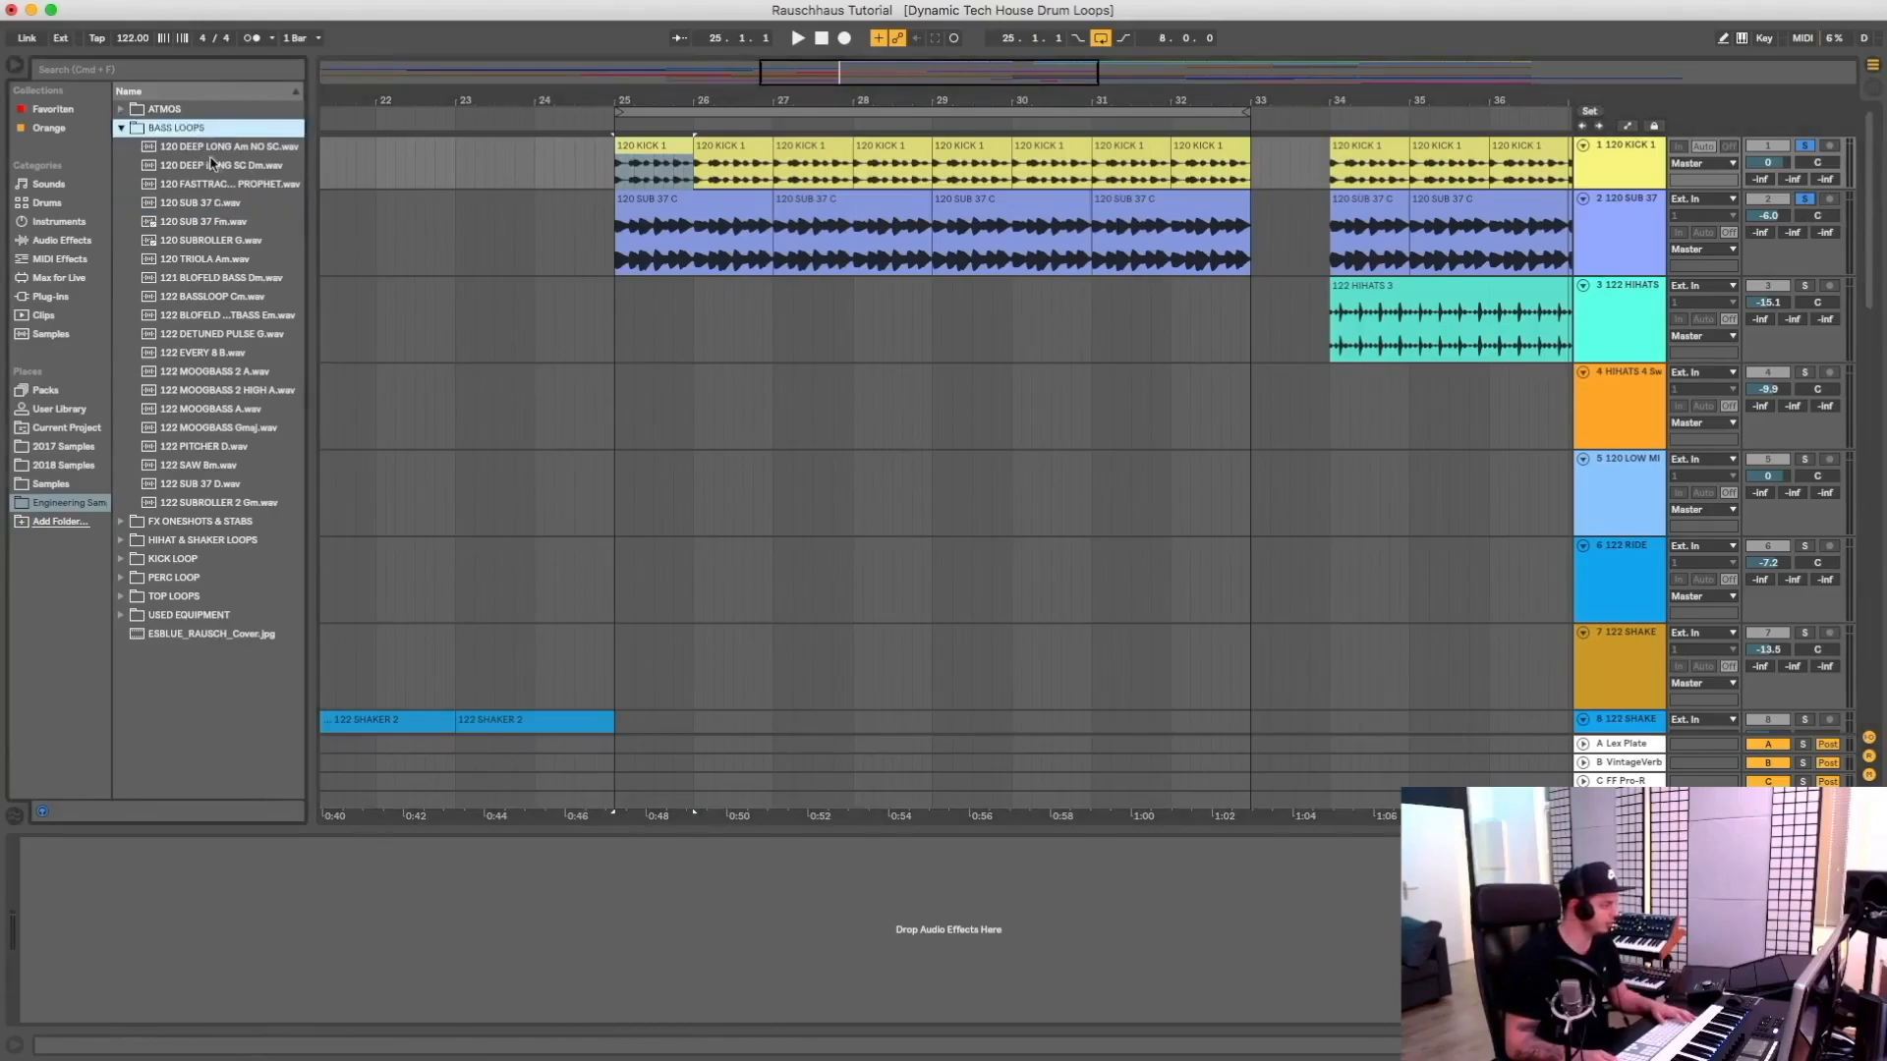
key("Down")
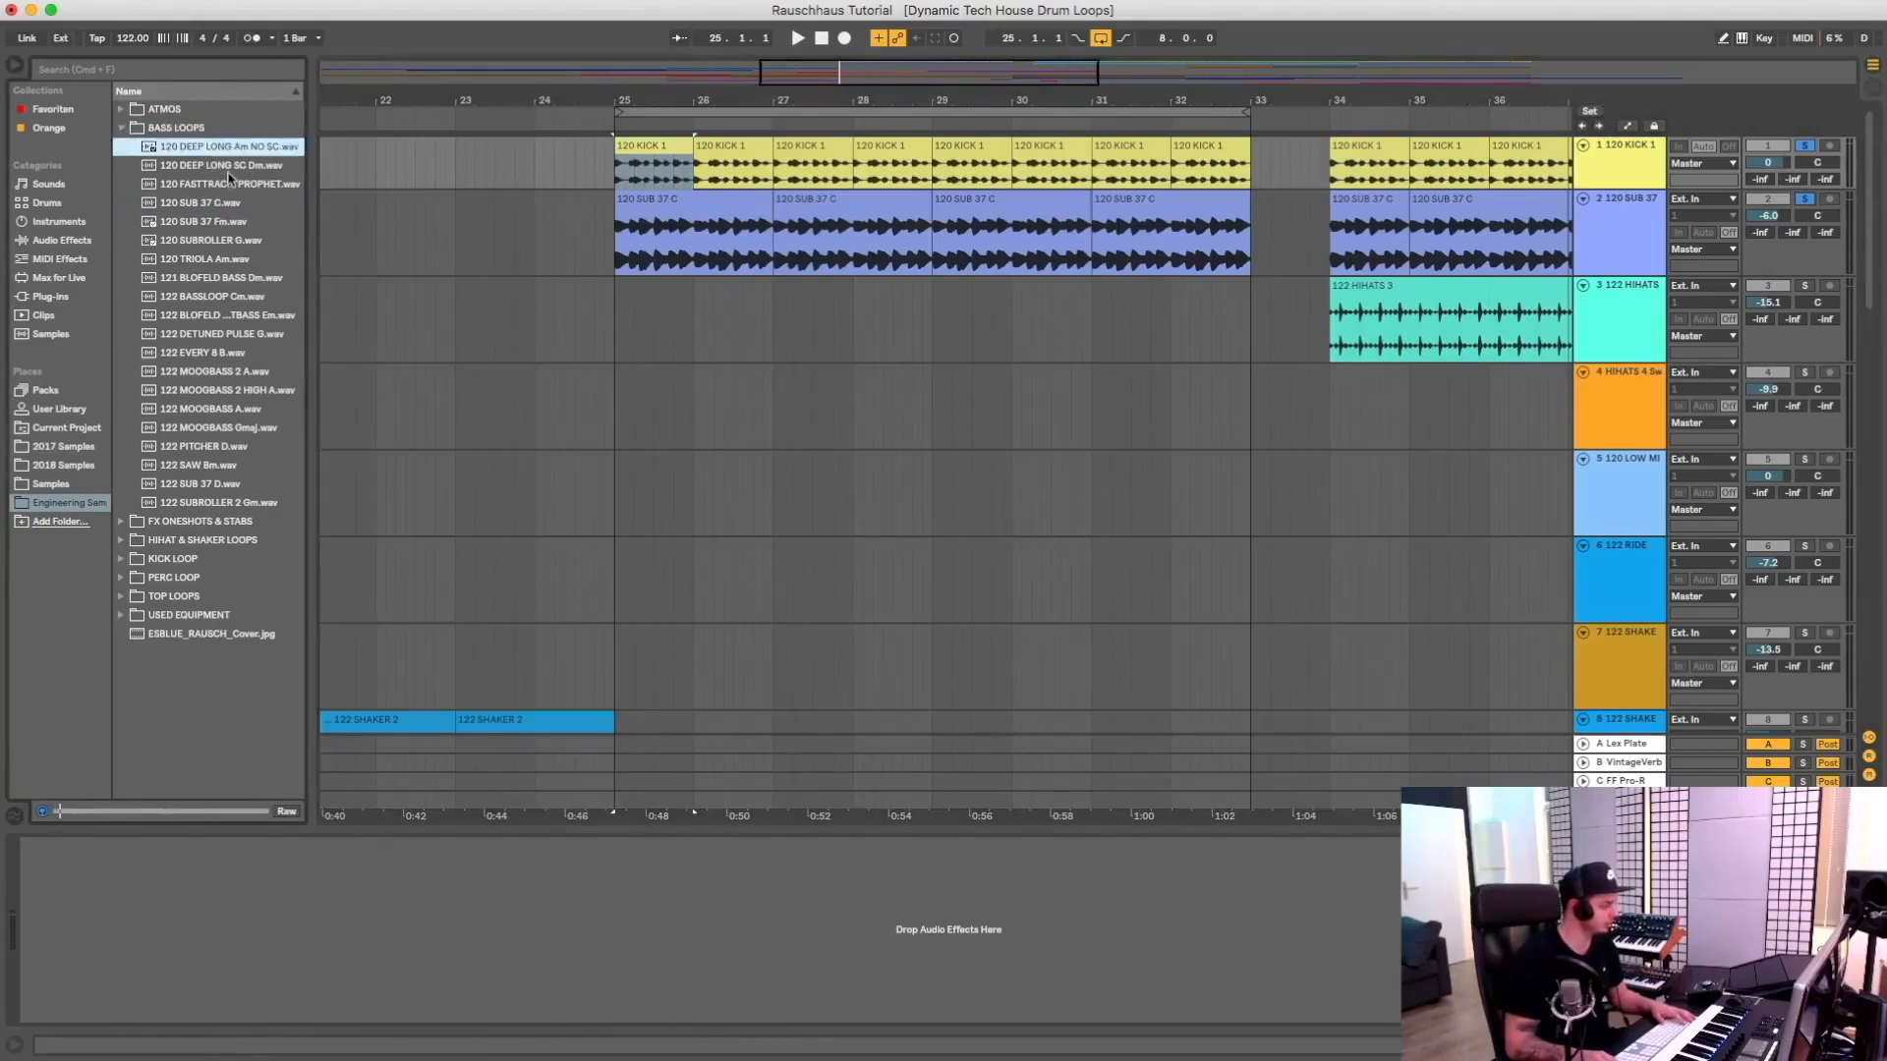
left_click(206, 260)
left_click(212, 315)
left_click(202, 393)
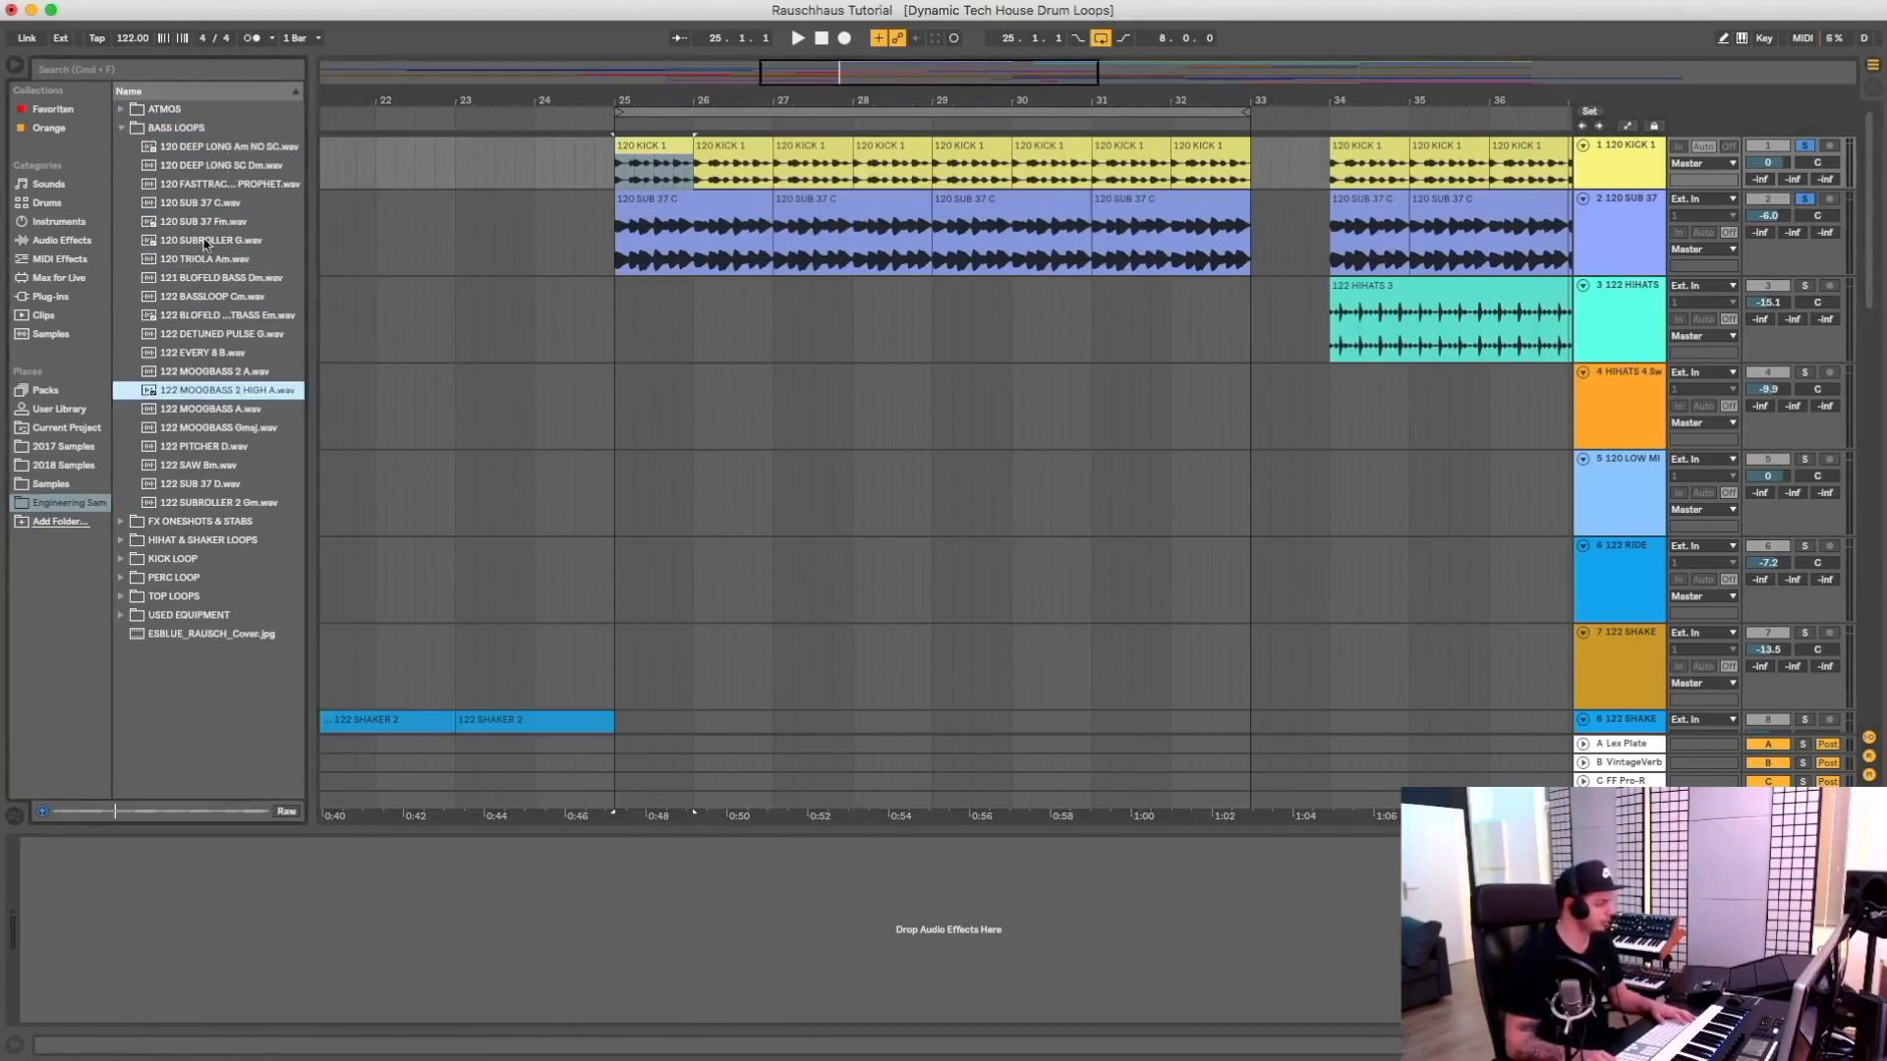
left_click(193, 207)
scroll(426, 295, "left", 10)
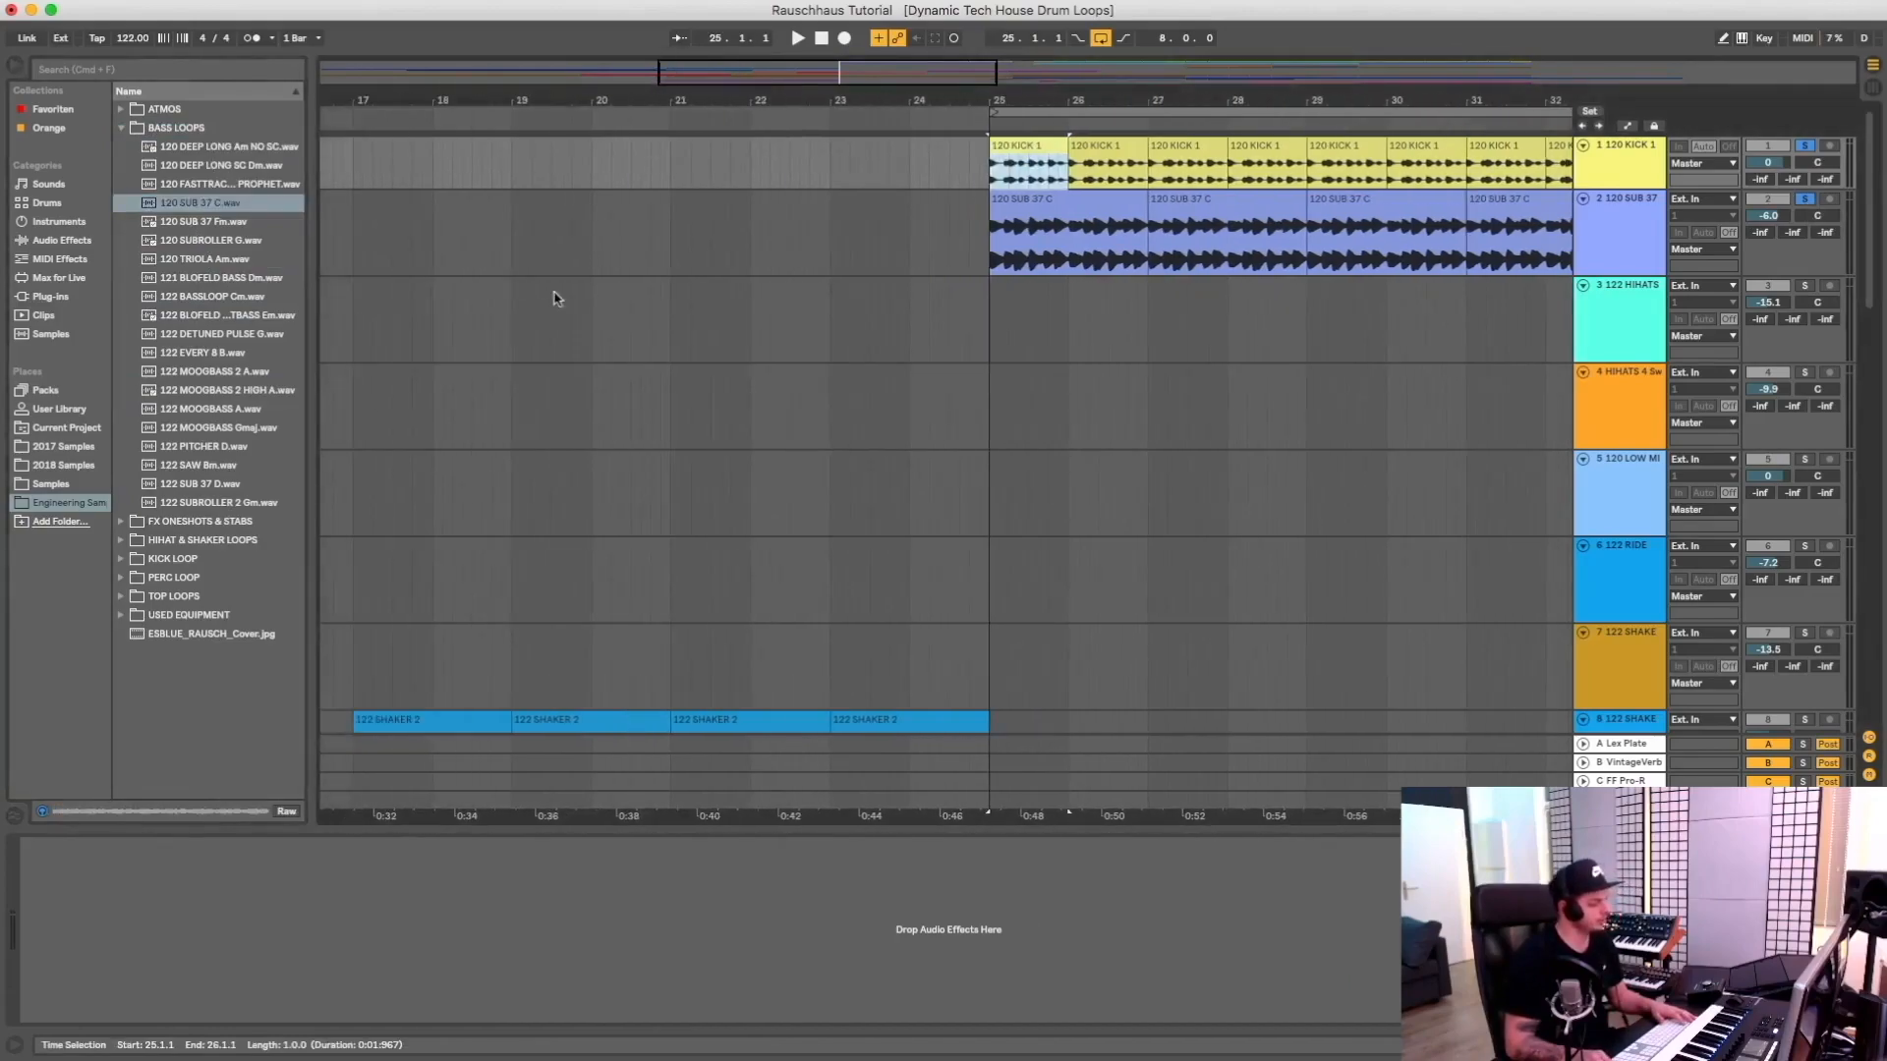
left_click(185, 207)
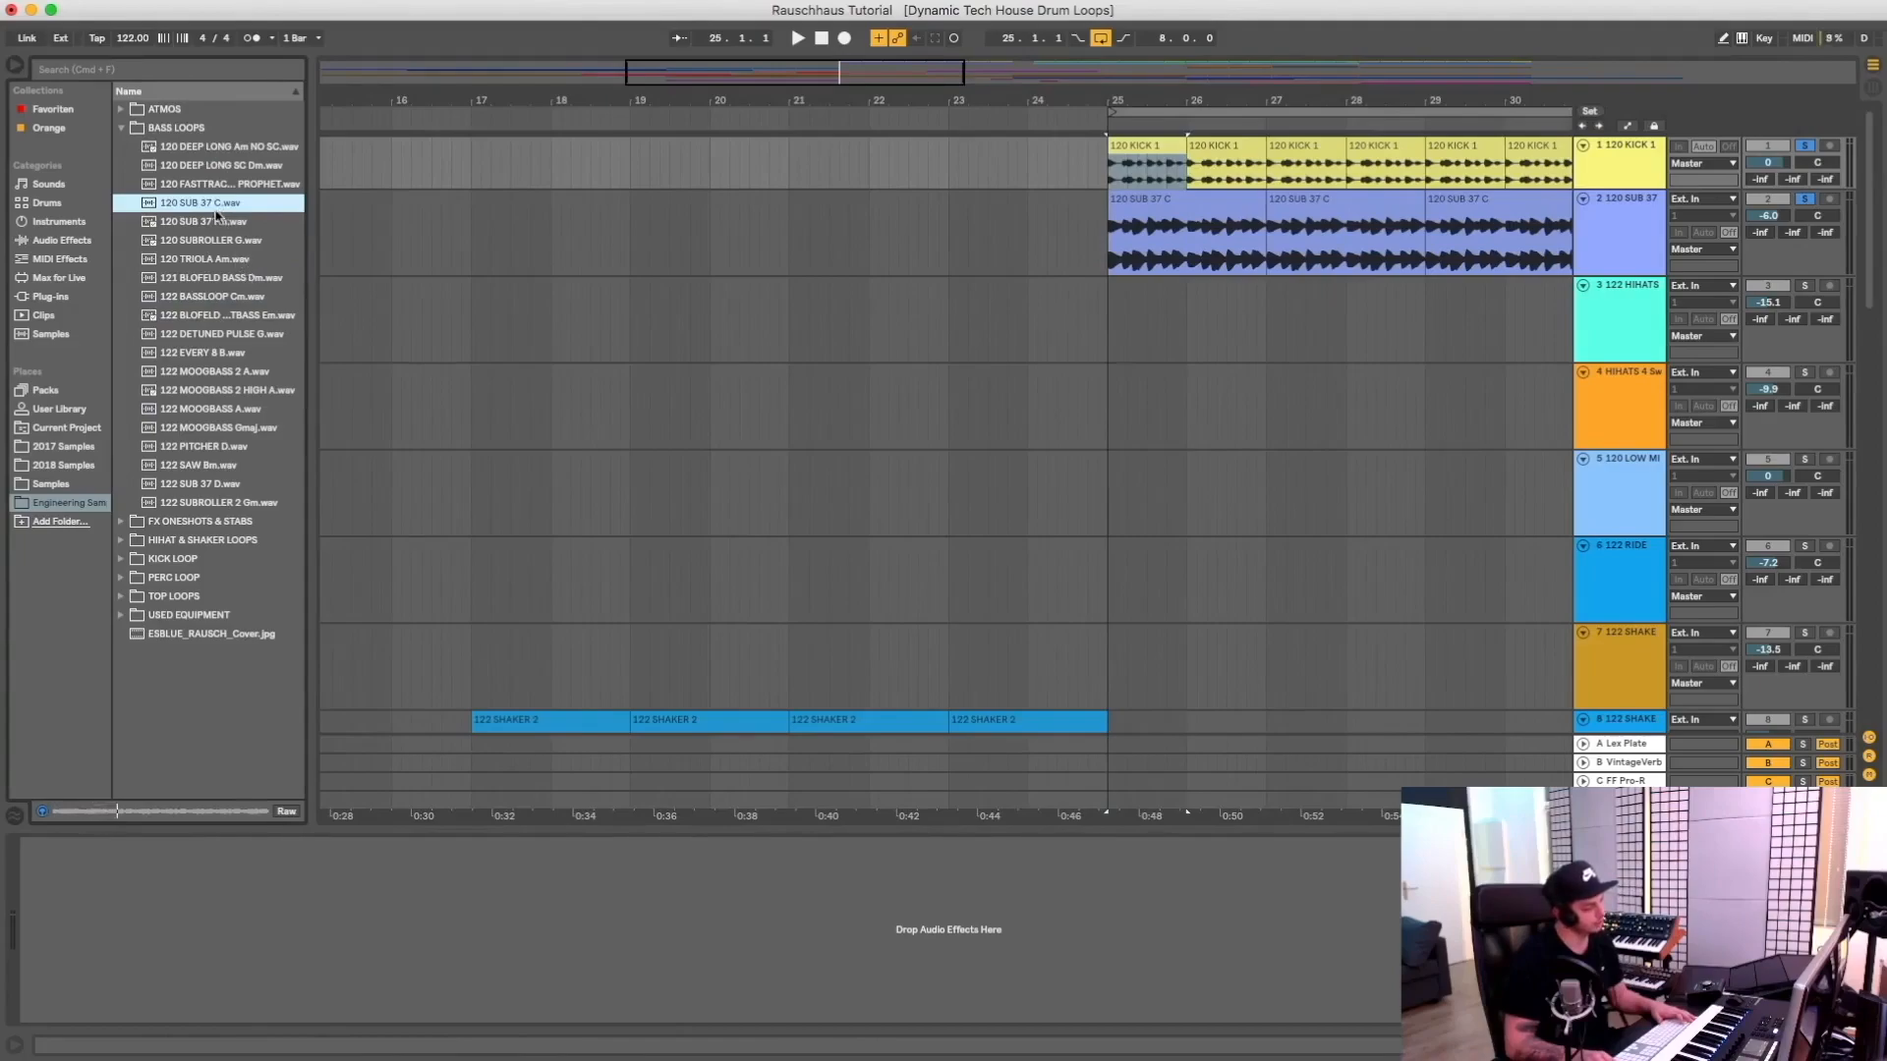
Try placing 120 SUB 37 C.wav on the 120 SUB 37 track, first at bar 18 and again at bar 17, undoing each placement
left_click_drag(198, 209, 554, 222)
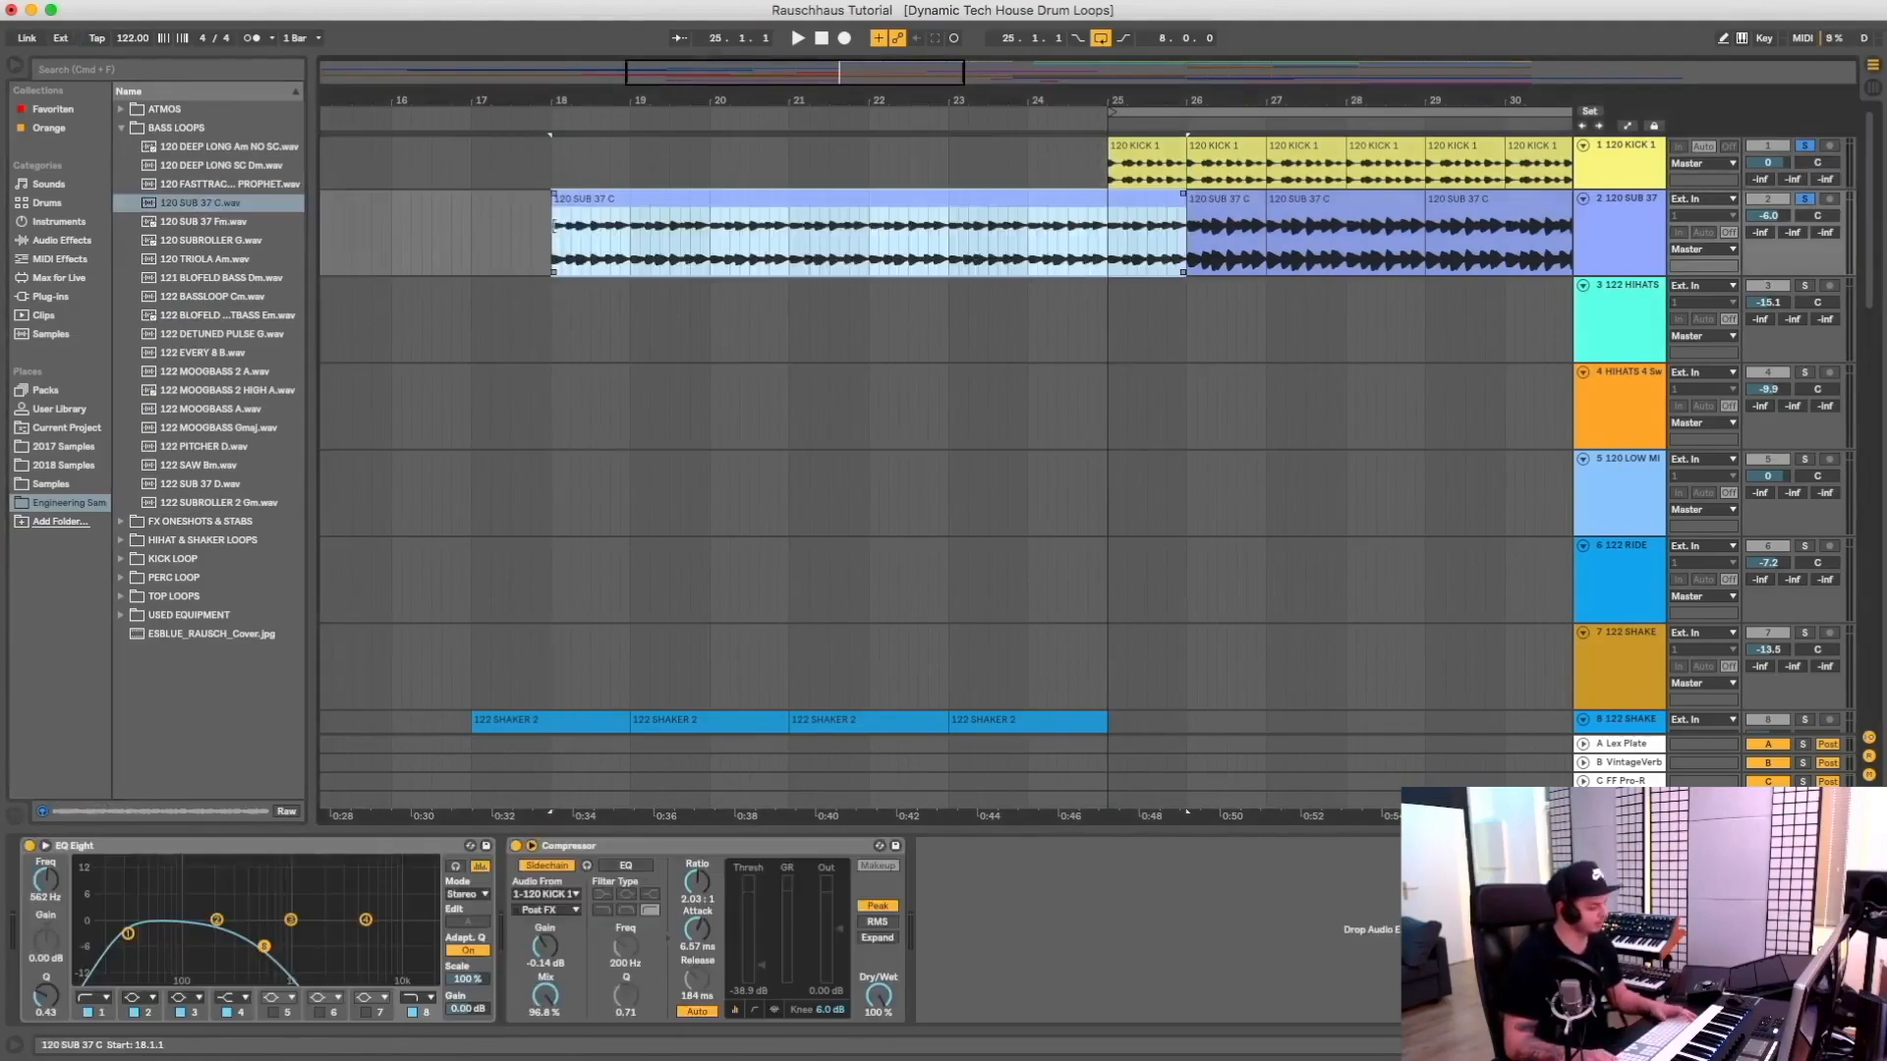
key("super+z")
left_click_drag(196, 202, 474, 232)
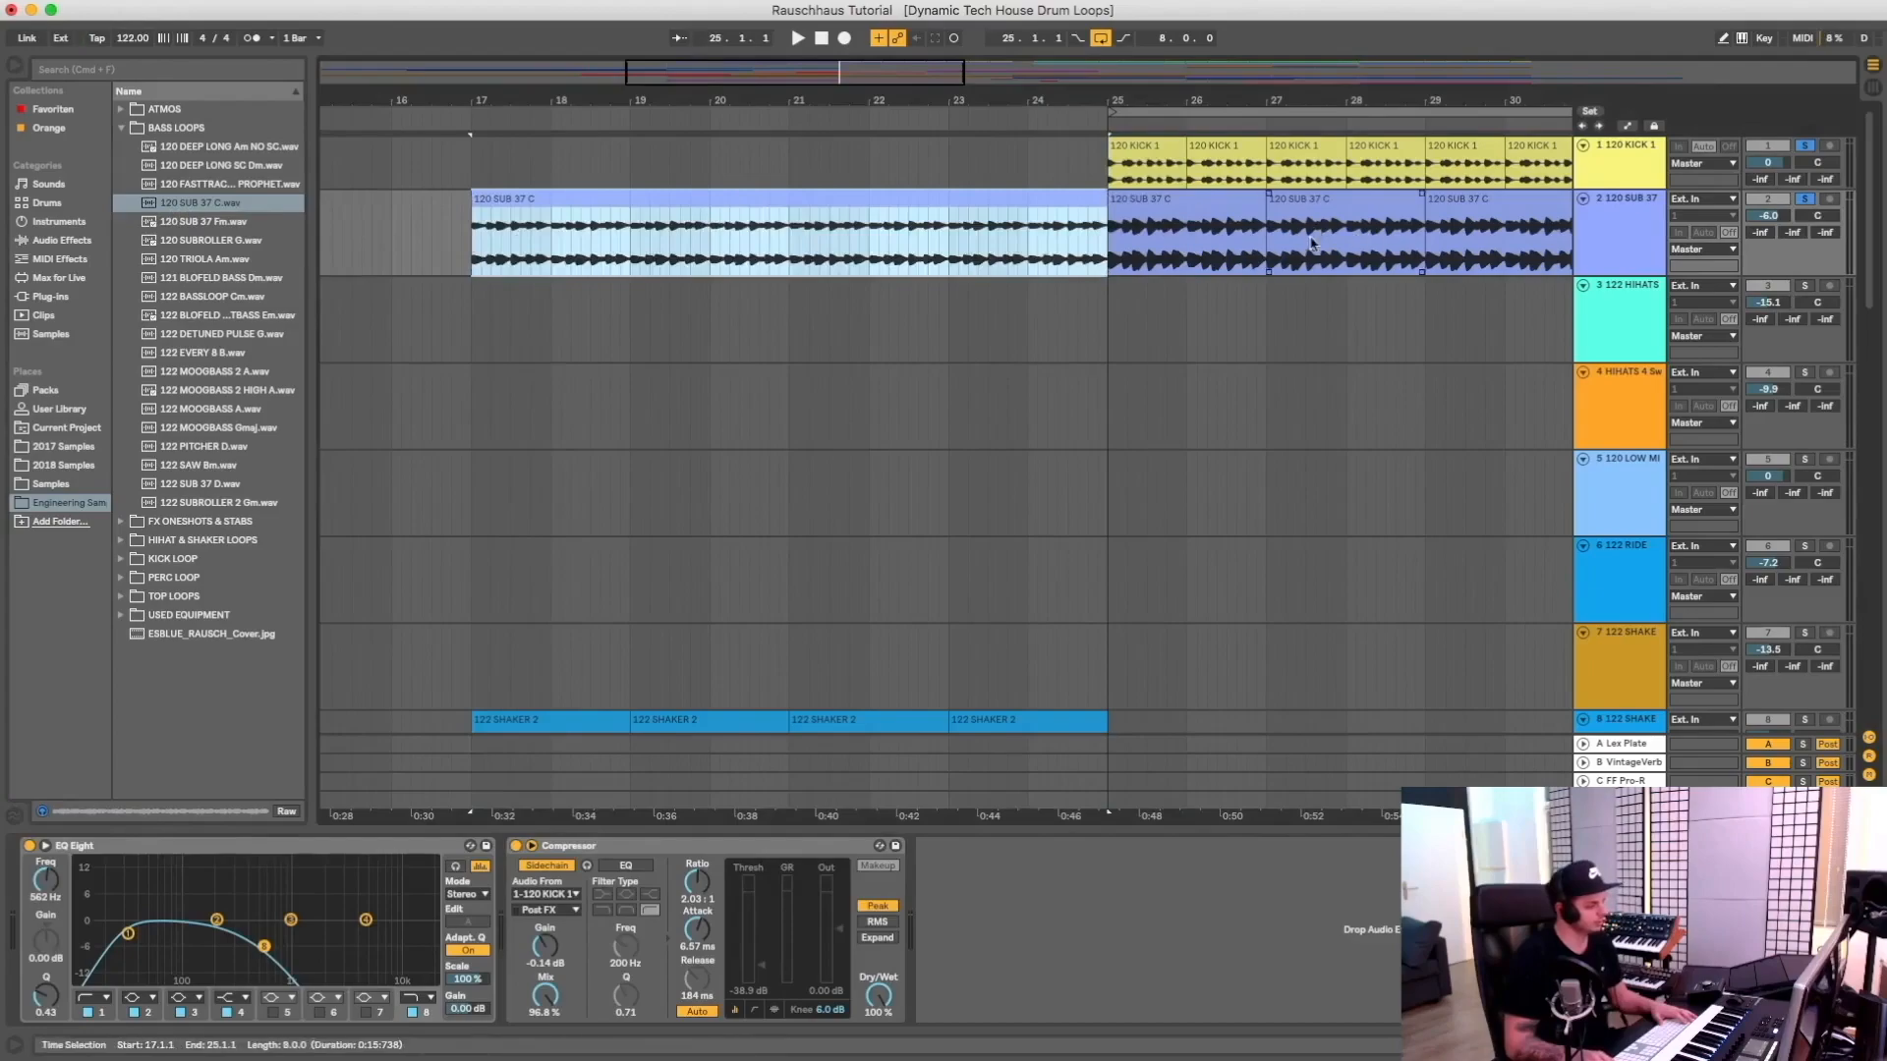
key("super+z")
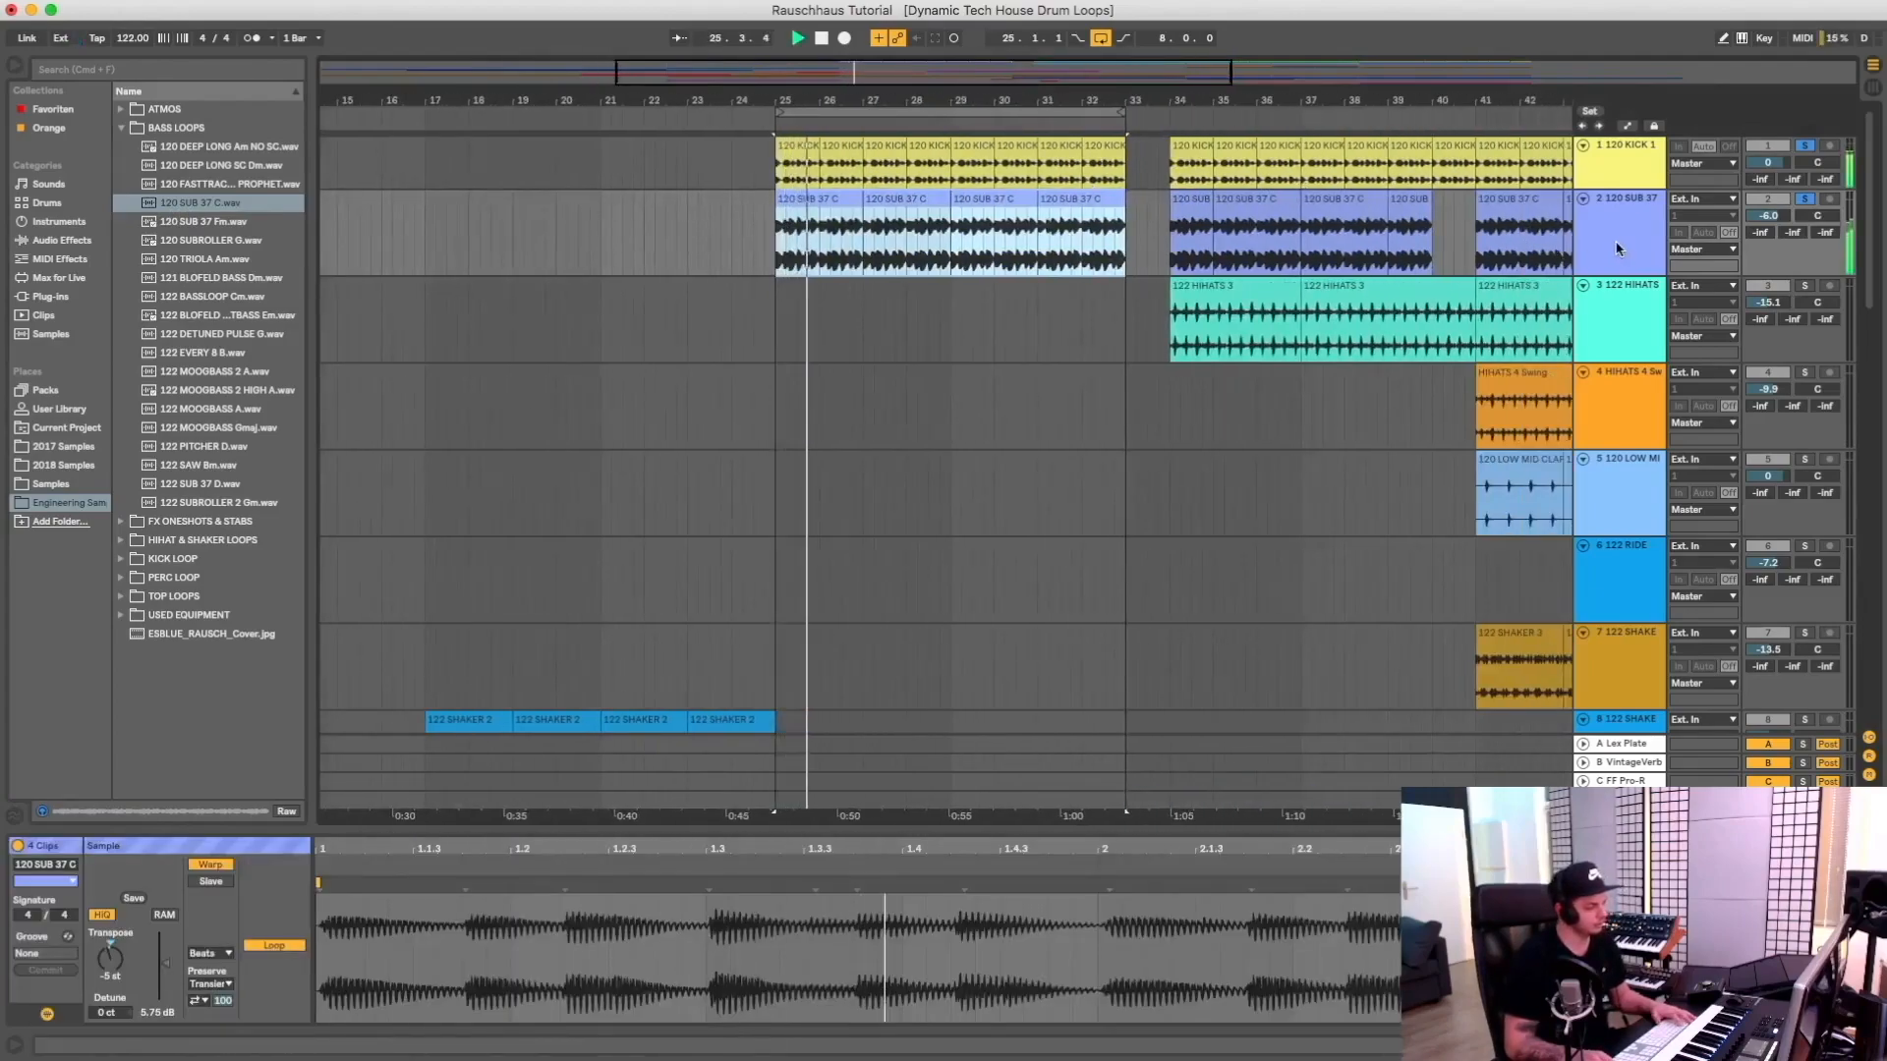
Inspect the sample settings of the 120 SUB 37 C clips and play the loop over bars 25 to 33
left_click(807, 201)
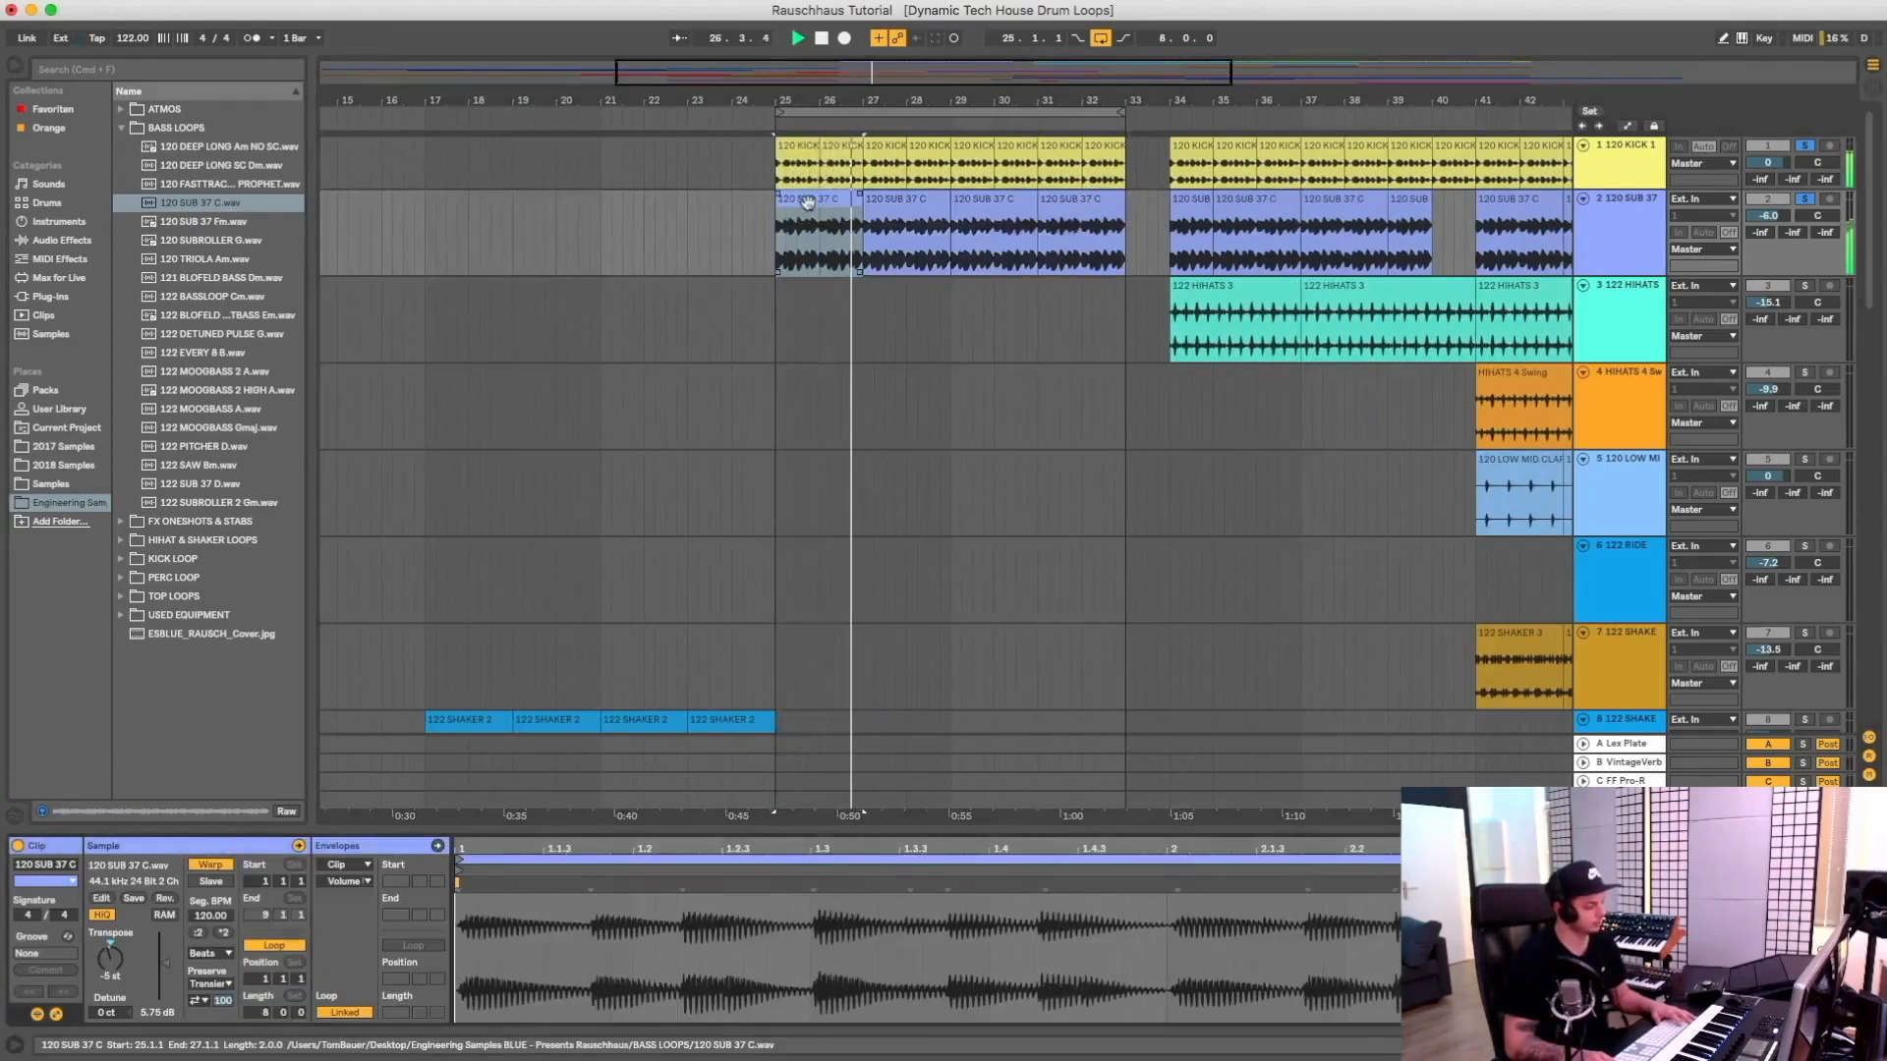
left_click(897, 214)
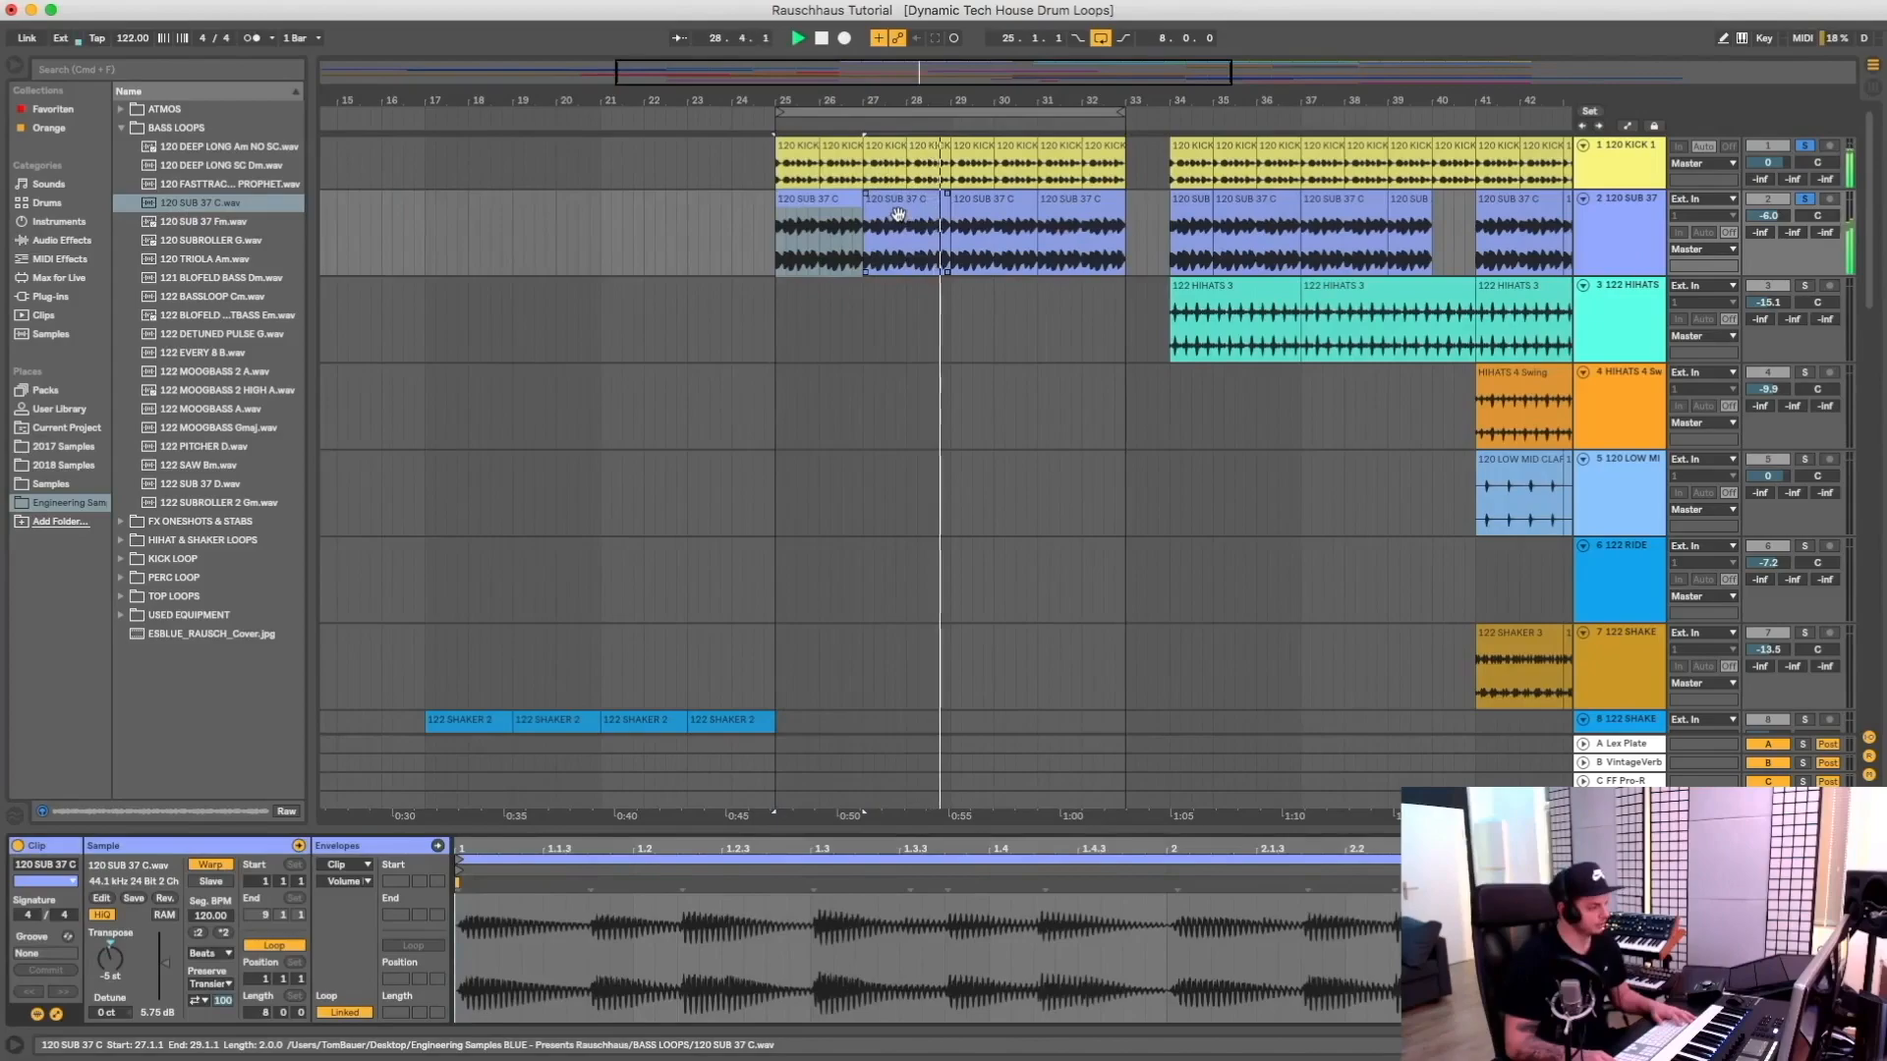
left_click(1489, 199)
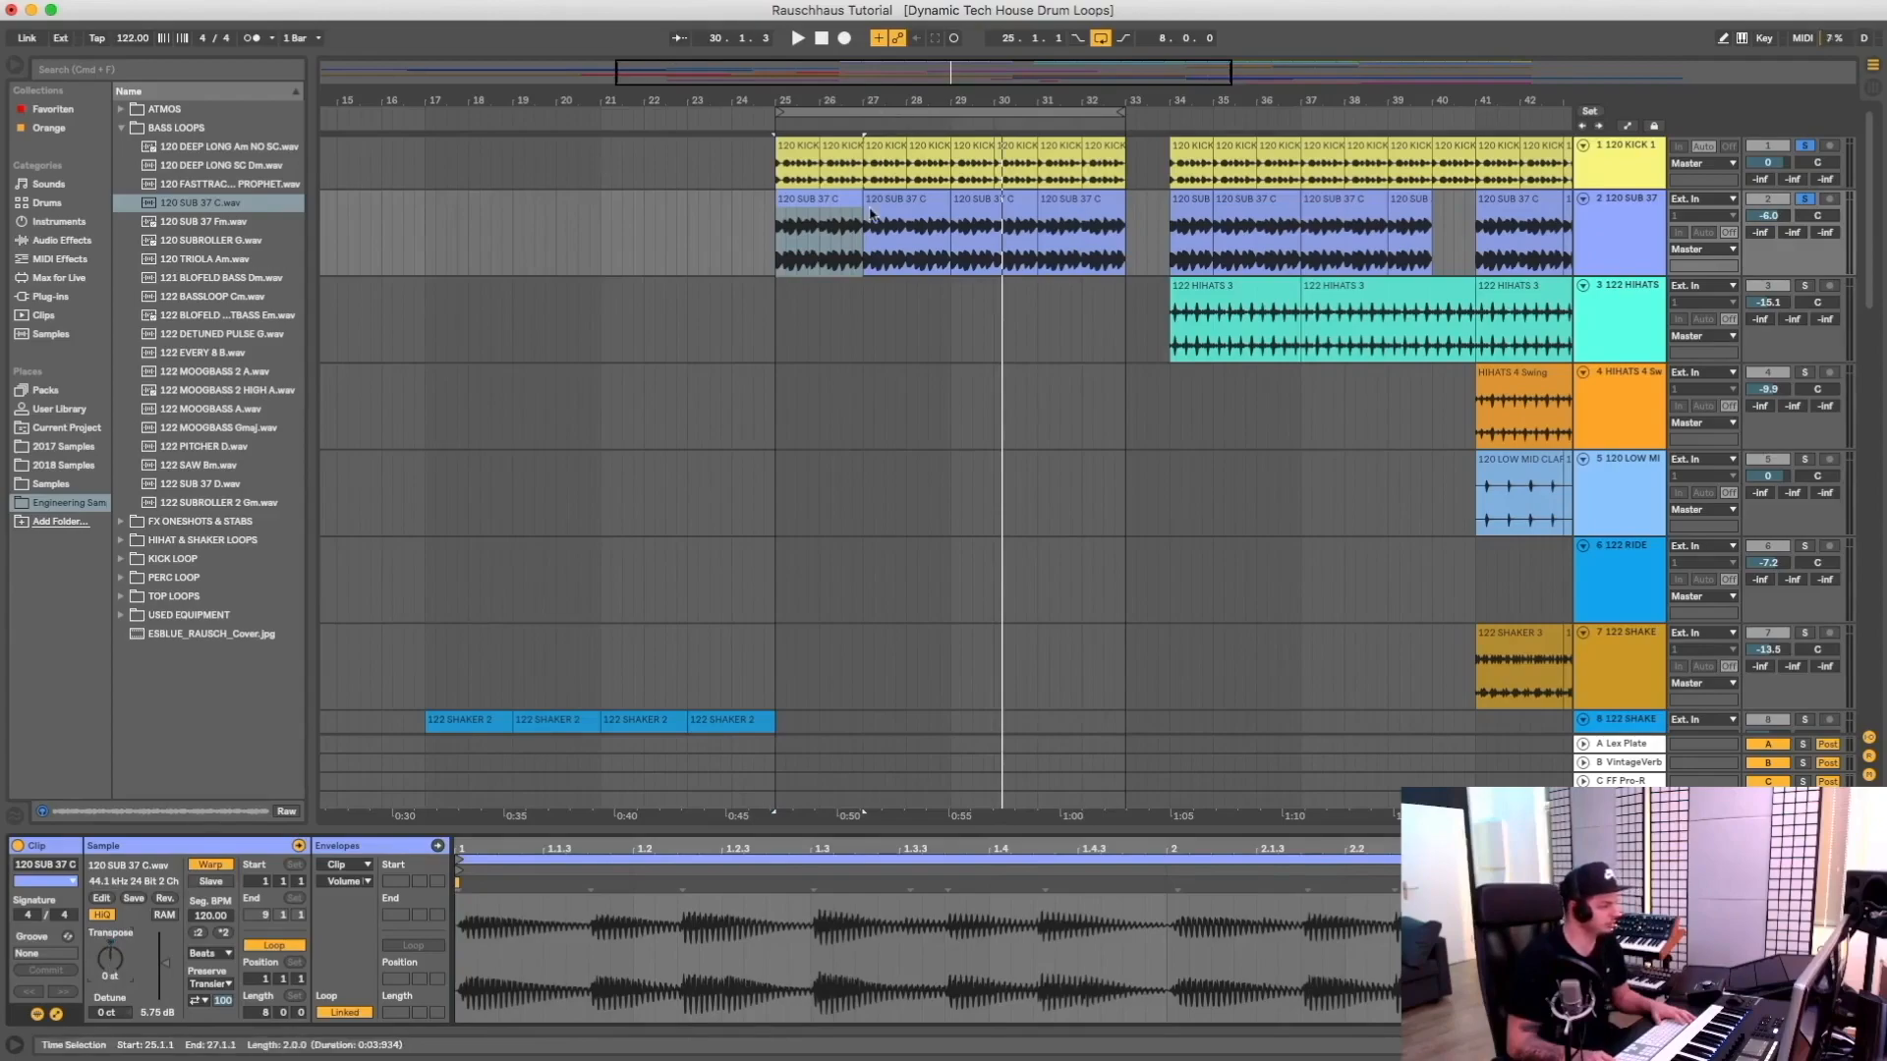
left_click(913, 202)
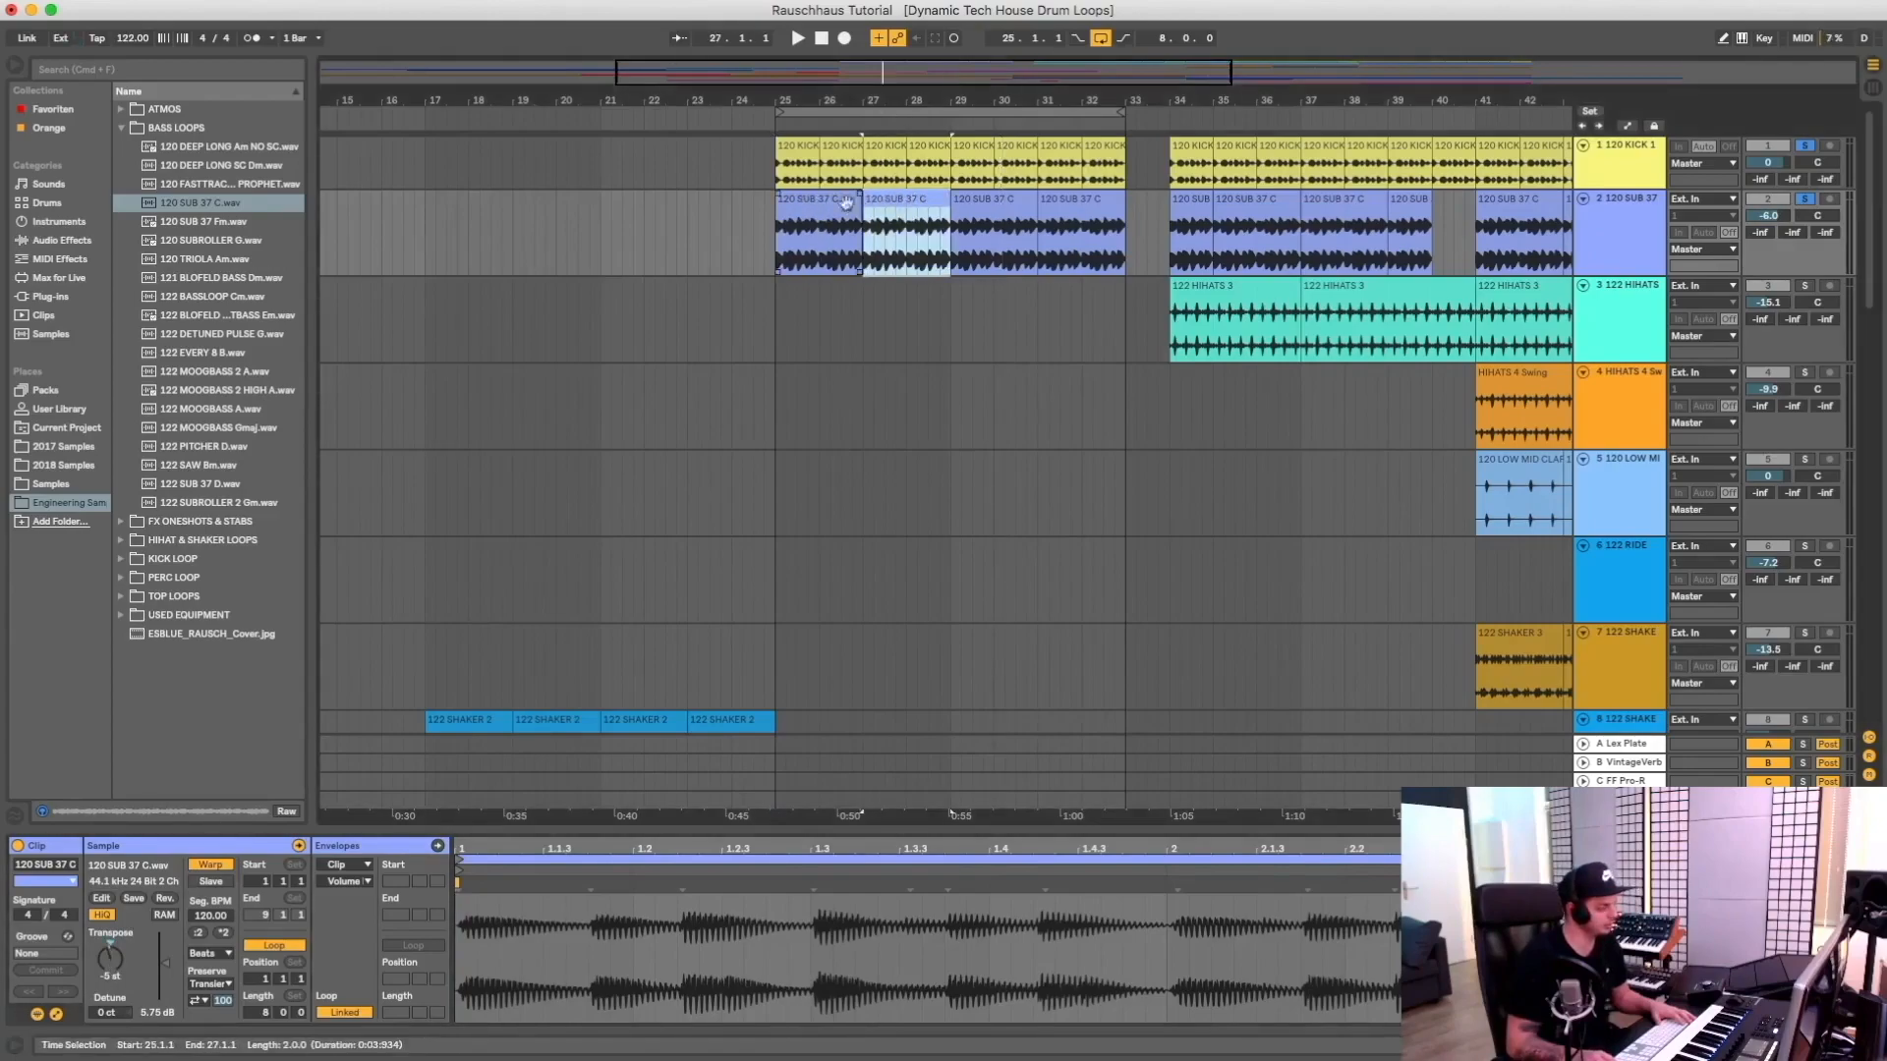
left_click(867, 112)
key("space")
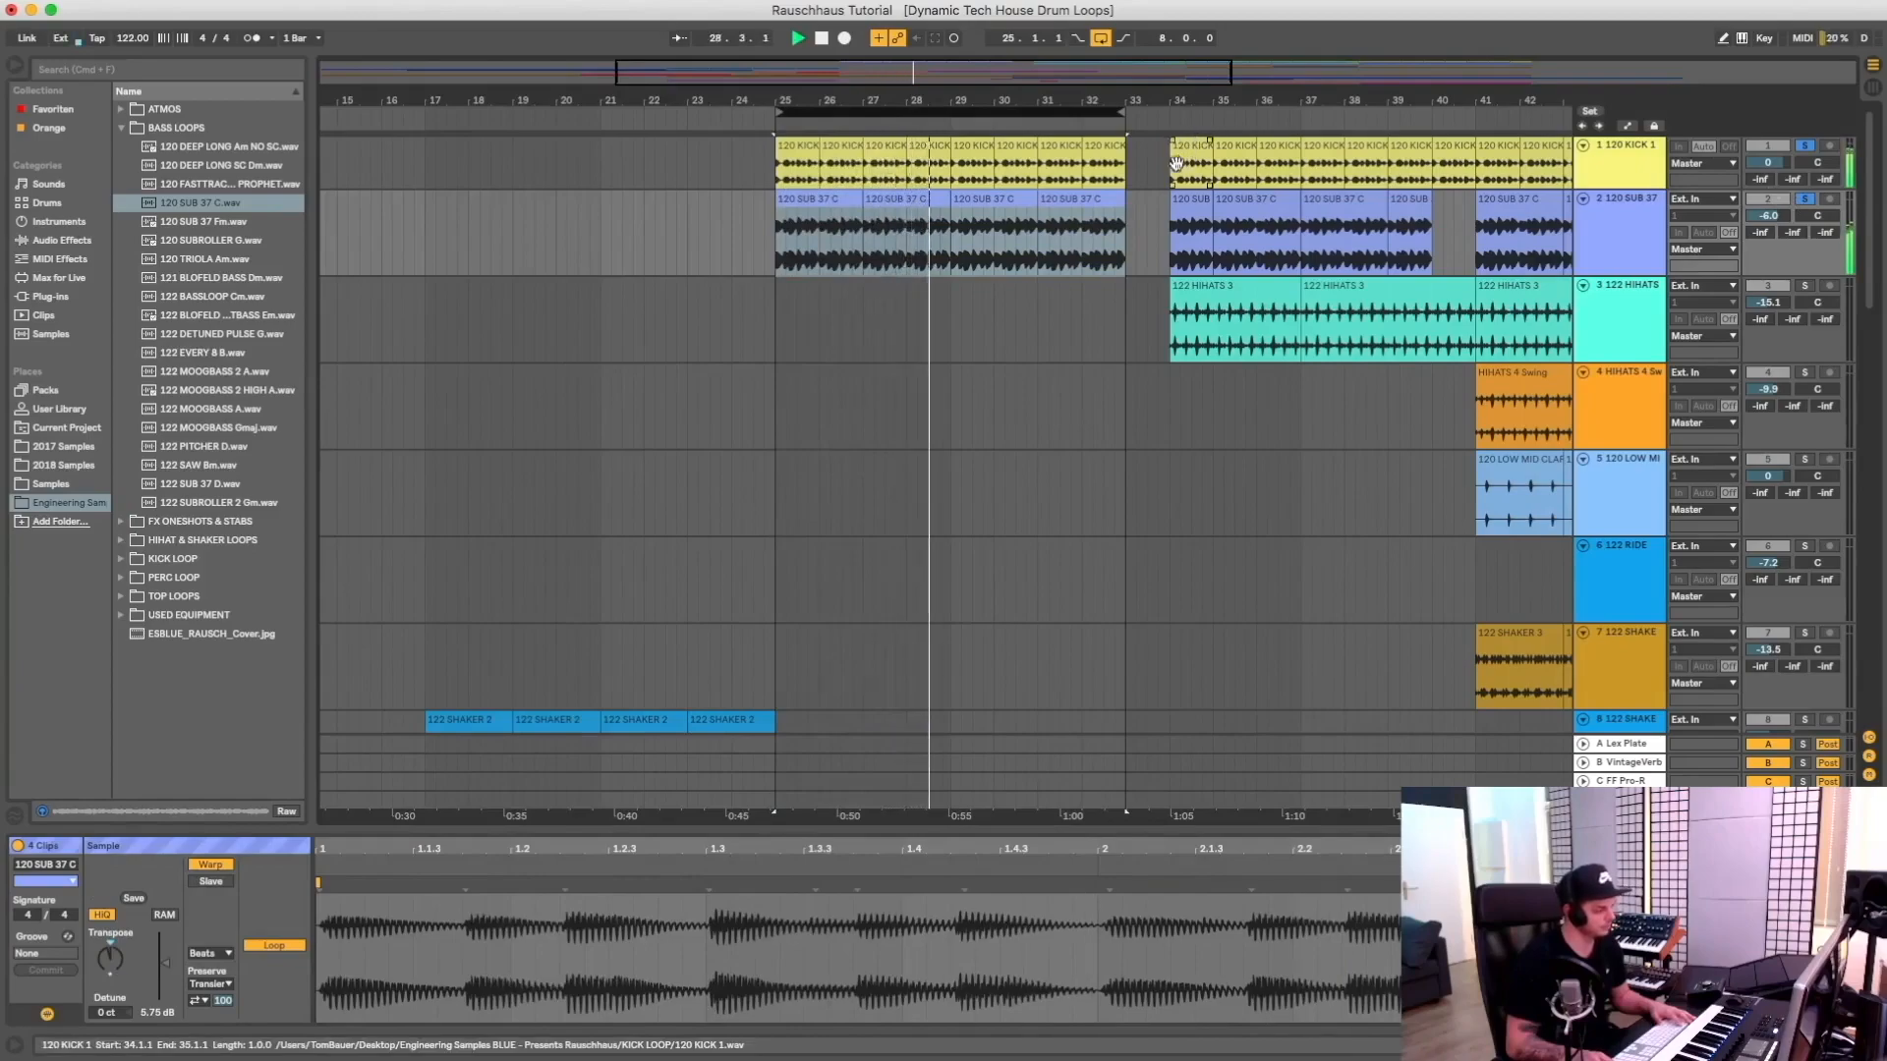
key("space")
Set the transposition of the 120 SUB 37 C clip at bar 25 to -5 st
left_click(876, 221)
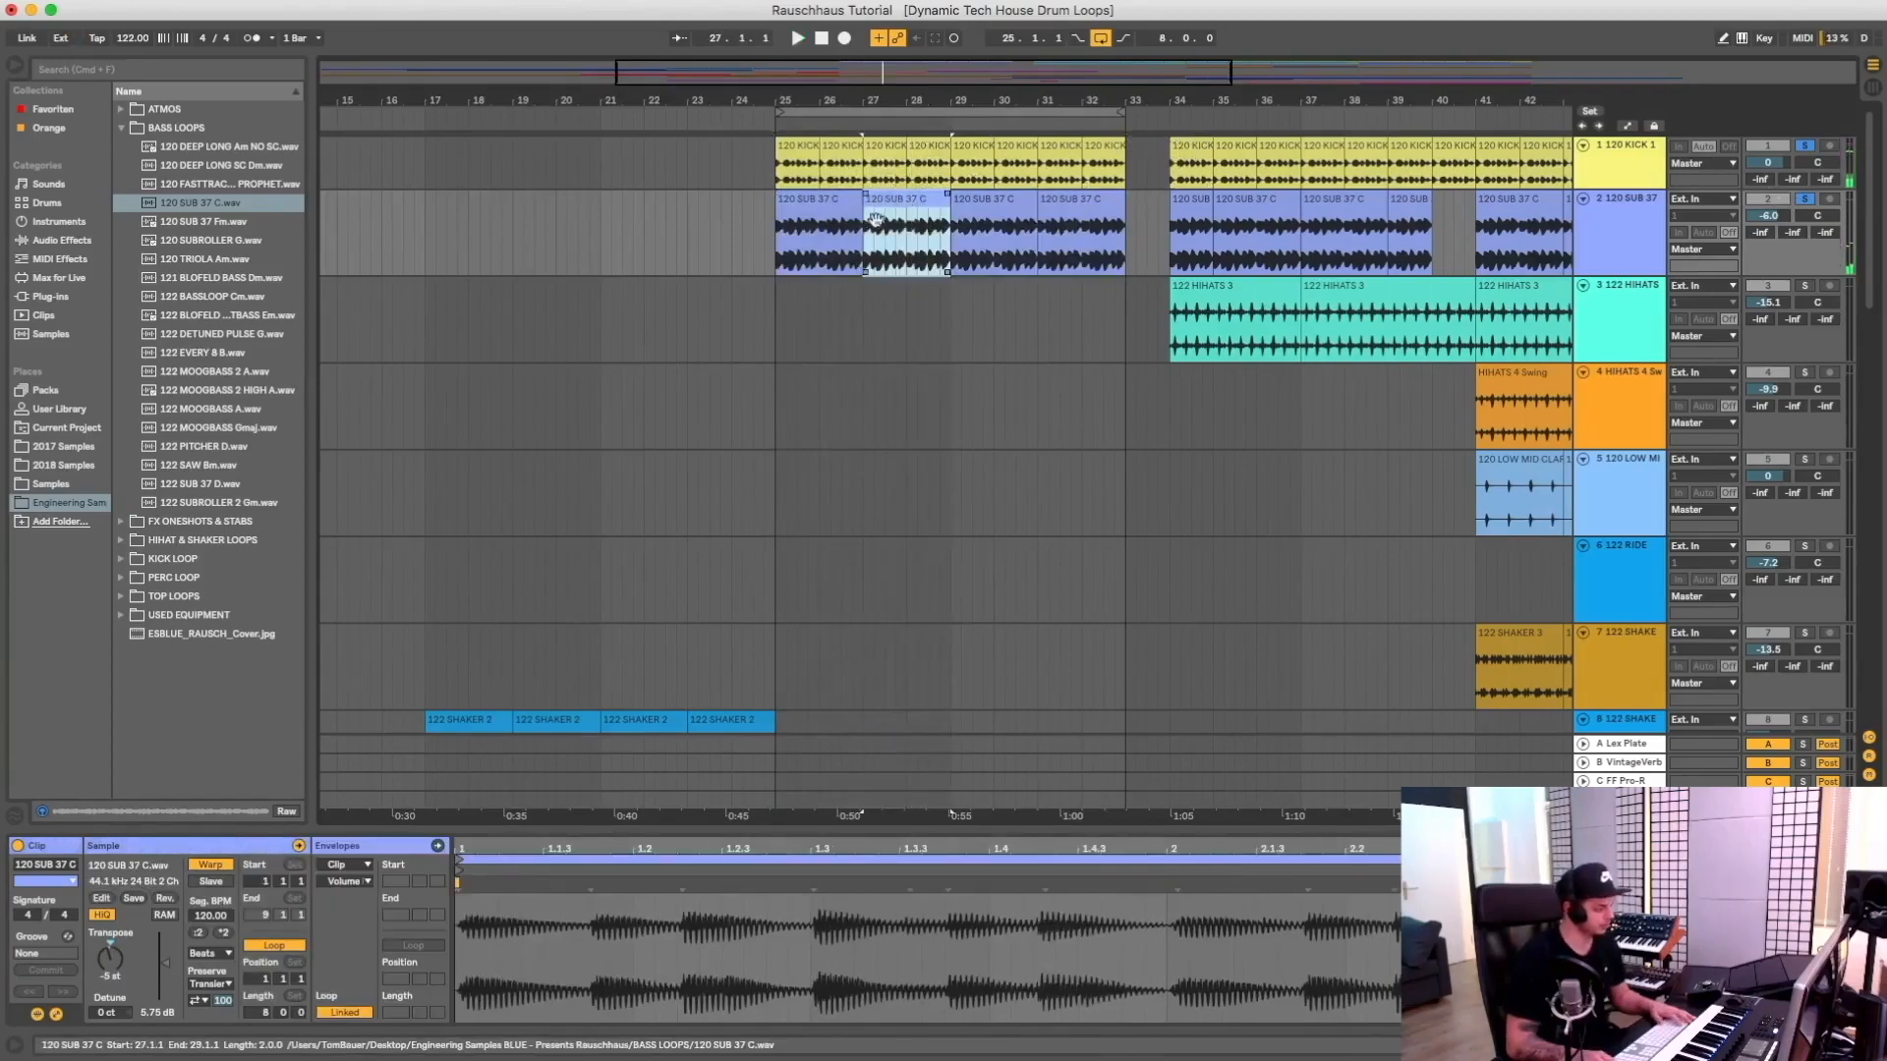
left_click(823, 208)
left_click_drag(110, 959, 110, 979)
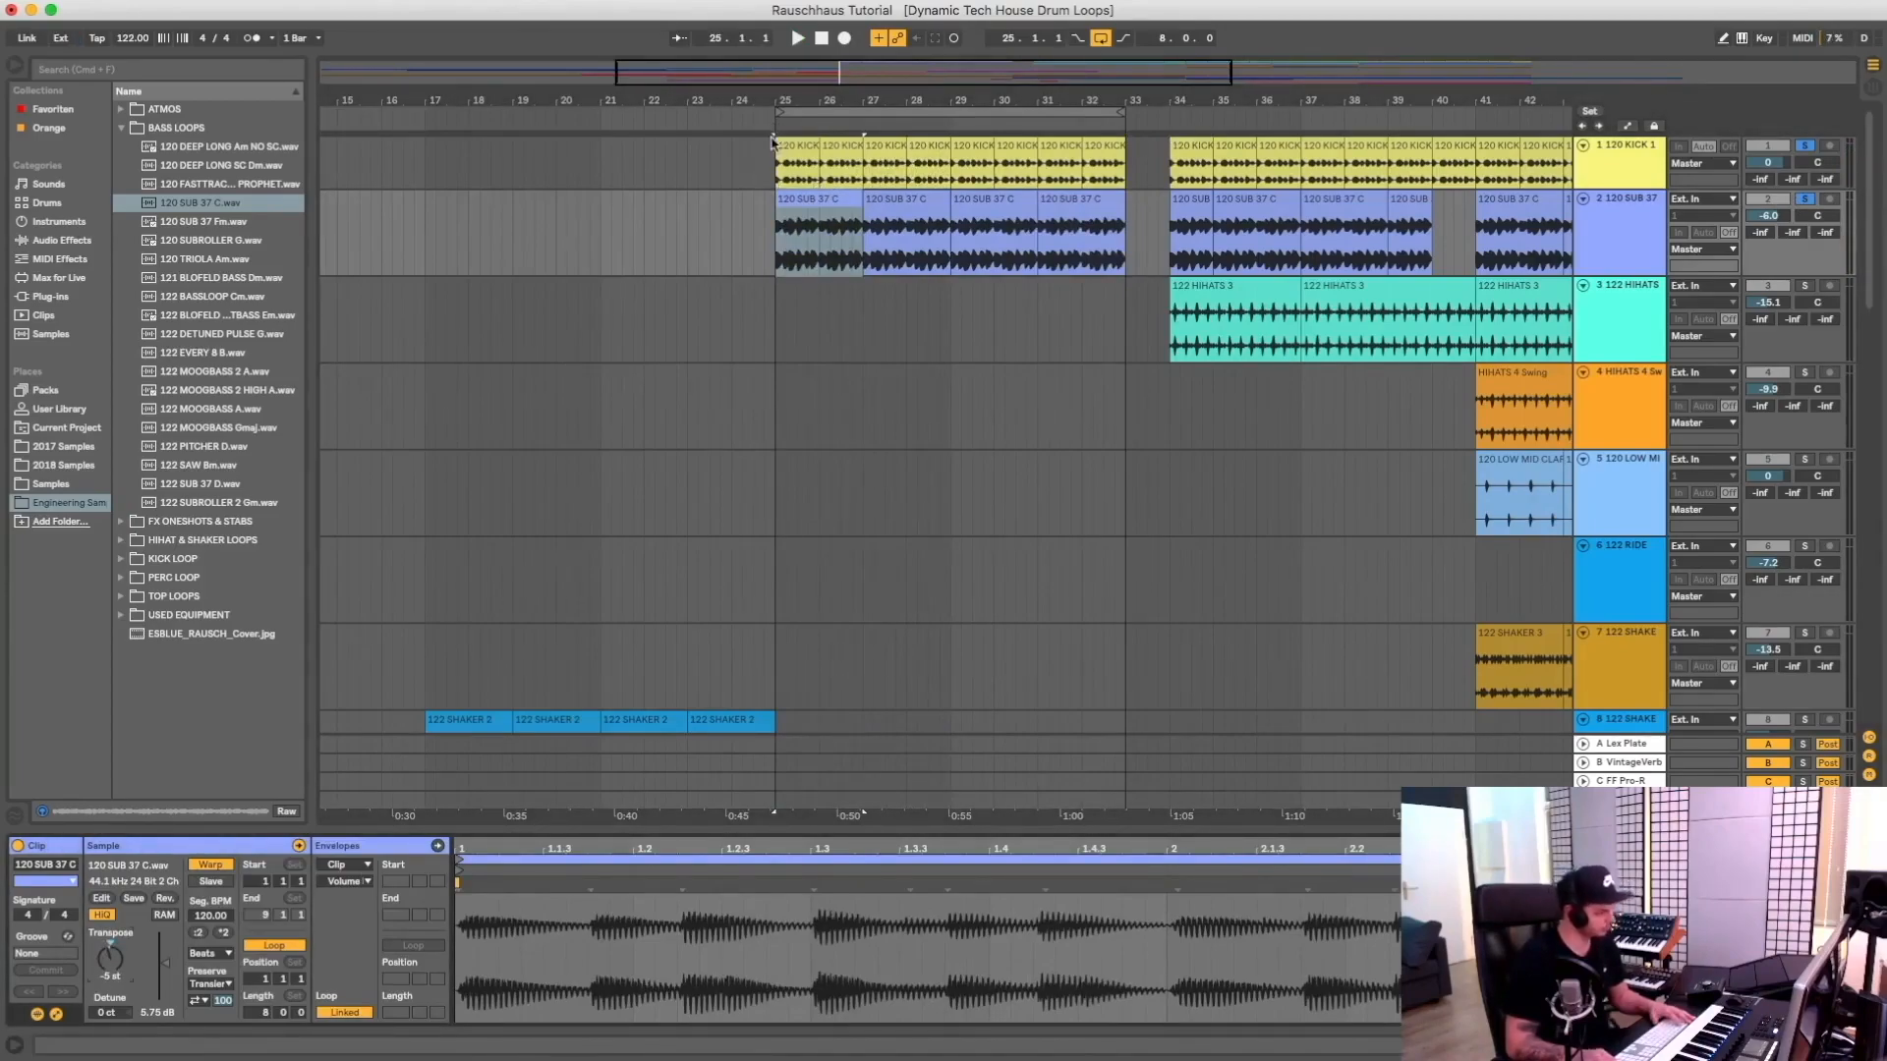
Show the 120 SUB 37 track's device chain and list the available audio effects in the browser
double_click(1618, 240)
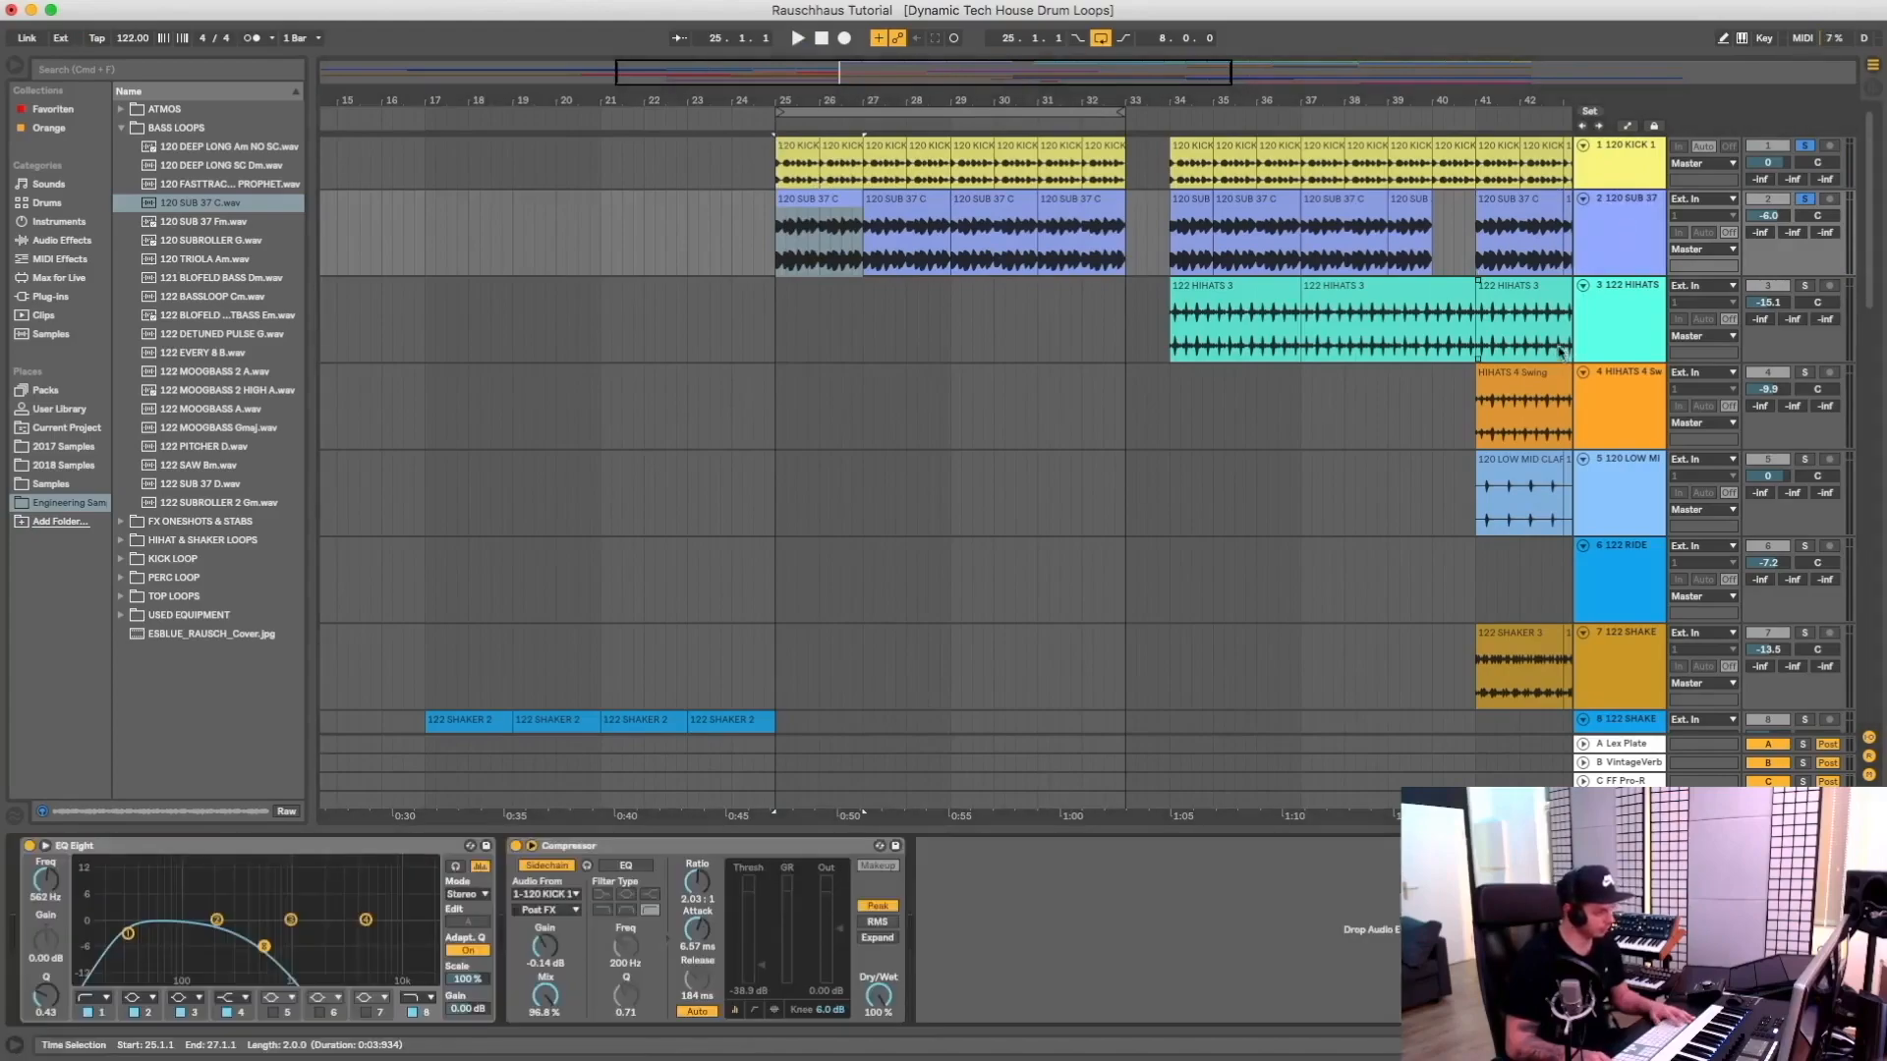
left_click(1603, 270)
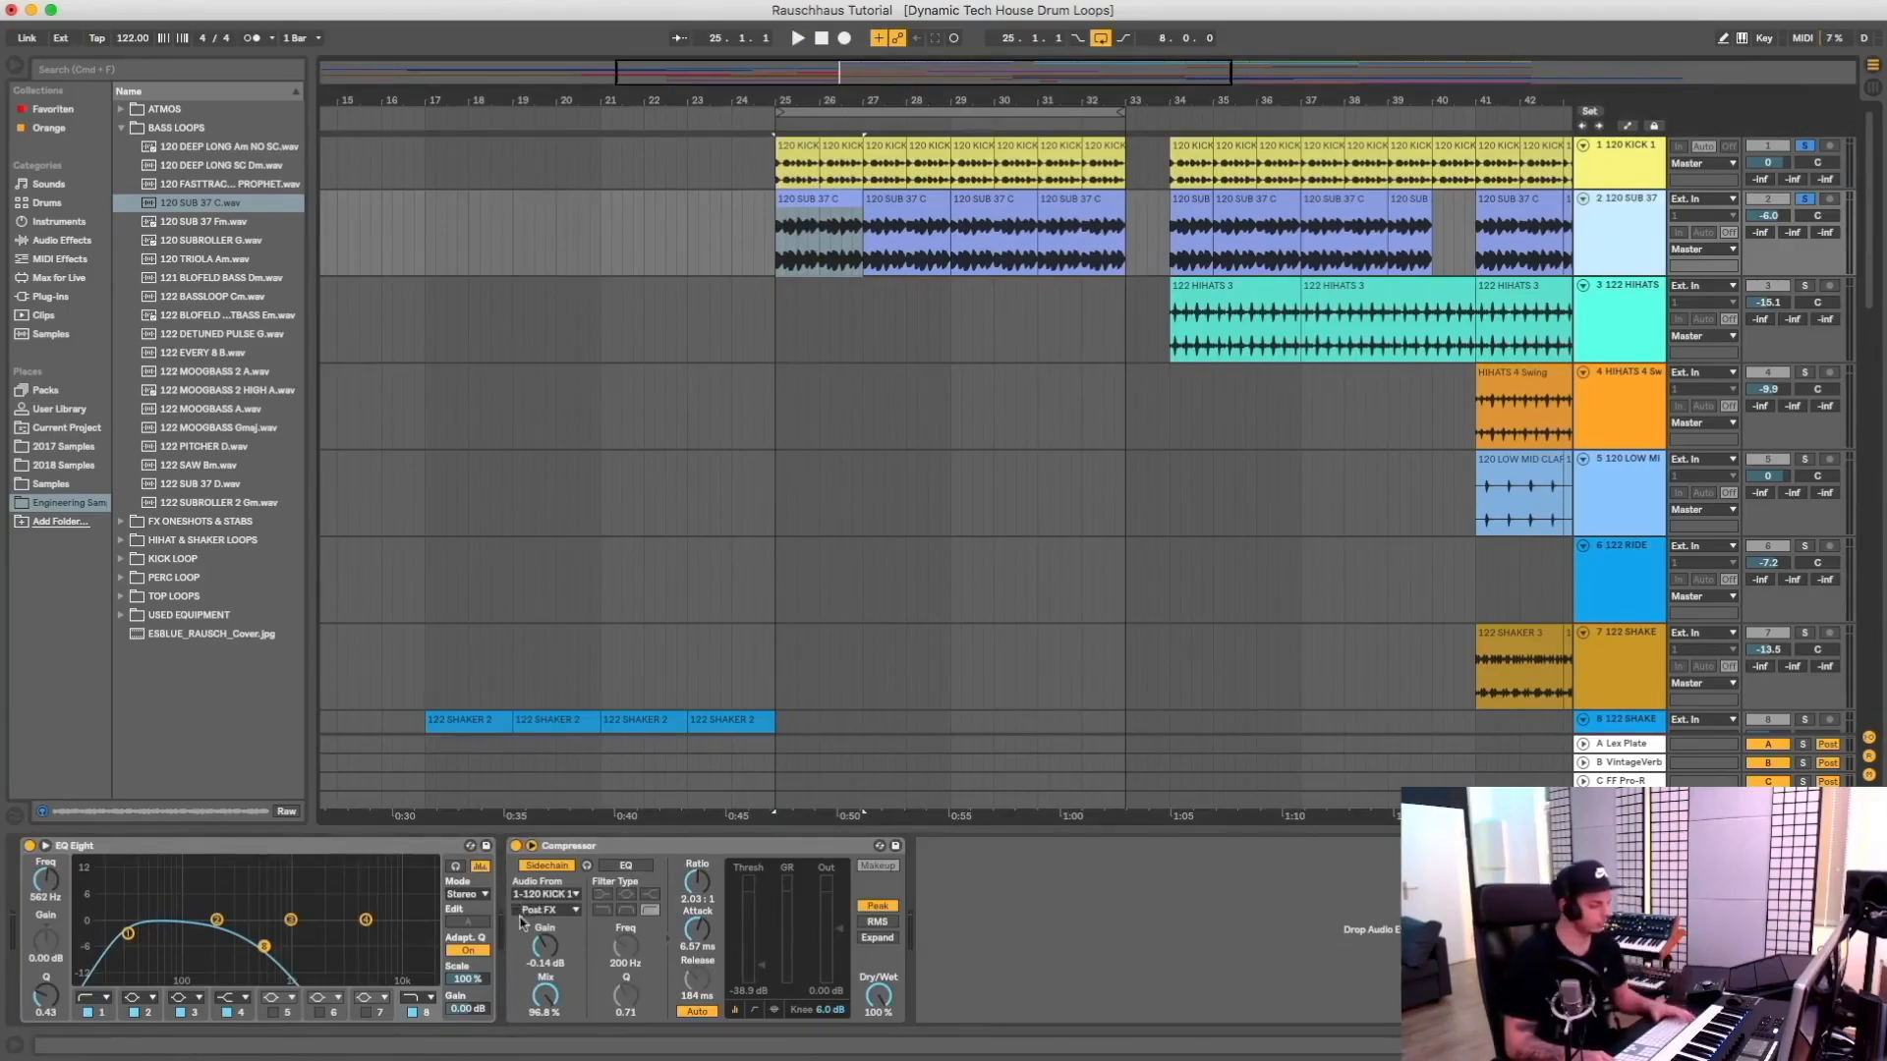
left_click(61, 241)
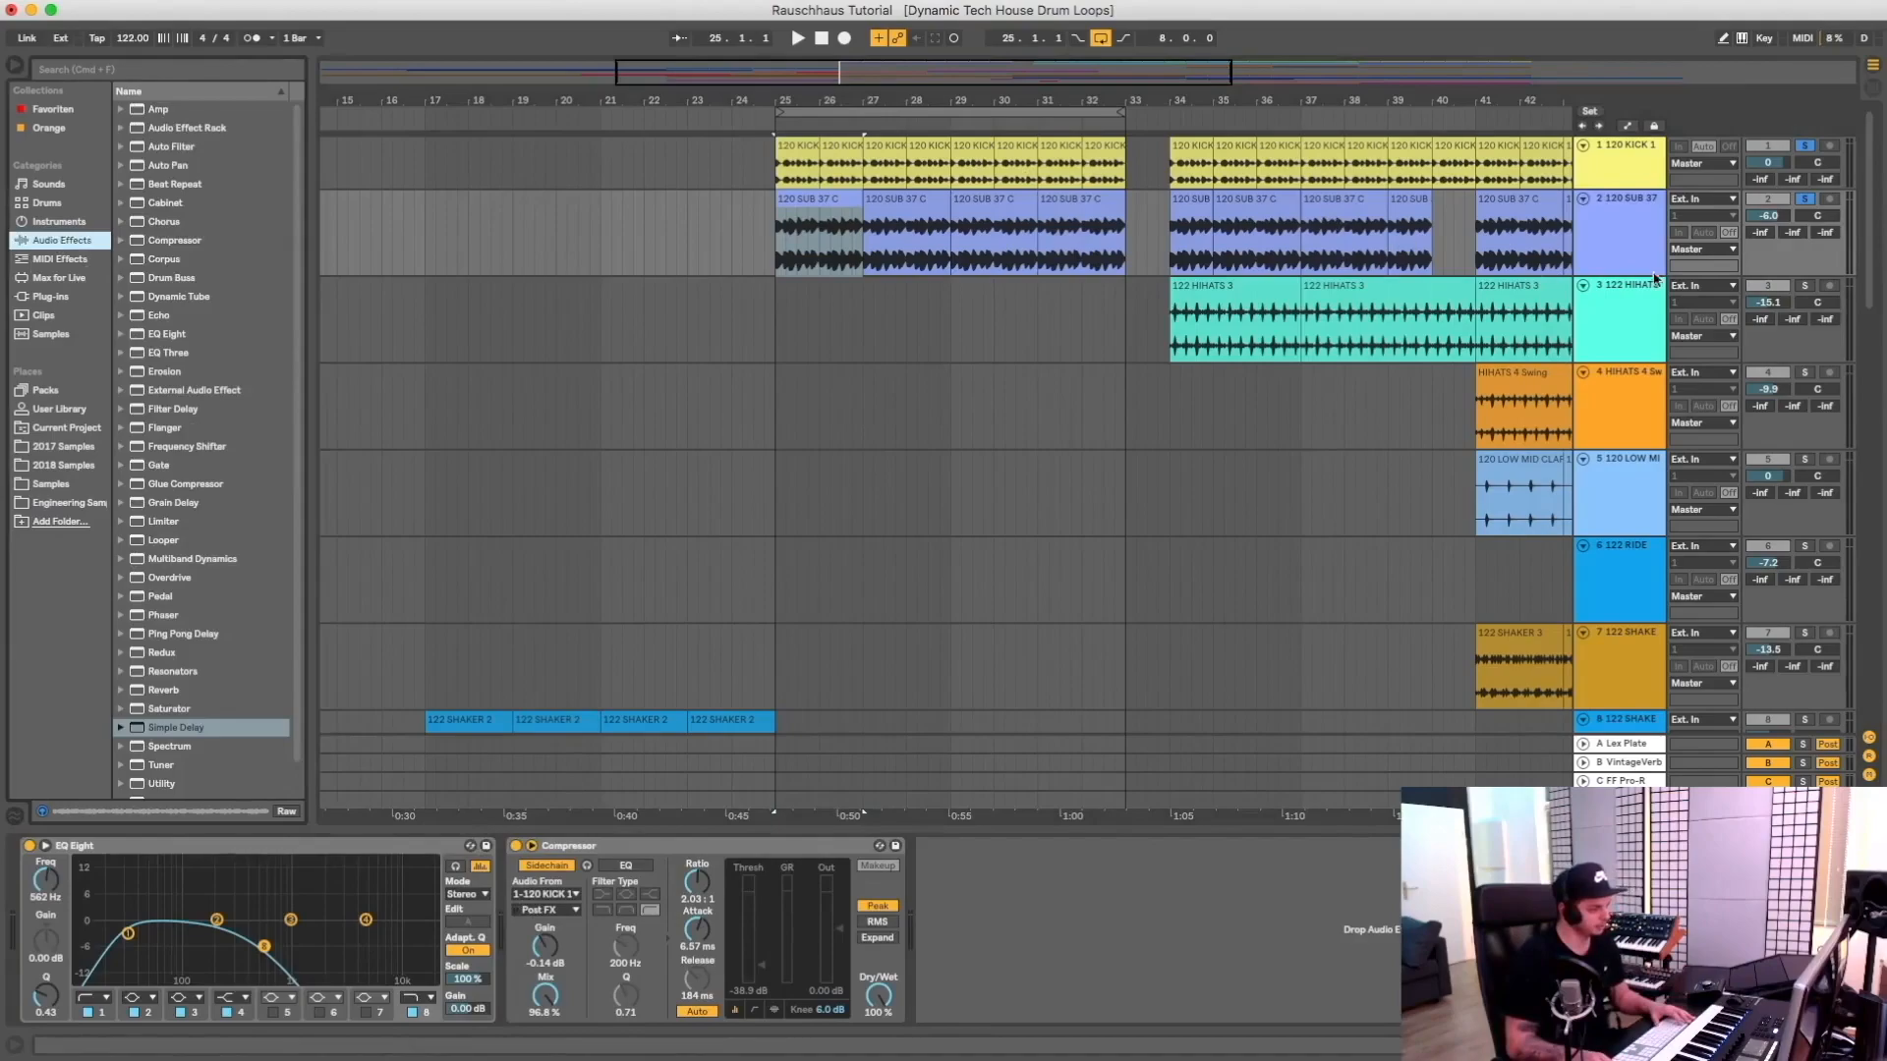
Play the sub bass and switch EQ Eight off and back on to compare the sound
key("space")
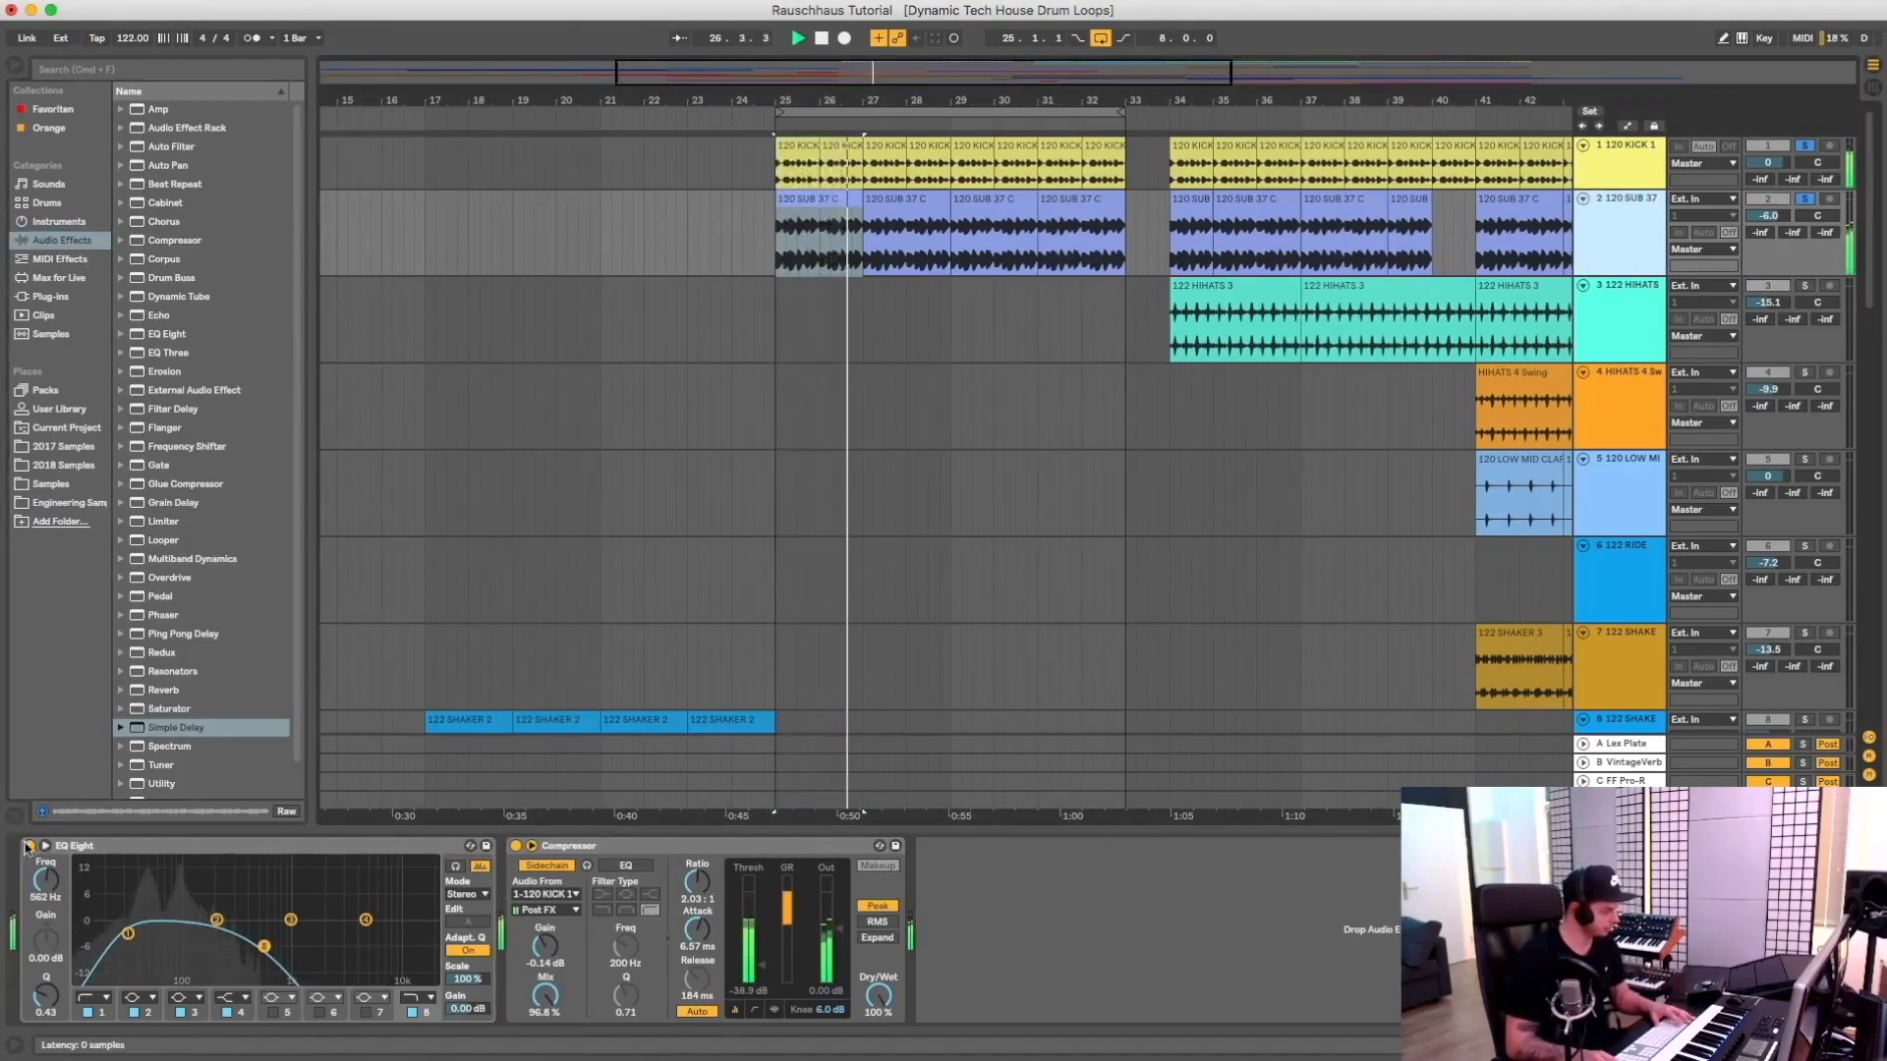
left_click(29, 845)
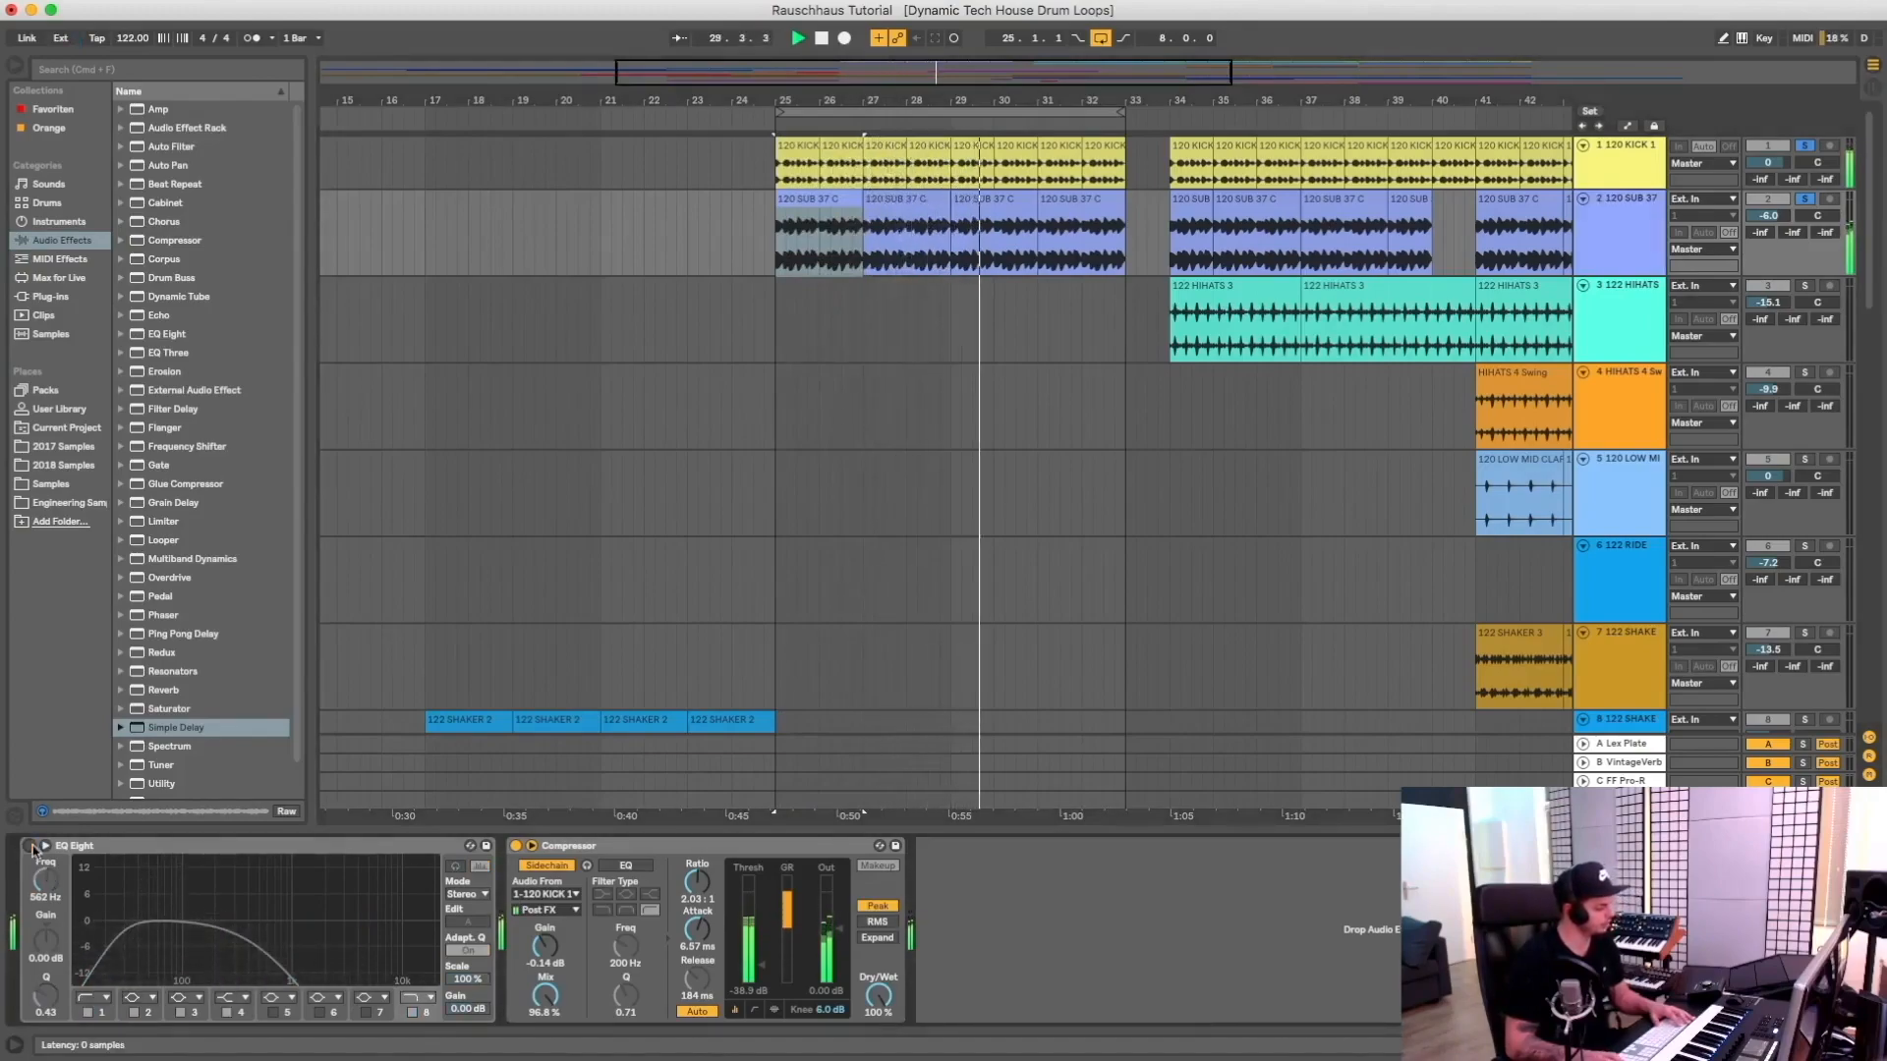
left_click(29, 845)
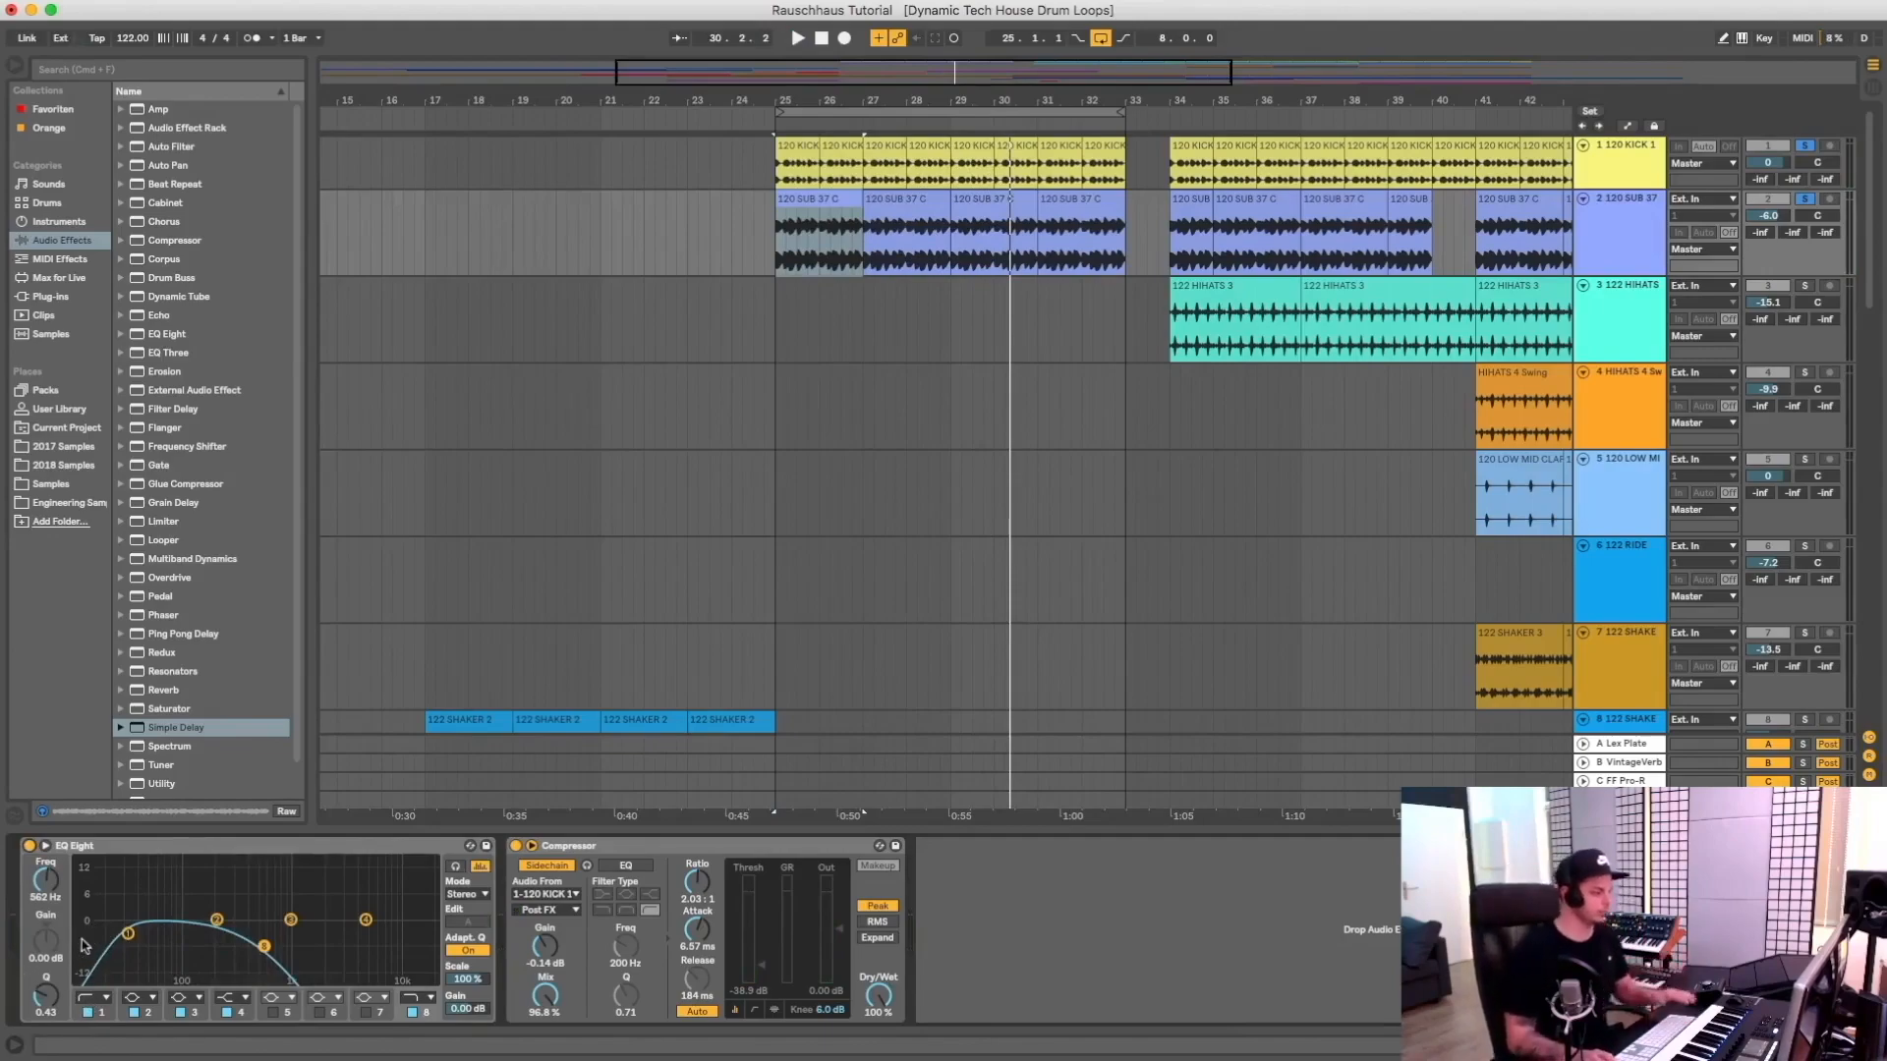
Choose 1-120 KICK 1 as the sidechain source of the Compressor on the 120 SUB 37 track
left_click(591, 852)
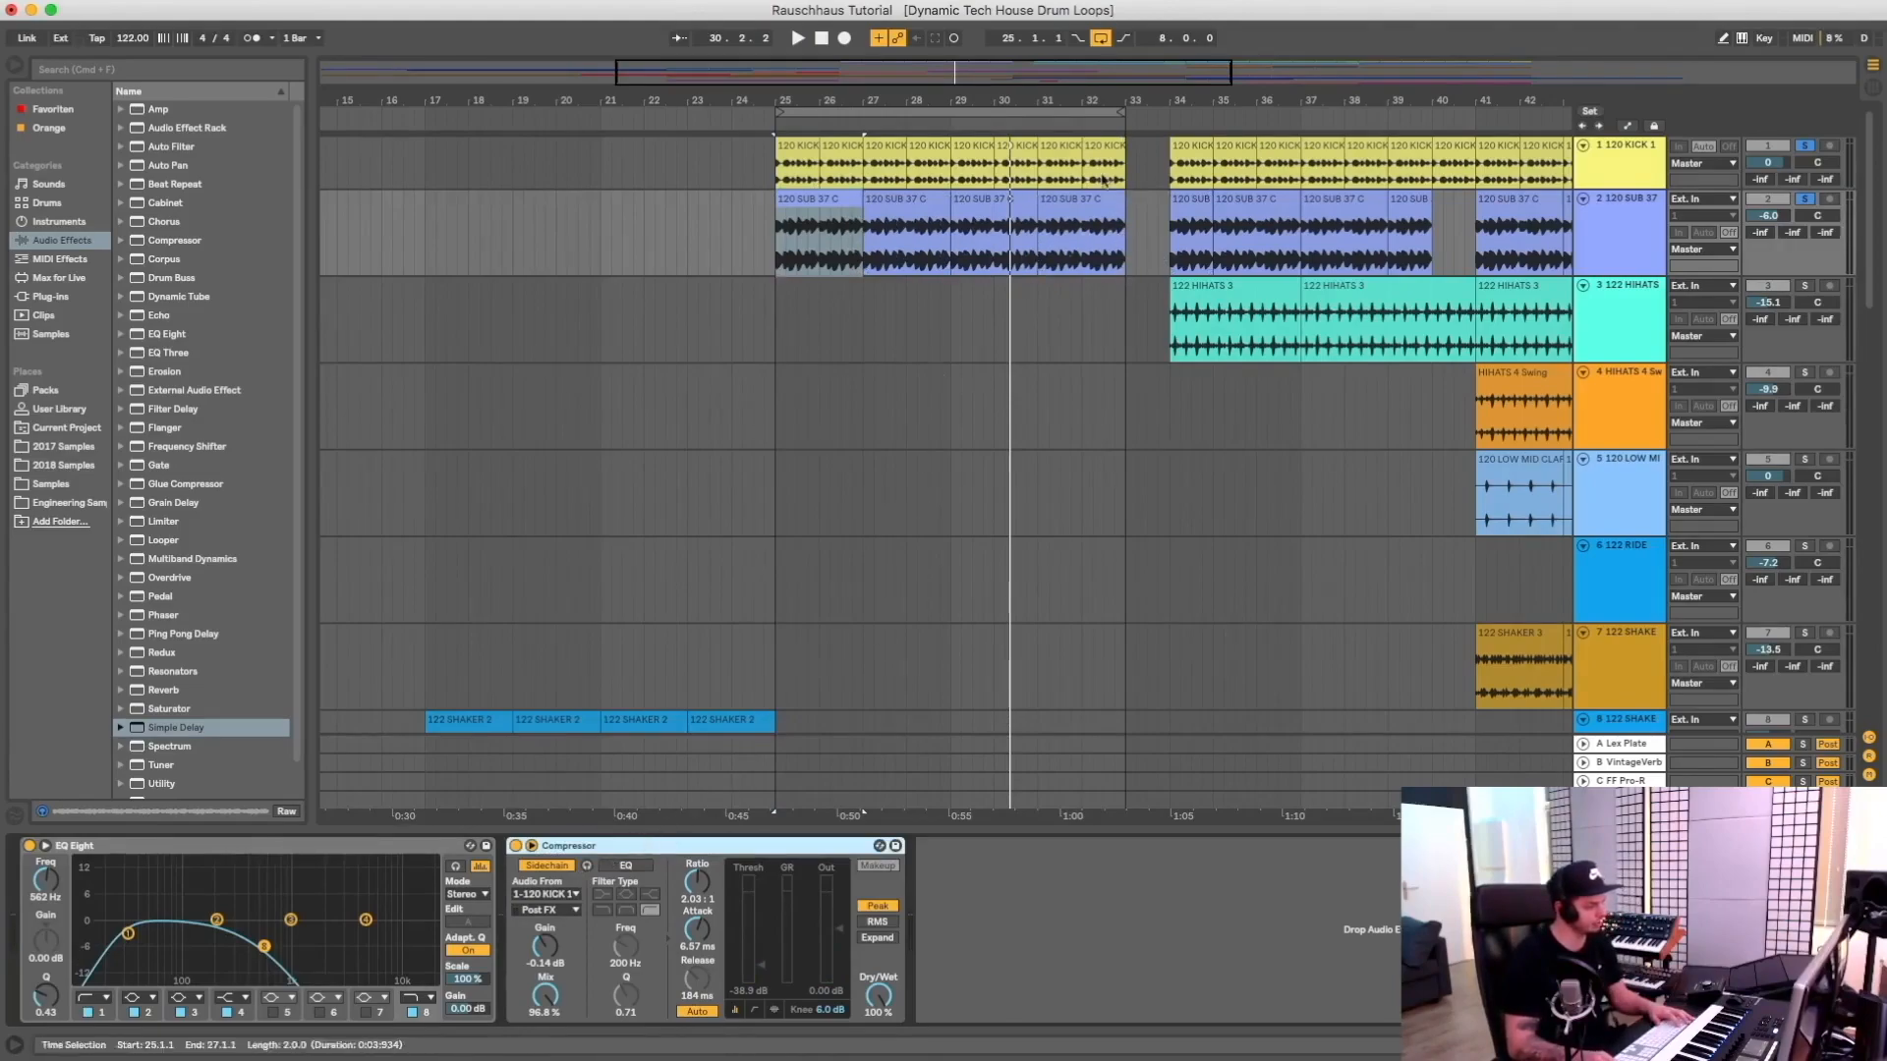
left_click(1623, 174)
left_click(1600, 245)
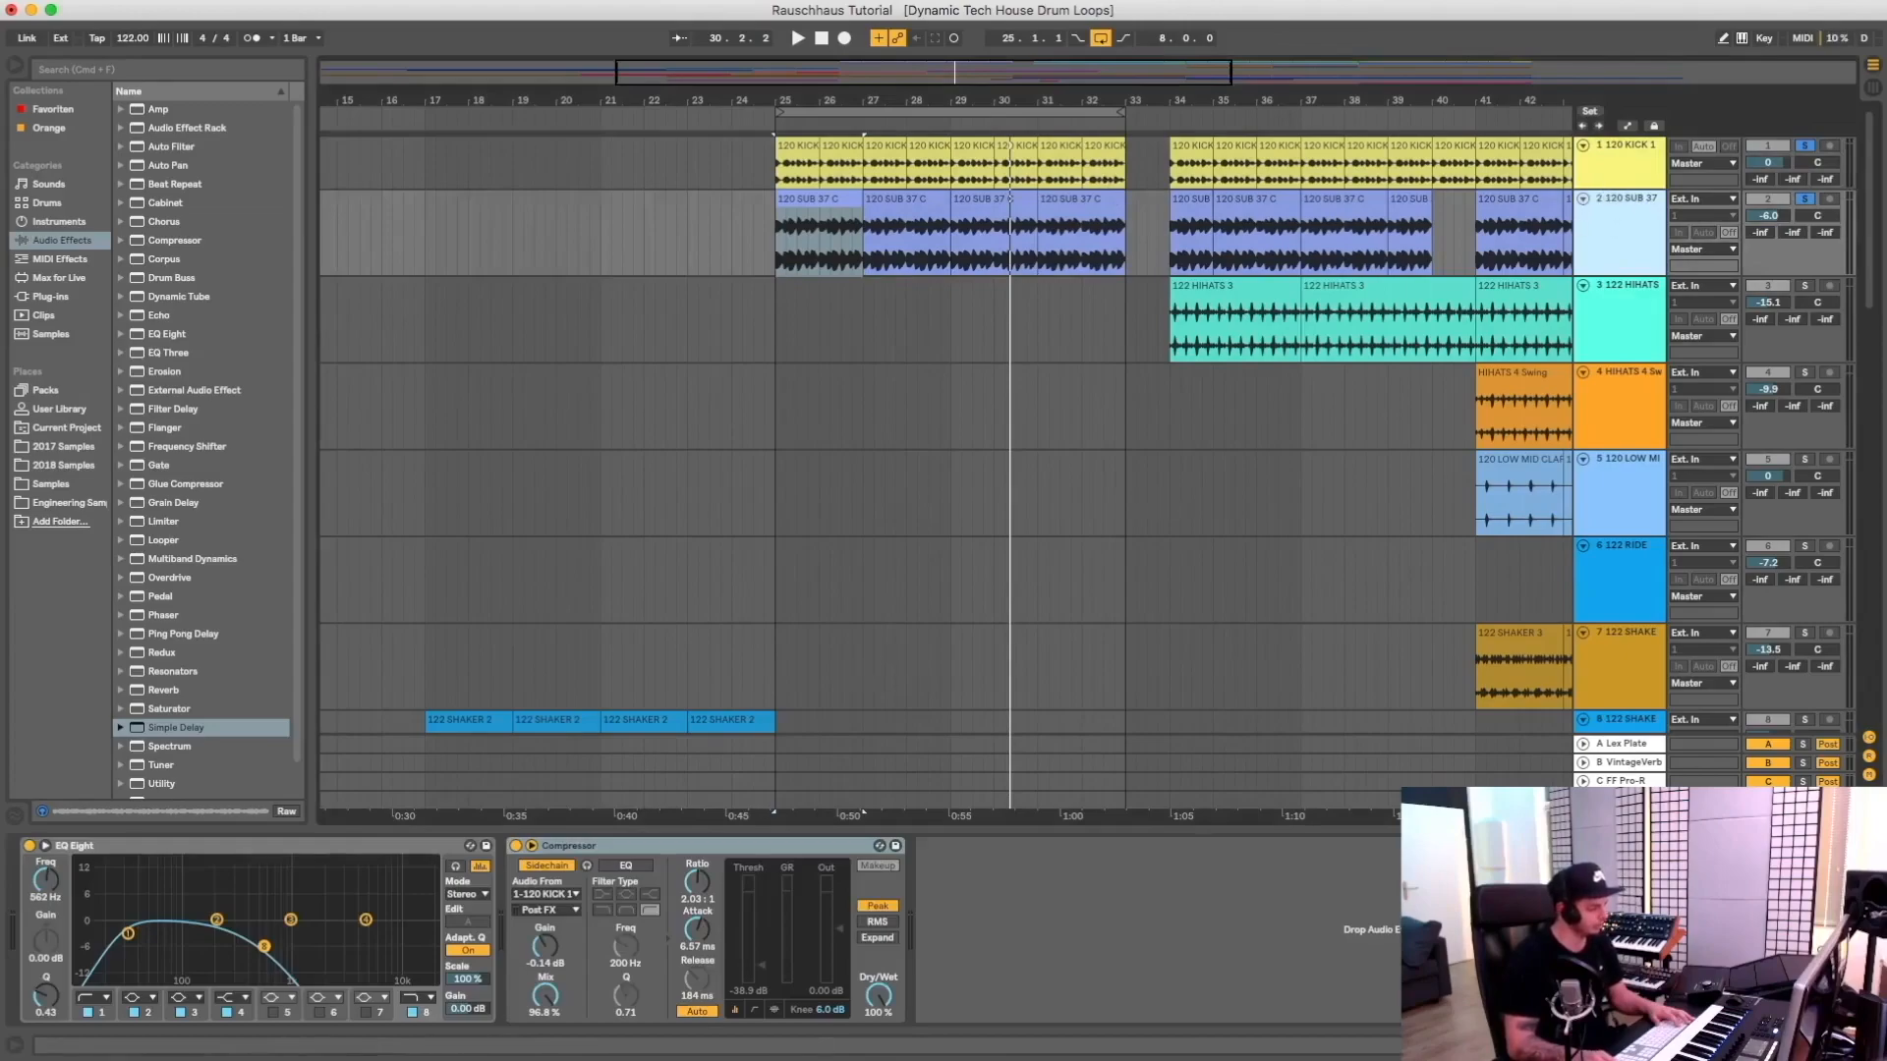
left_click(560, 893)
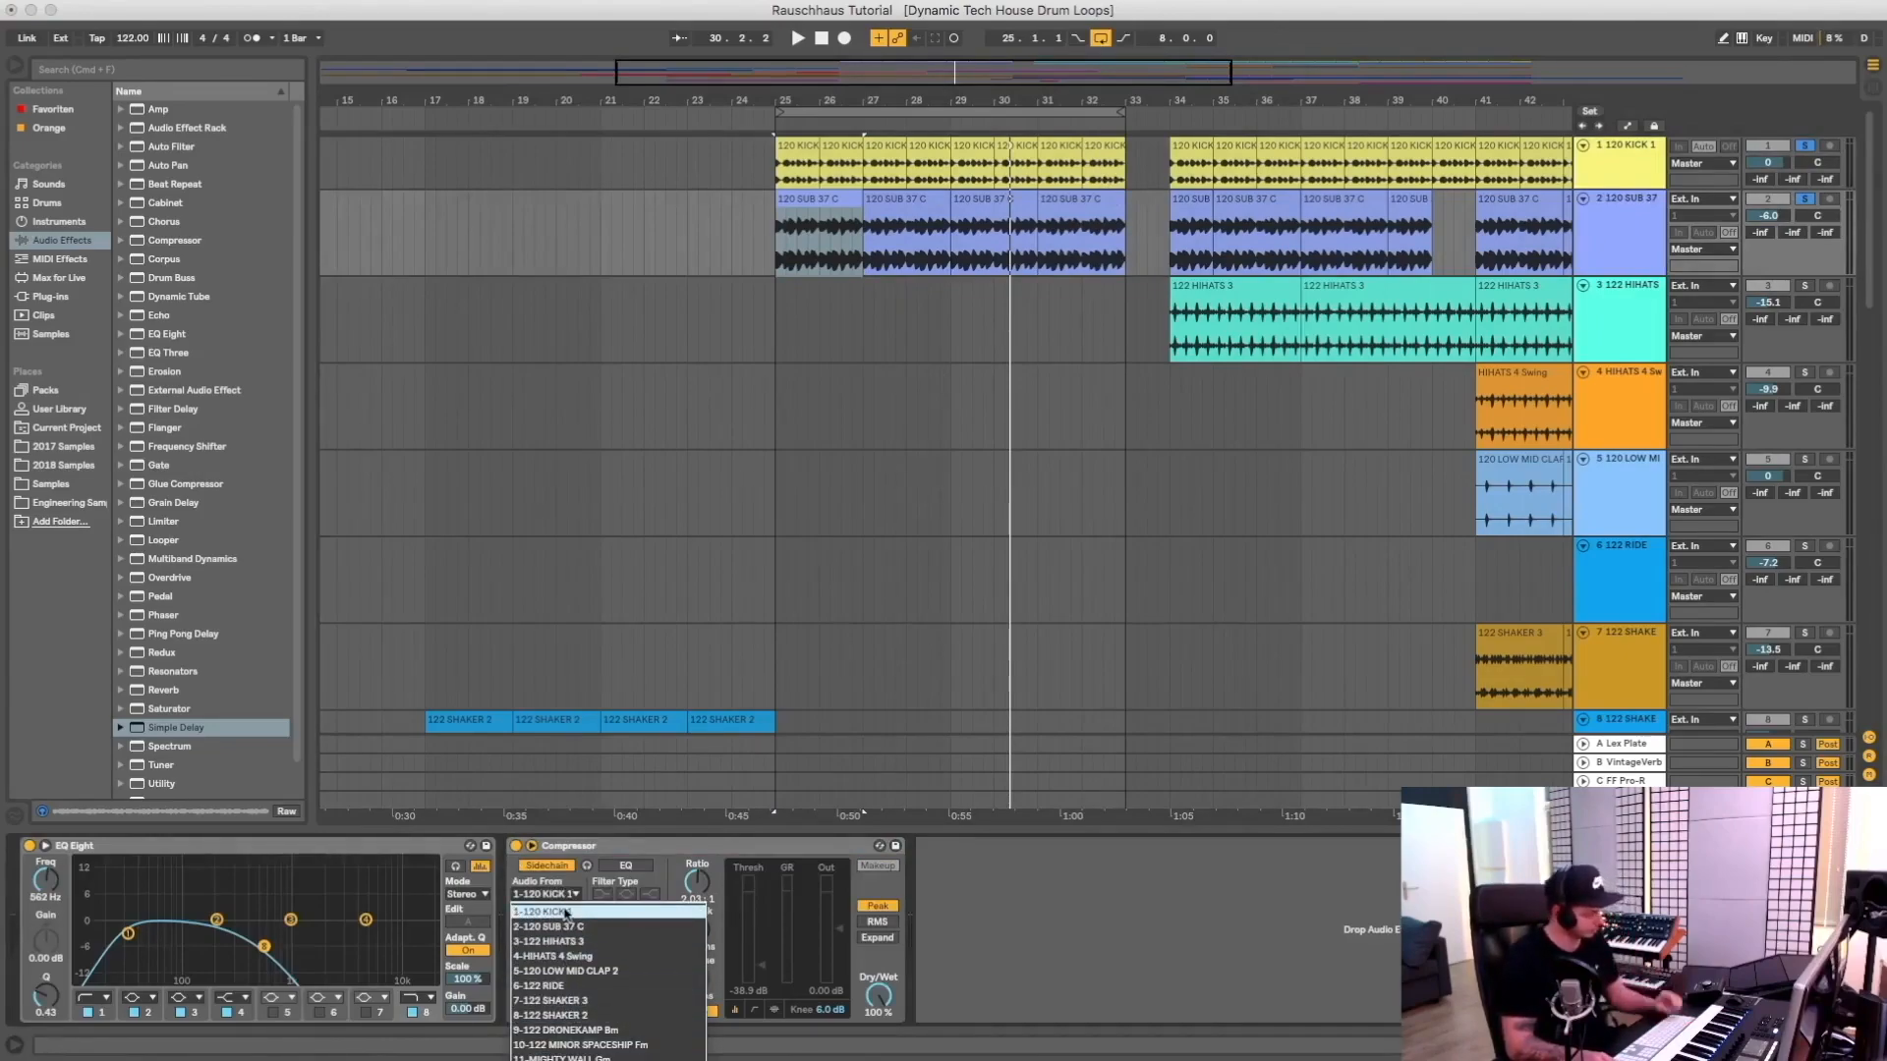
left_click(566, 912)
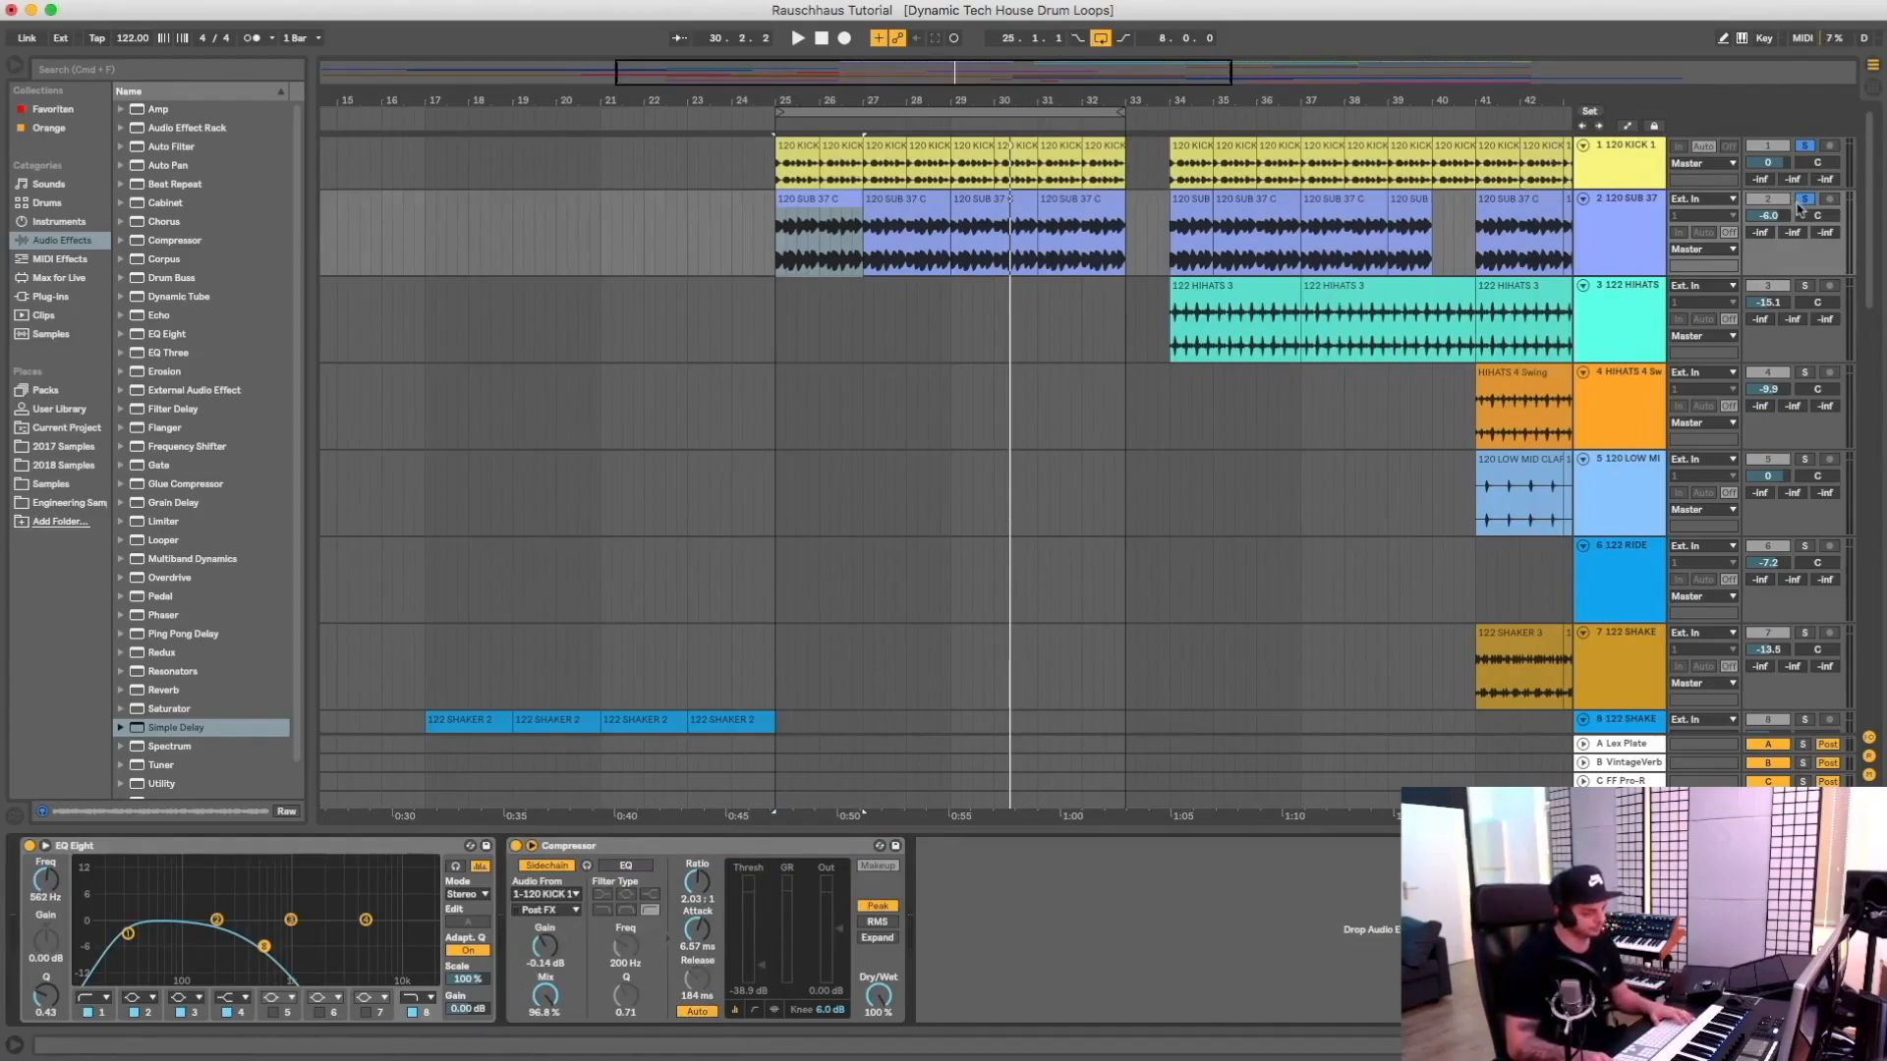
Play the bars 25 to 33 loop and switch the sub bass Compressor off and back on to compare the sidechain effect
left_click(1041, 111)
key("space")
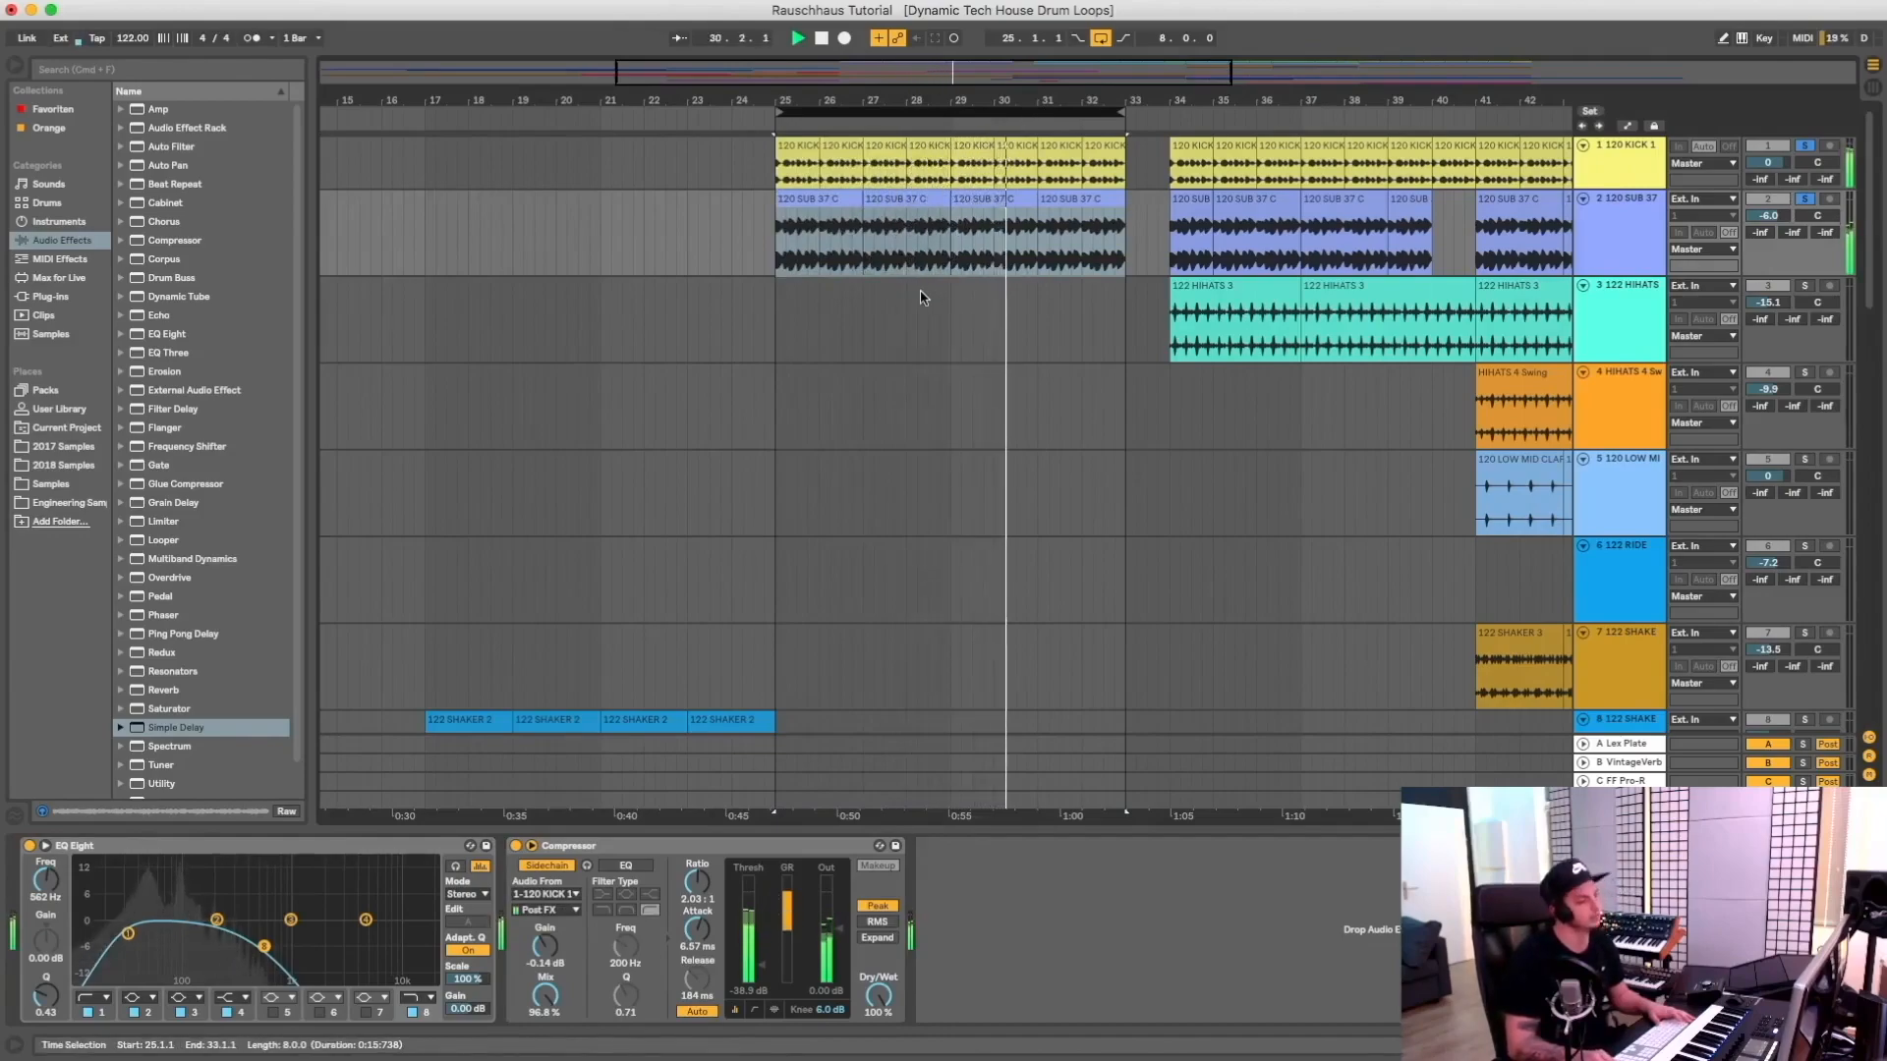
left_click(516, 846)
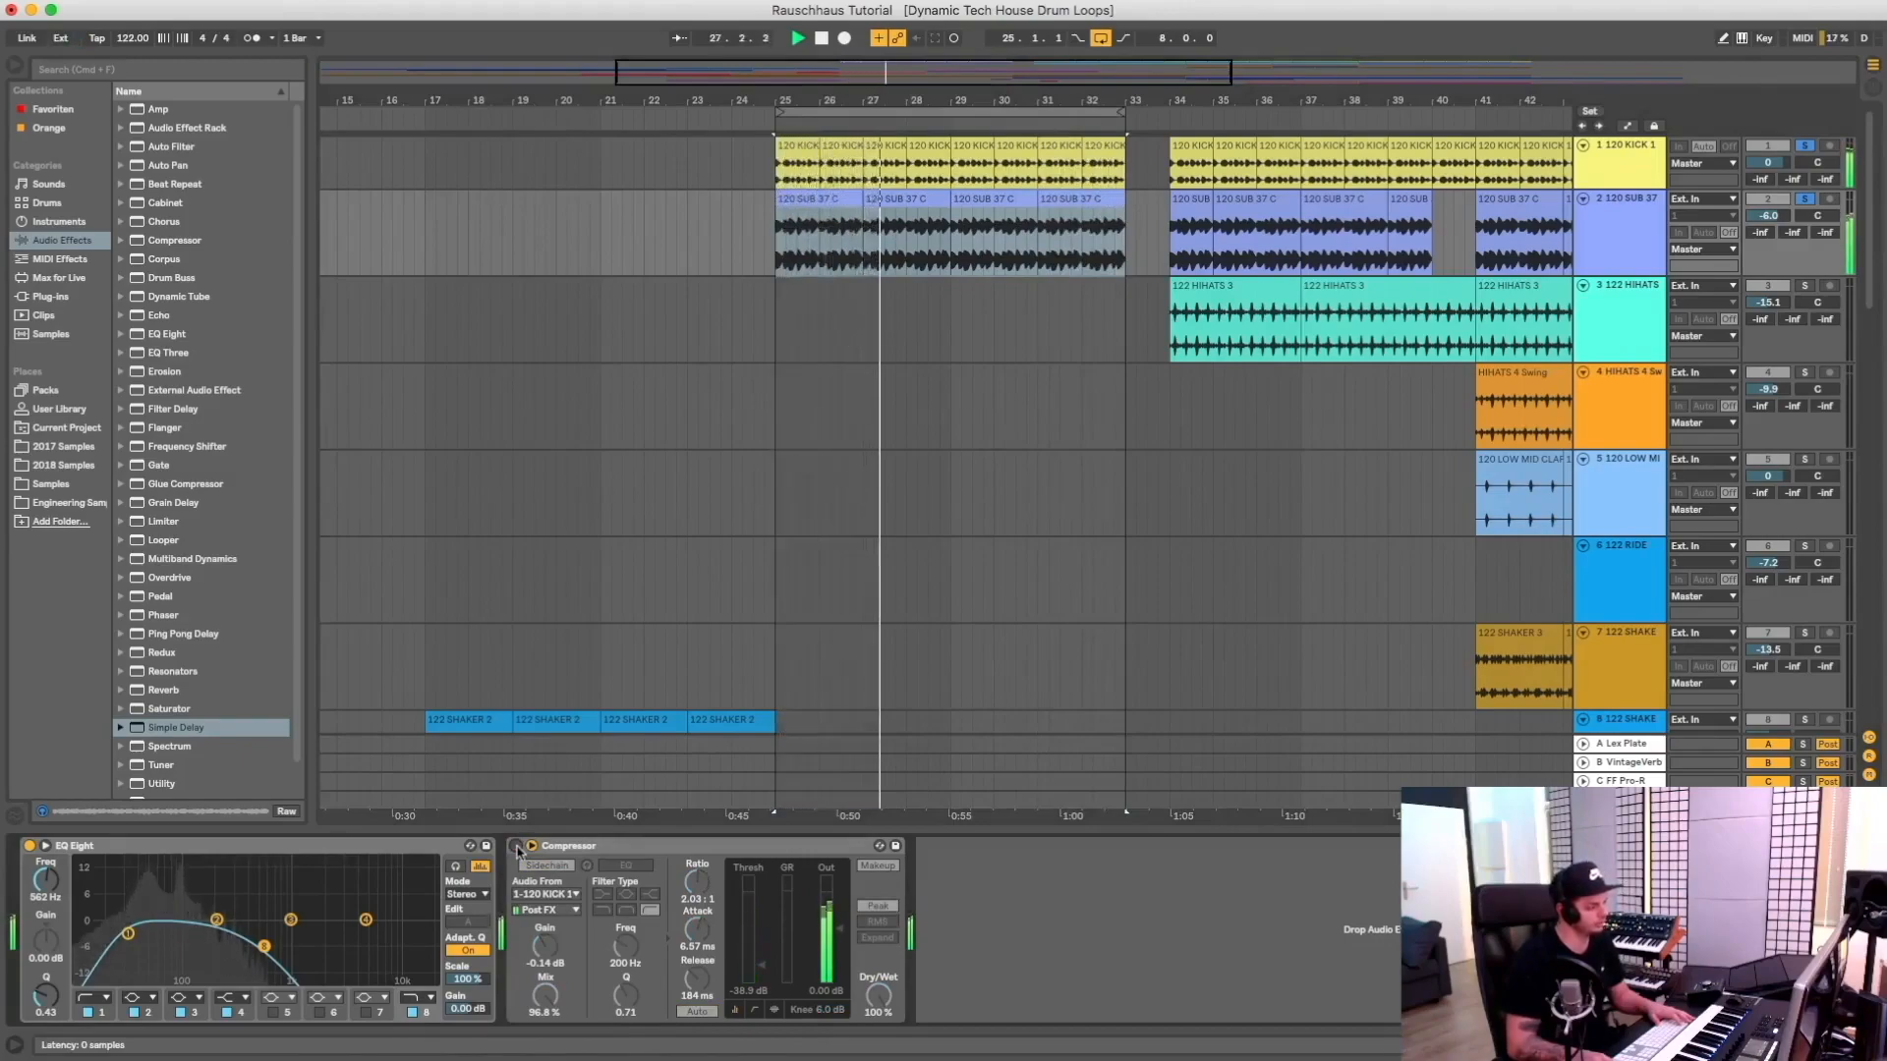
left_click(516, 846)
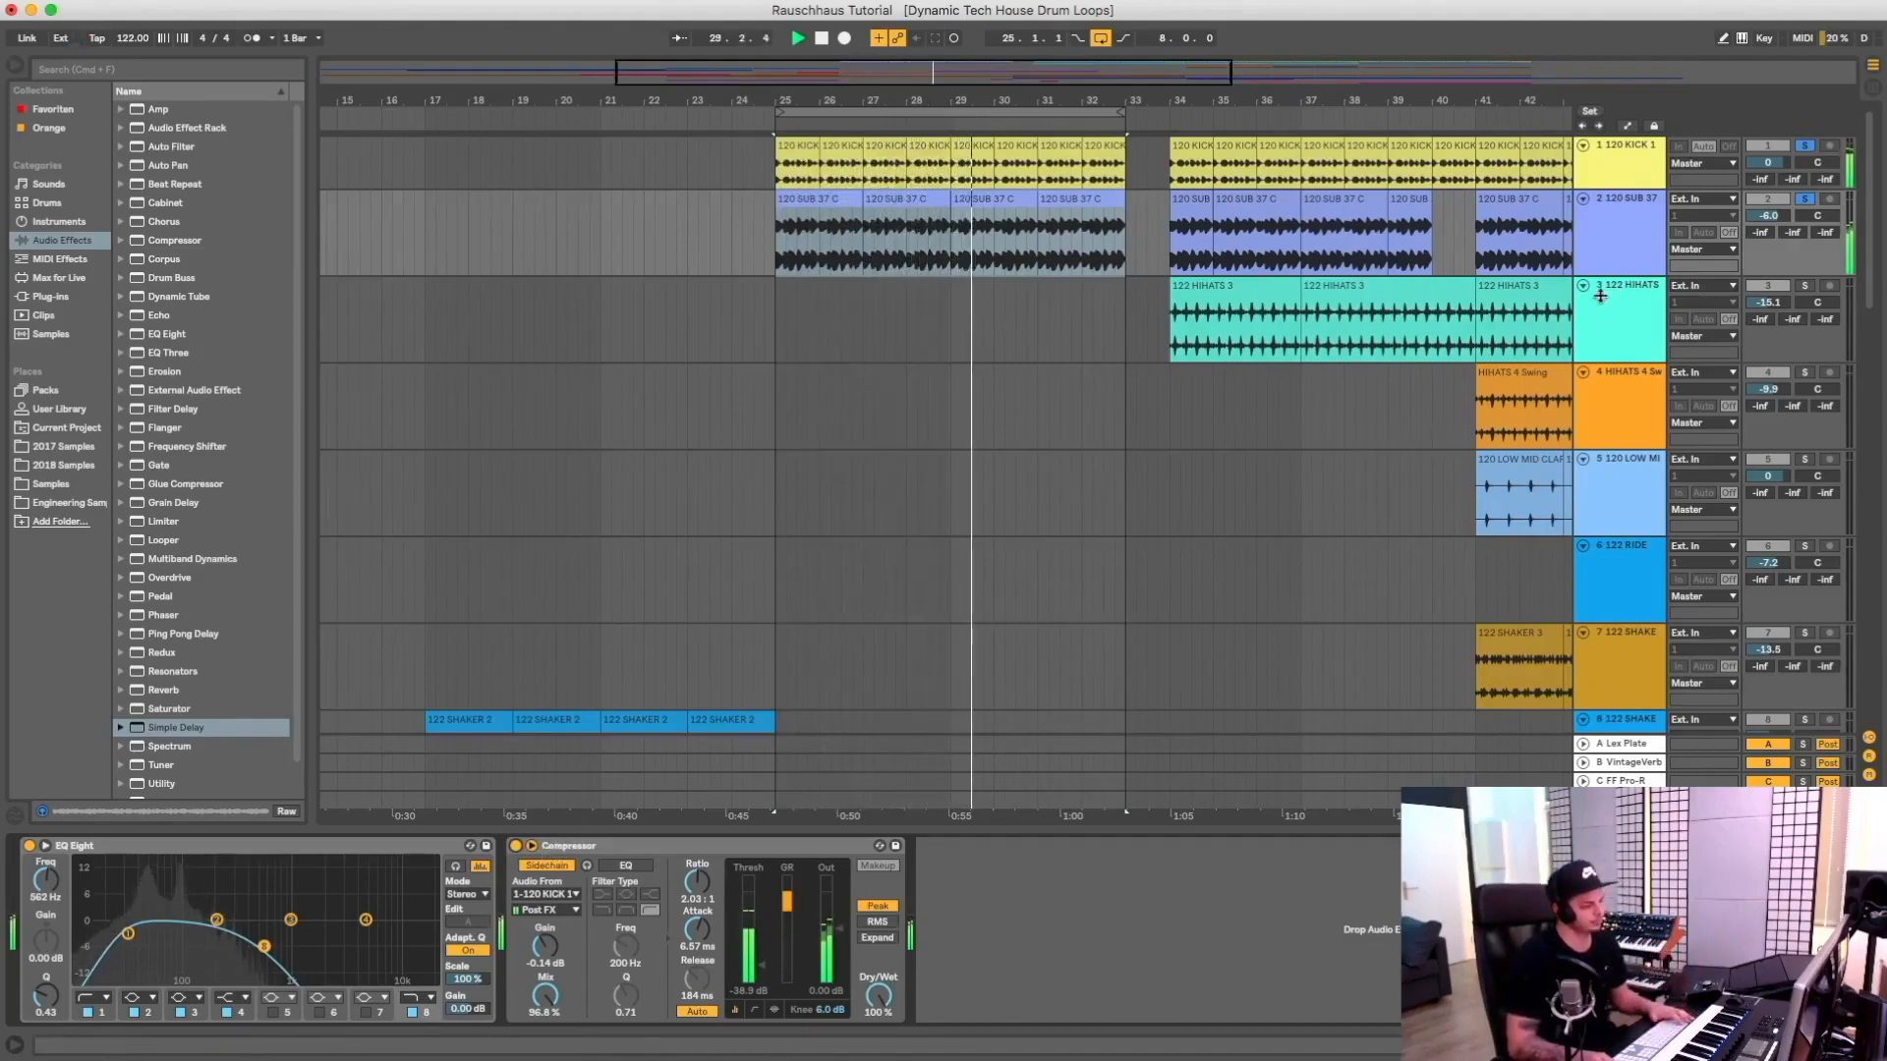
Set the loop to bars 34 to 41, around the section where the 122 HIHATS 3 clips come in
scroll(1418, 264, "right", 5)
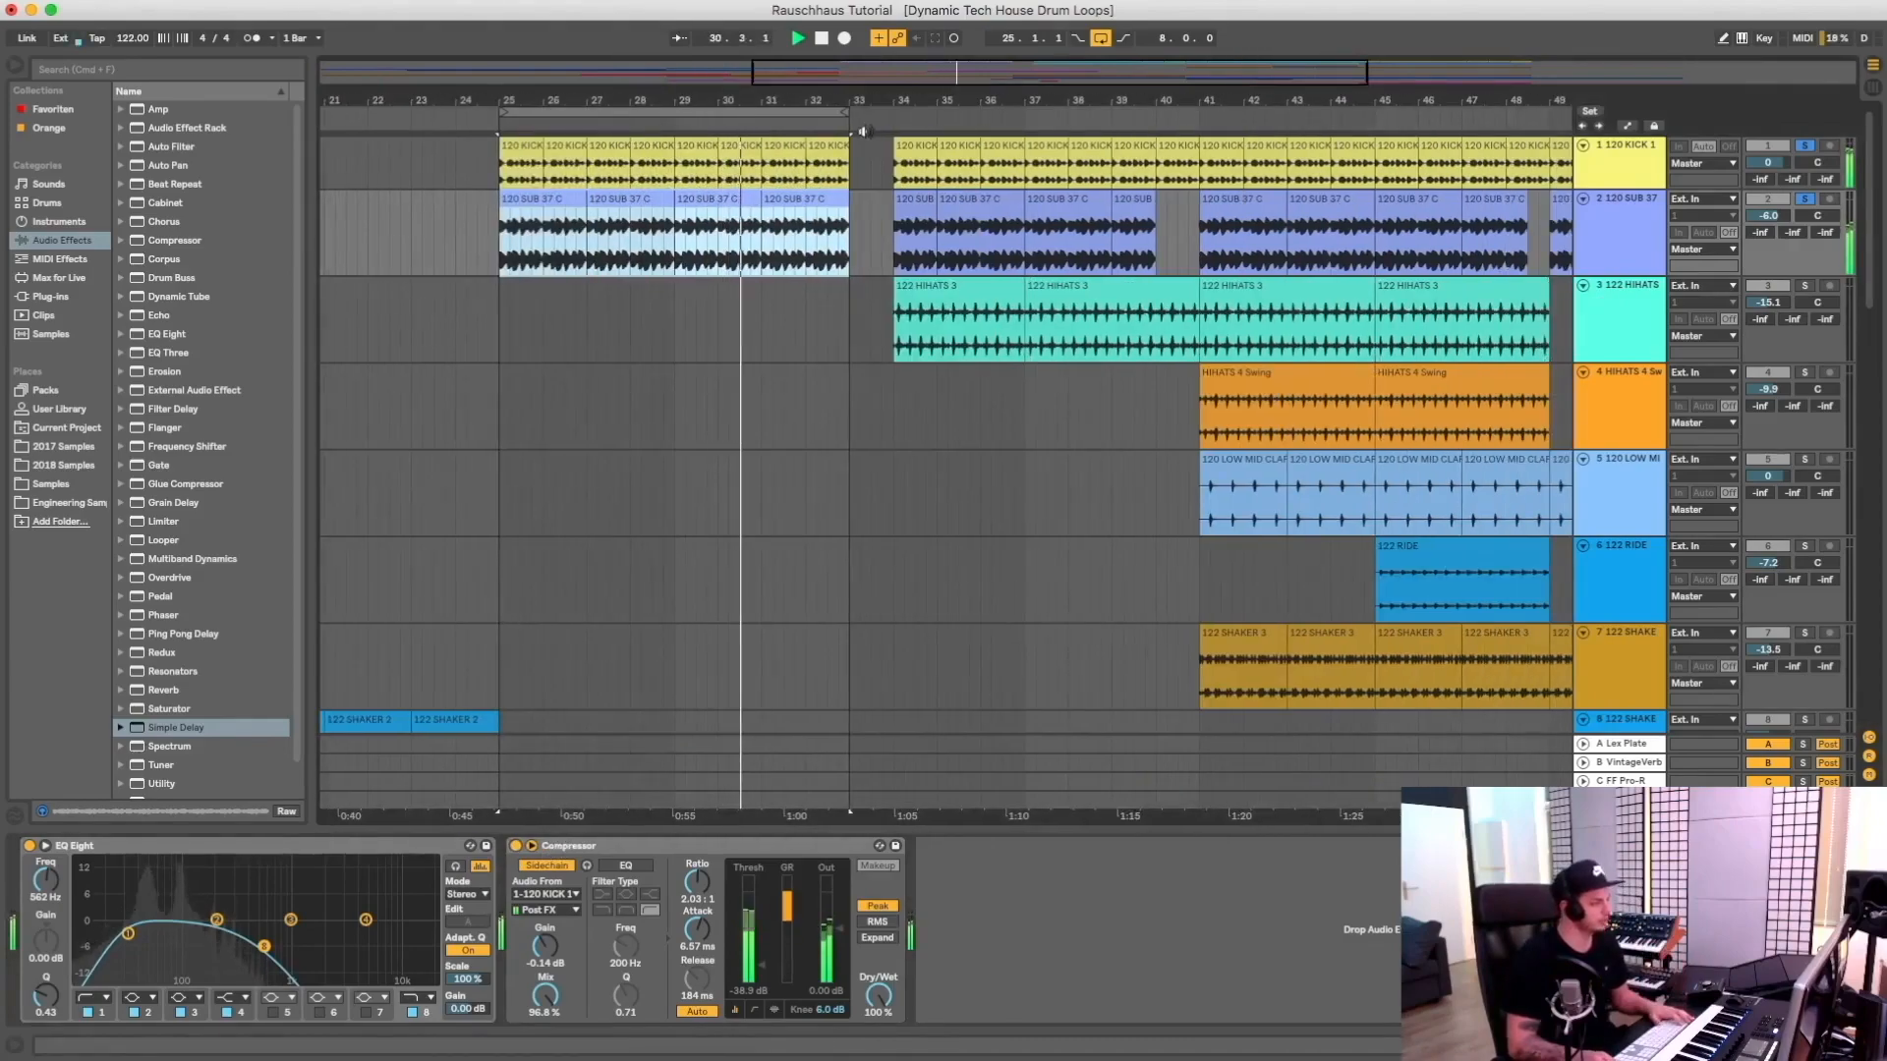
left_click_drag(758, 112, 1153, 105)
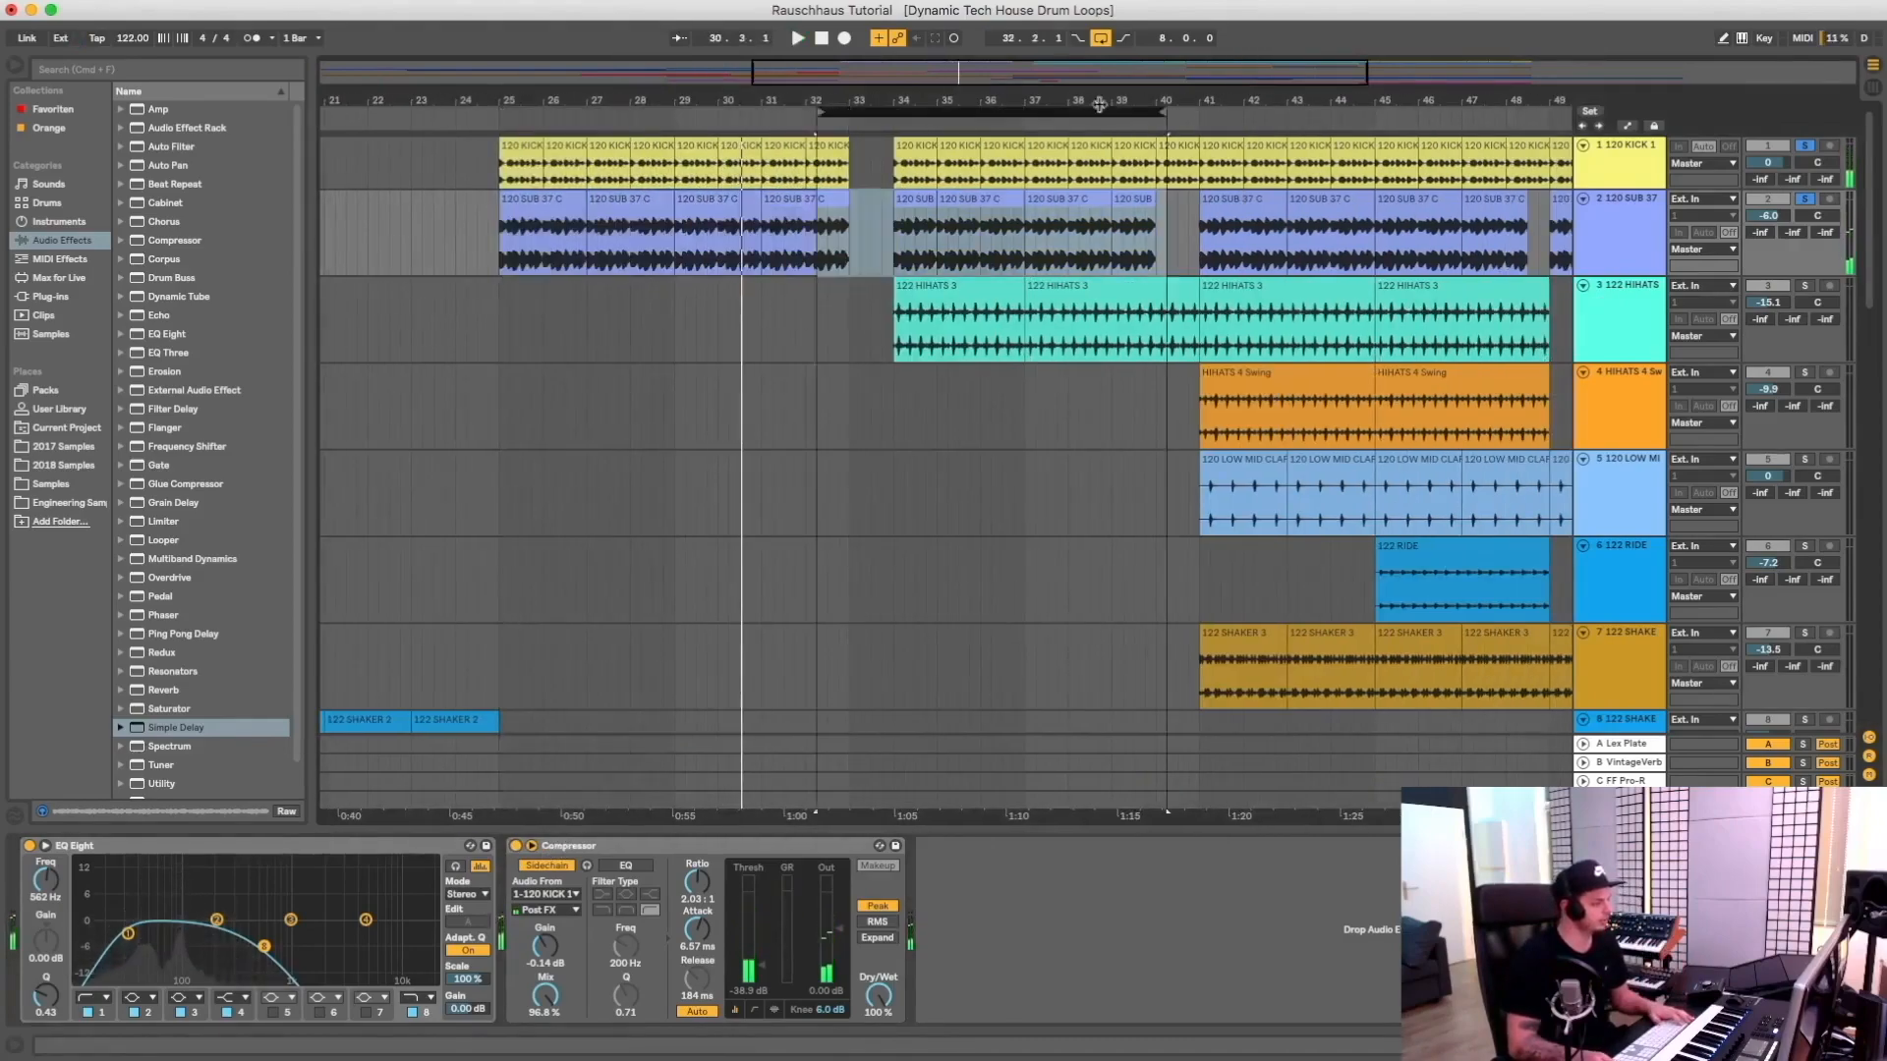
left_click_drag(1240, 121, 1198, 120)
left_click(1165, 120)
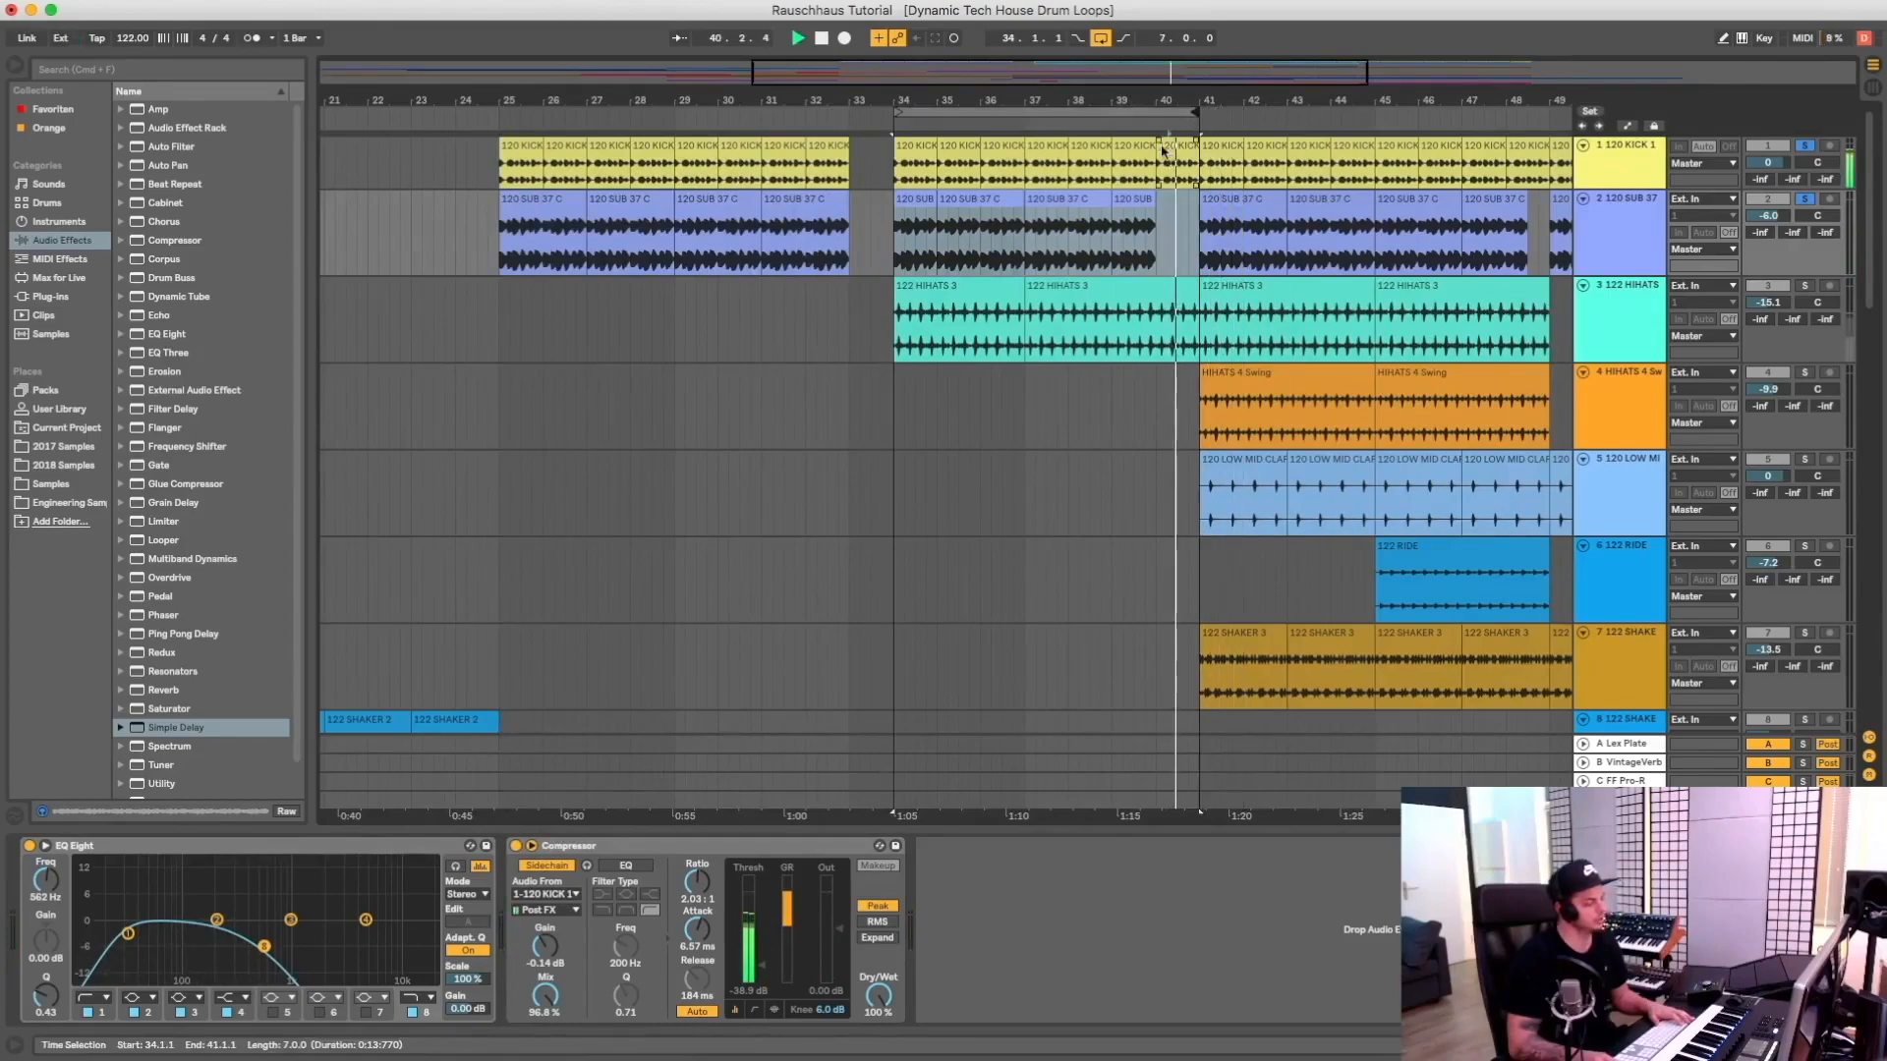
Preview 122 HIHATS 3.wav from the Engineering Samples HIHAT & SHAKER LOOPS folder and play it along with the kick and sub
left_click(1582, 330)
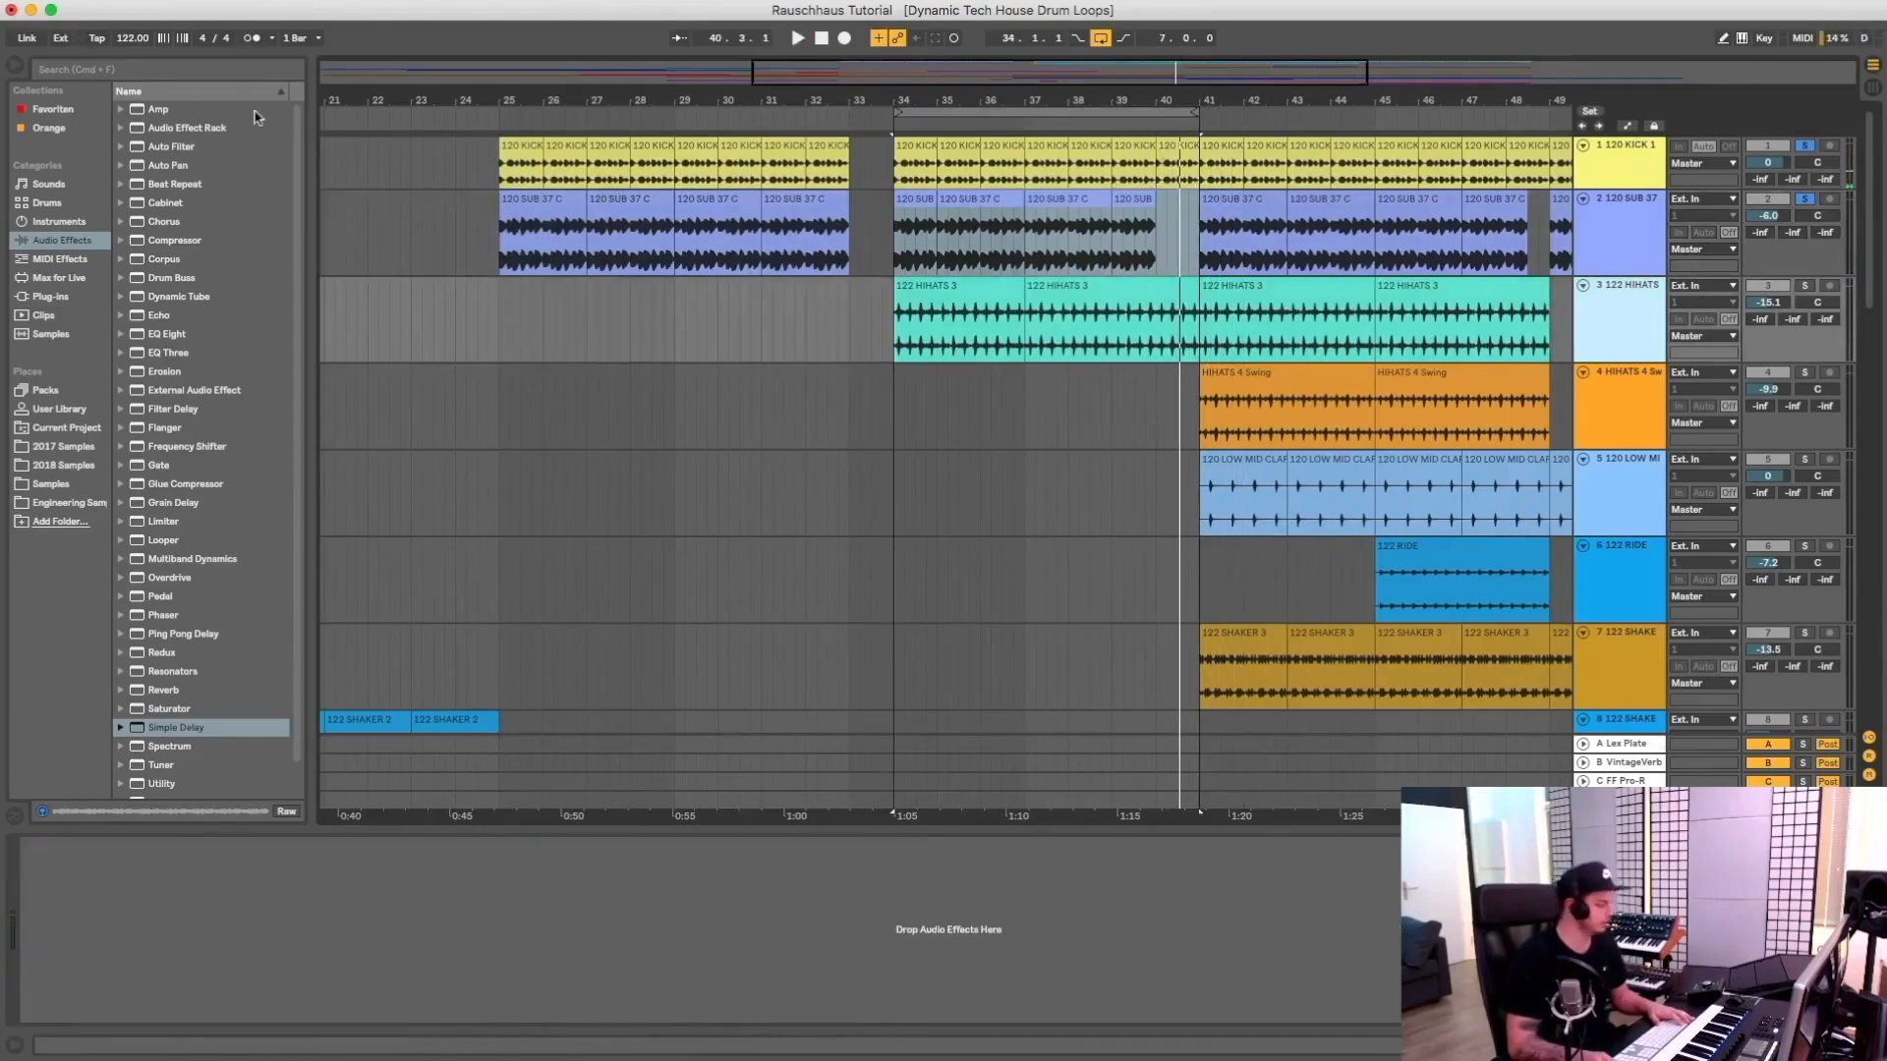
left_click(47, 506)
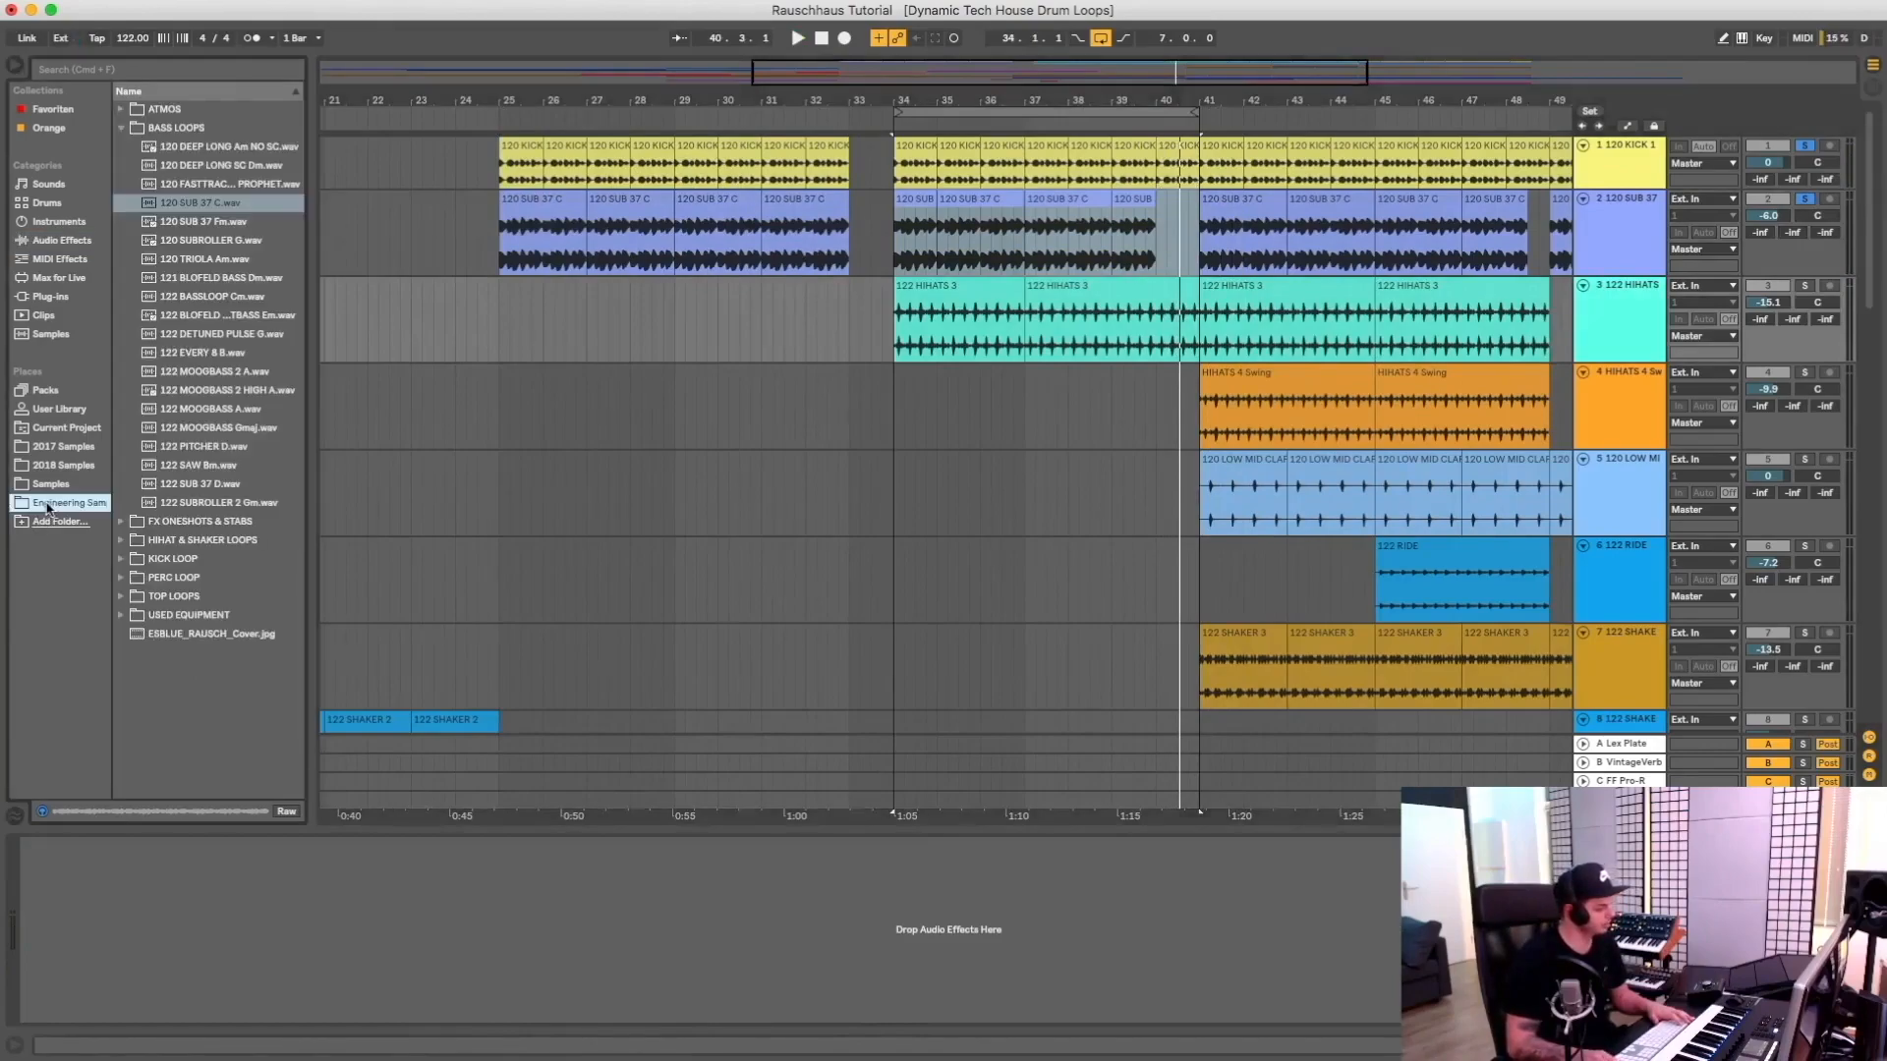
left_click(122, 128)
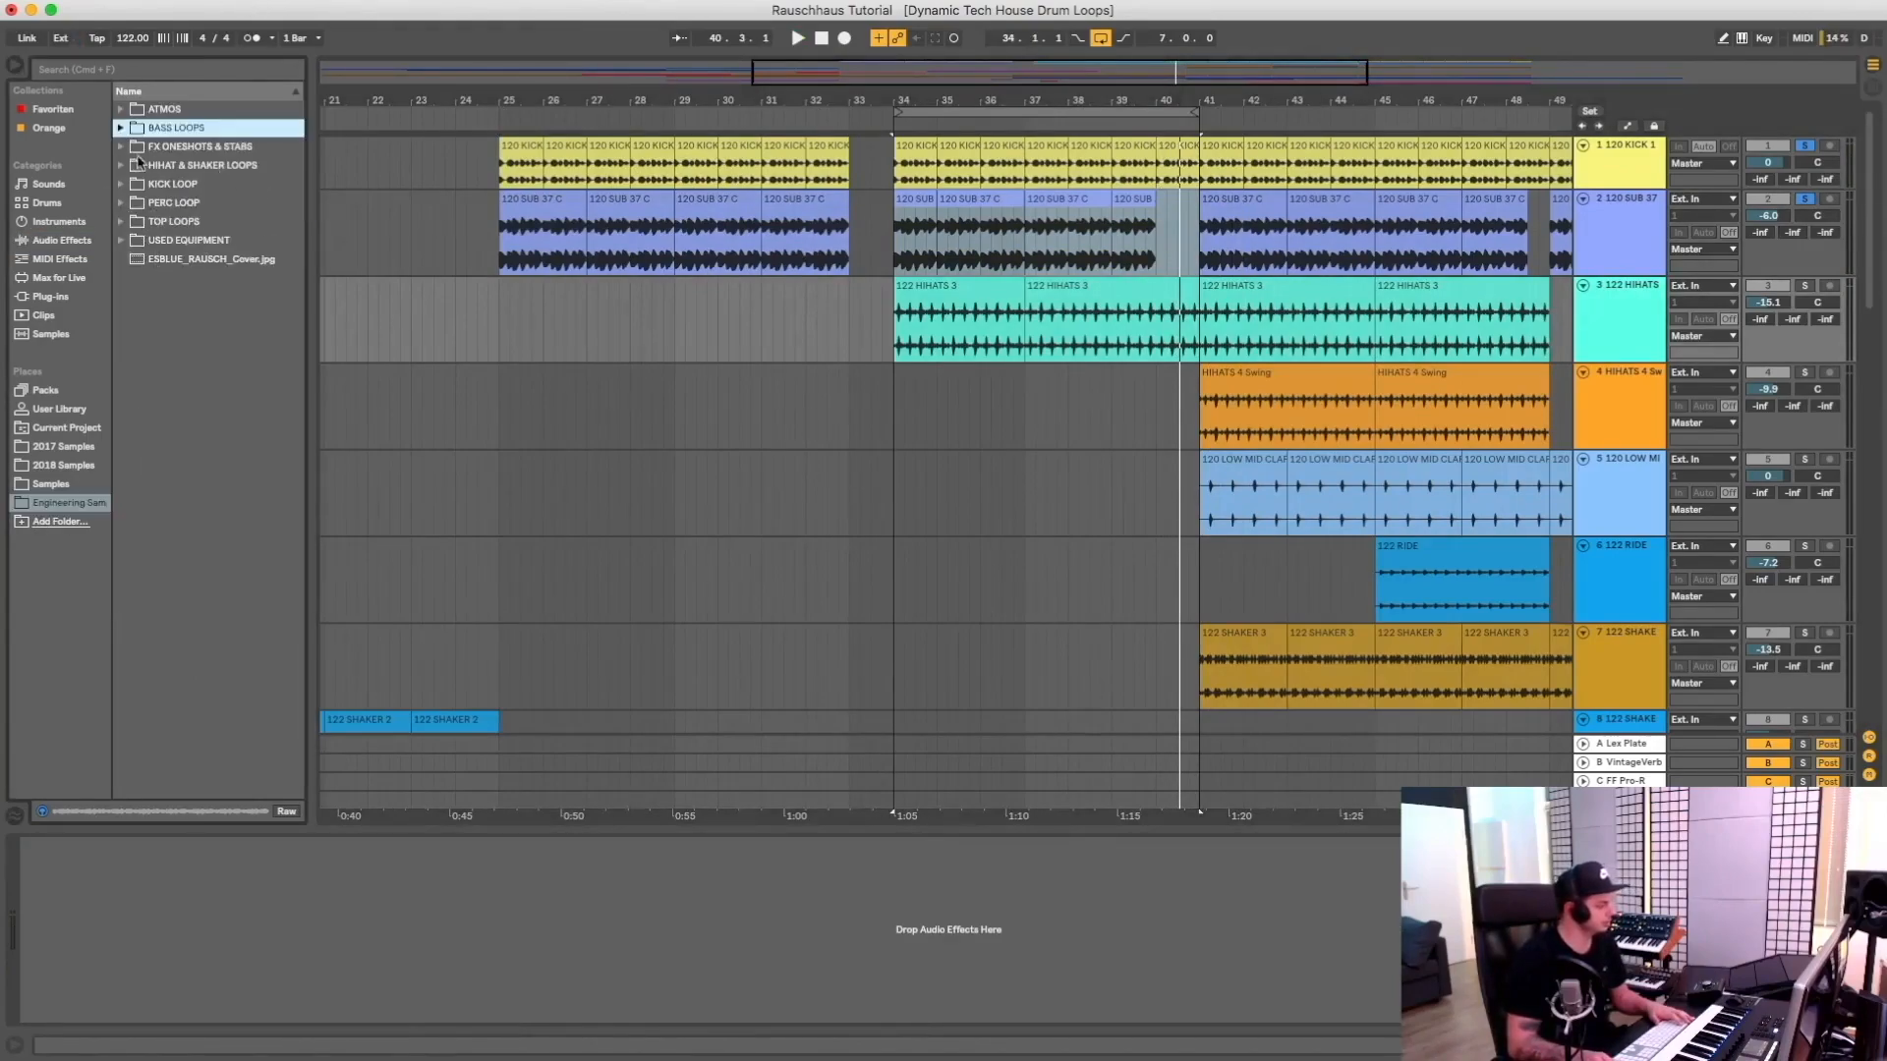
left_click(122, 166)
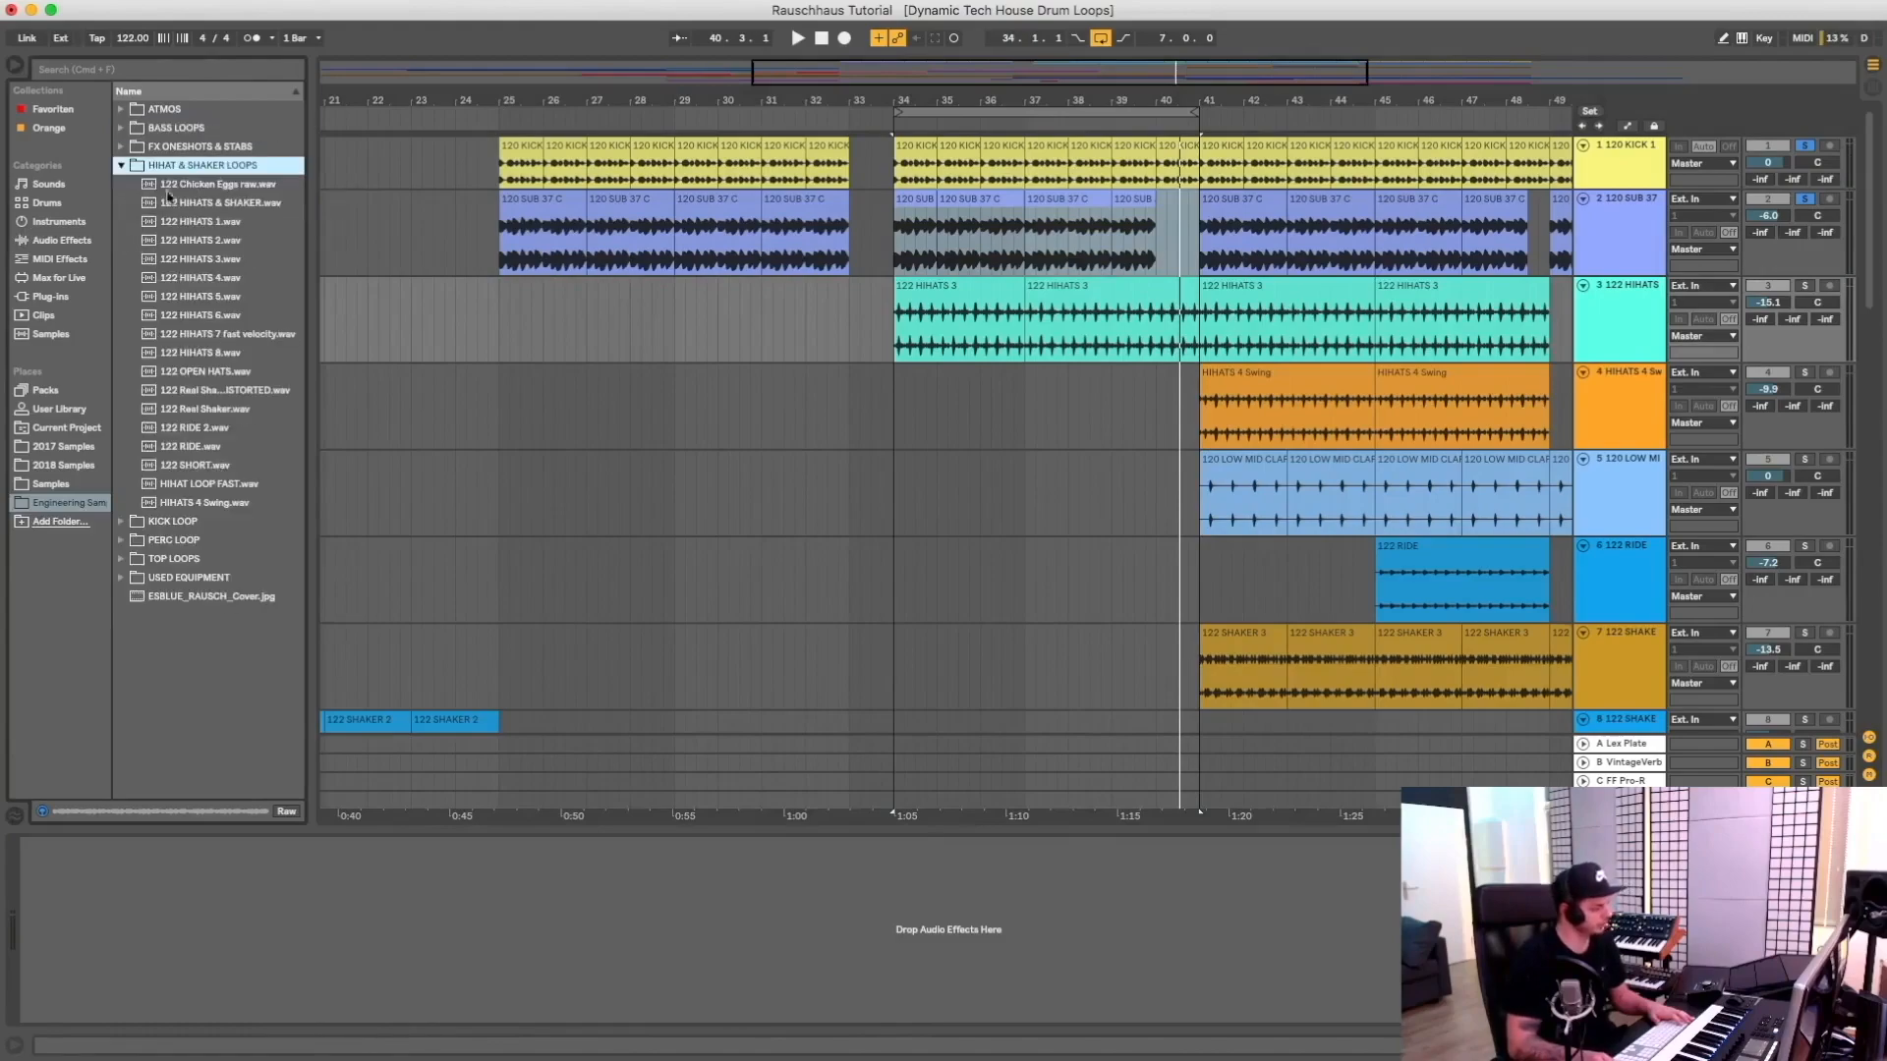
left_click(206, 262)
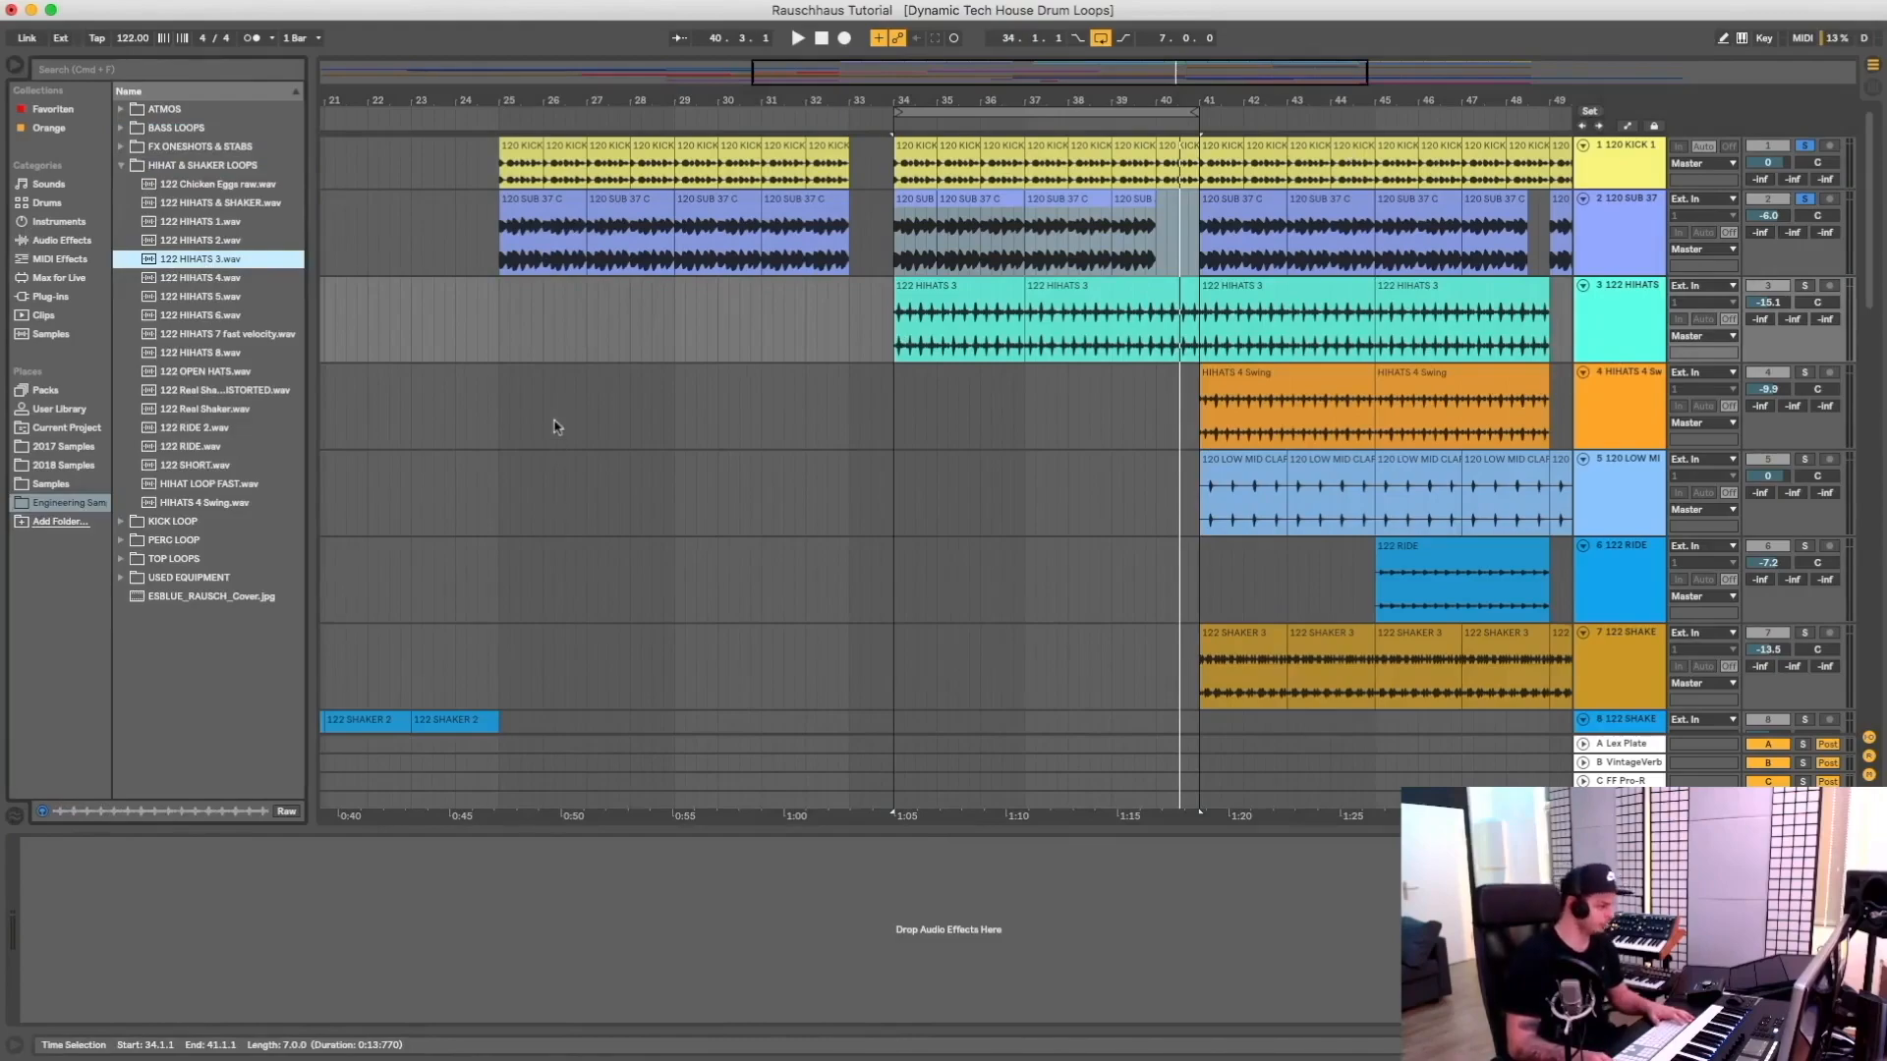
key("space")
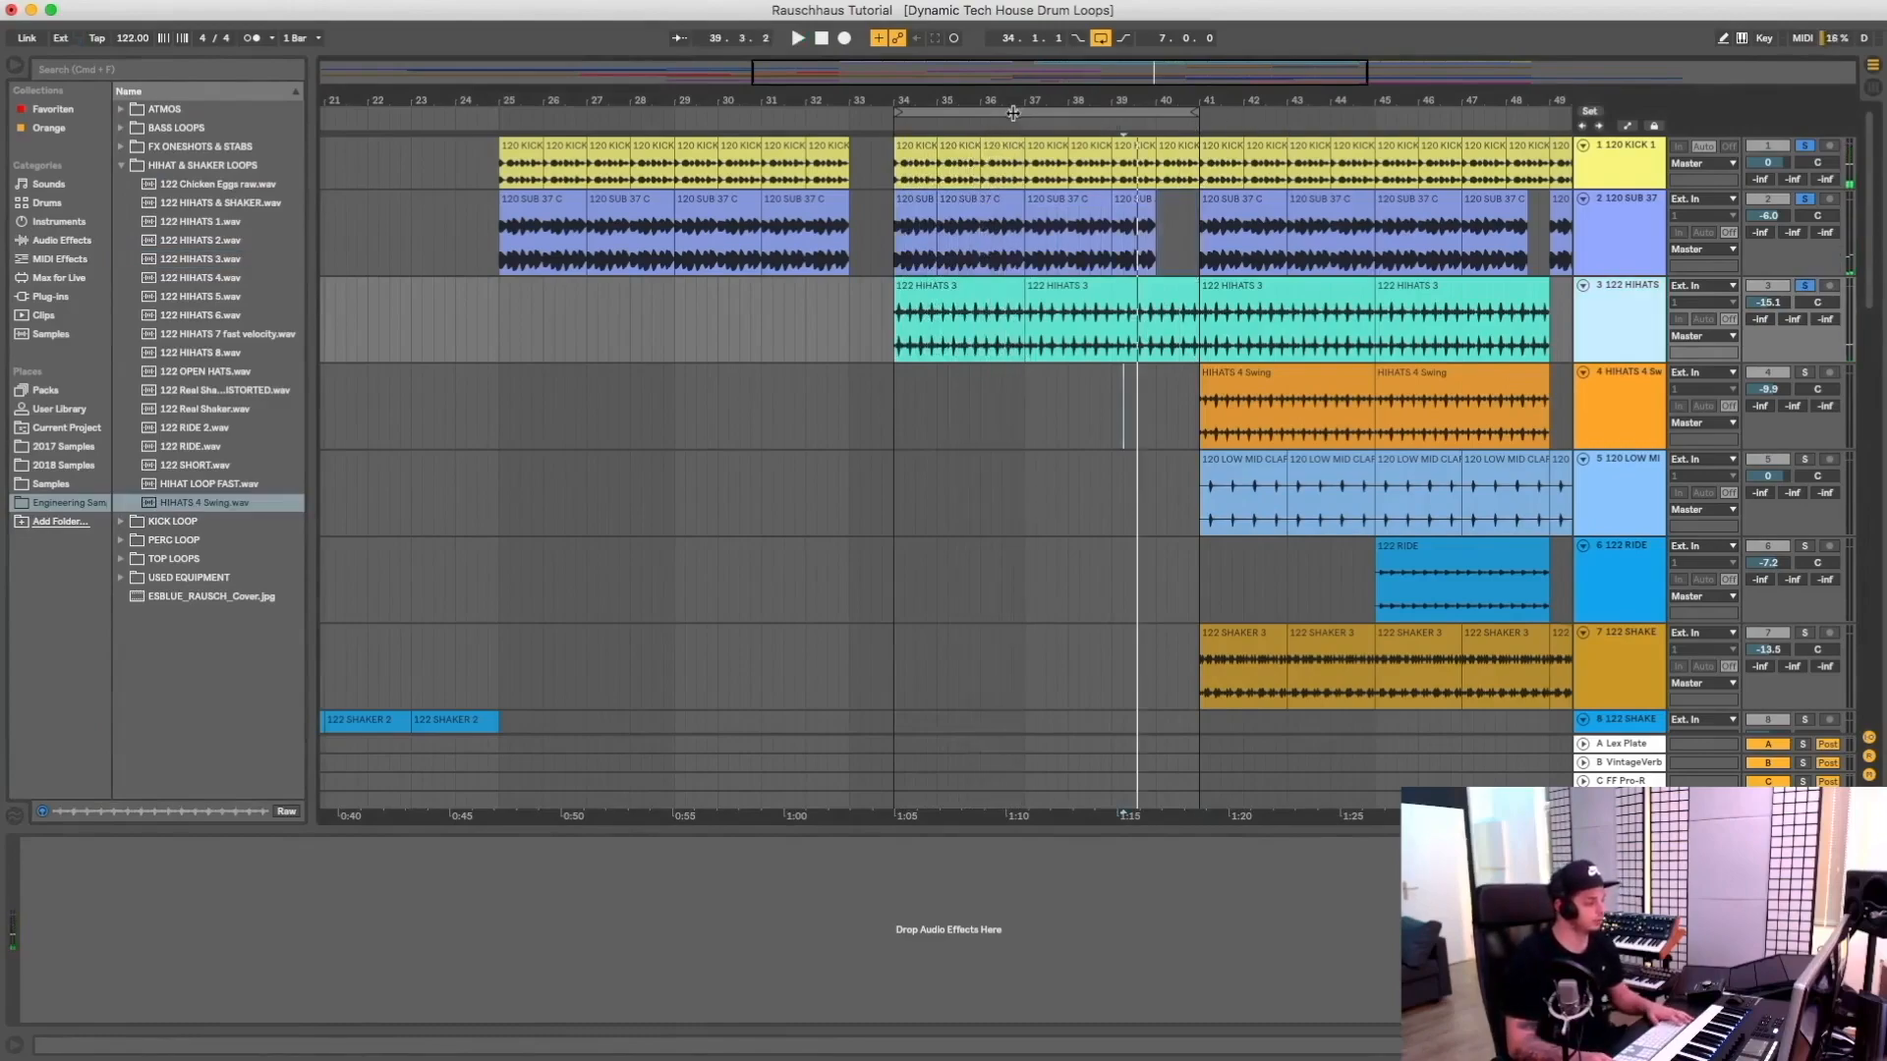
Move the seven-bar loop to start at bar 41 and preview HIHATS 4 Swing.wav
left_click_drag(1014, 113, 1326, 114)
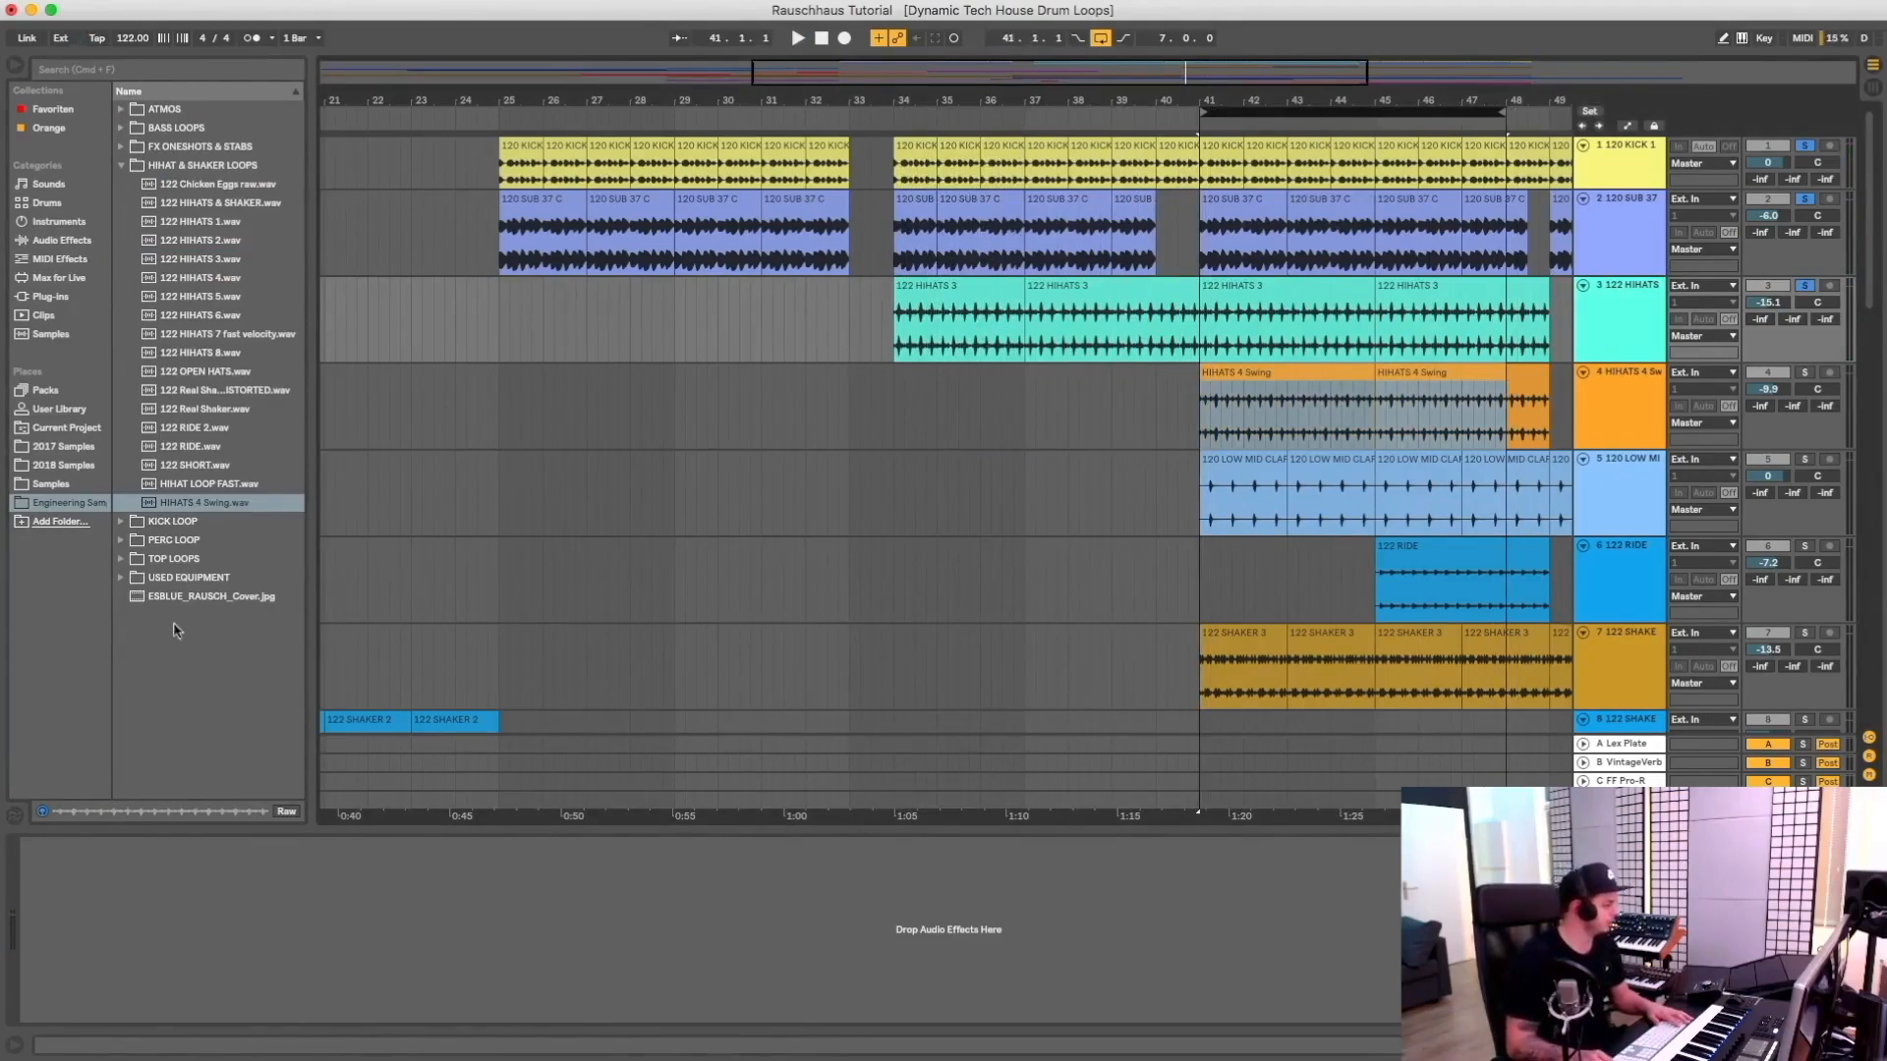
left_click(184, 507)
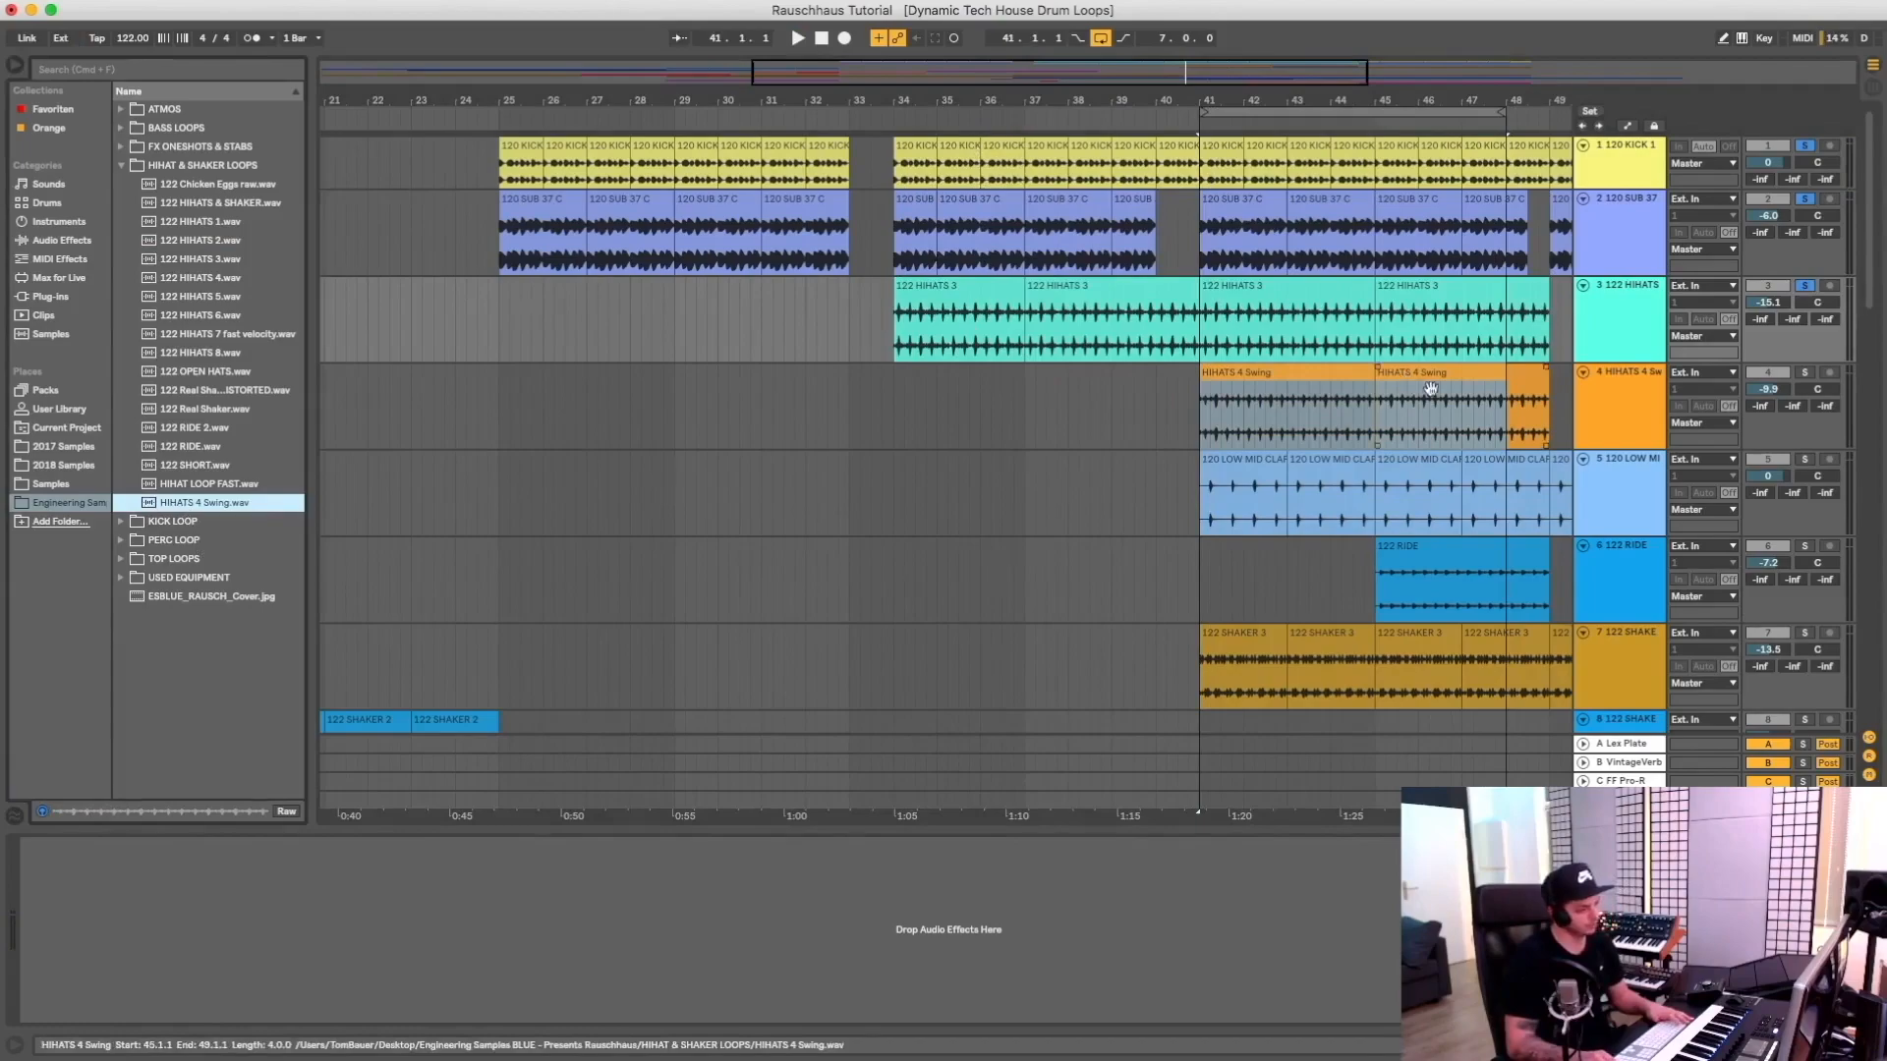
left_click(1804, 375)
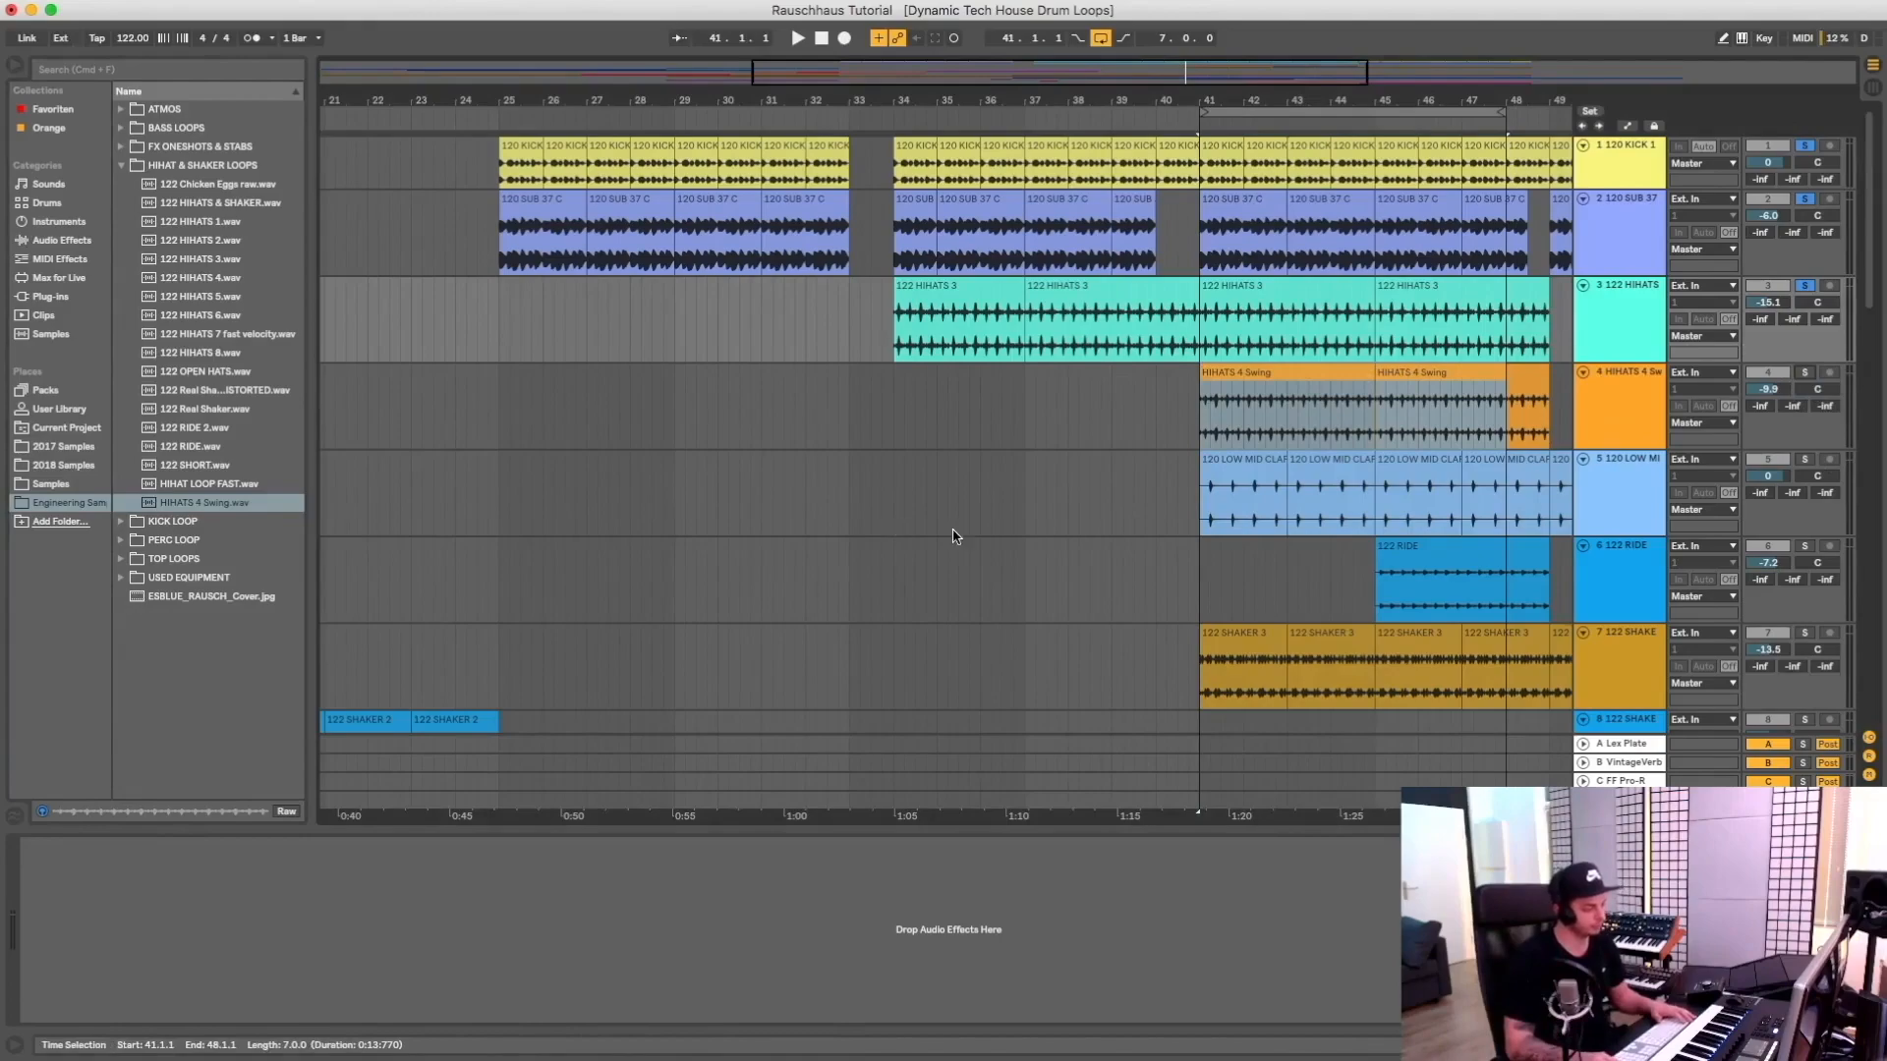
left_click(1222, 112)
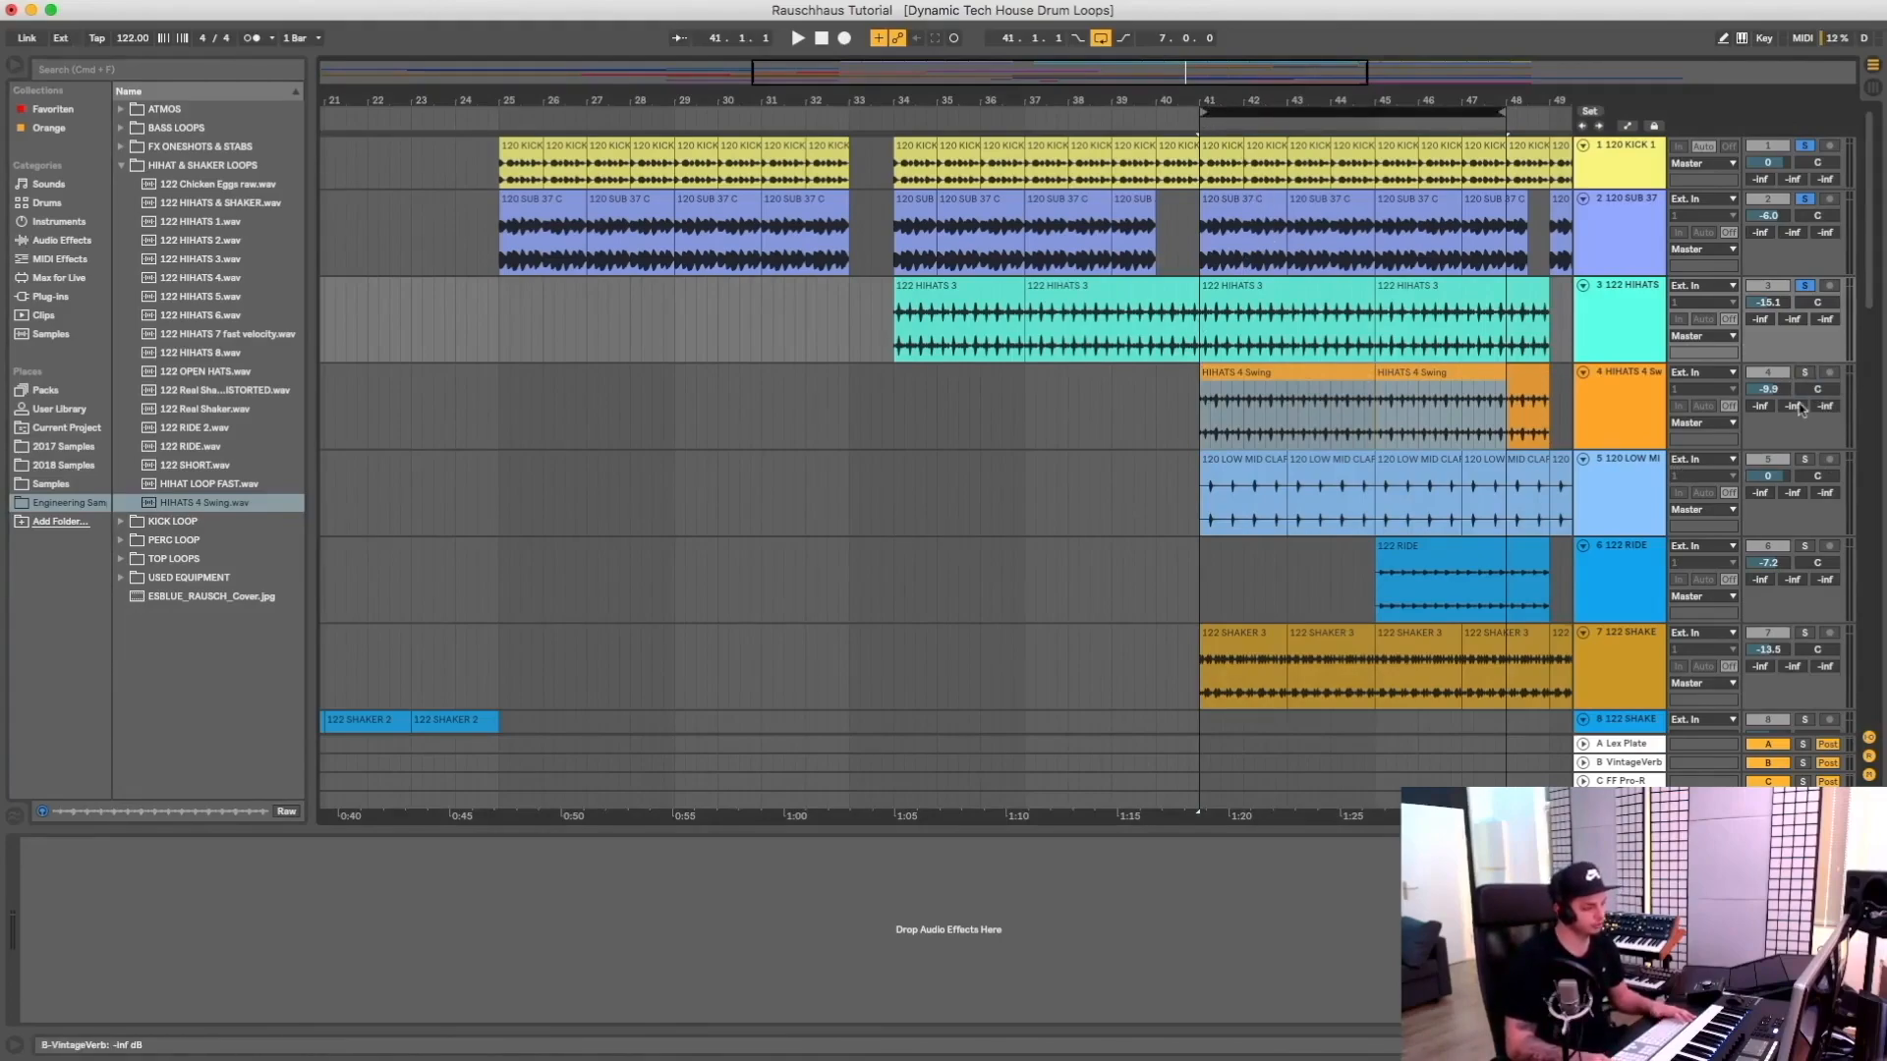
Play the loop and switch the HIHATS 4 Swing track's solo on and off to compare, leaving it soloed with the kick, sub and 122 HIHATS tracks
key("space")
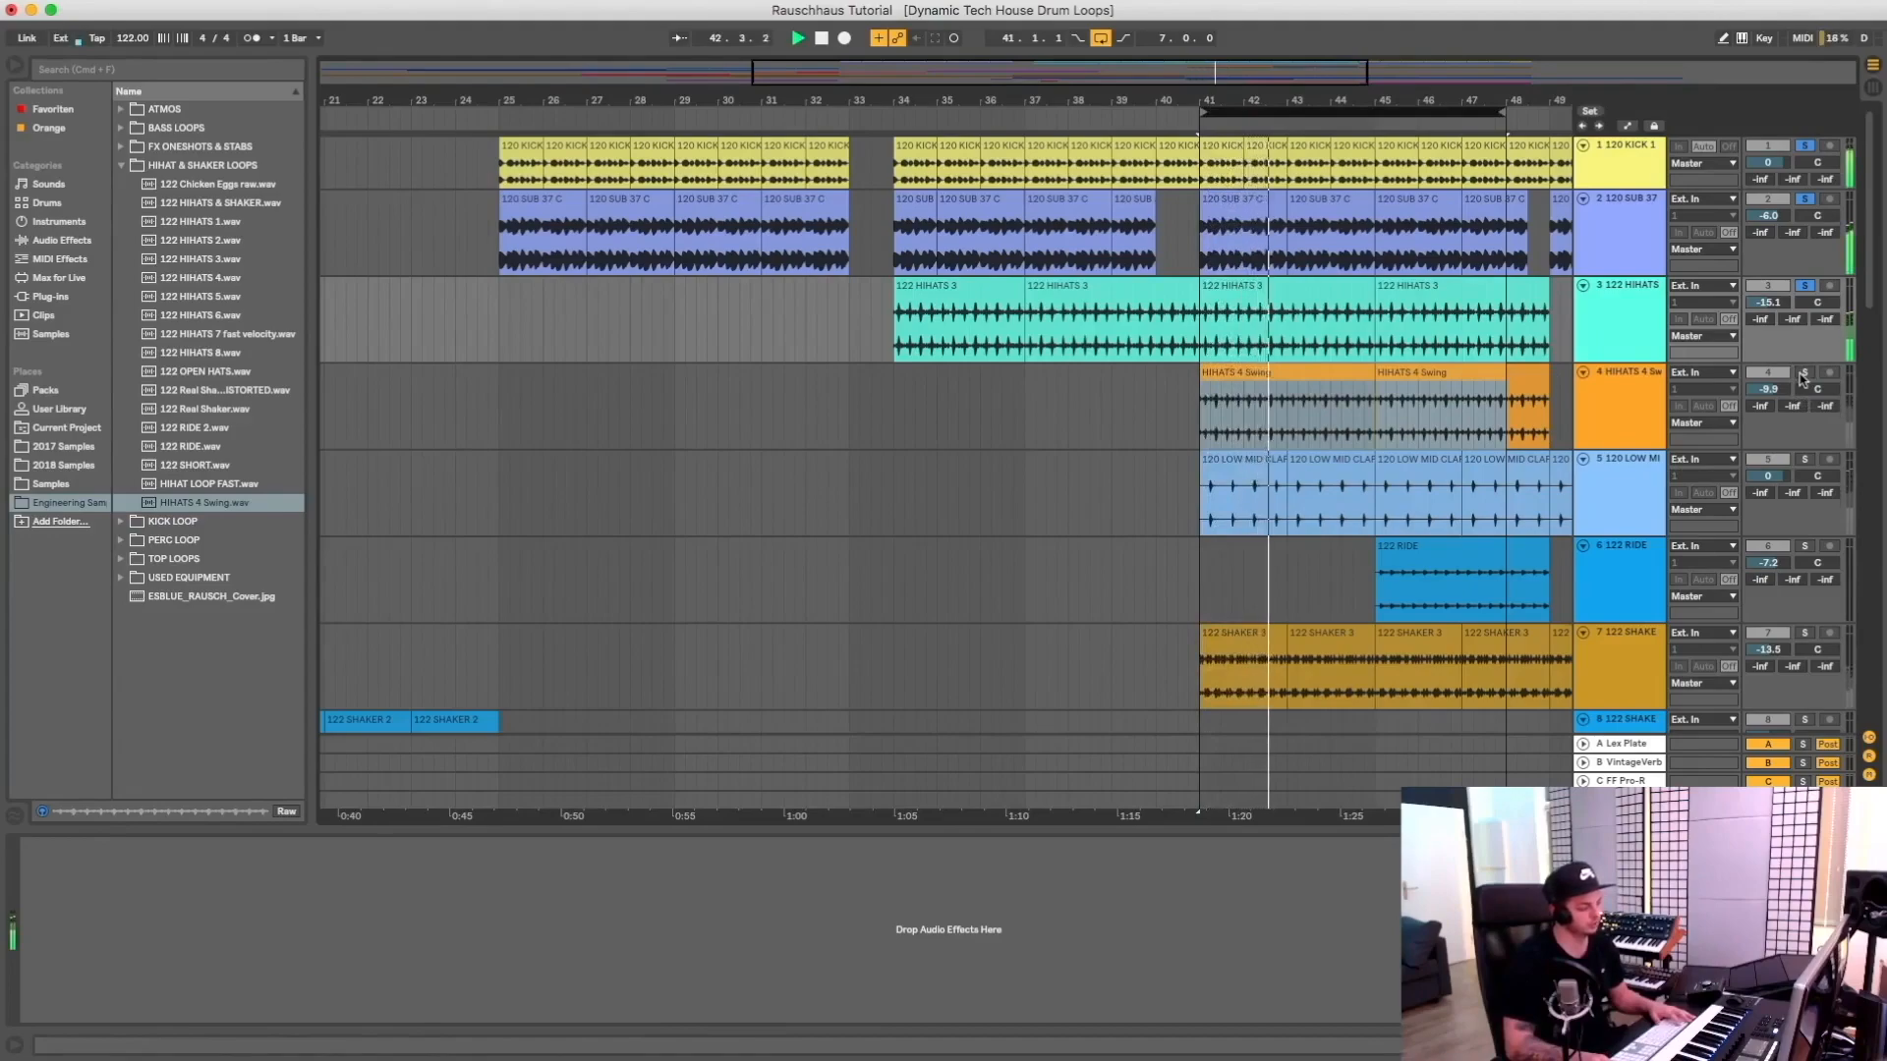
left_click(1804, 373)
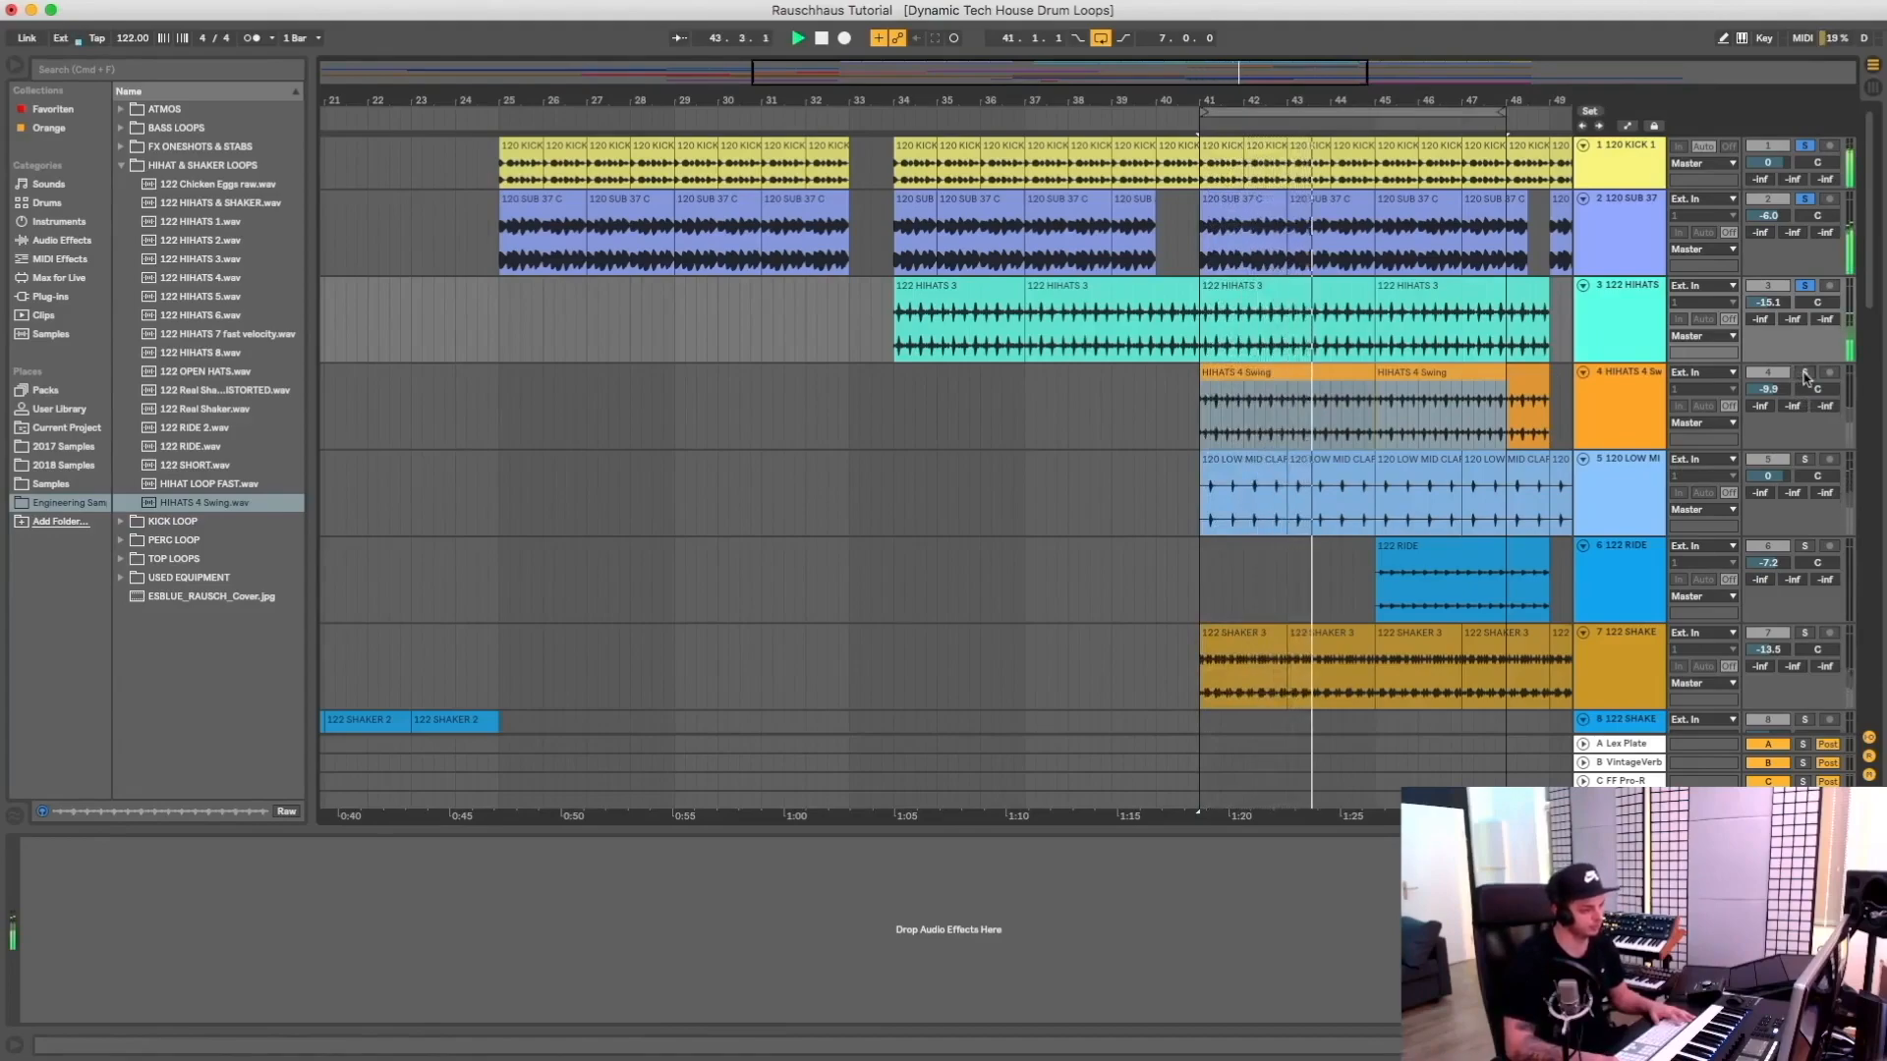
left_click(1804, 286, "super")
left_click(1805, 200, "super")
left_click(1805, 147, "super")
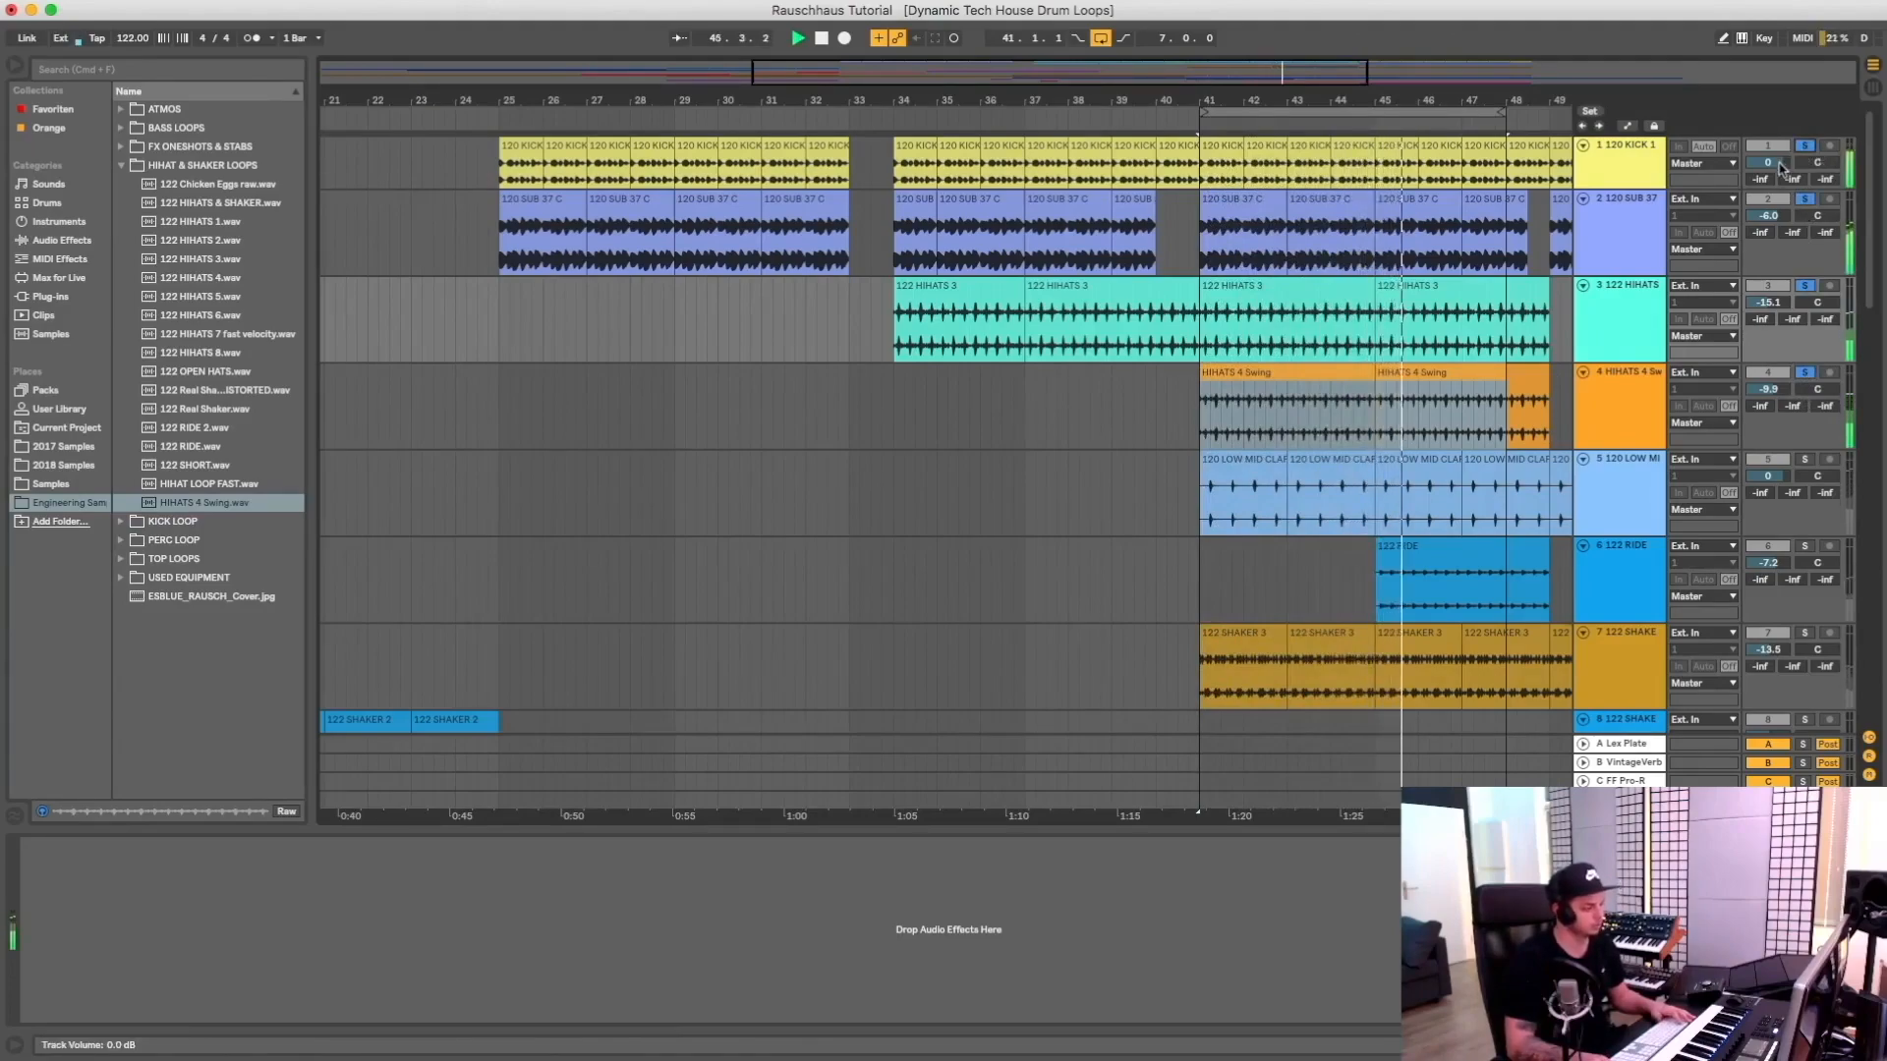
left_click(1805, 373, "super")
left_click(1805, 374, "super")
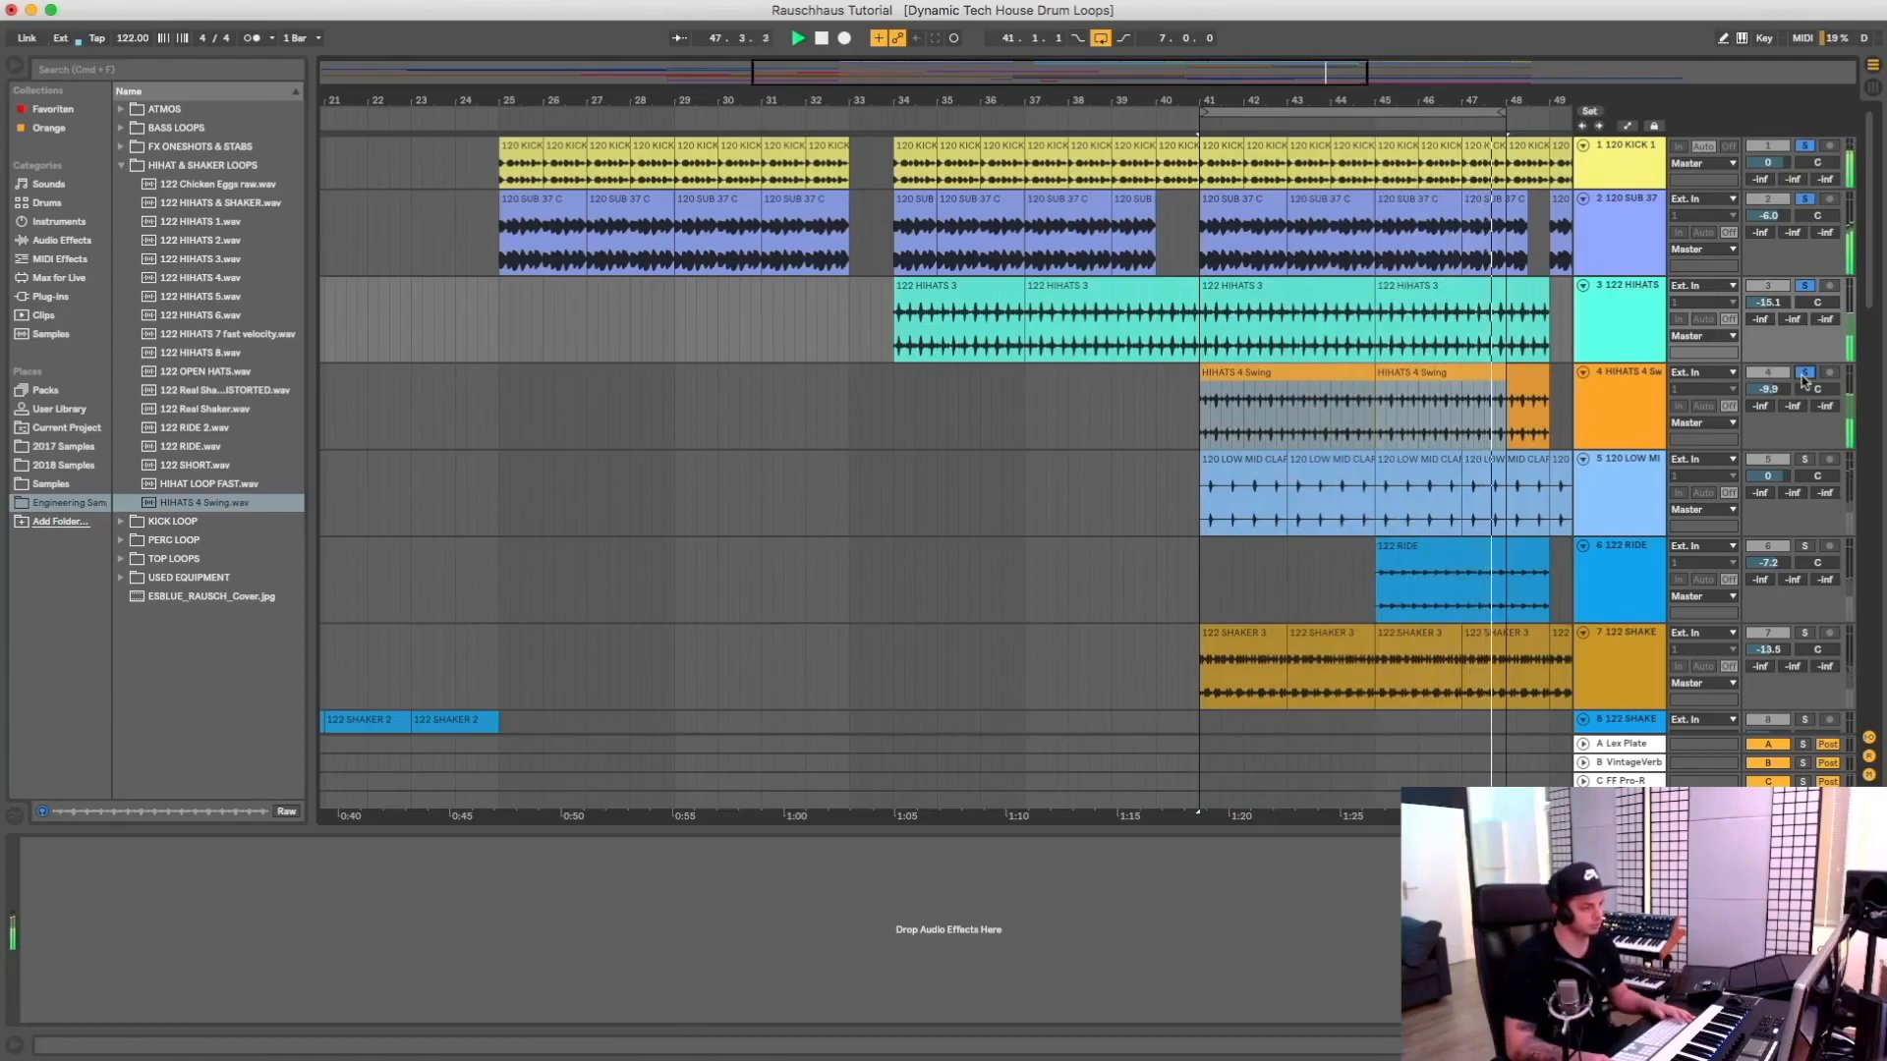
left_click(1805, 374, "super")
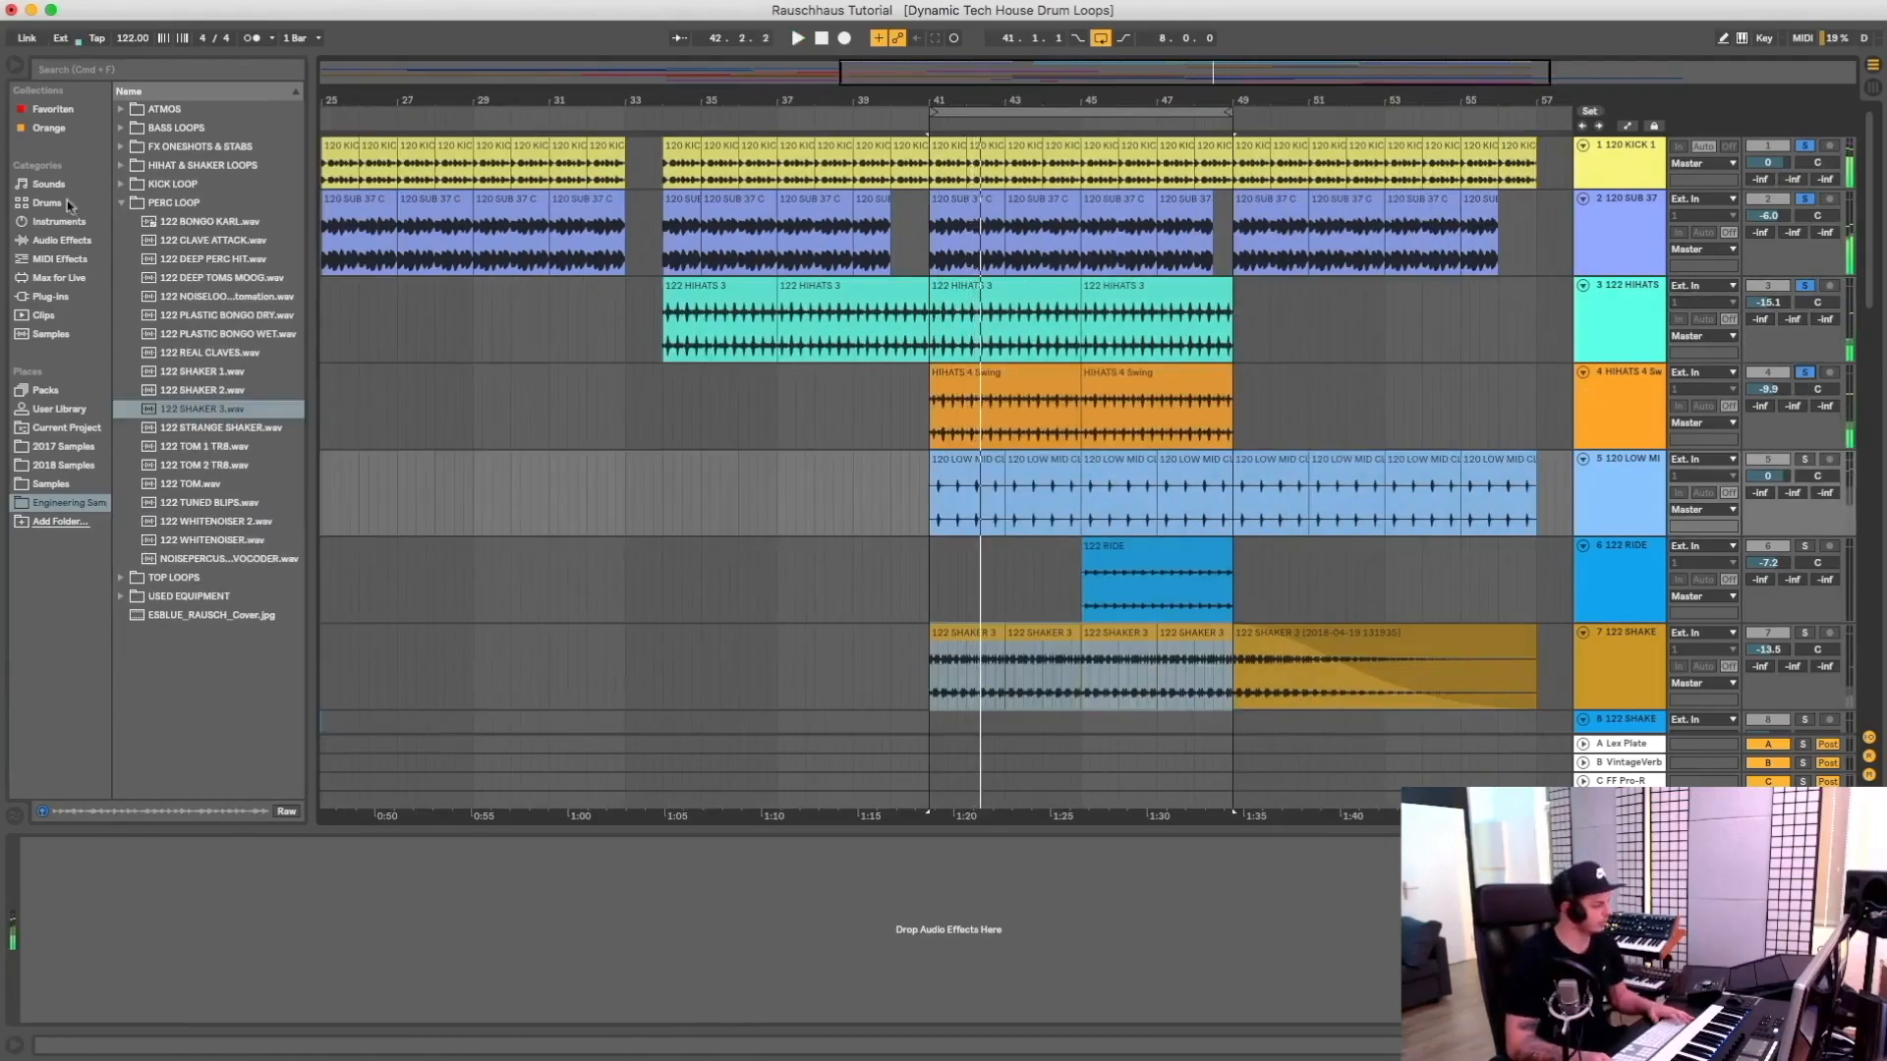
Show the pack's collapsed loop folders and select the kick, sub and both hi-hat tracks together
left_click(122, 203)
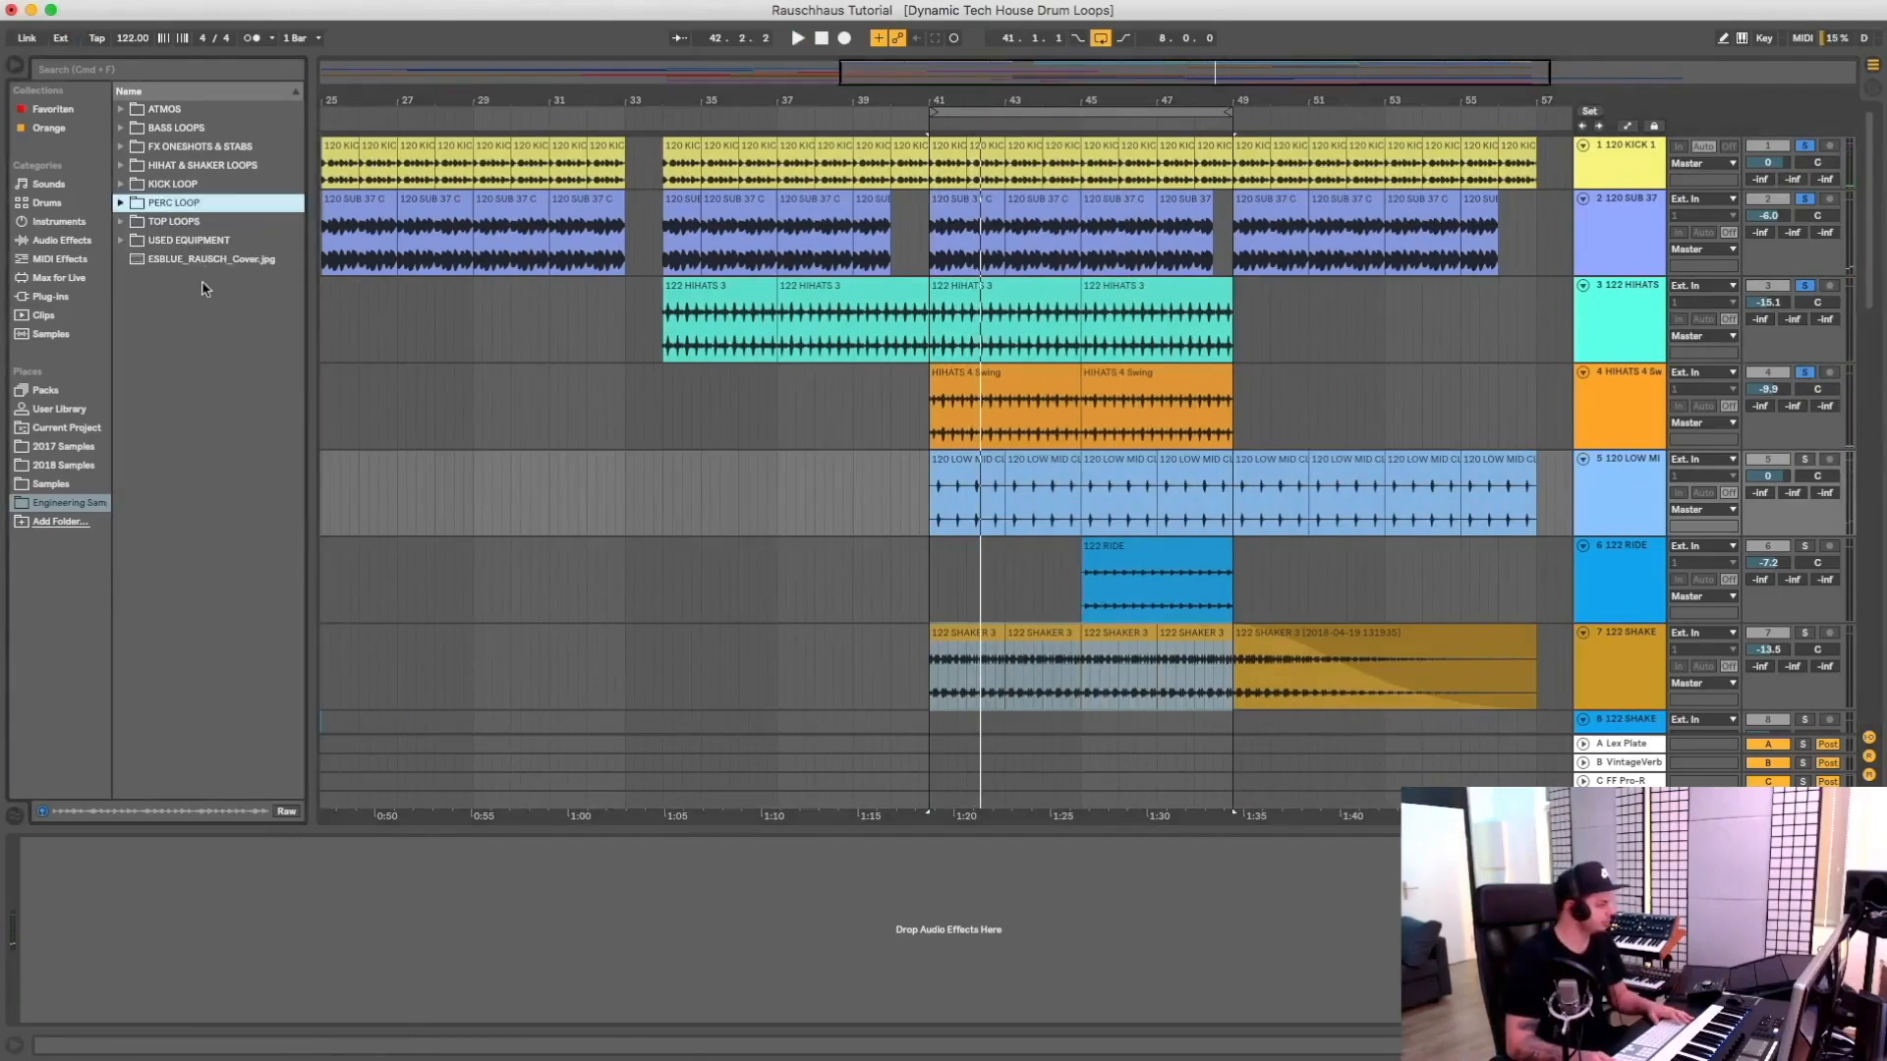
left_click(168, 227)
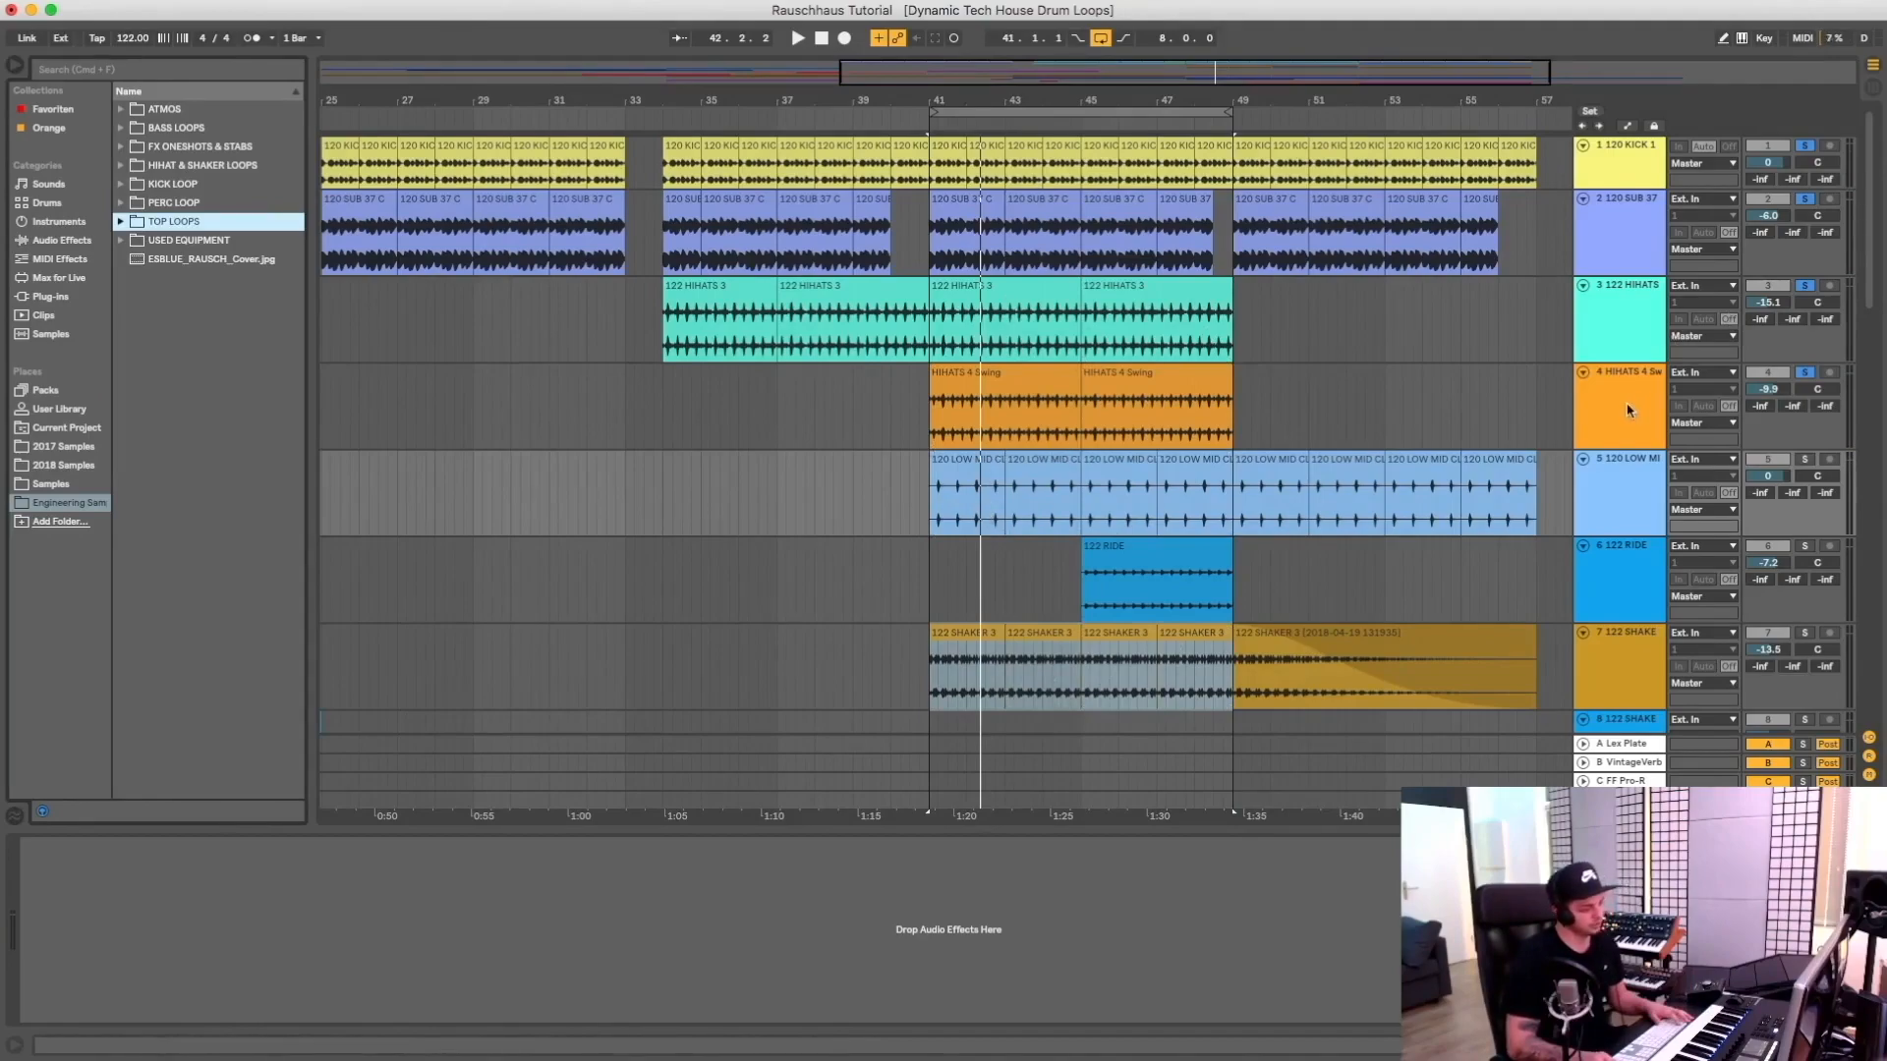
left_click(1634, 168)
left_click(1661, 423, "shift")
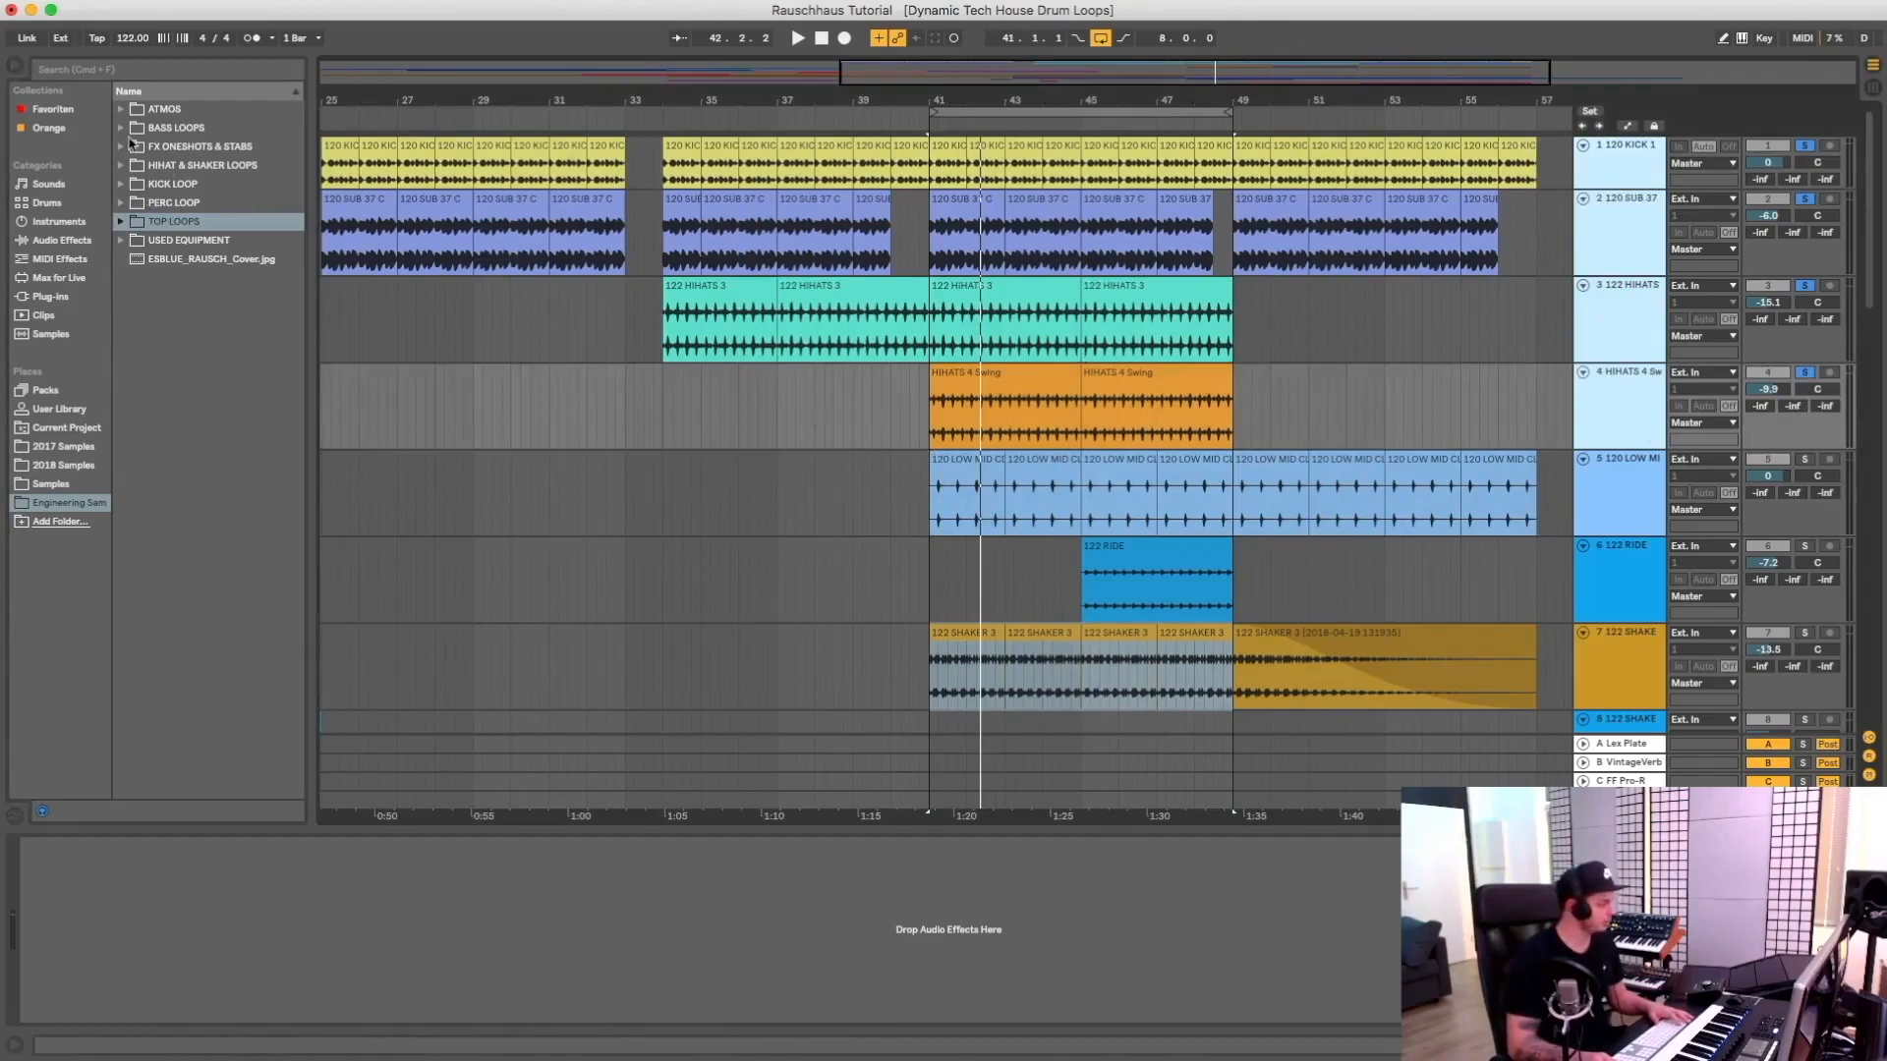
Preview the clap loops in the TOP LOOPS folder from 120 CLAP 2.wav through 120 LOW MID CLAP 2.wav
left_click(123, 204)
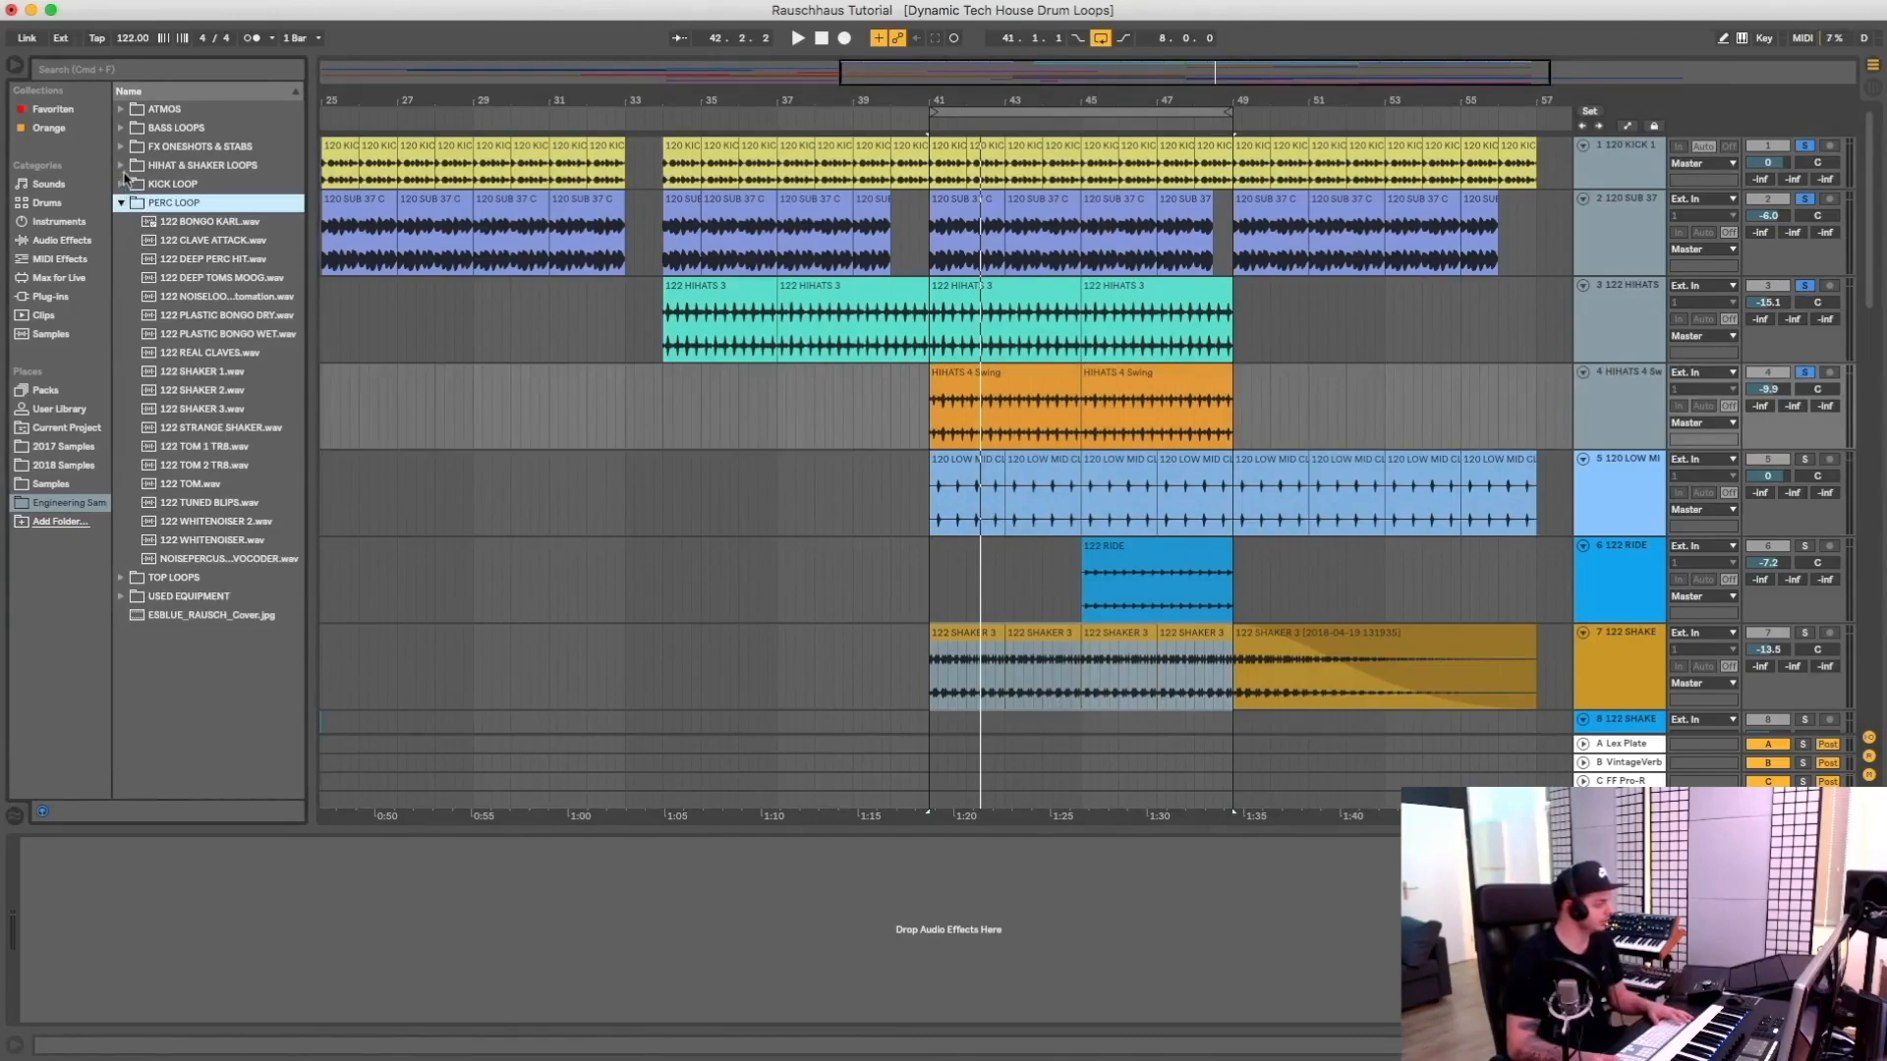
left_click(121, 578)
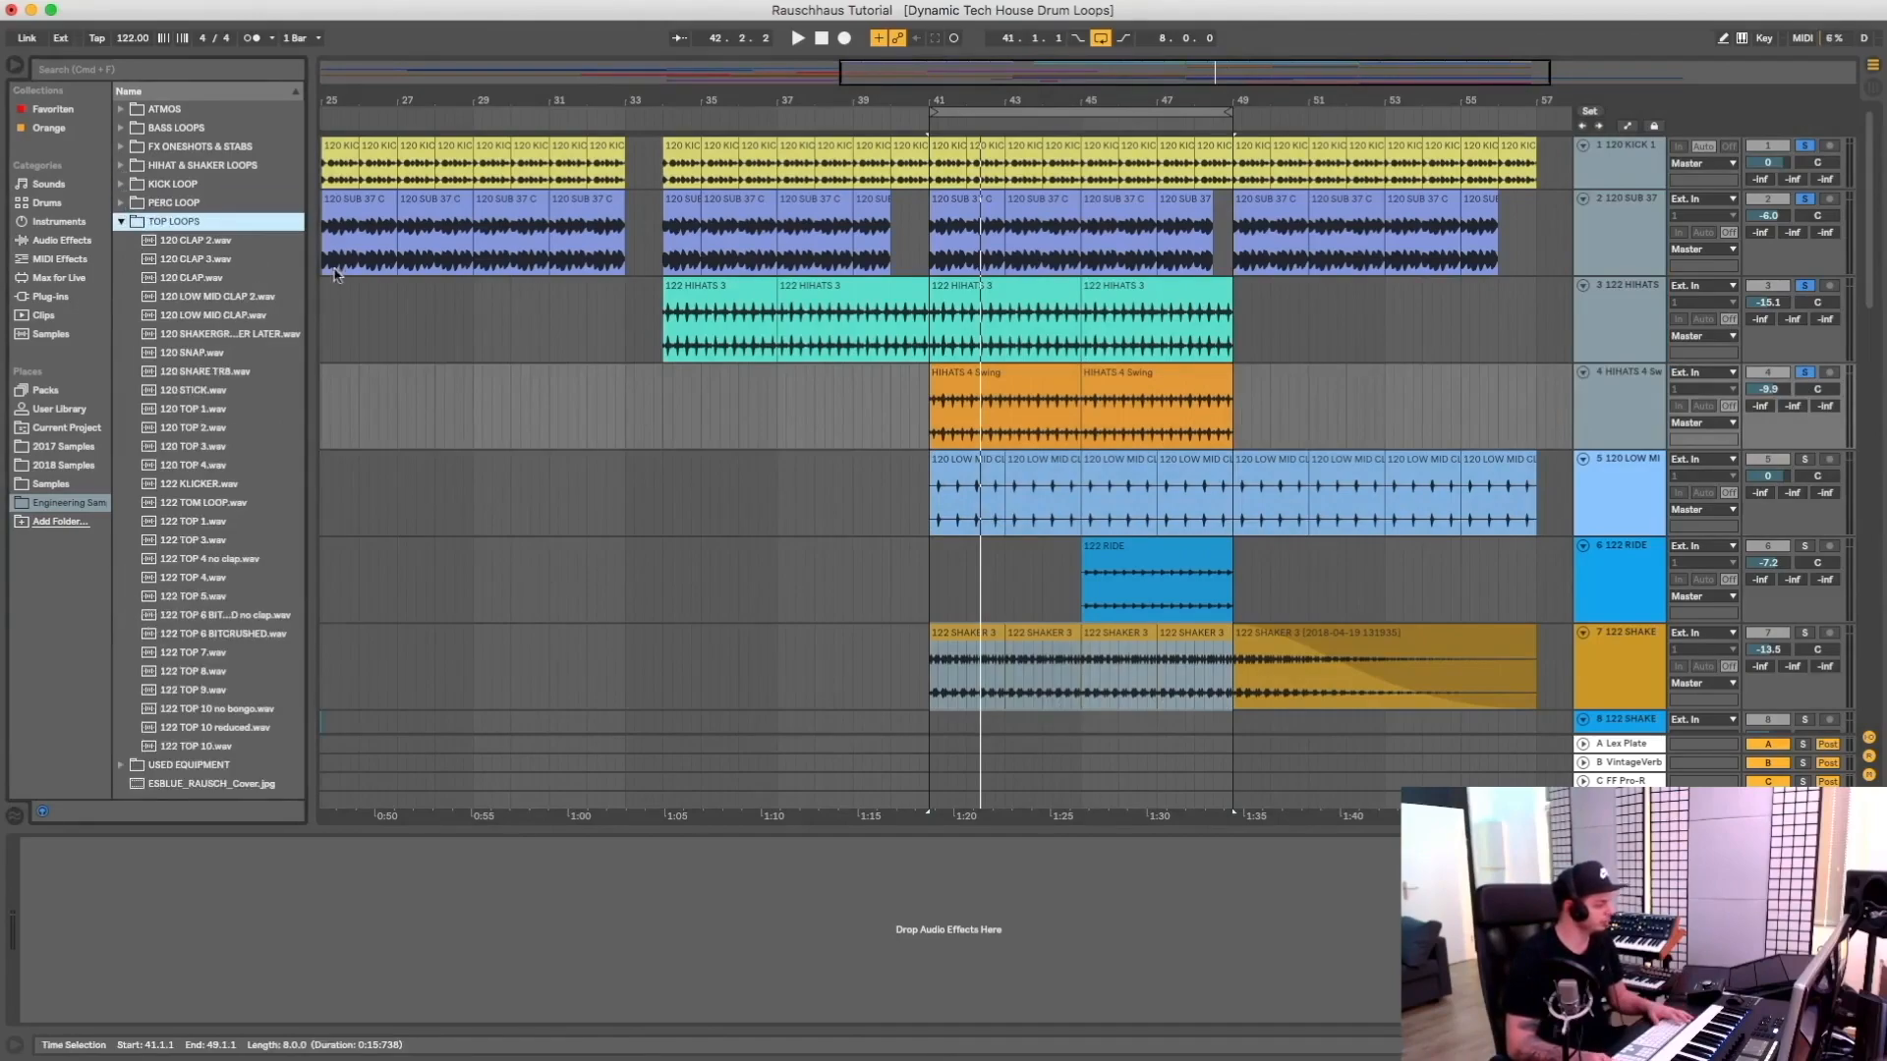
key("Down")
key("Down")
key("Down")
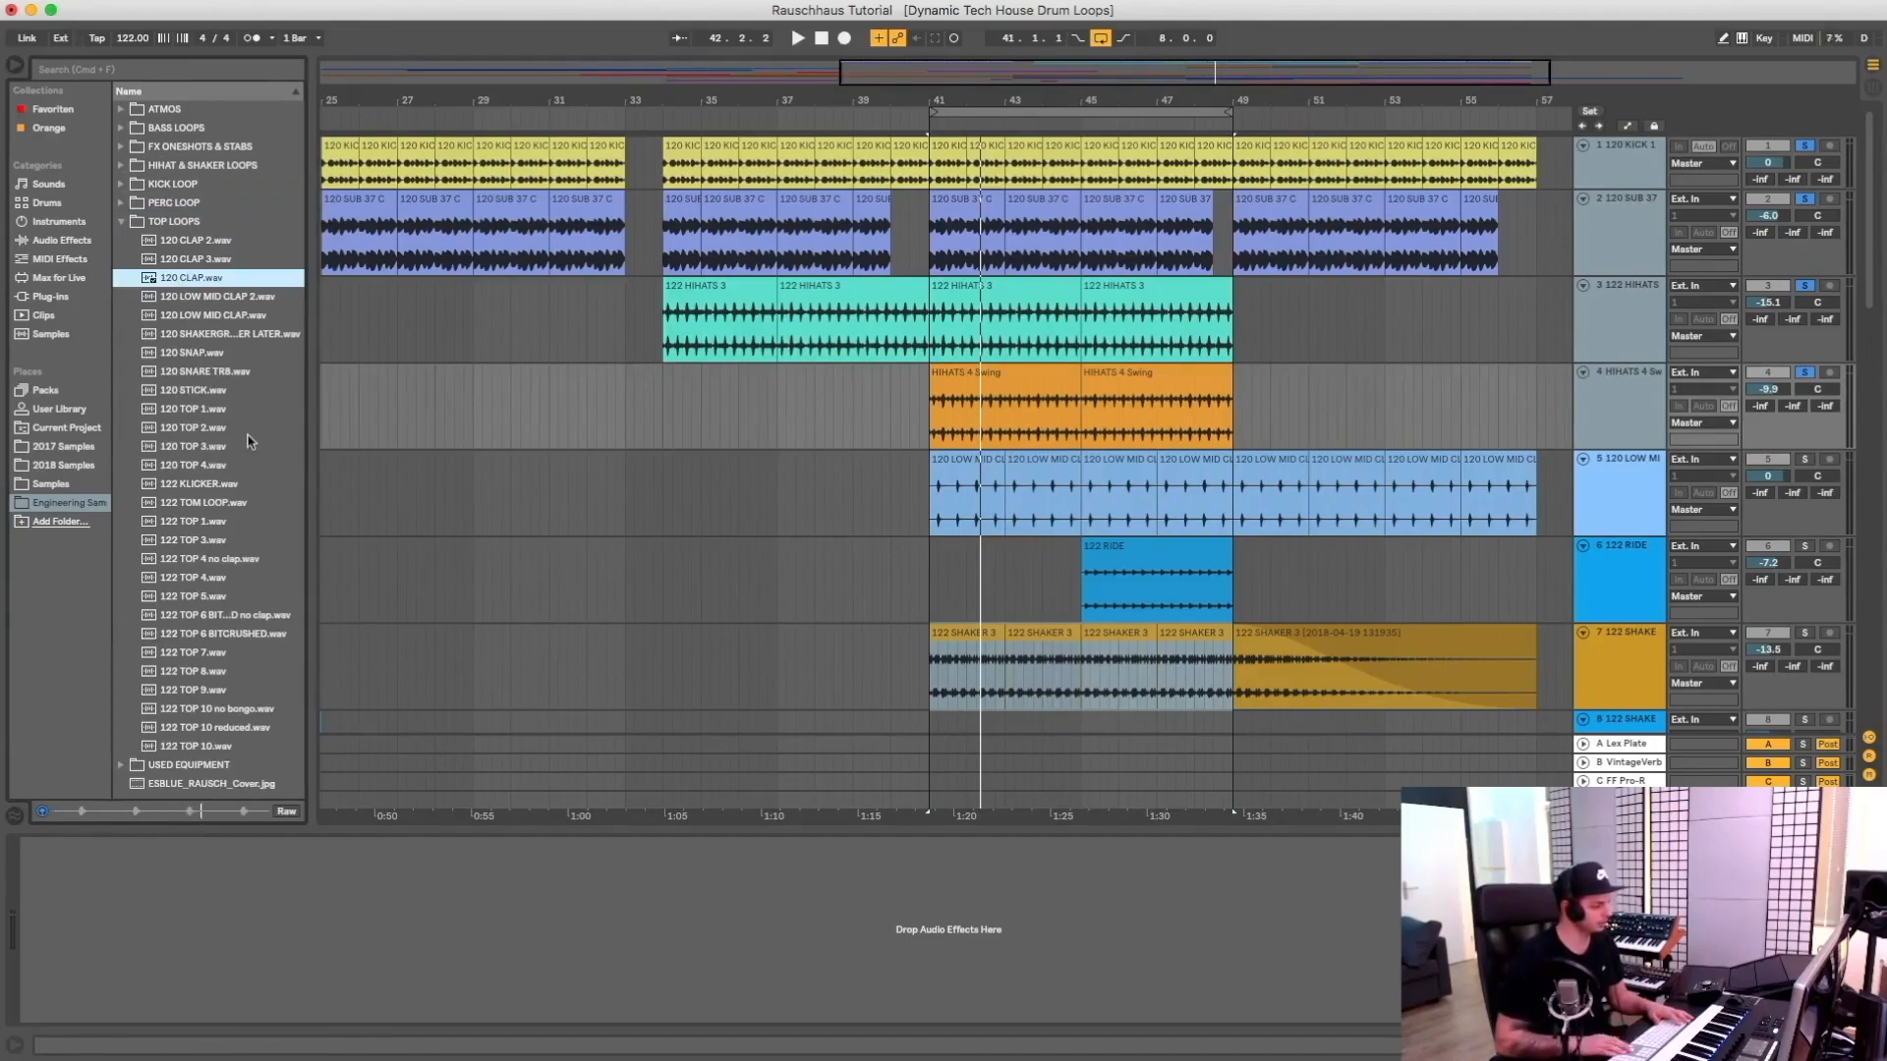
key("Down")
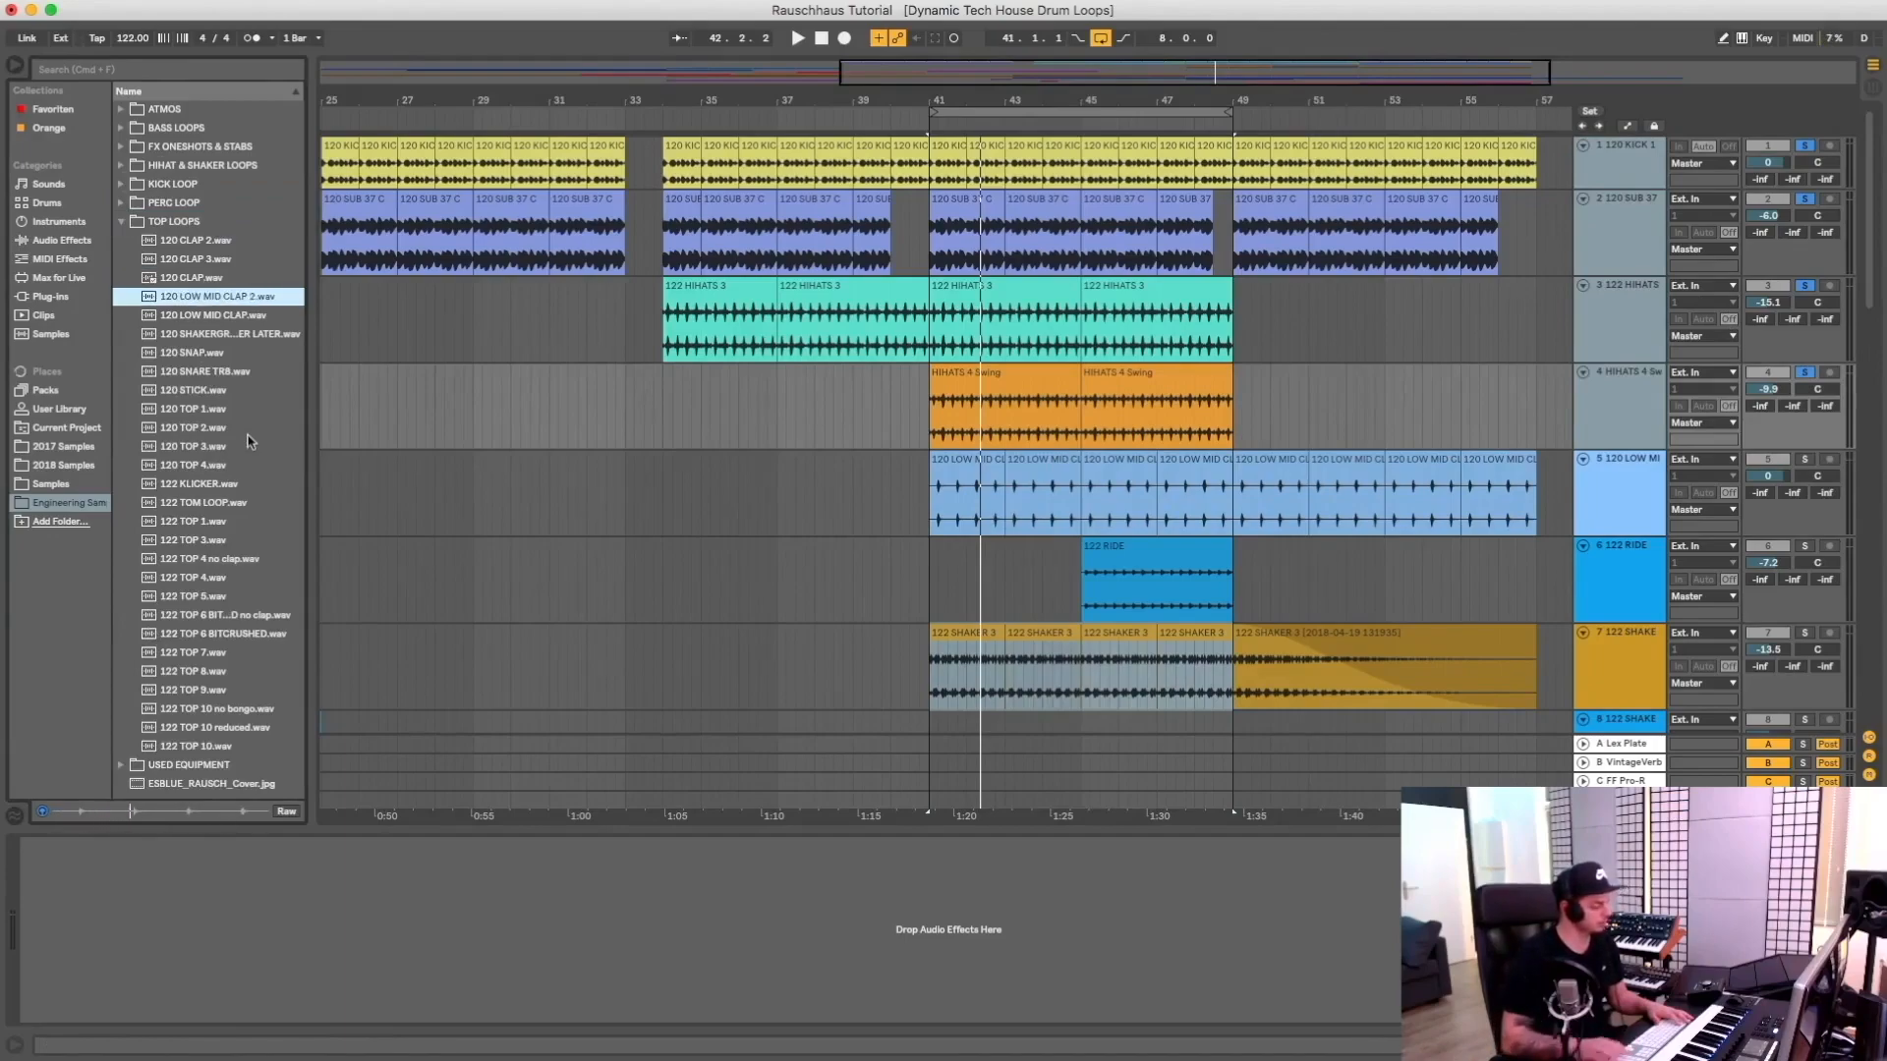
left_click_drag(944, 96, 944, 179)
left_click(236, 295)
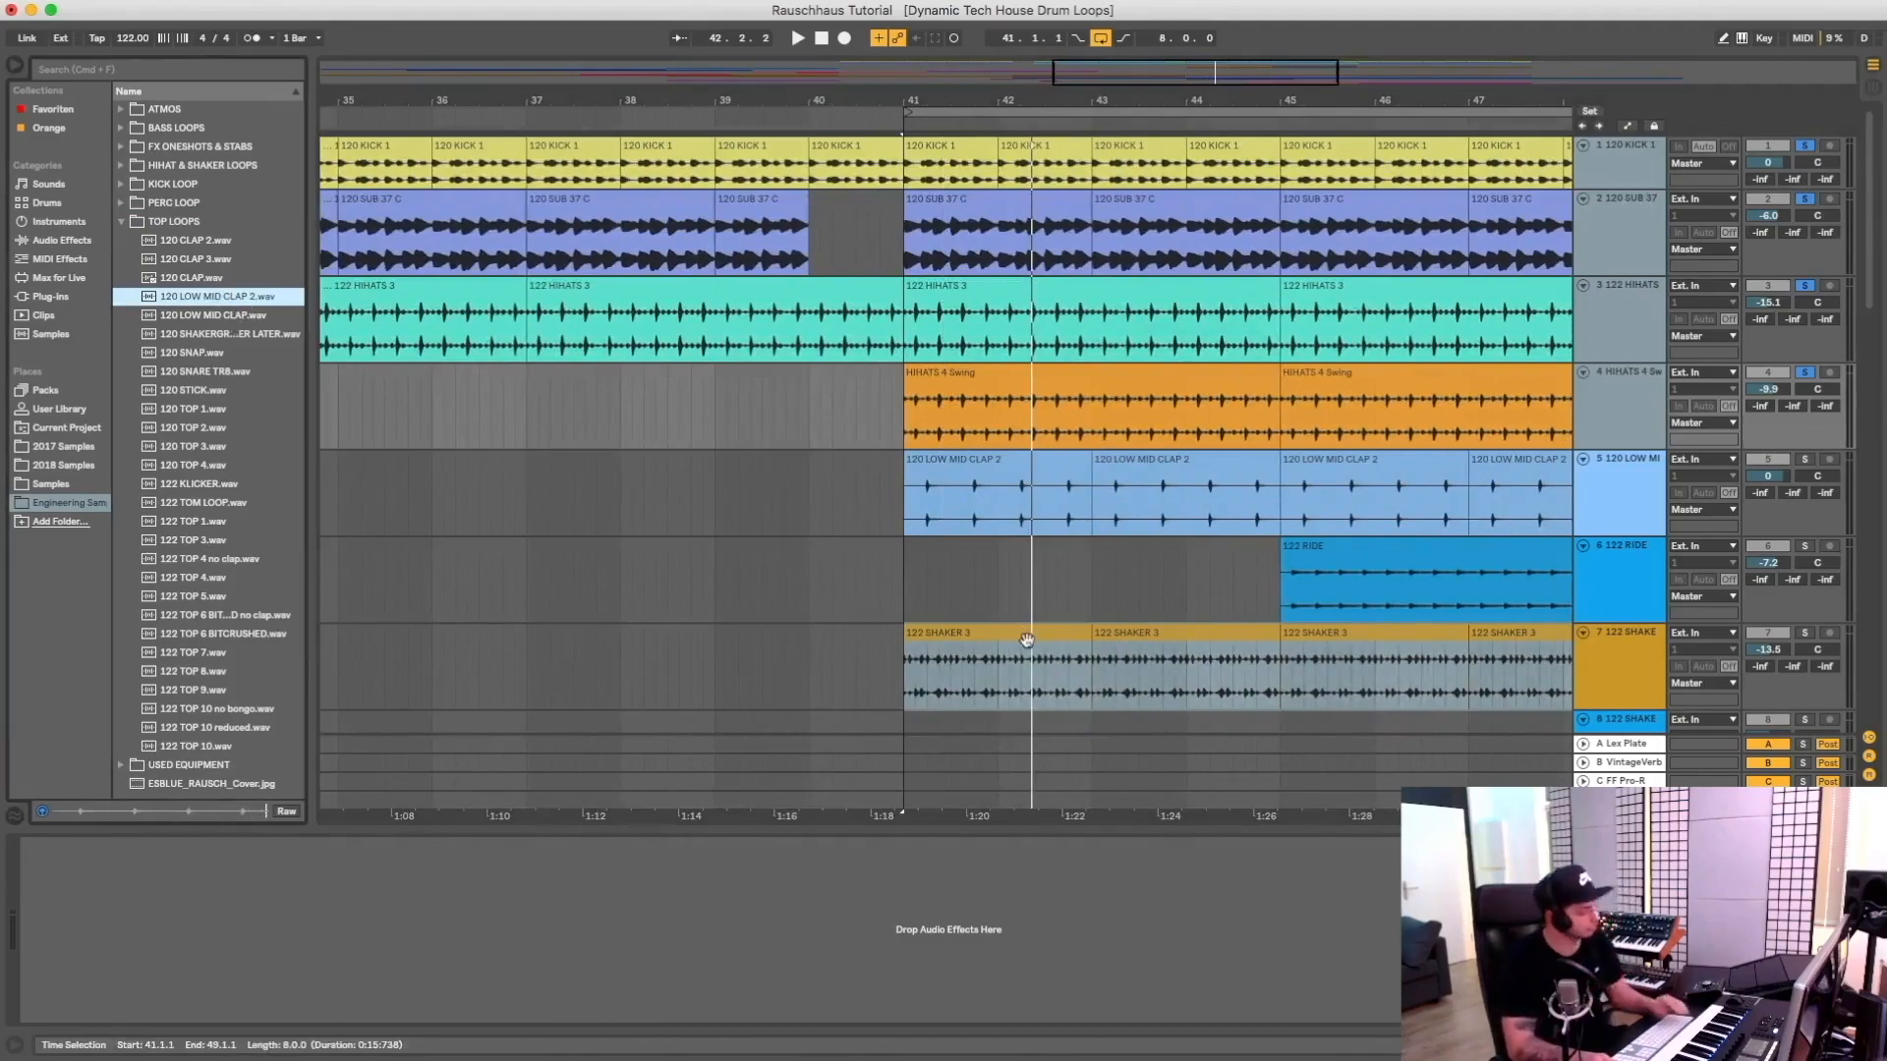
Solo the 120 LOW MID CLAP 2 track and play from bar 41, switching its solo off and back on to compare
left_click(1806, 459)
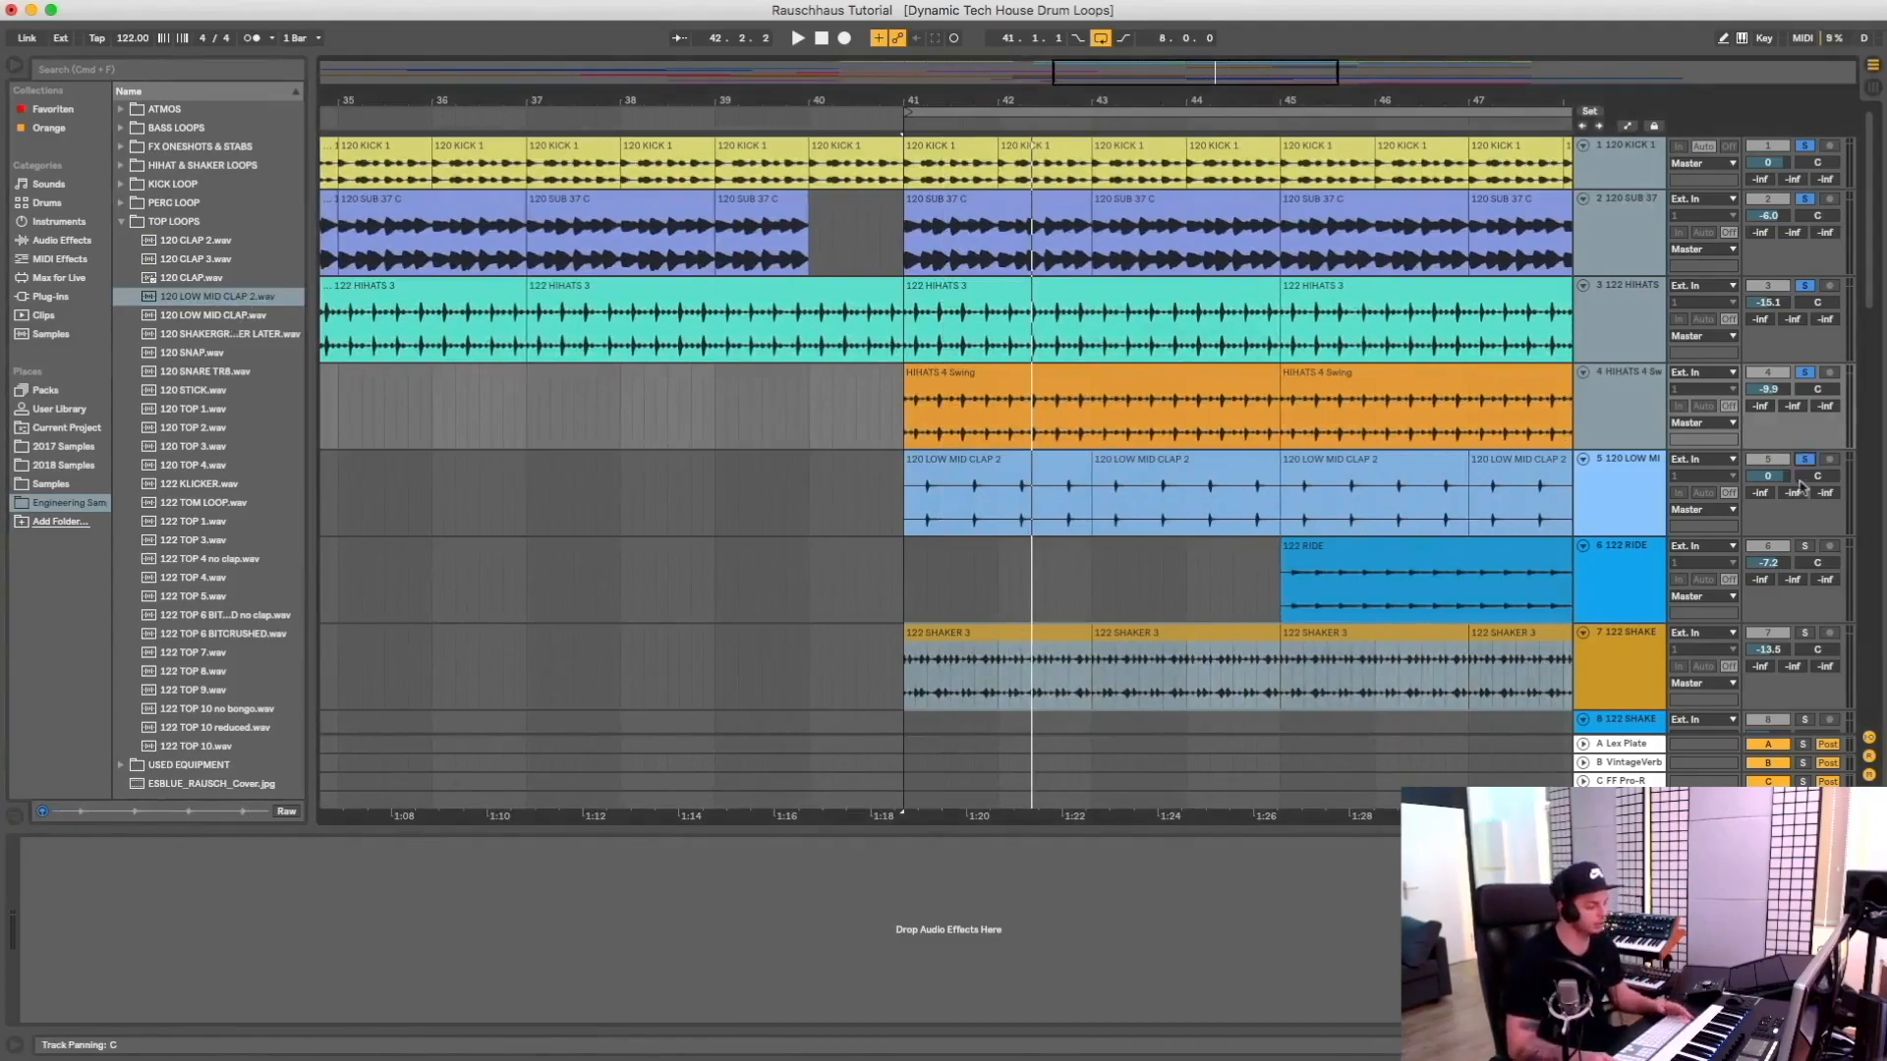
key("space")
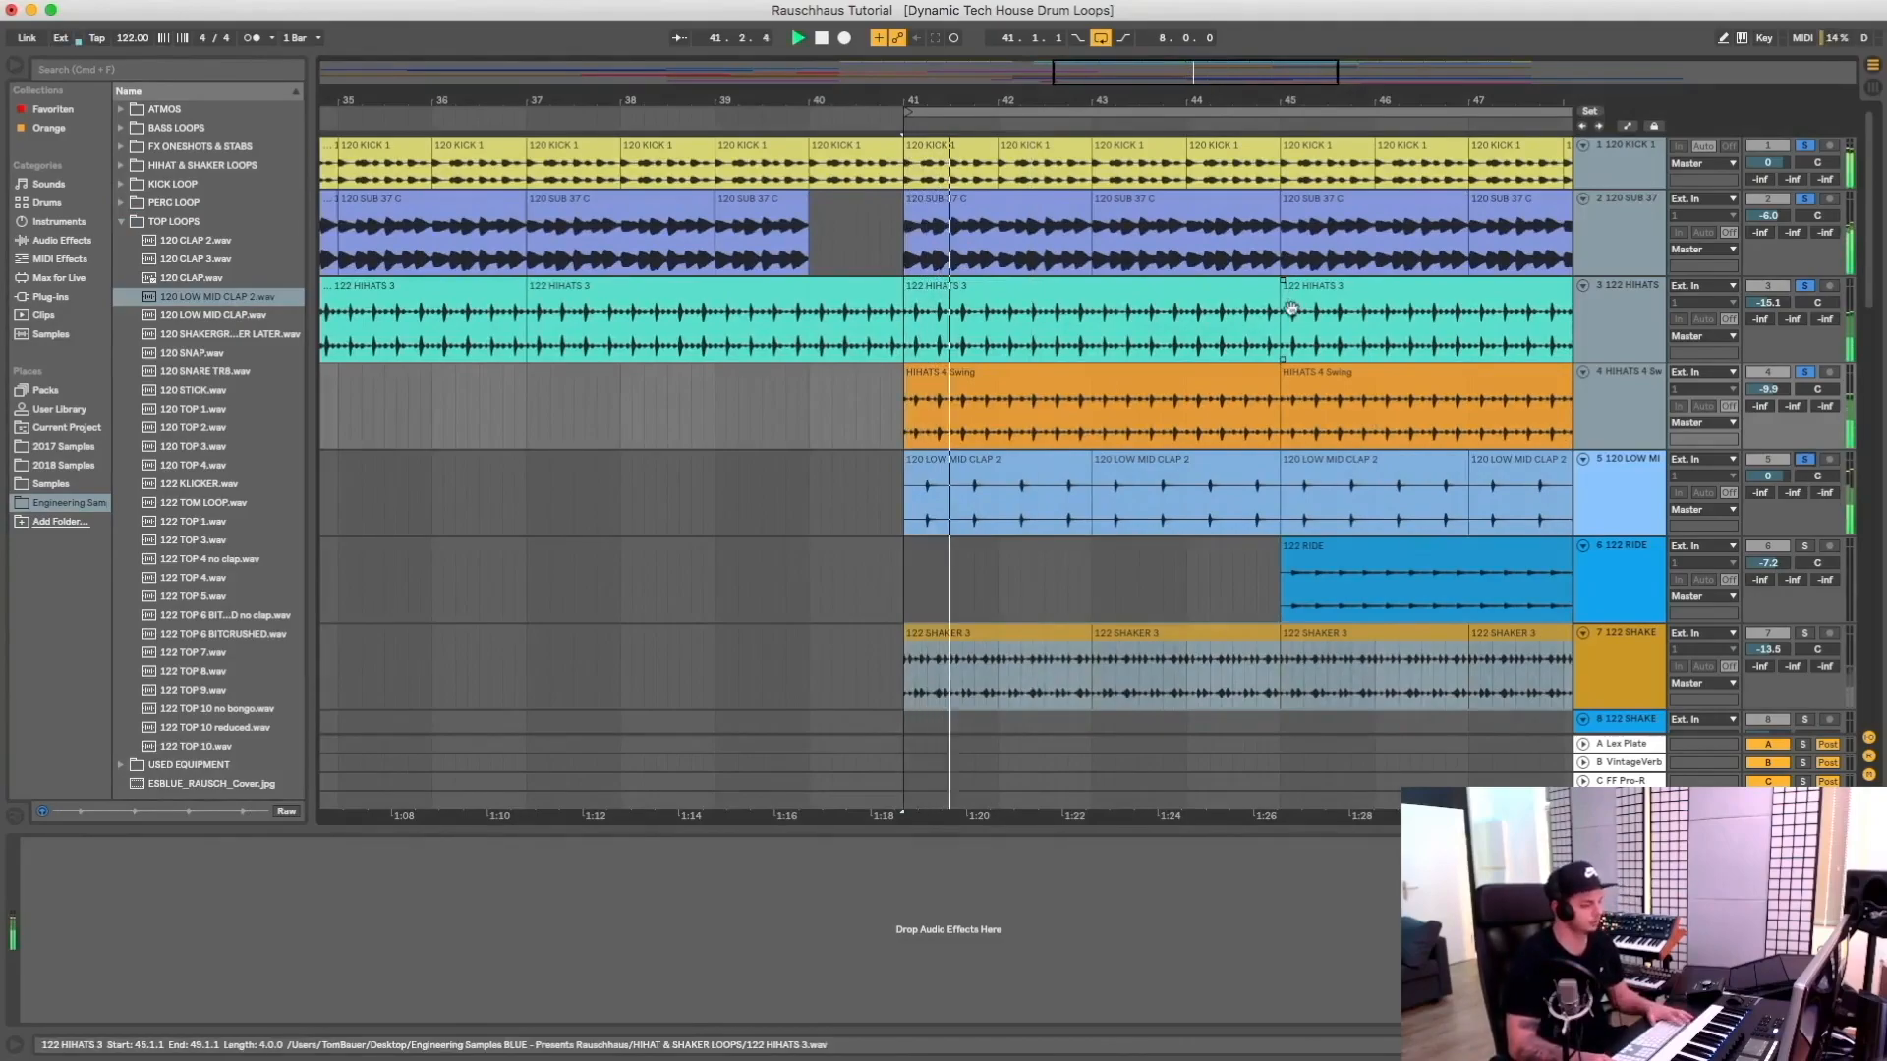
scroll(1293, 291, "right", 5)
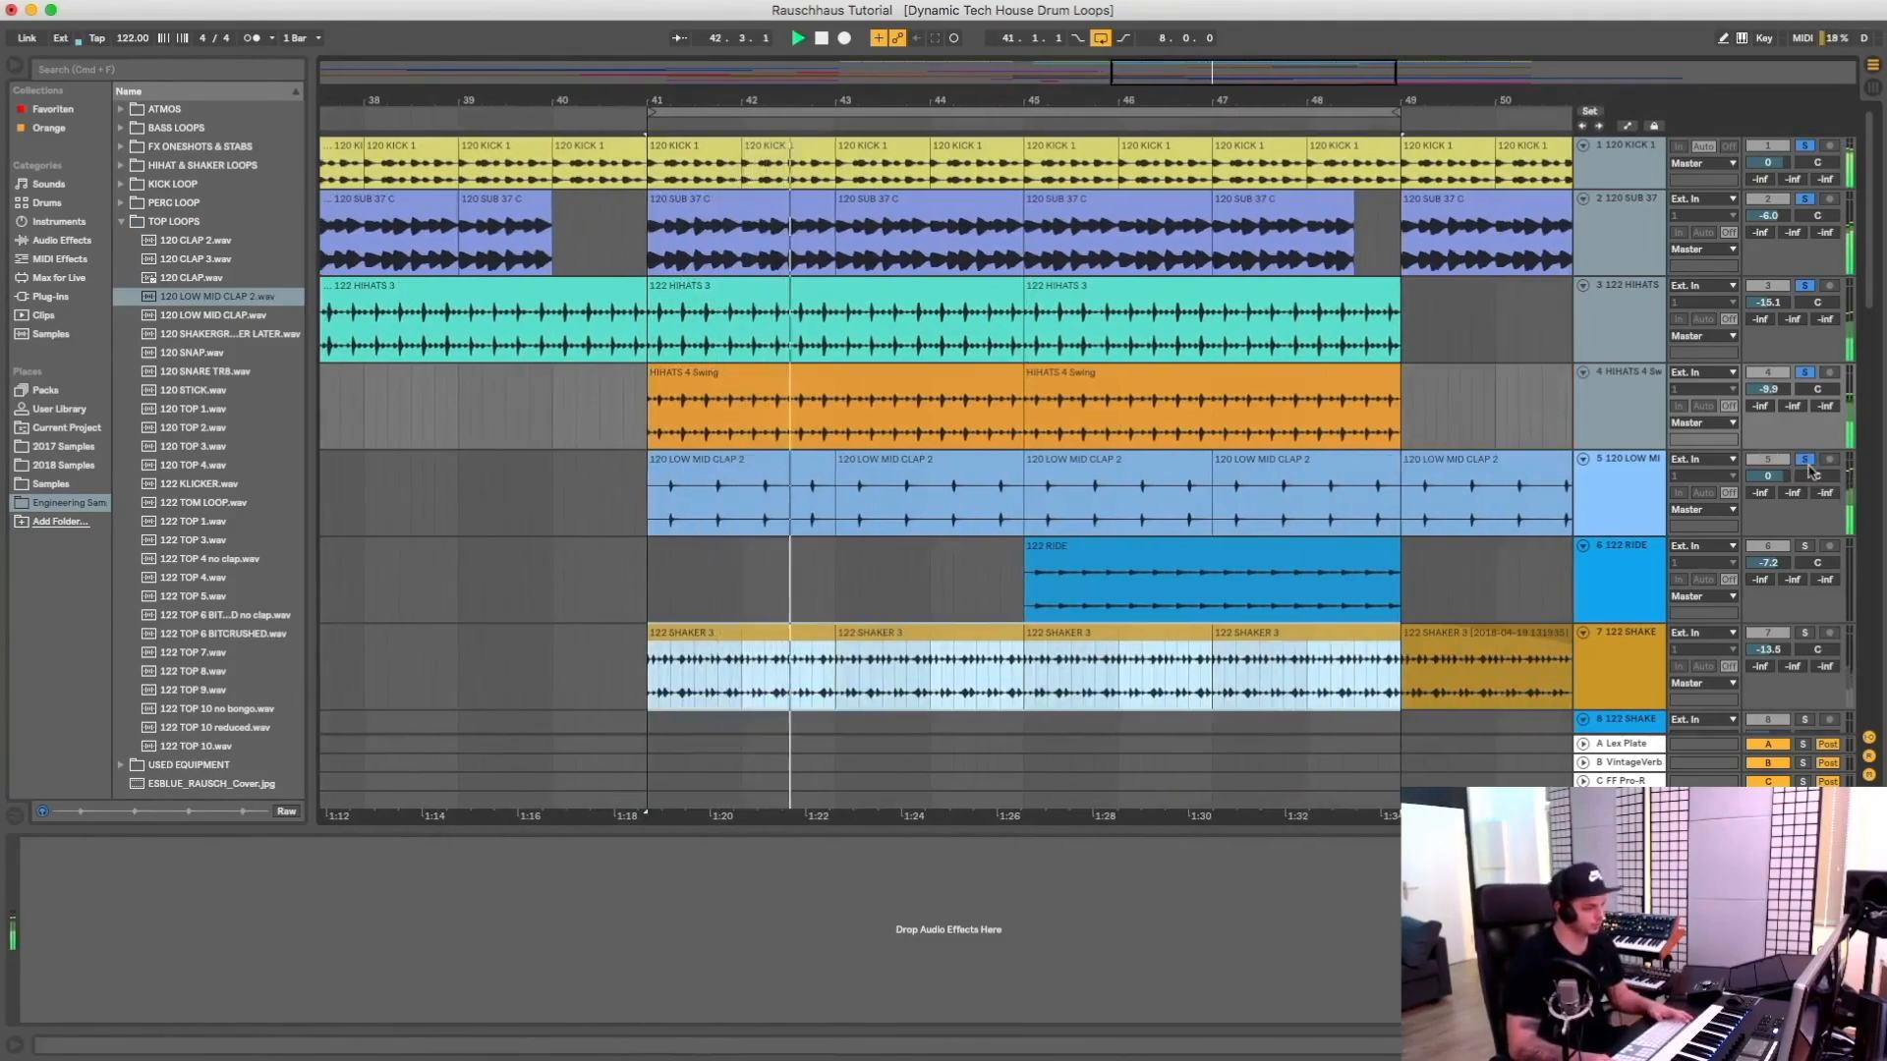
left_click(1805, 462)
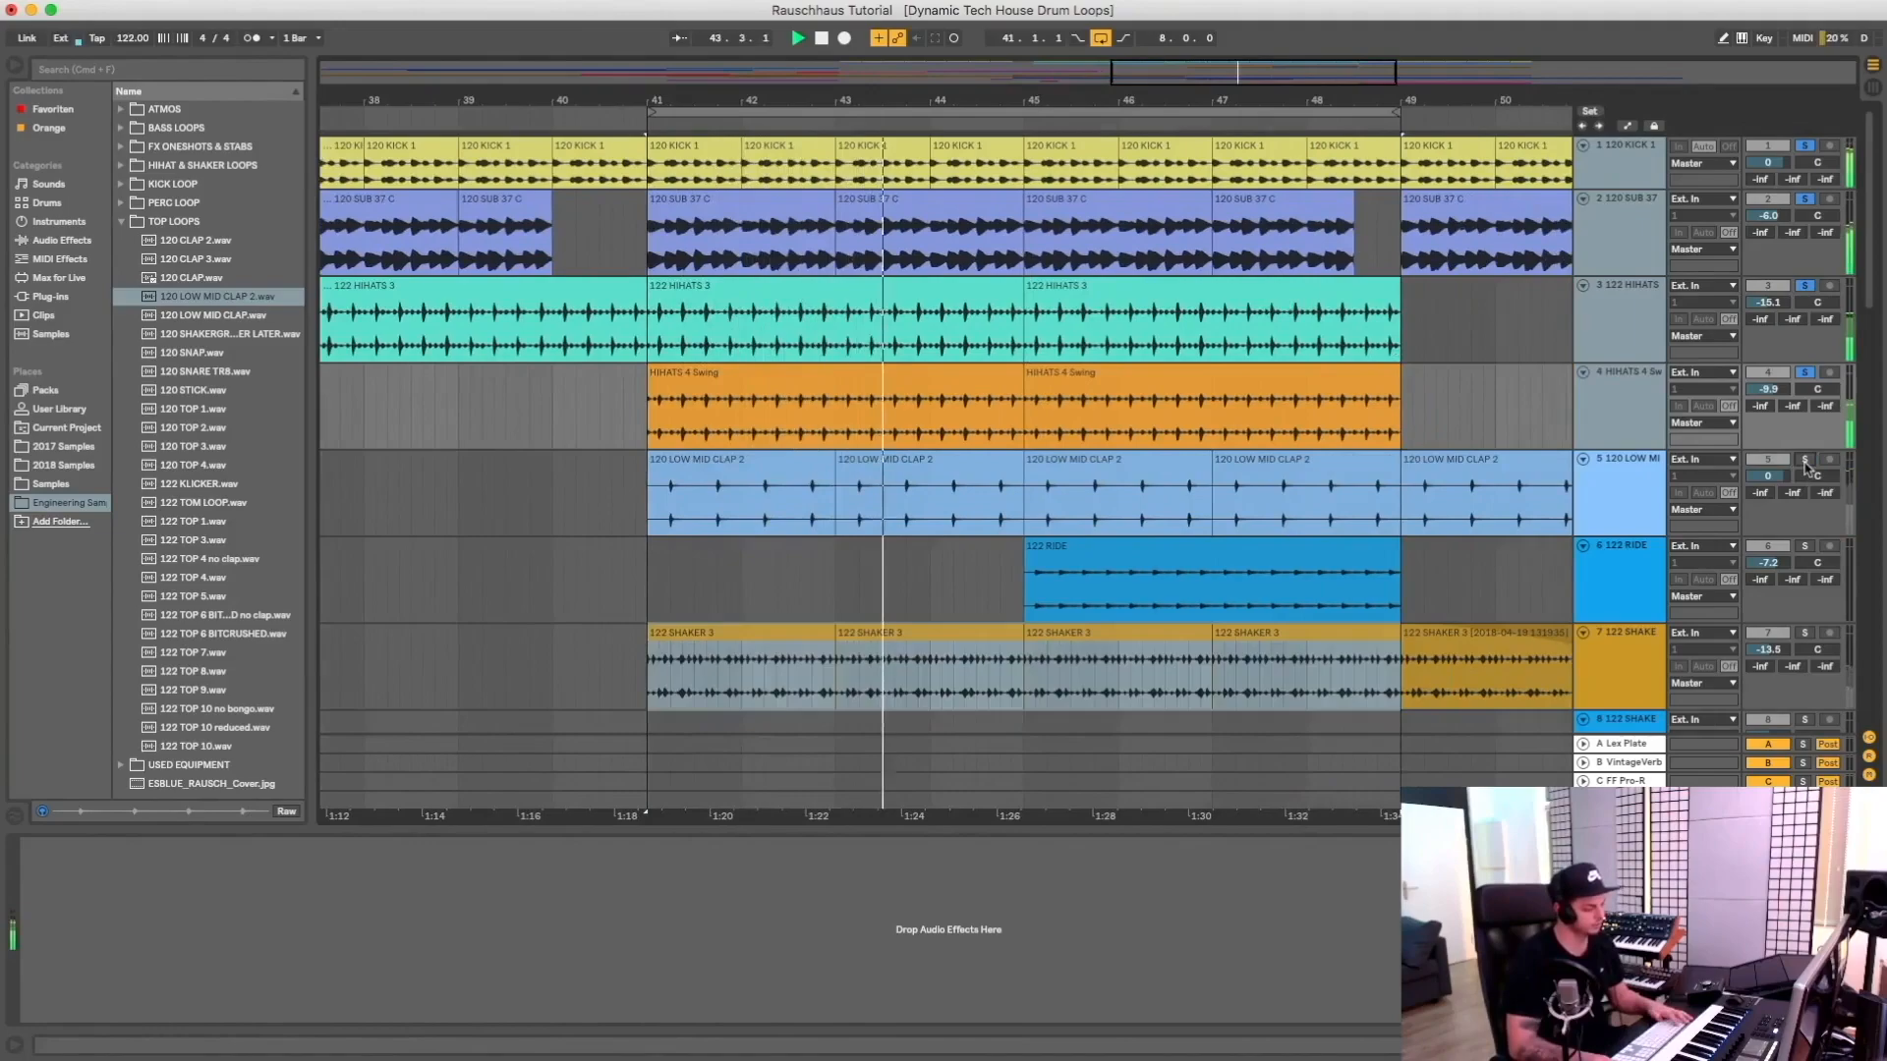
left_click(1805, 462)
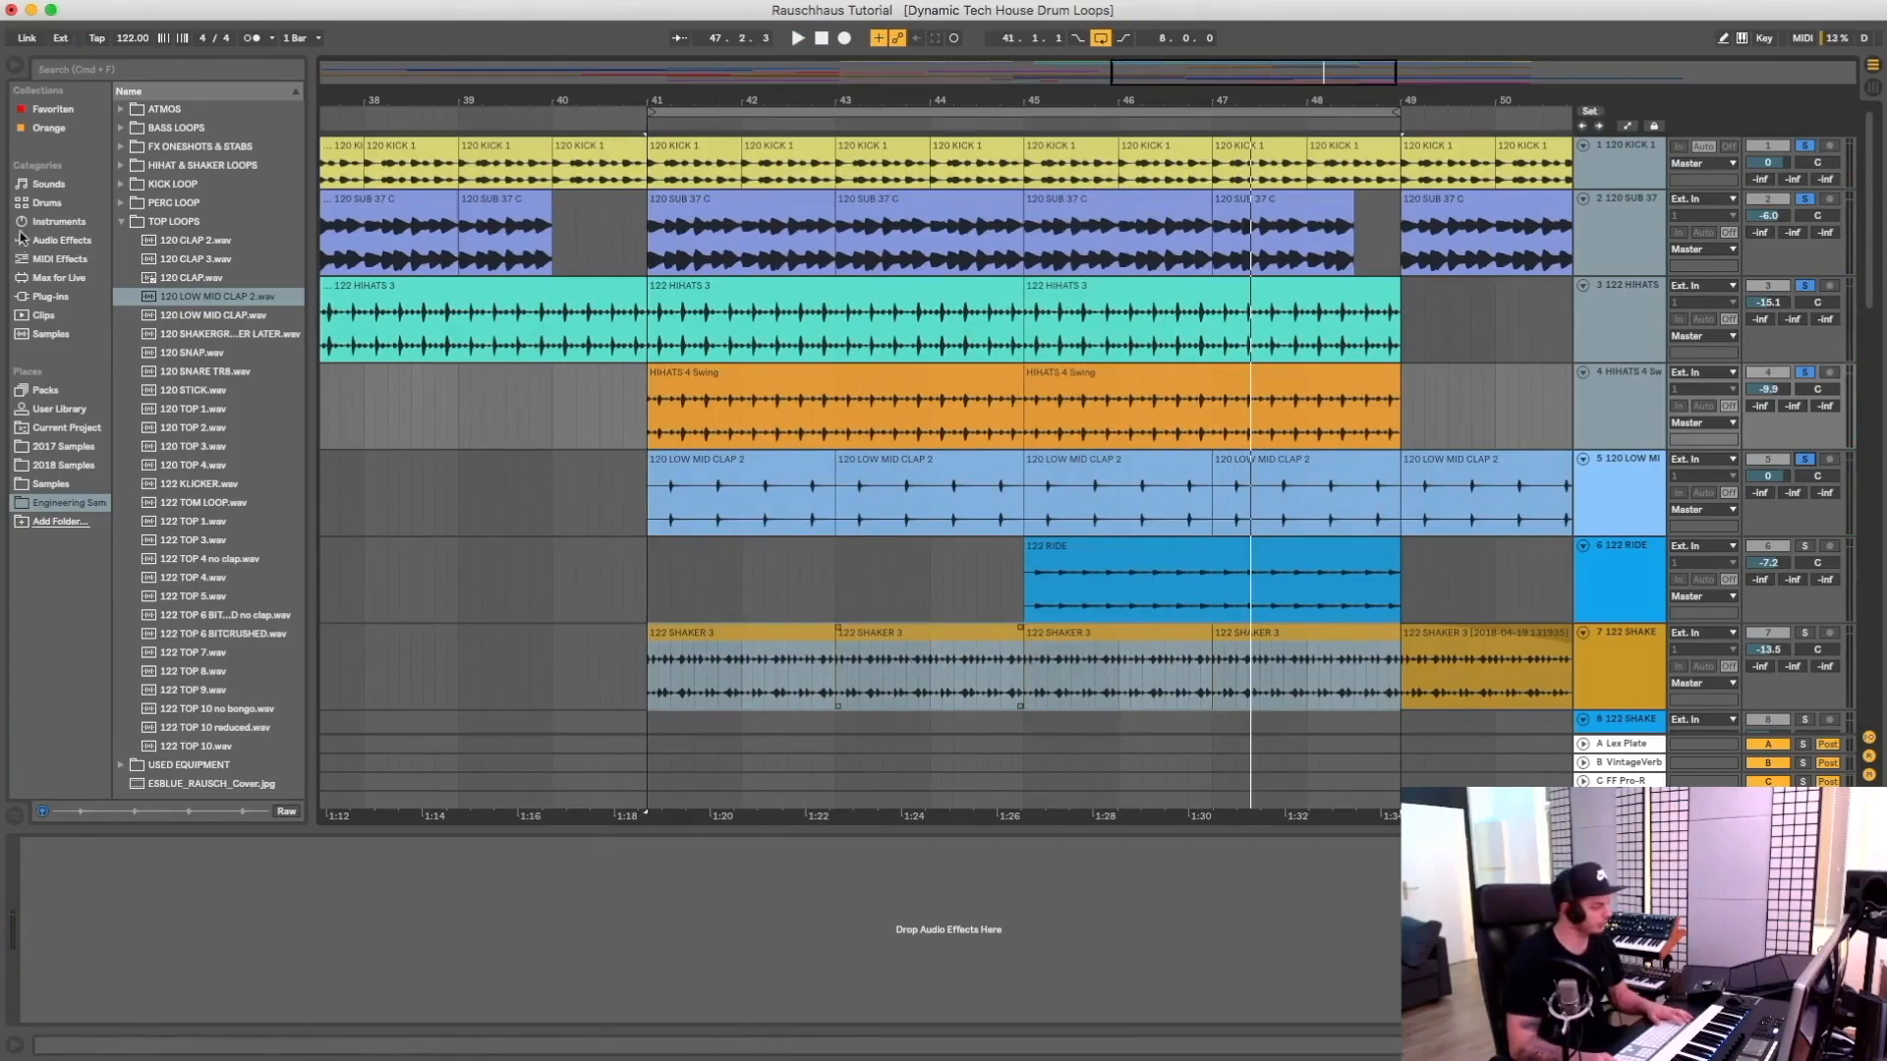
Preview 122 SHAKER 3.wav from the PERC LOOP folder
left_click(122, 223)
left_click(122, 203)
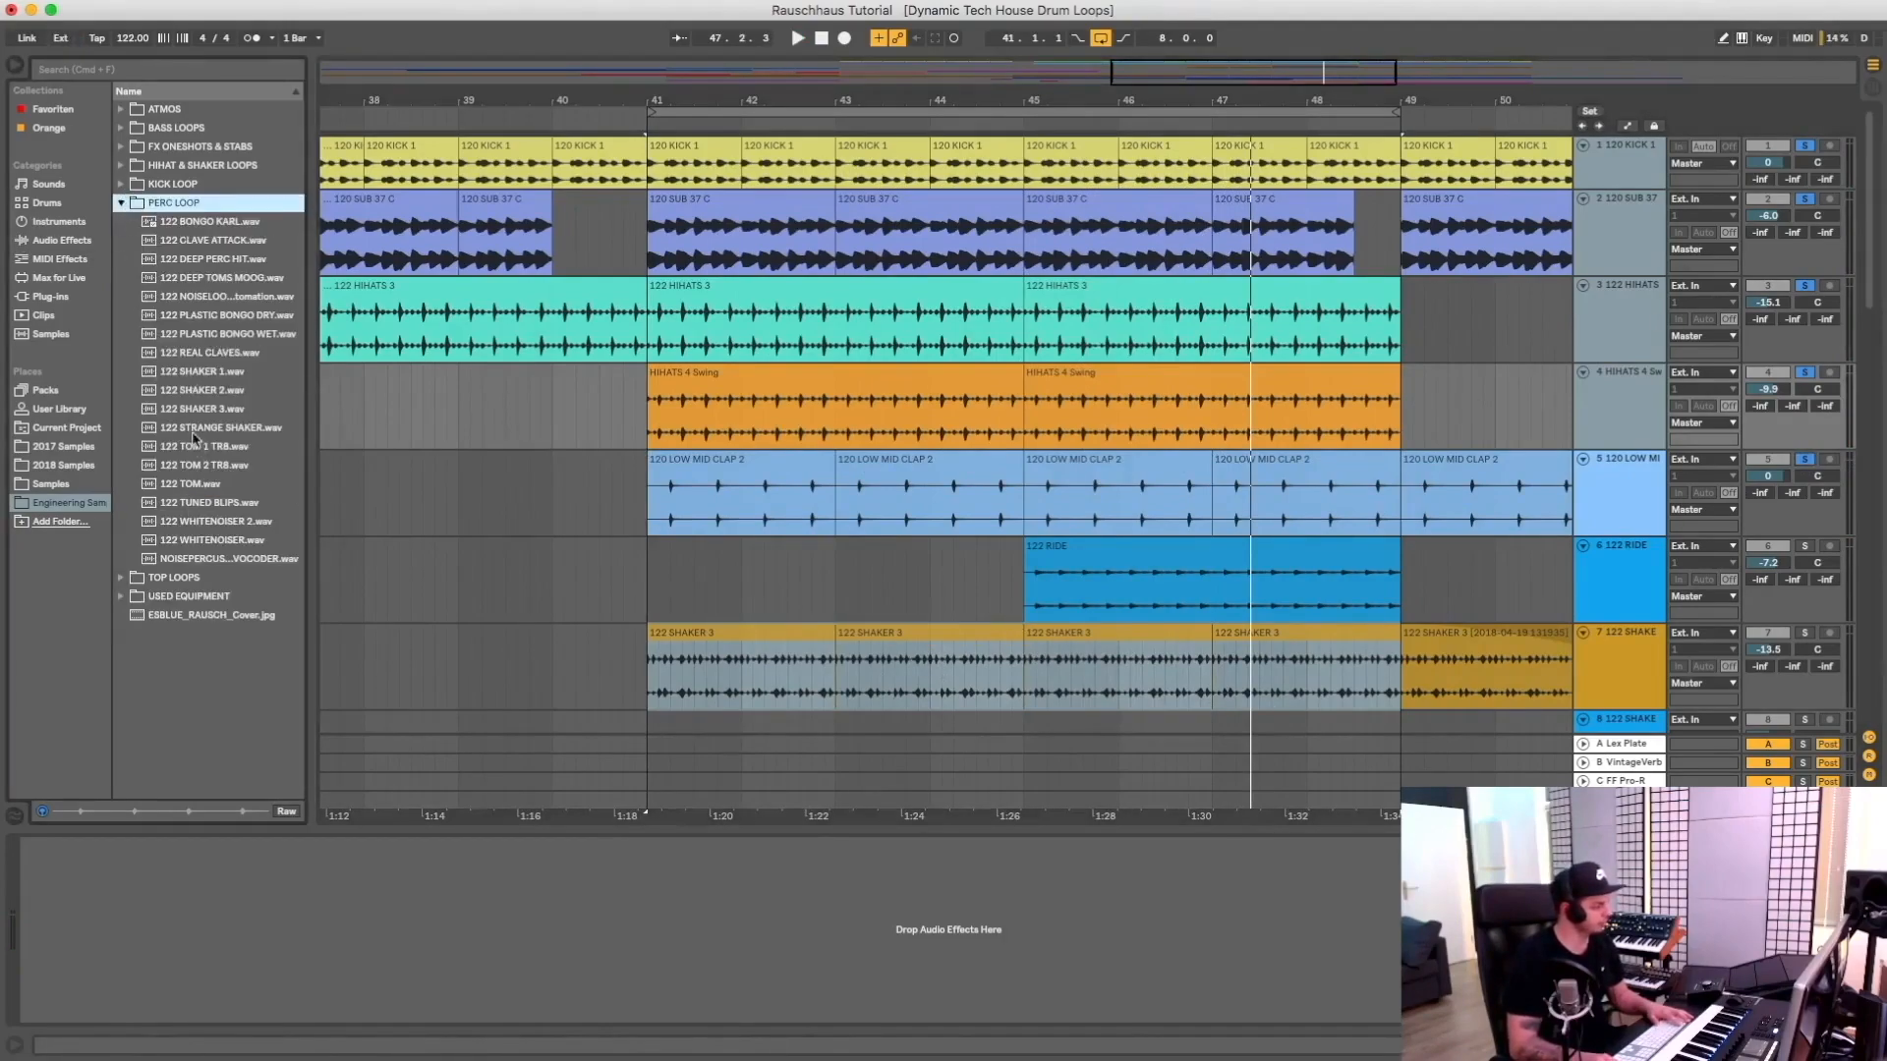
left_click(198, 411)
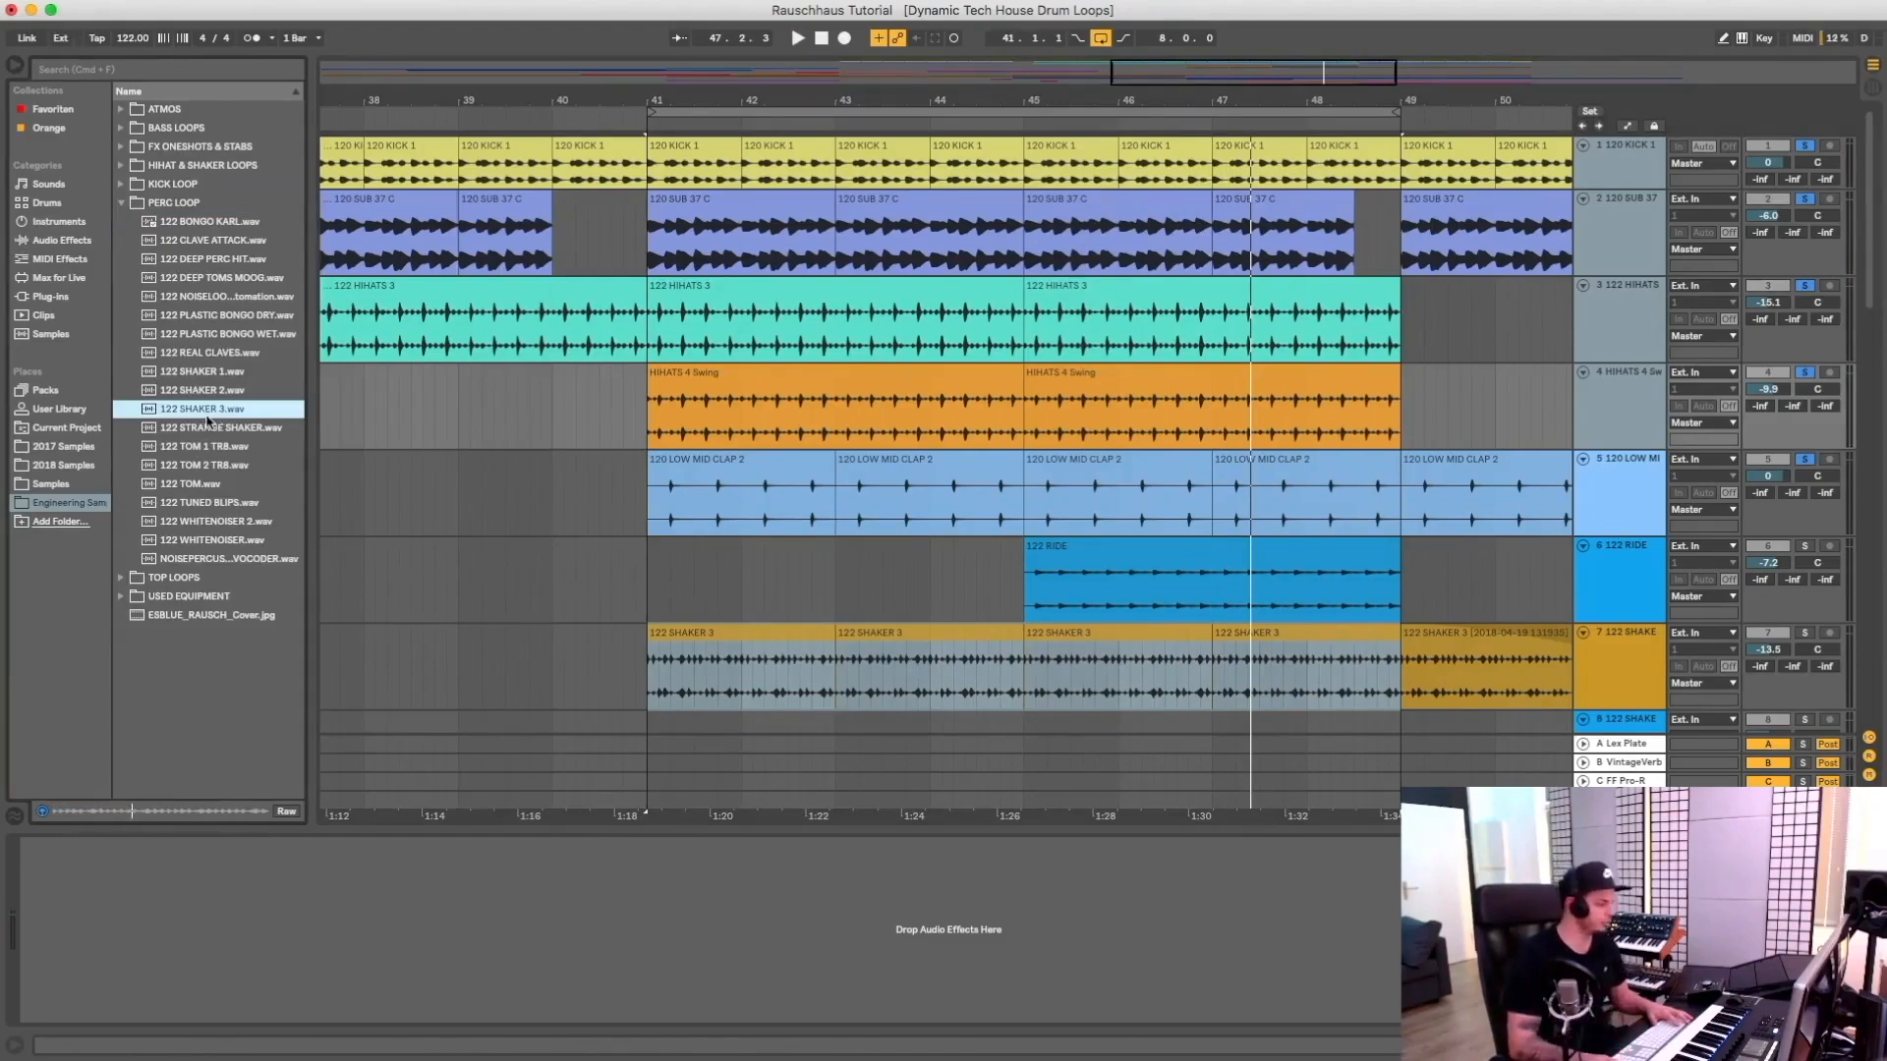
Play the bars 41 to 49 loop and add the 122 SHAKER 3 track to the soloed tracks
left_click(1805, 634)
key("space")
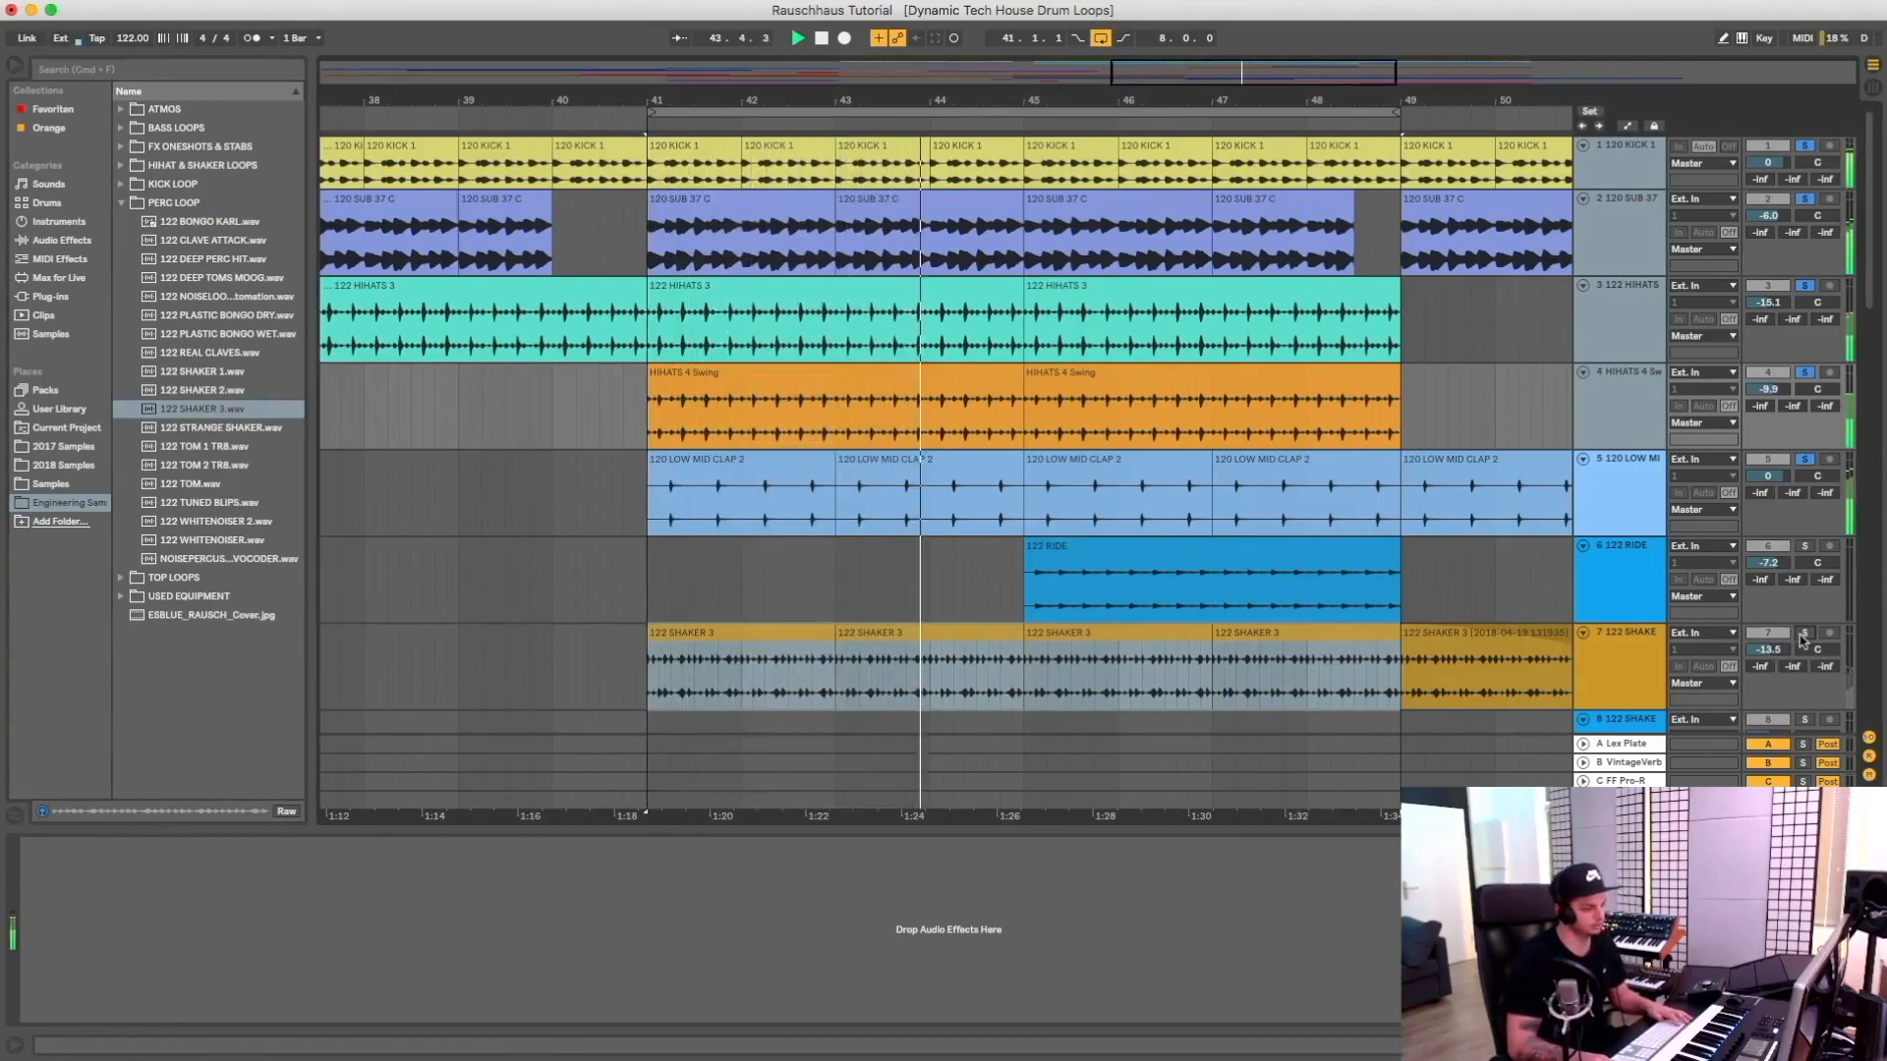
left_click(1804, 634)
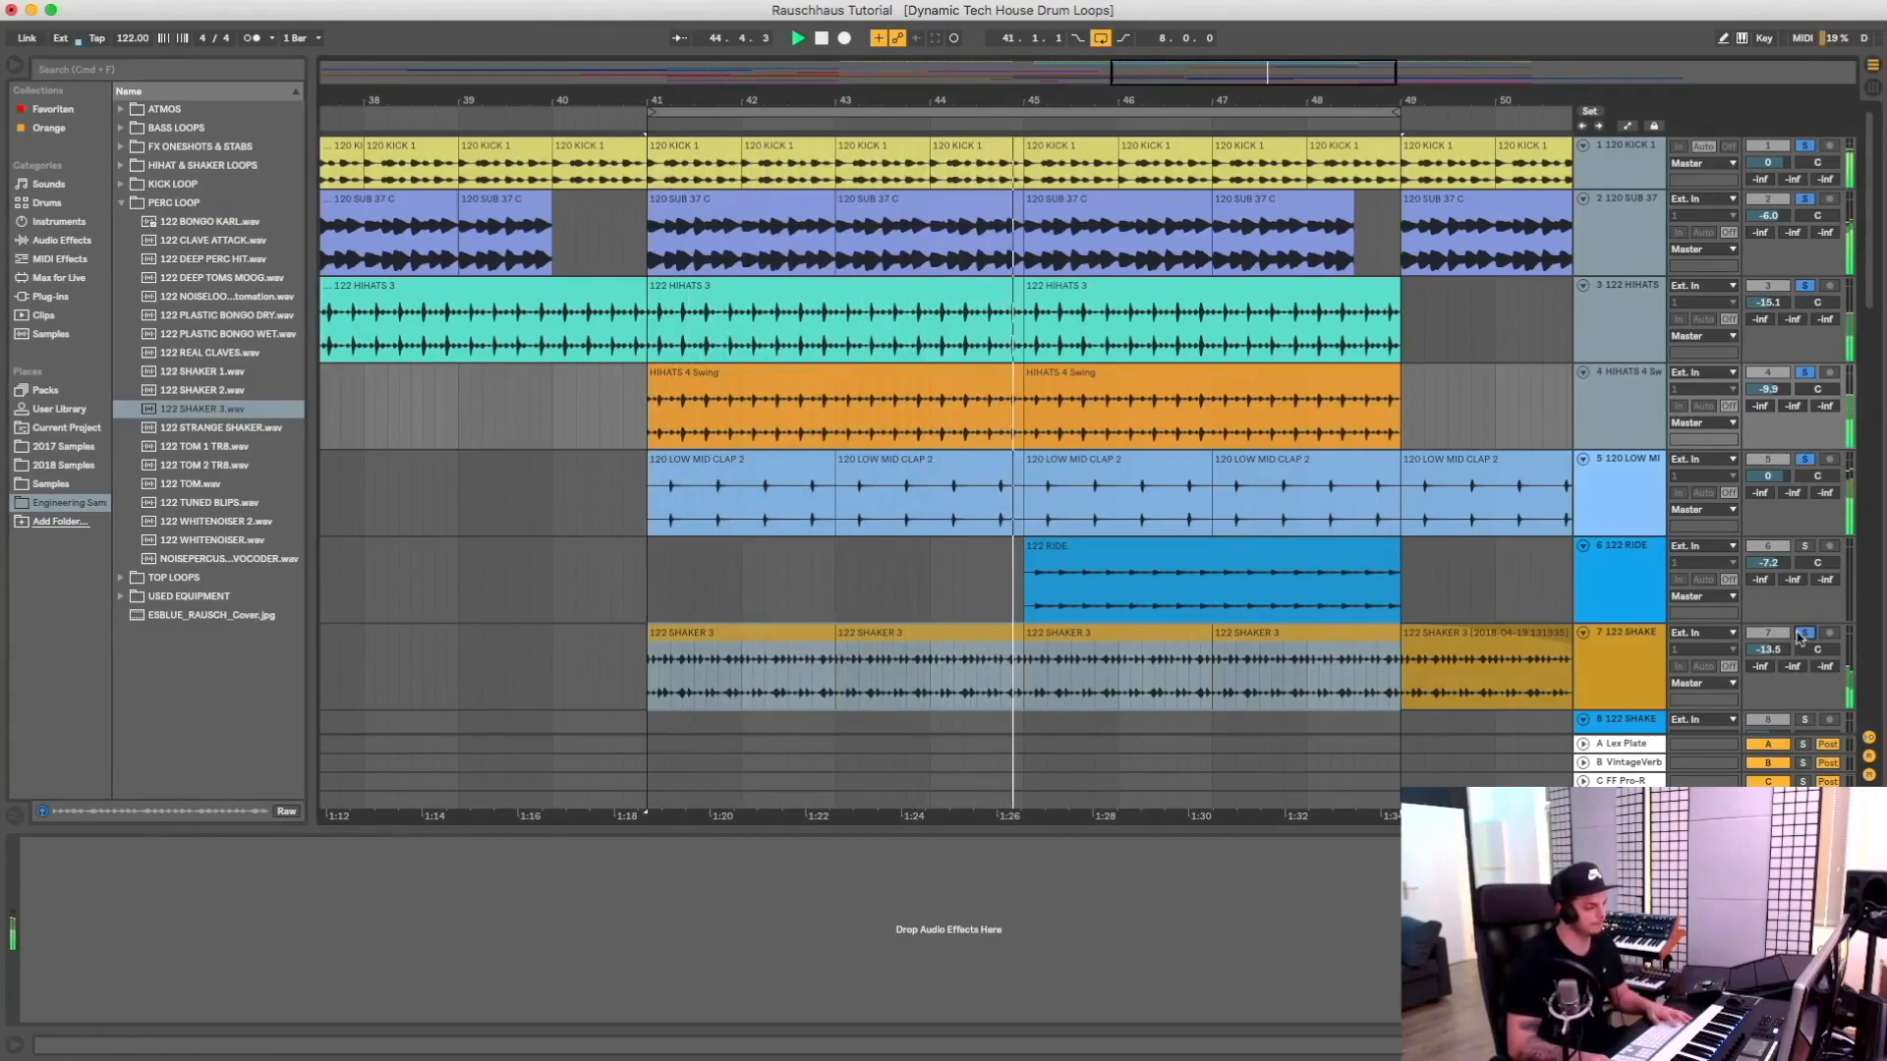
Add a second Auto Pan from the audio effects to the 122 SHAKER 3 track and delete it again
left_click(1622, 656)
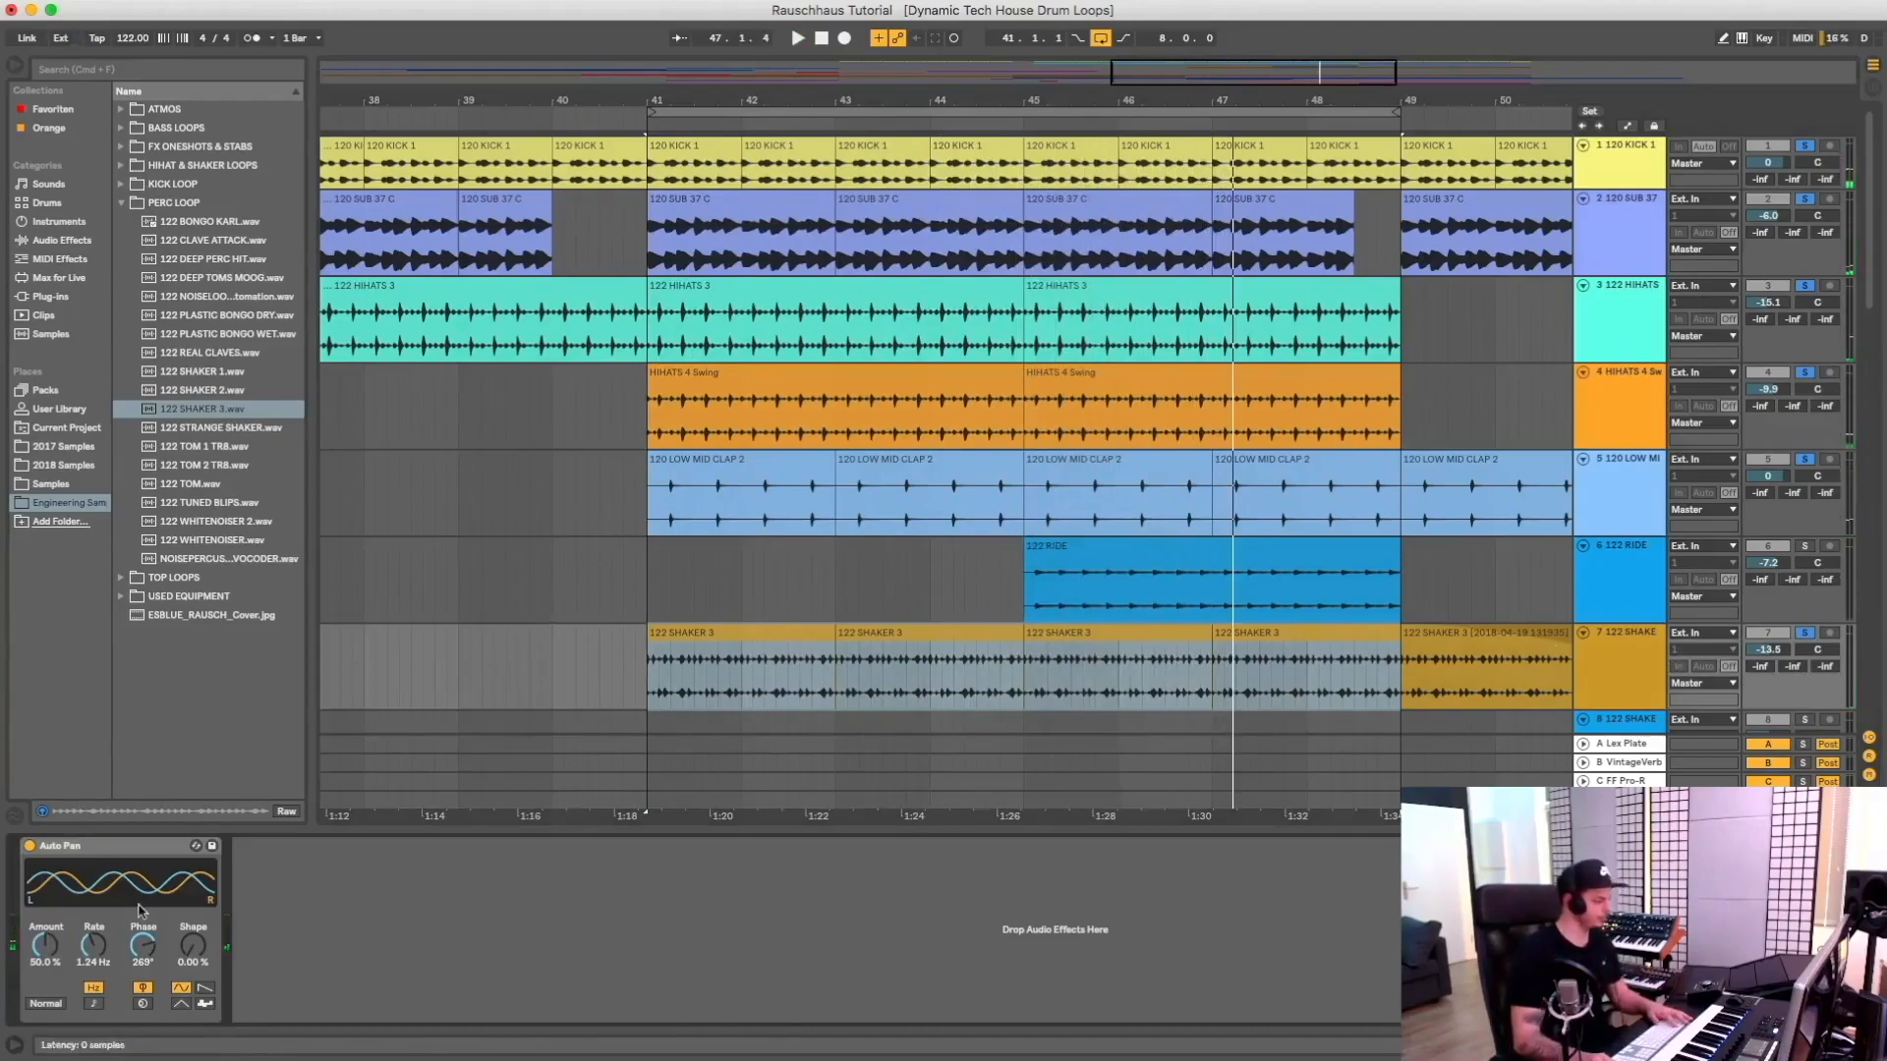
left_click(49, 242)
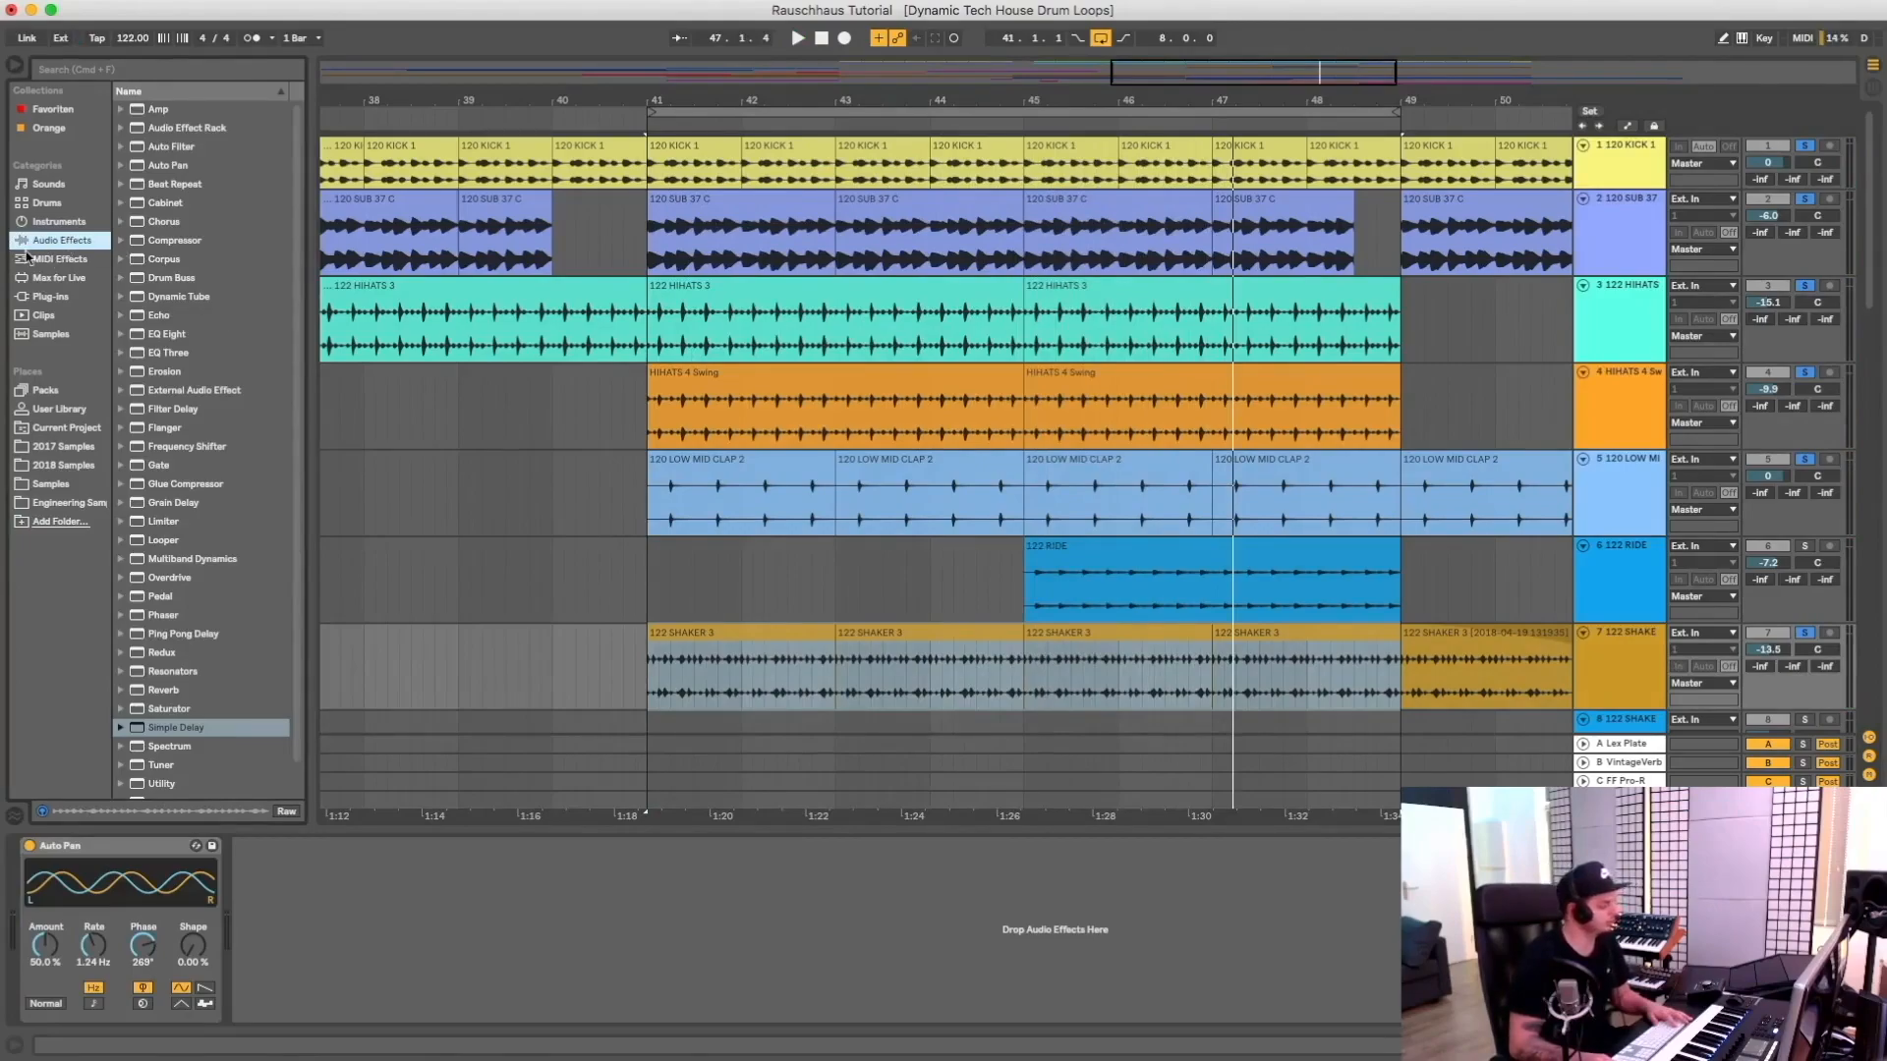
left_click(167, 167)
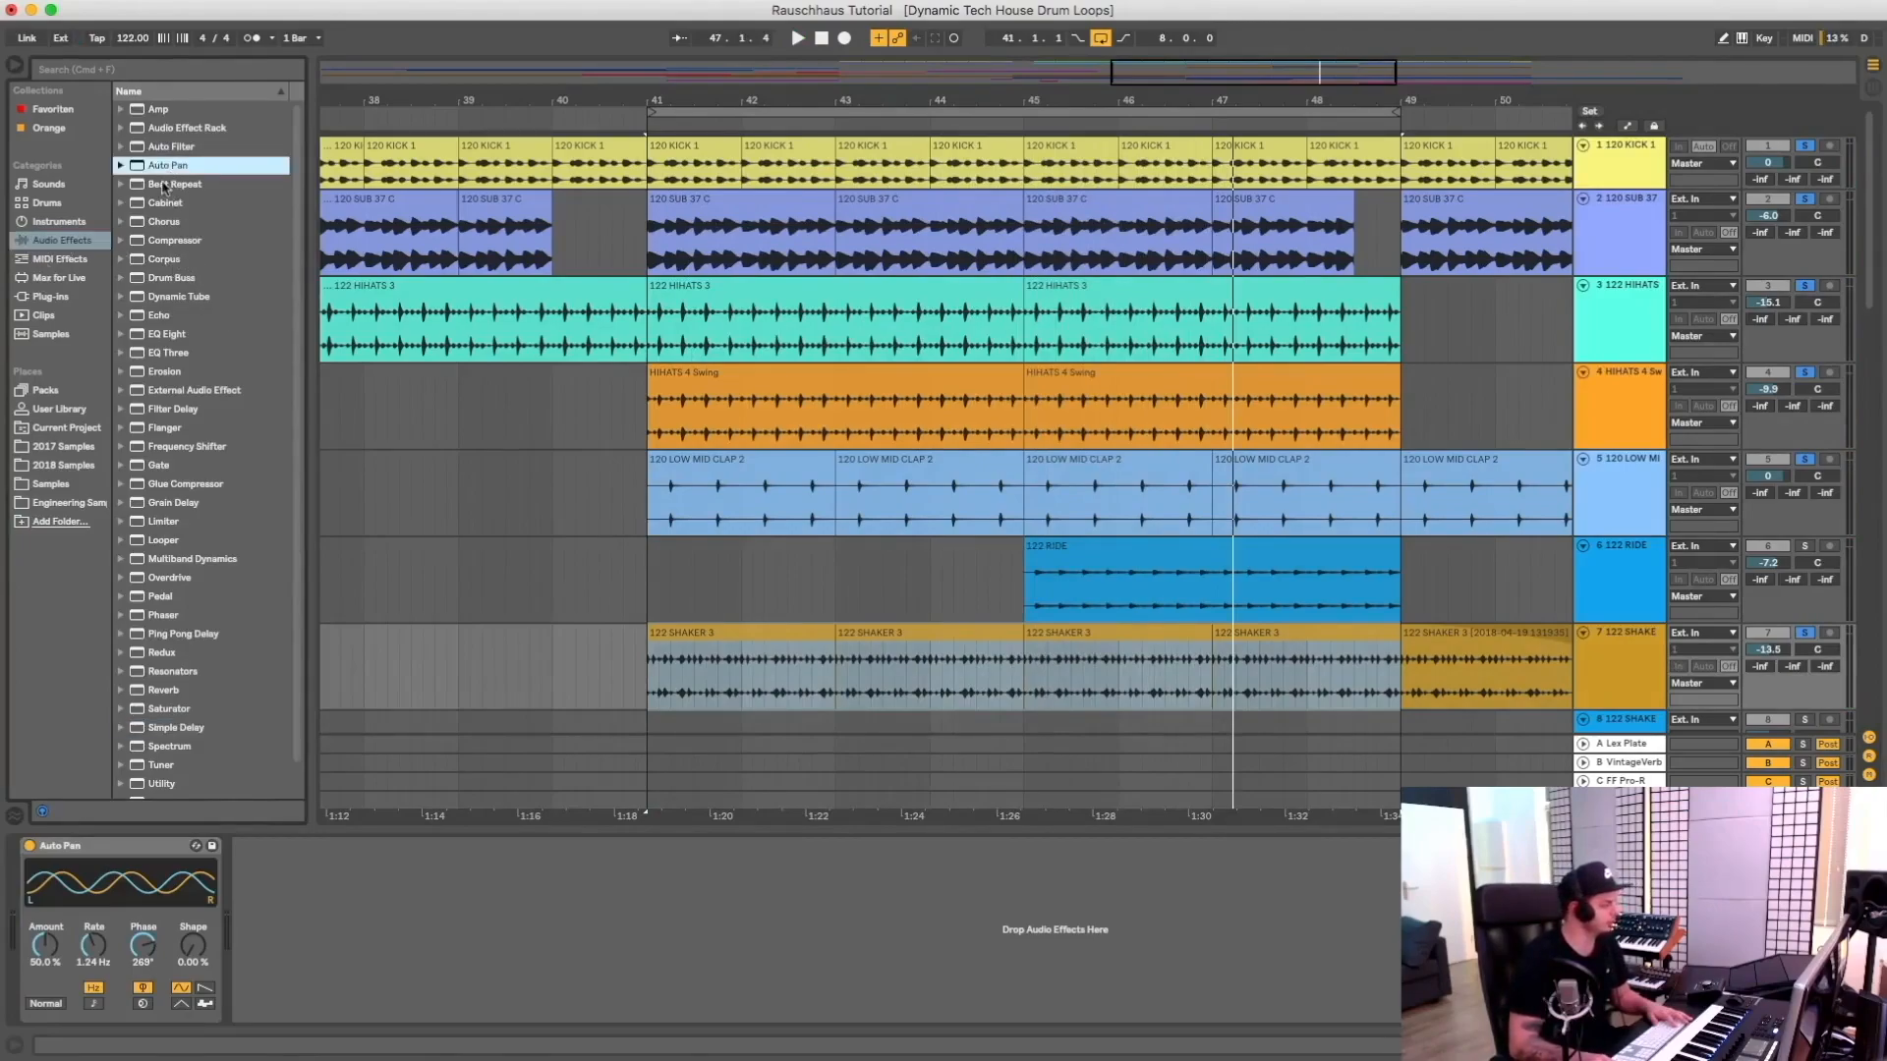
left_click_drag(164, 172, 349, 961)
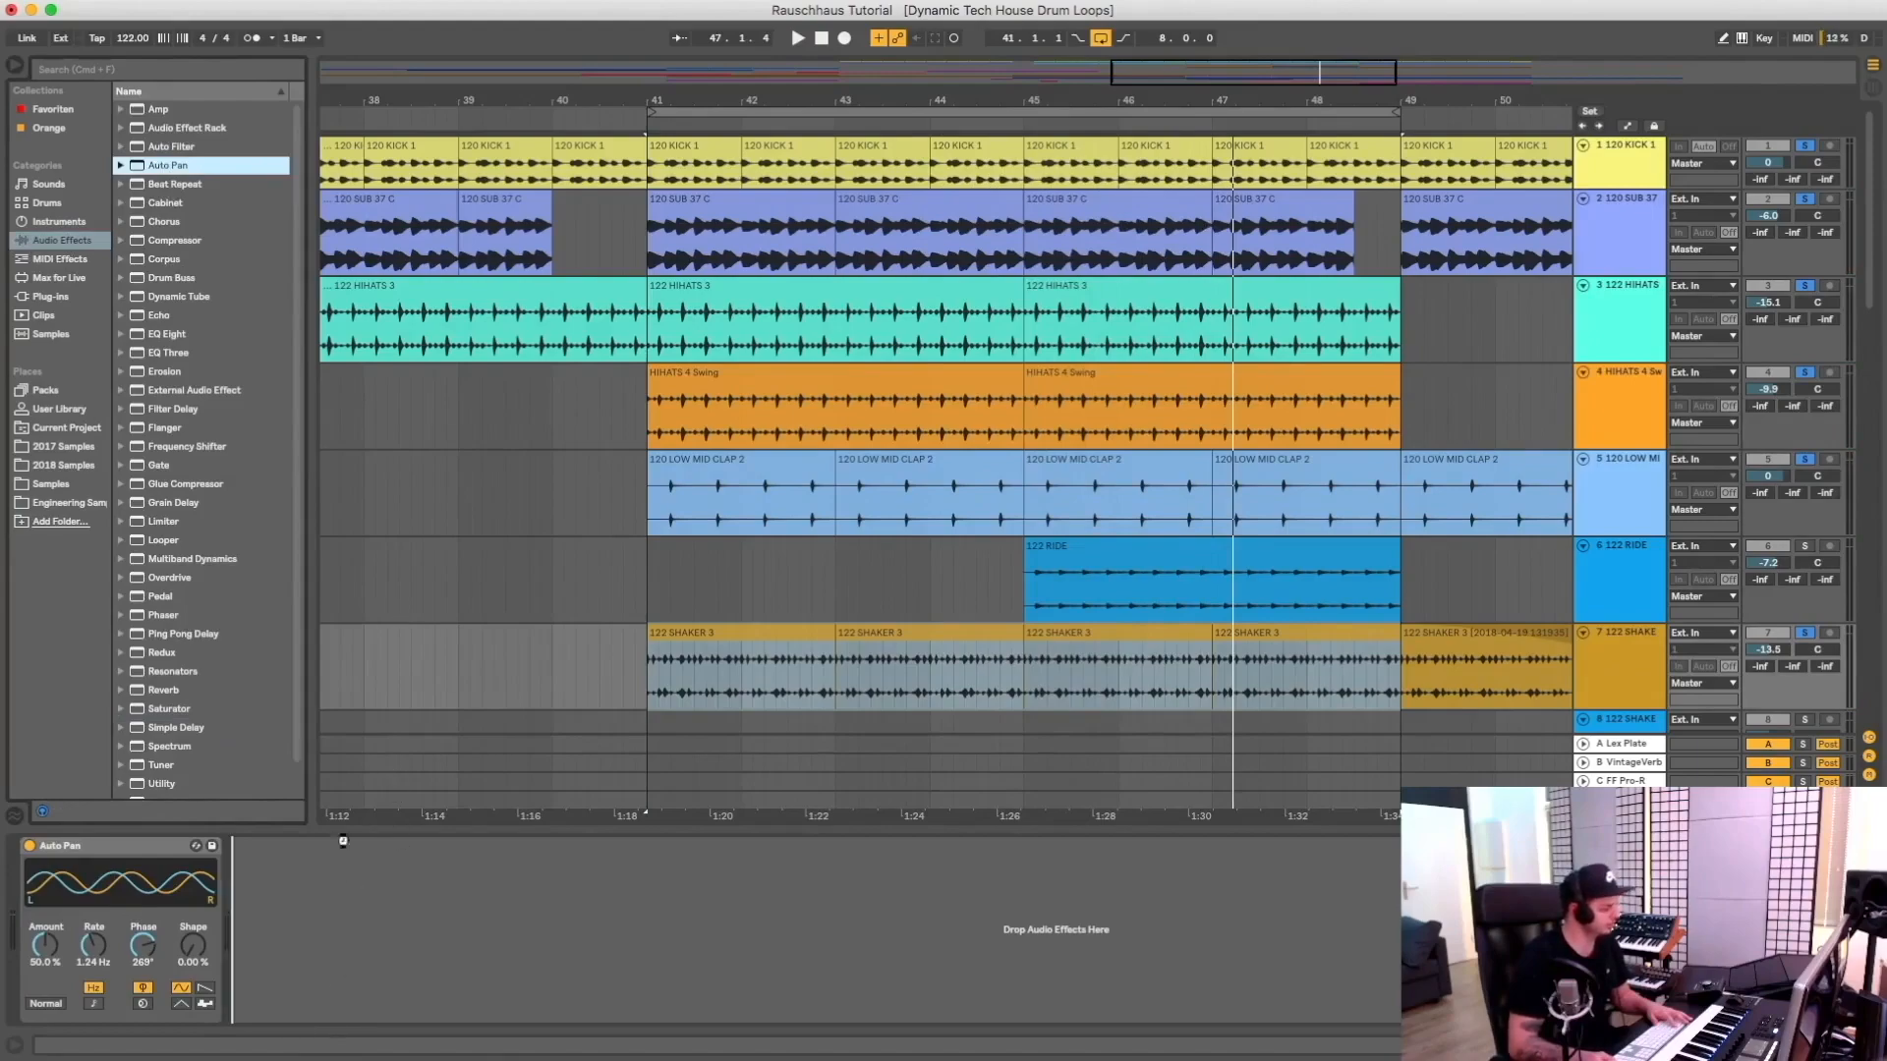
left_click_drag(343, 869, 342, 868)
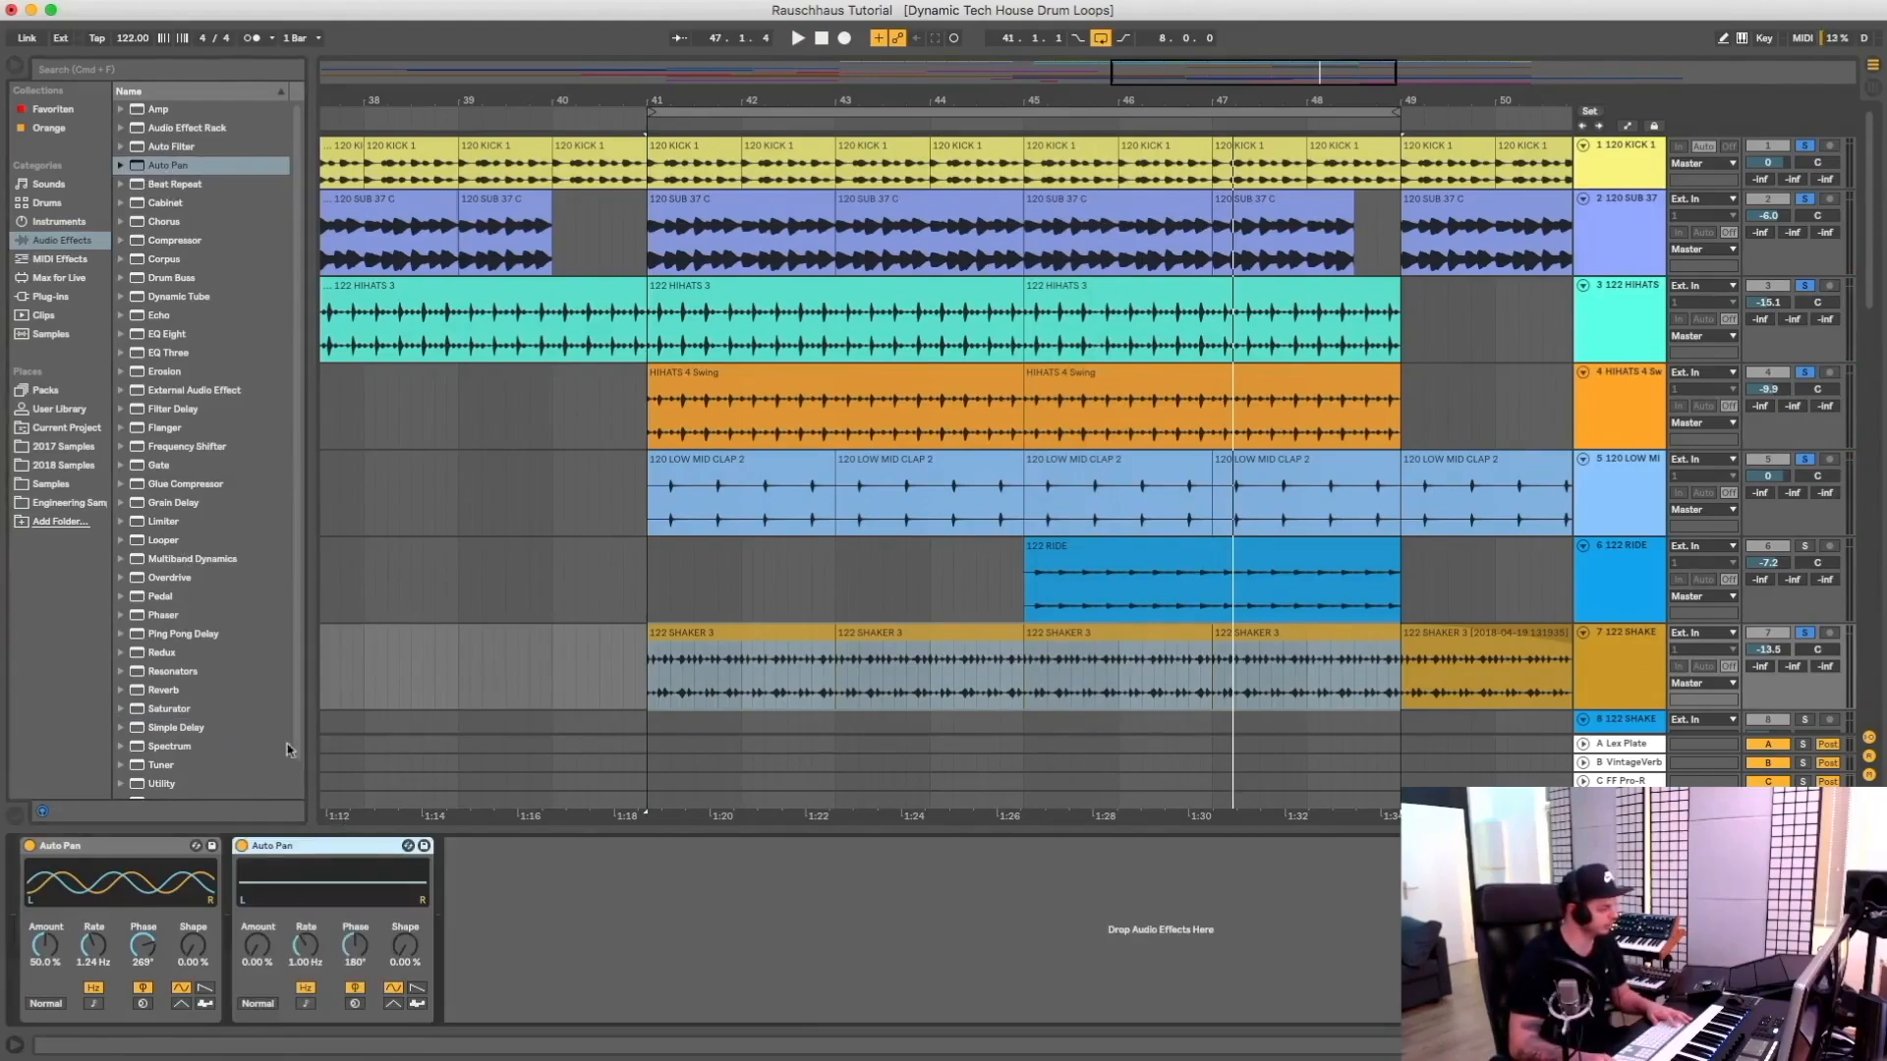
key("Delete")
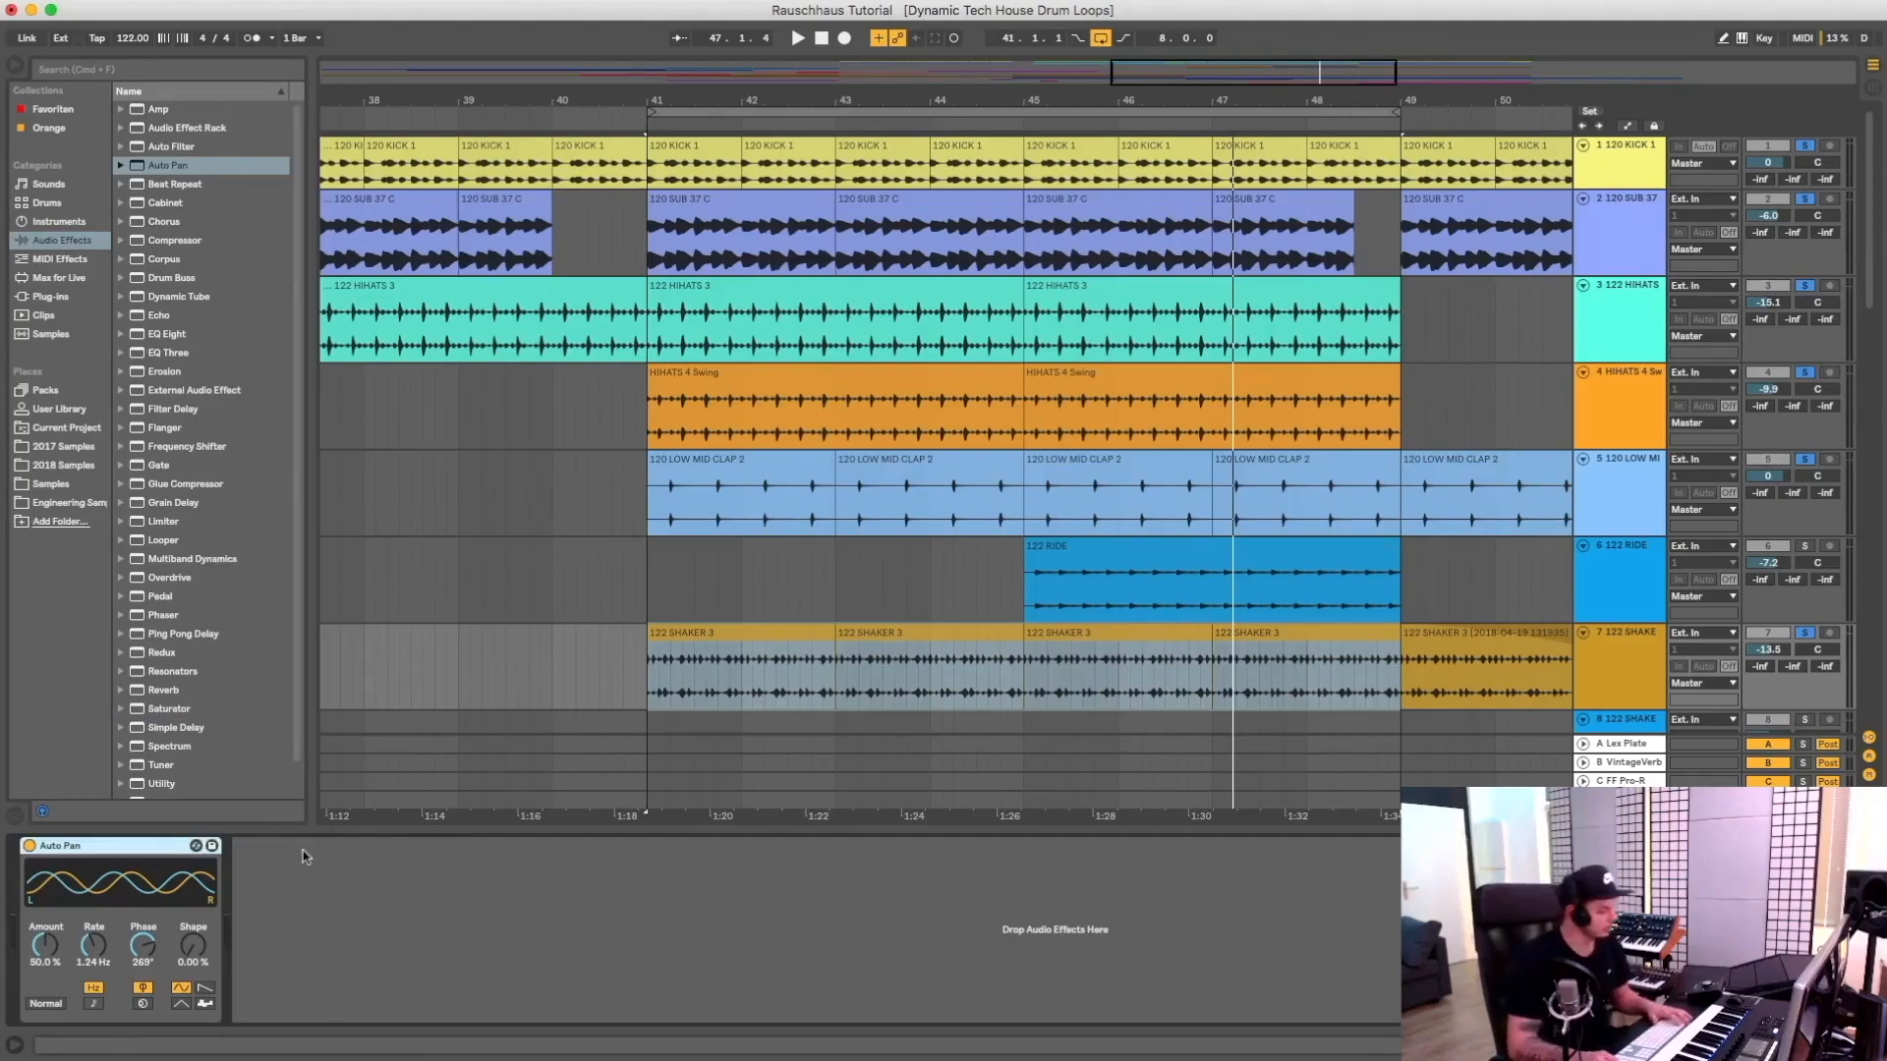
Adjust the 122 SHAKER 3 track's Auto Pan to about 30% amount, 0.9 Hz rate, 271° phase and 2.38% shape
left_click(1651, 663)
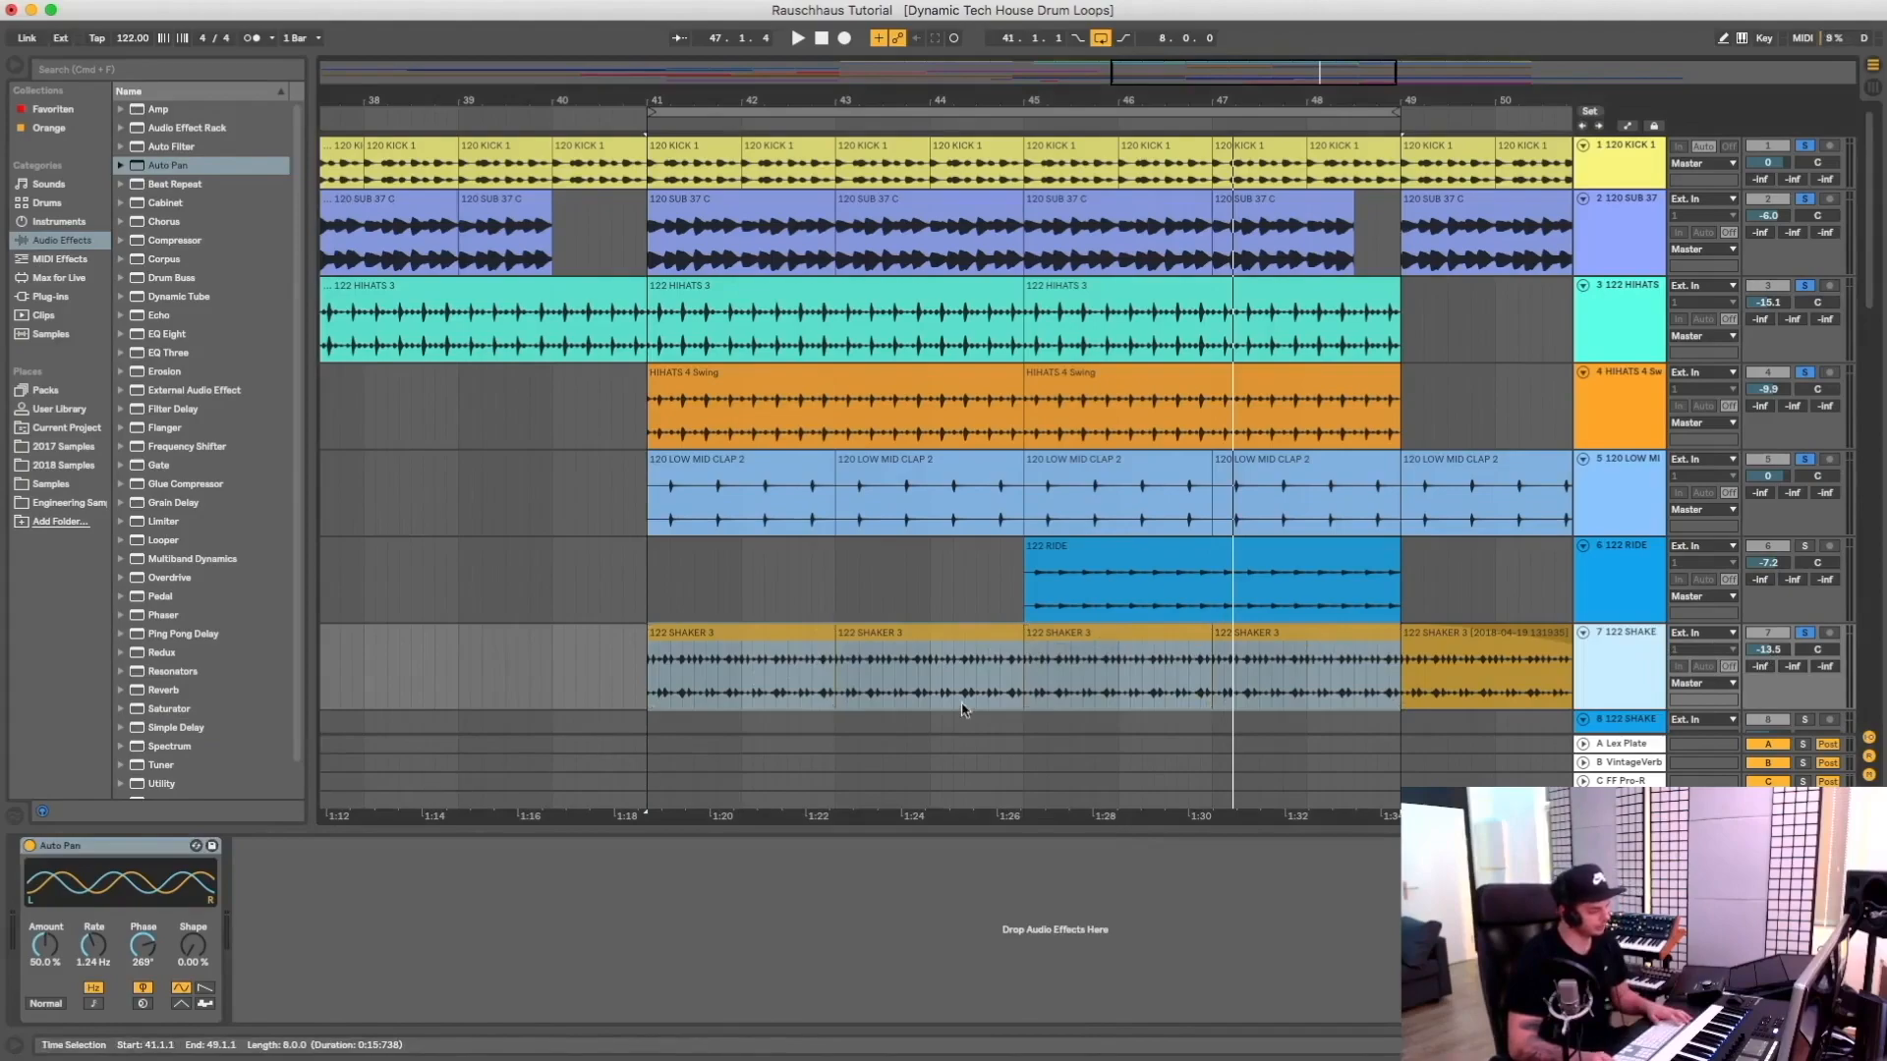
left_click(1805, 634)
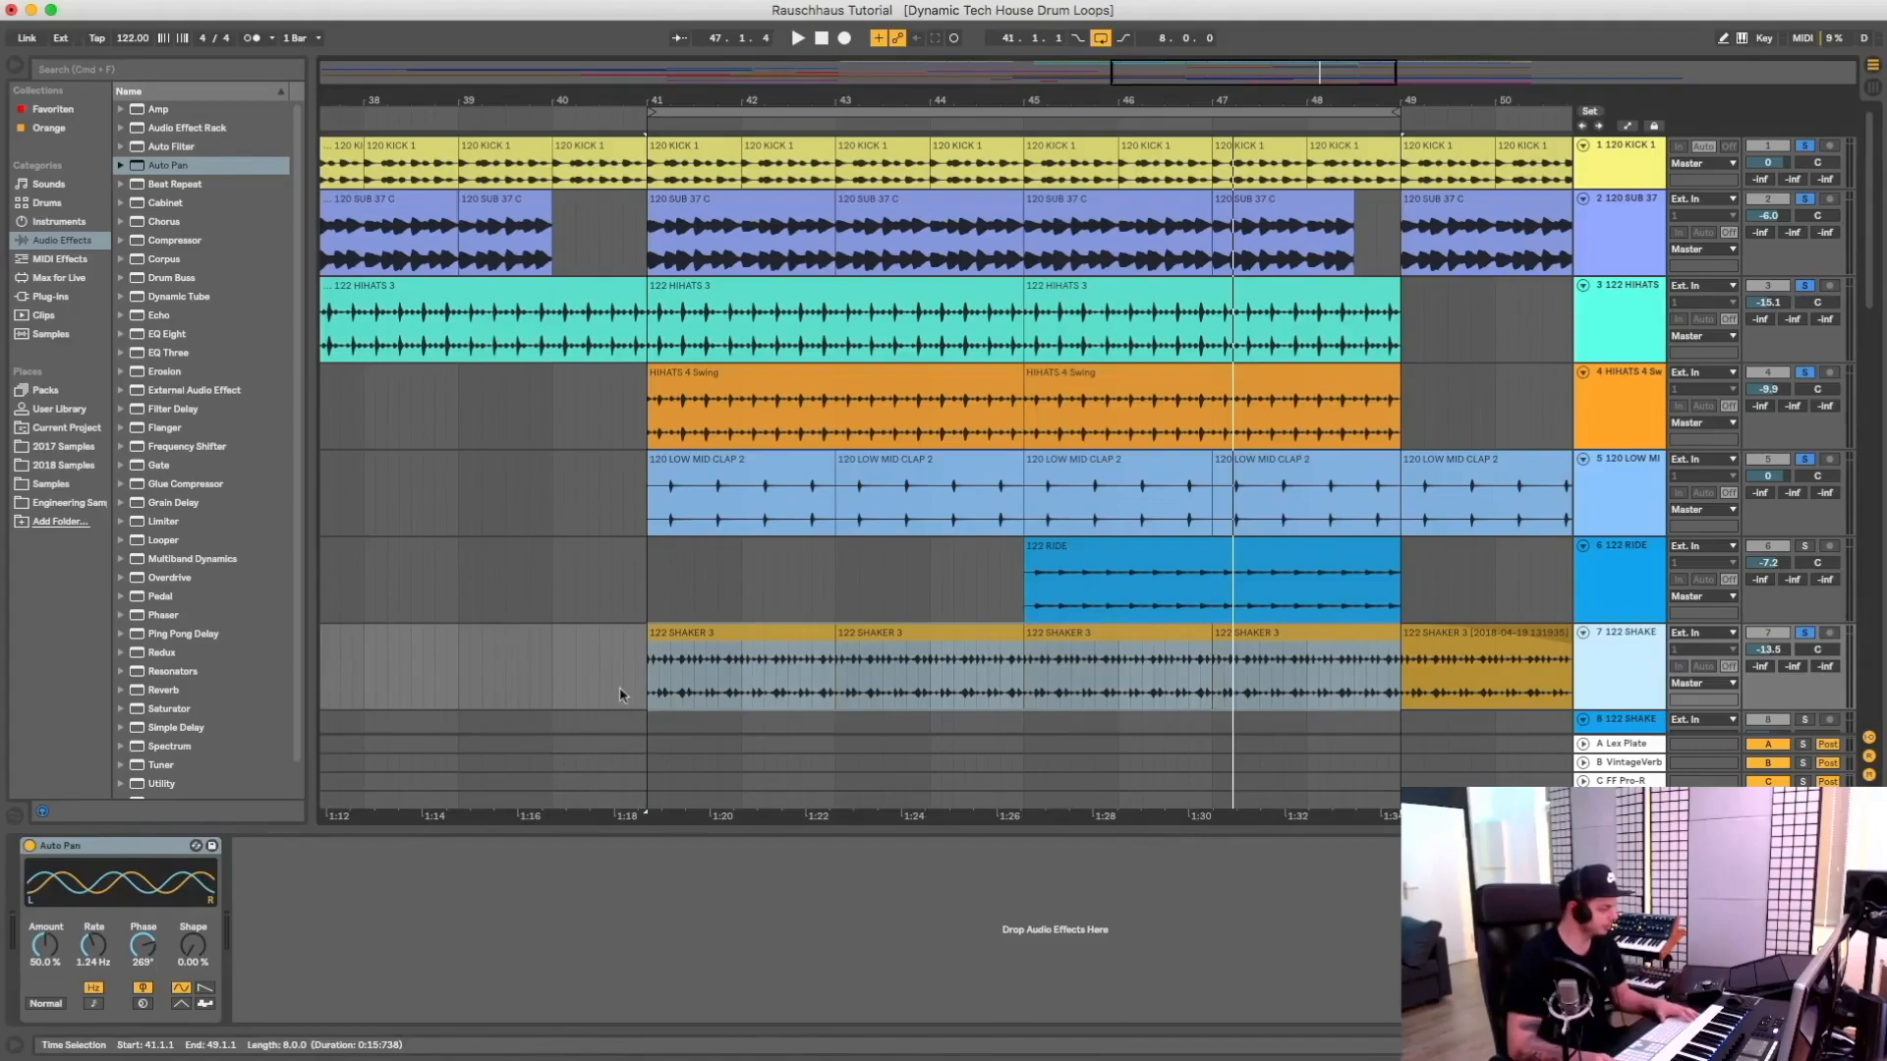
left_click(746, 637)
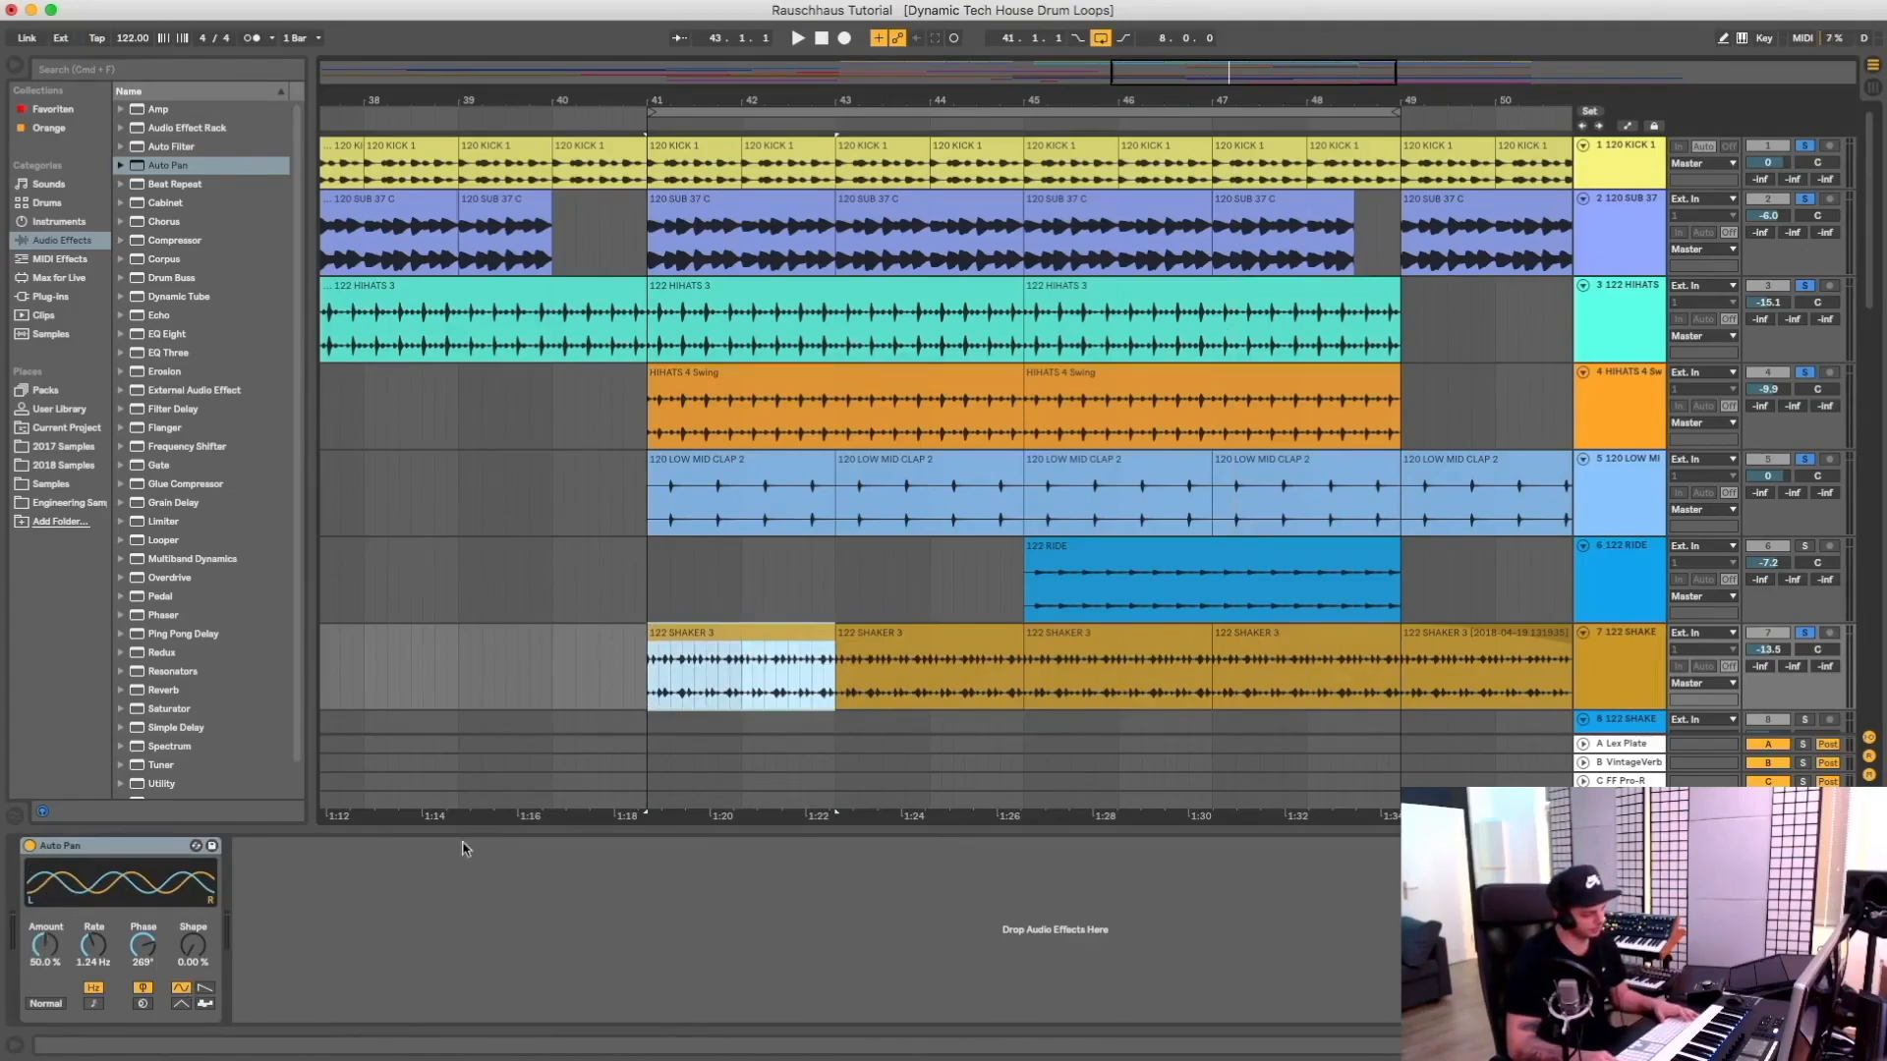
left_click_drag(143, 939, 97, 983)
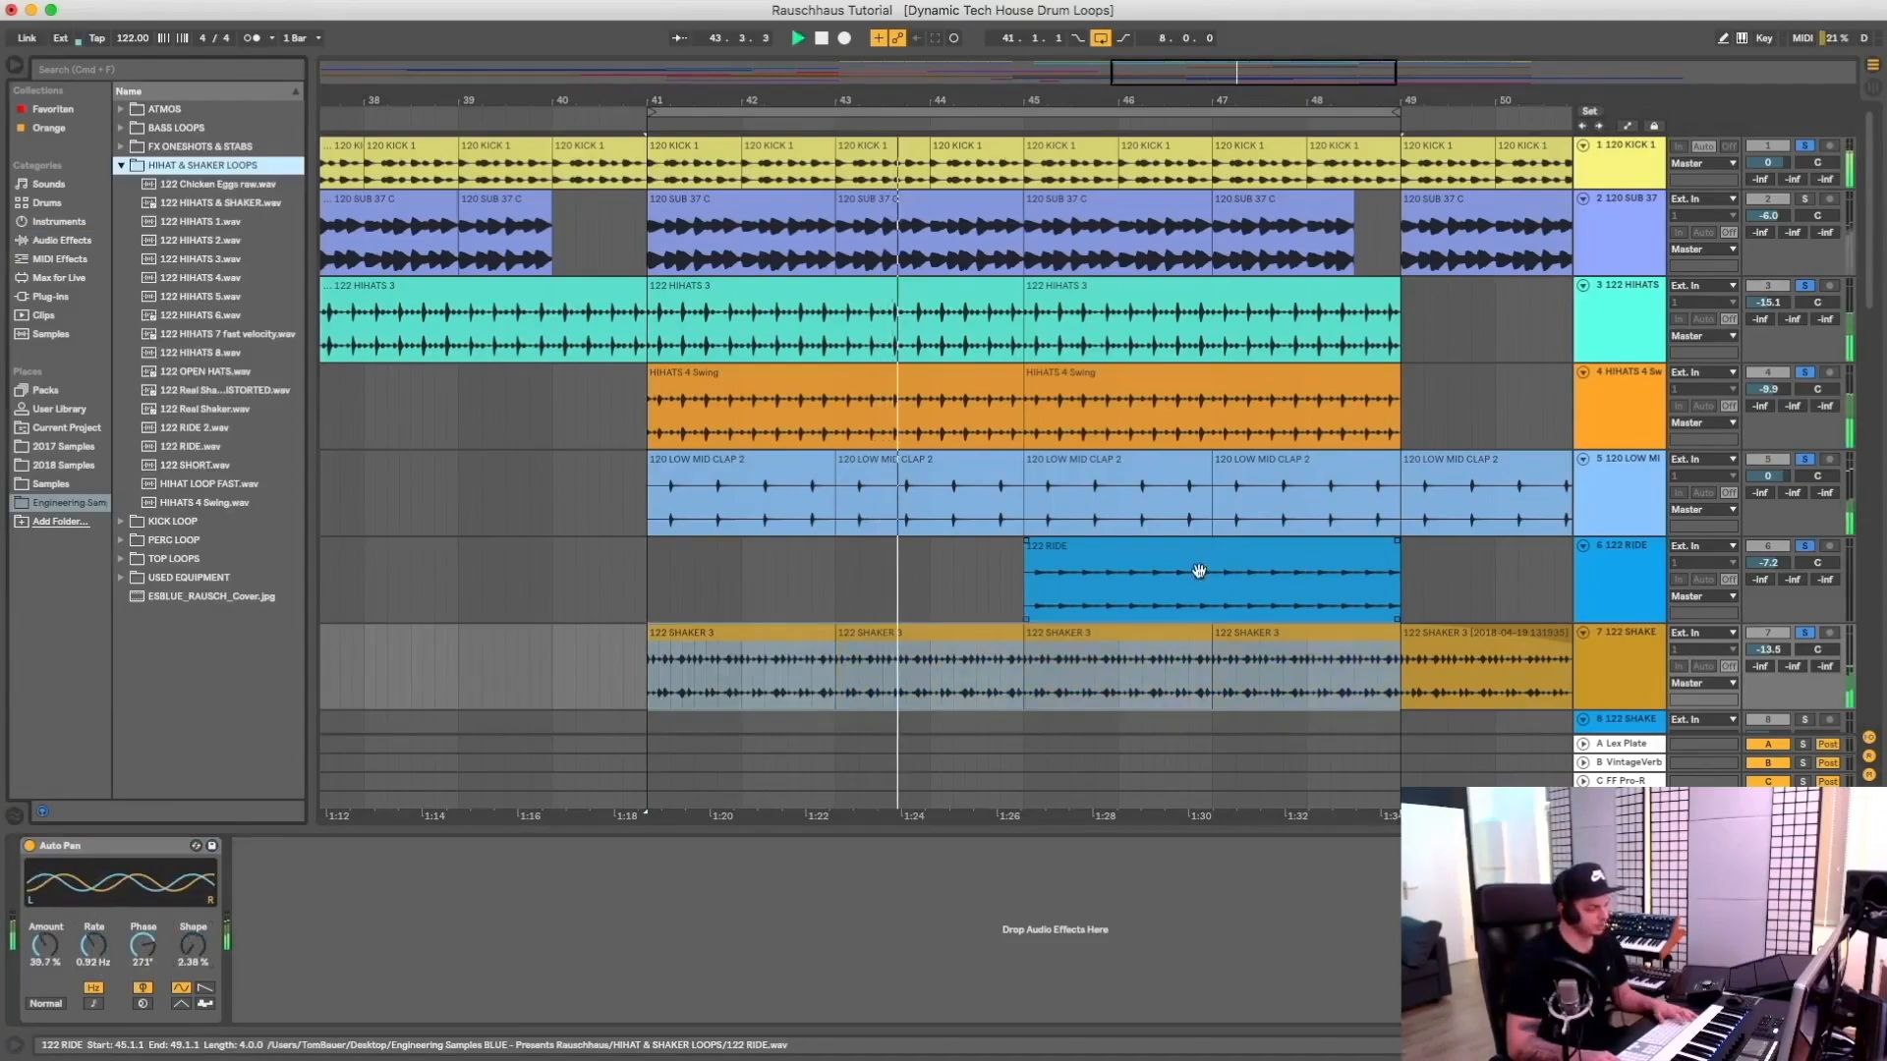
Preview 122 RIDE.wav from the HIHAT & SHAKER LOOPS folder and play the bars 41 to 49 loop with the ride track
left_click(1131, 554)
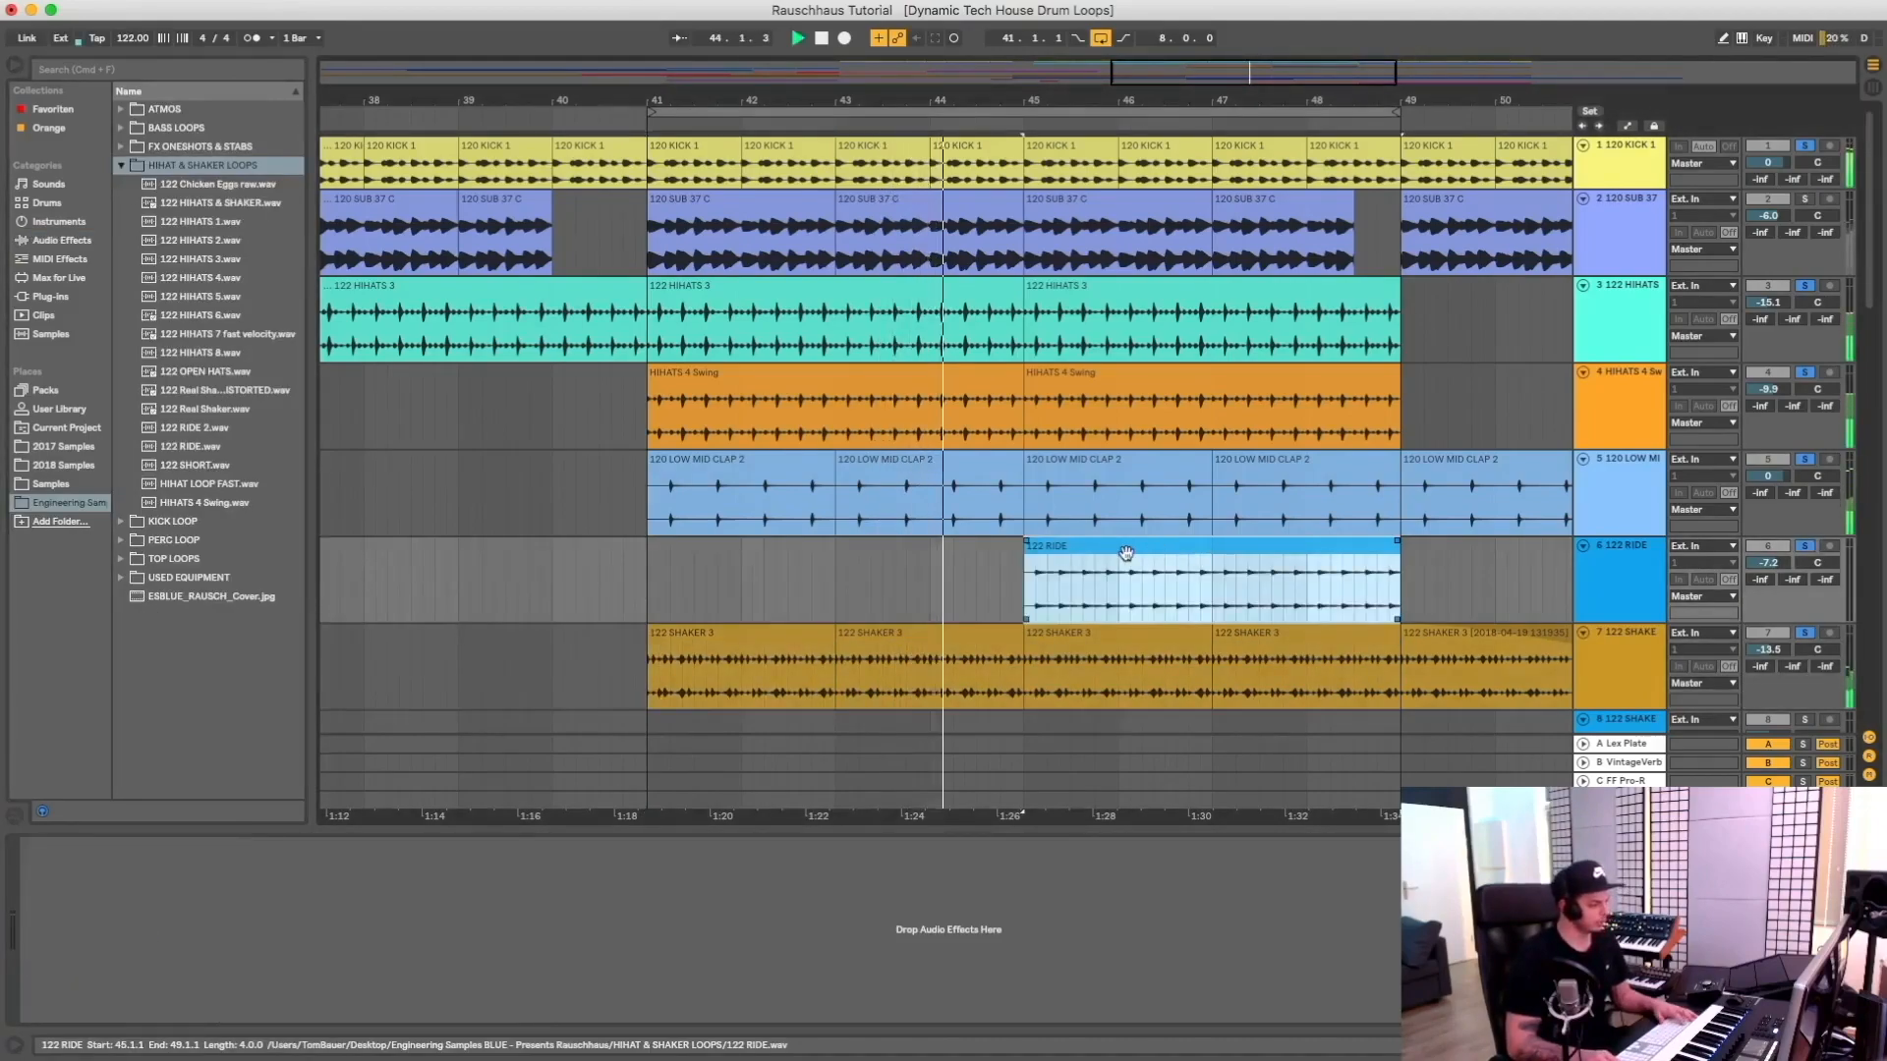
left_click(204, 166)
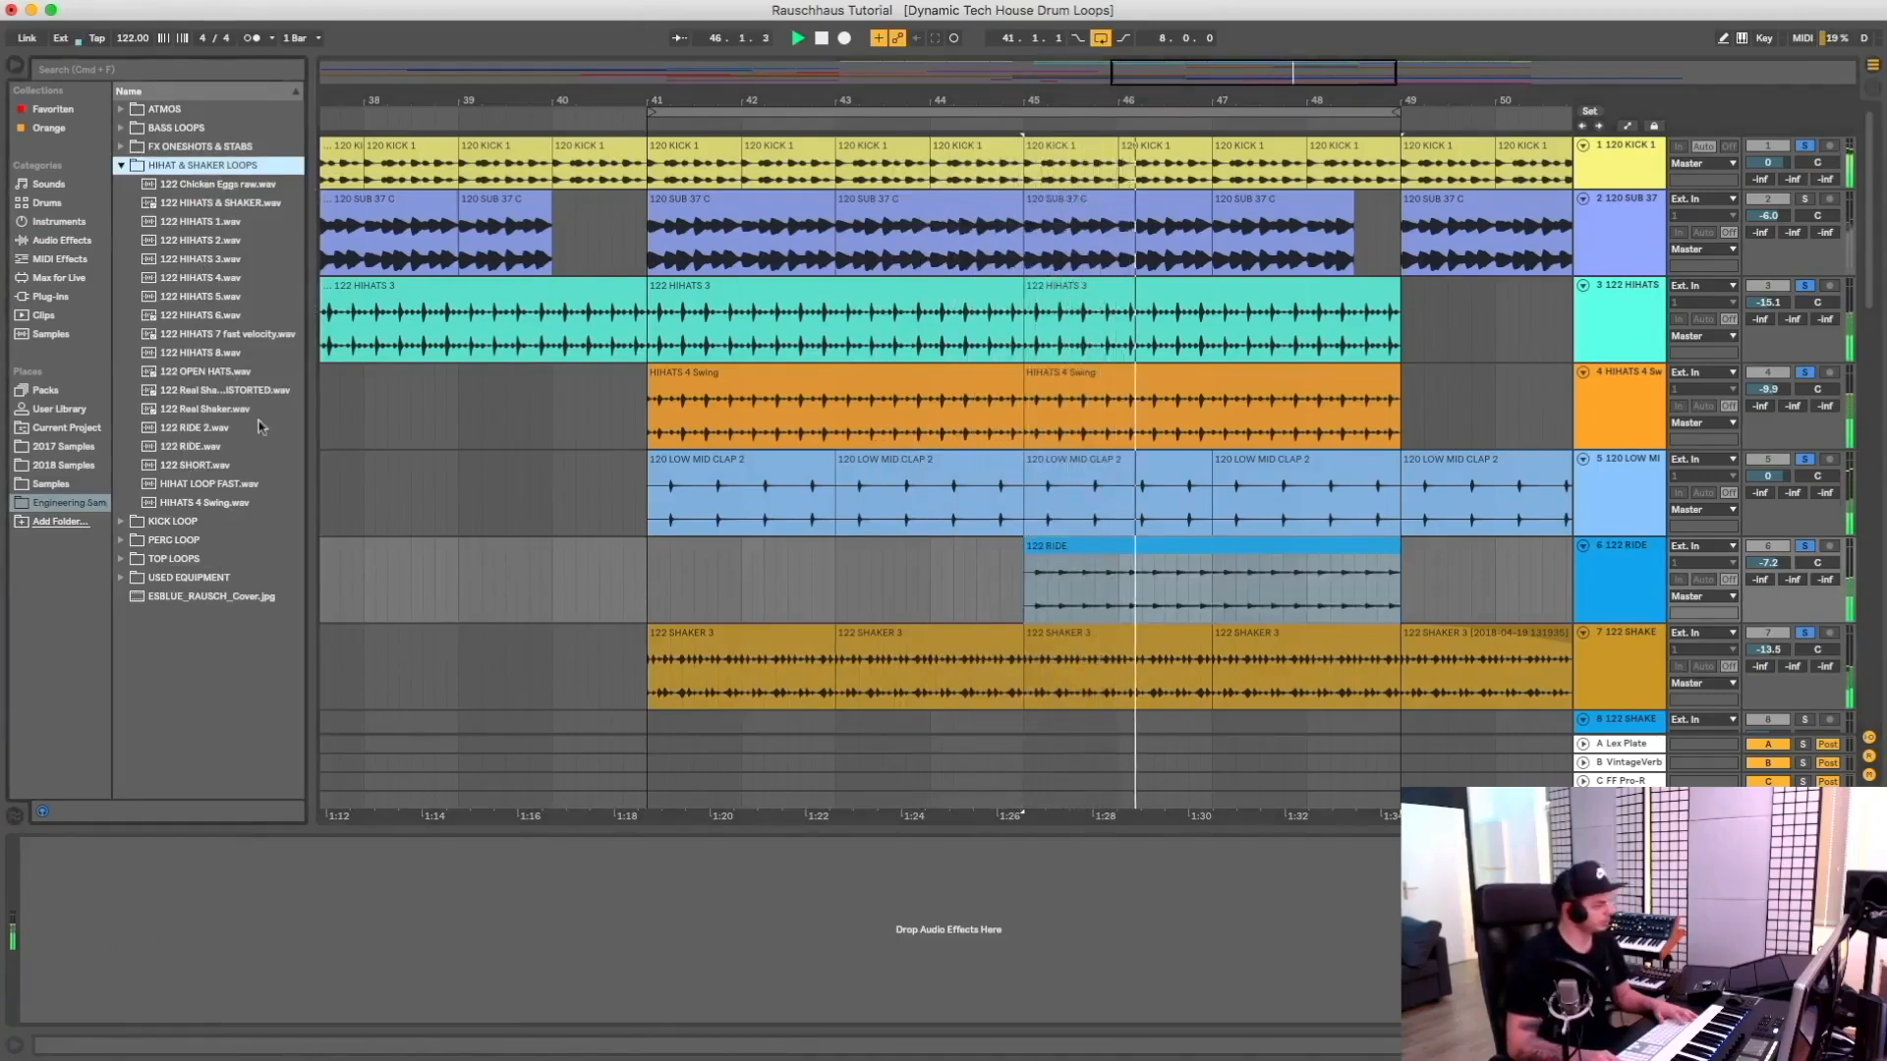
left_click(191, 450)
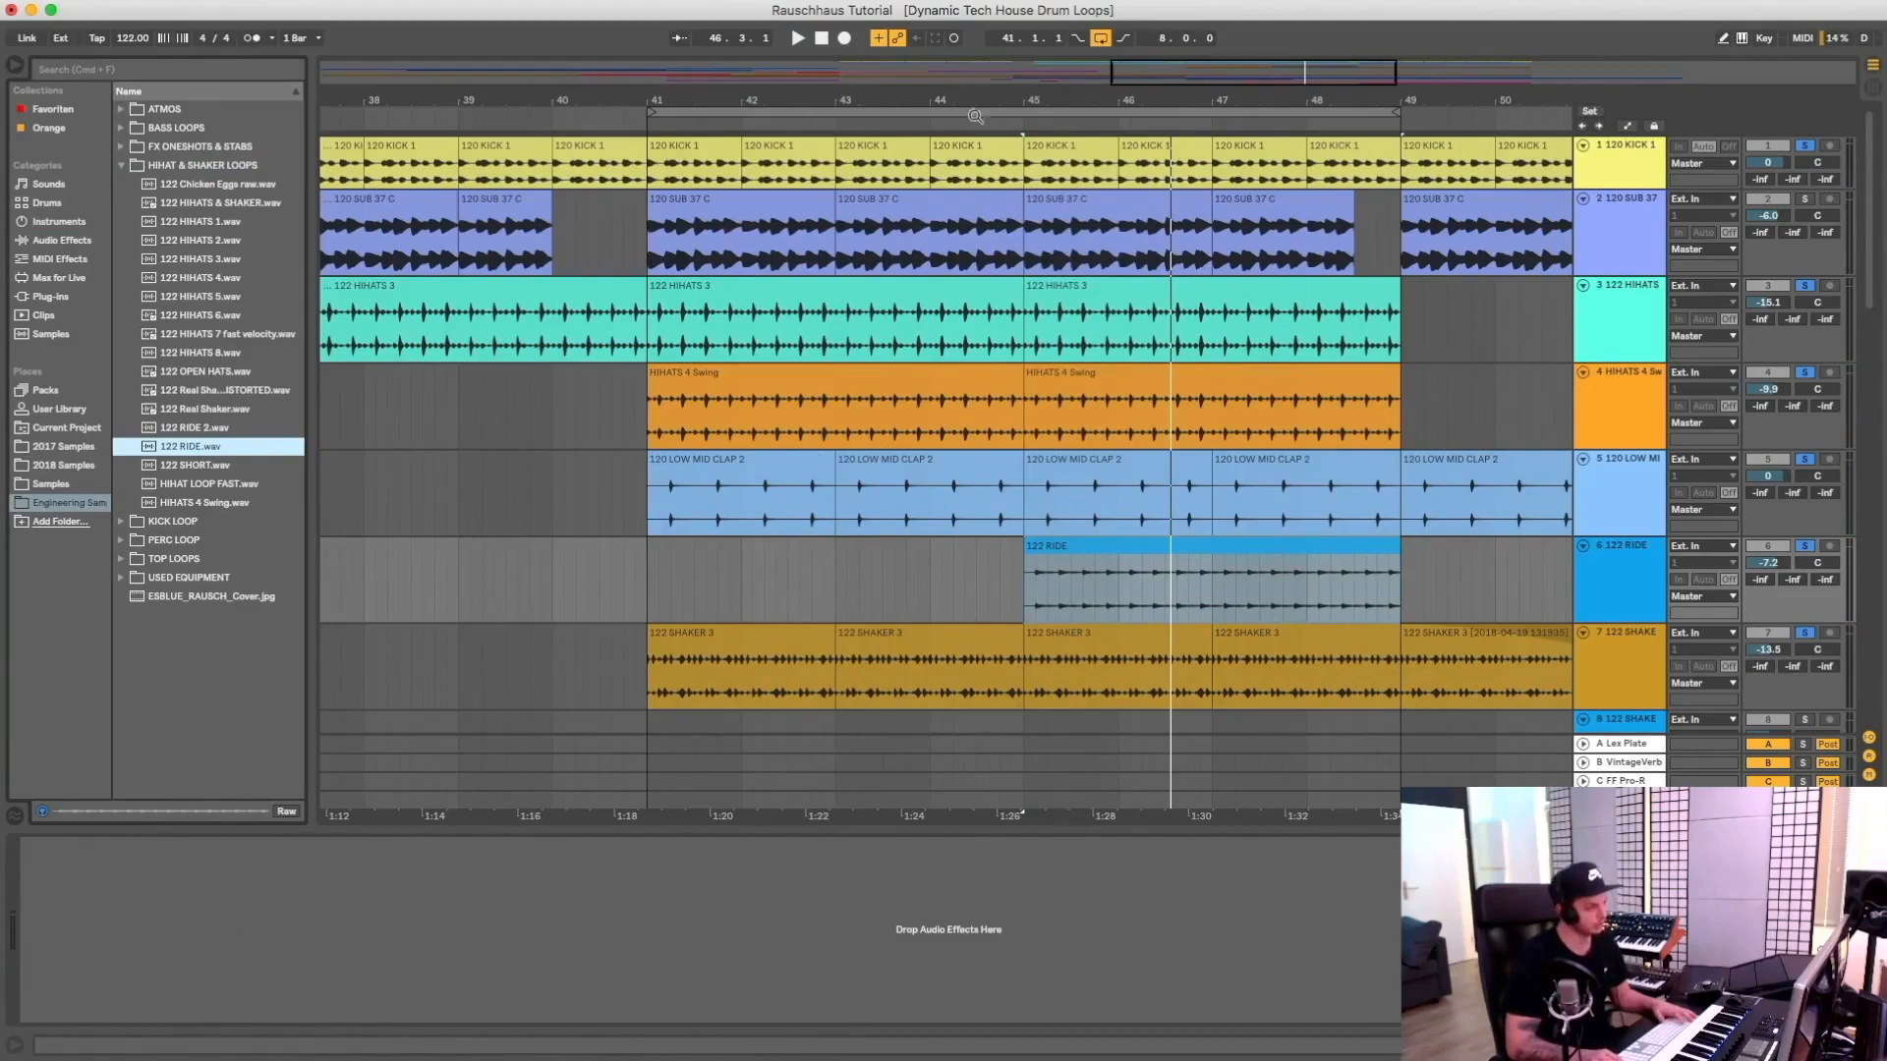
left_click(1022, 118)
key("space")
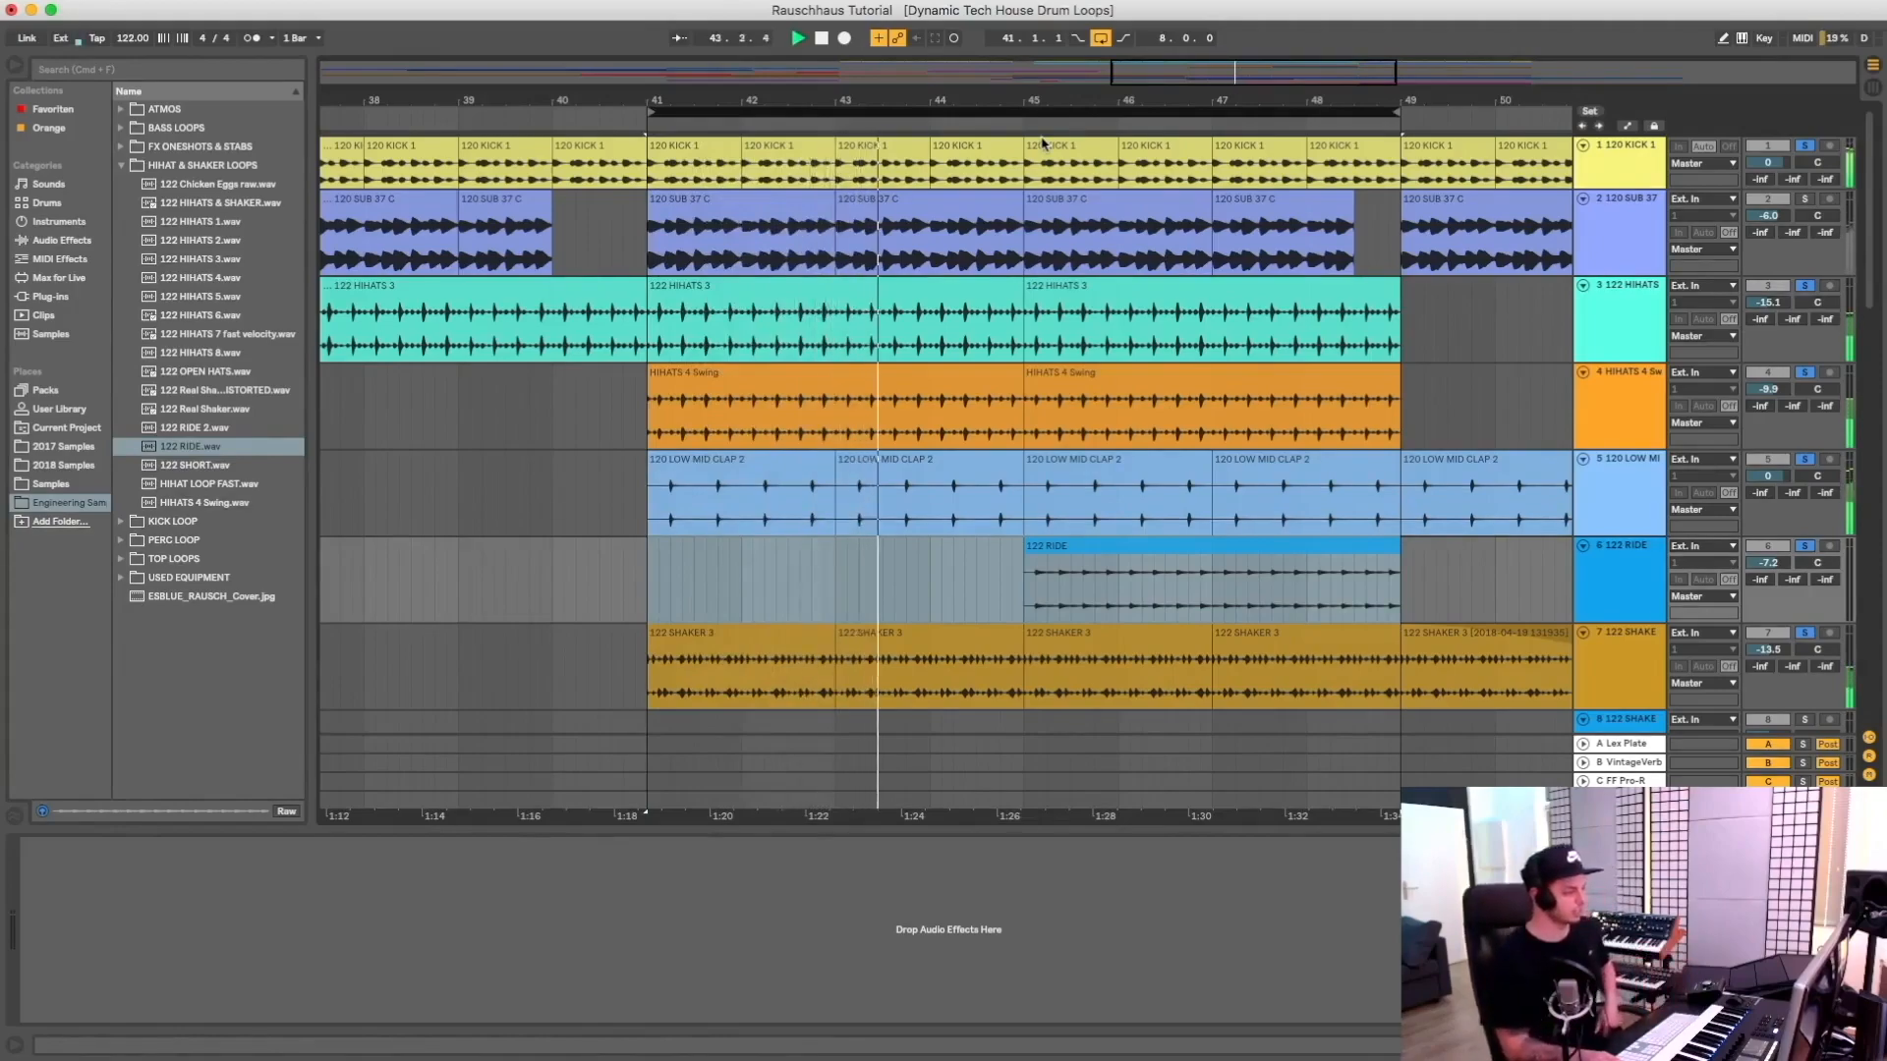
left_click(1056, 200)
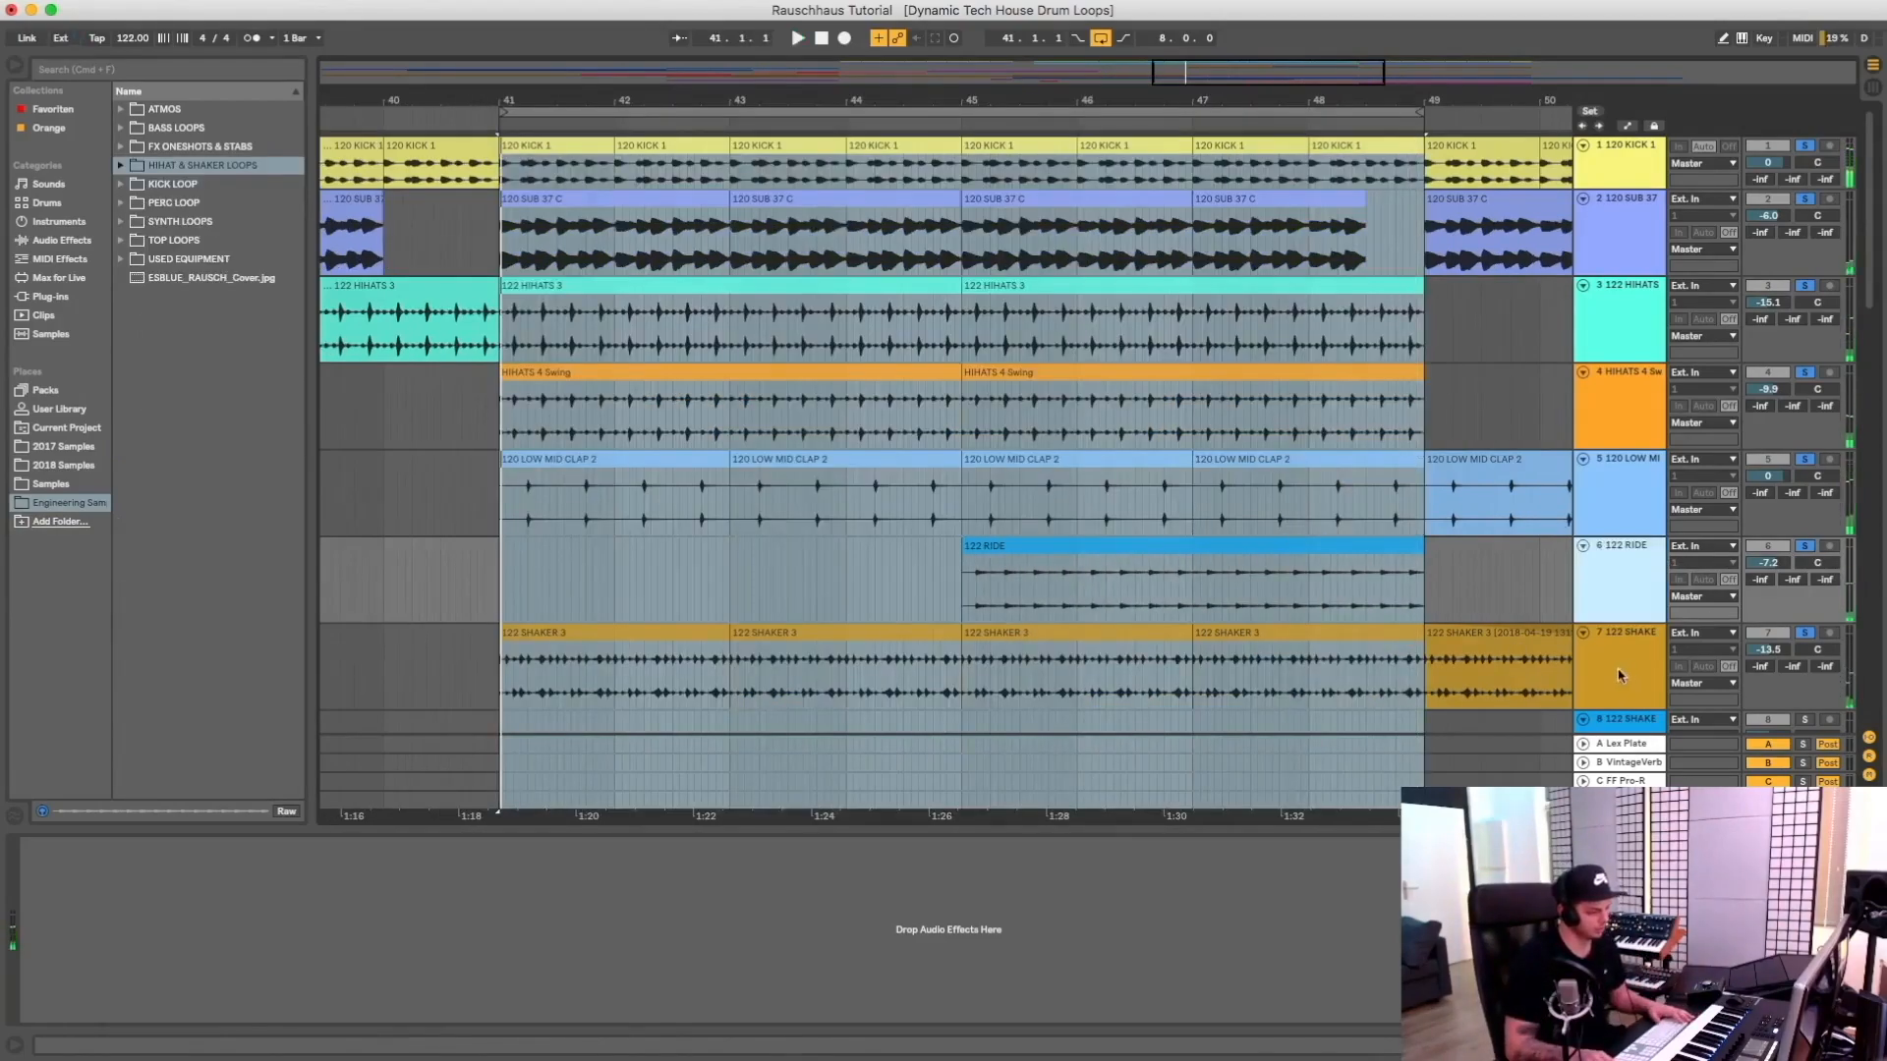
Fold all seven drum and bass tracks from 120 KICK 1 through 122 SHAKER 3 together
left_click(1629, 674)
left_click(1615, 183, "shift")
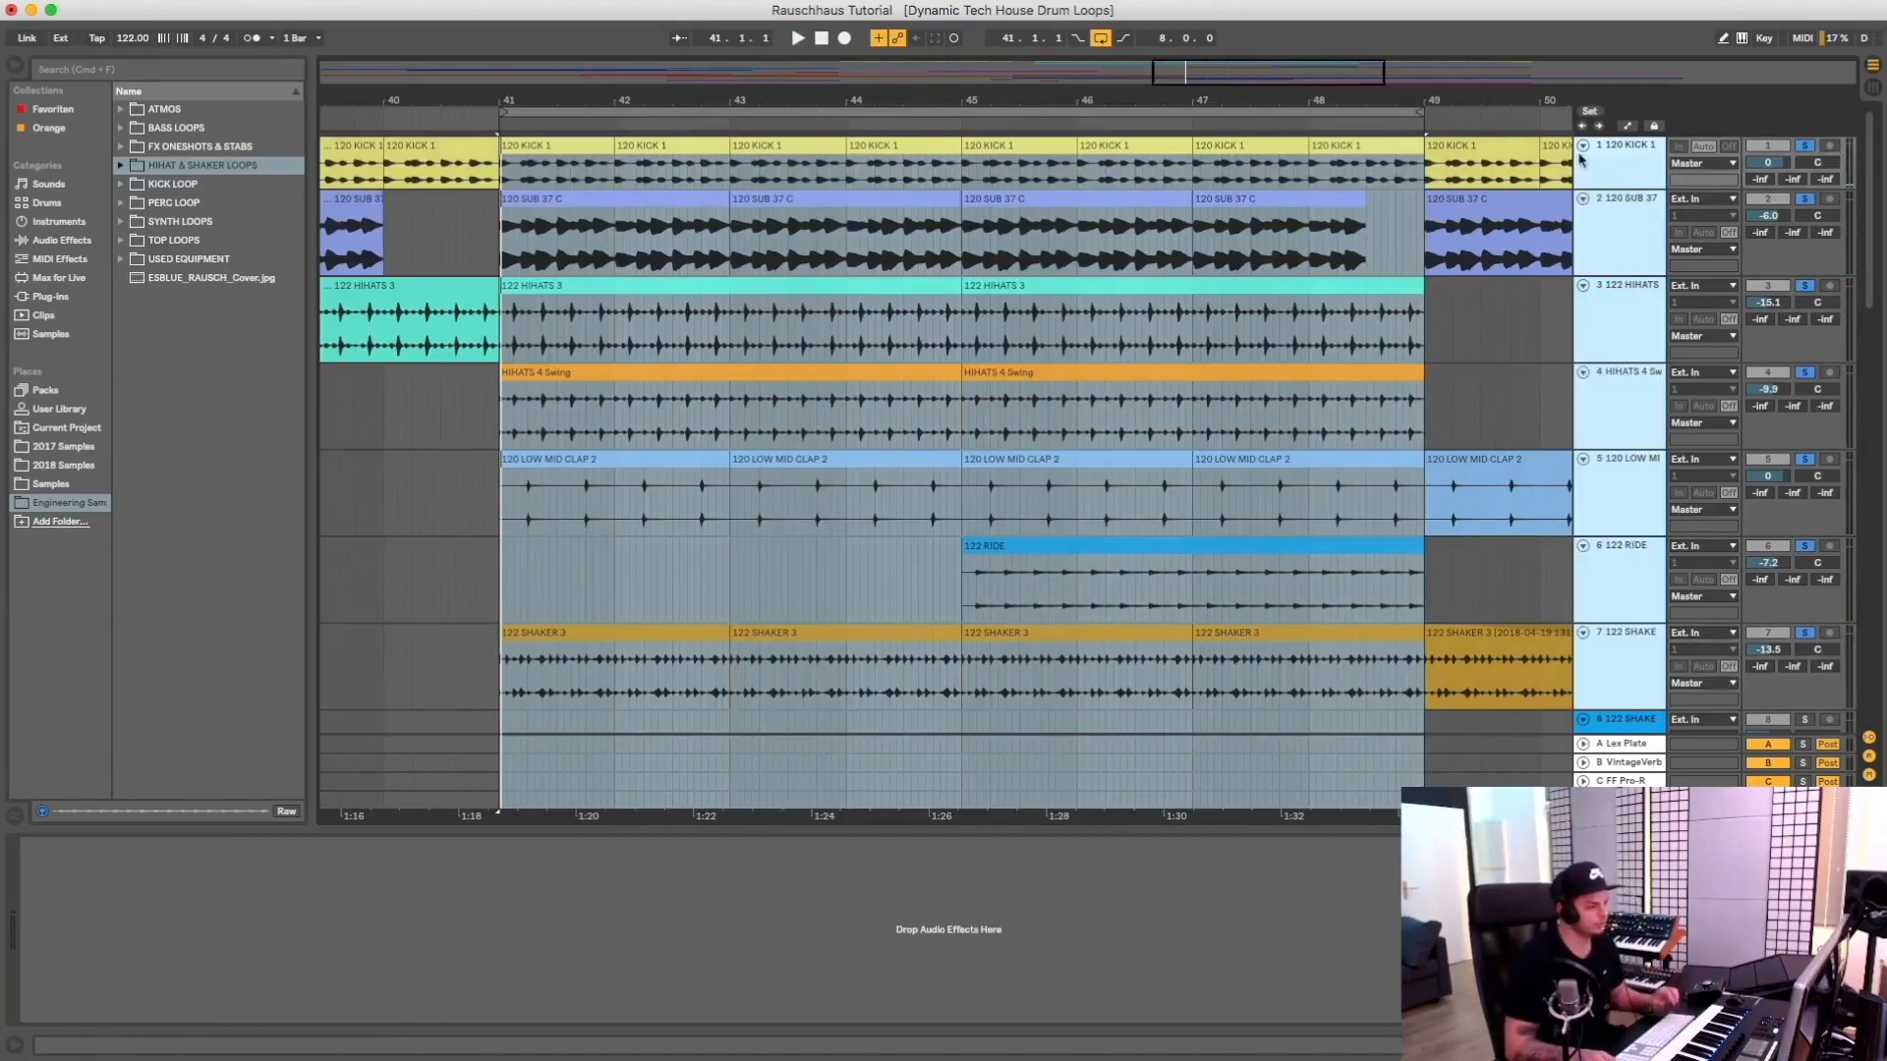
left_click(1582, 147)
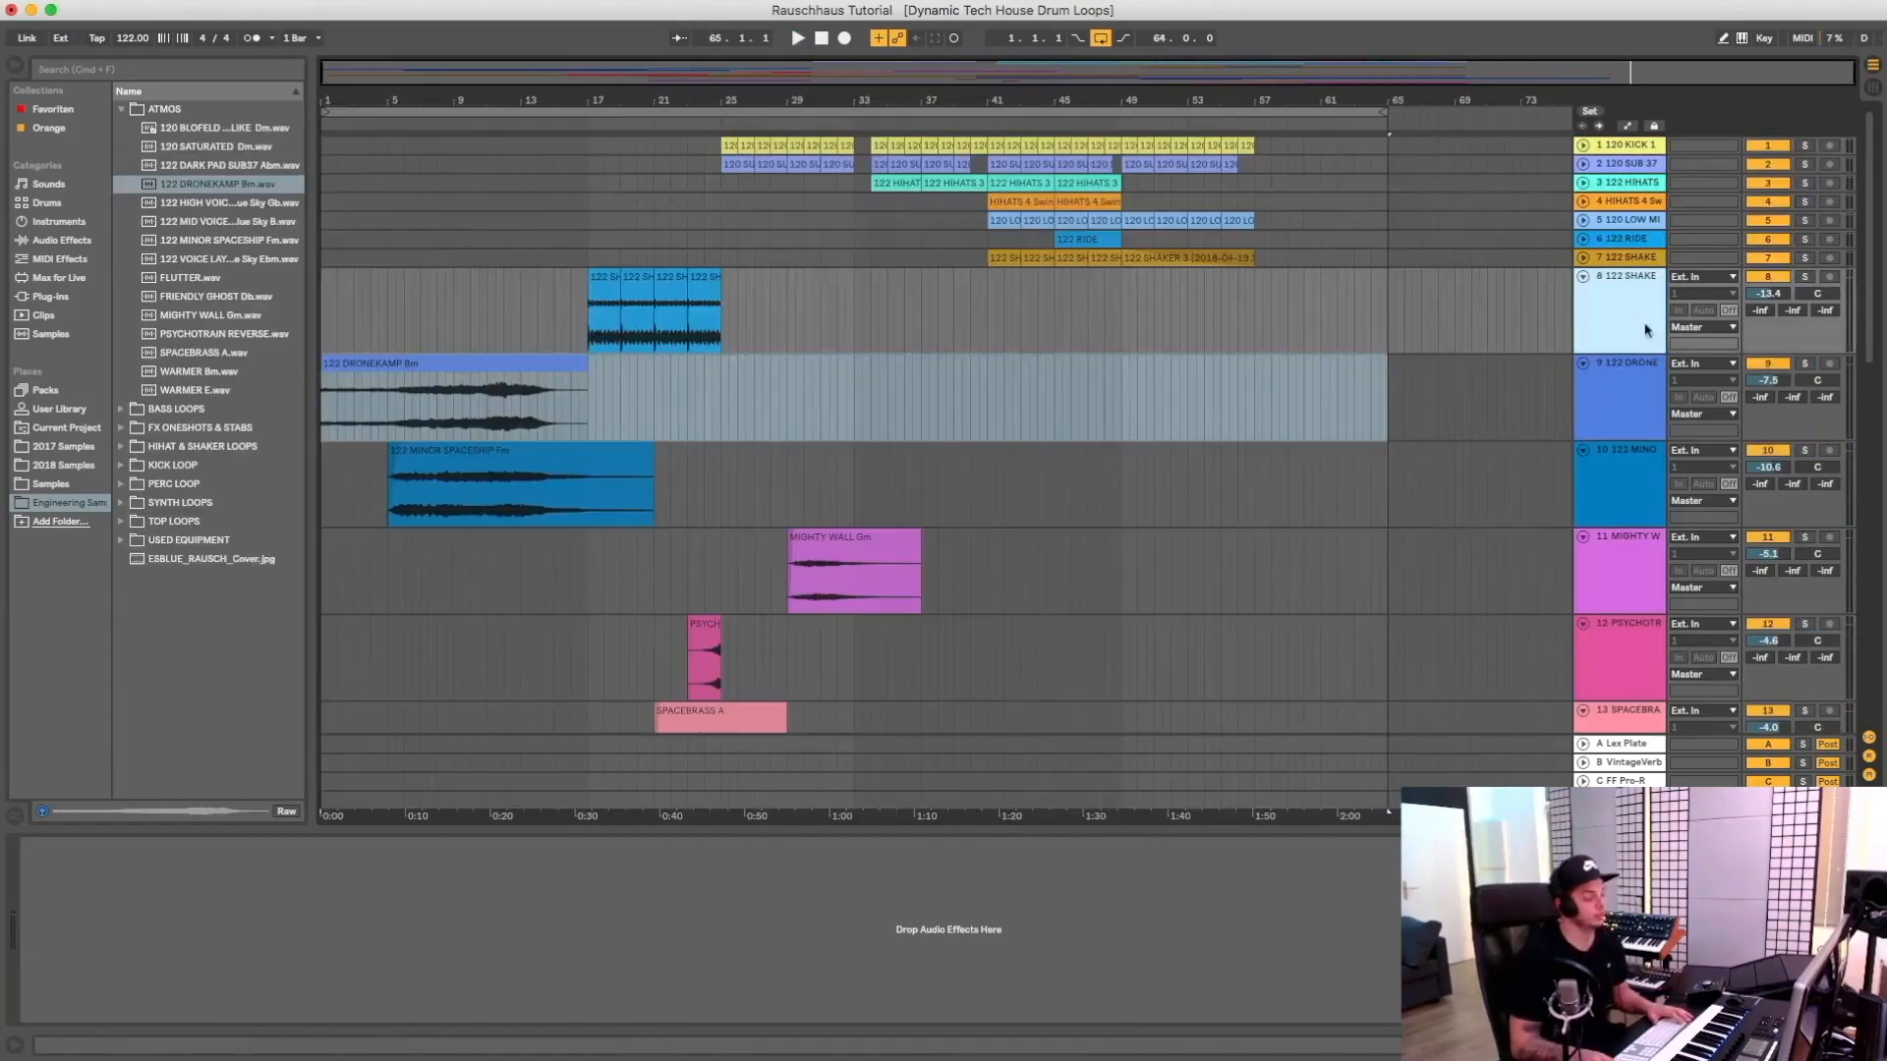
Shorten the arrangement loop to span bars 1 to 25, covering the intro atmospheres
left_click(1619, 381)
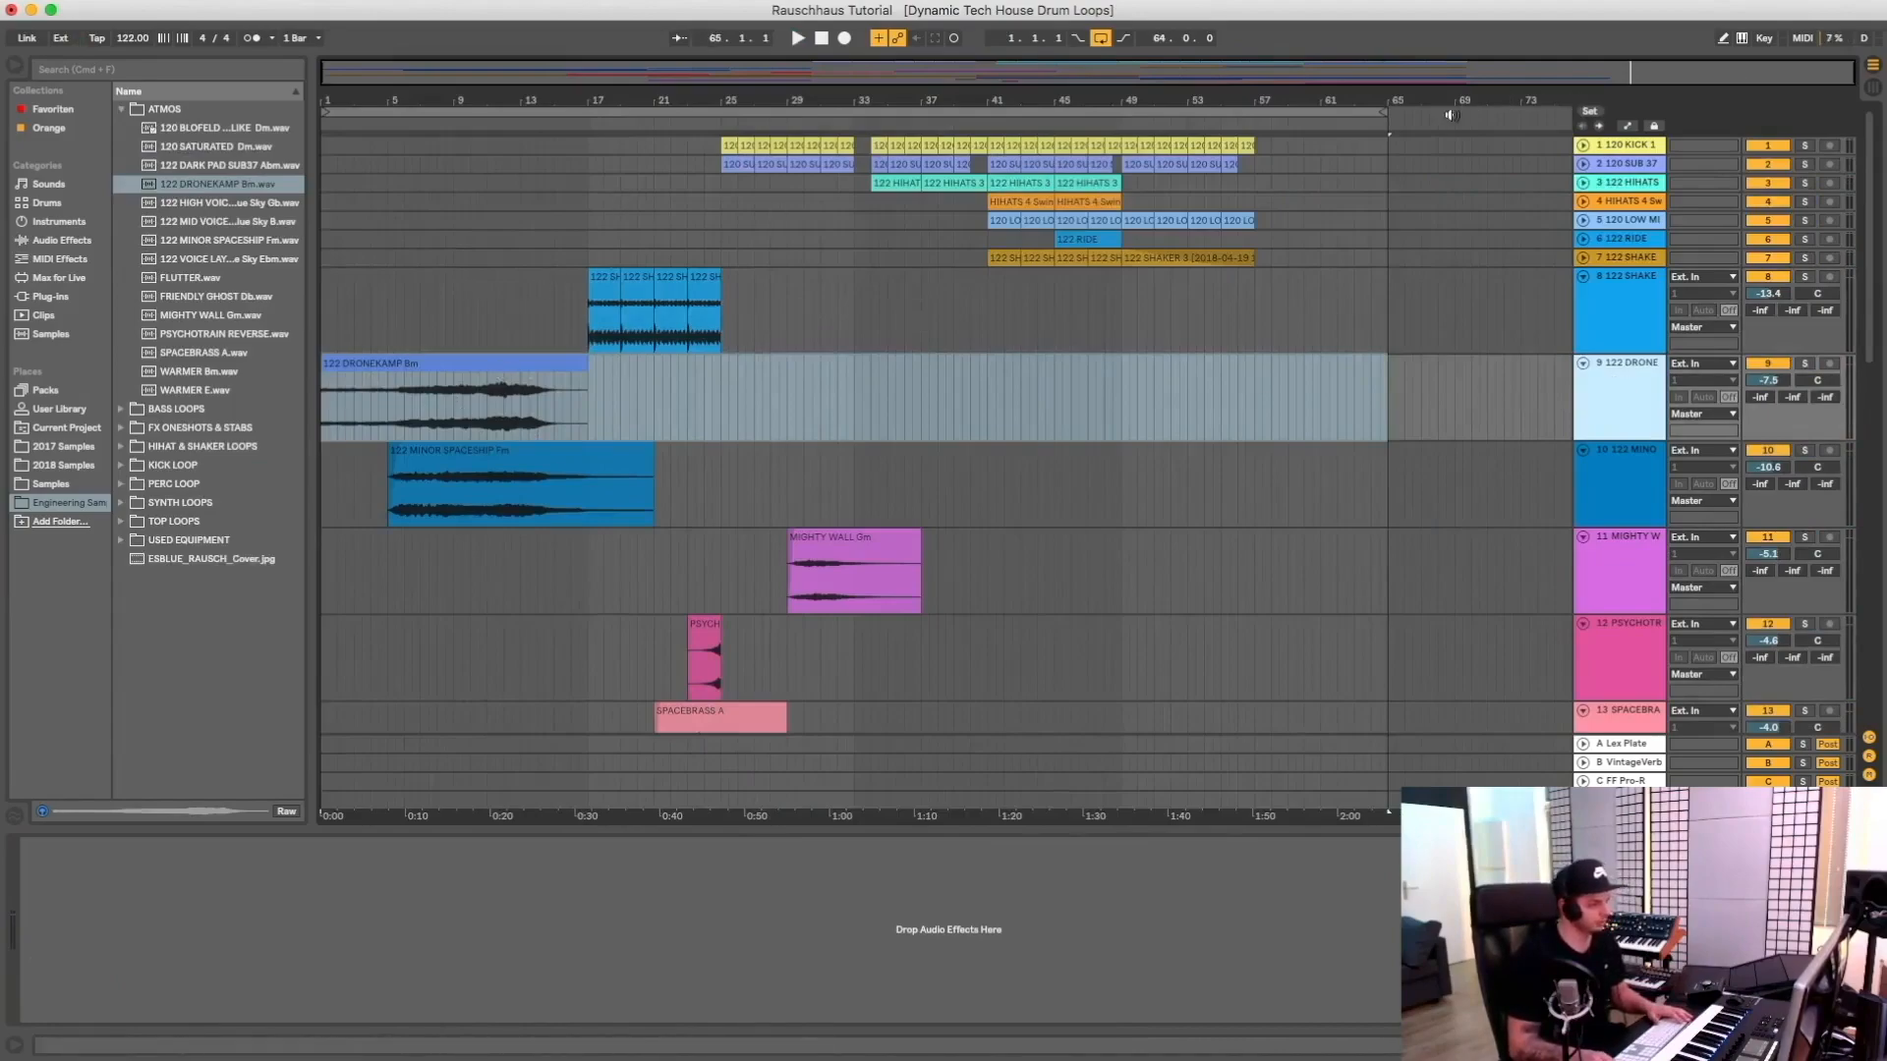
left_click_drag(1377, 119, 584, 131)
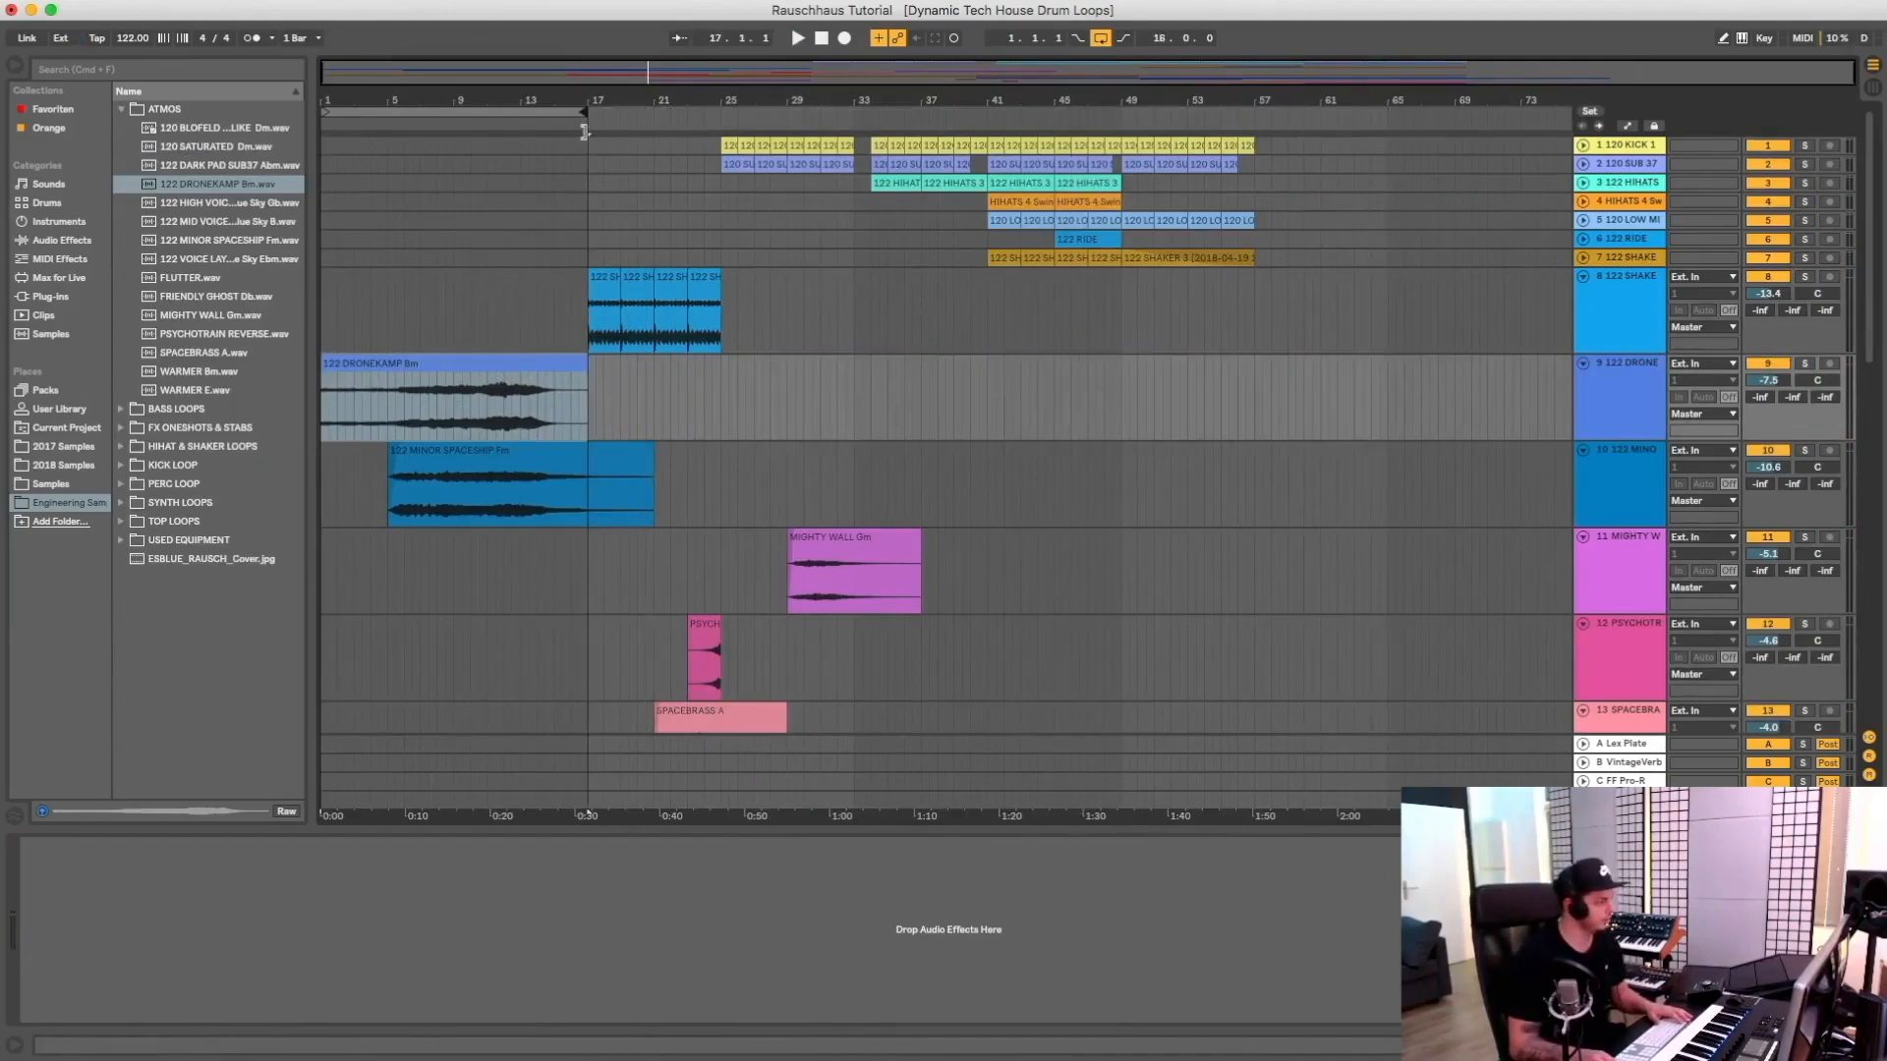
left_click(556, 115)
left_click(1622, 399)
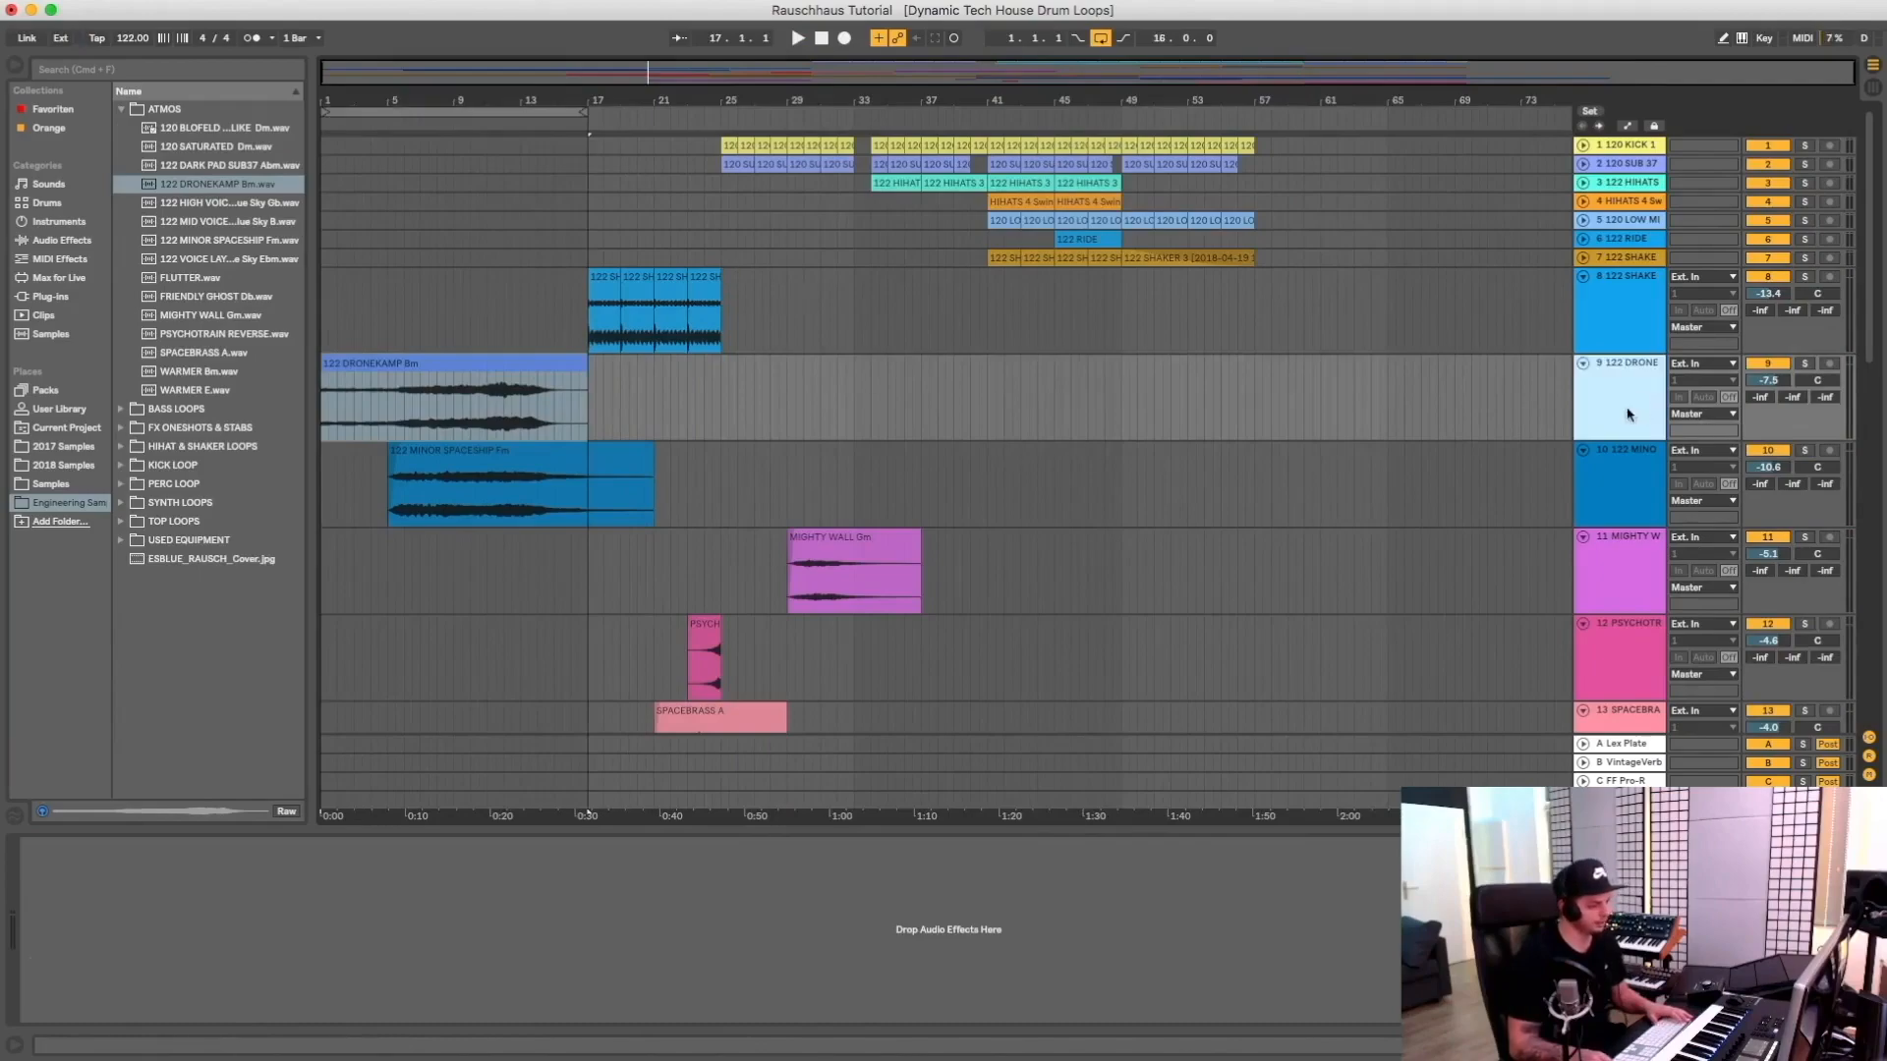
left_click_drag(587, 119, 722, 143)
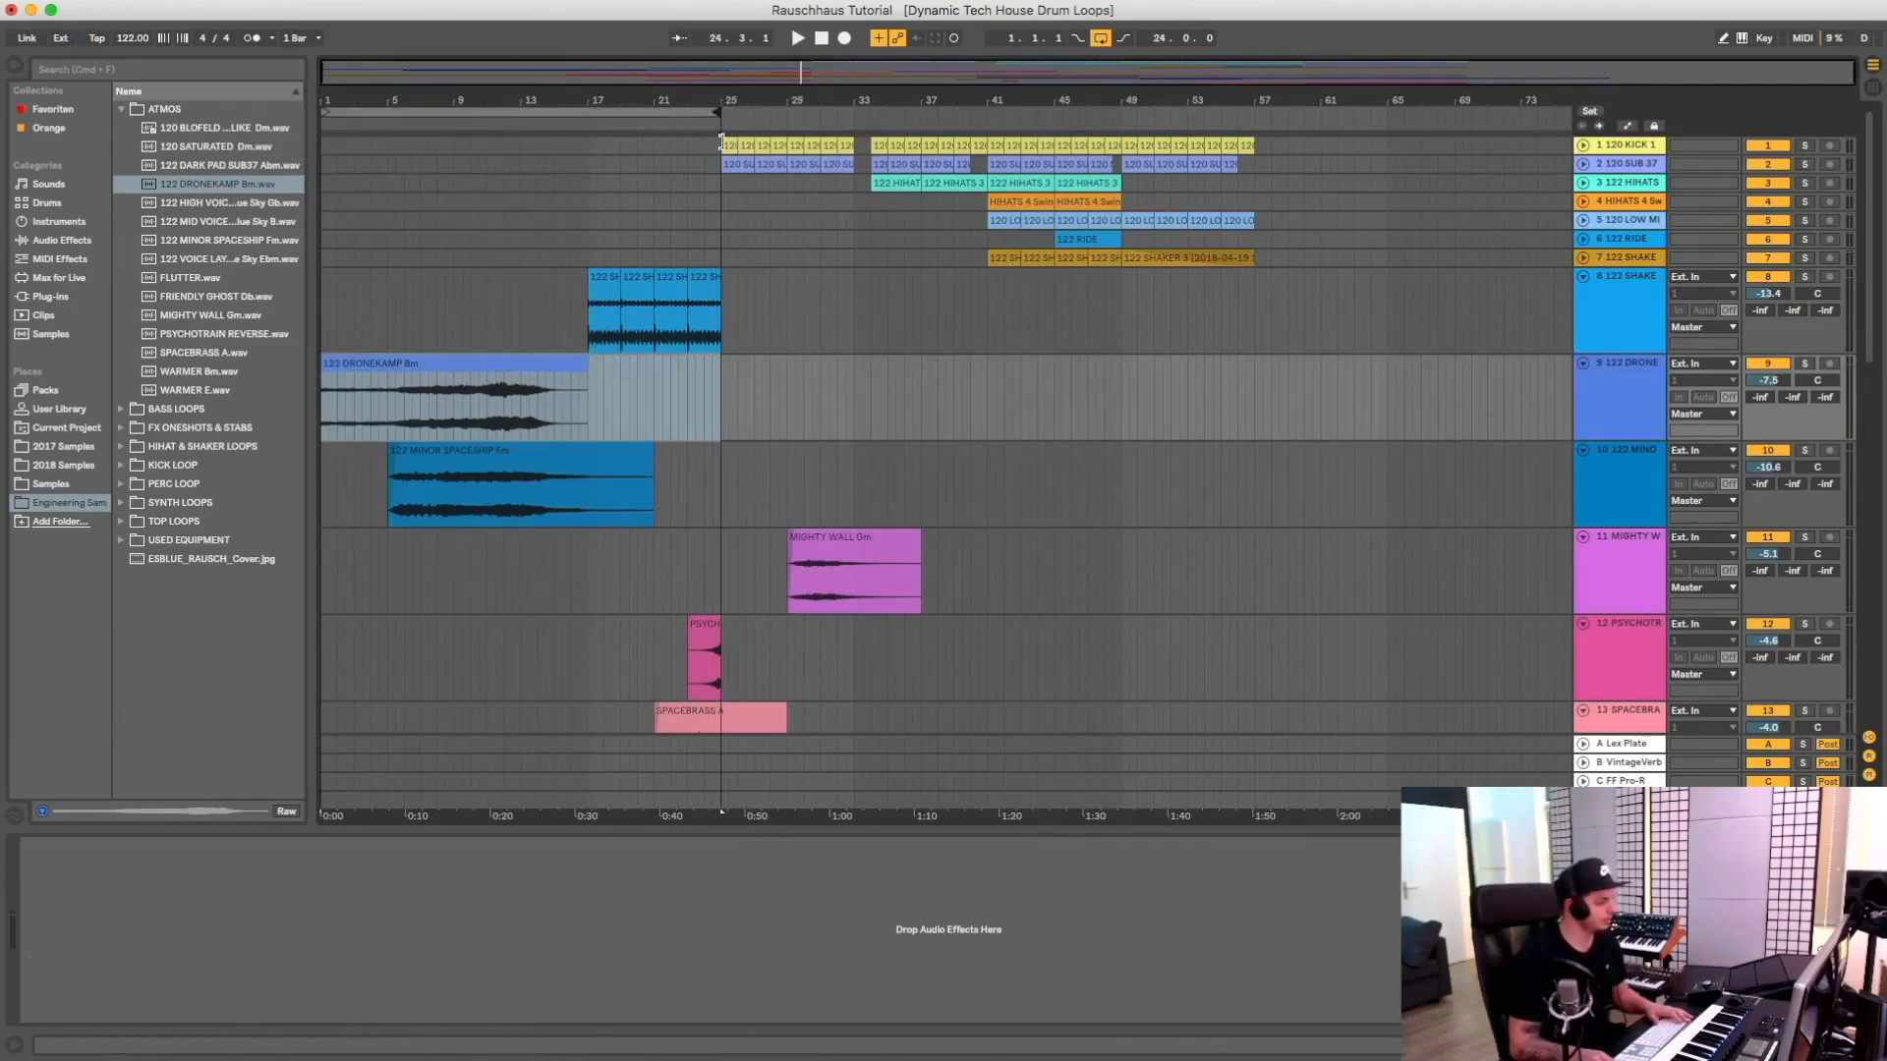
Solo the 122 DRONEKAMP Bm track and inspect its sample in the ATMOS folder and the clip's transpose setting
left_click(167, 109)
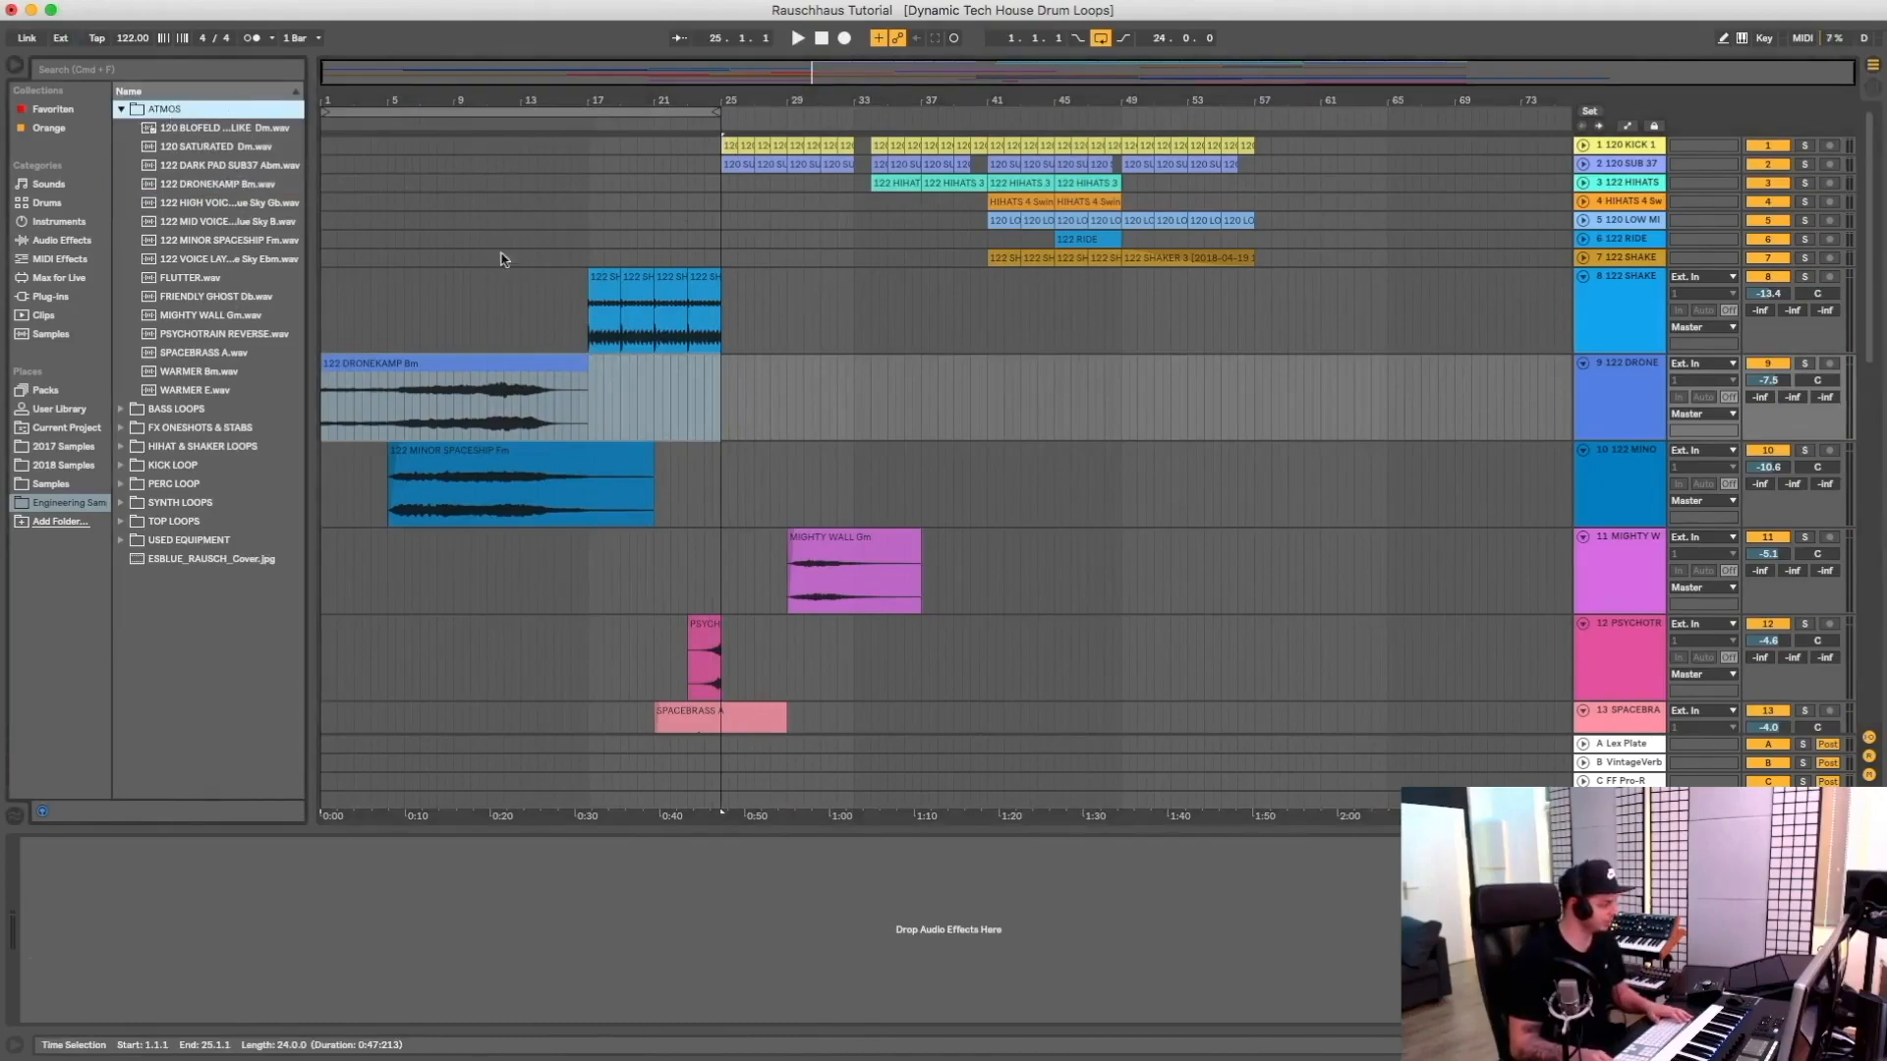
scroll(1595, 417, "down", 10)
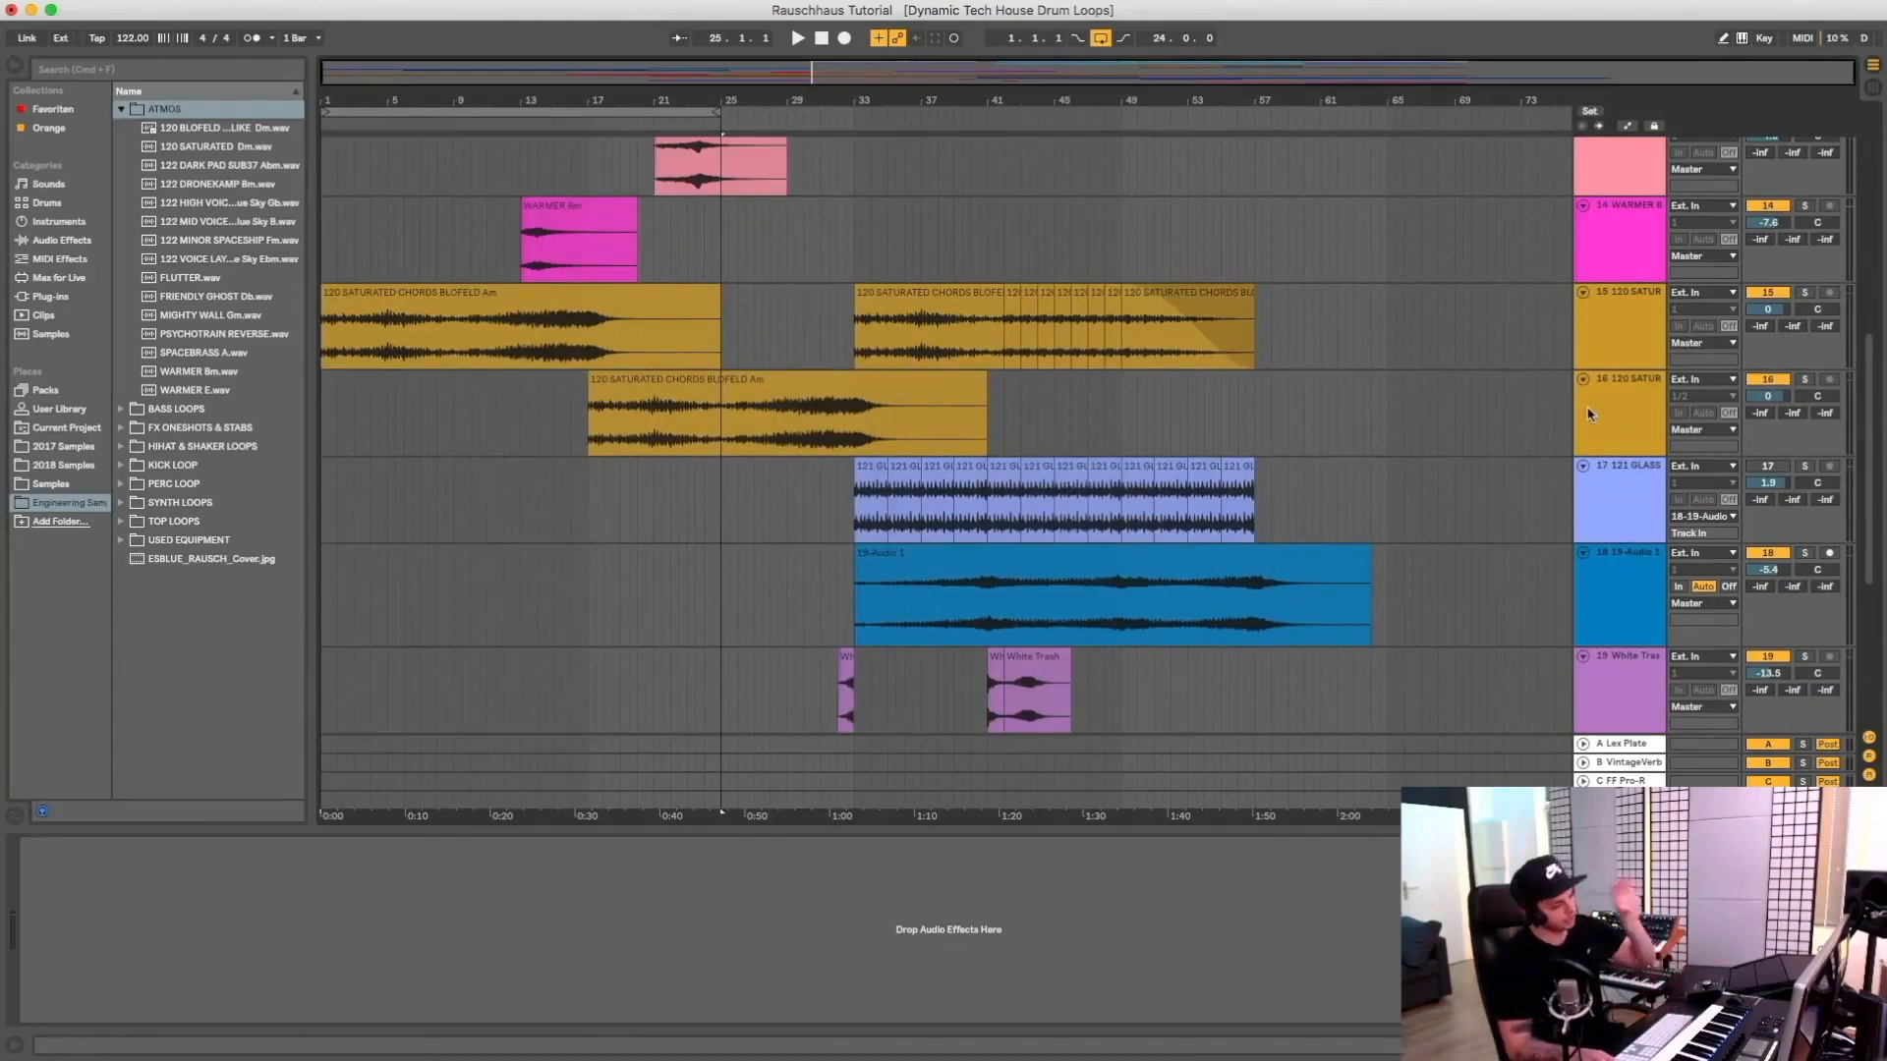
scroll(1592, 413, "up", 10)
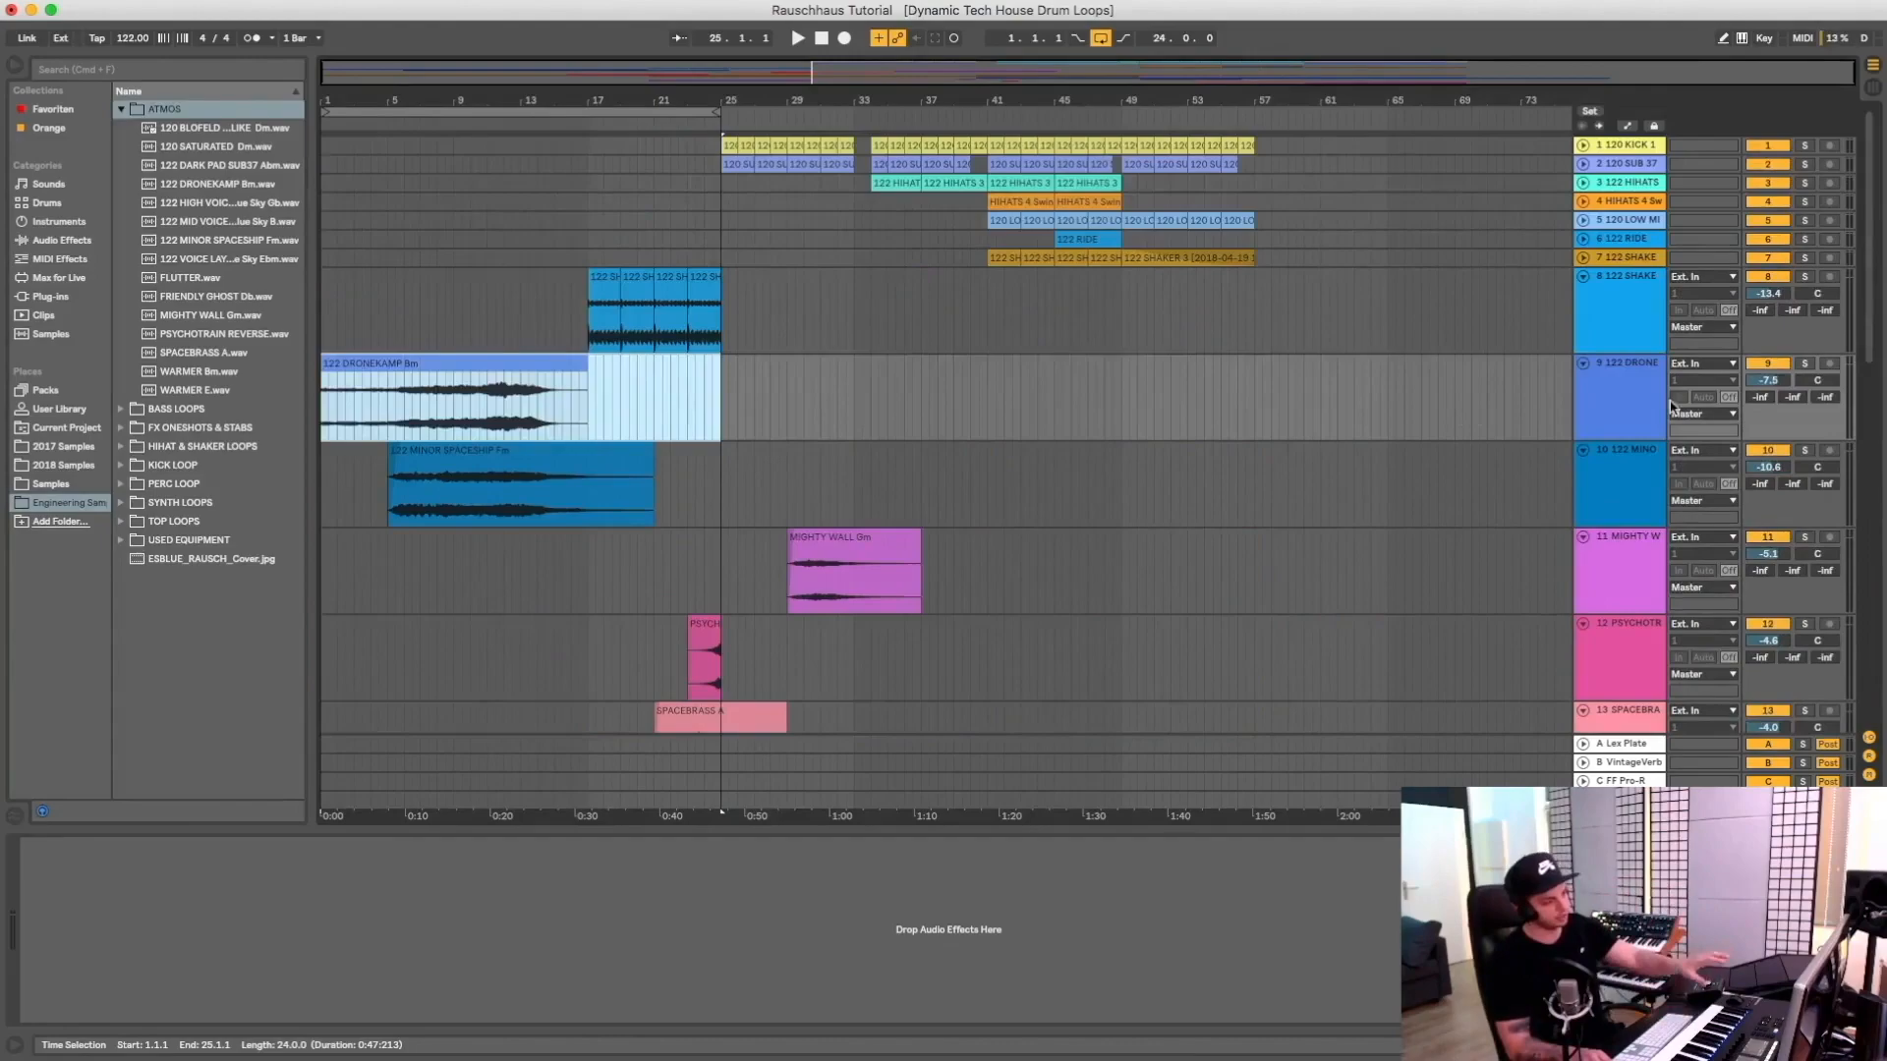
left_click(477, 394)
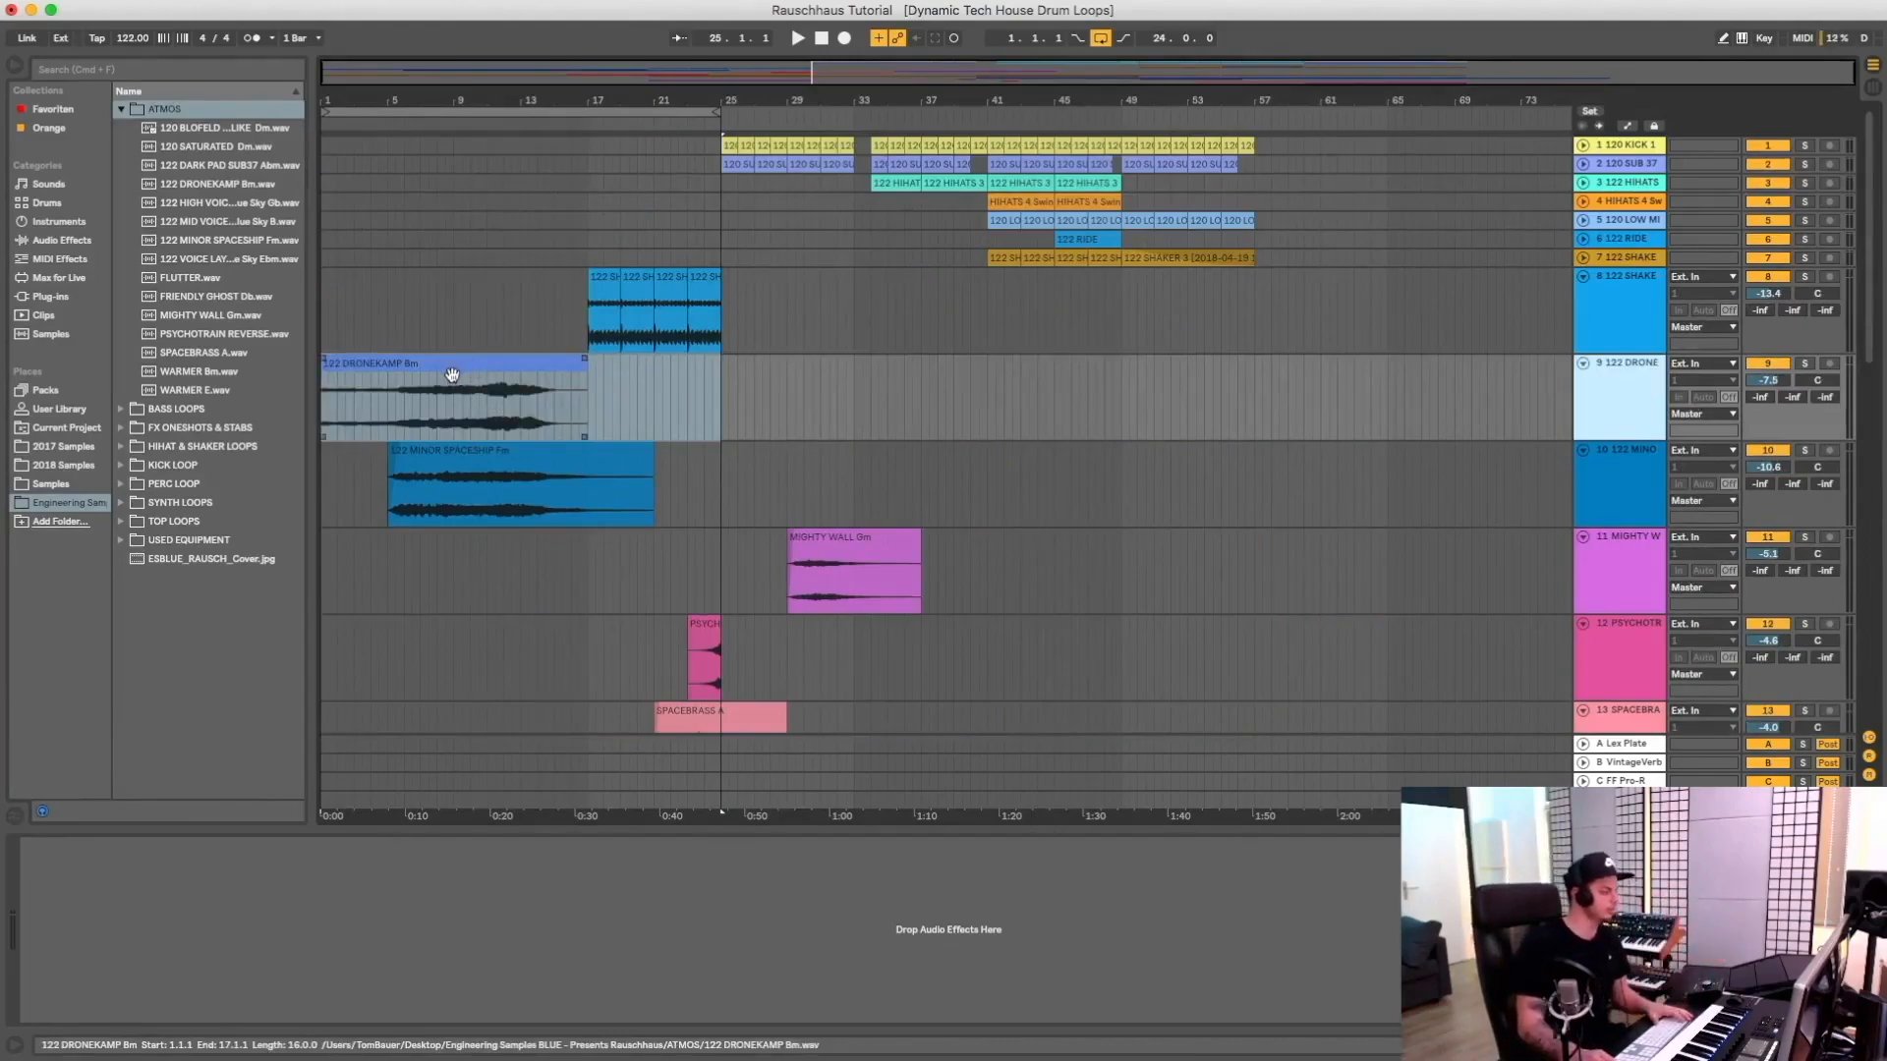
left_click(1801, 364)
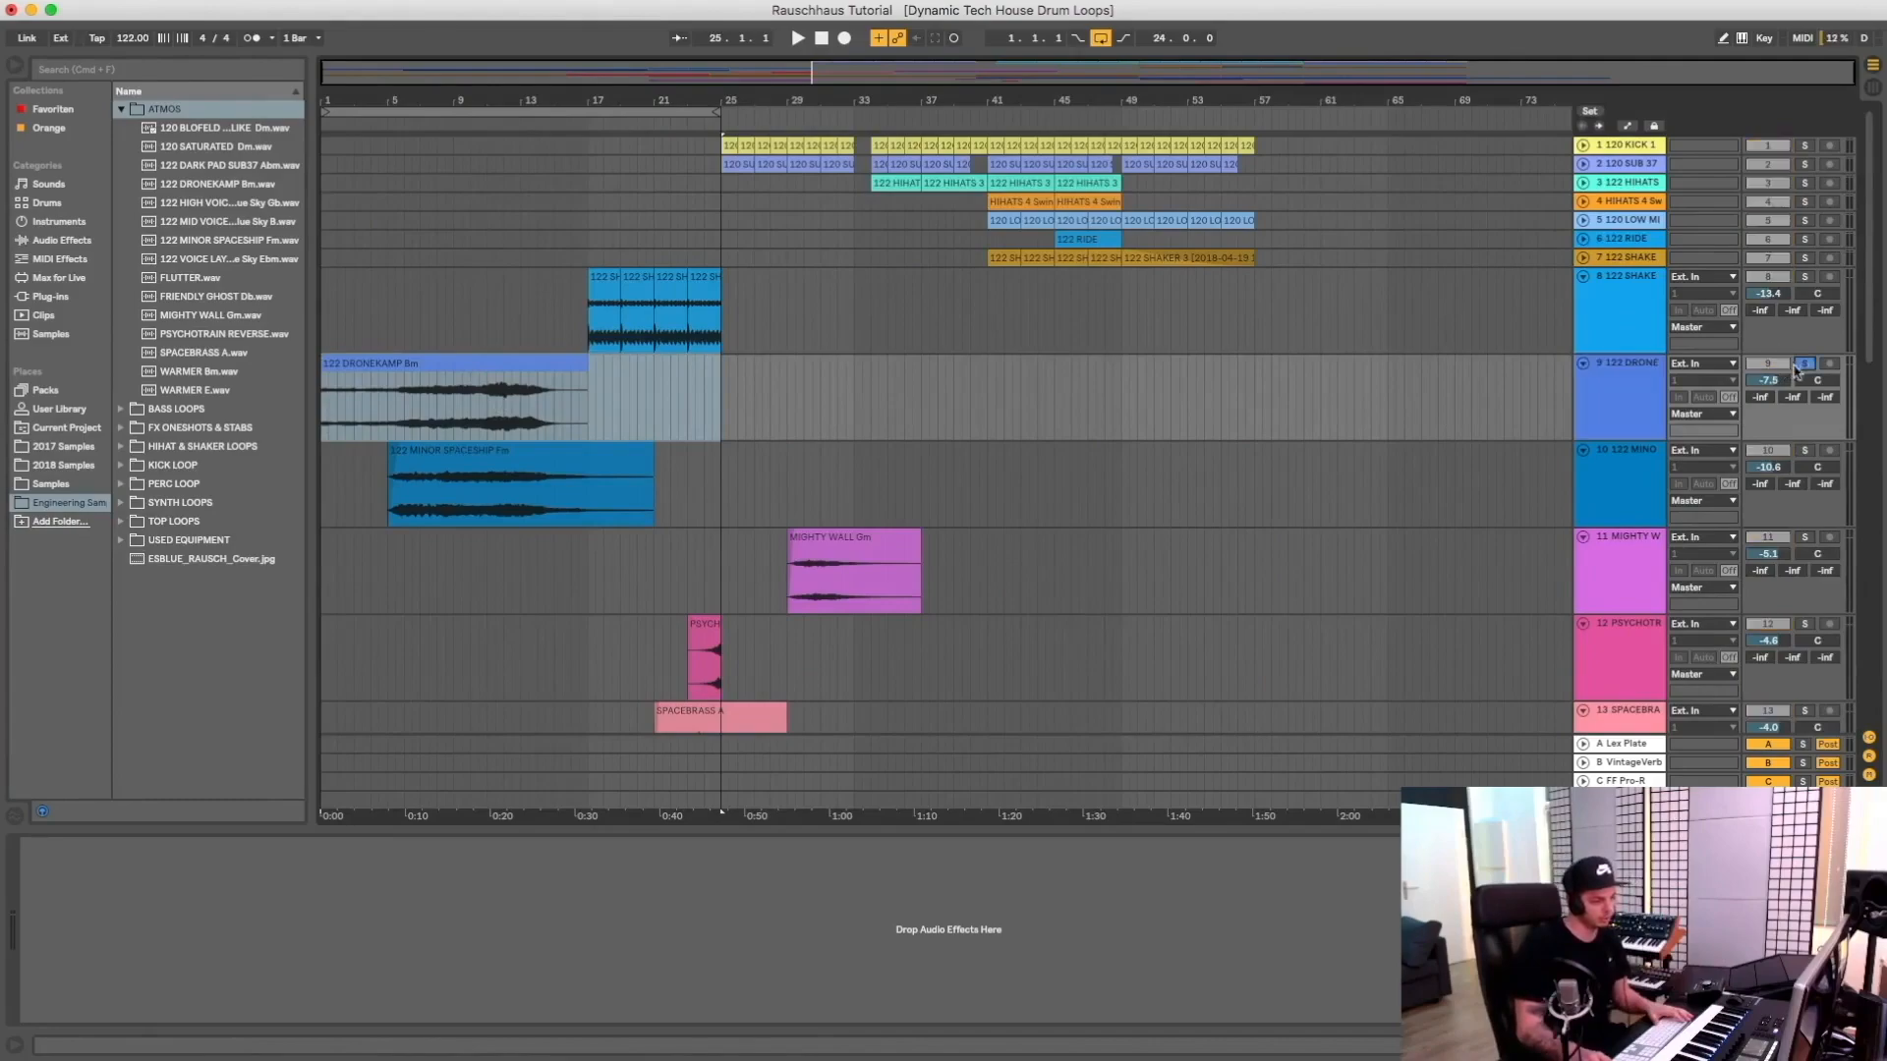
left_click(201, 186)
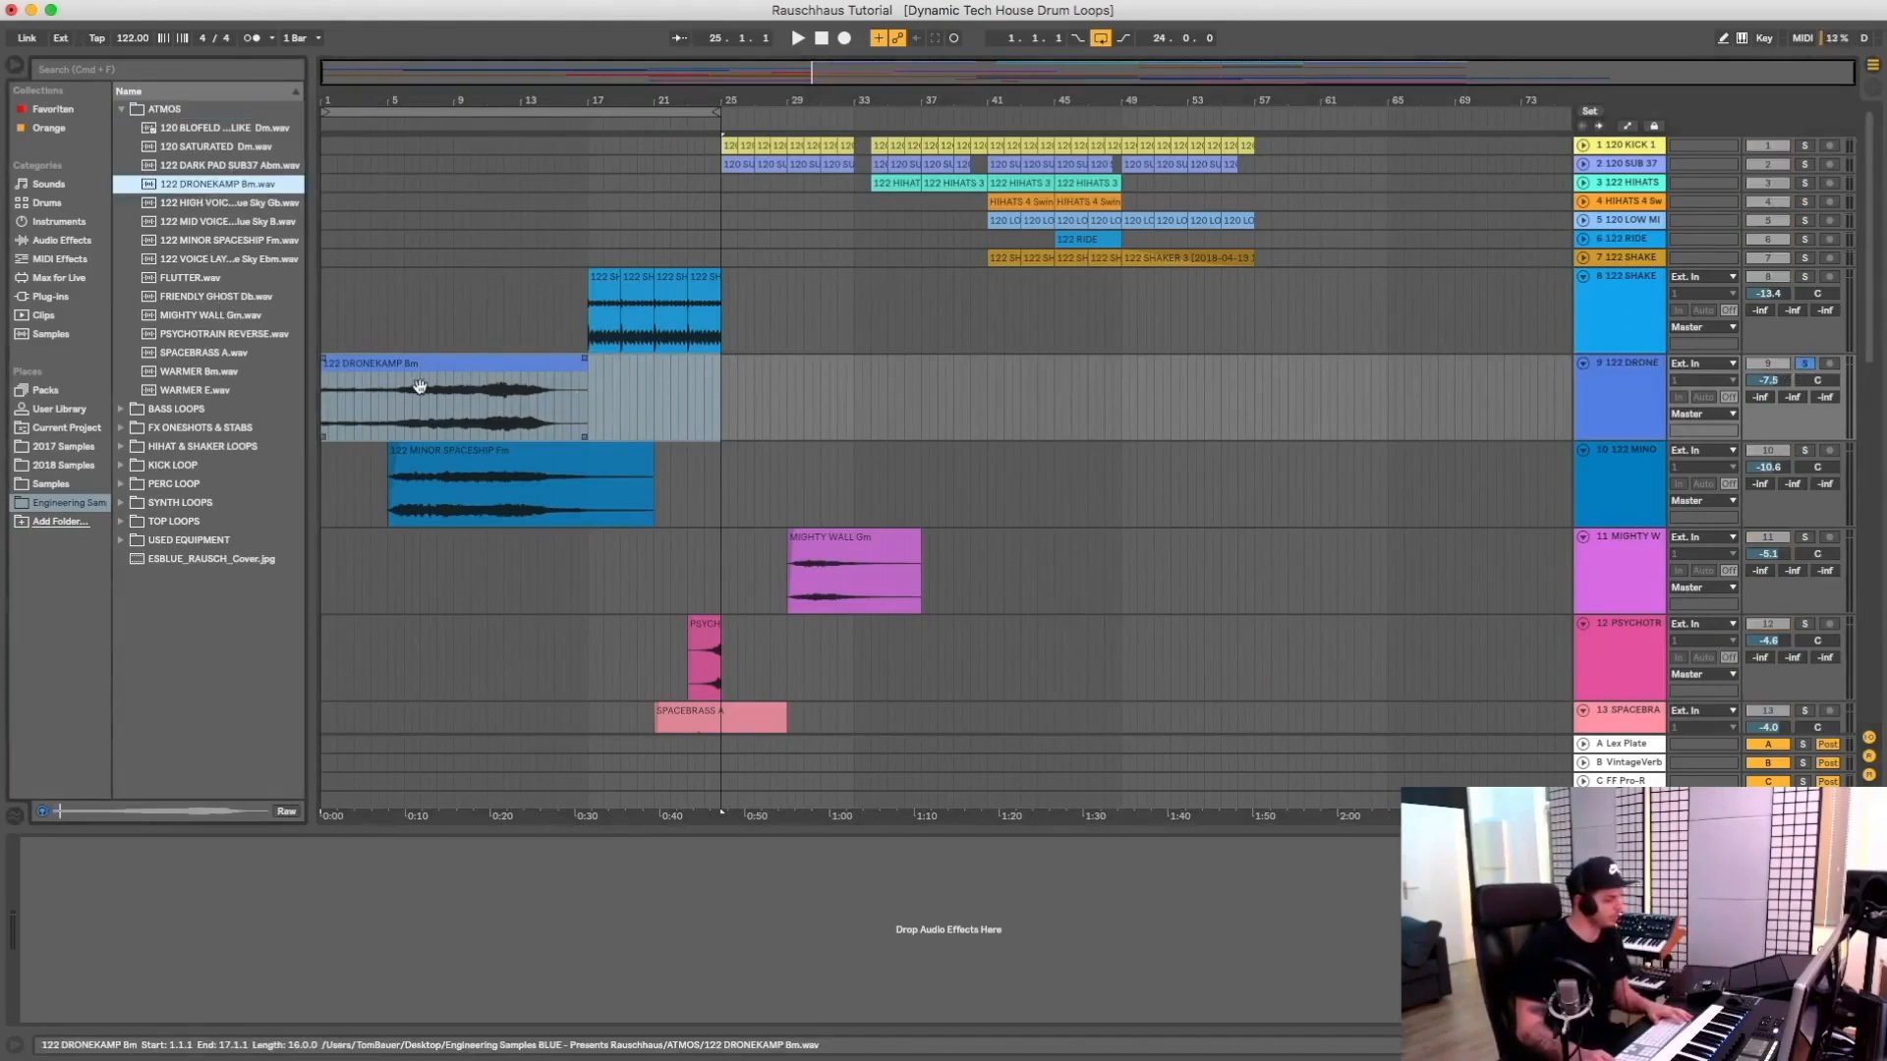
left_click(476, 381)
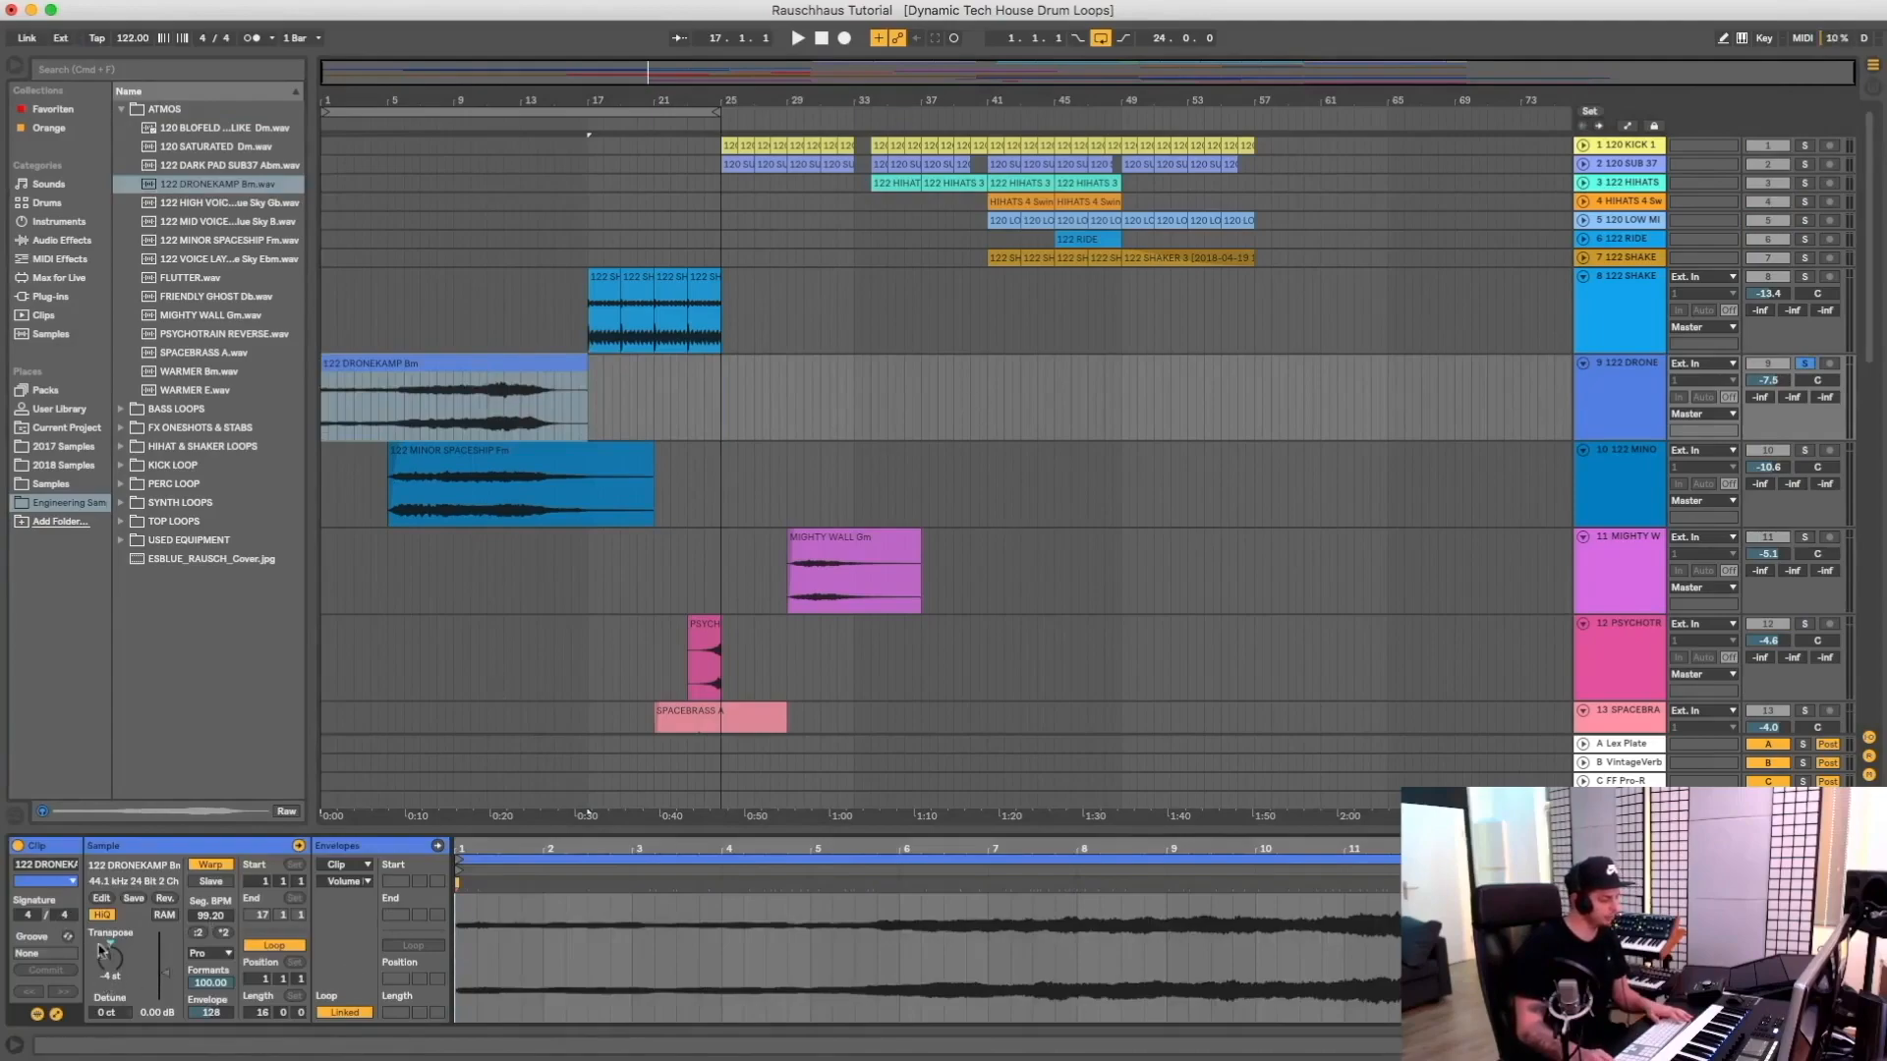
left_click(528, 366)
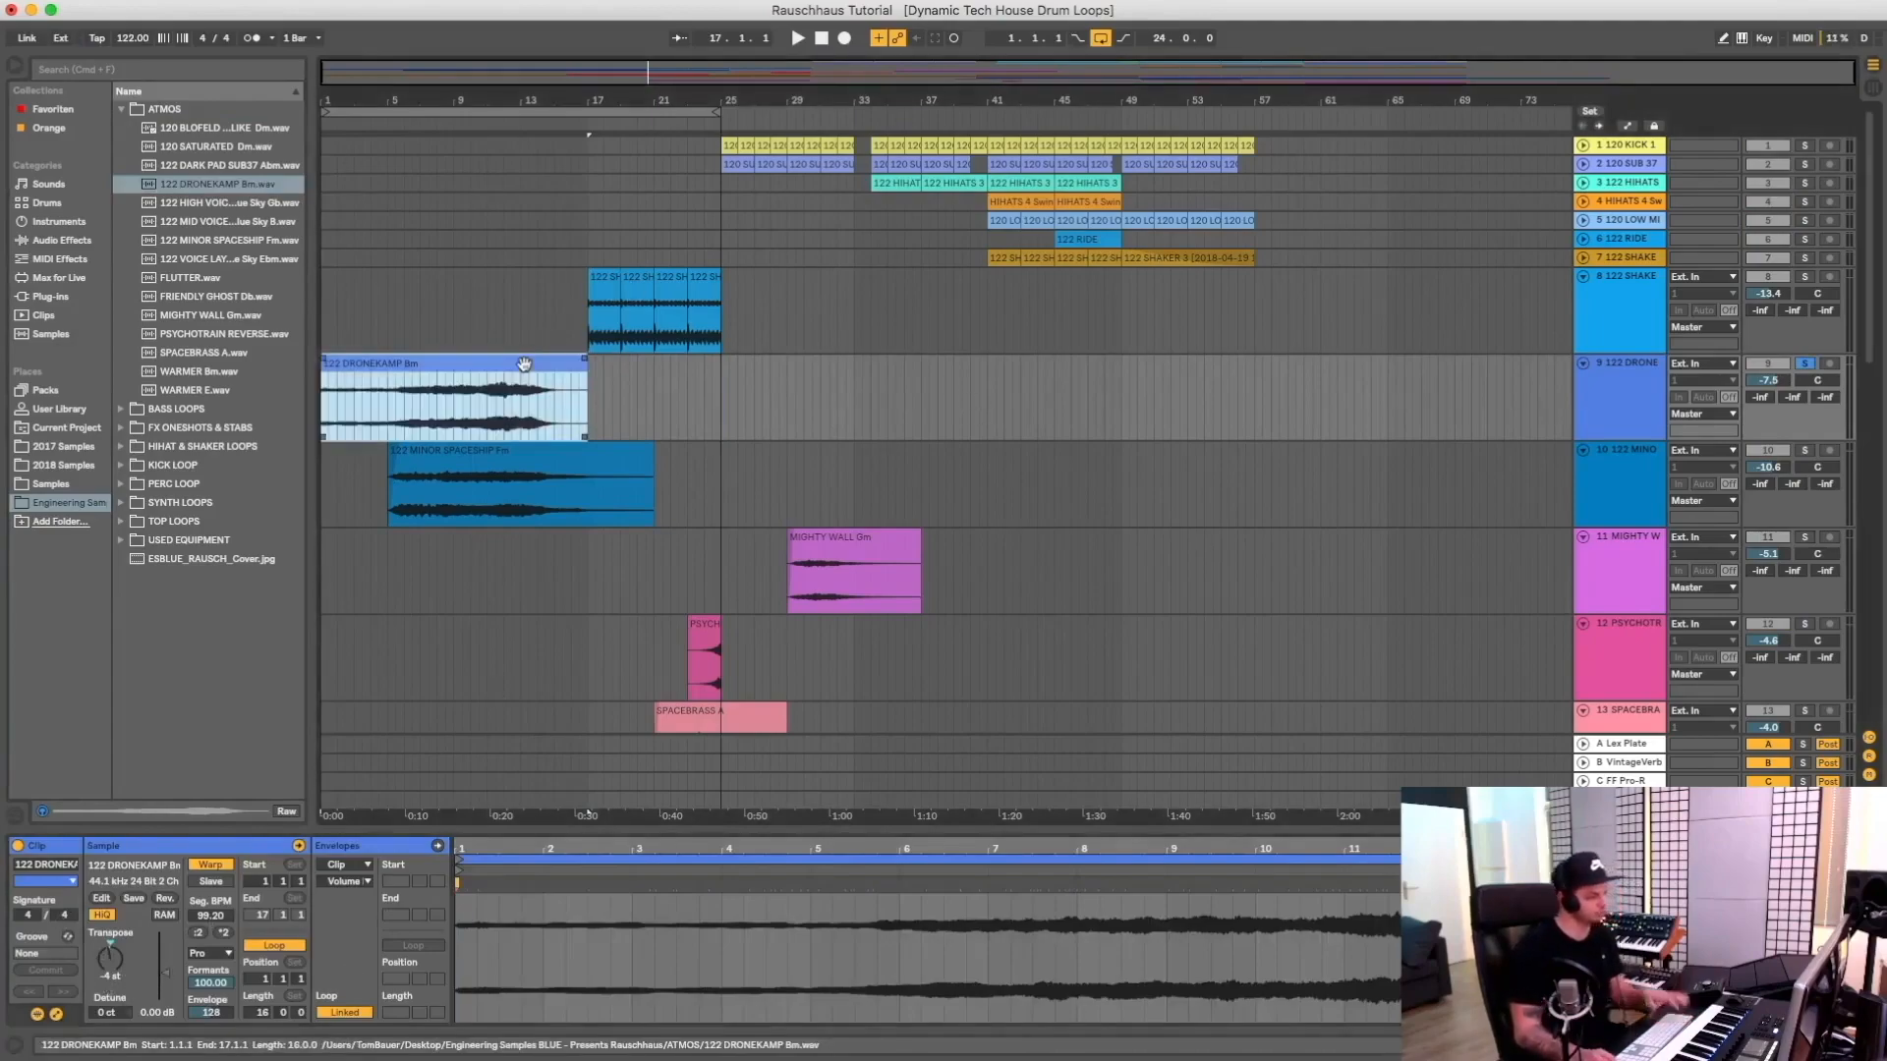
Solo only the 122 MINOR SPACESHIP Fm track, show its clip's sample settings and play it from bar 5
left_click(1801, 451)
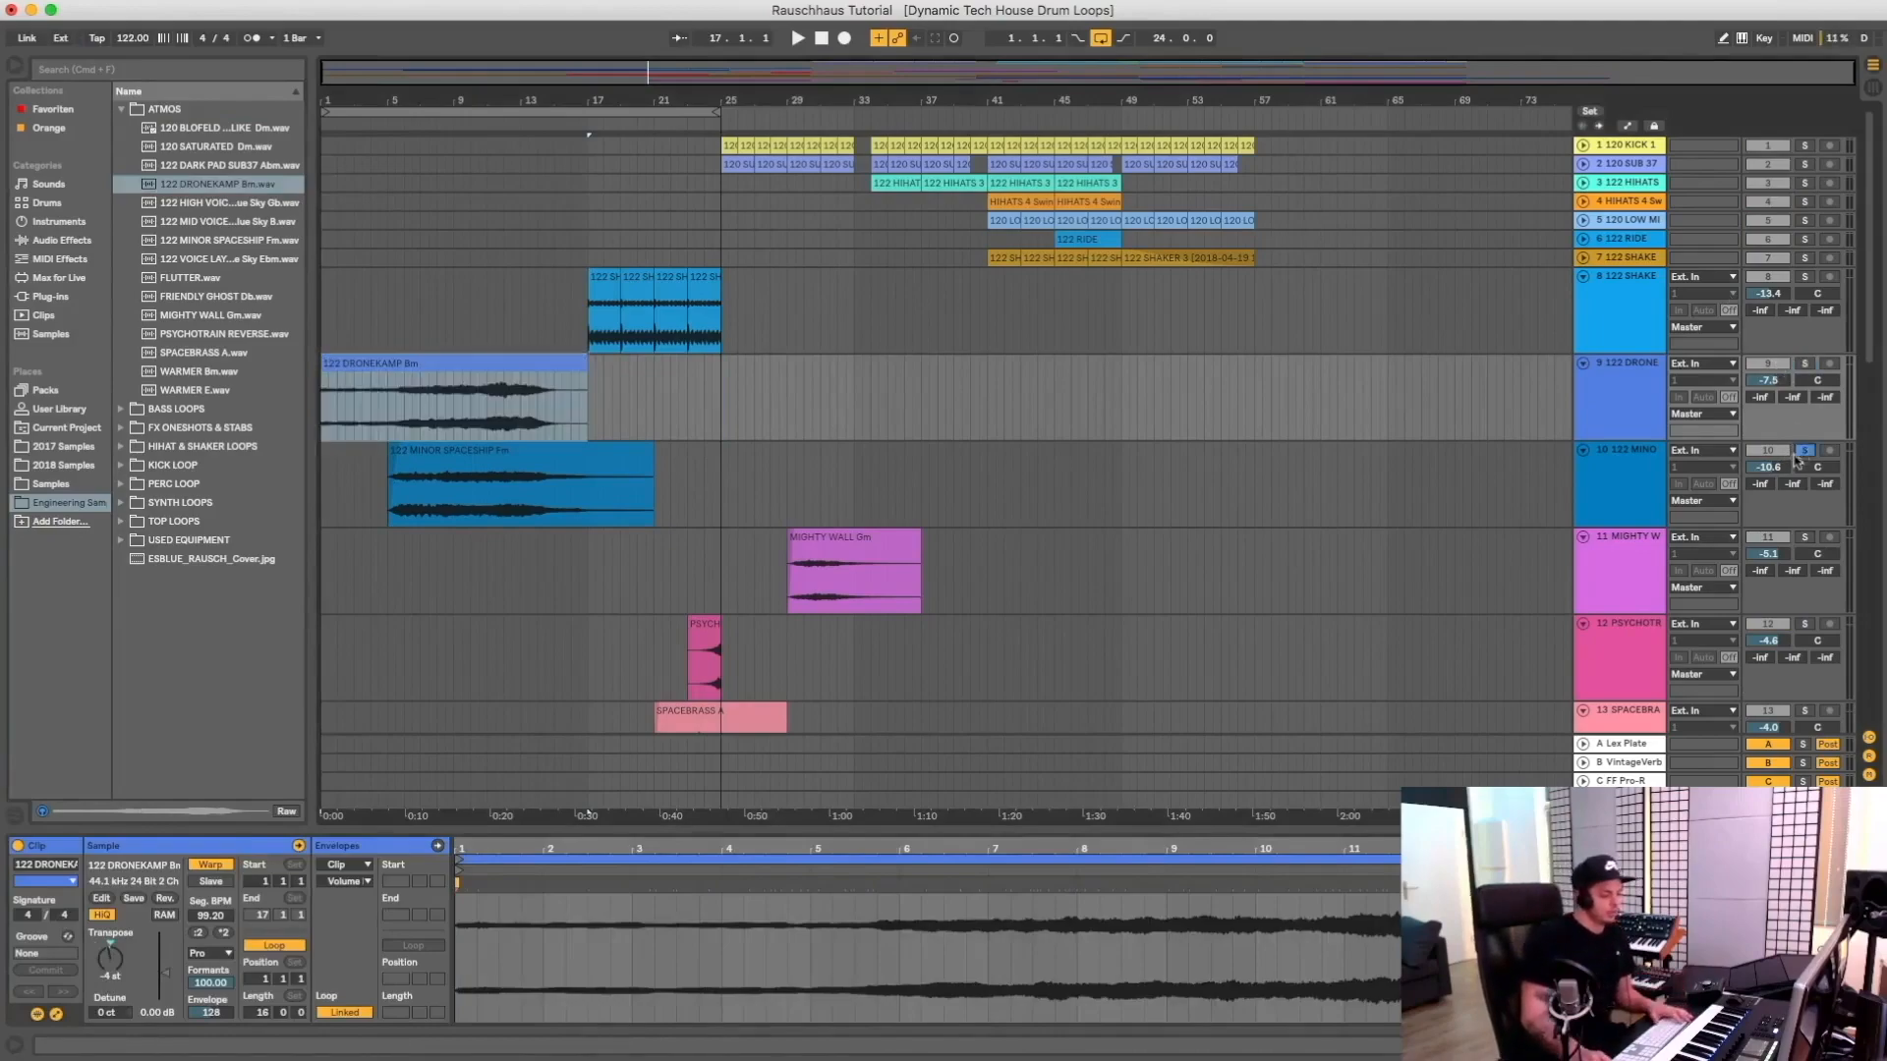
left_click(1623, 510)
left_click(515, 460)
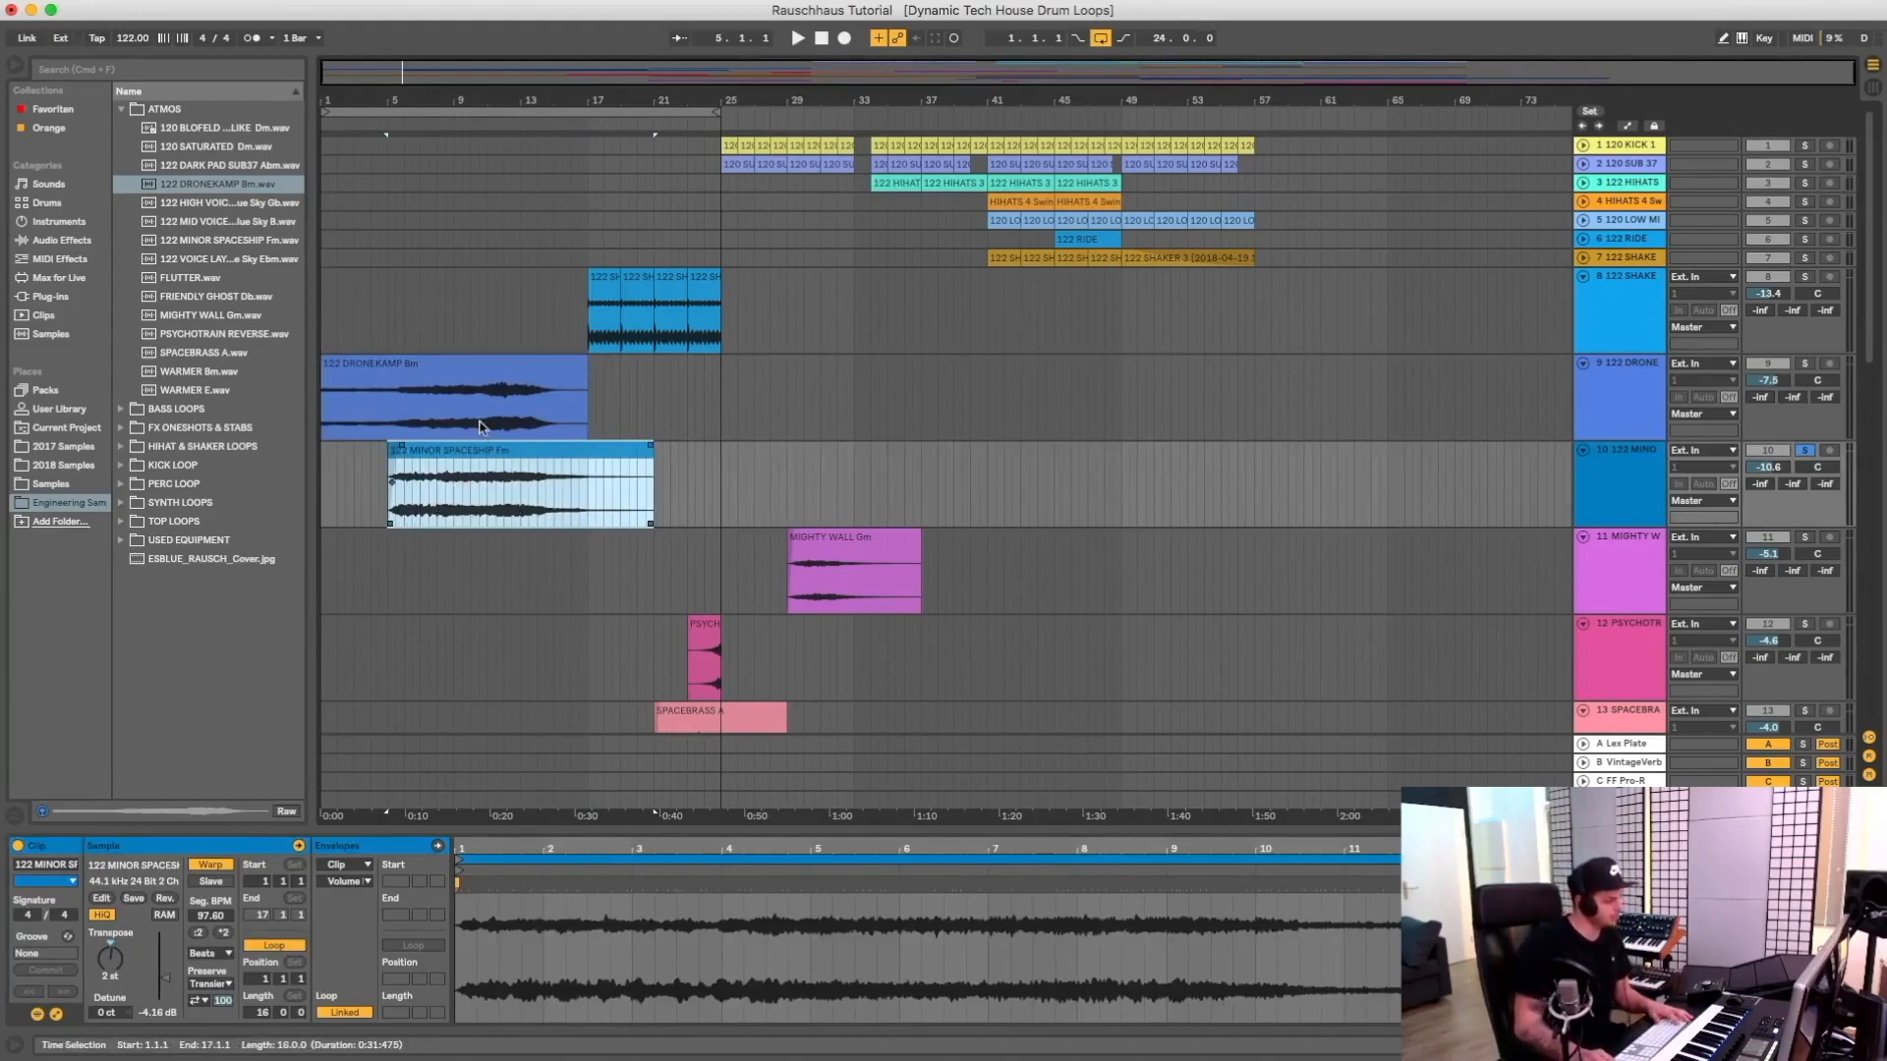
key("space")
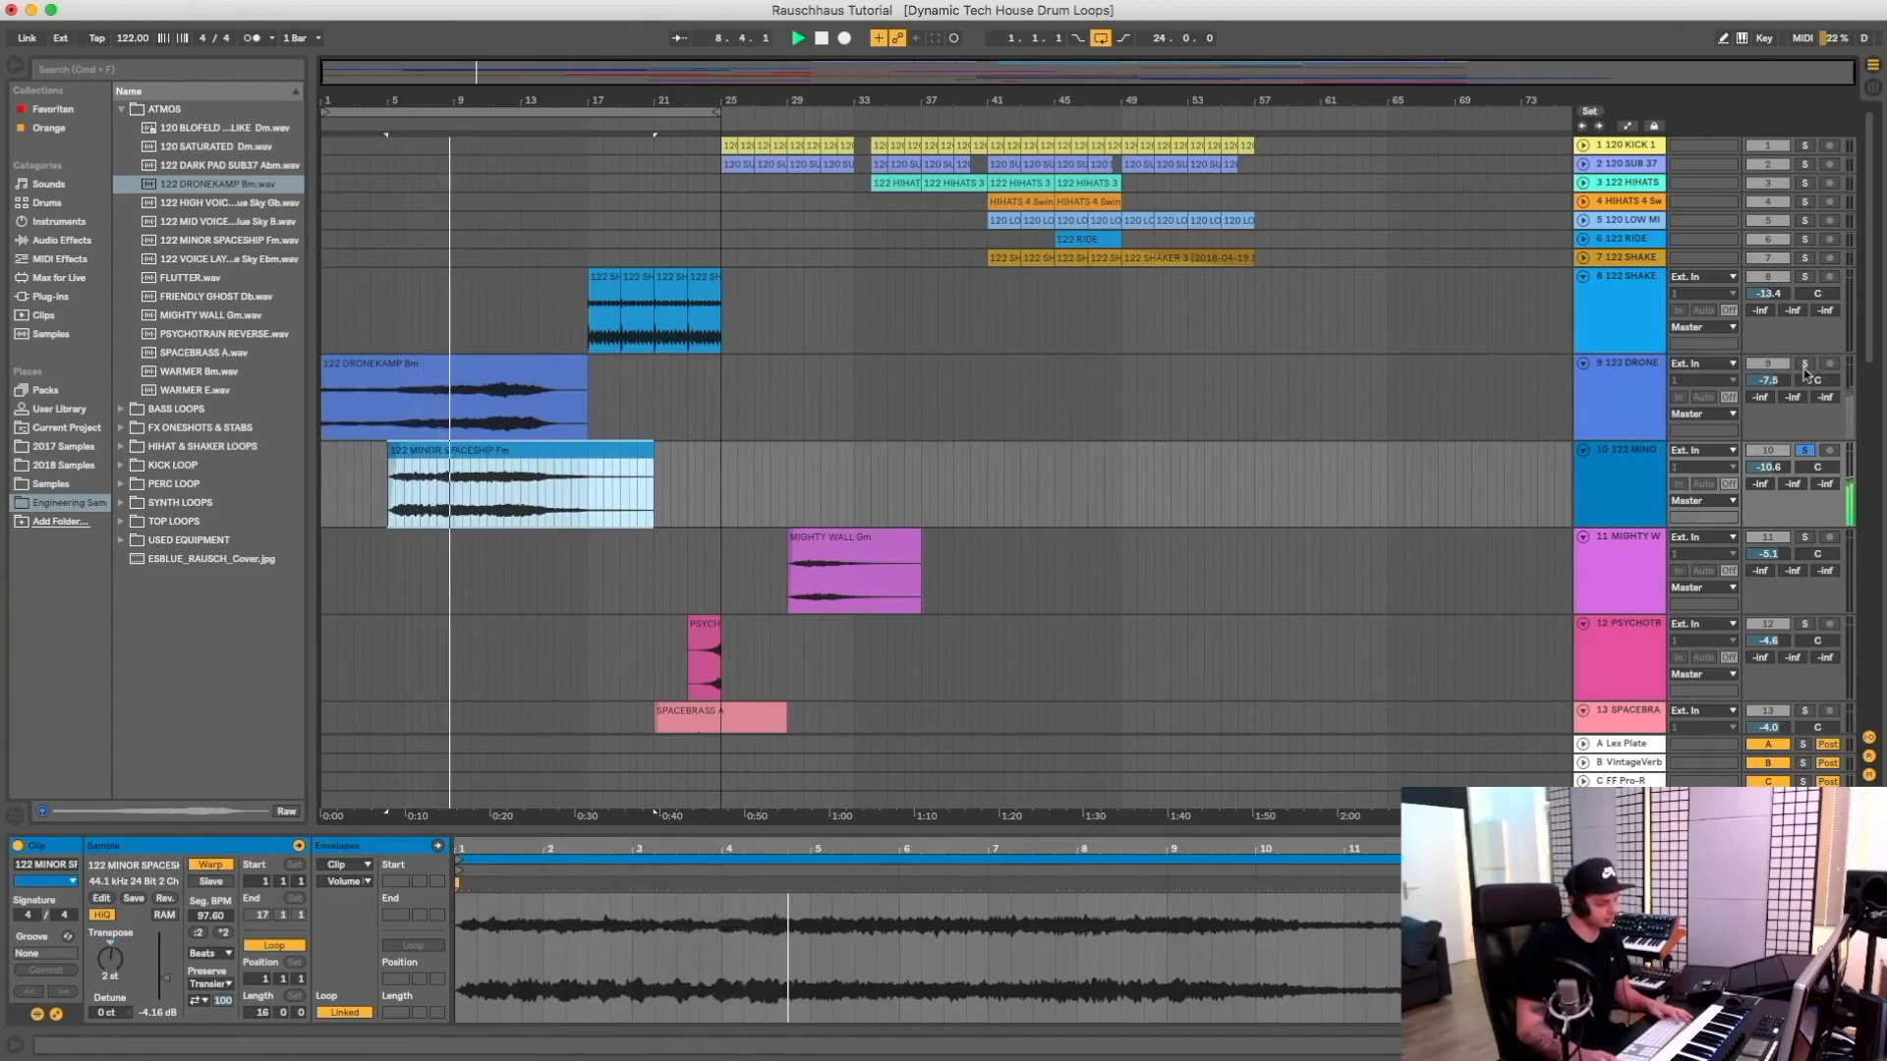
Add the 122 DRONEKAMP Bm track to the solo and play both atmosphere layers from bar 1
left_click(379, 130)
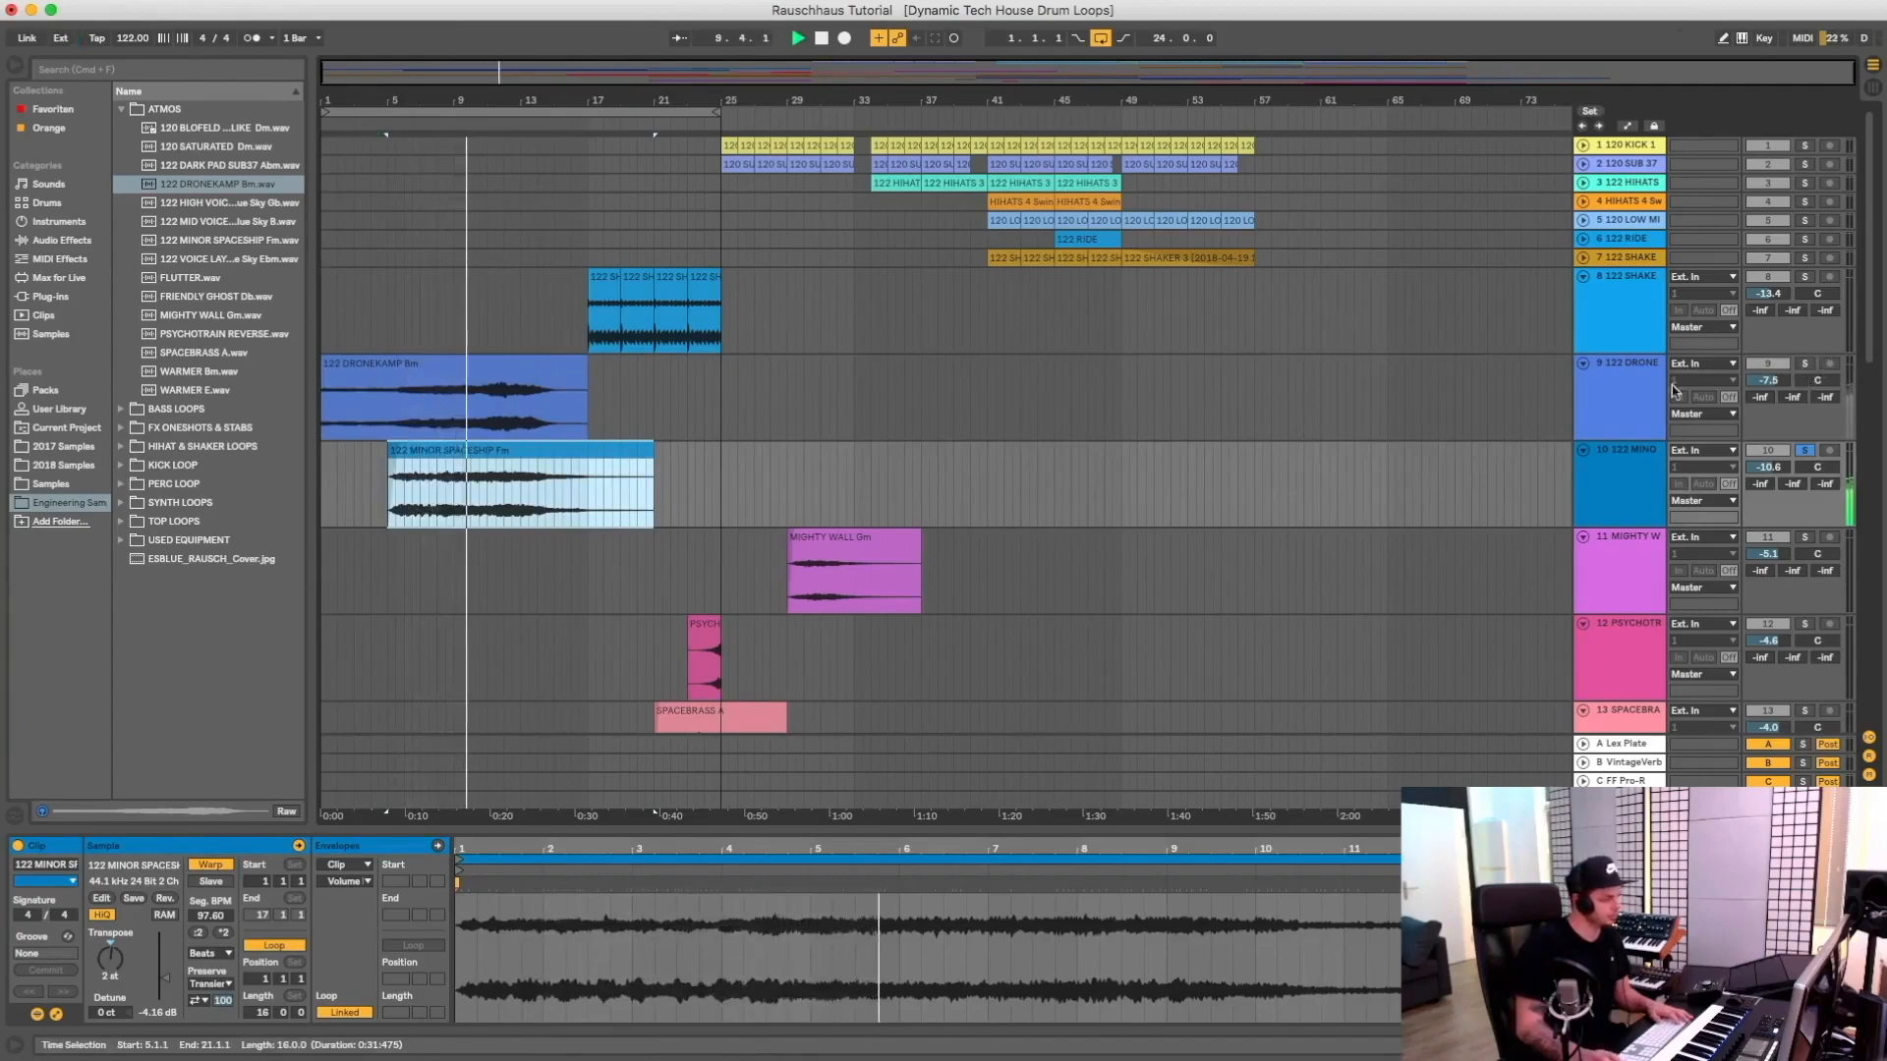
left_click(1805, 364)
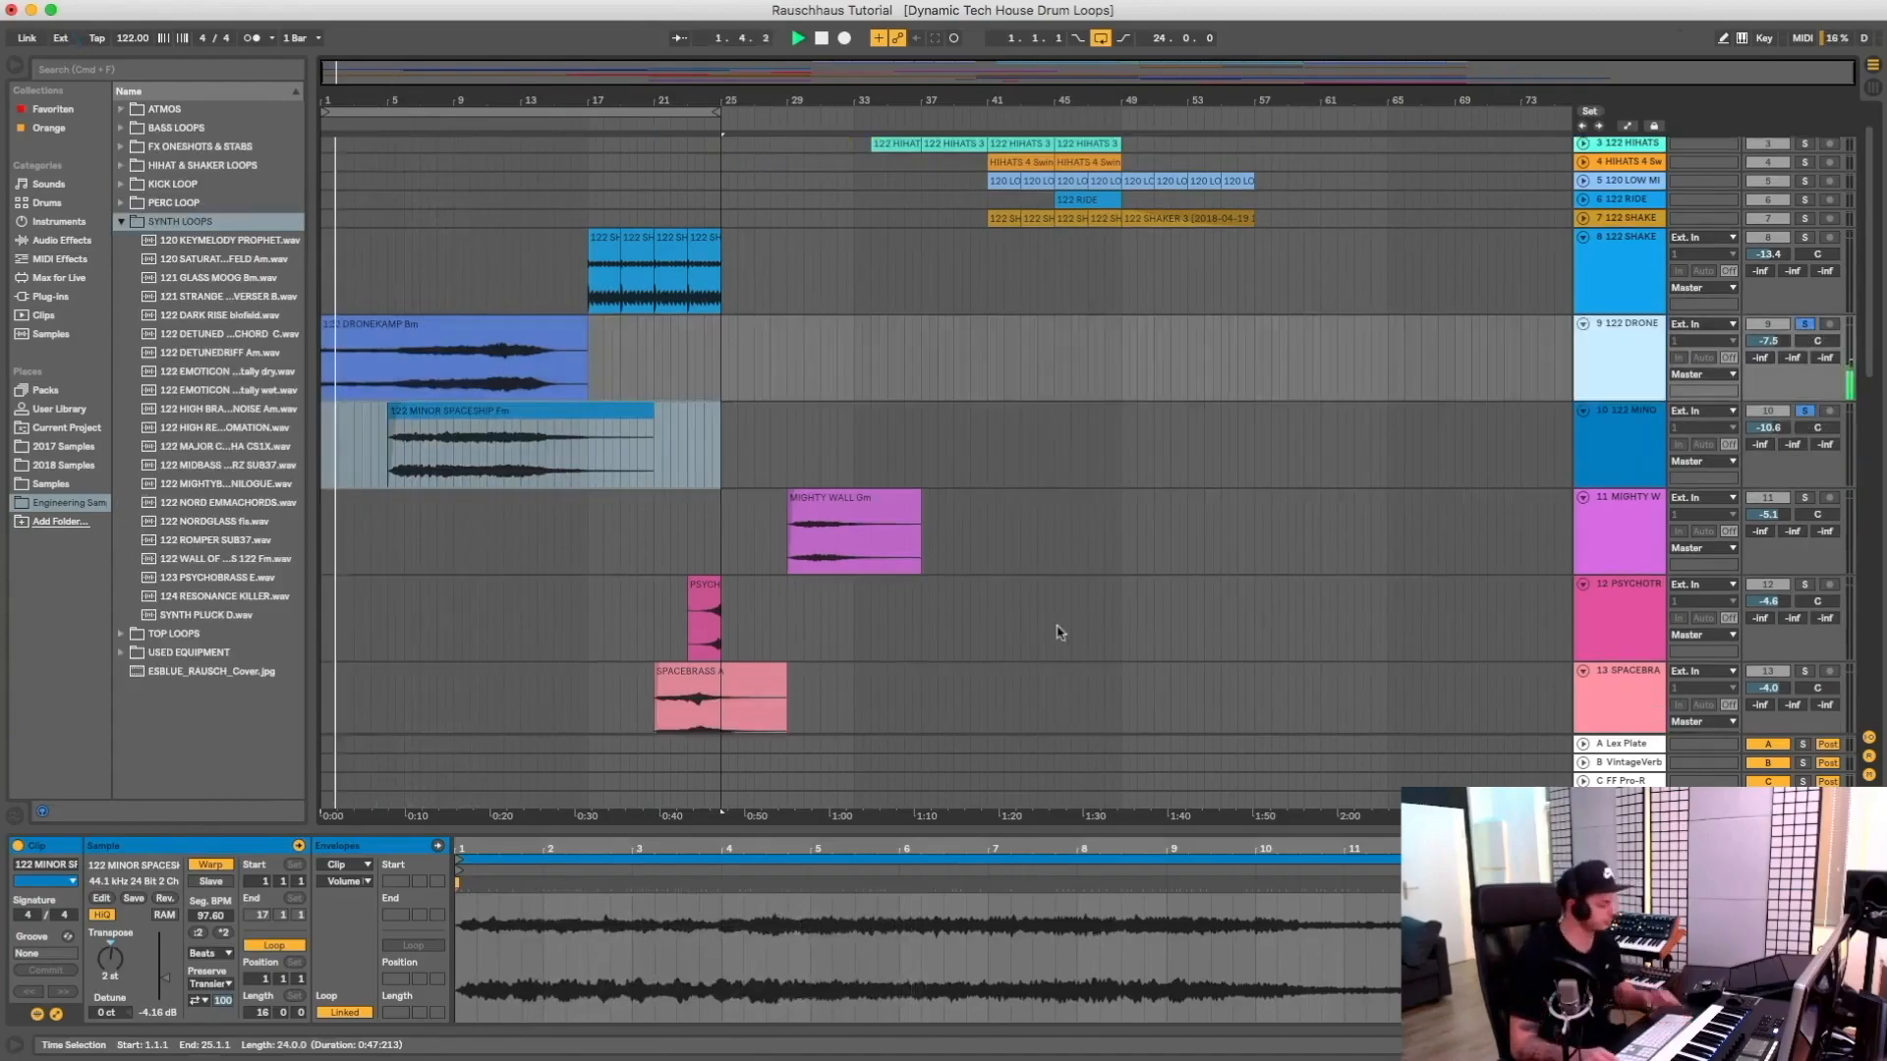
left_click(475, 410)
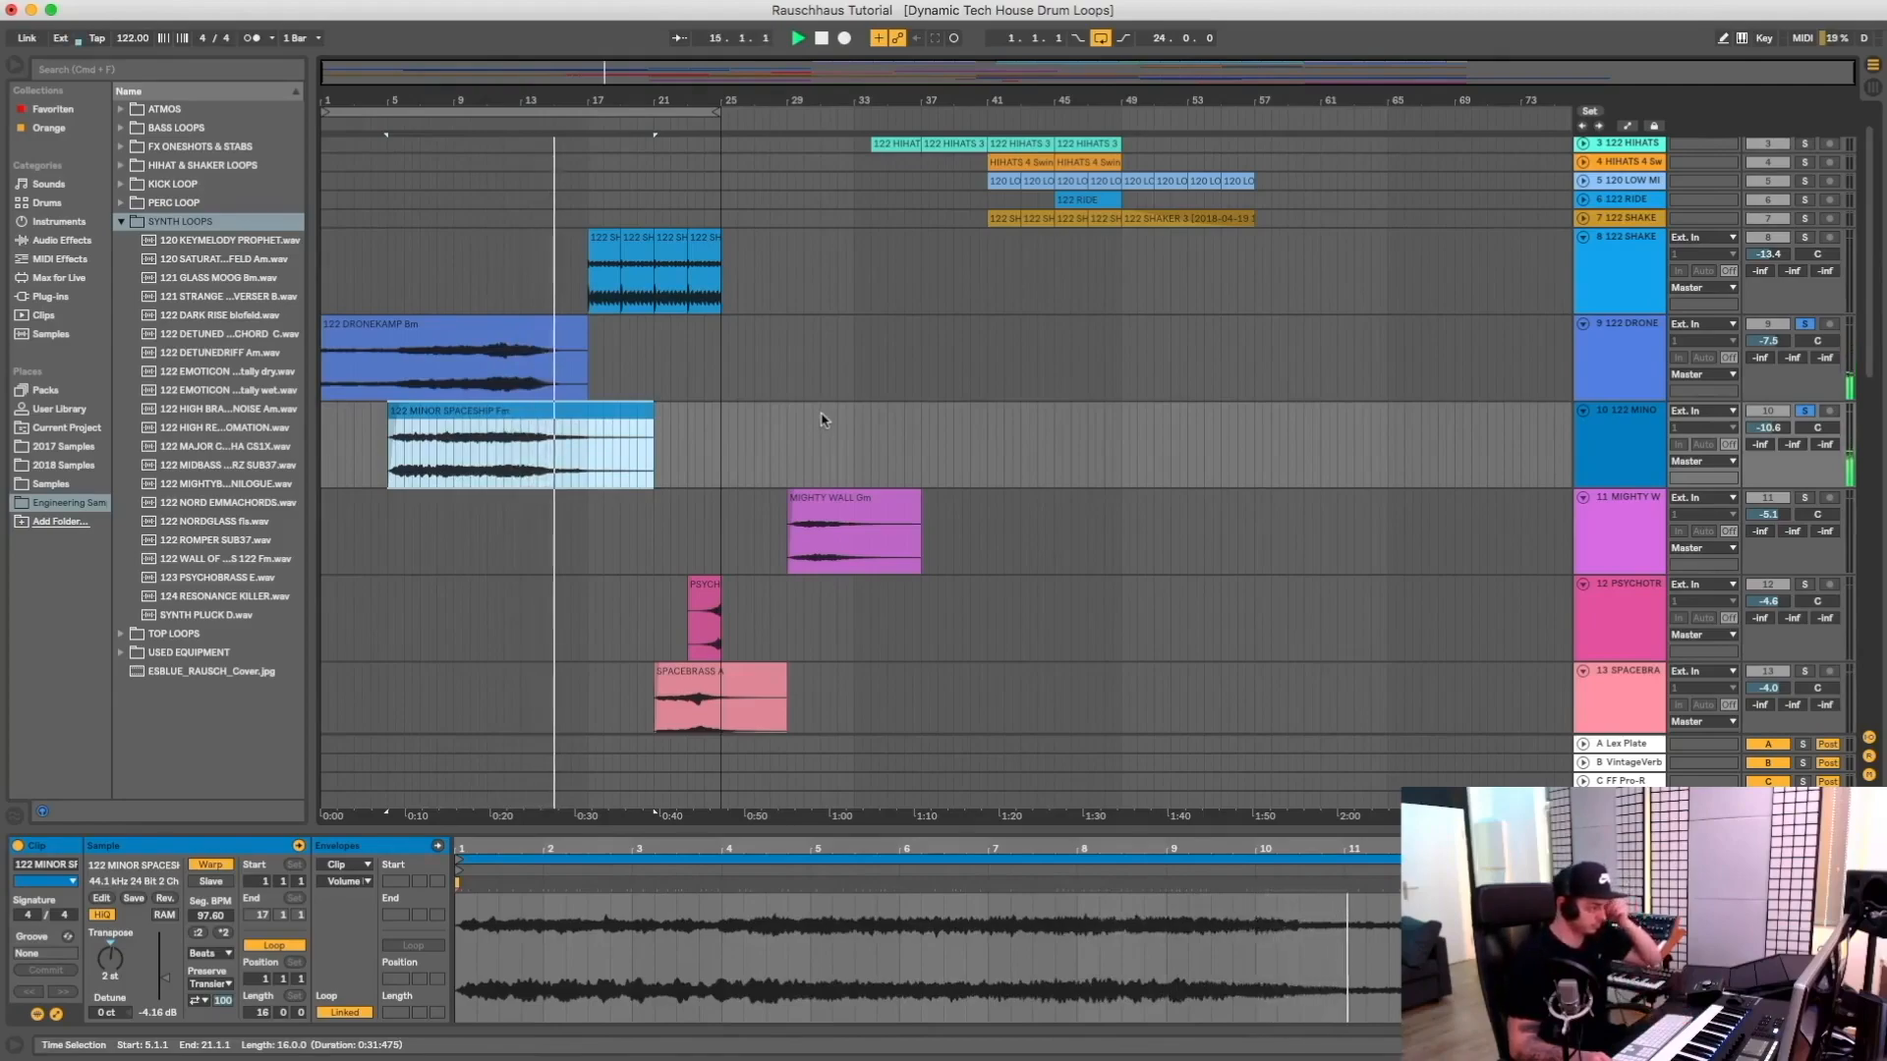
Stop playback and inspect the audio effects on the 122 DRONEKAMP Bm and 122 MINOR SPACESHIP Fm tracks
scroll(828, 422, "down", 2)
scroll(829, 422, "down", 2)
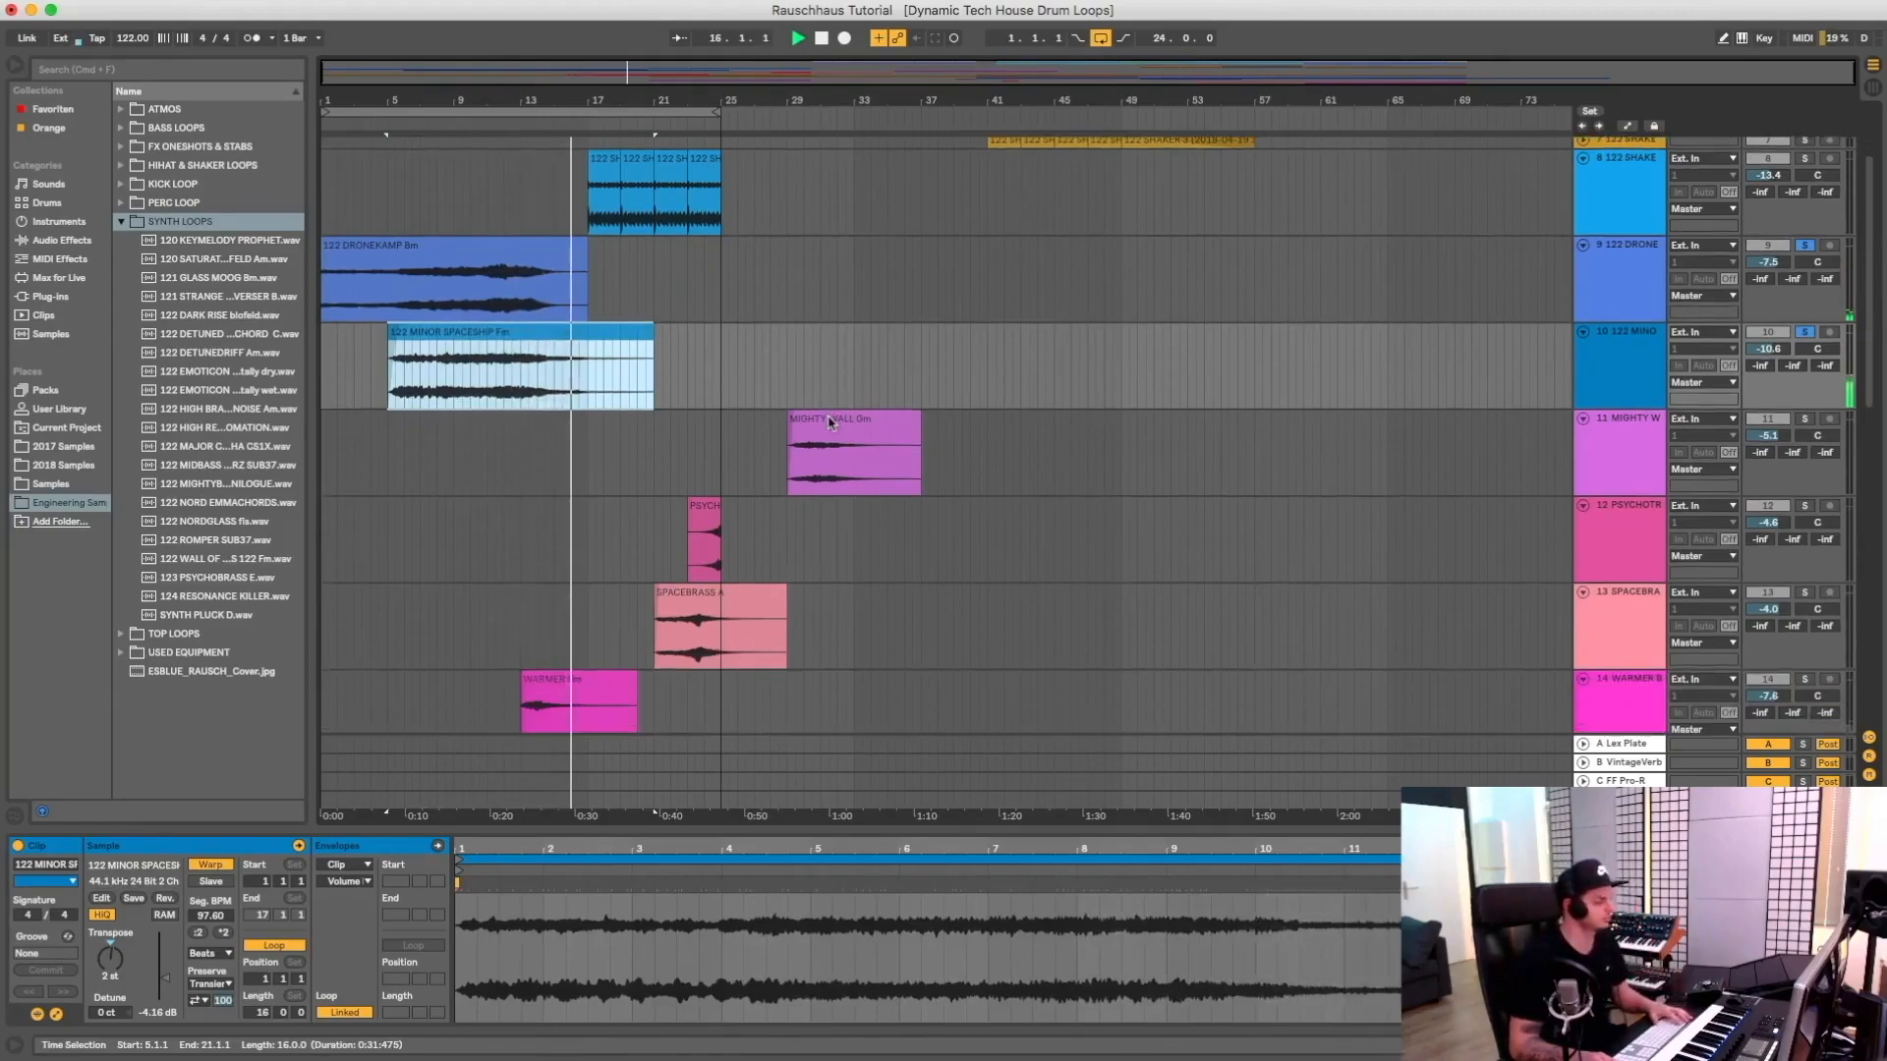
scroll(830, 423, "up", 3)
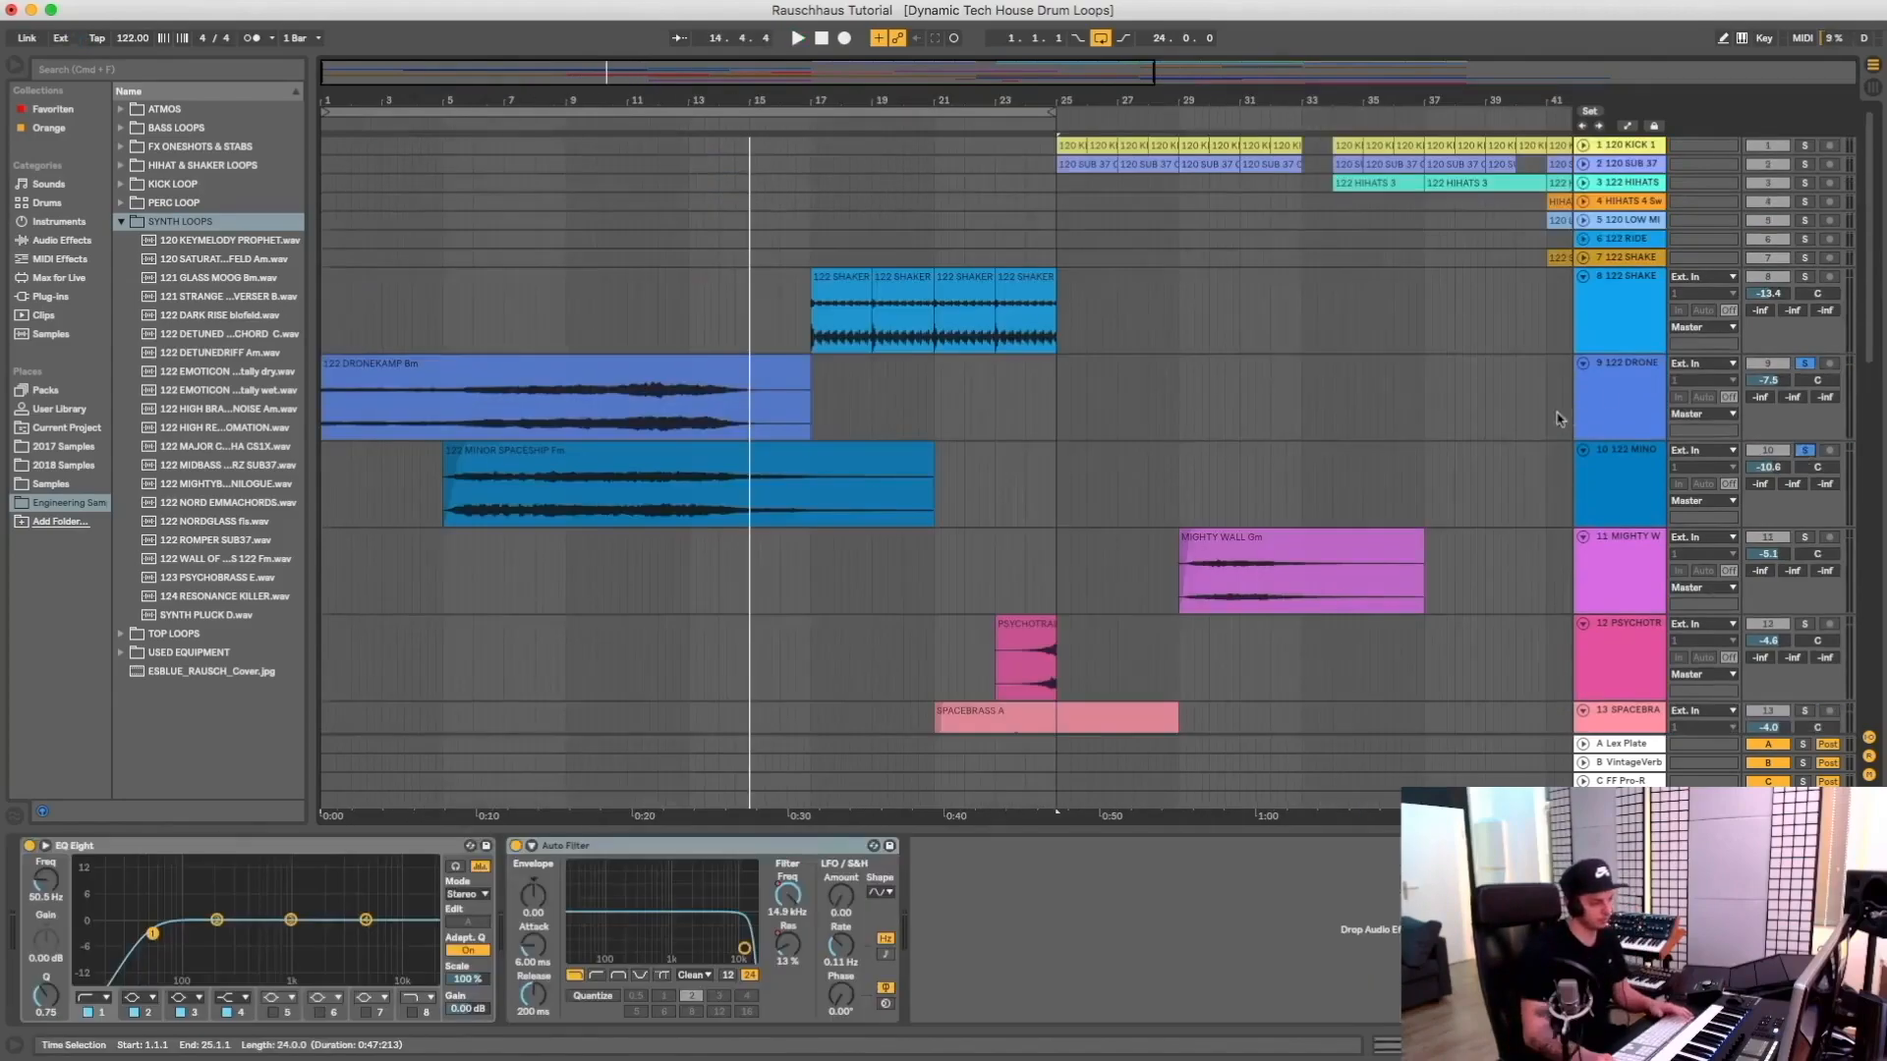
left_click(1631, 425)
left_click(1627, 483)
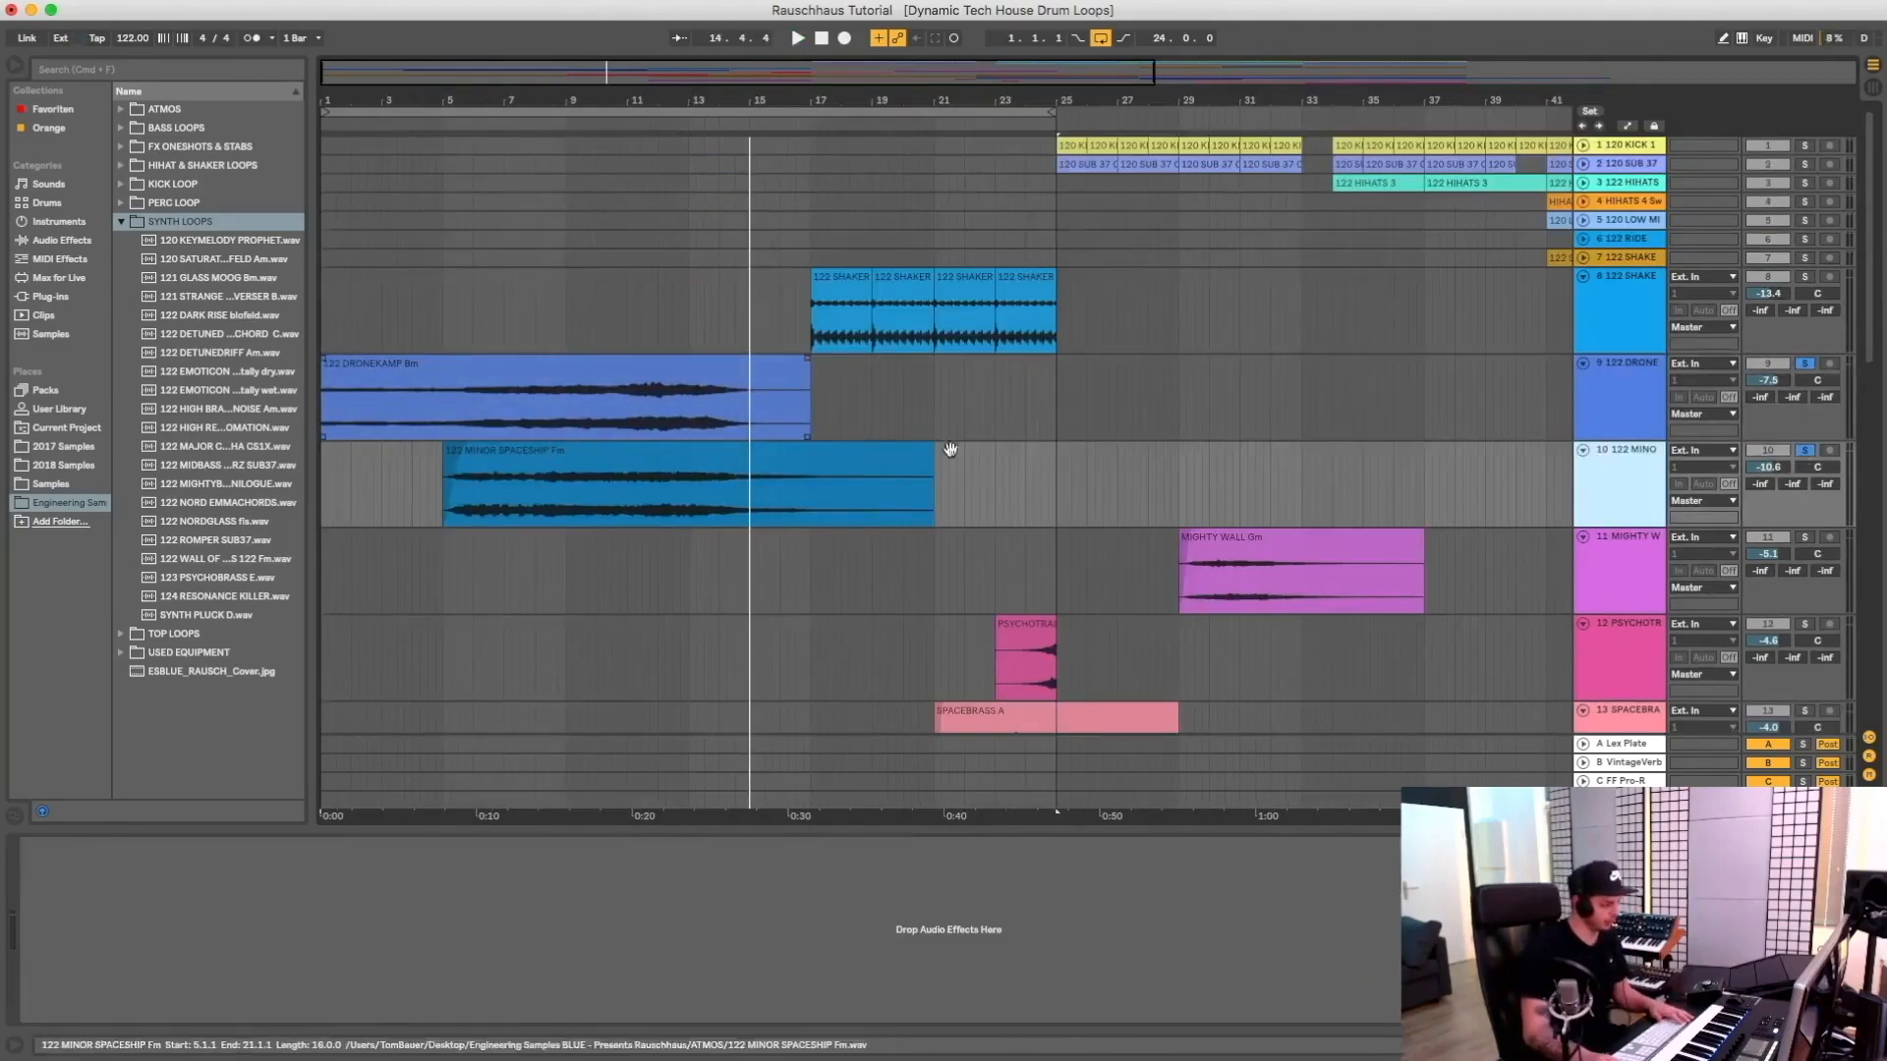
Solo the first 120 SATURATED CHORDS BLOFELD Am track and open its intro clip's sample settings
scroll(914, 457, "down", 10)
scroll(955, 452, "down", 3)
scroll(973, 447, "up", 4)
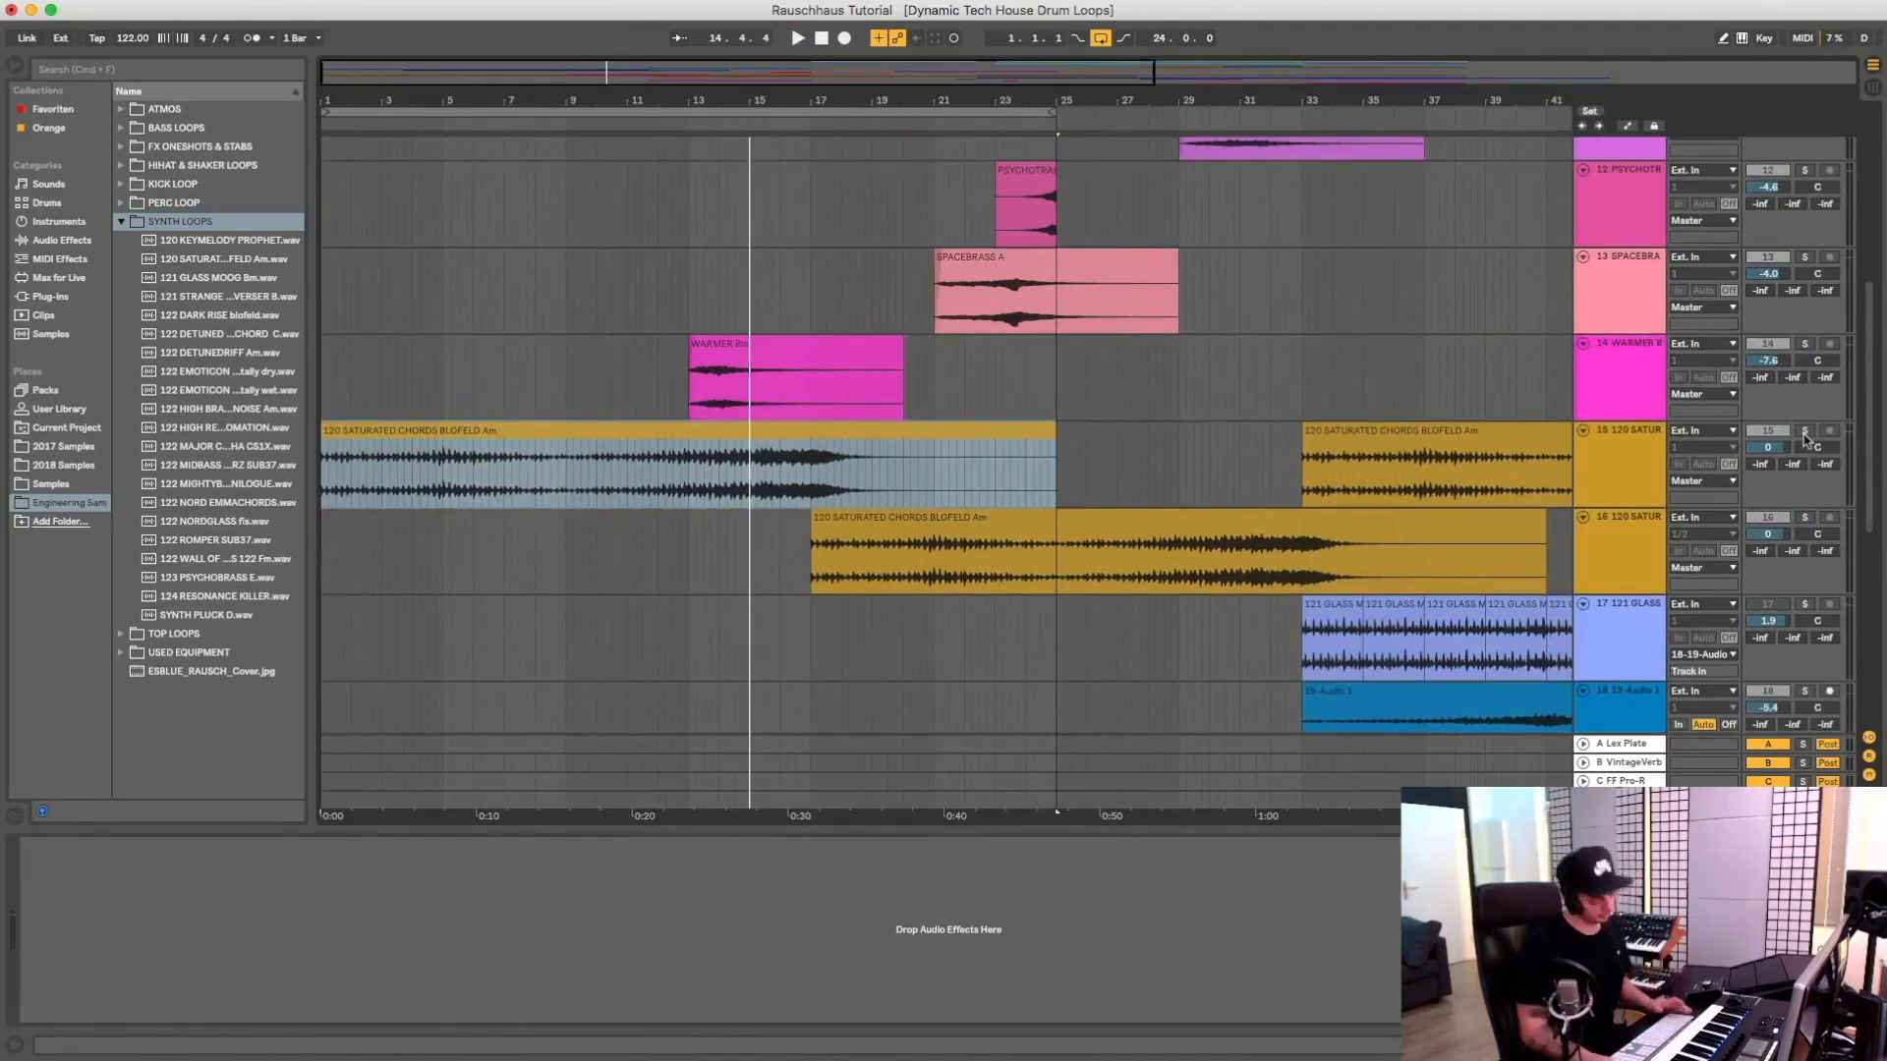
left_click(1641, 460)
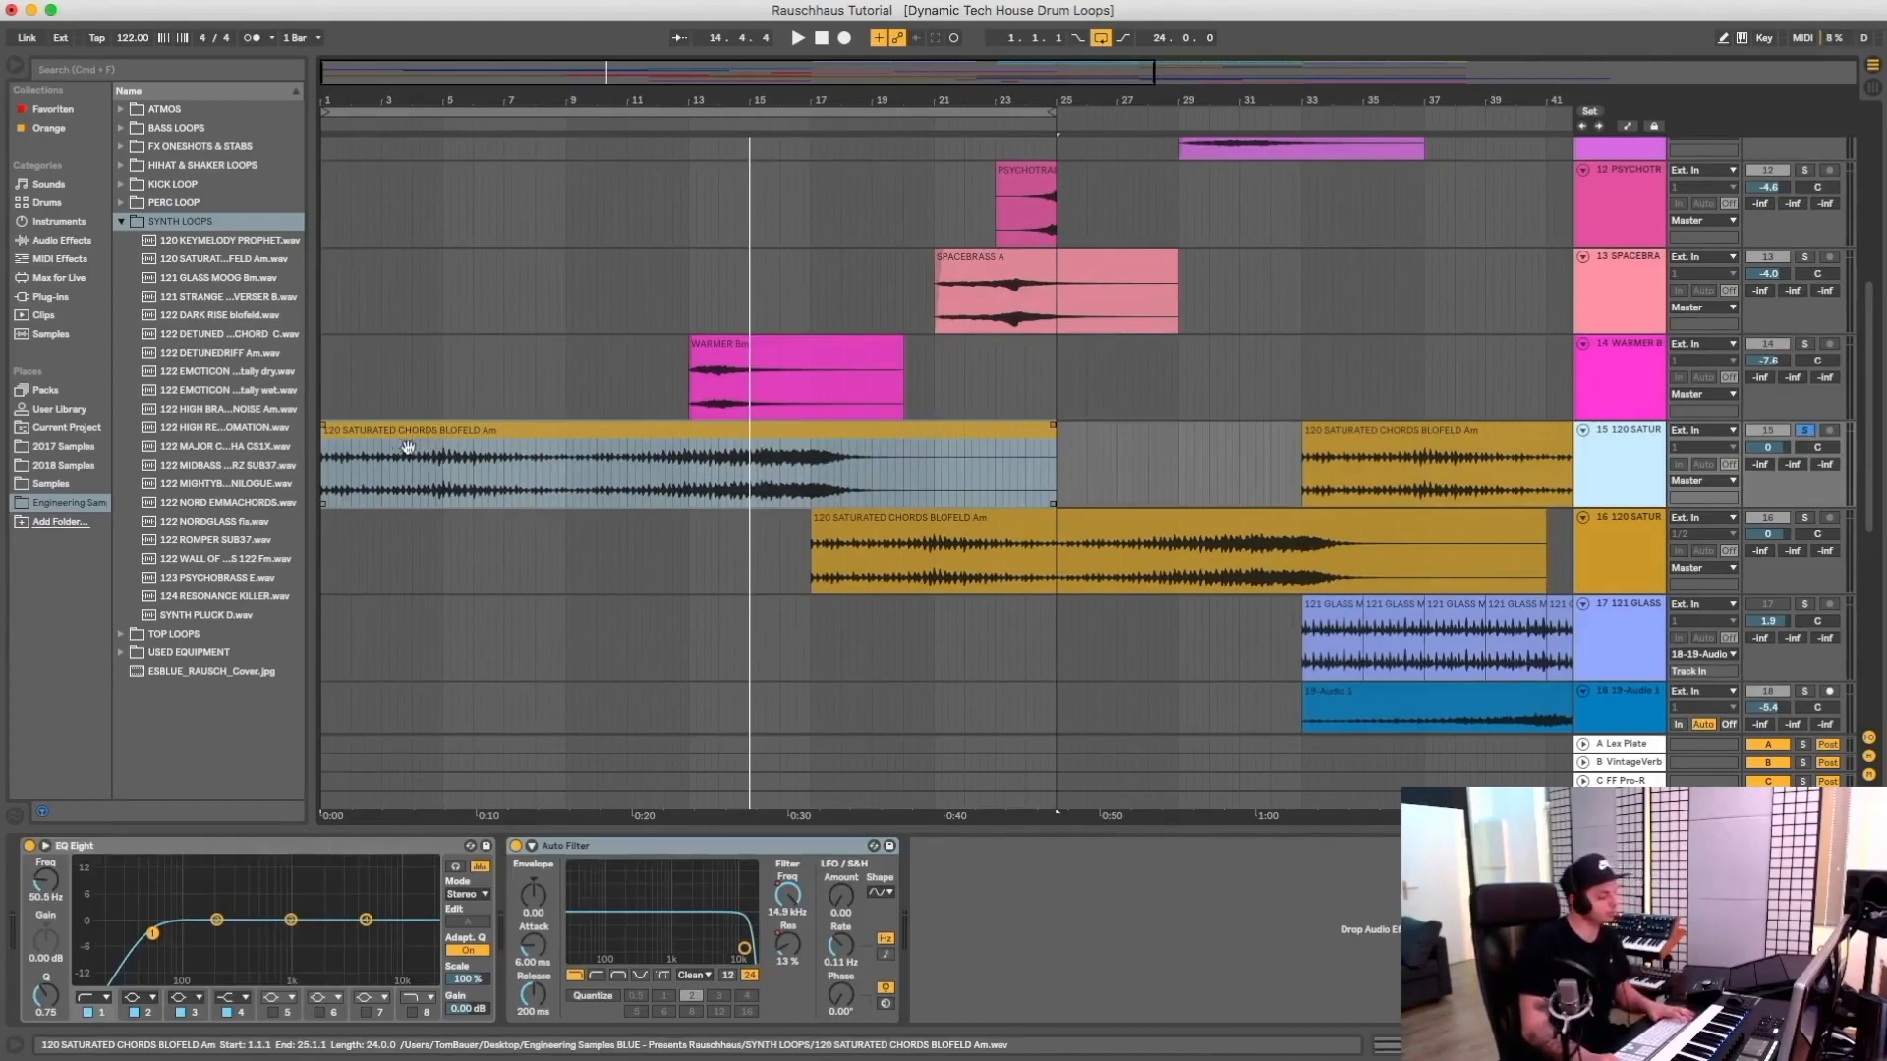
double_click(533, 435)
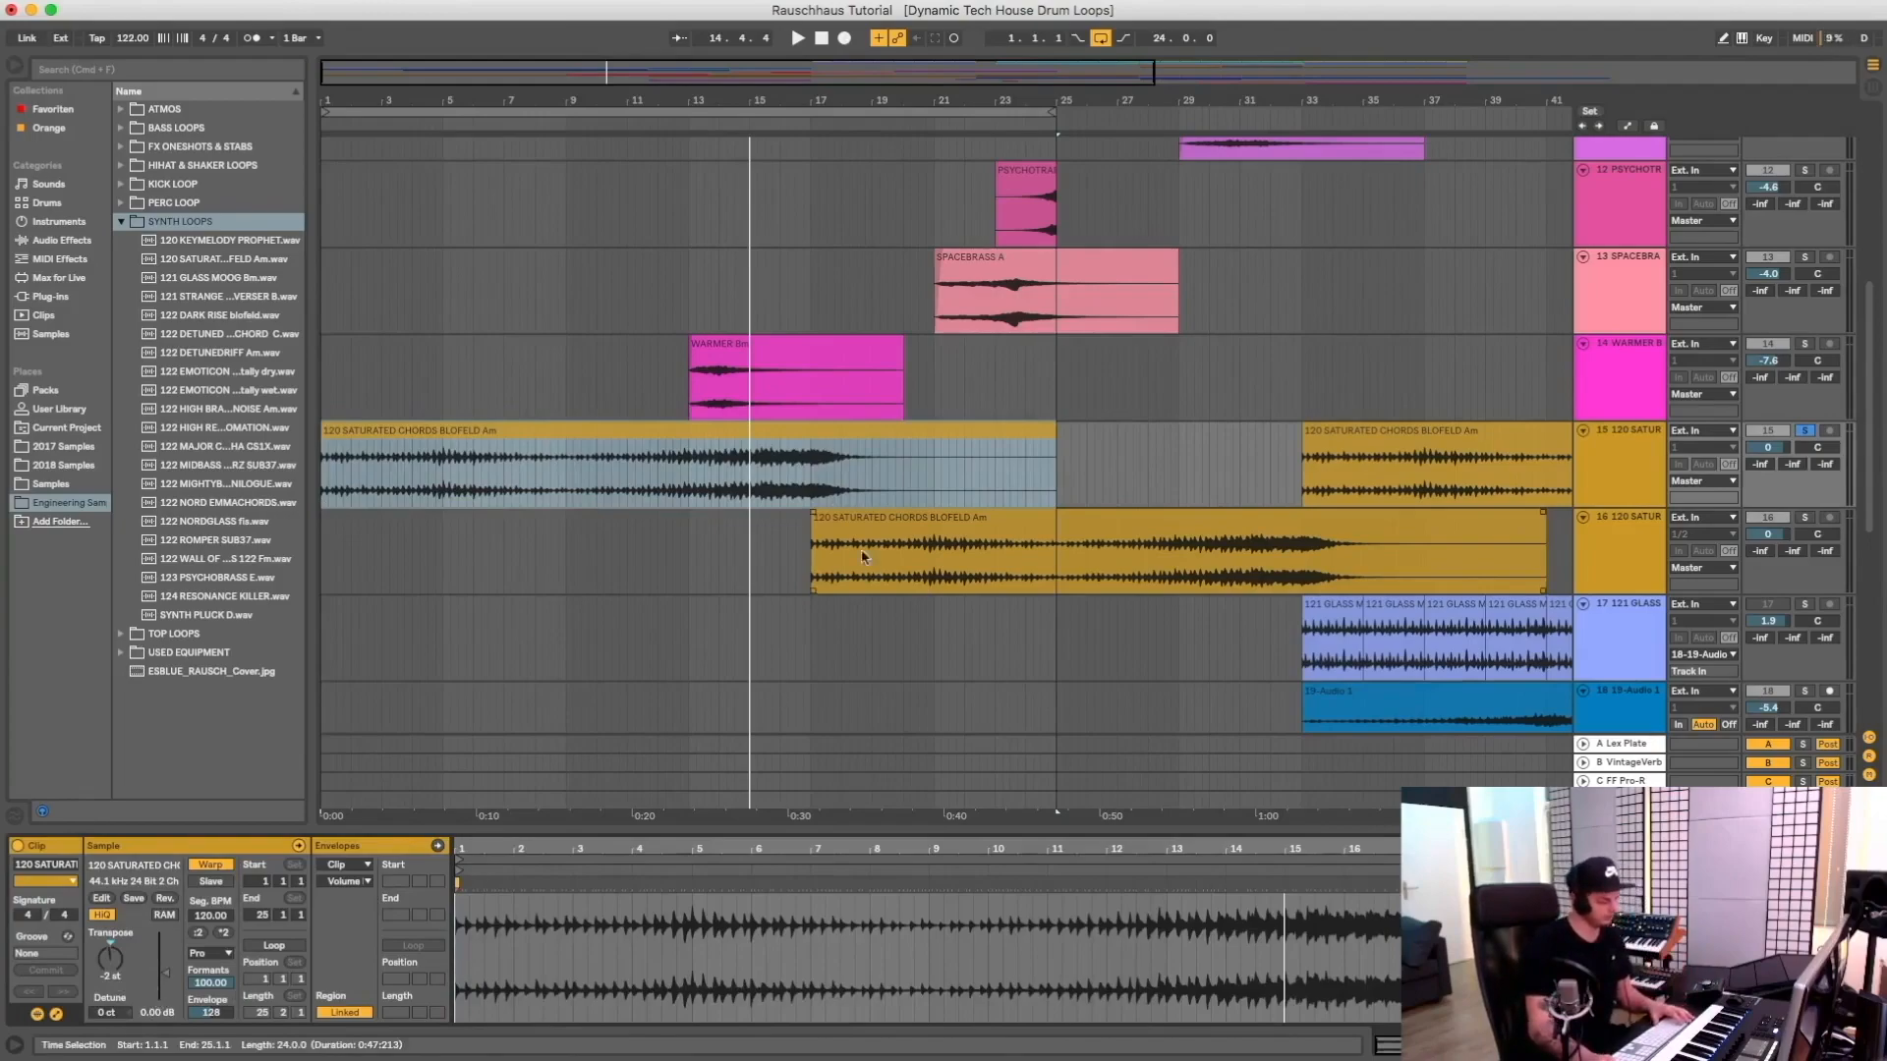
Show the chords track's device chain and point out its EQ Eight and Auto Filter
key("shift+Tab")
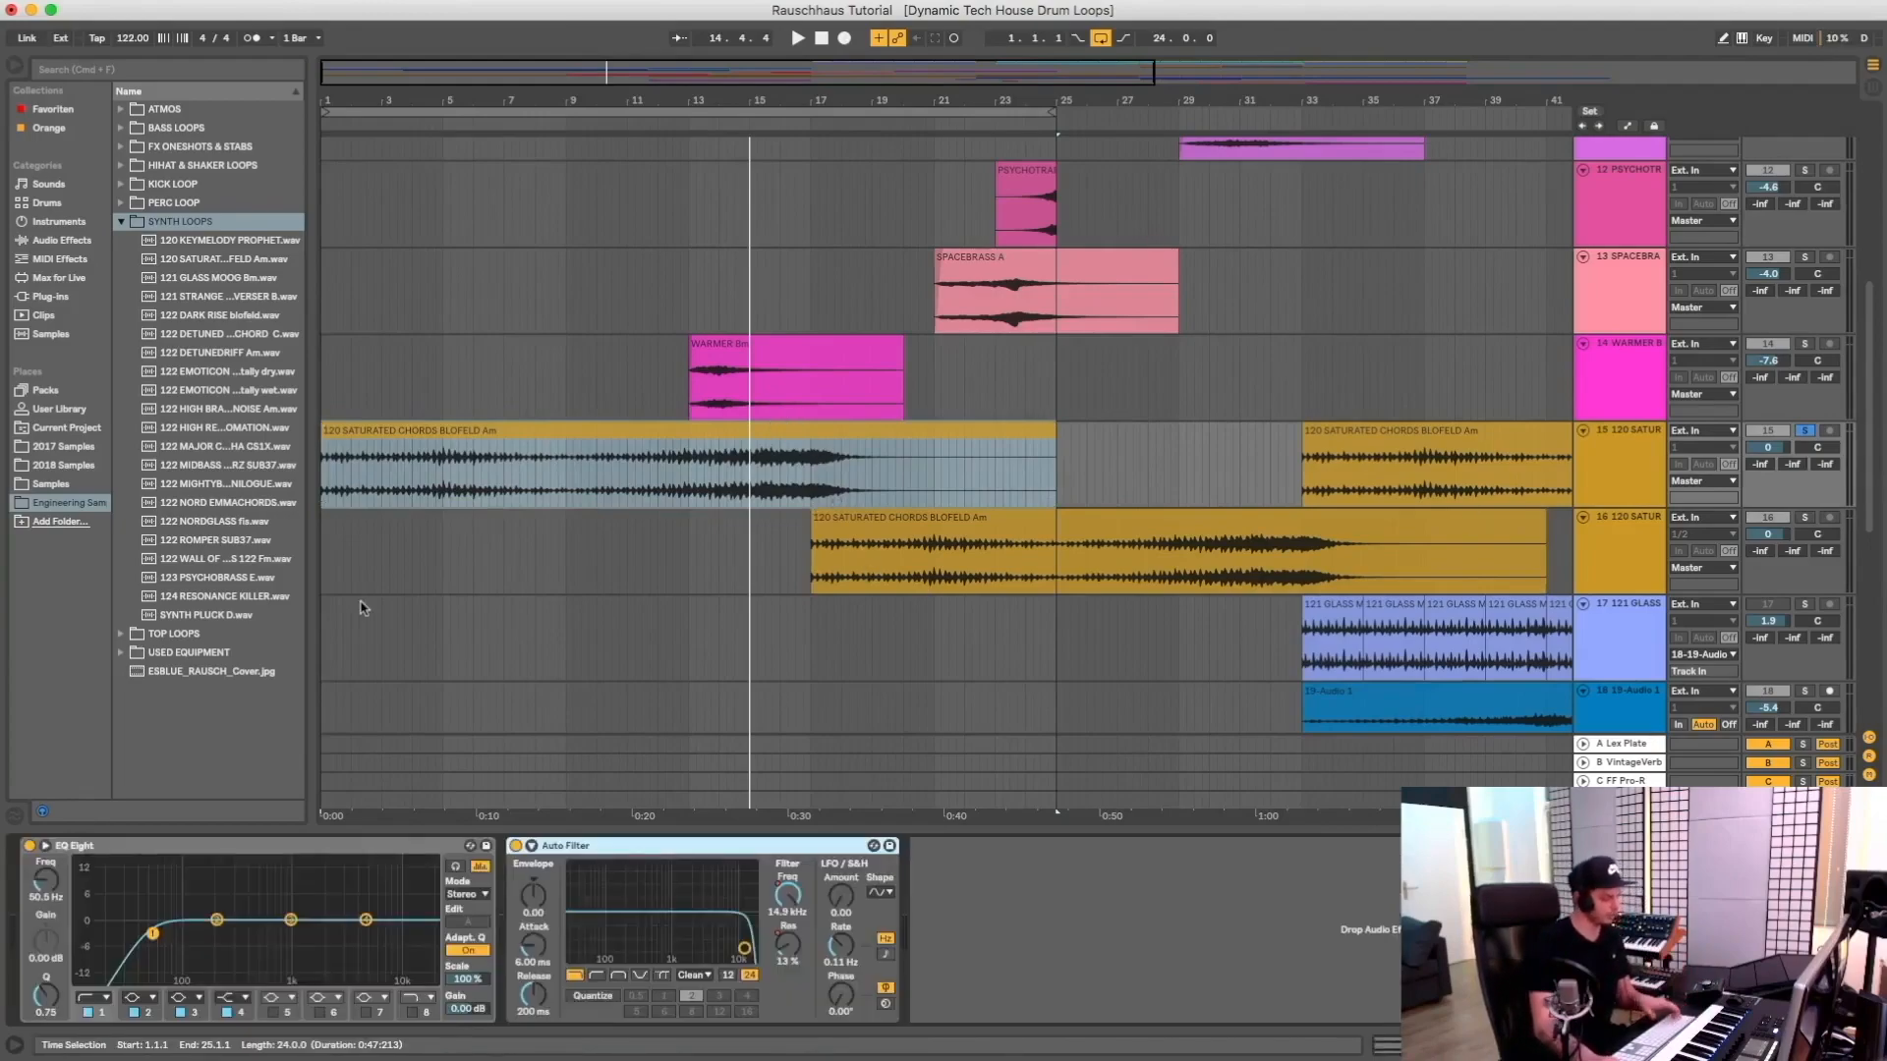
left_click(291, 849)
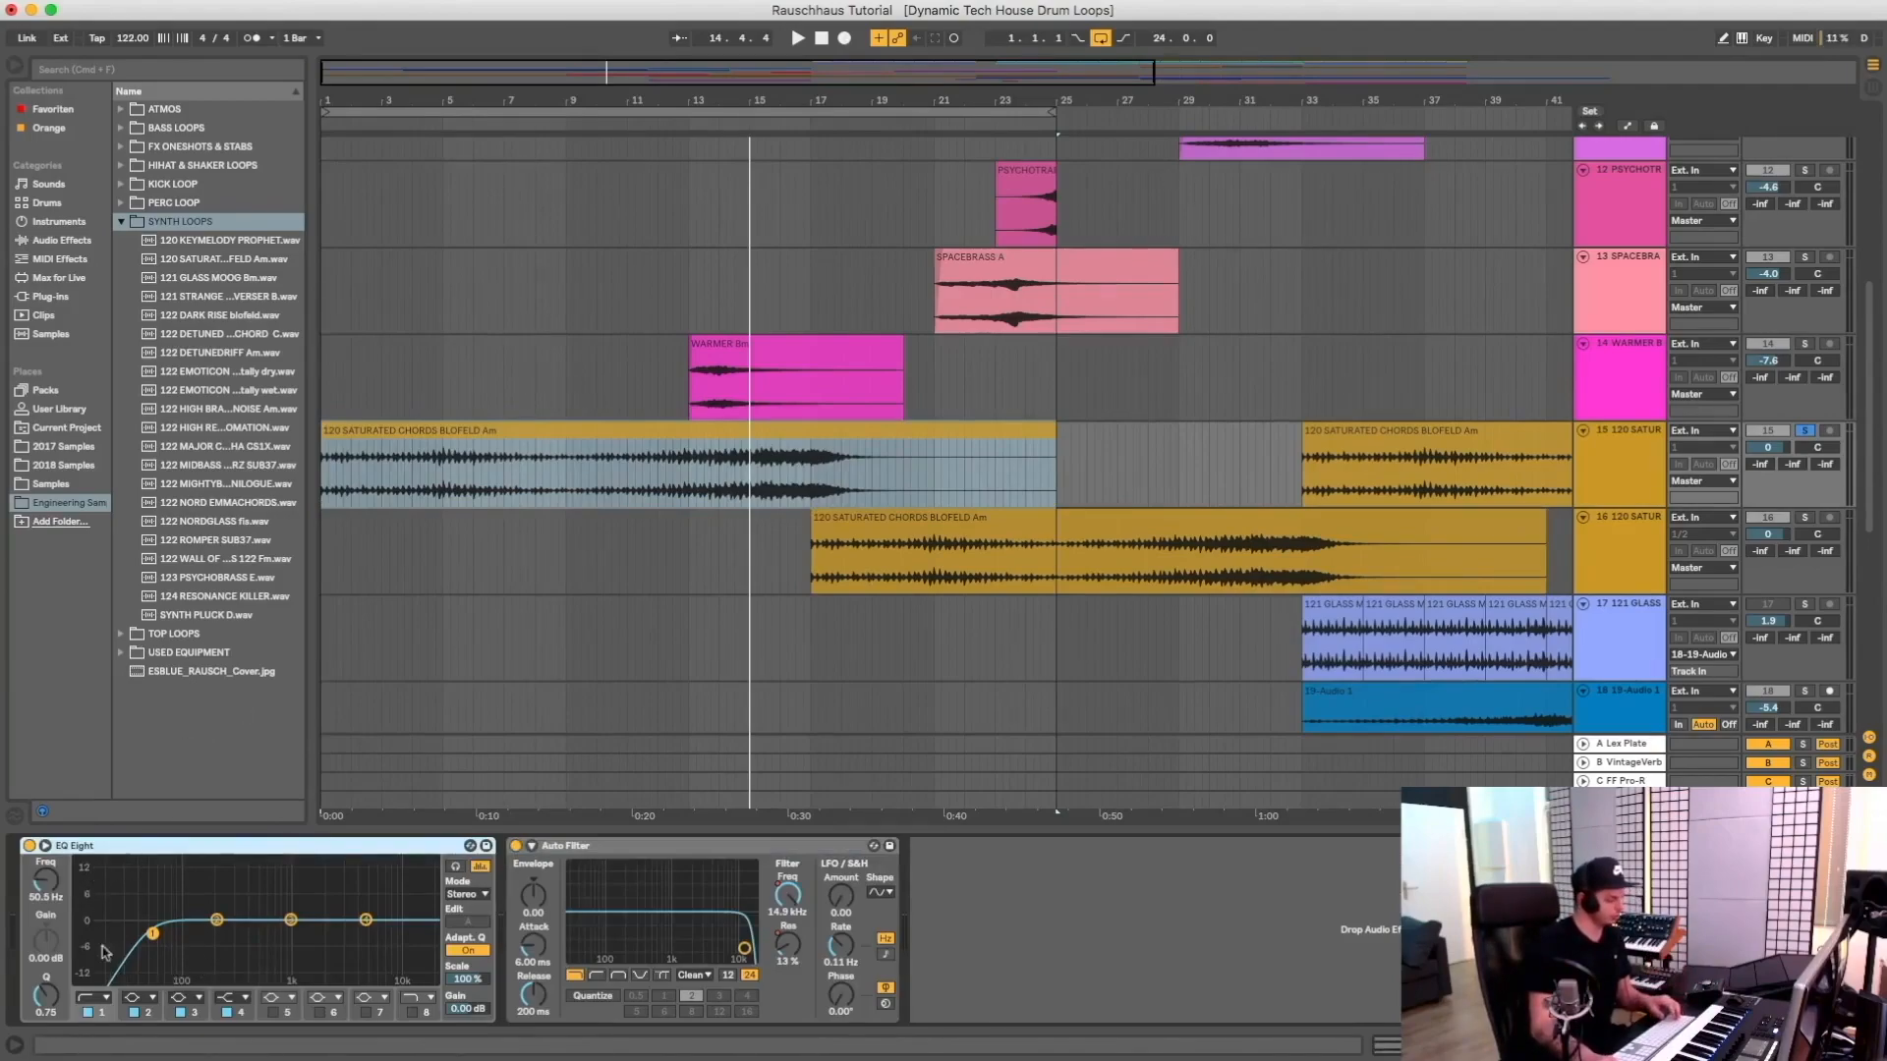
left_click(630, 851)
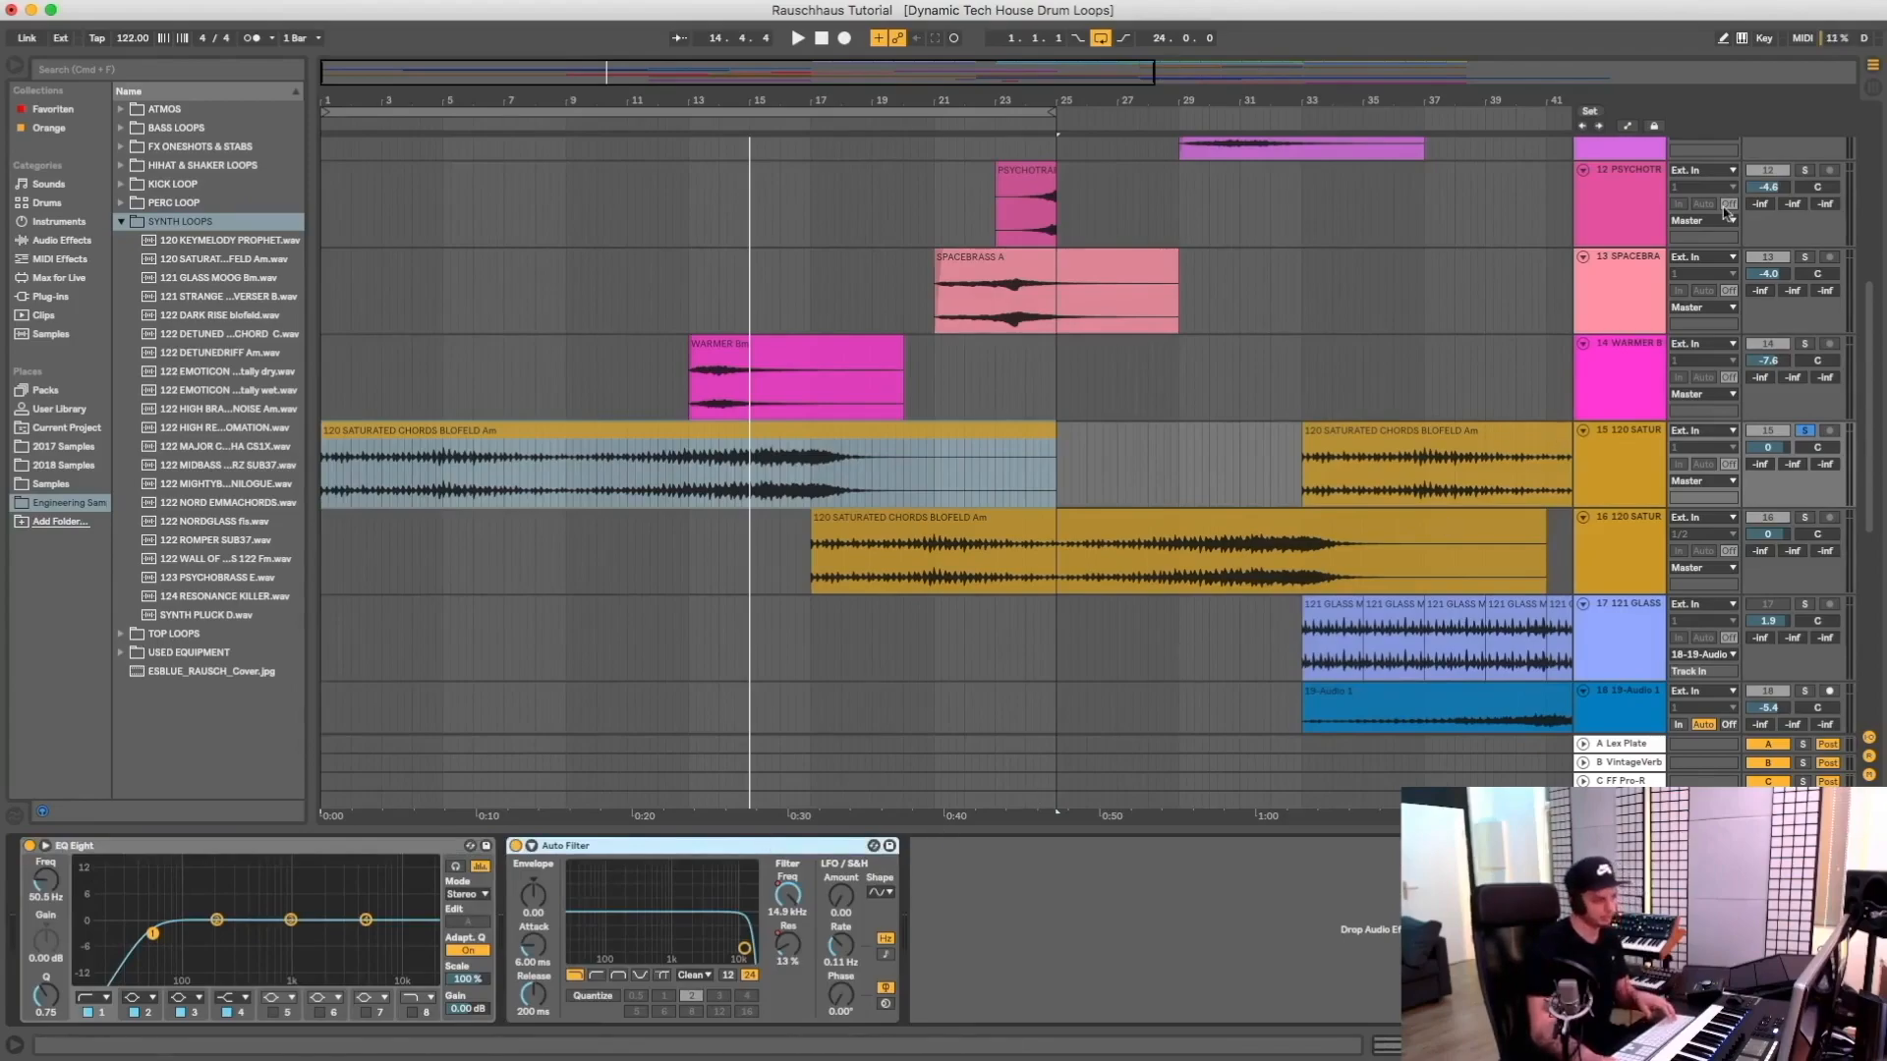
Display the automation lanes for all tracks in the arrangement
left_click(1628, 127)
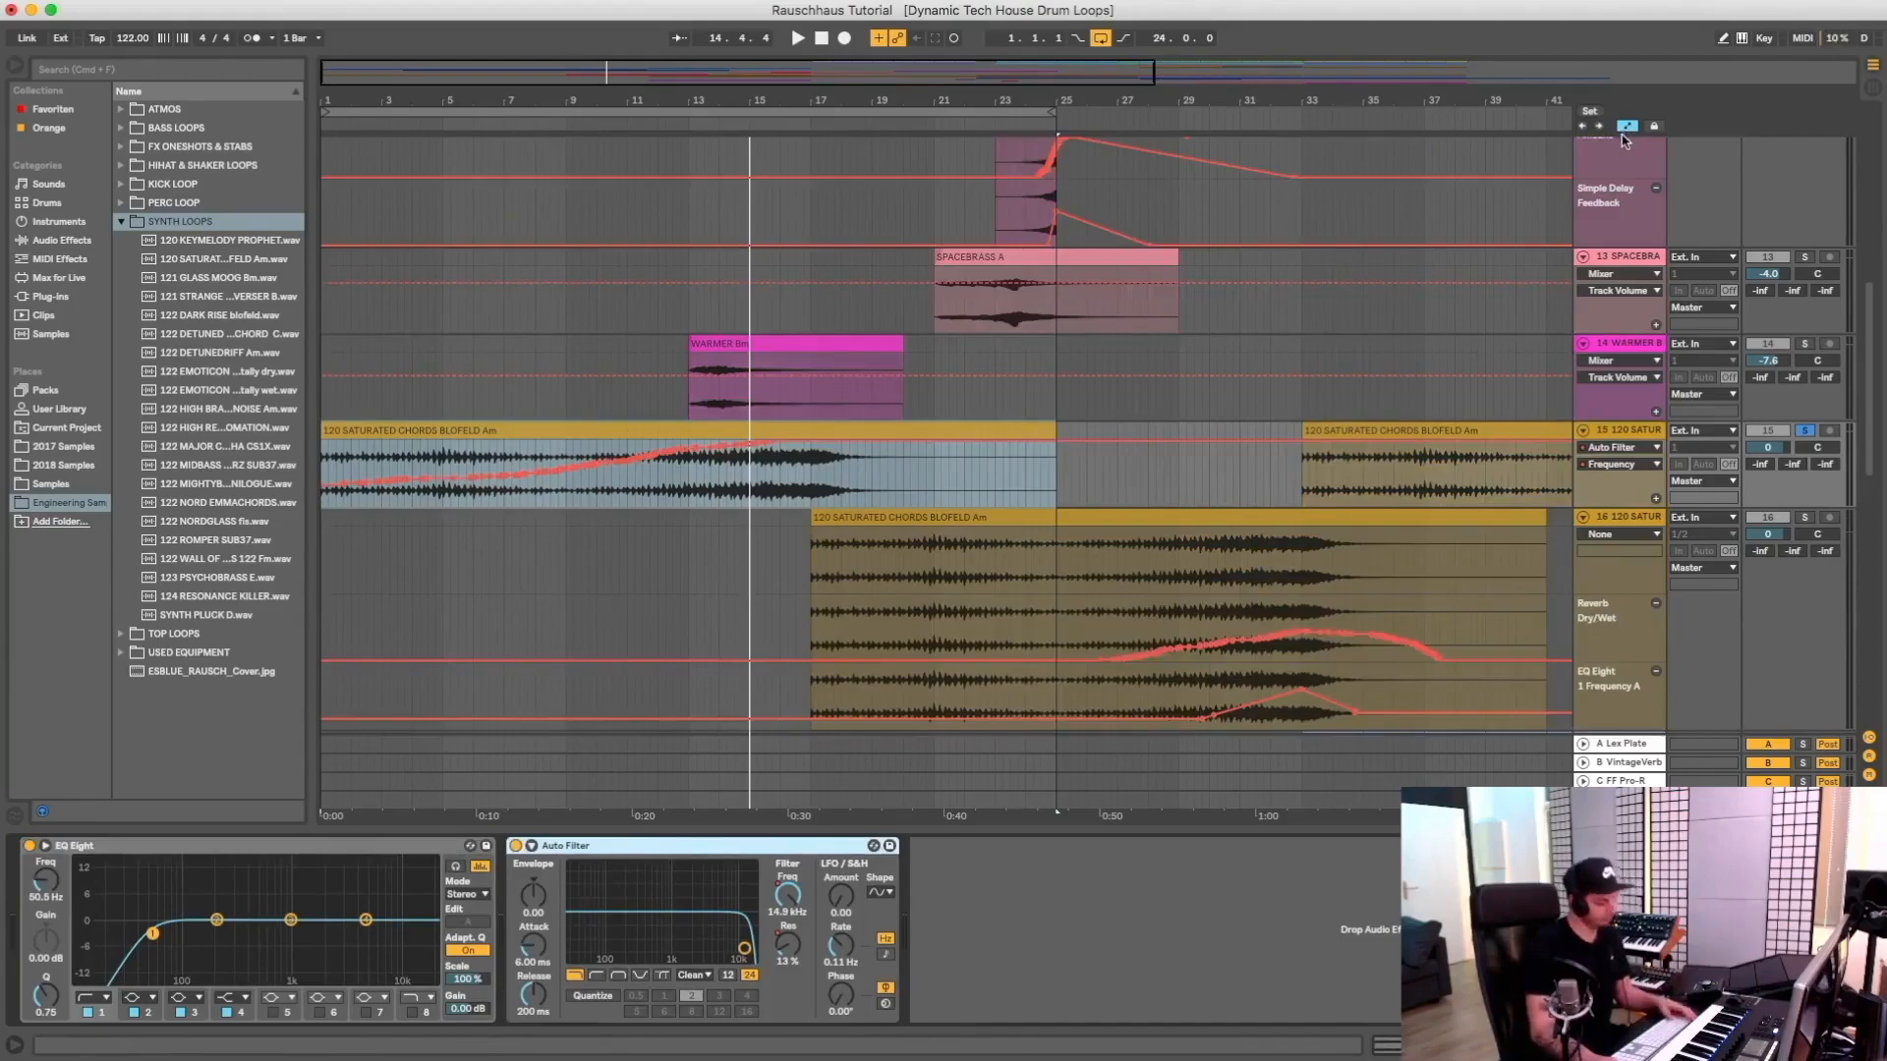
left_click(1624, 134)
left_click(1624, 133)
left_click(1625, 133)
left_click(1627, 133)
left_click(1627, 133)
left_click(1628, 133)
left_click(1628, 133)
left_click(1626, 134)
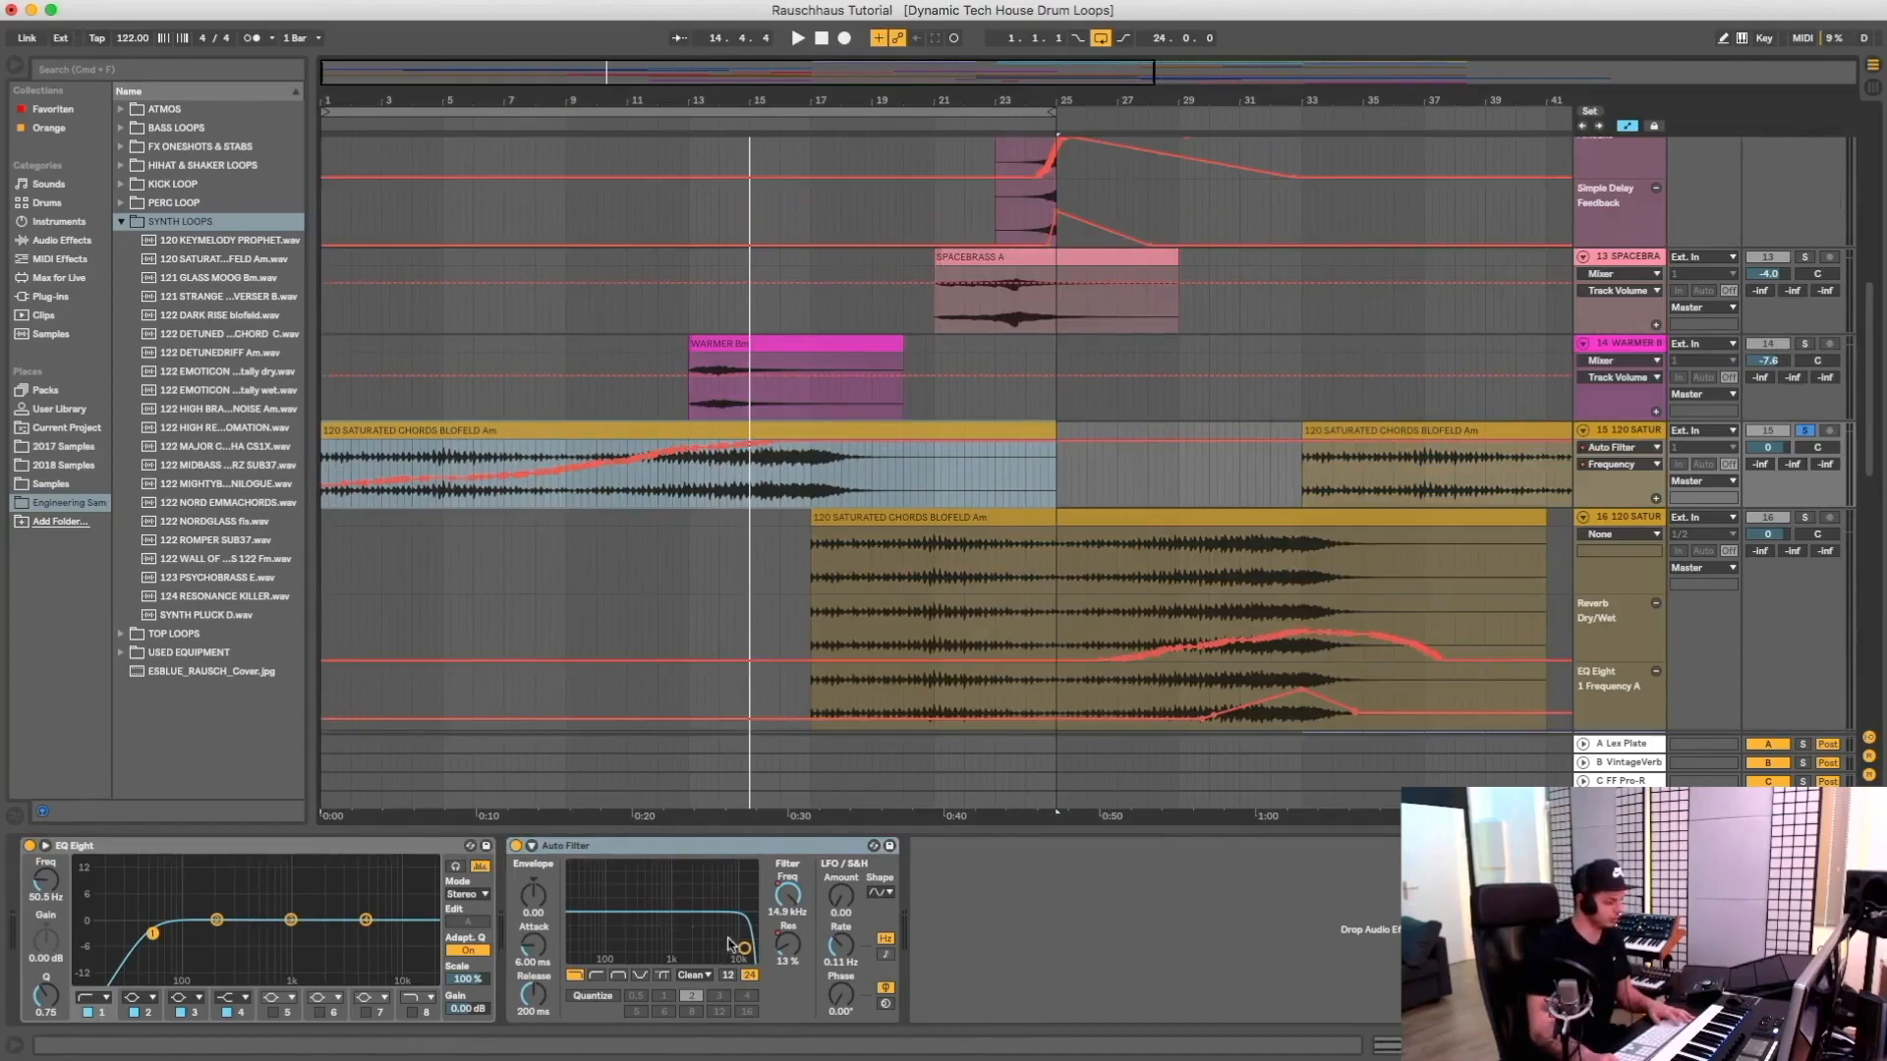
Delete the Auto Filter frequency automation over the first 120 SATURATED CHORDS clip, bars 1 to 25
left_click(1632, 448)
left_click(1637, 440)
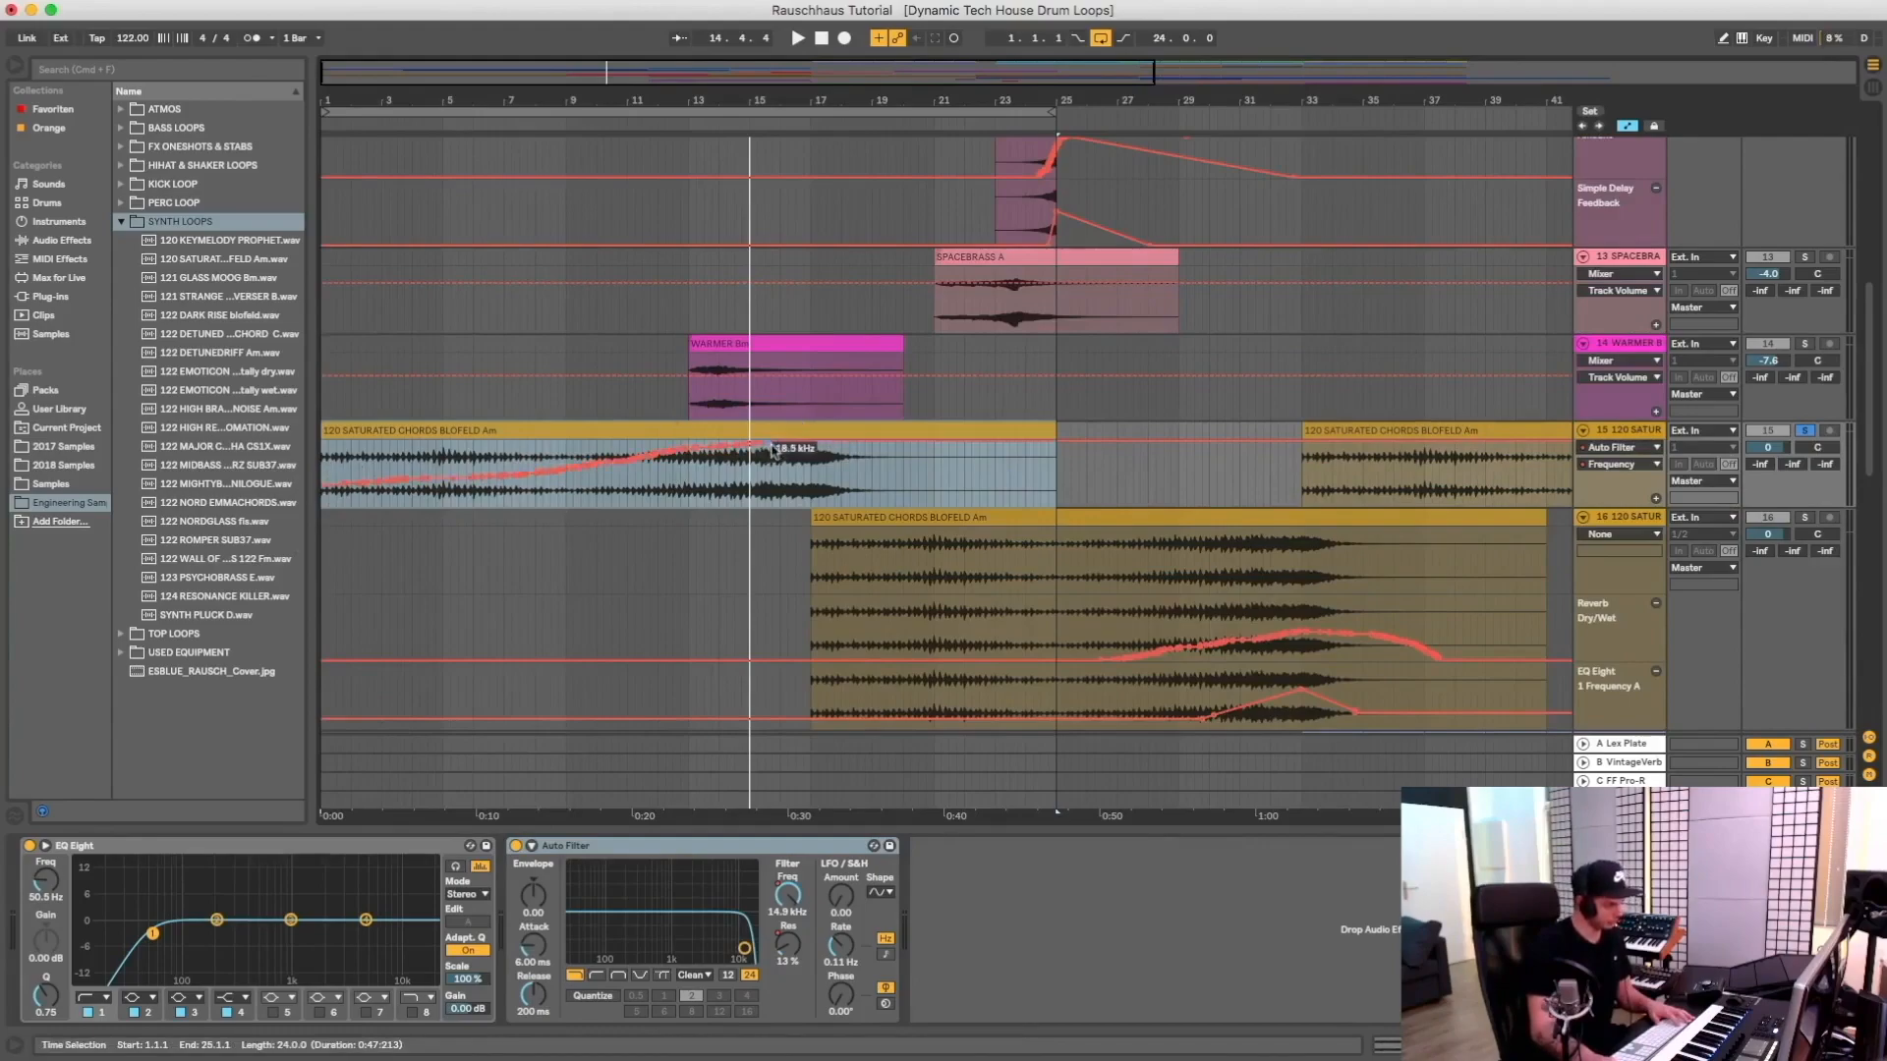
key("Delete")
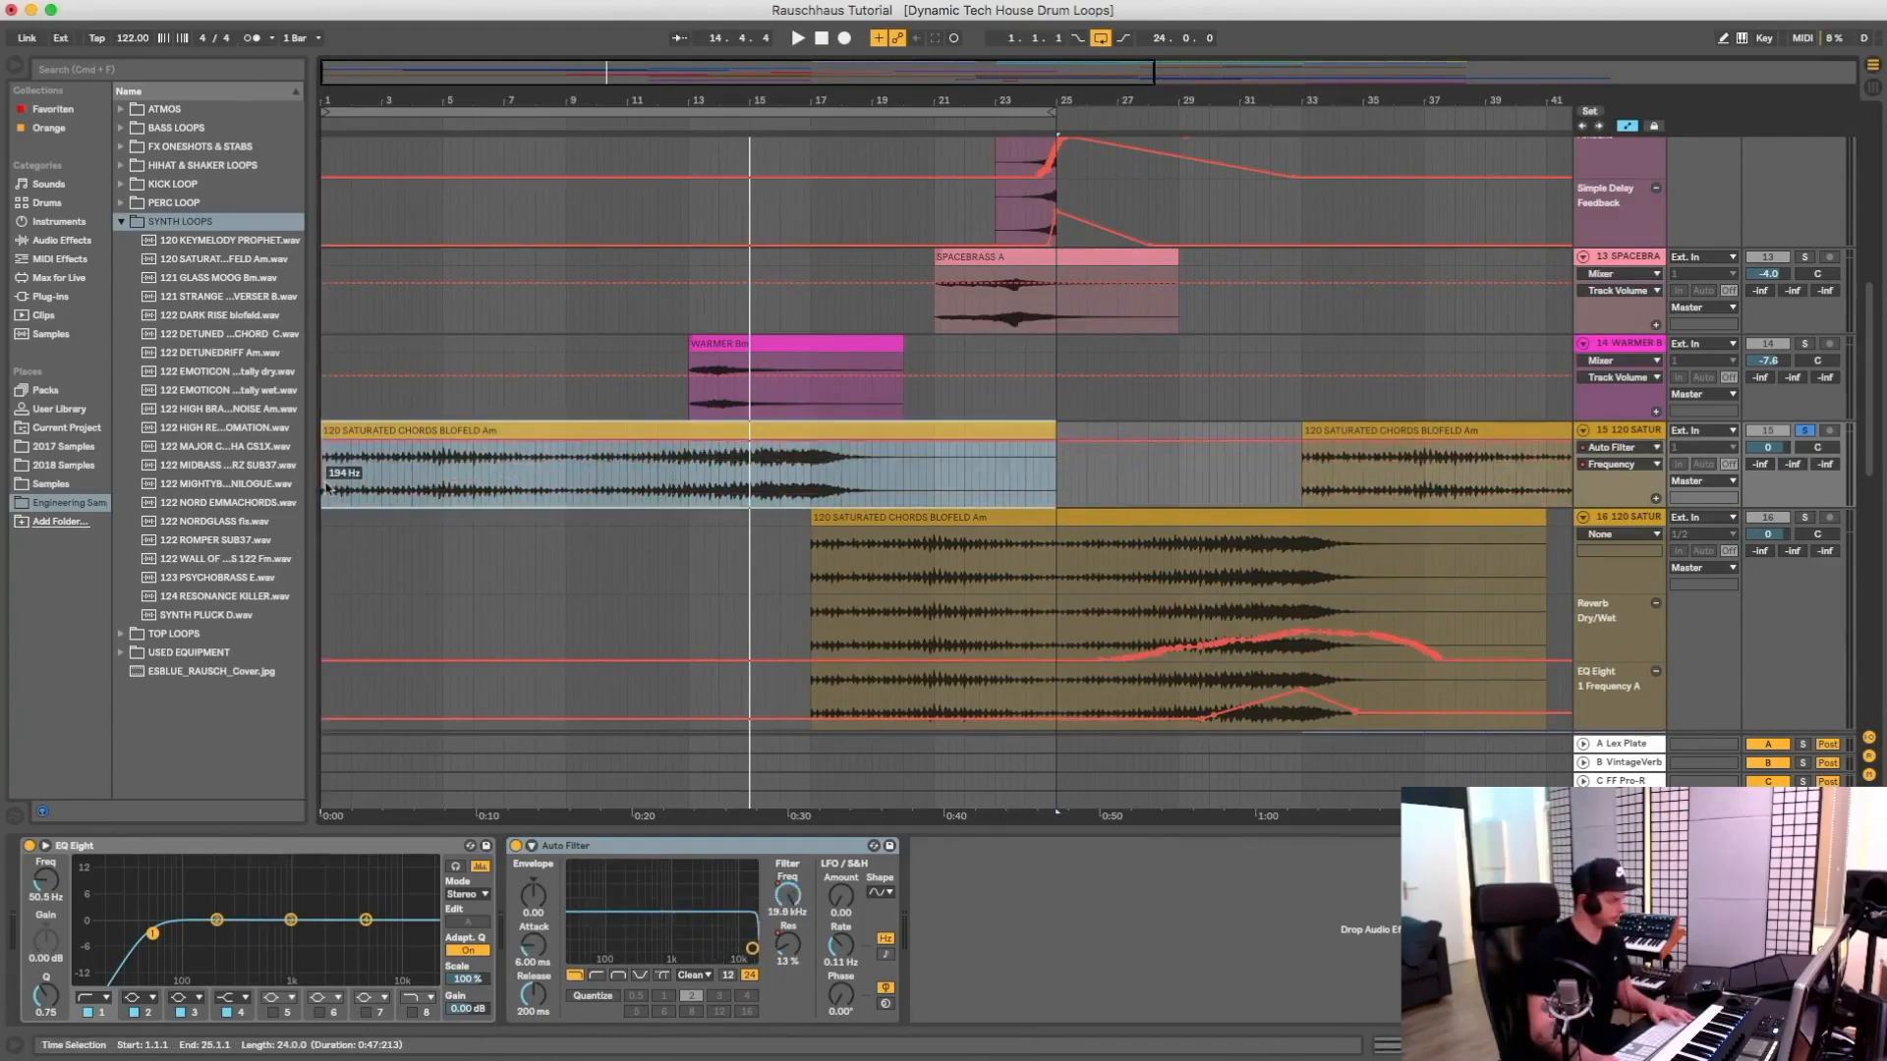
Arm the chords track and record Auto Filter frequency sweeps from bar 1 to about bar 9
left_click(327, 488)
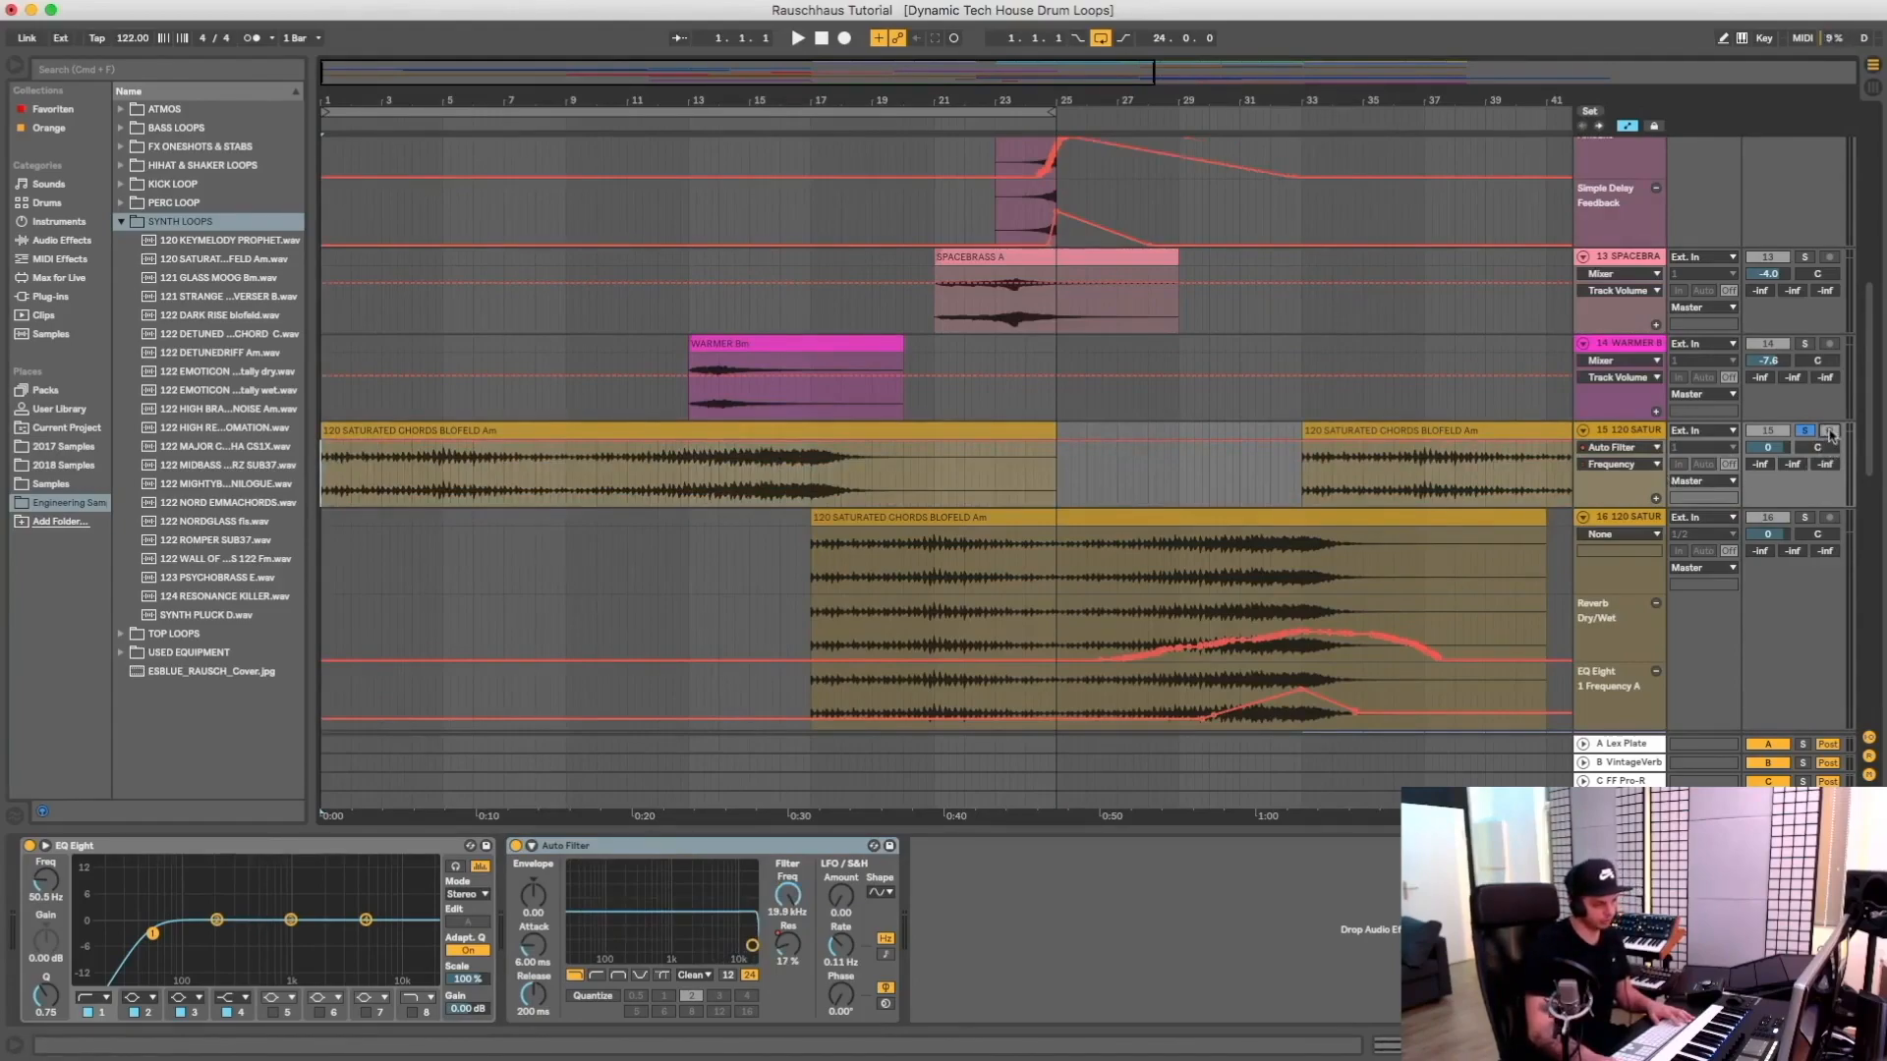
left_click(653, 429)
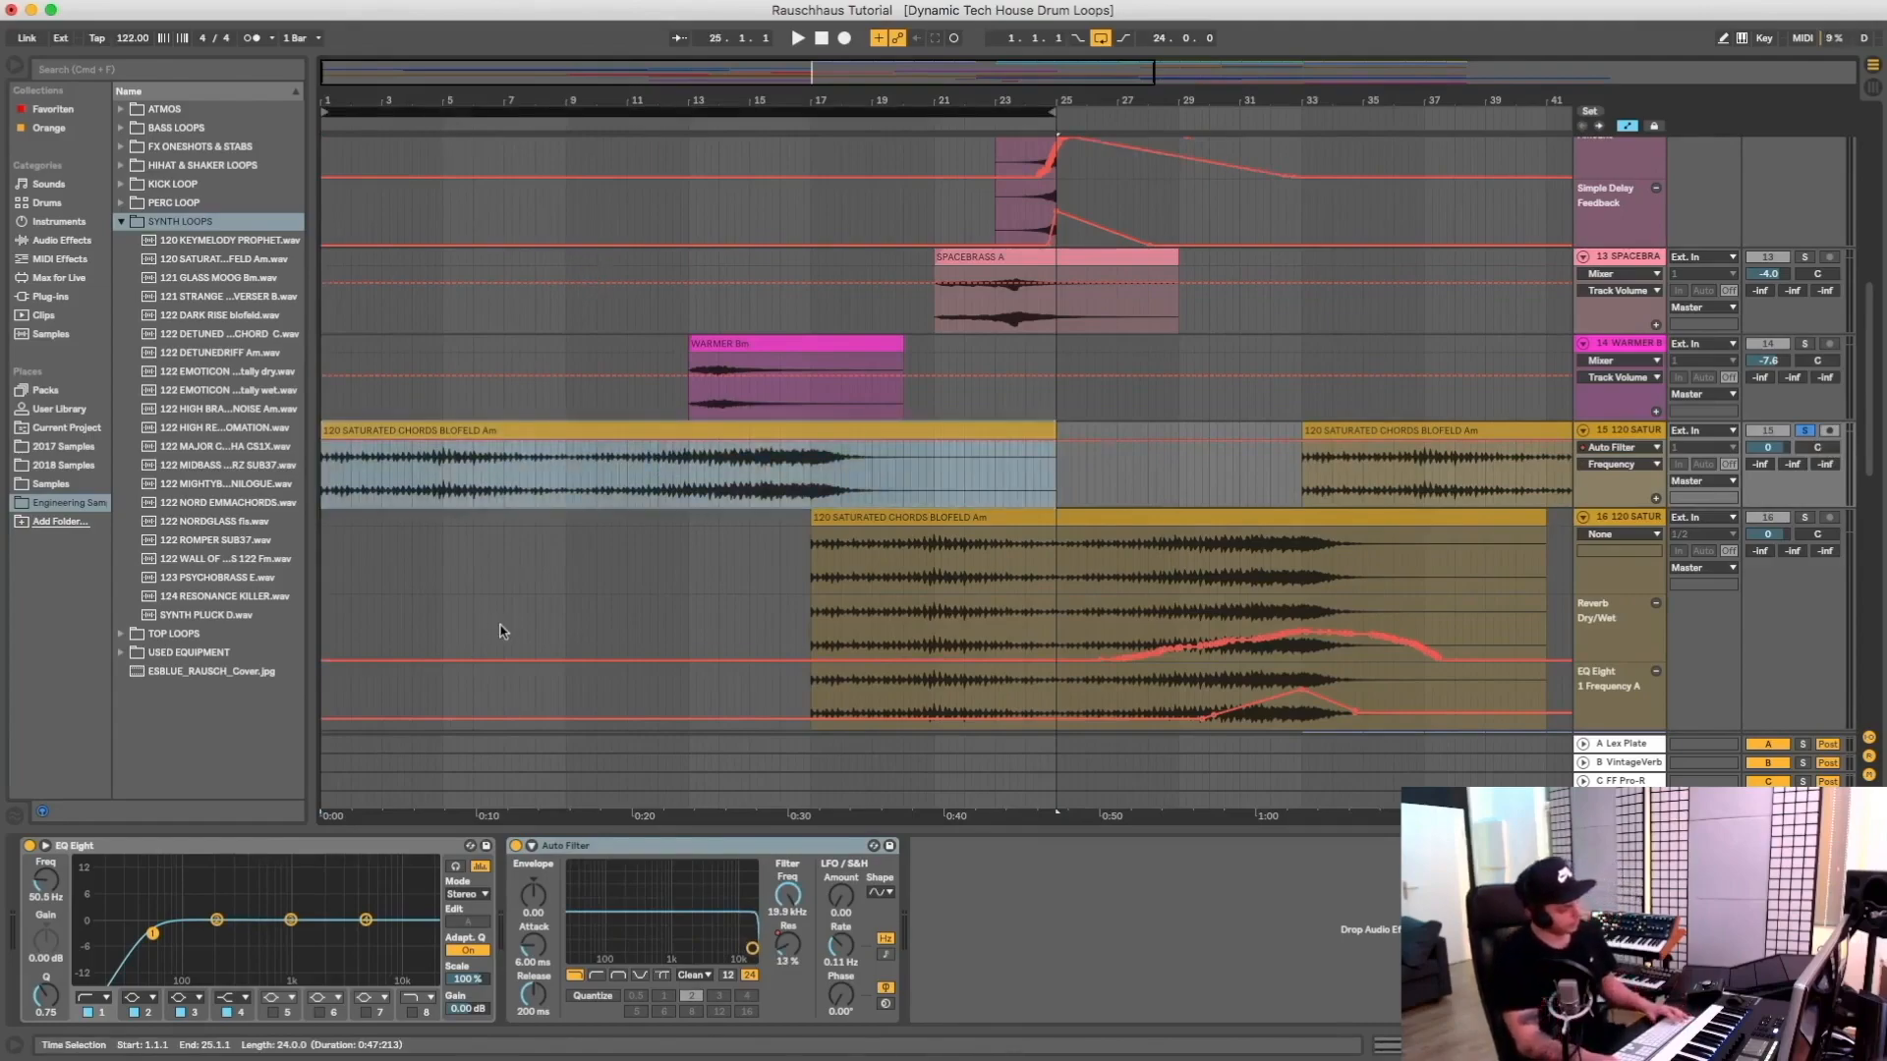
key("F9")
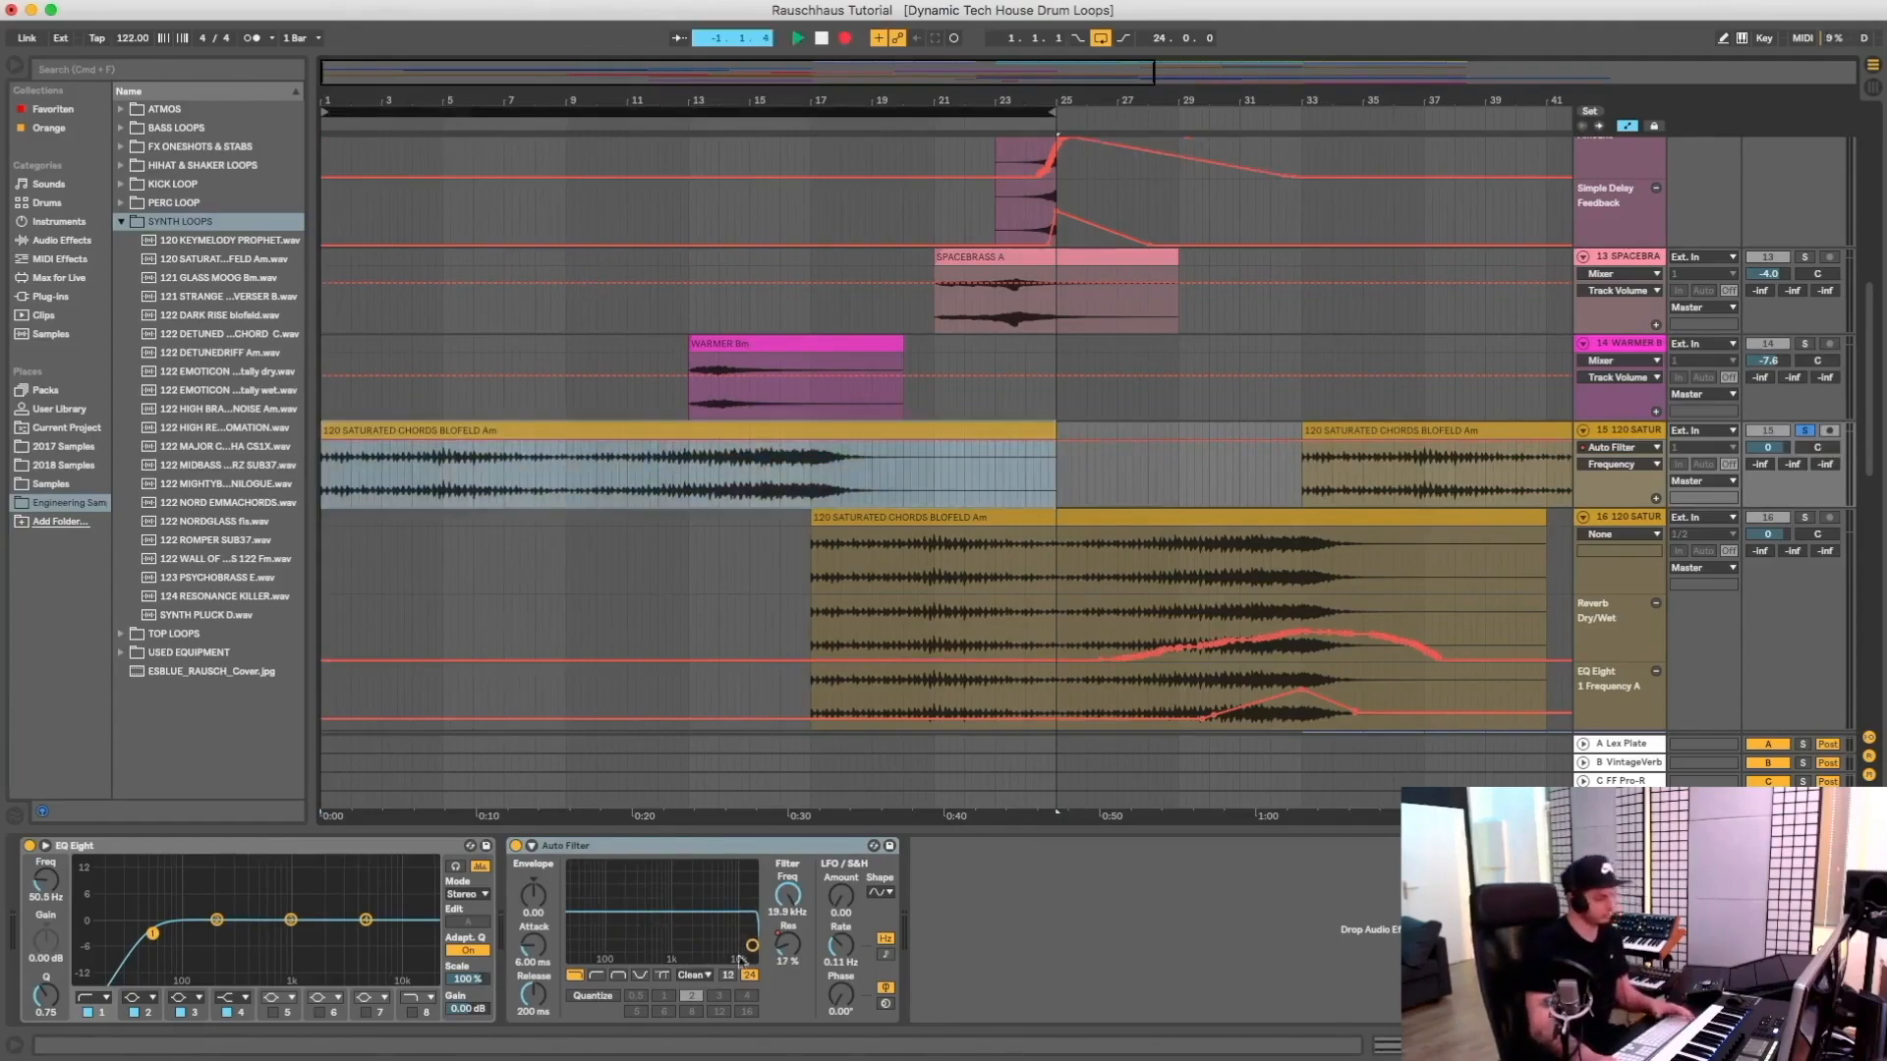
mouse_move(751, 949)
left_mouse_down()
mouse_move(601, 950)
mouse_move(728, 947)
left_mouse_up()
key("space")
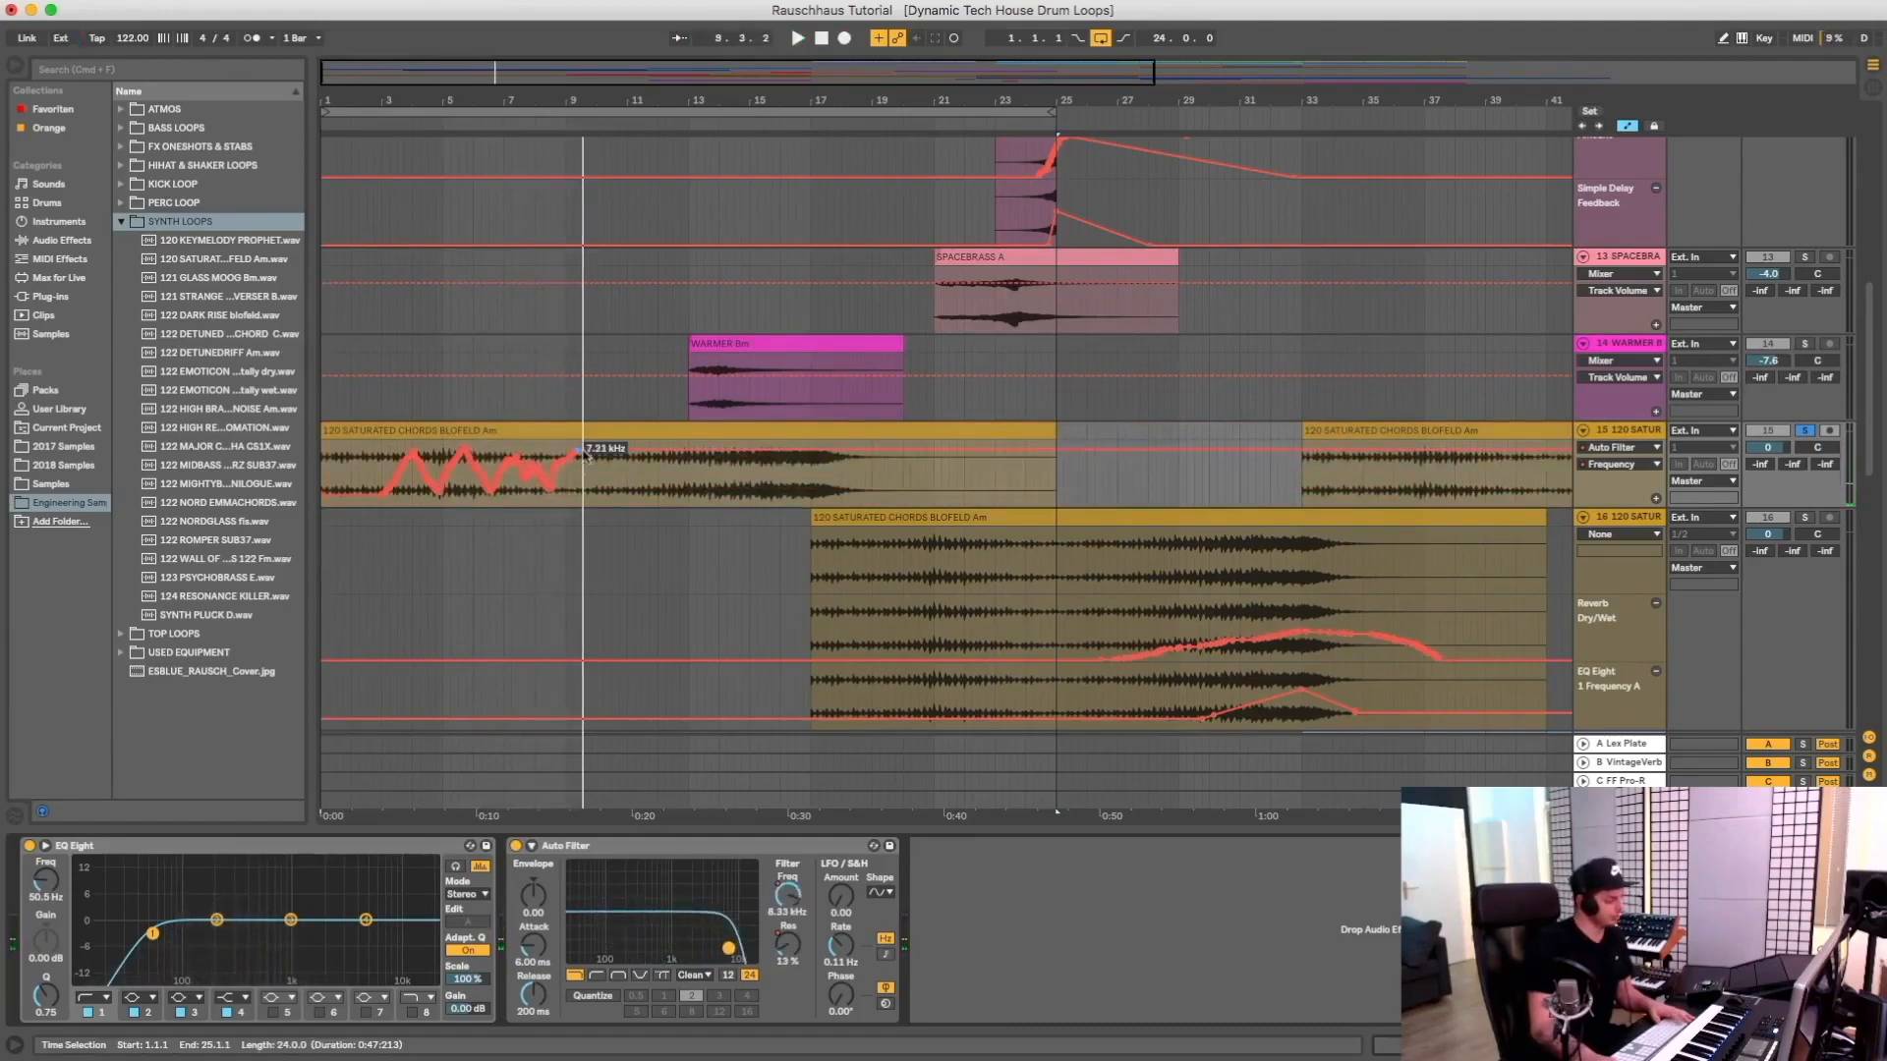
Remove the recorded sweep's jagged breakpoints so the filter frequency rises in one straight ramp from 26.0 Hz to about bar 9
left_click(531, 466)
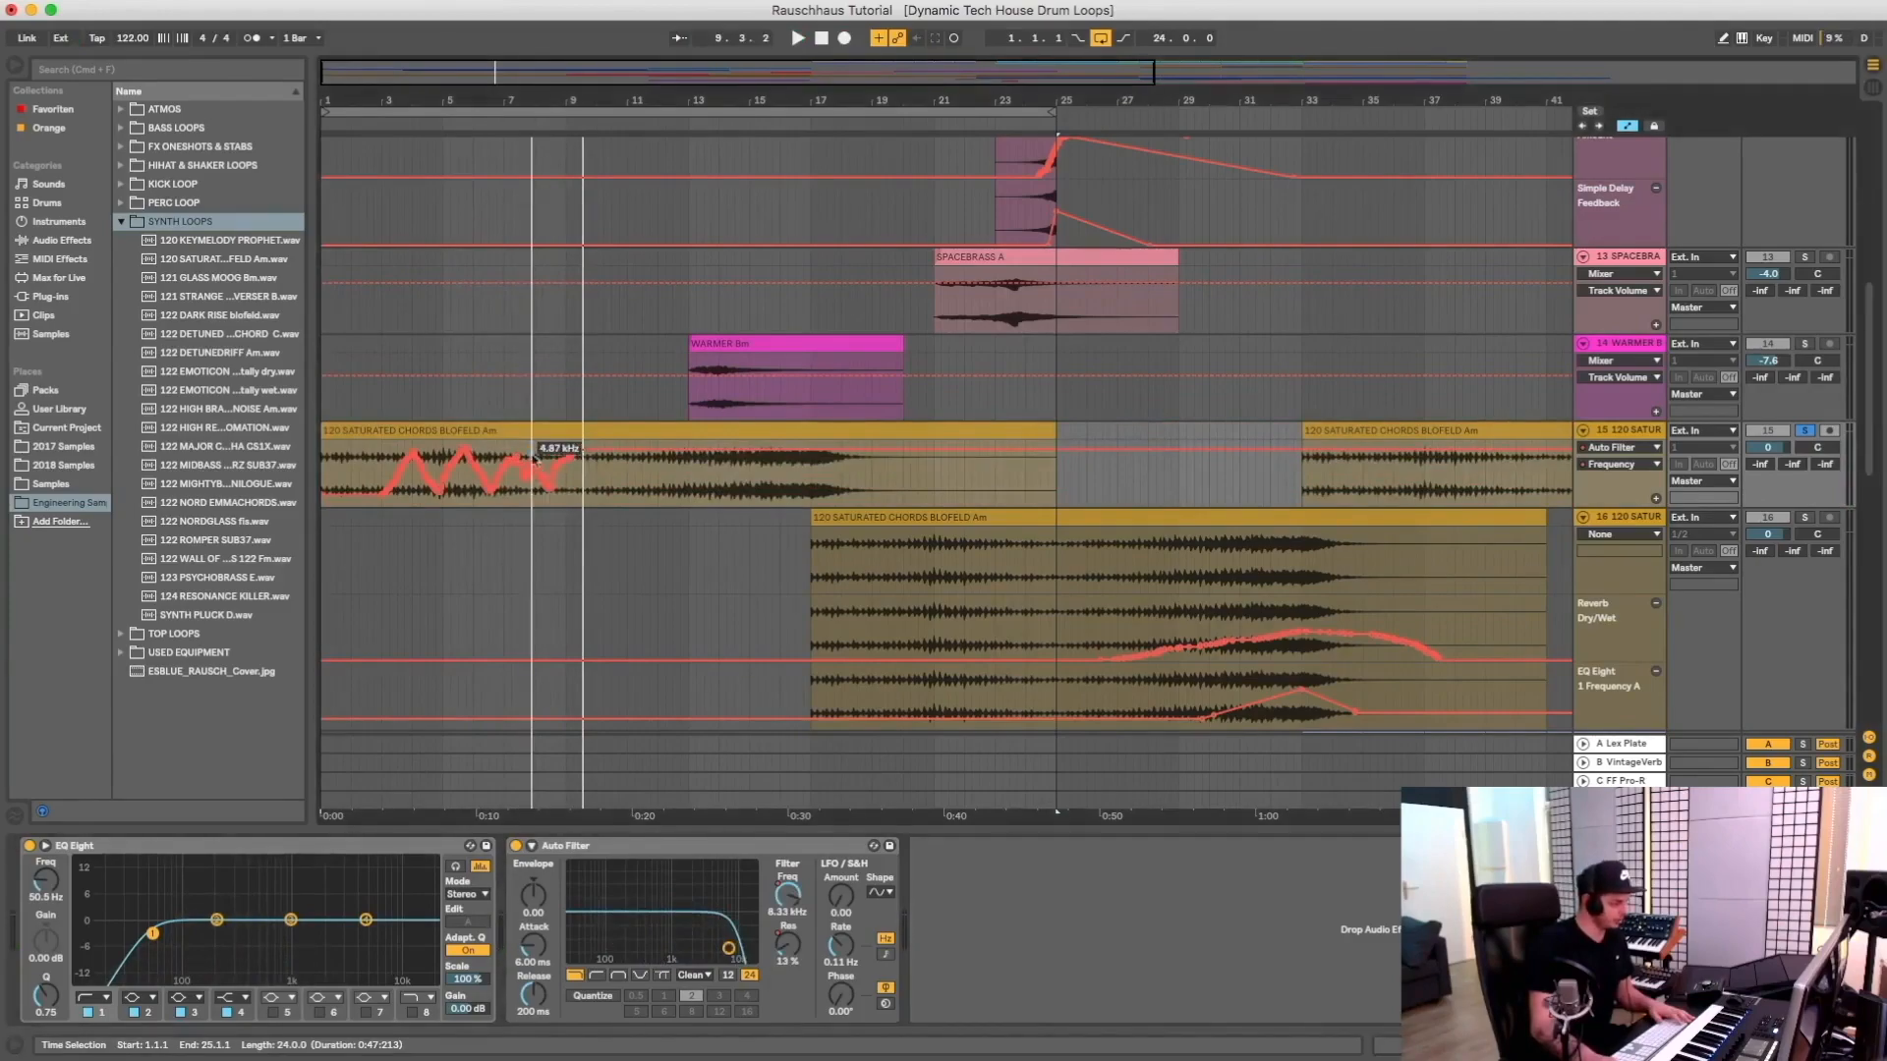
left_click_drag(479, 92, 494, 383)
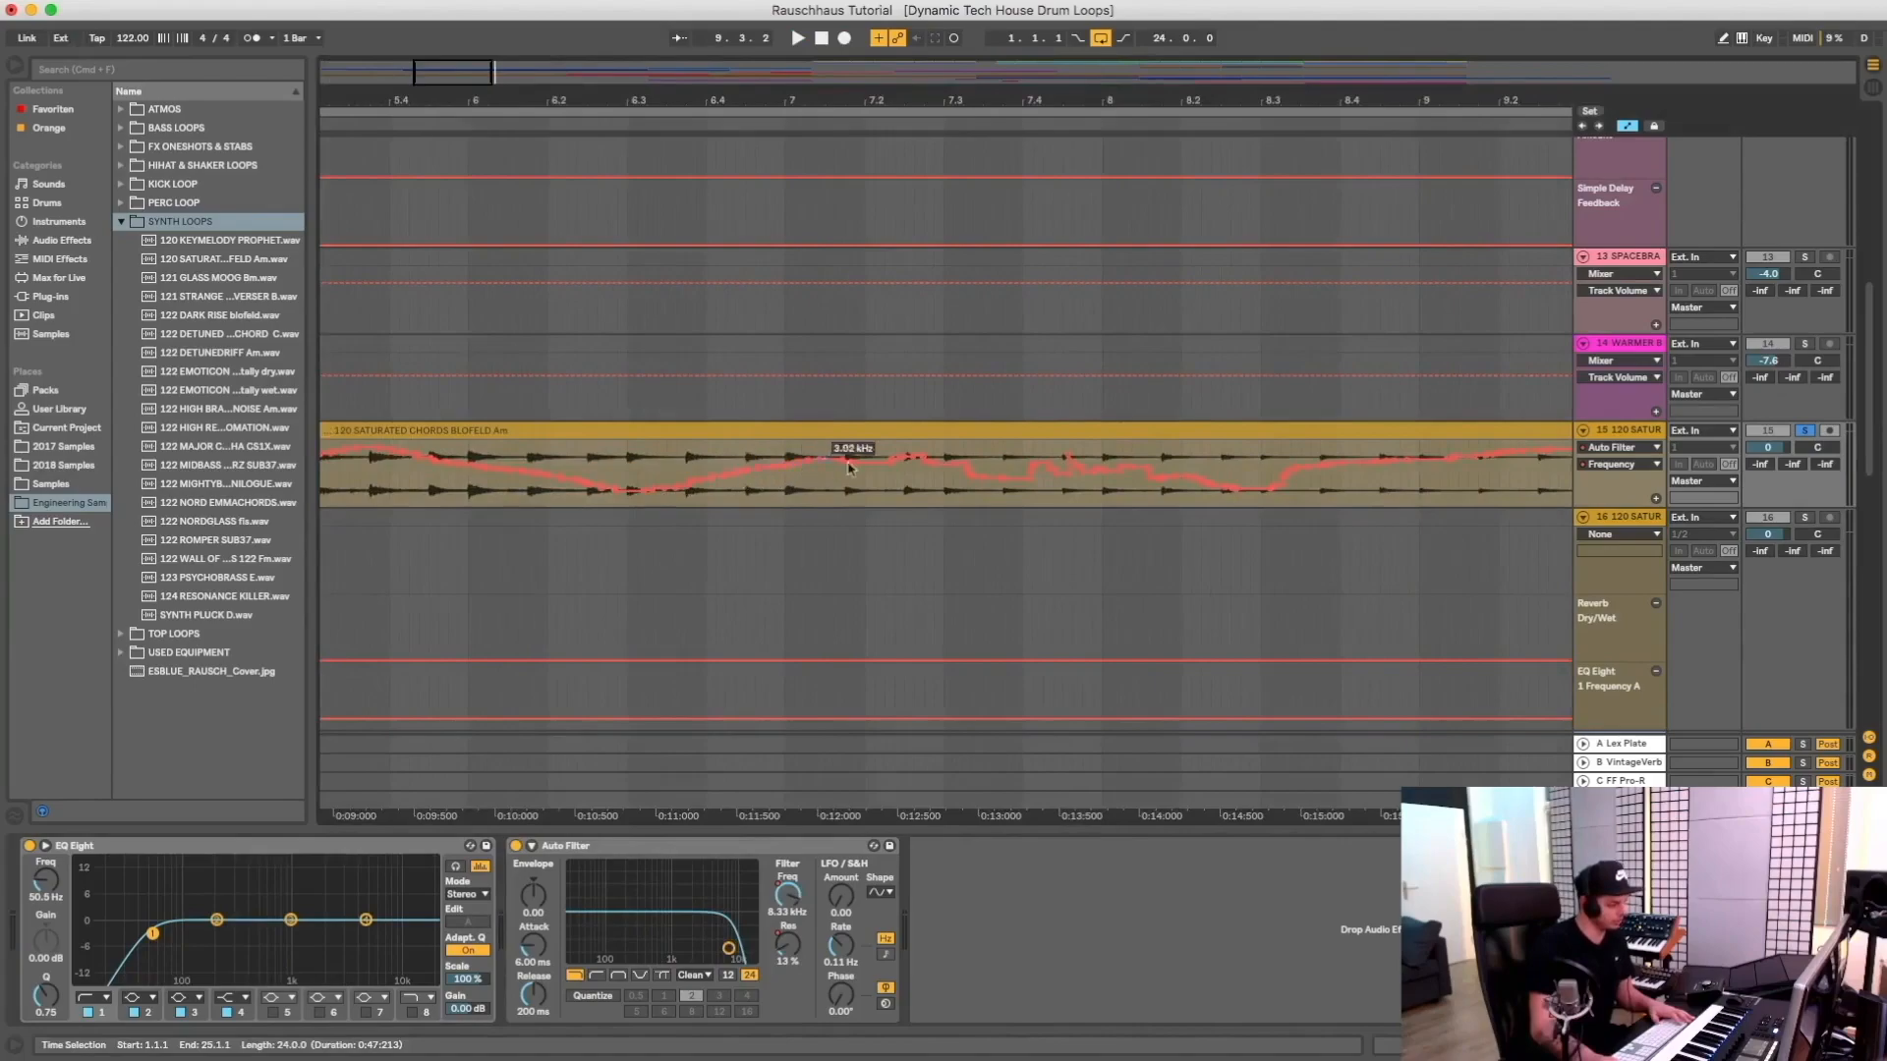
left_click_drag(853, 466, 365, 450)
left_click_drag(494, 98, 494, 44)
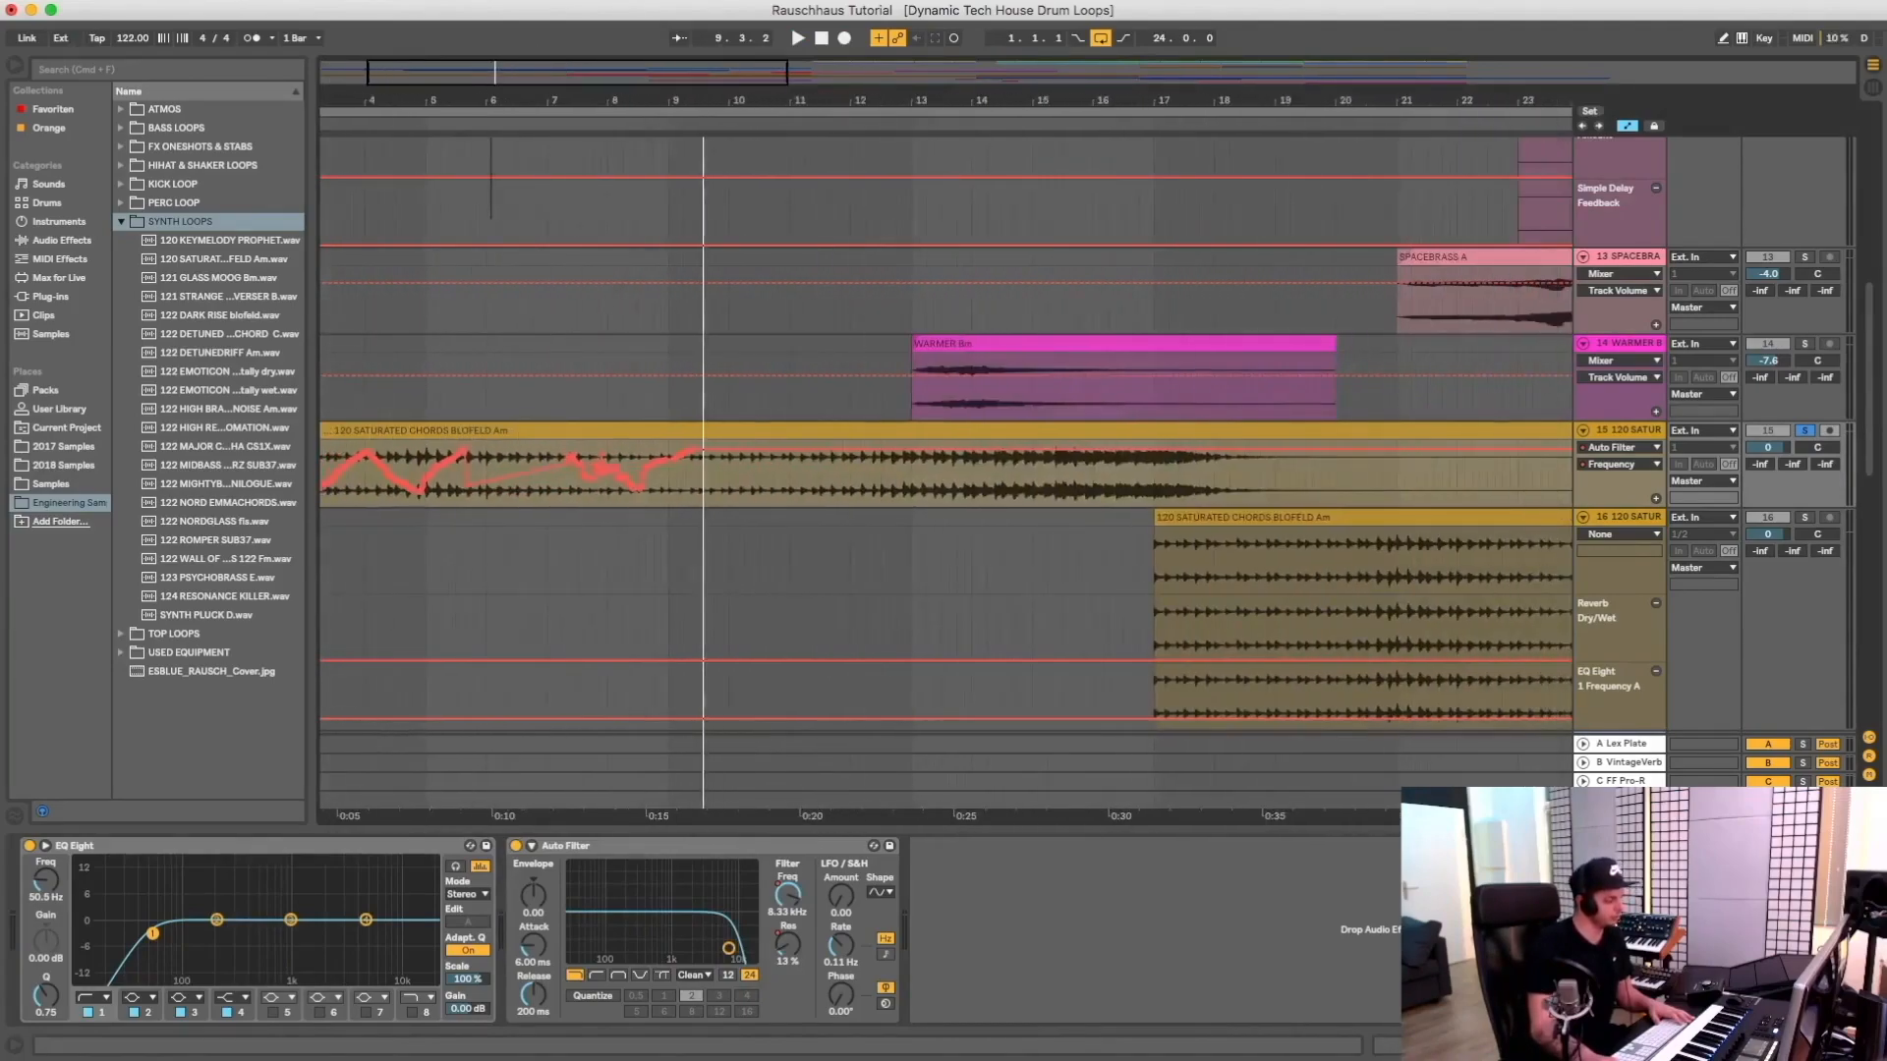
left_click_drag(694, 451, 321, 493)
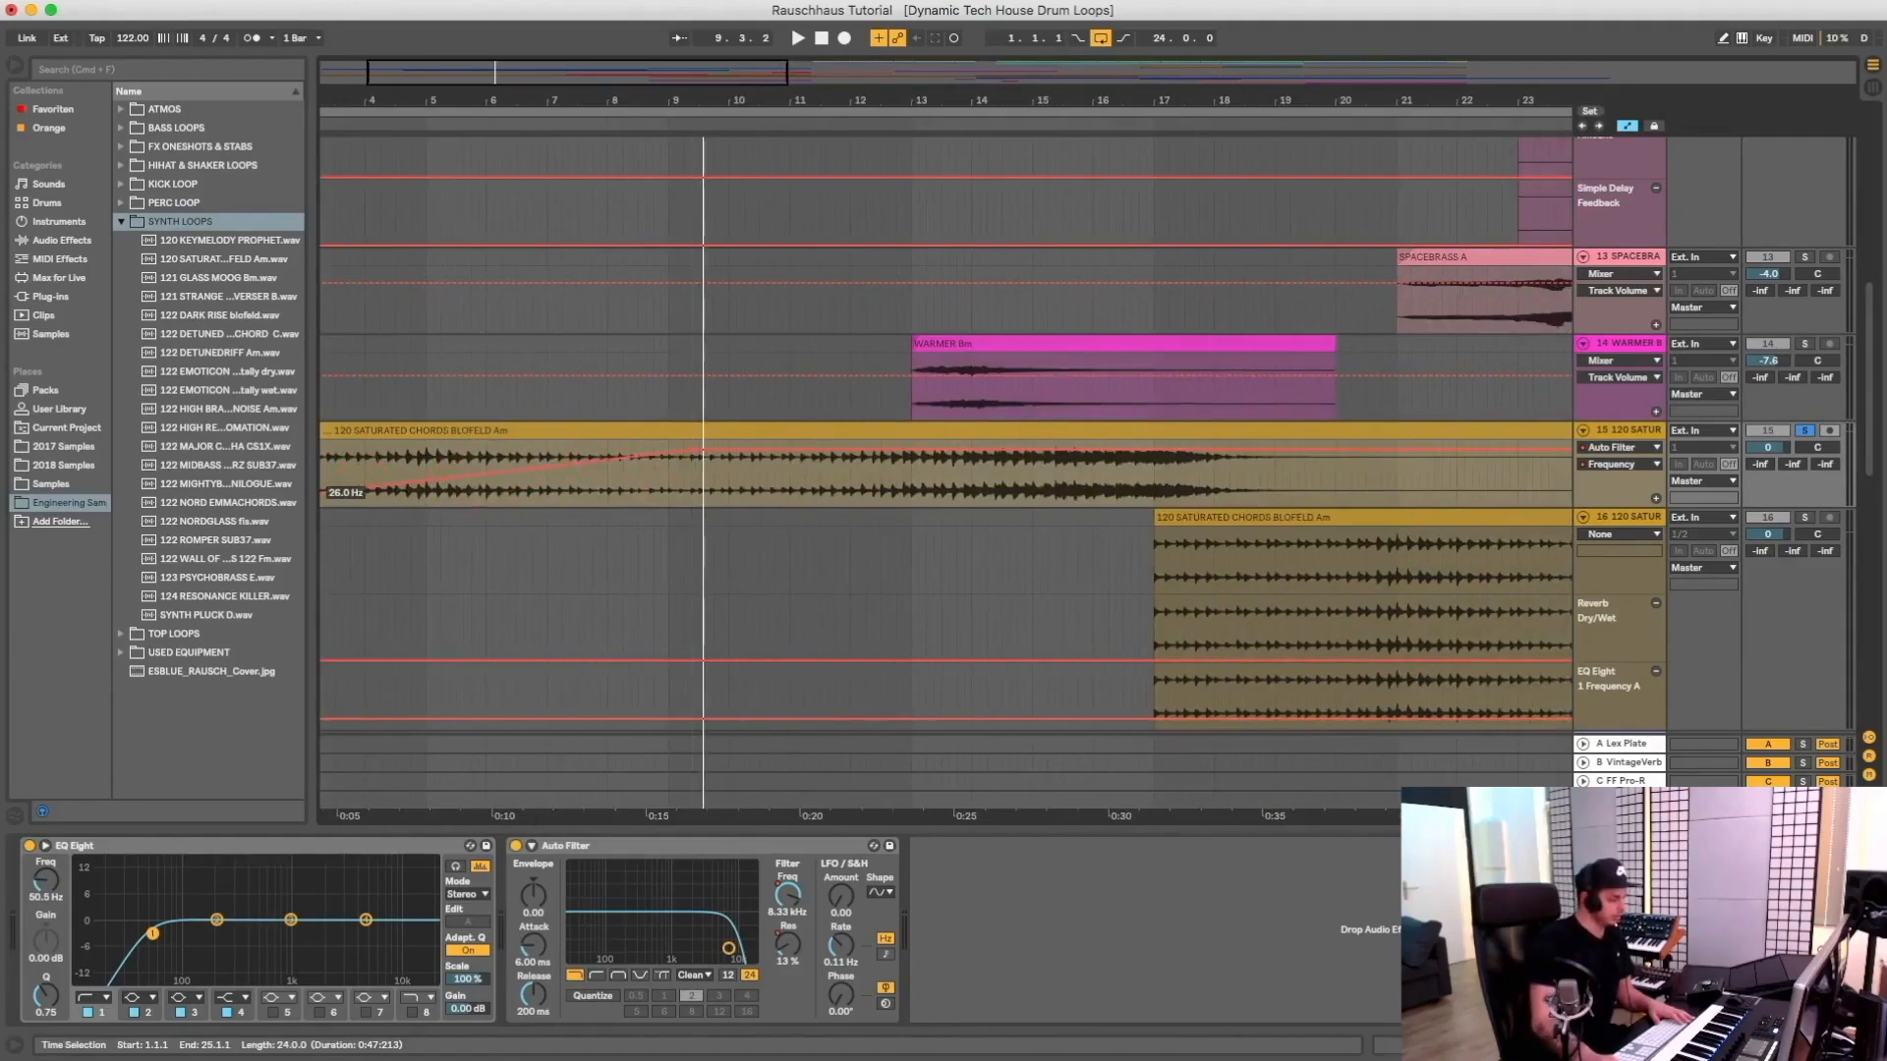
Extend the filter frequency ramp to about 13.9 kHz near bar 14 and lower its middle breakpoint near bar 9
scroll(526, 449, "left", 3)
left_click_drag(829, 455, 1116, 455)
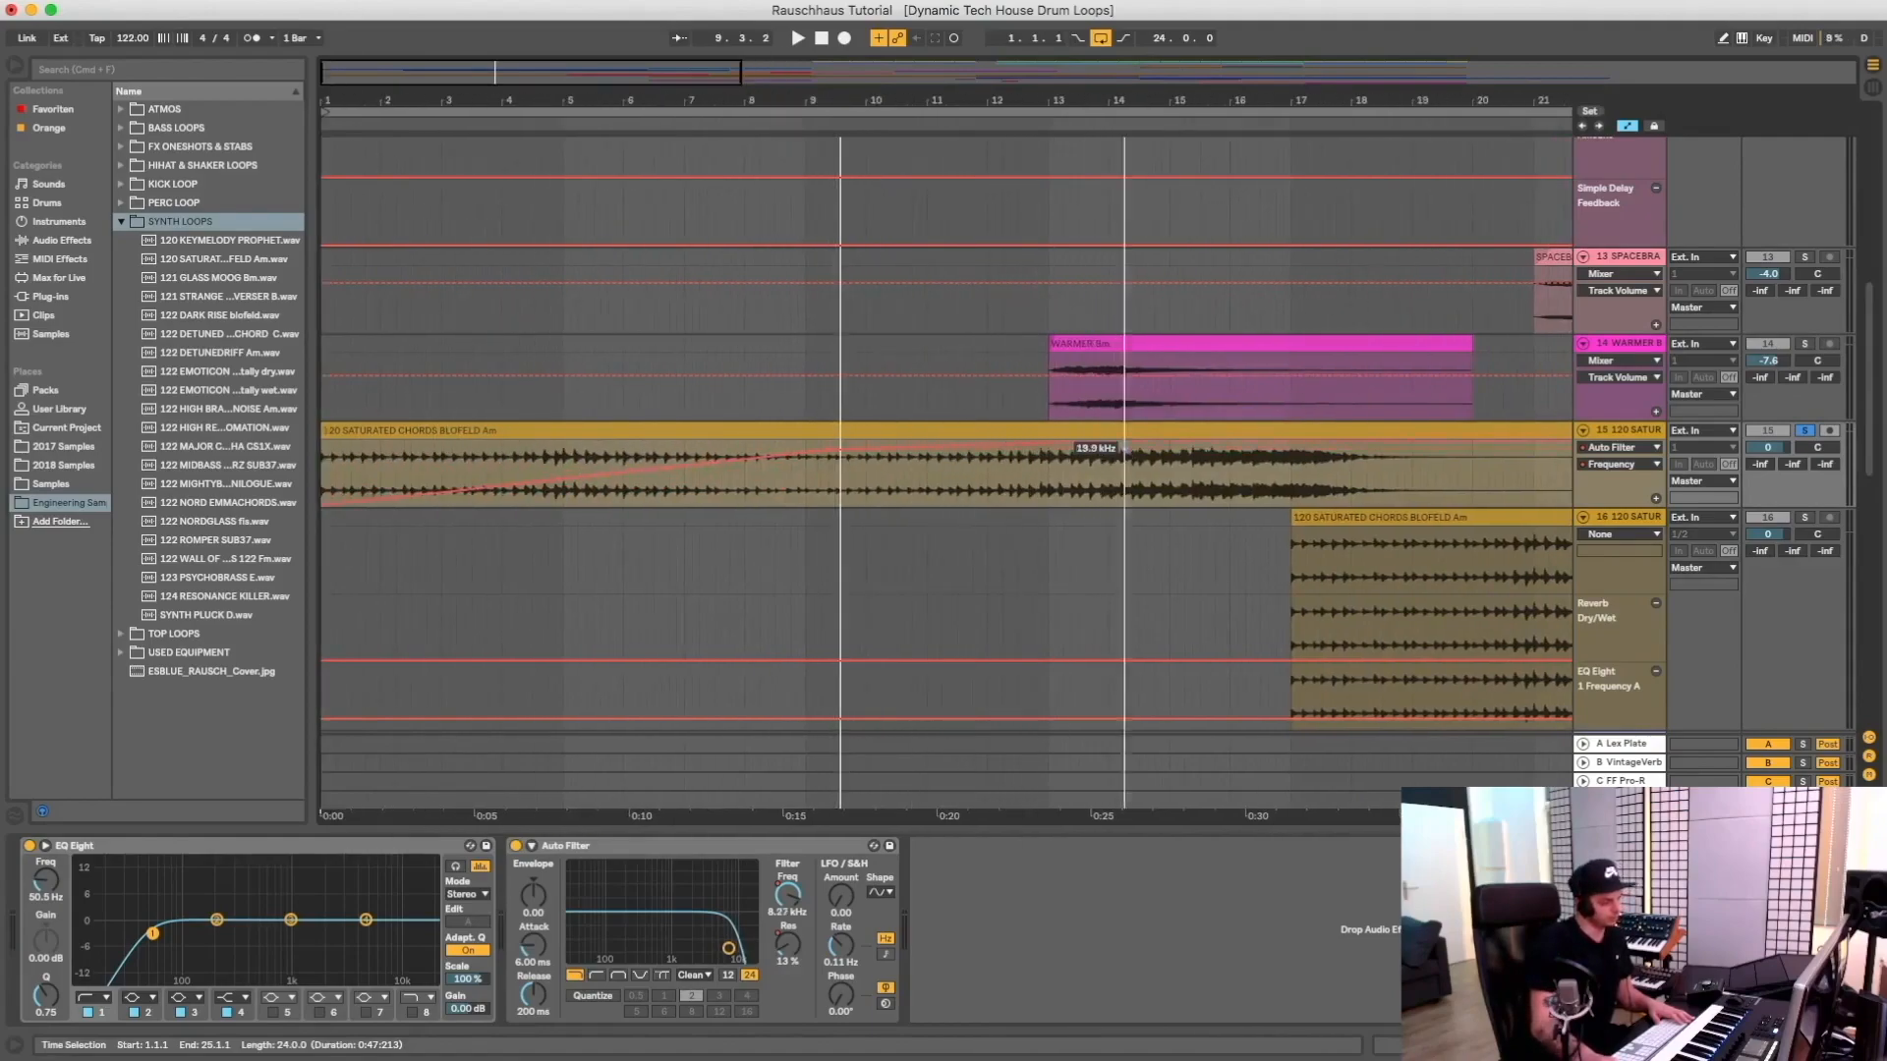
left_click_drag(835, 455, 836, 456)
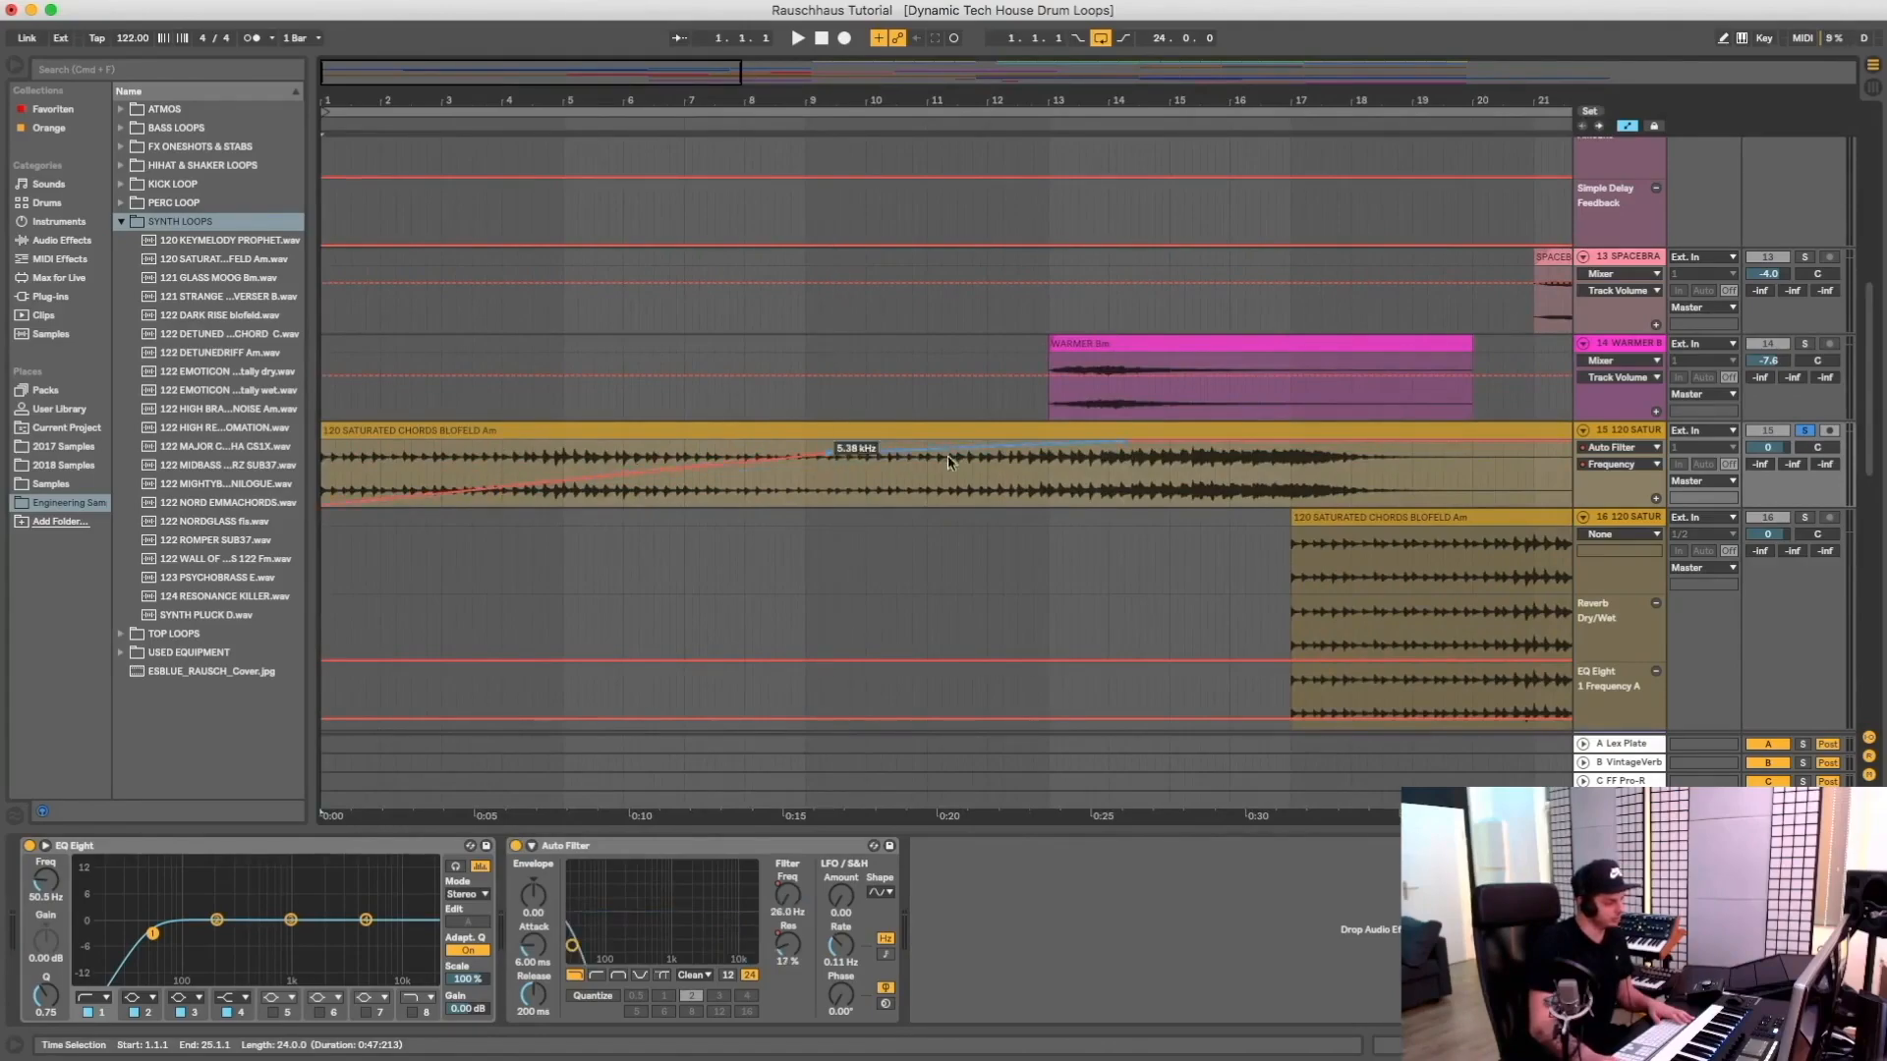
left_click_drag(832, 458, 829, 474)
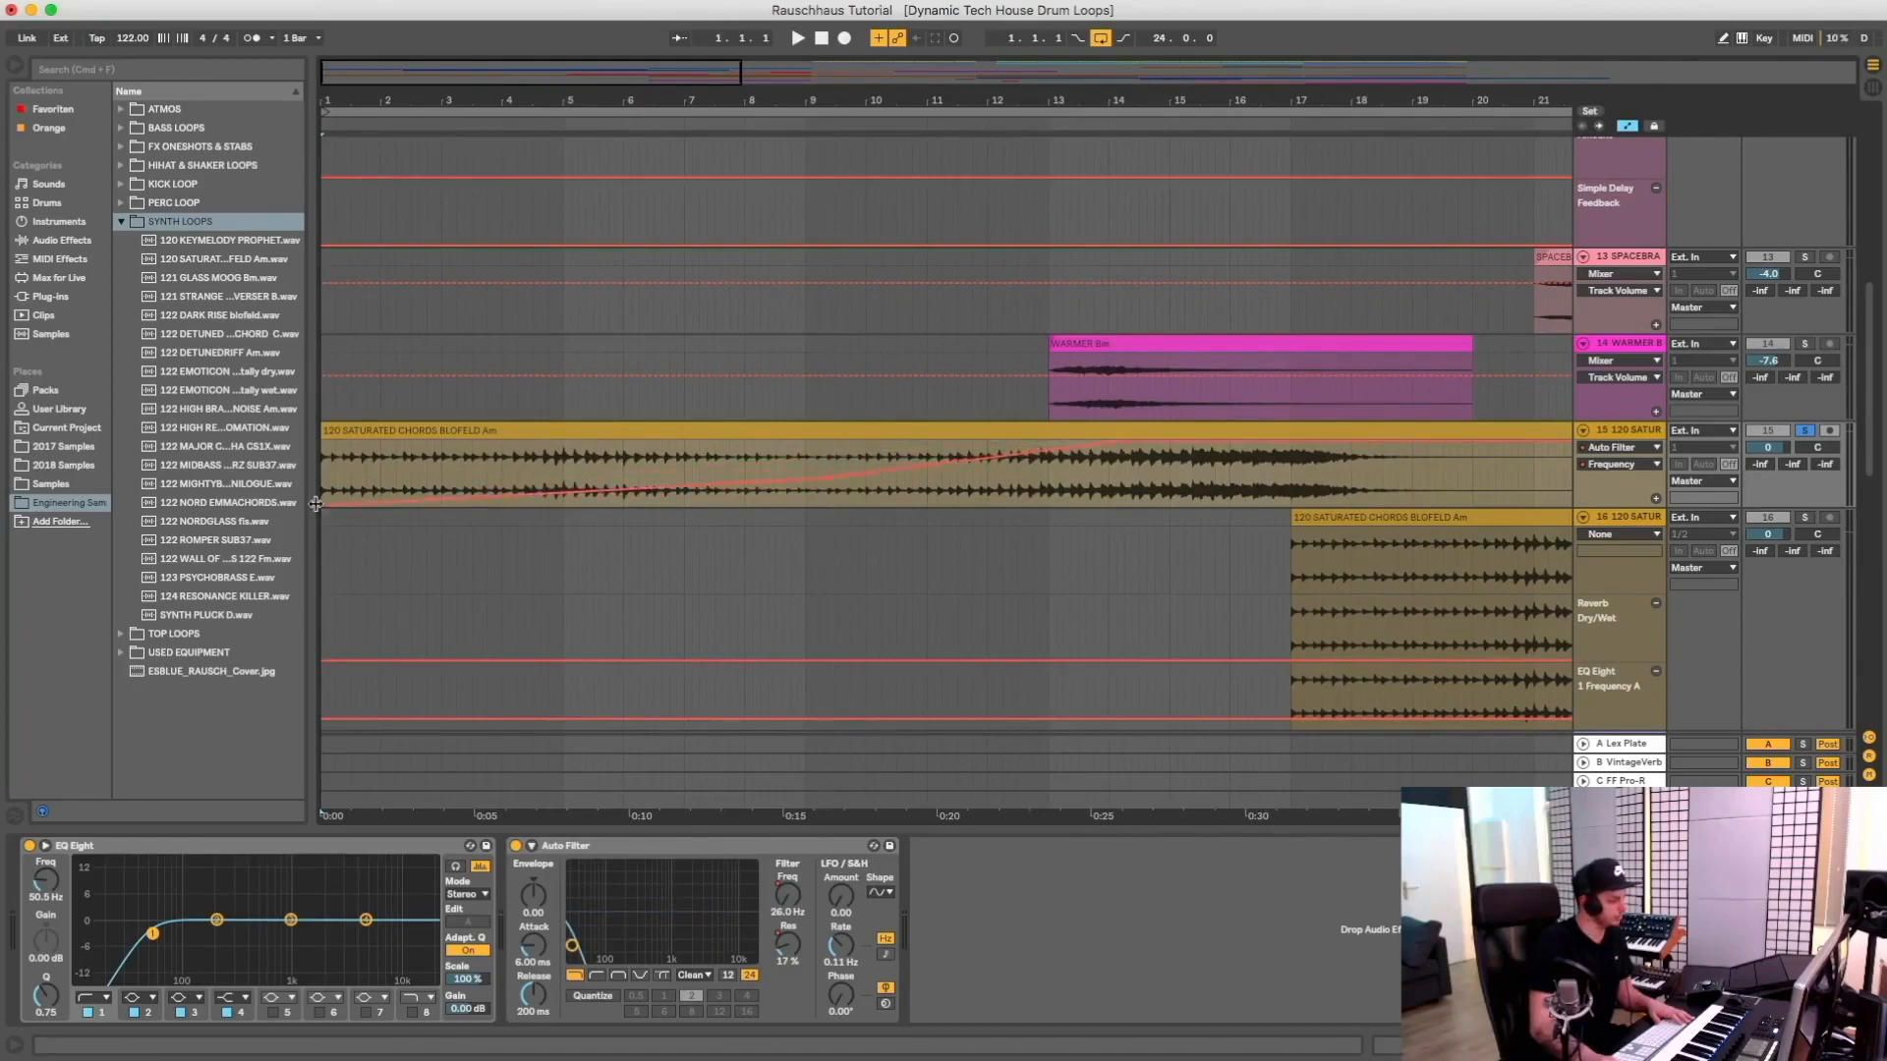
Play the intro from bar 1 and add the WARMER Bm track to the solo
key("space")
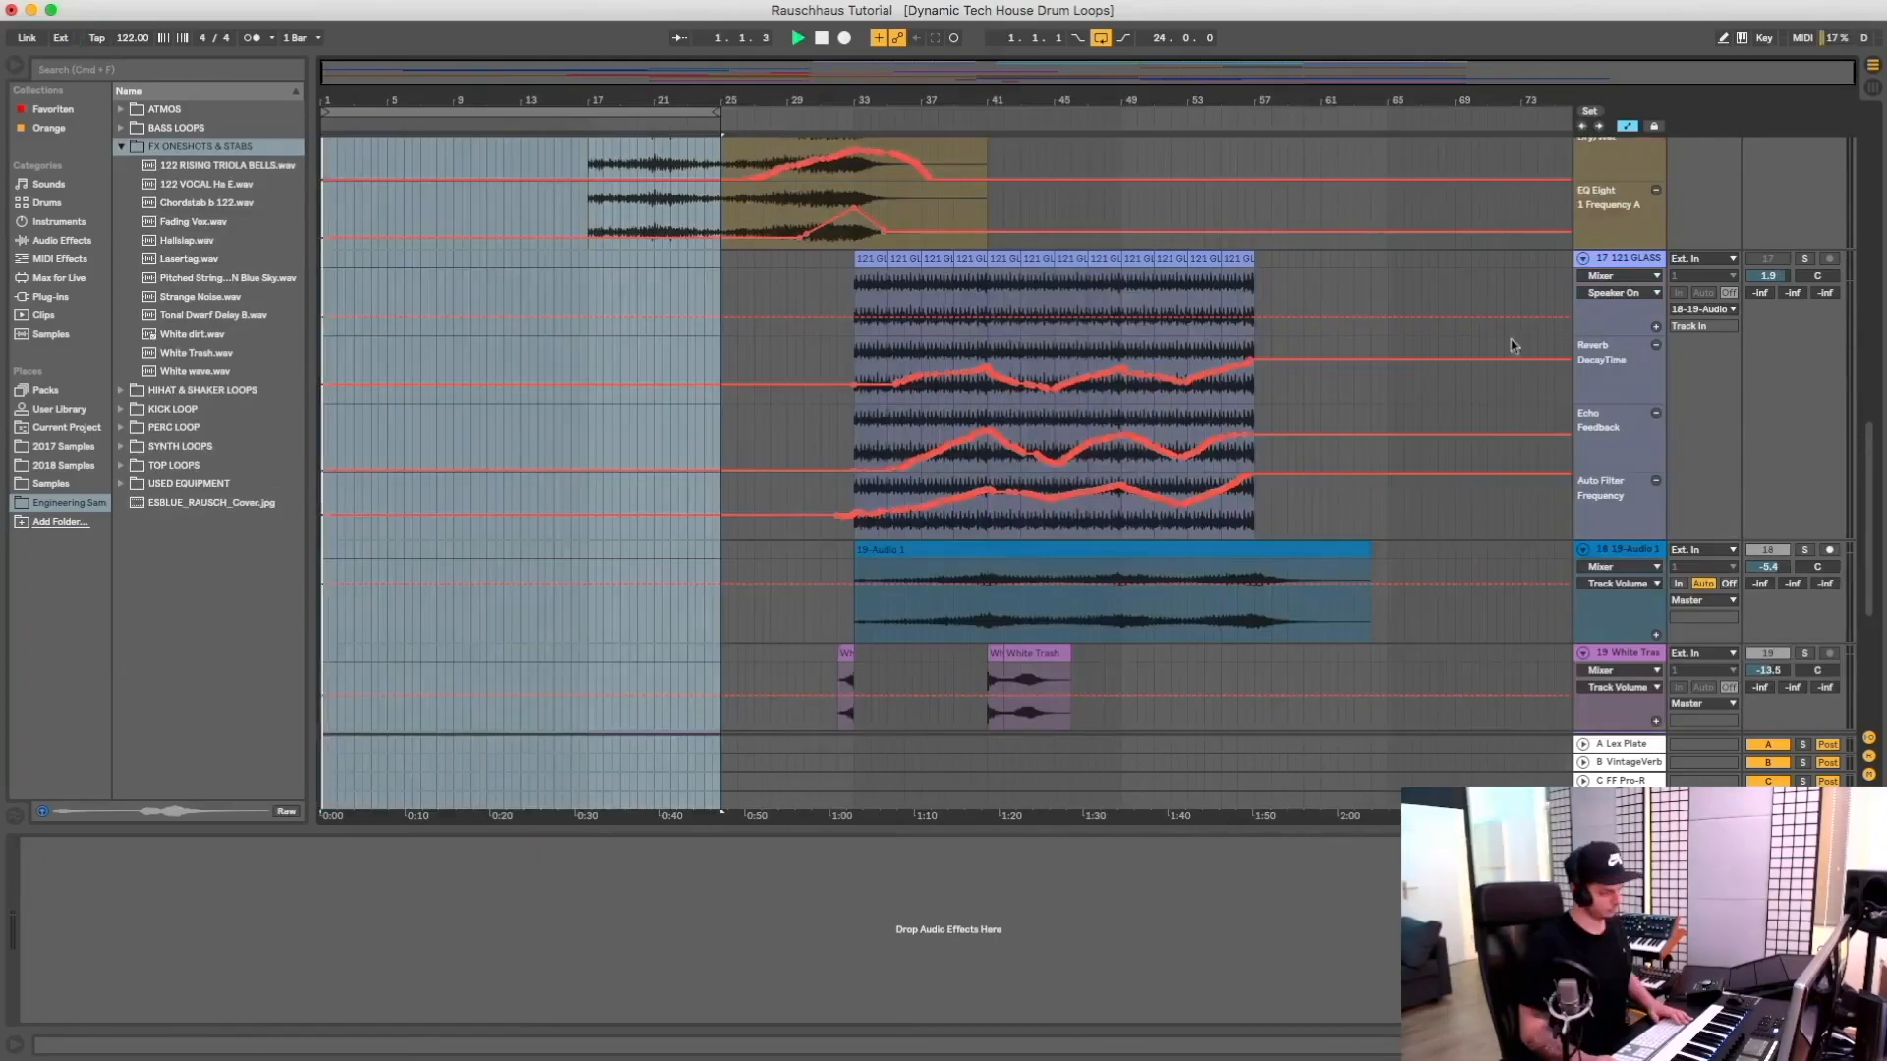
scroll(1514, 345, "up", 10)
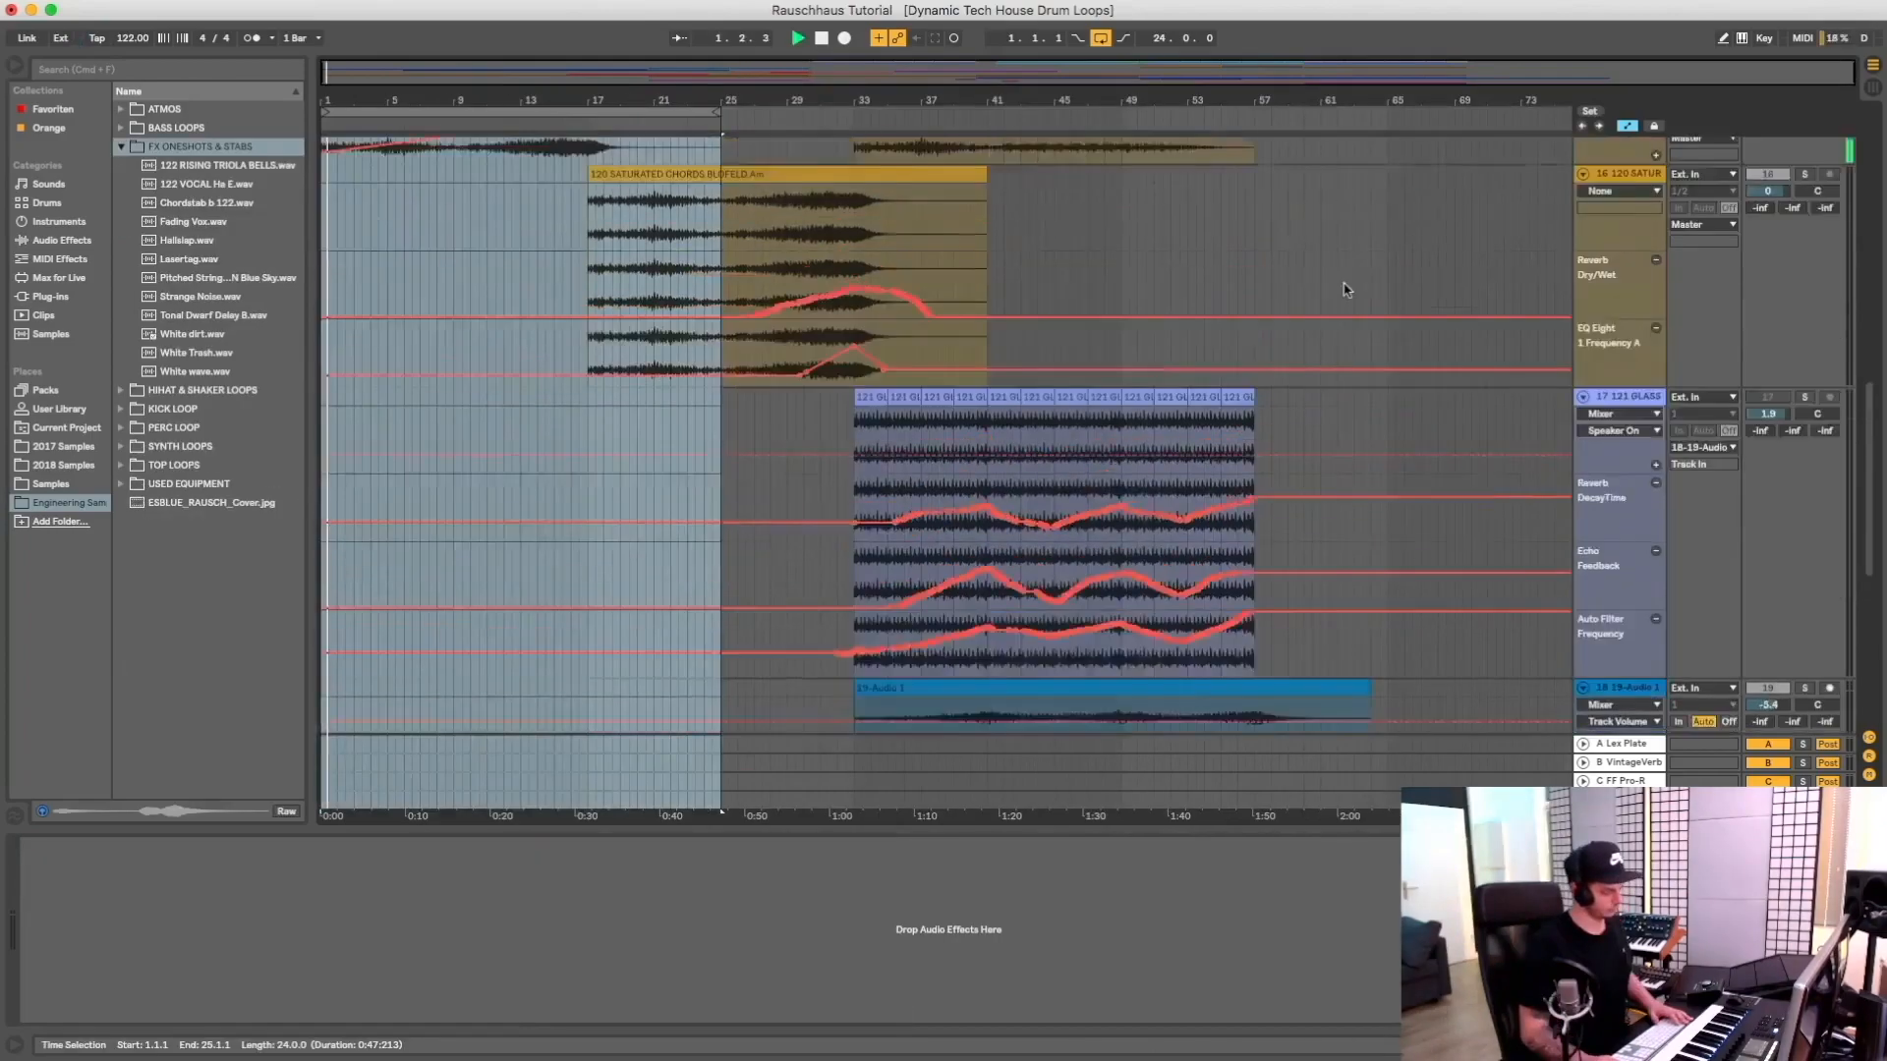
scroll(1347, 292, "down", 3)
scroll(1347, 292, "down", 1)
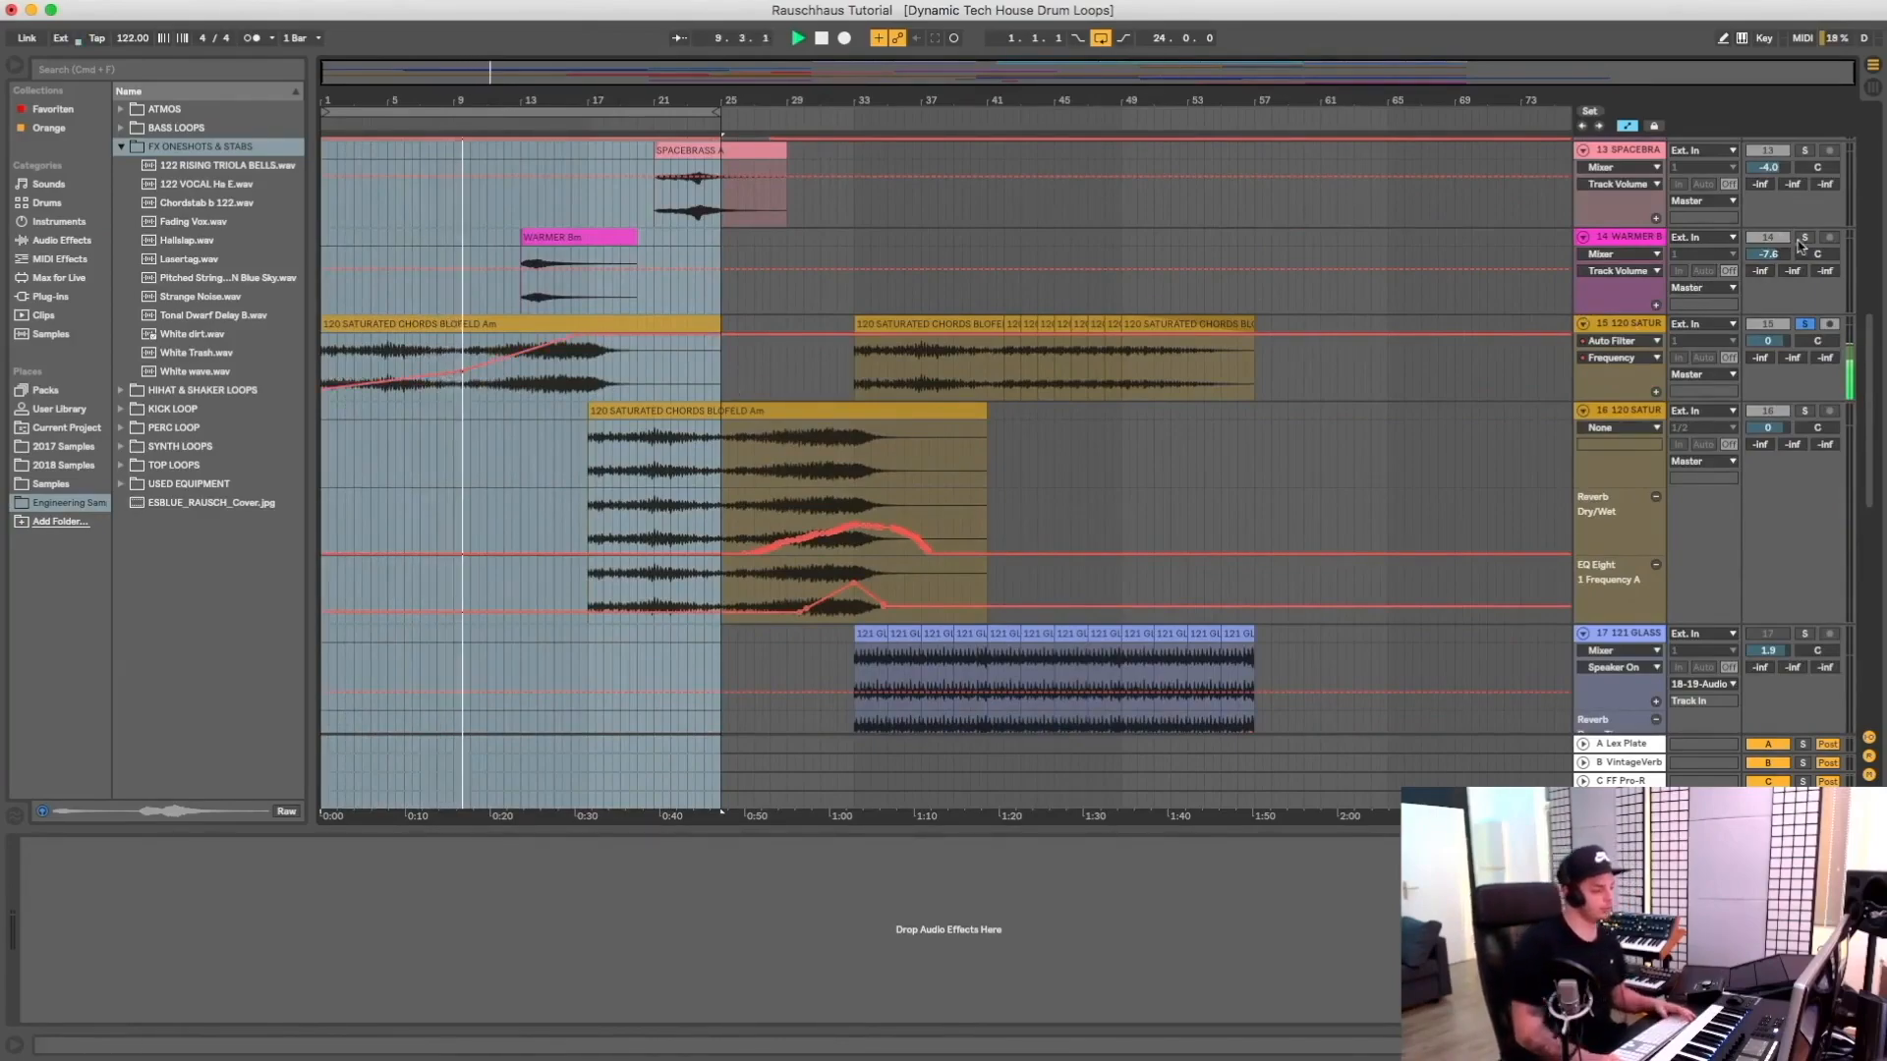
left_click(1624, 250)
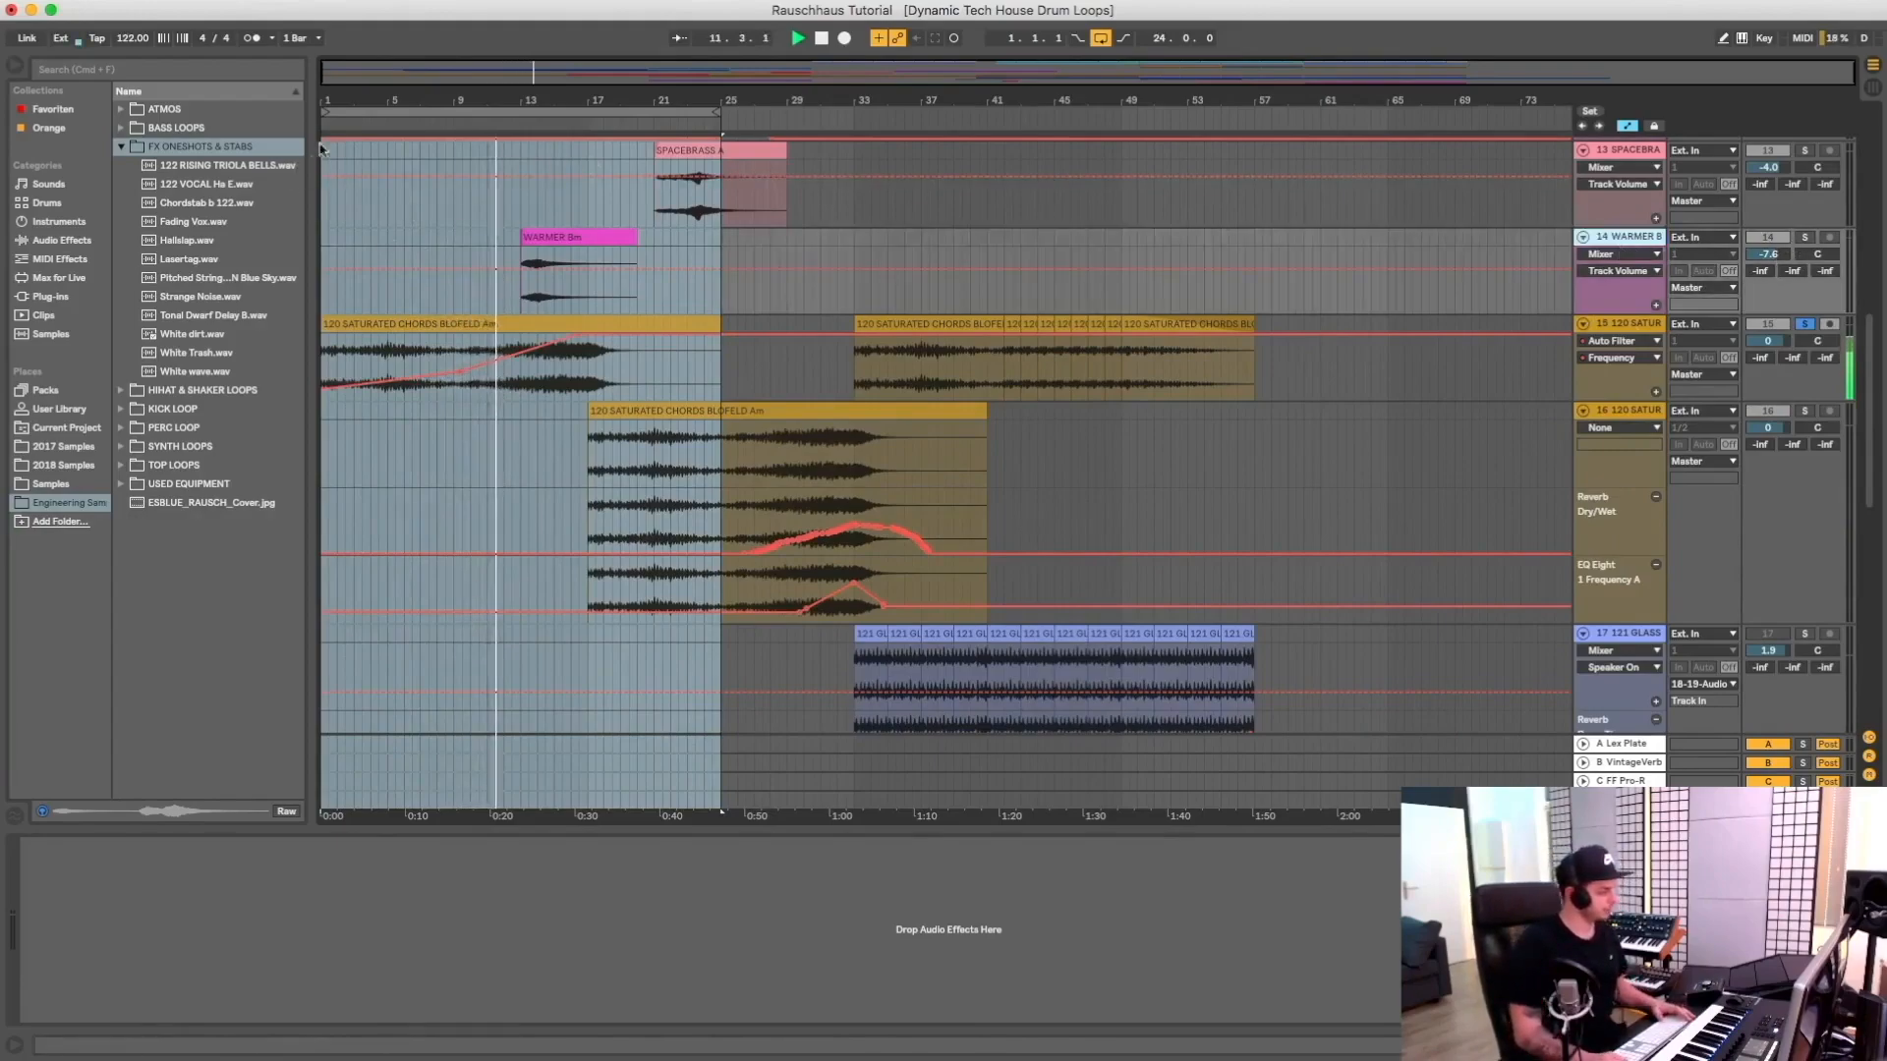
left_click(1805, 237)
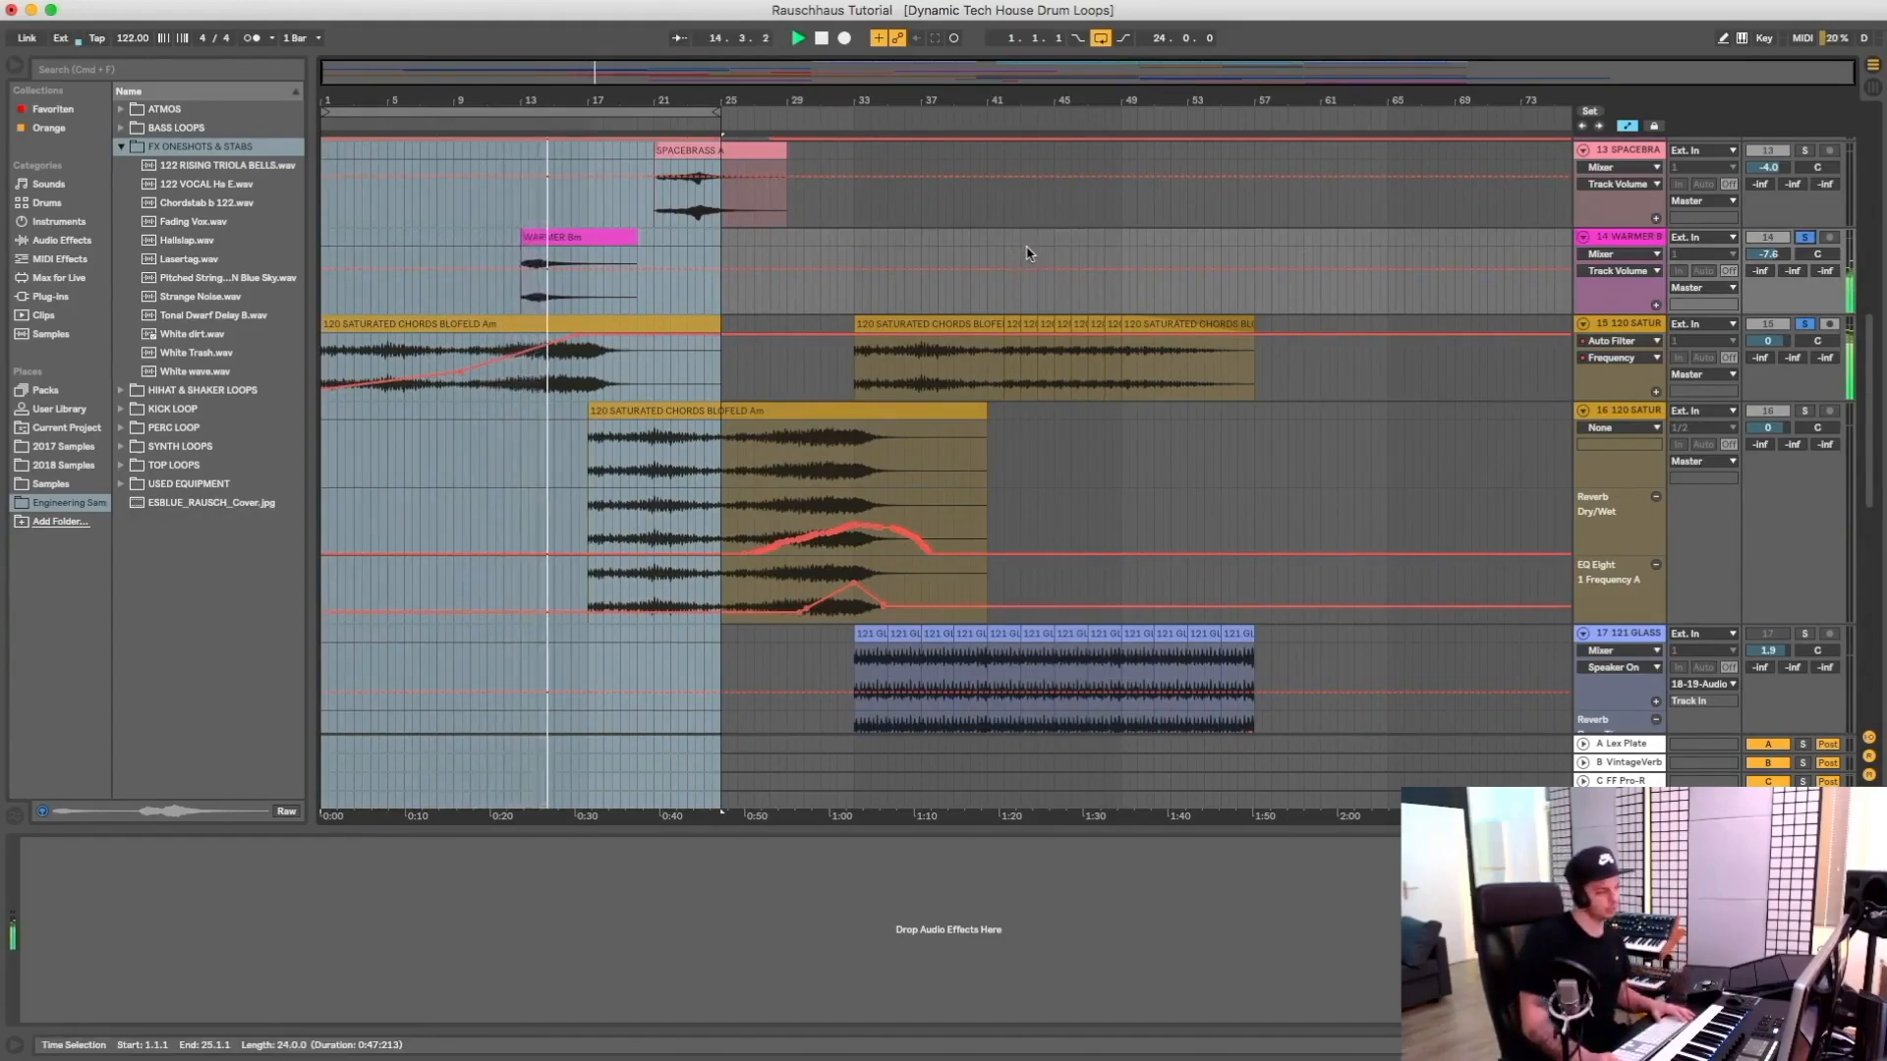
Add the Strange Noise track to the solo and look over the other intro layers during playback
scroll(1374, 339, "down", 10)
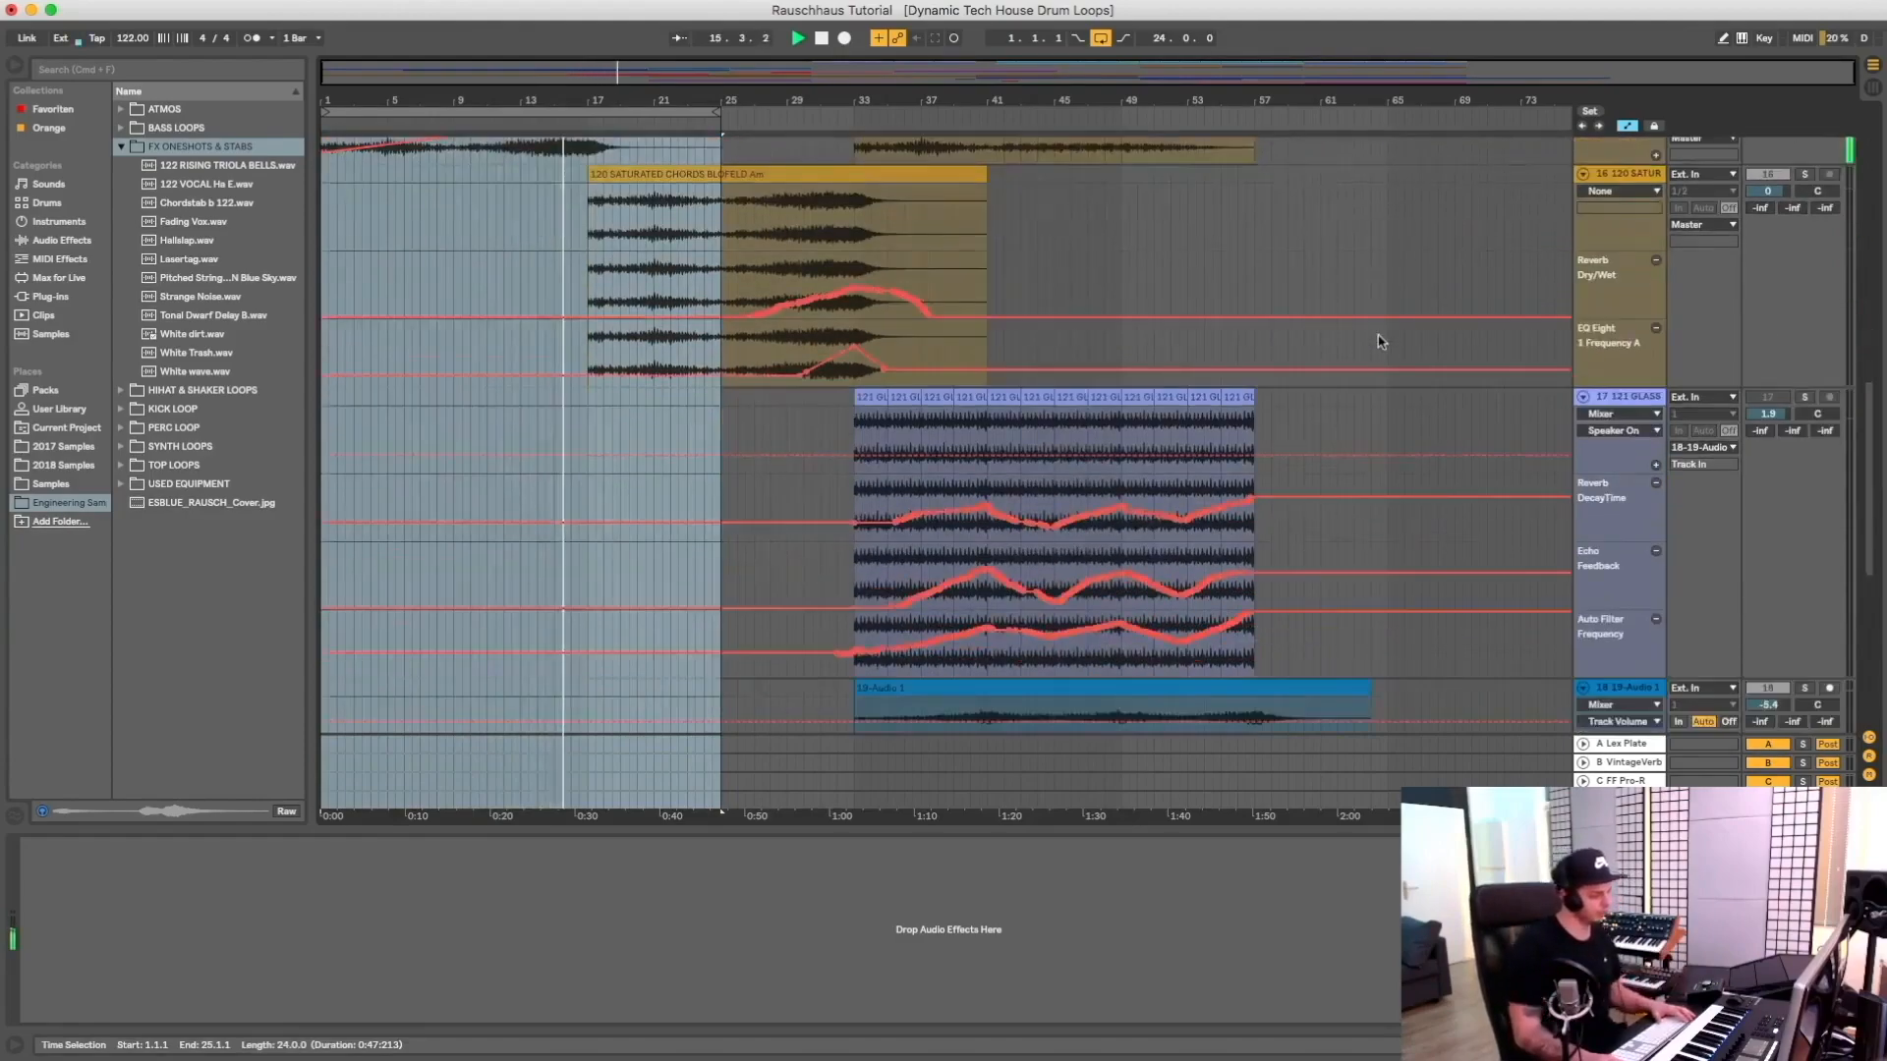
left_click(1804, 385)
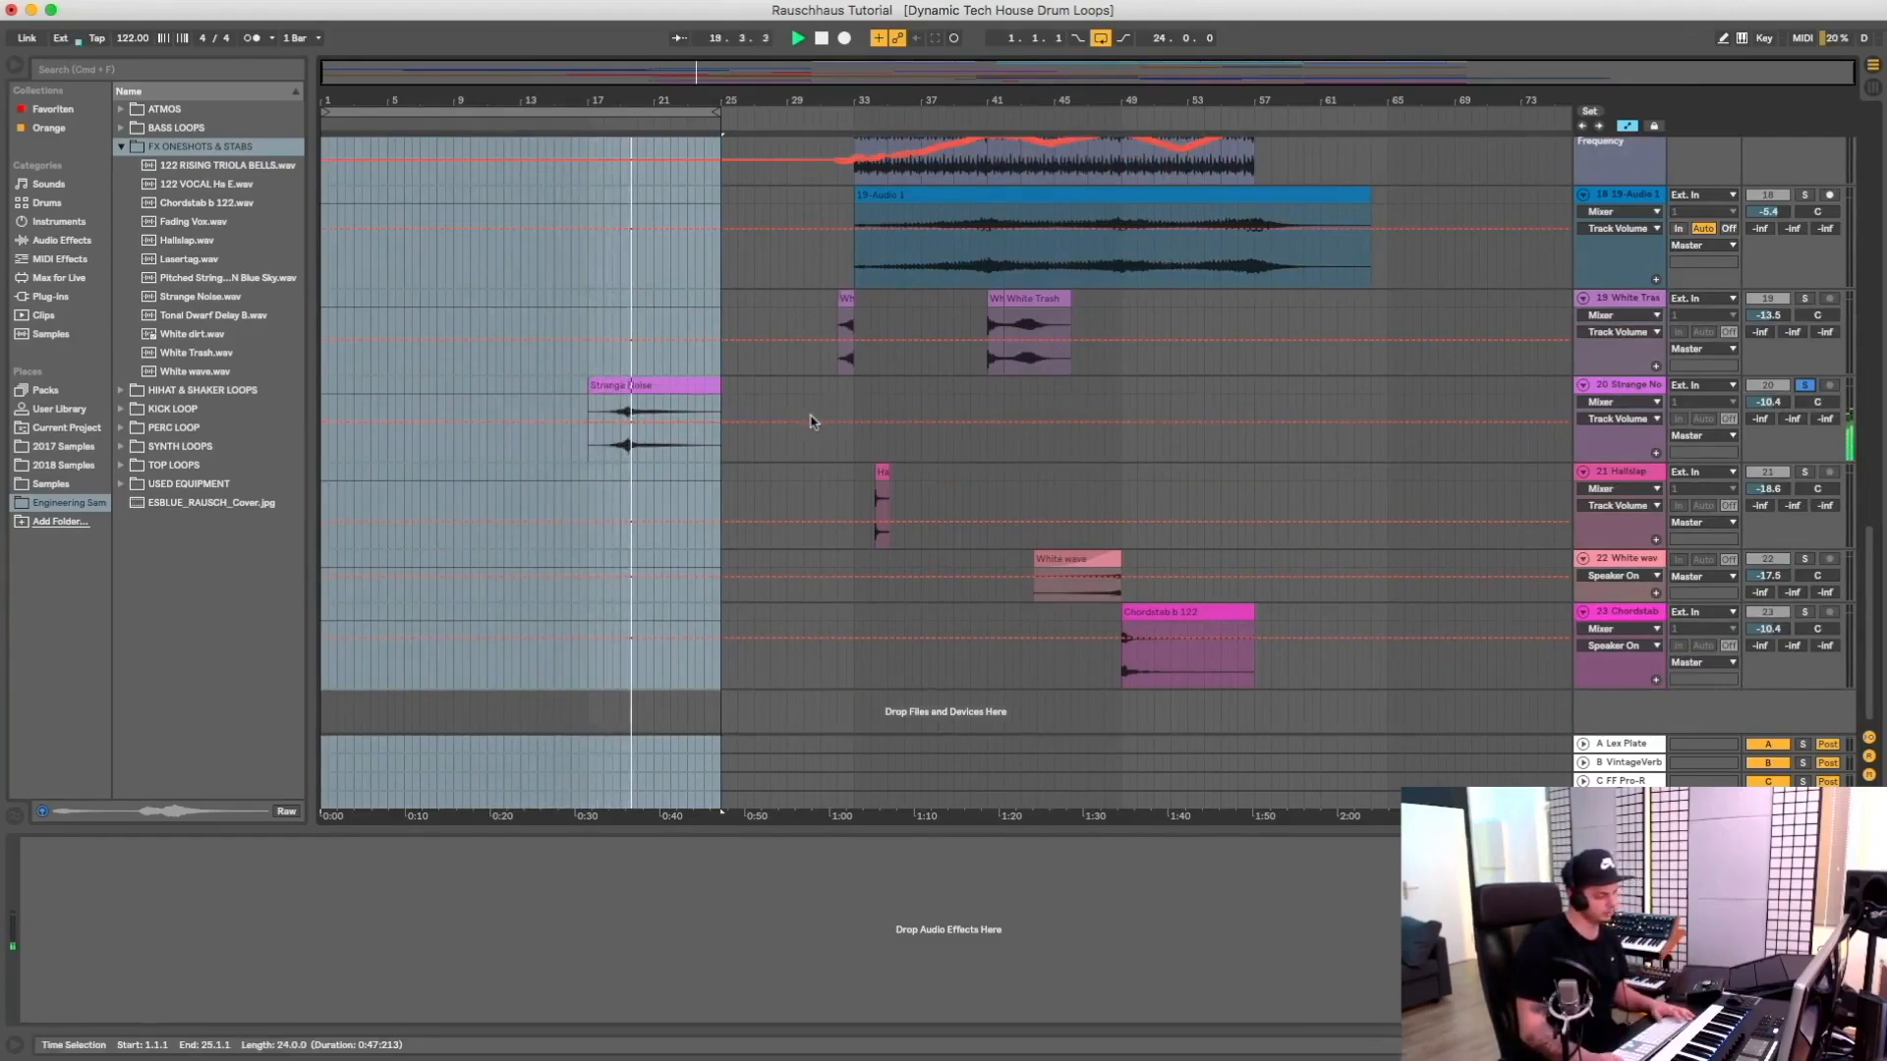
scroll(812, 421, "up", 5)
scroll(812, 421, "up", 10)
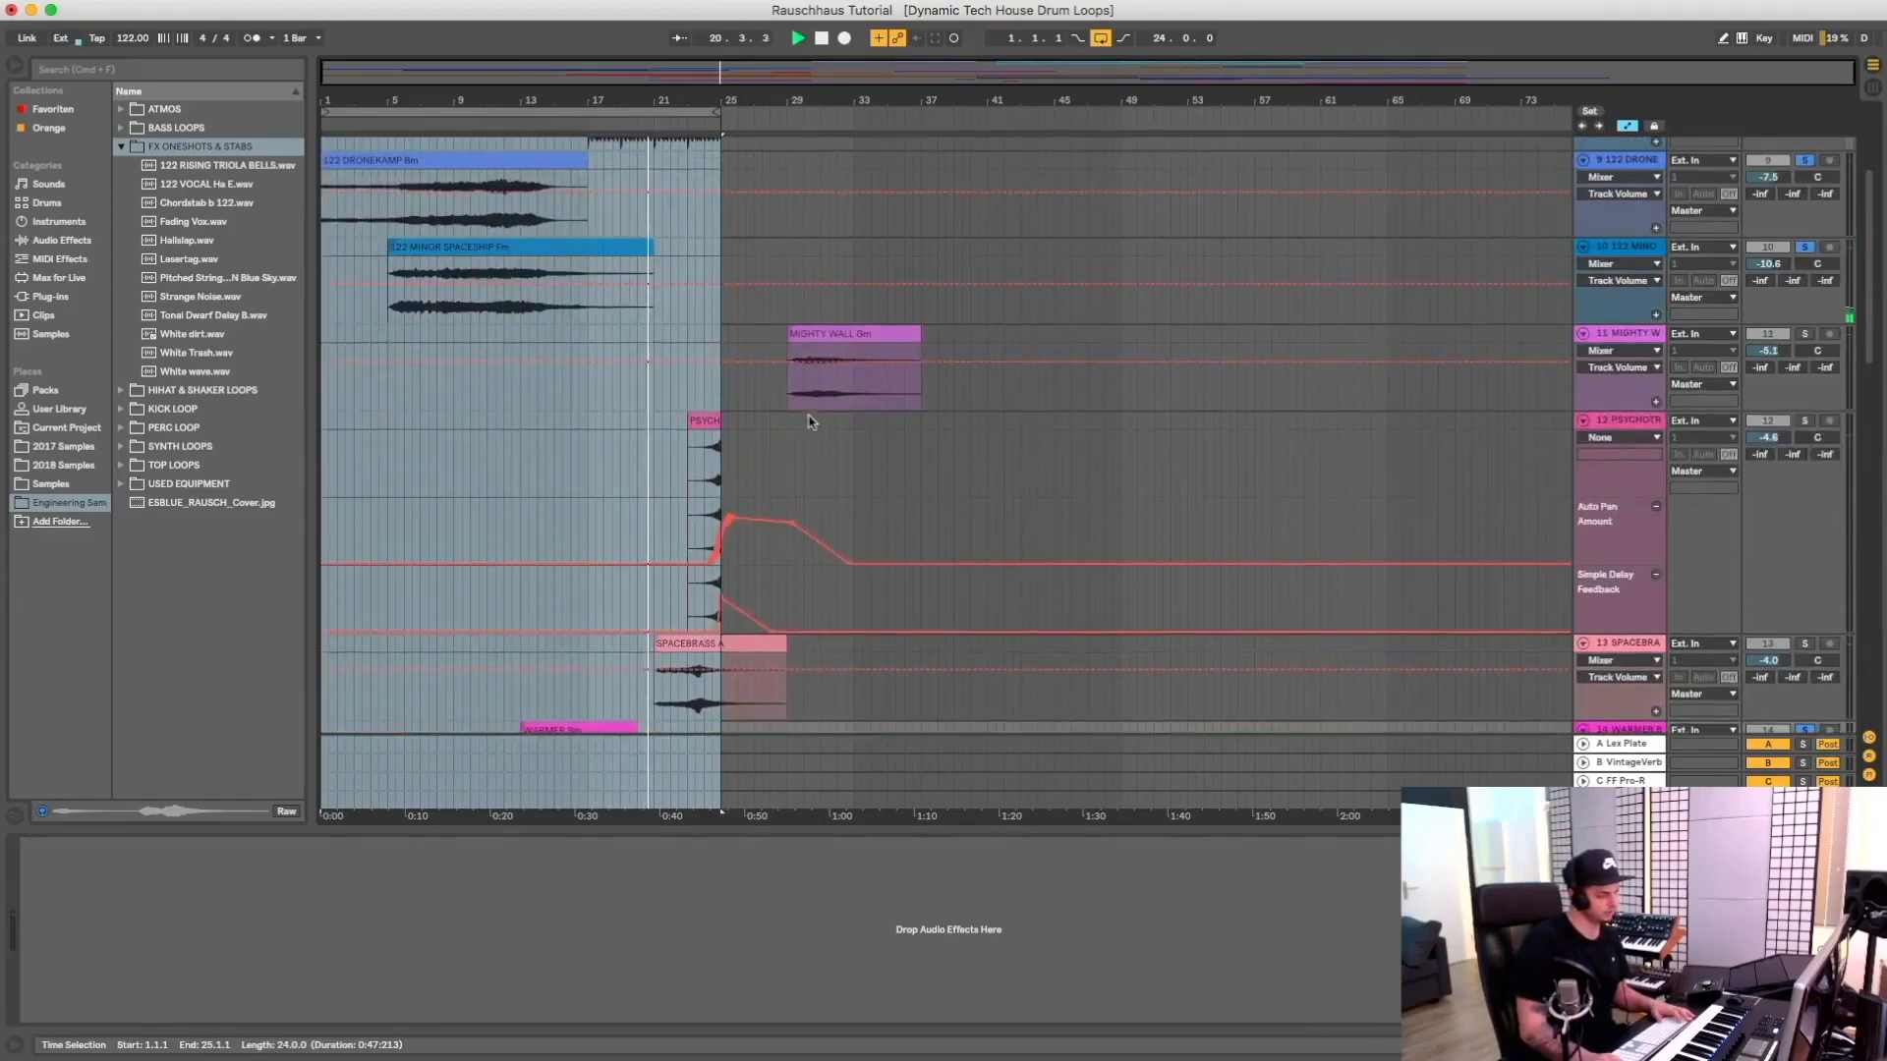
scroll(806, 419, "down", 10)
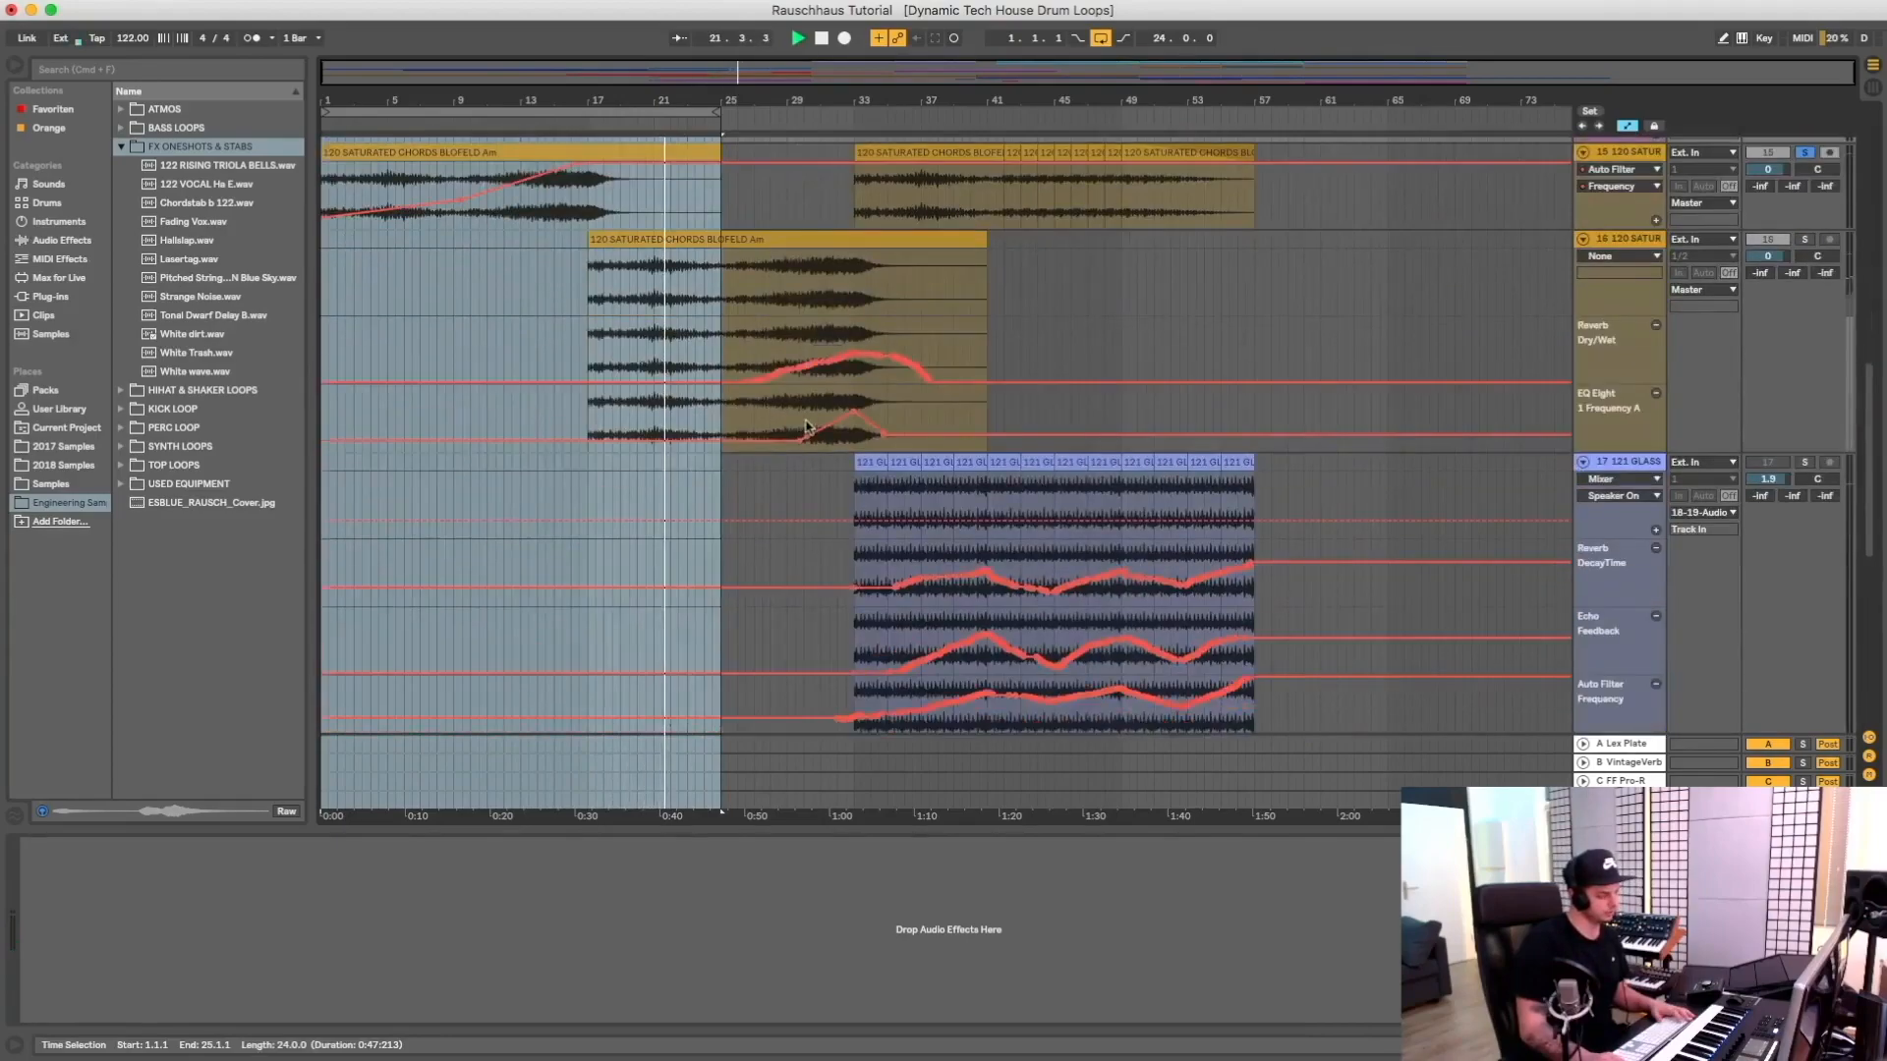
Stop playback, add the intro's 122 SHAKER track to the solo and play the layers from about bar 17
key("space")
left_click(763, 442)
scroll(763, 442, "up", 10)
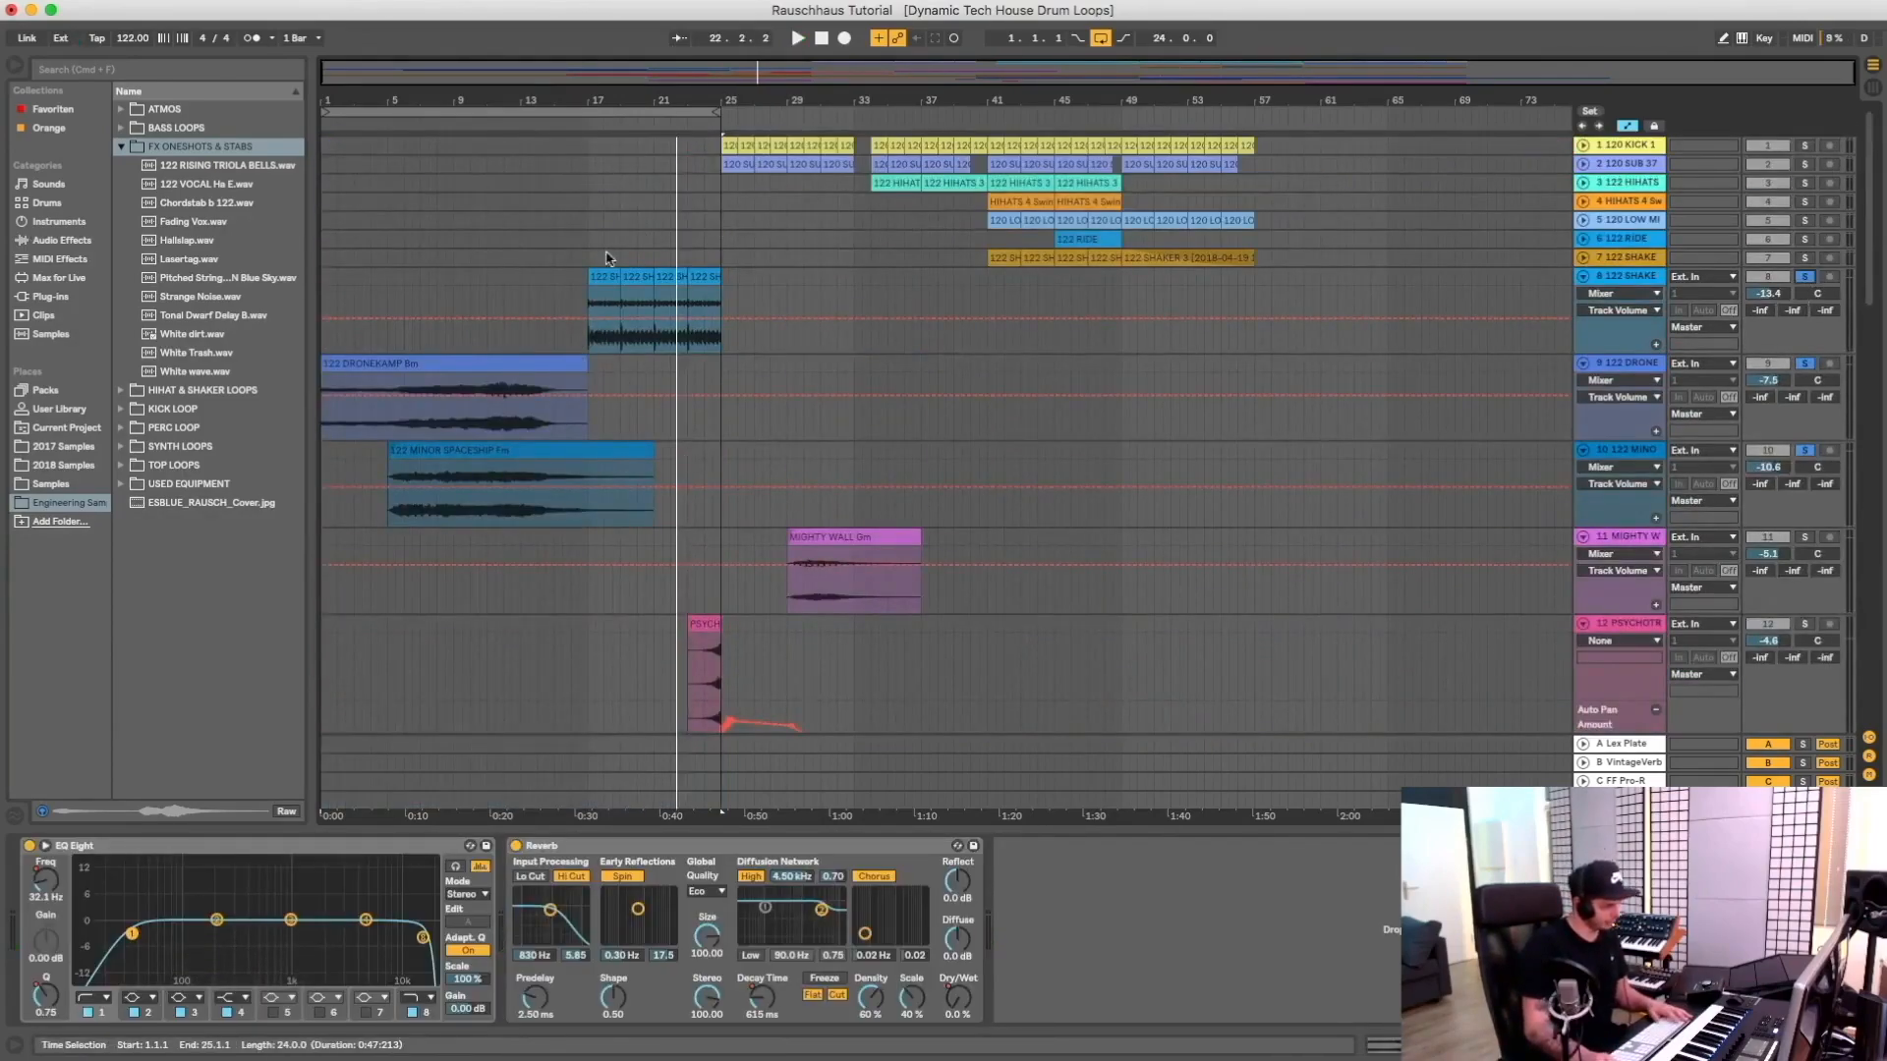
left_click(578, 131)
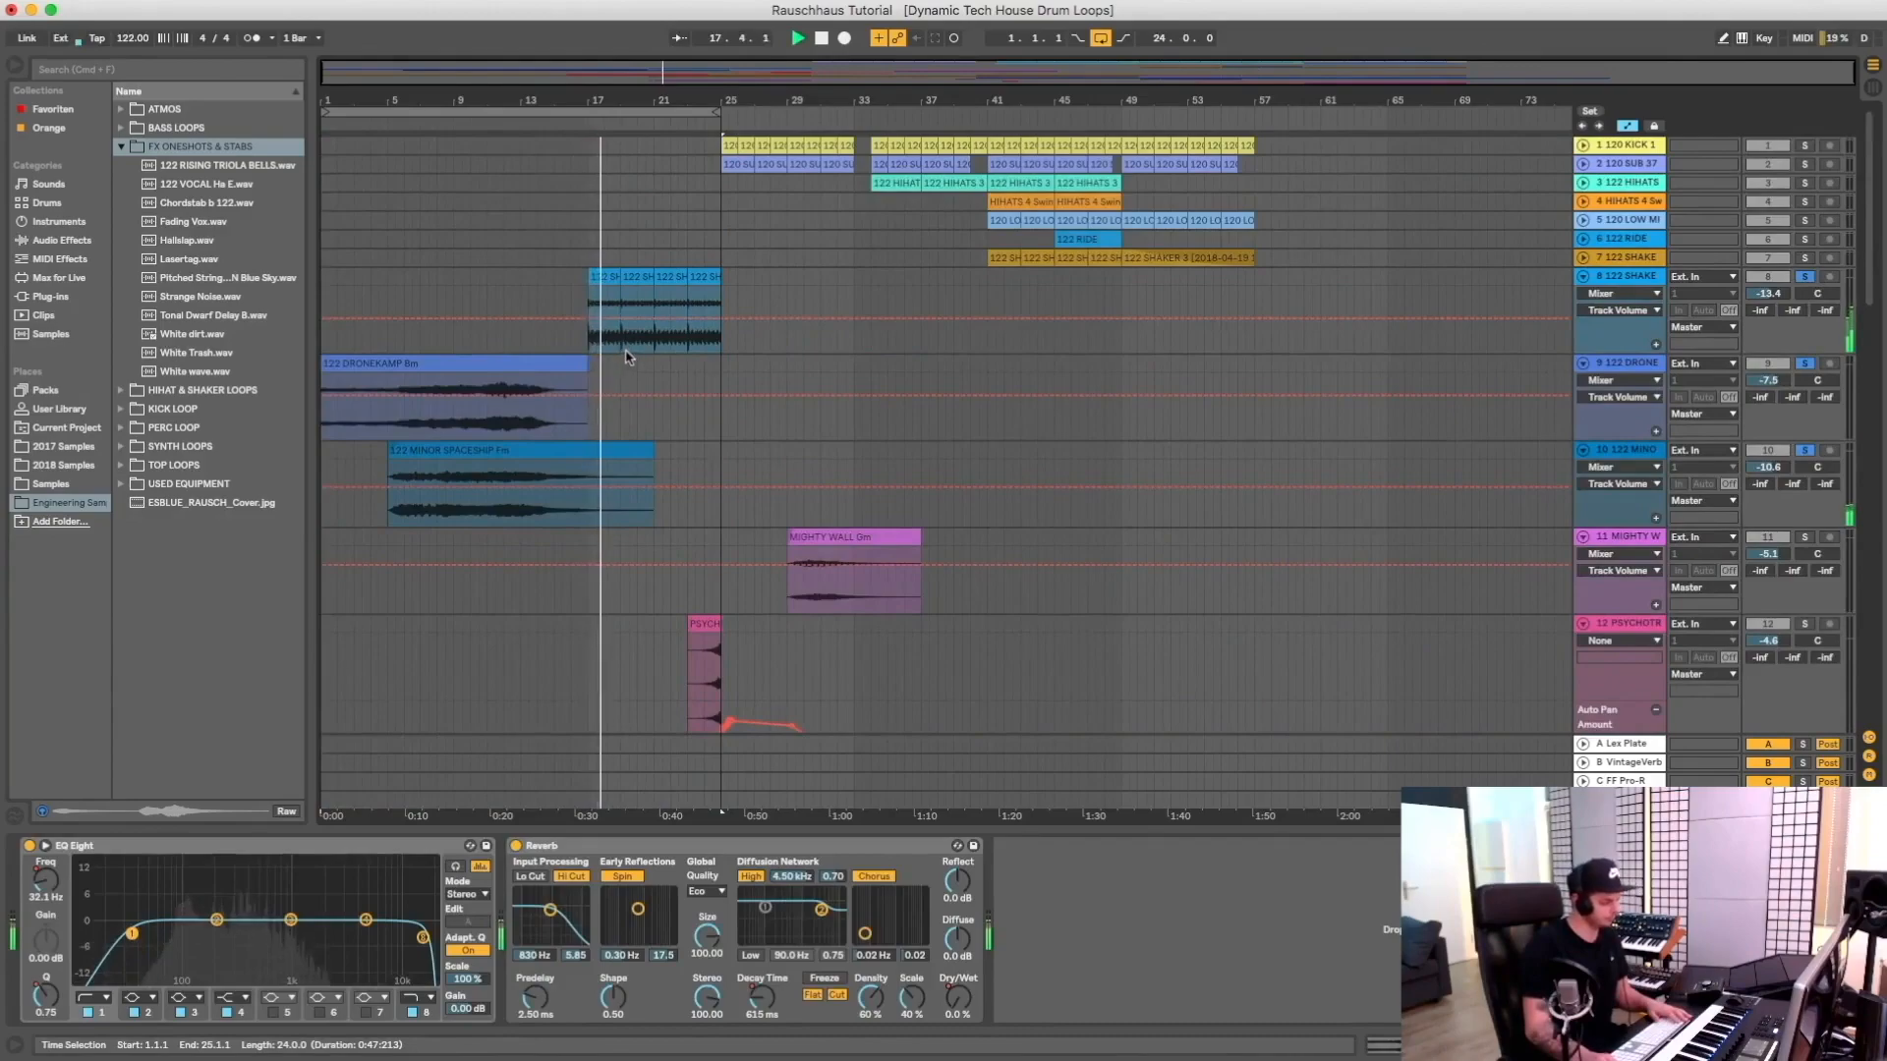
Play the intro layers up to about bar 23 while looking over the shaker and atmosphere tracks, and select the PSYCHOTRAIN track
left_click(1639, 282)
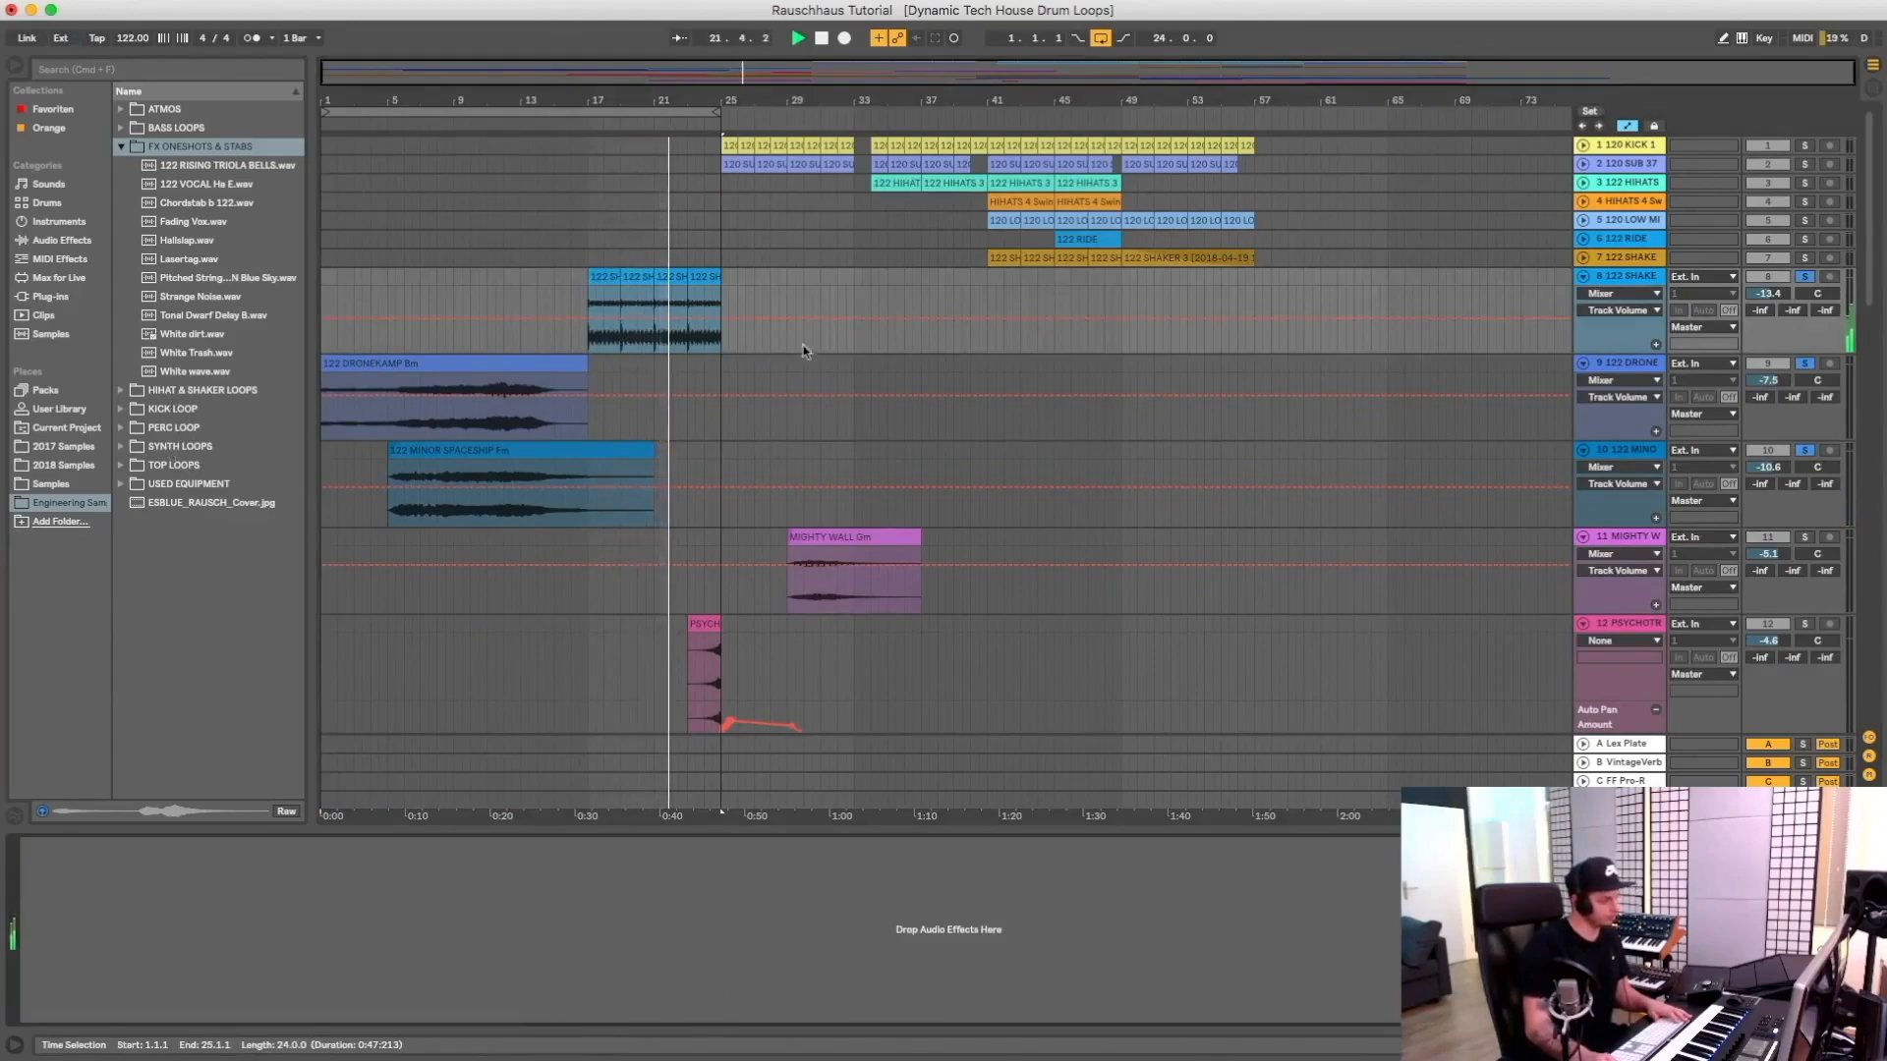
scroll(737, 437, "down", 6)
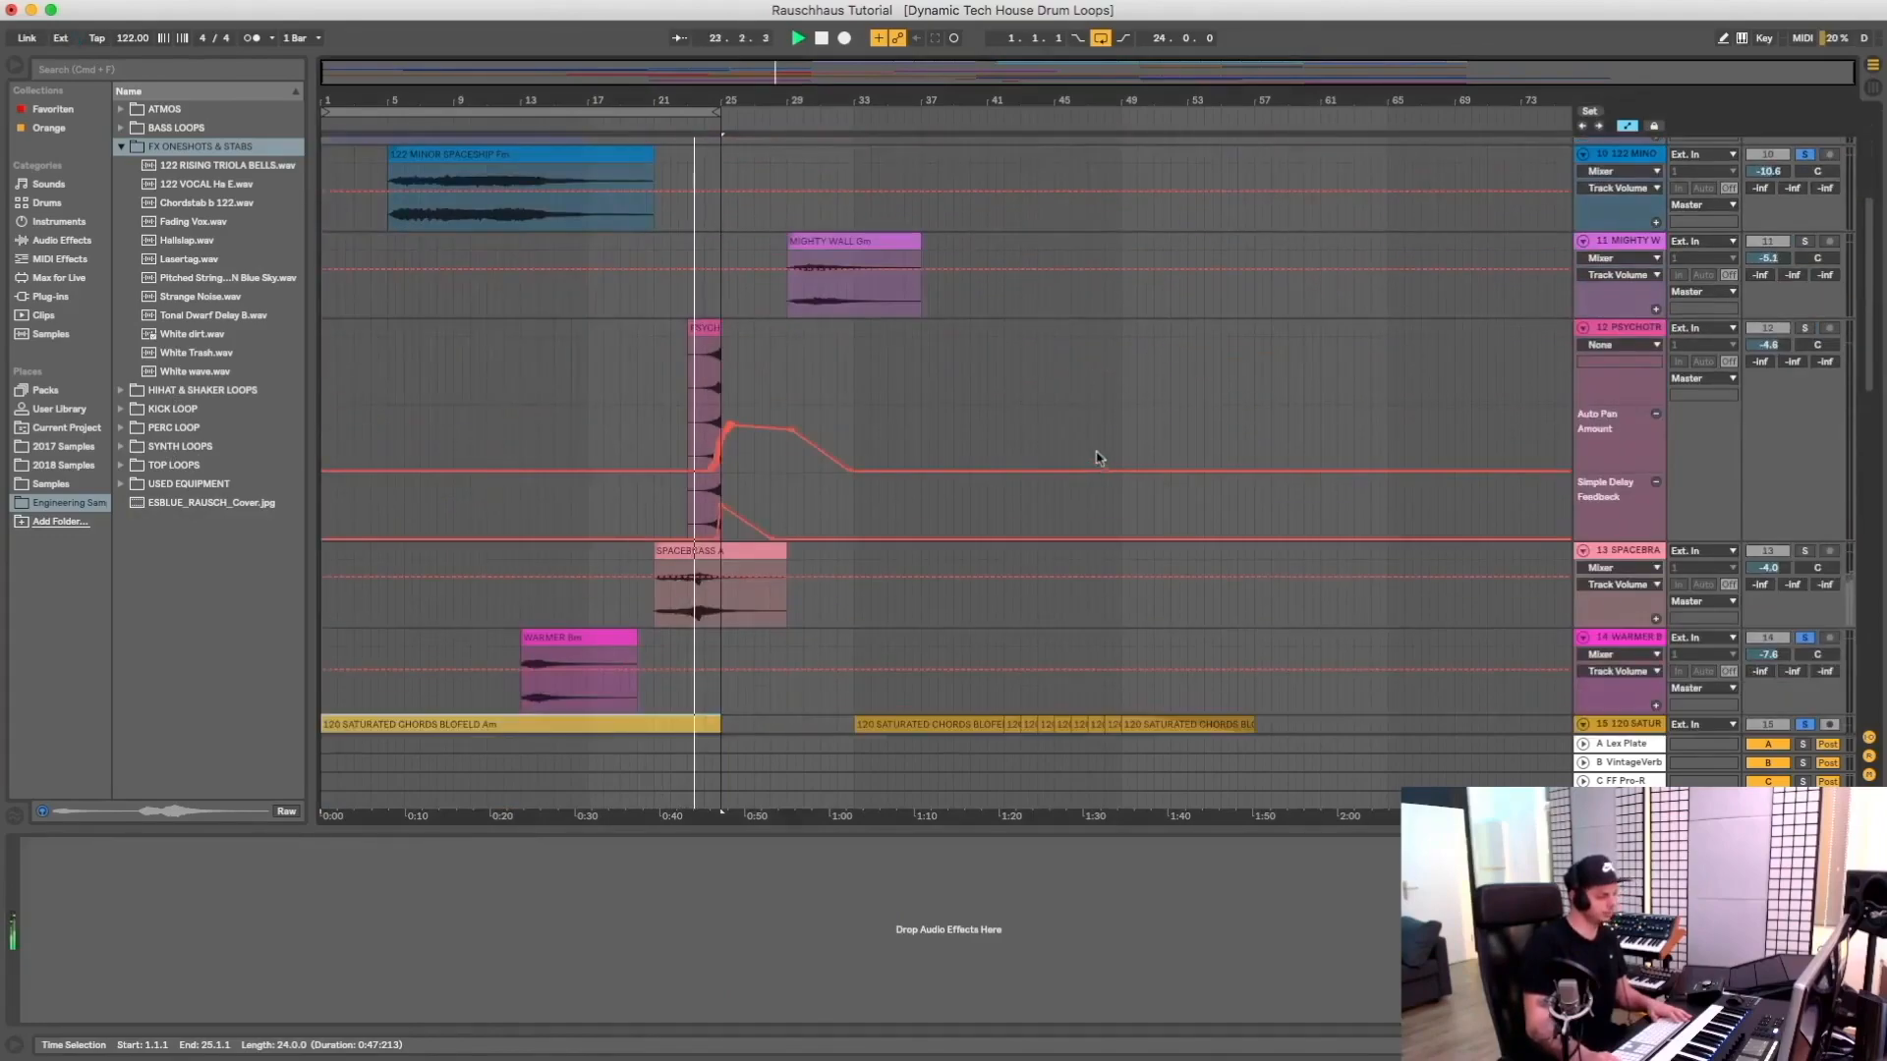
left_click(1626, 328)
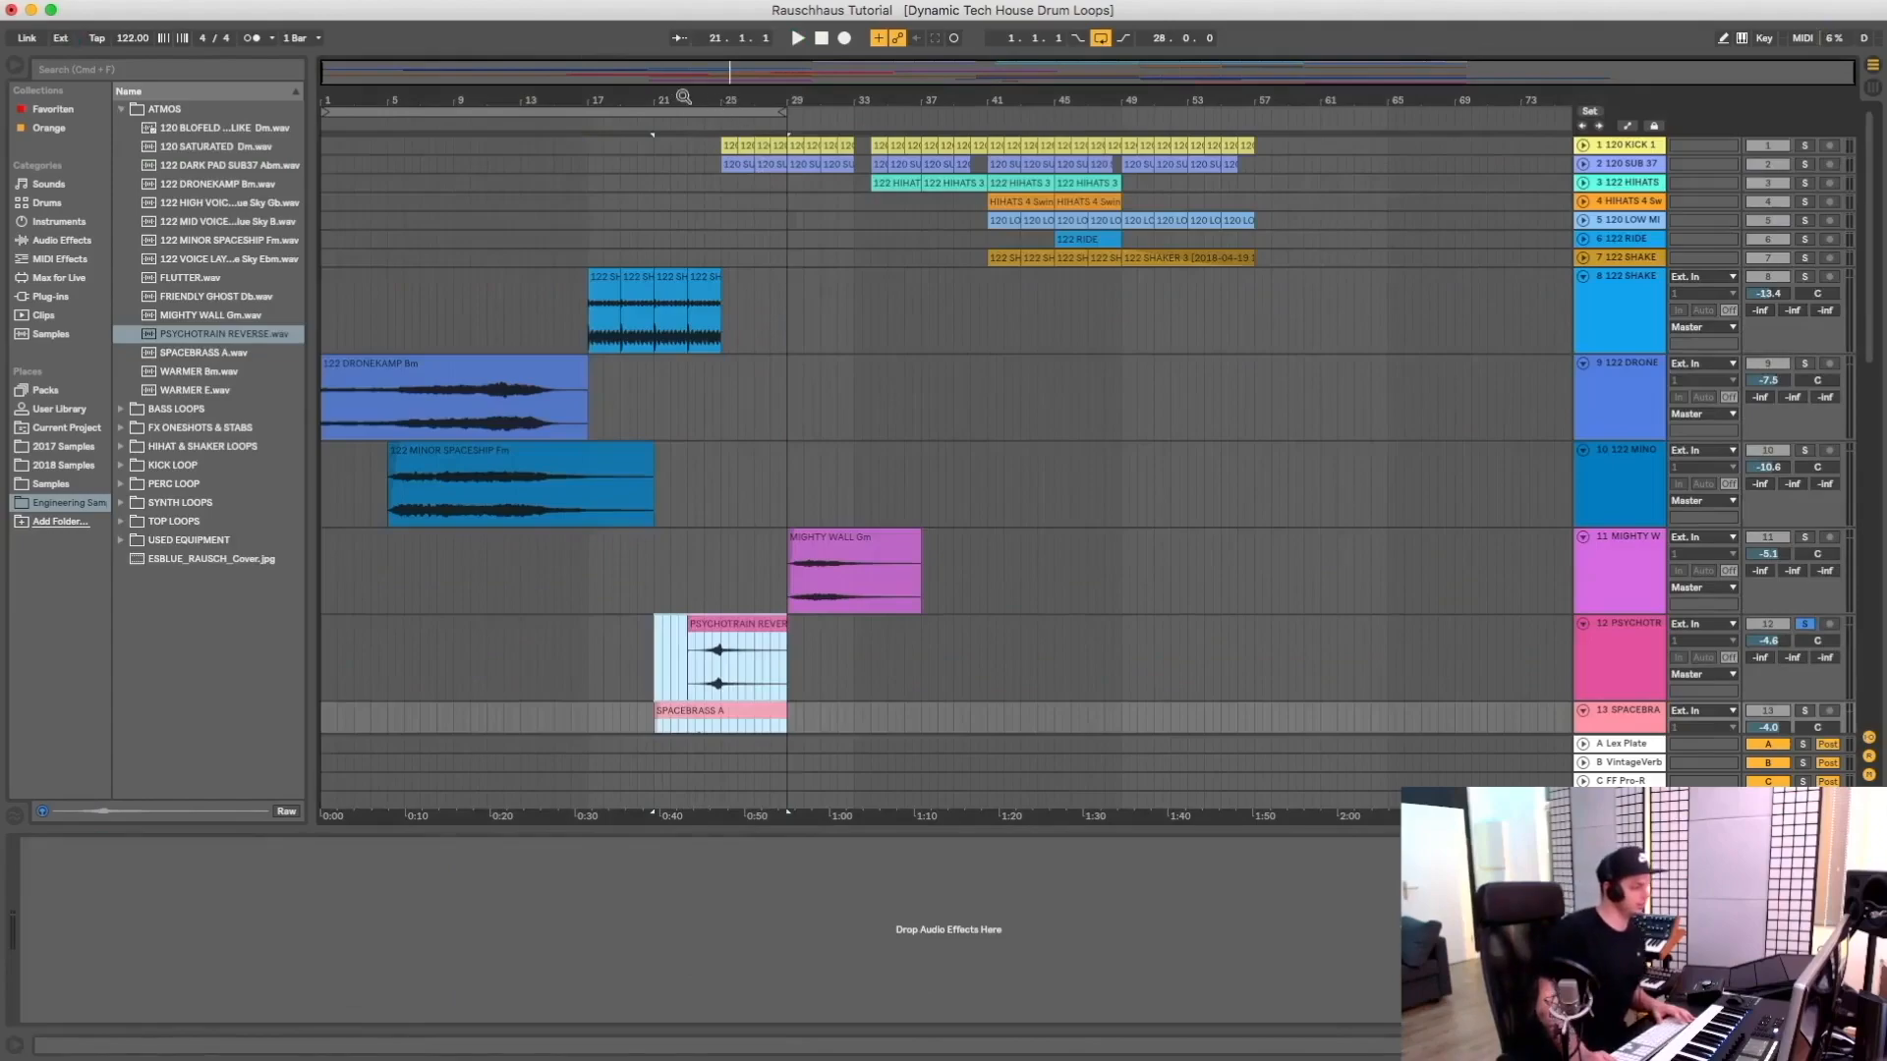
Show the PSYCHOTRAIN track's effect chain and locate its source sample PSYCHOTRAIN REVERSE.wav in the ATMOS folder
left_click_drag(684, 96, 694, 201)
left_click(1653, 634)
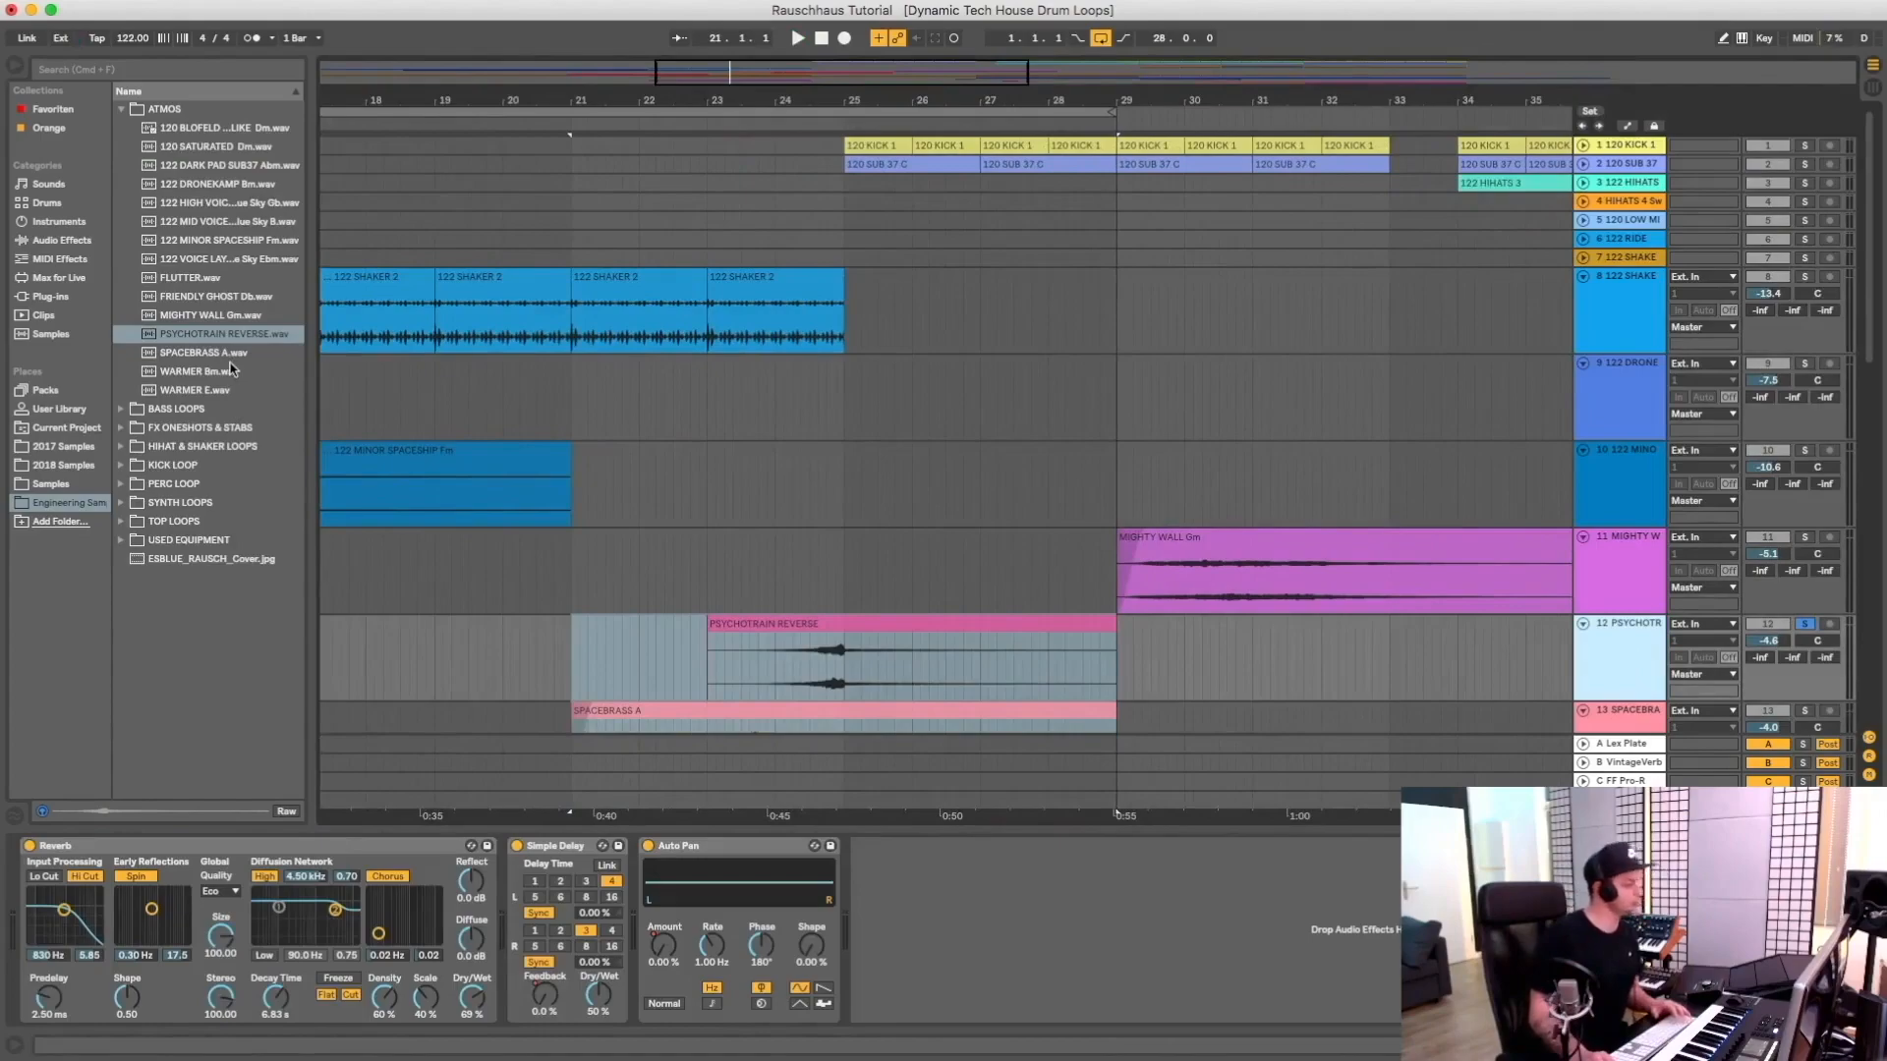
left_click(208, 335)
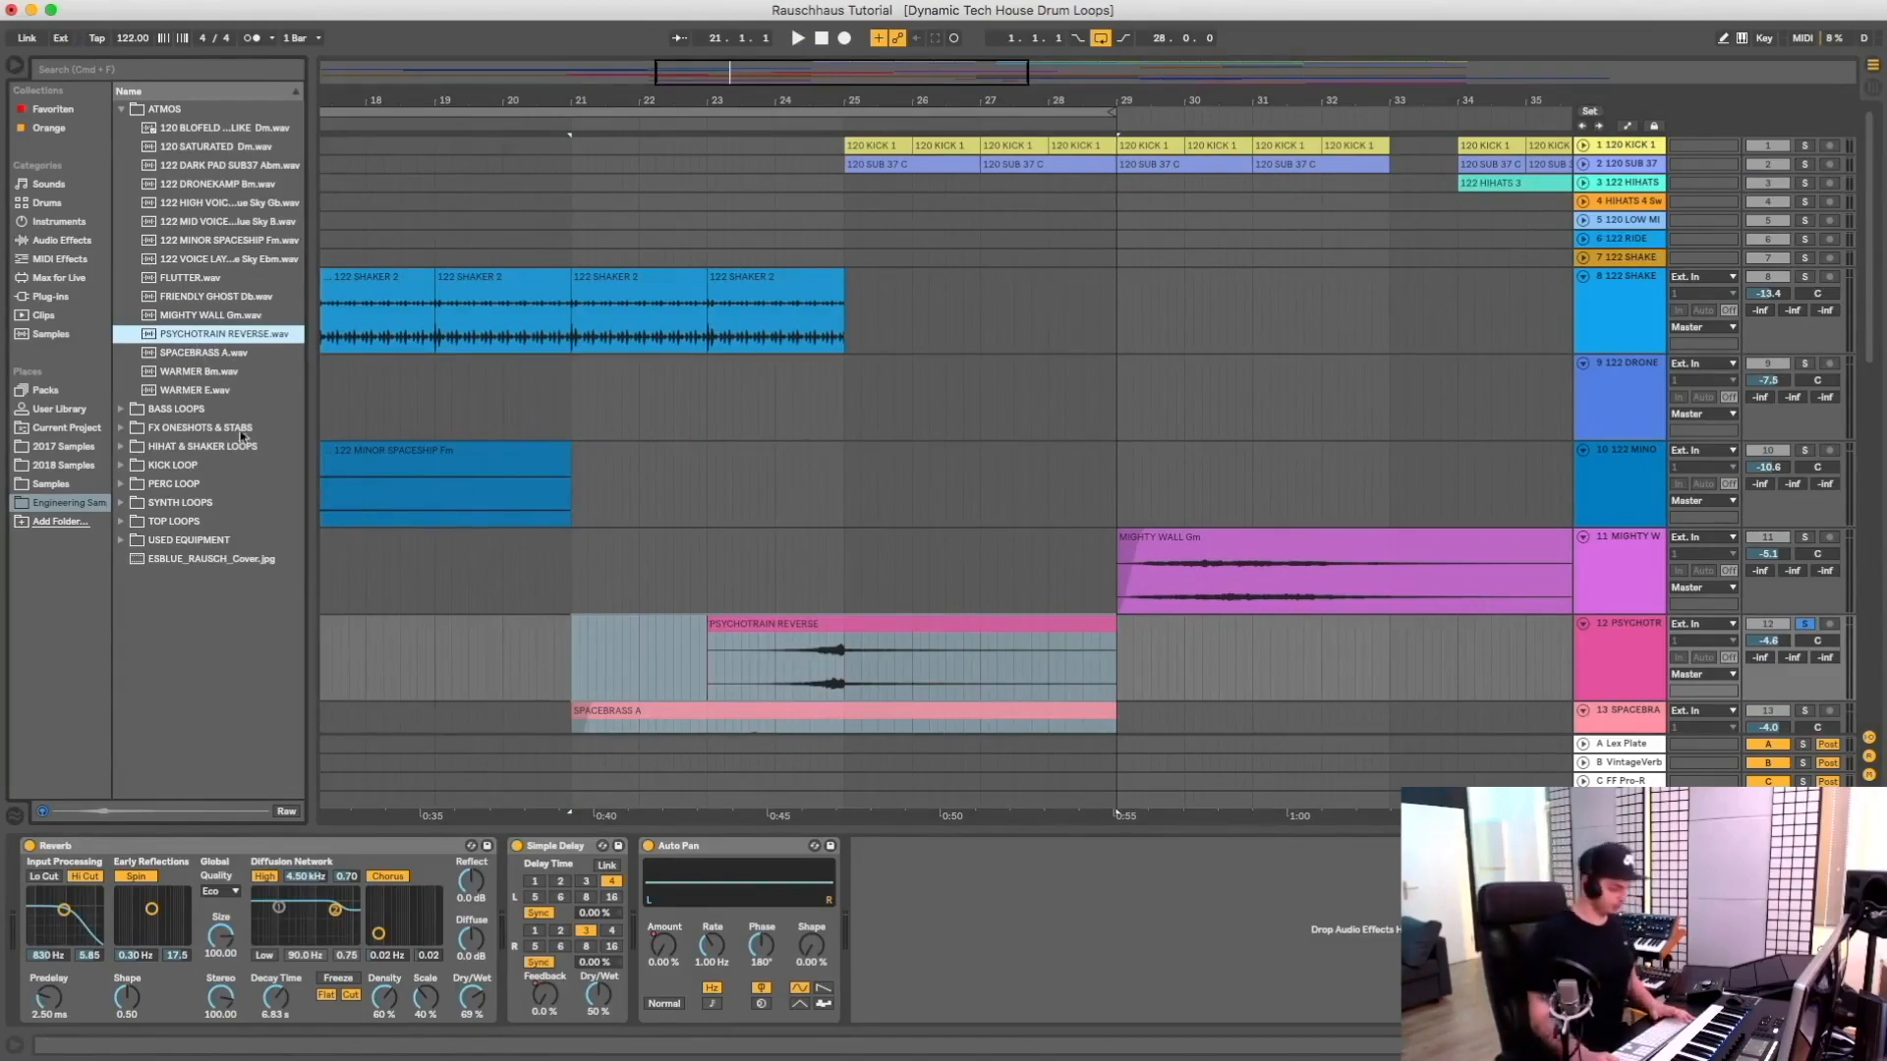
Remove the tail of the PSYCHOTRAIN REVERSE clip from bar 25 to bar 29
left_click(798, 619)
key("z")
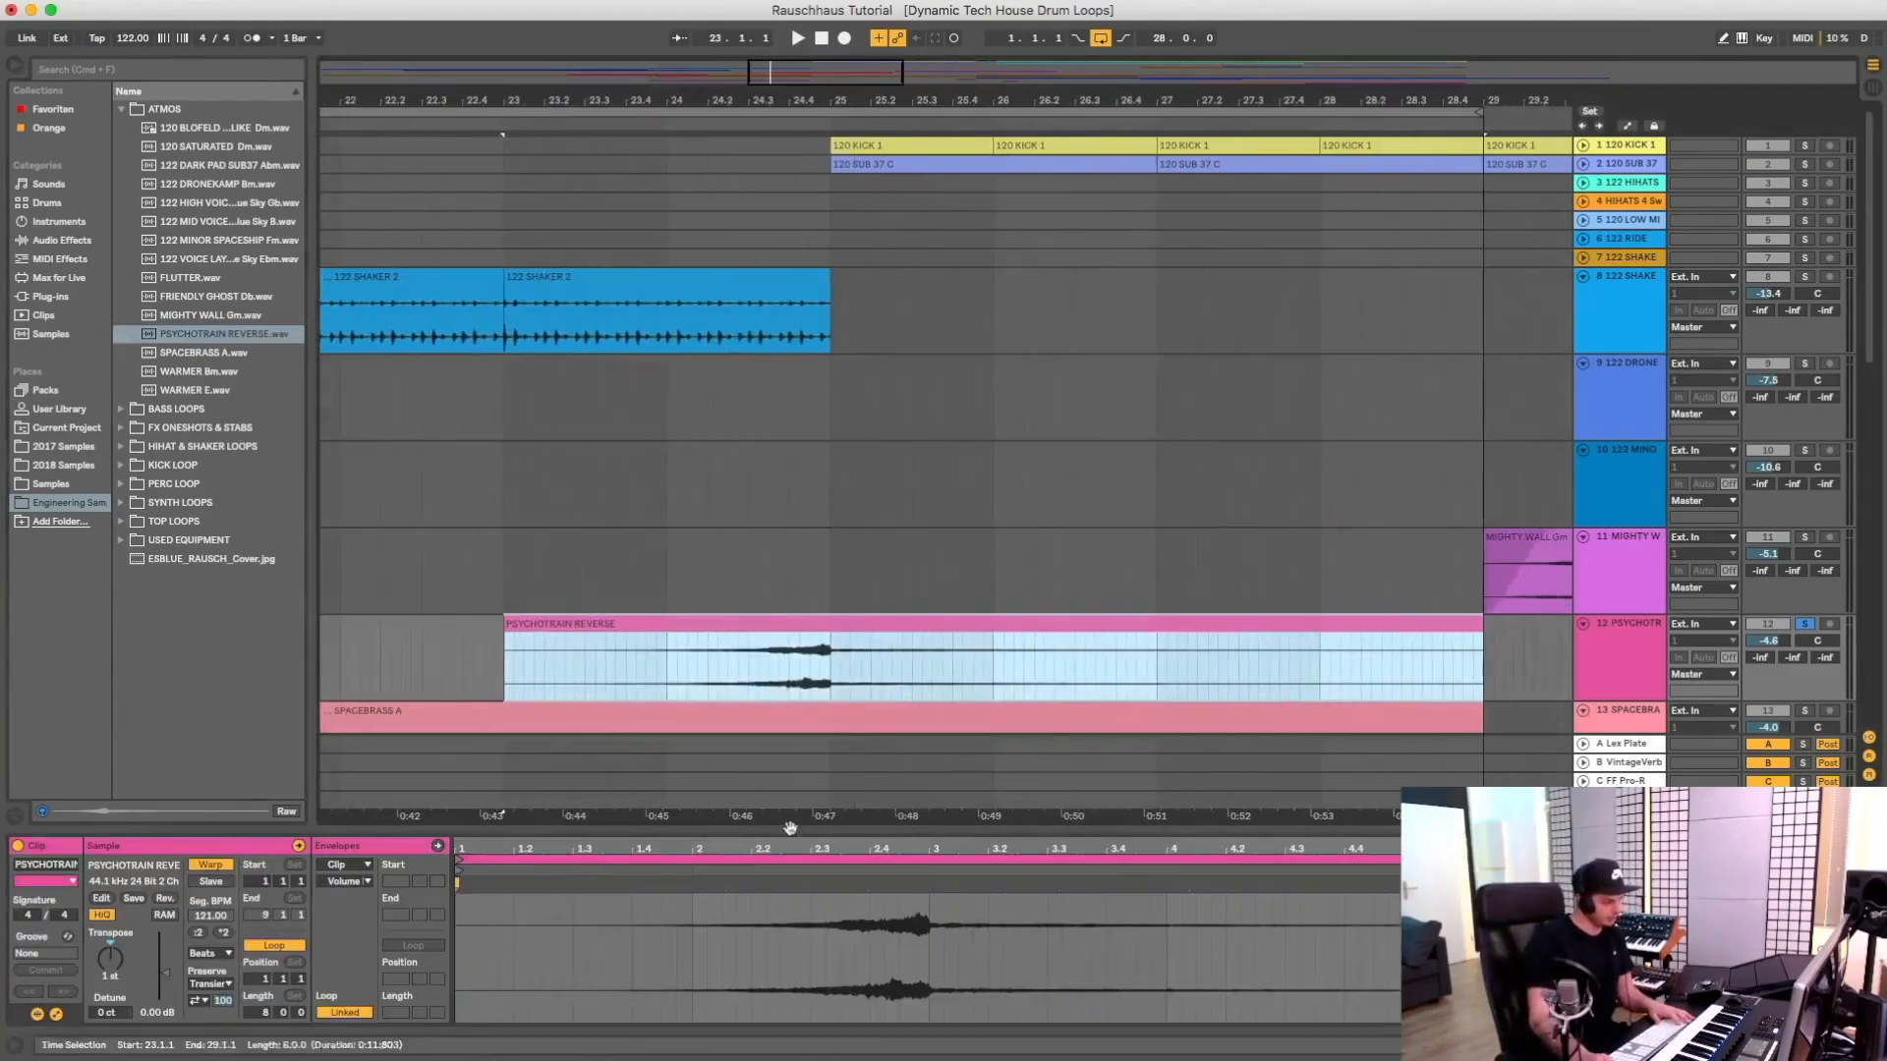
left_click_drag(839, 679, 1483, 680)
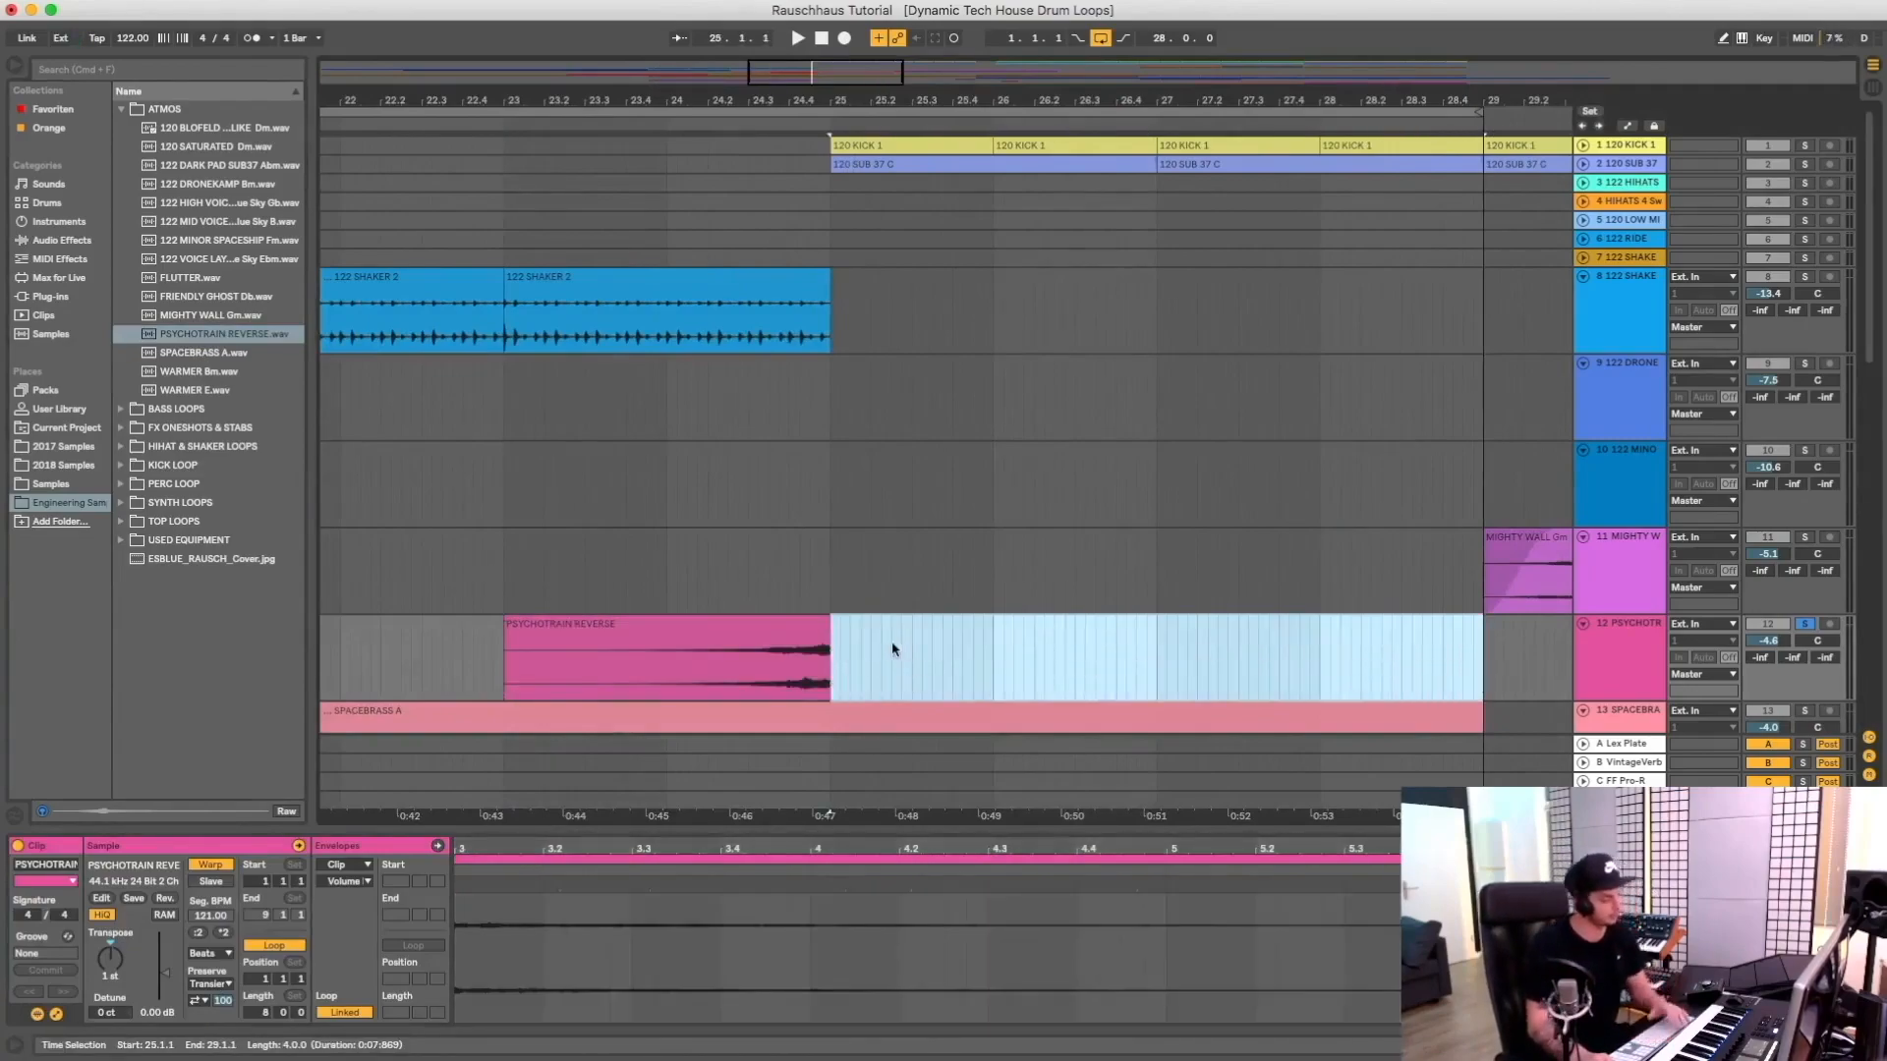
key("Delete")
Listen past the end of the shortened clip and go through the track's Reverb, Simple Delay and Auto Pan devices
left_click(882, 659)
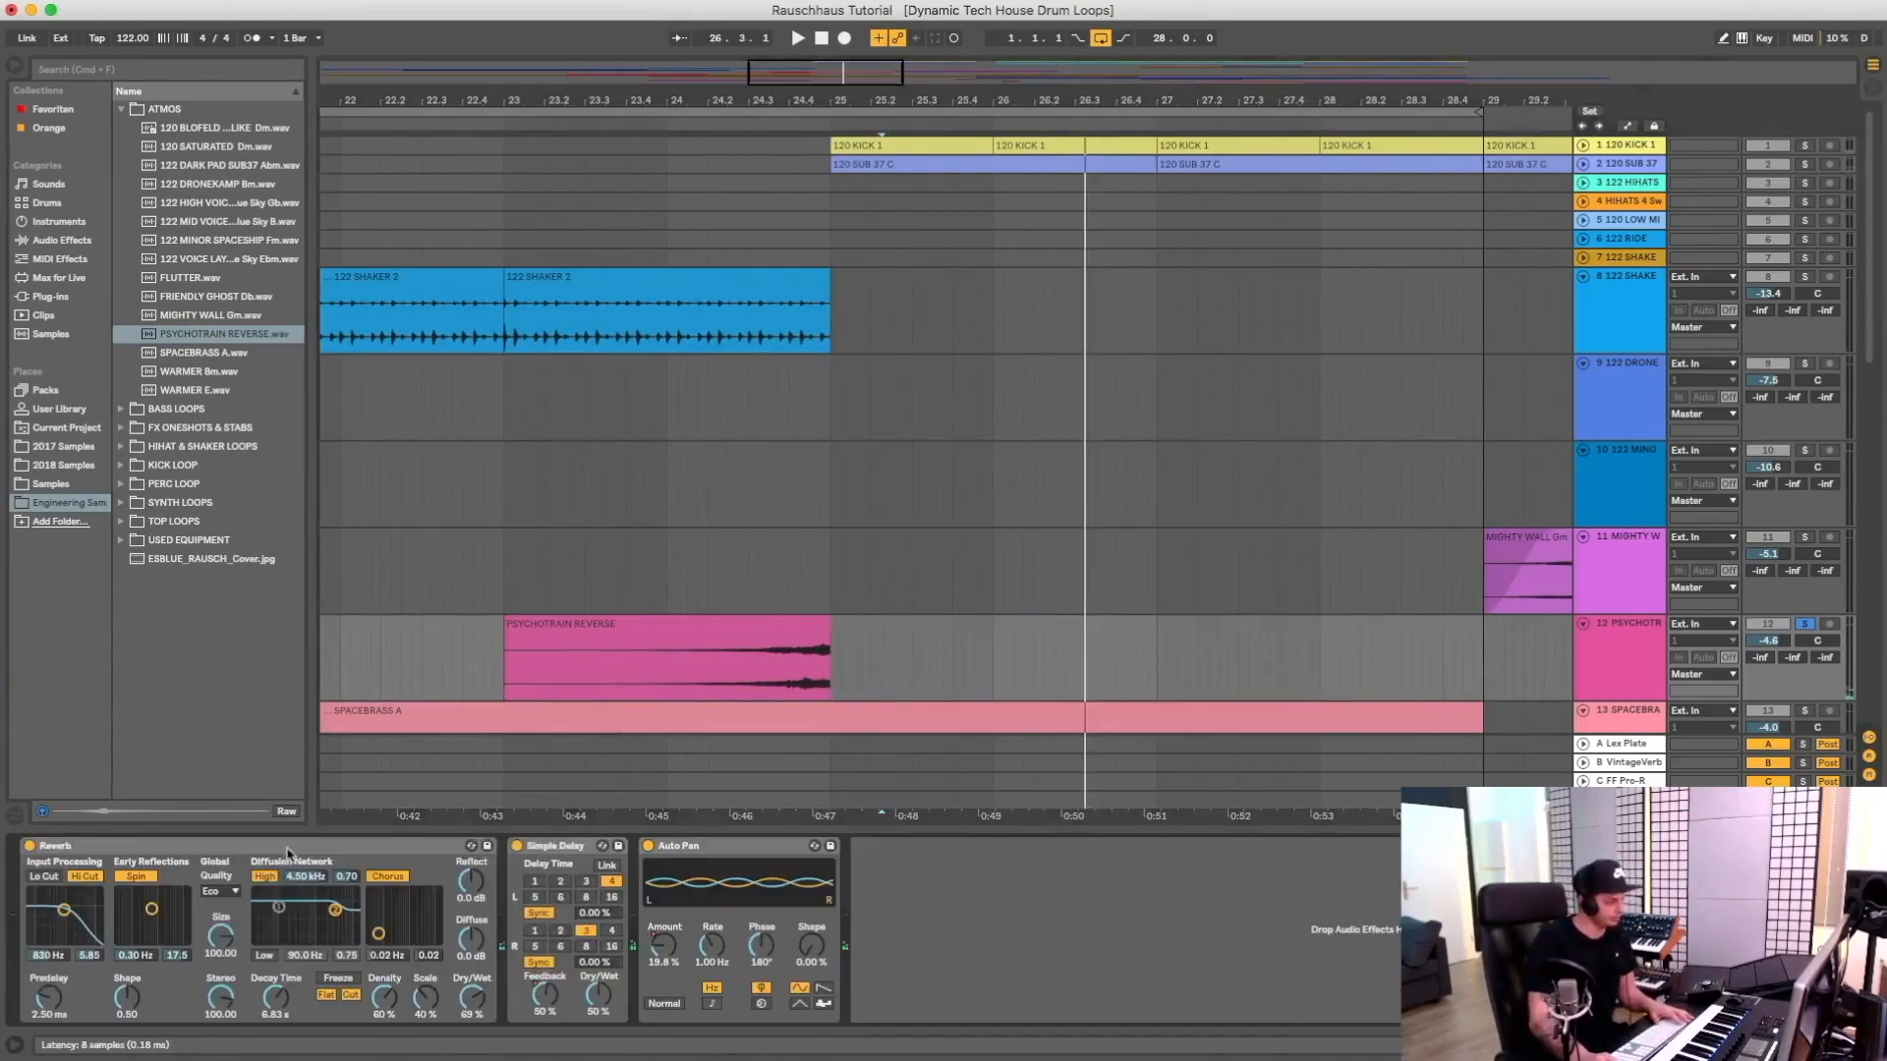
left_click(290, 849)
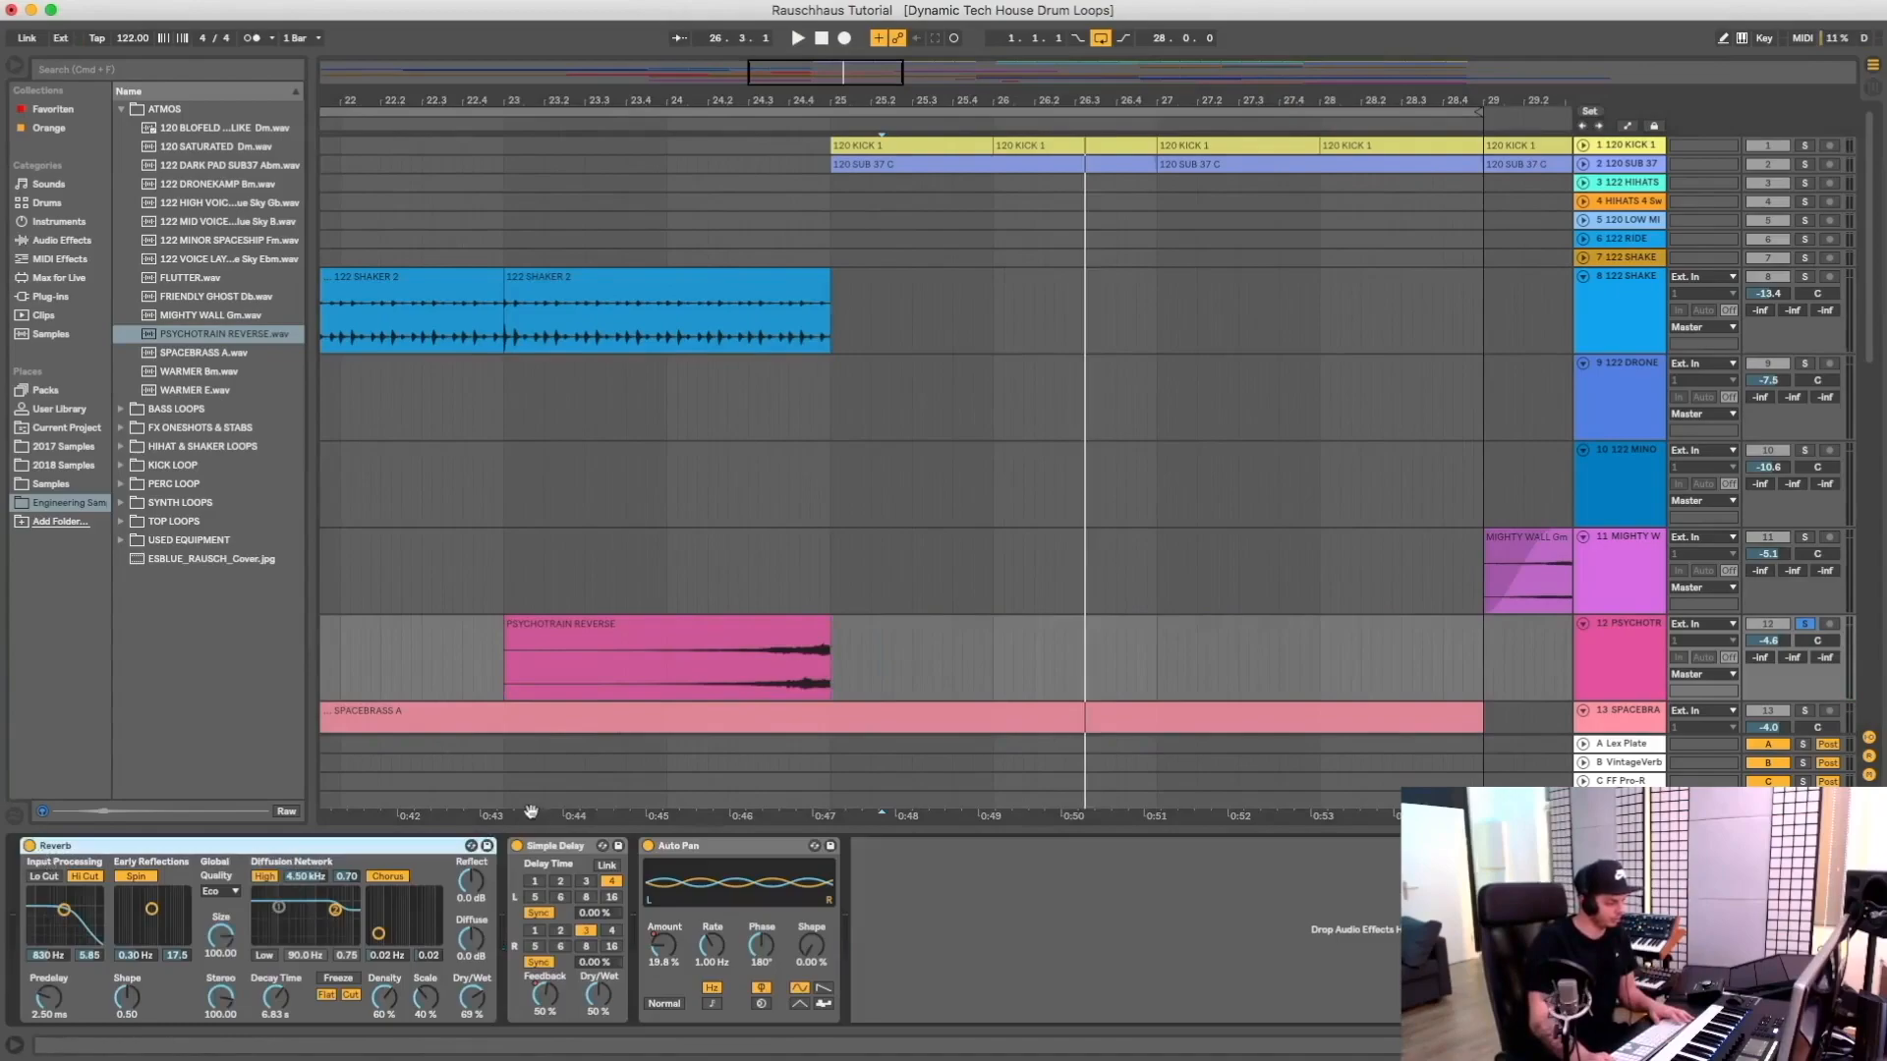
left_click(571, 850)
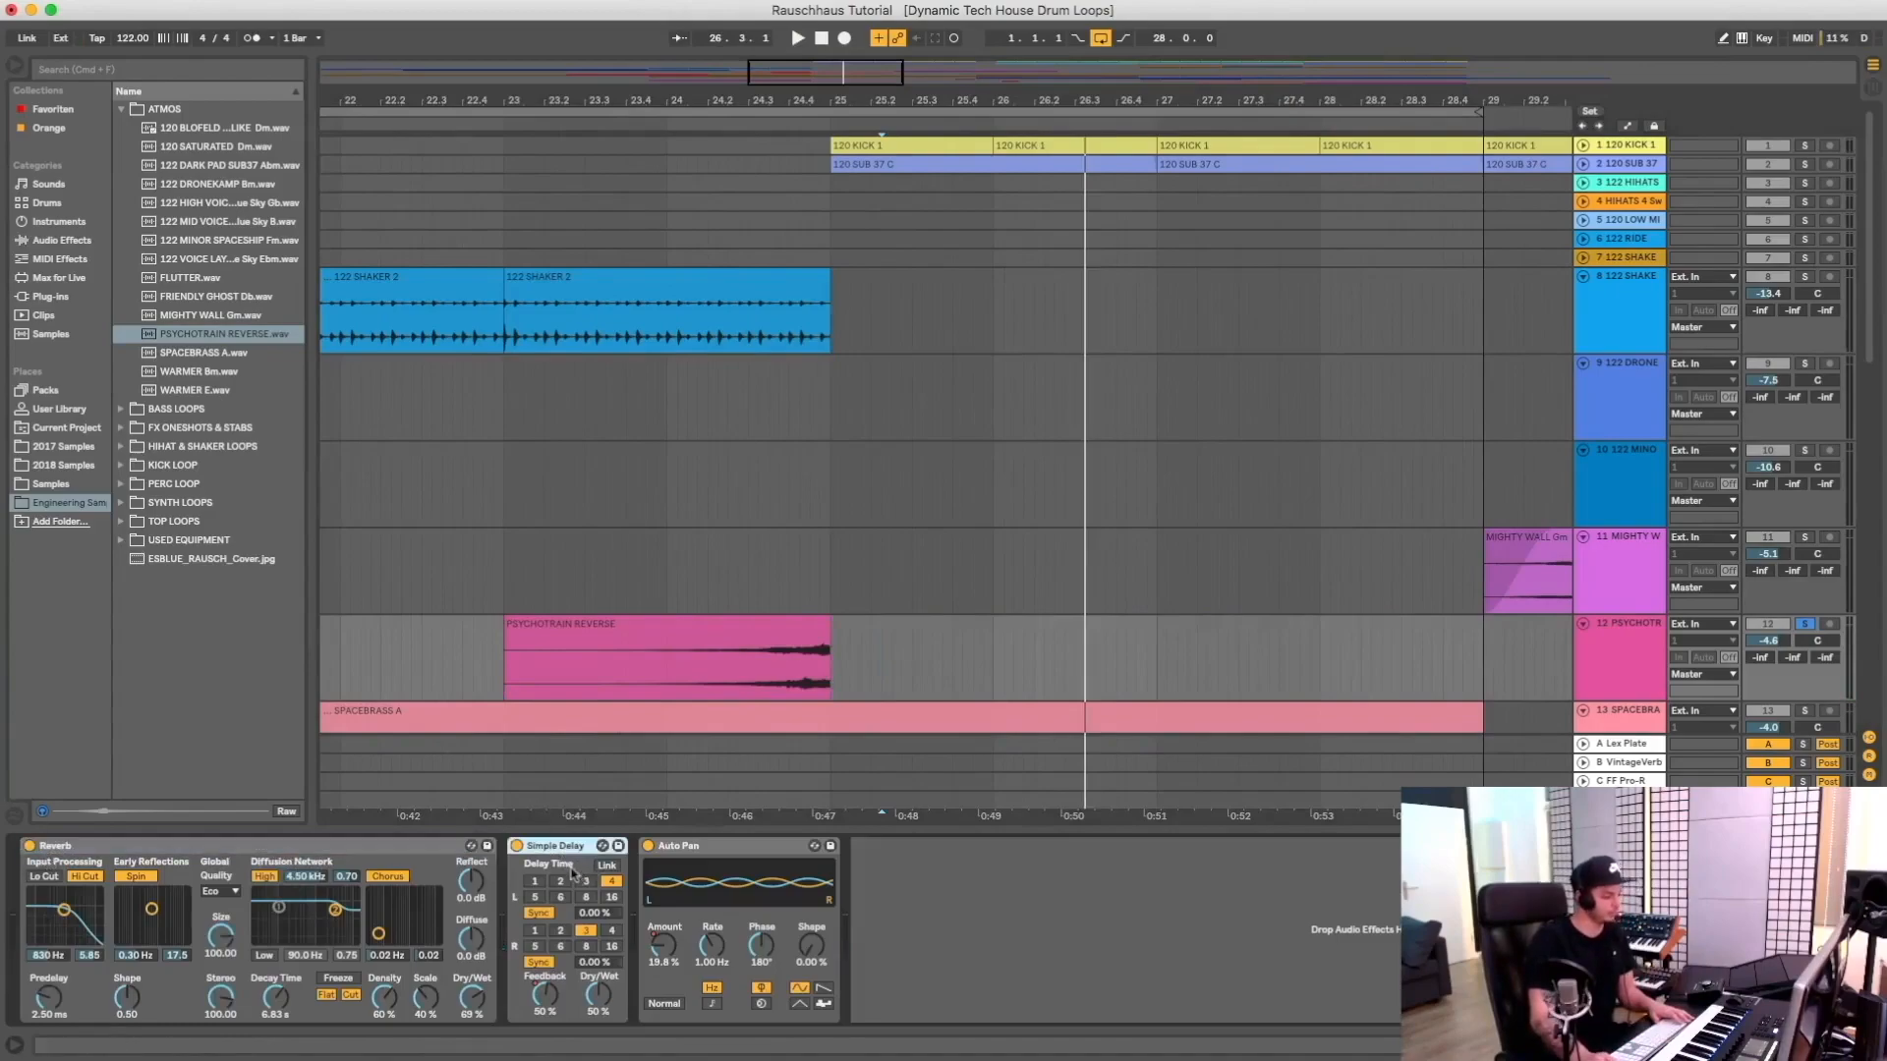
left_click(716, 850)
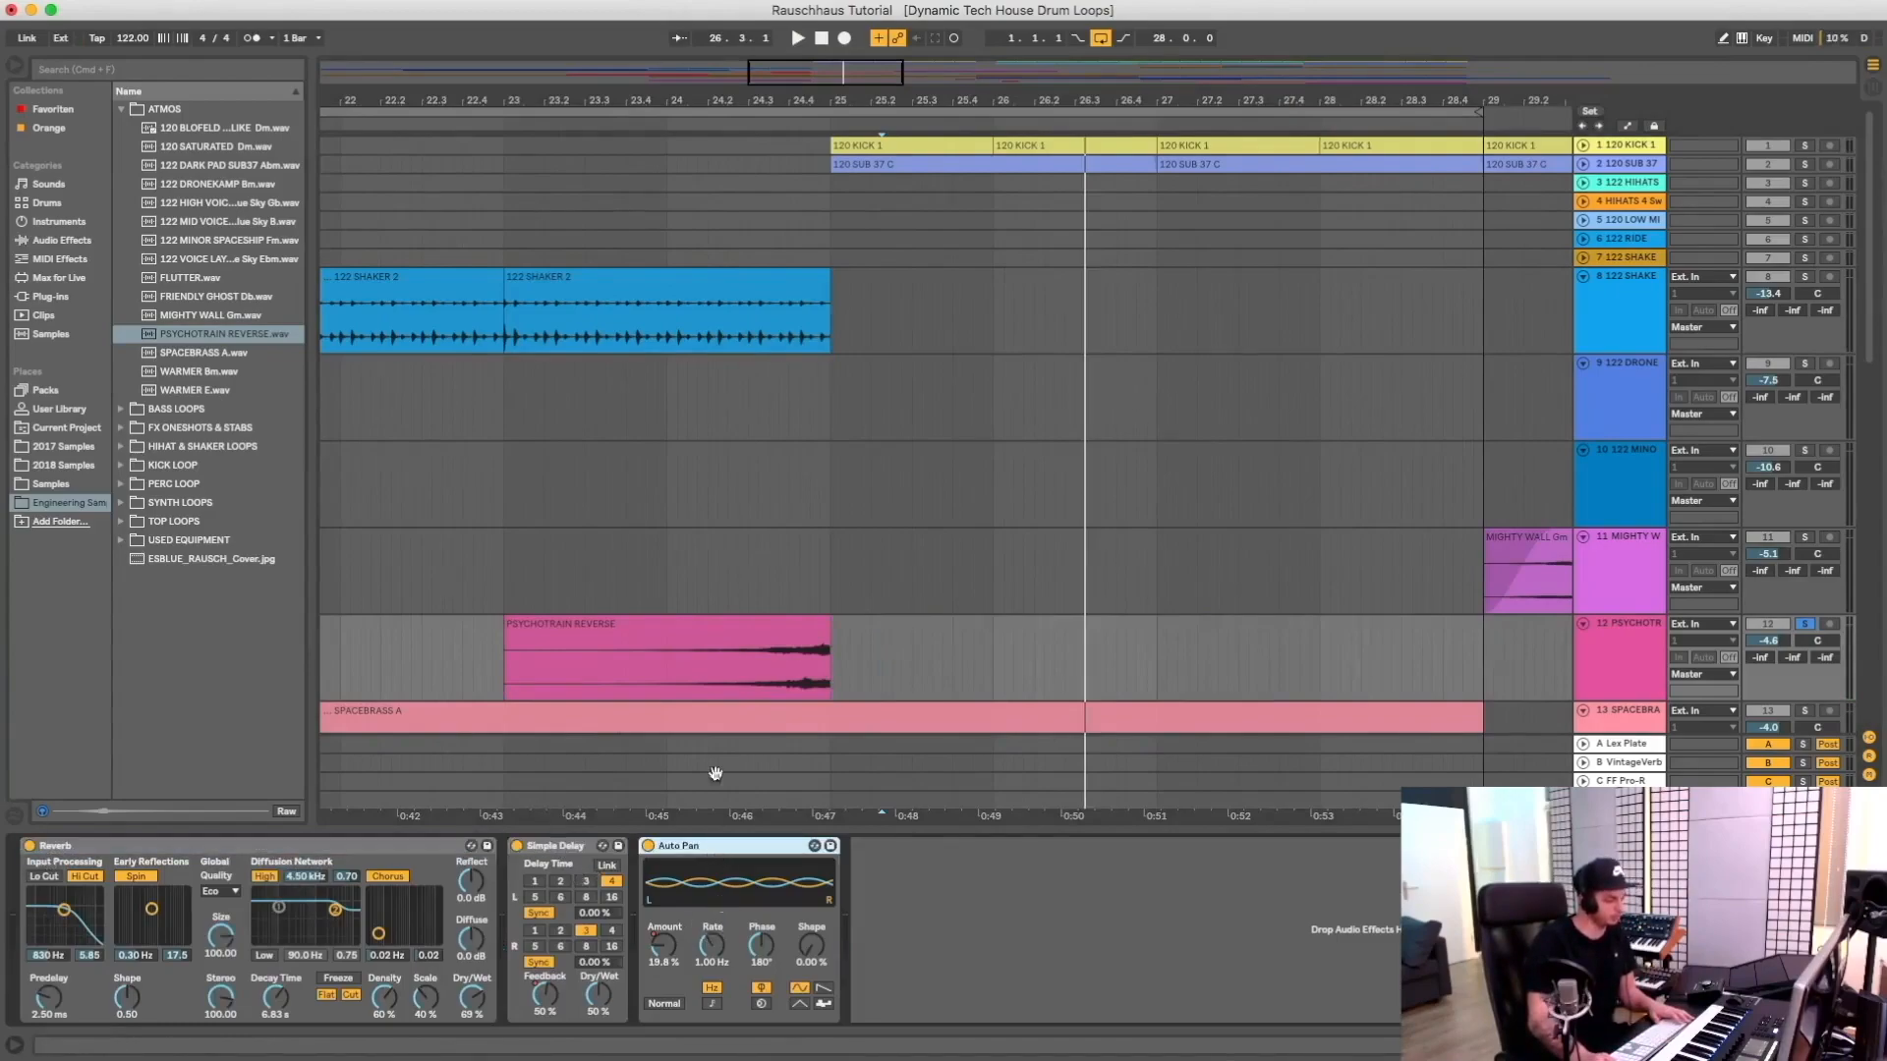
Show the PSYCHOTRAIN track's Auto Pan Amount and Simple Delay Feedback automation around bar 25
left_click(1608, 654)
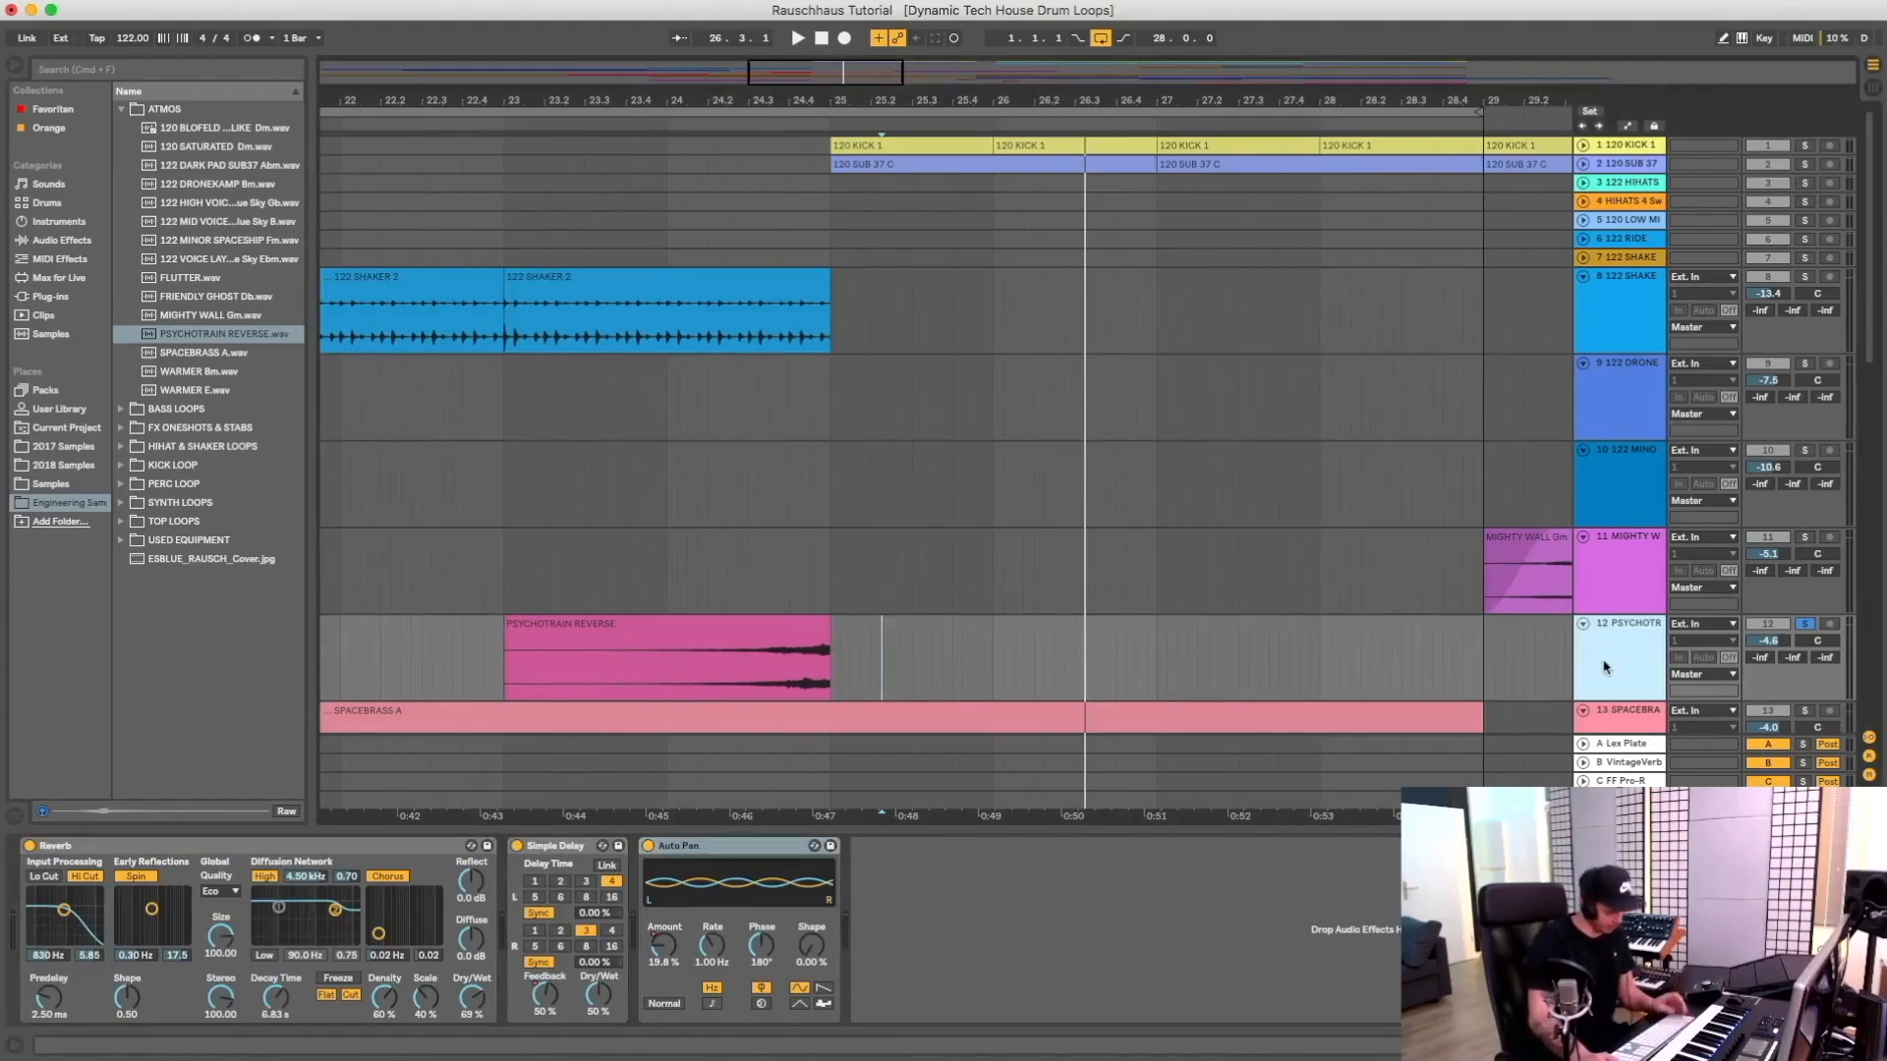
left_click(1627, 127)
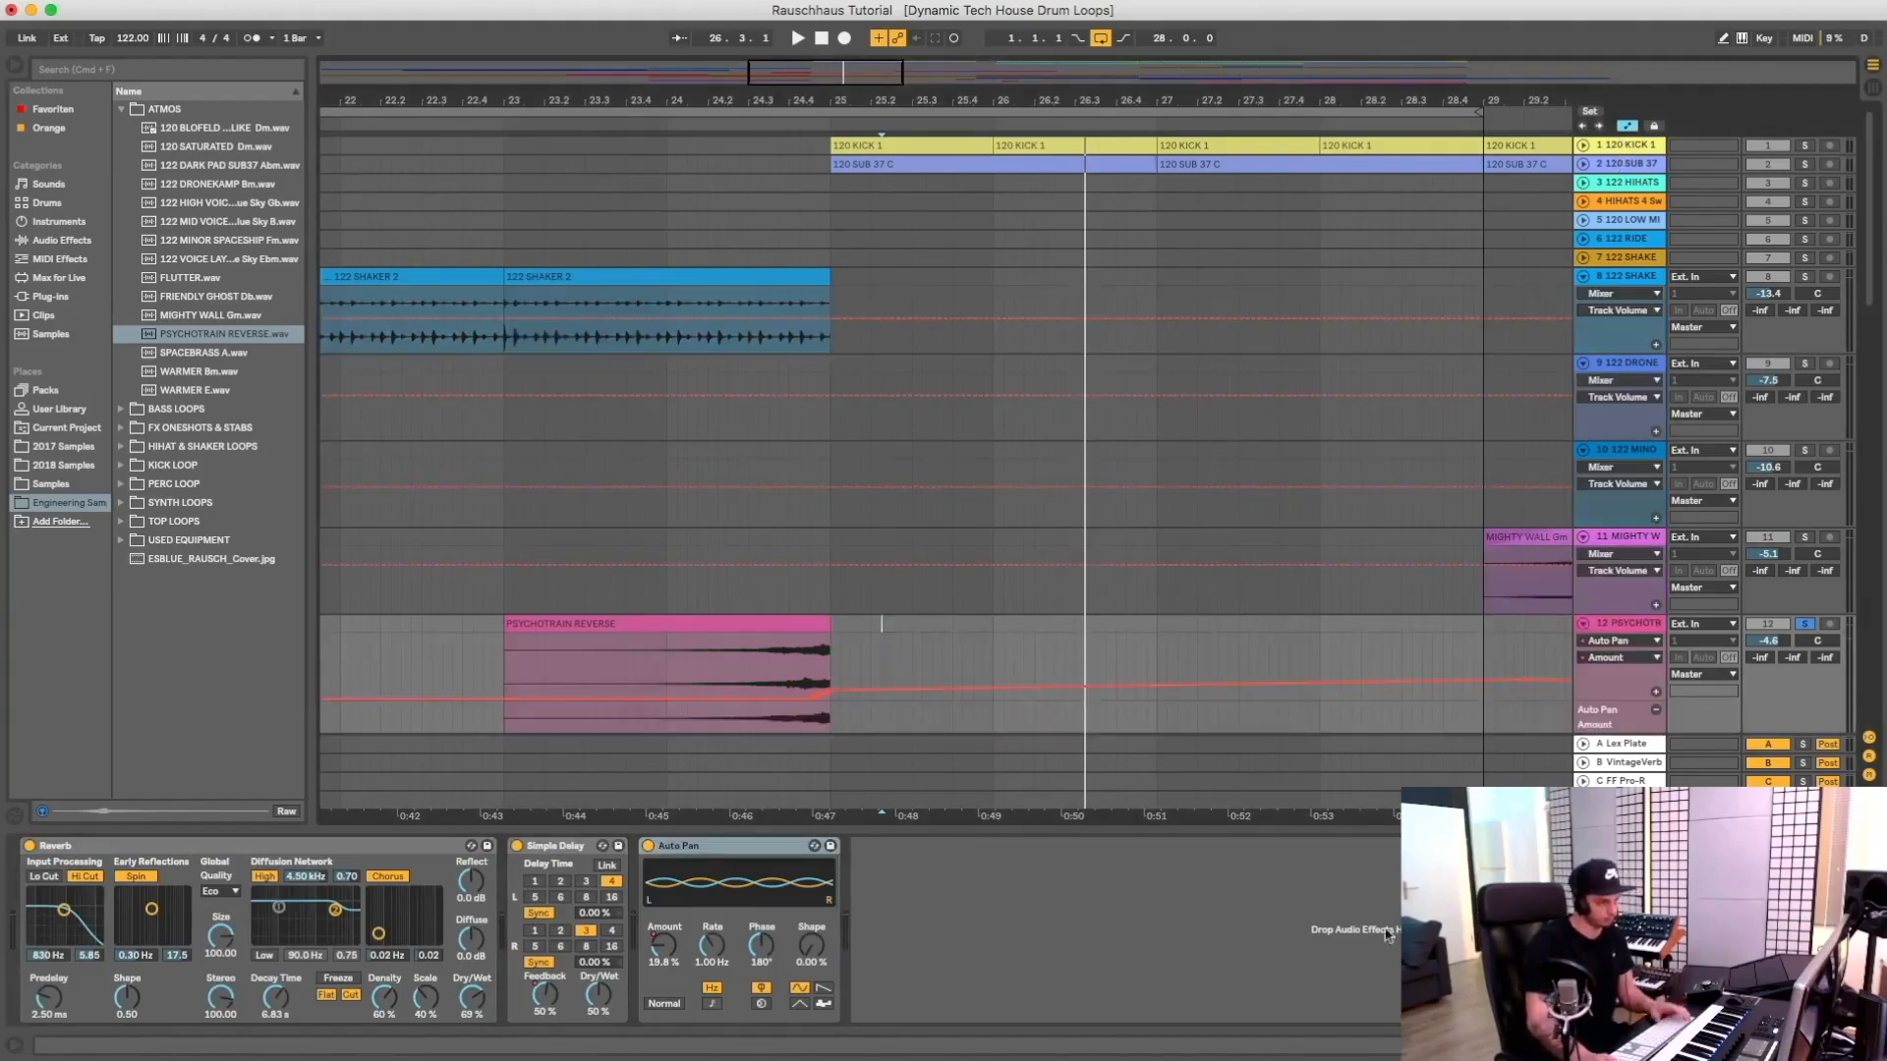
scroll(1430, 506, "down", 4)
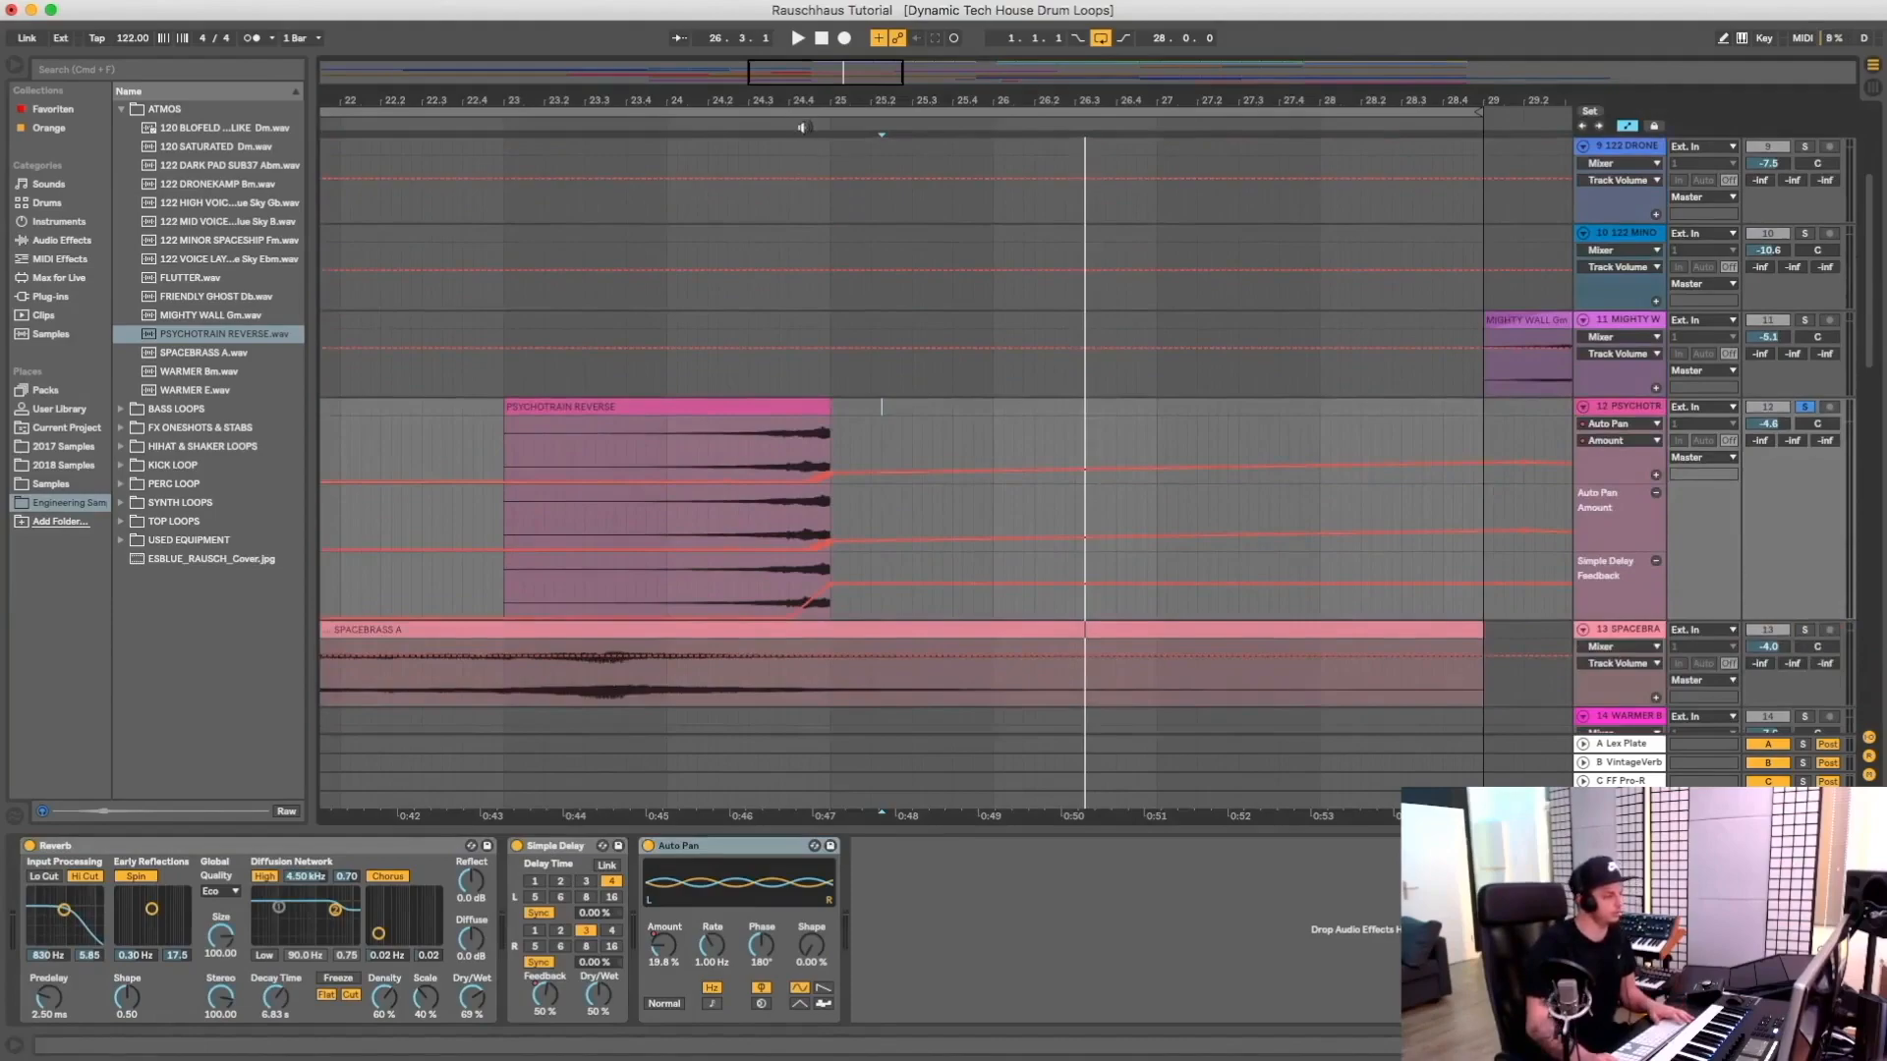
left_click_drag(814, 106, 814, 166)
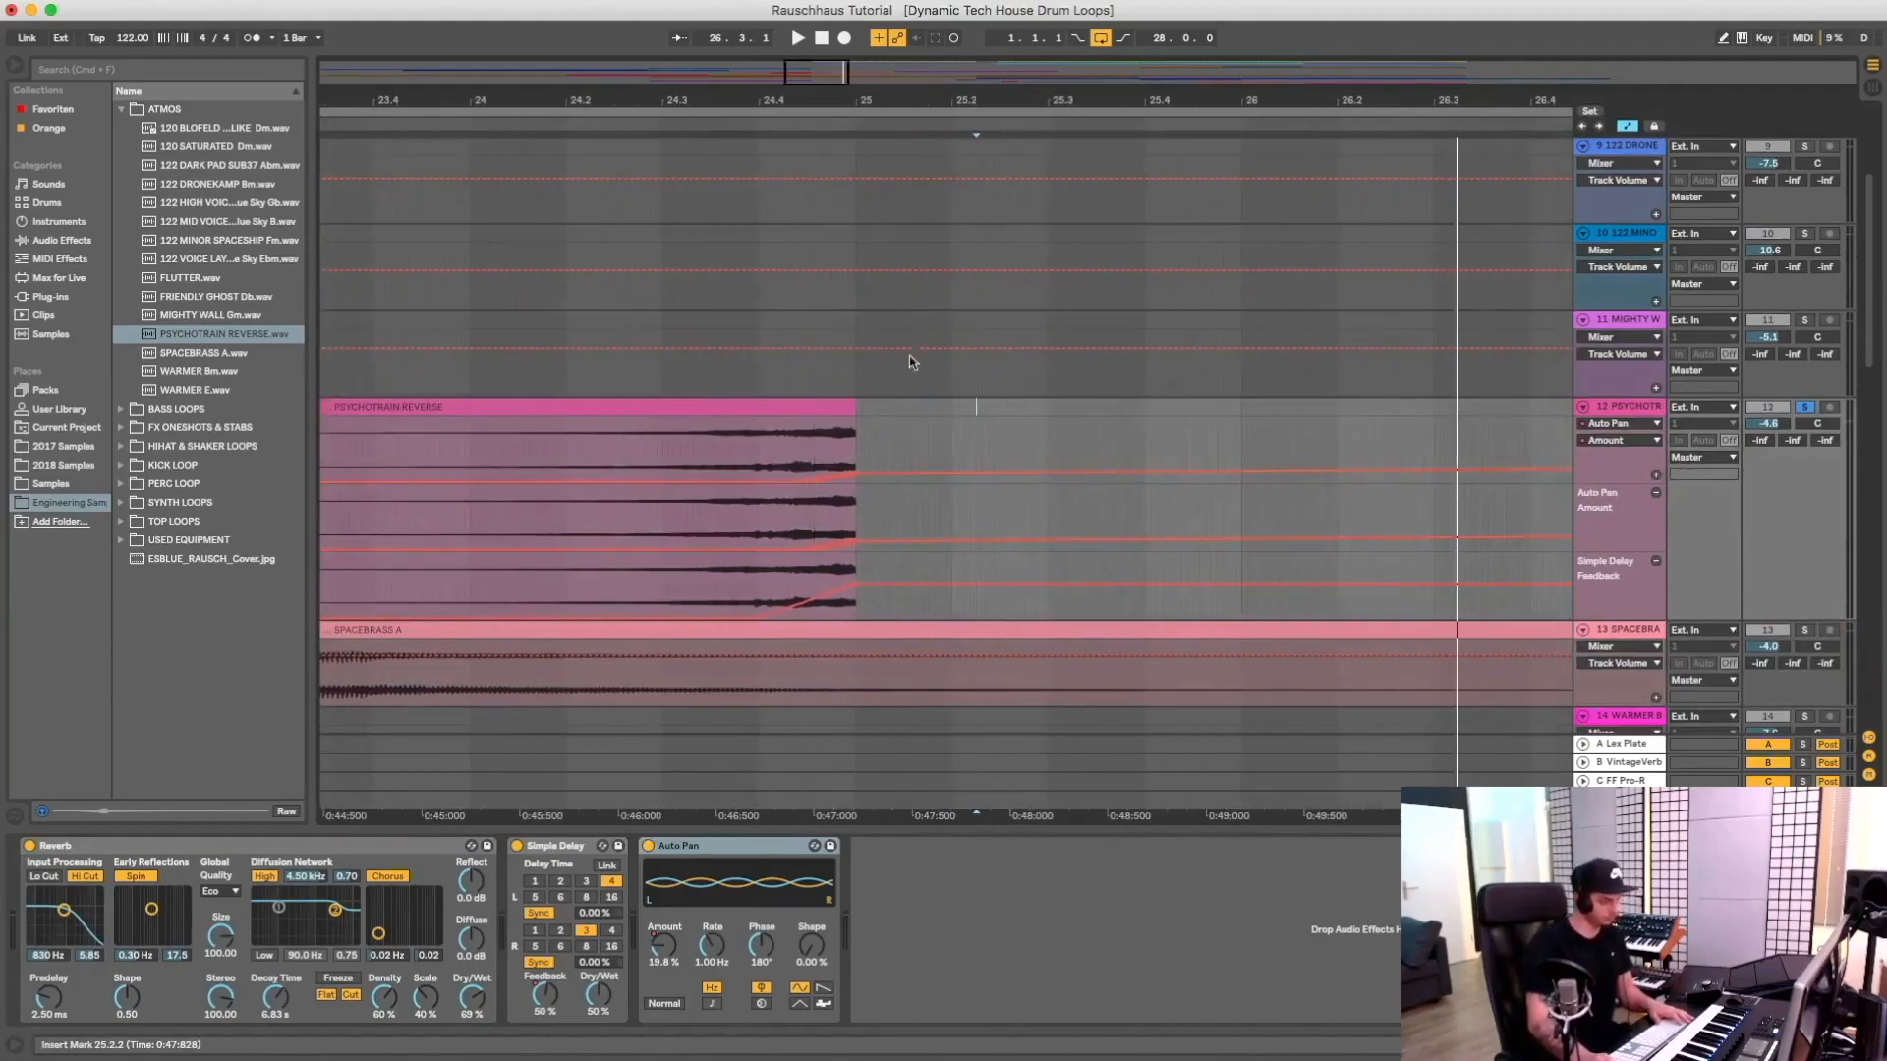
scroll(912, 366, "left", 4)
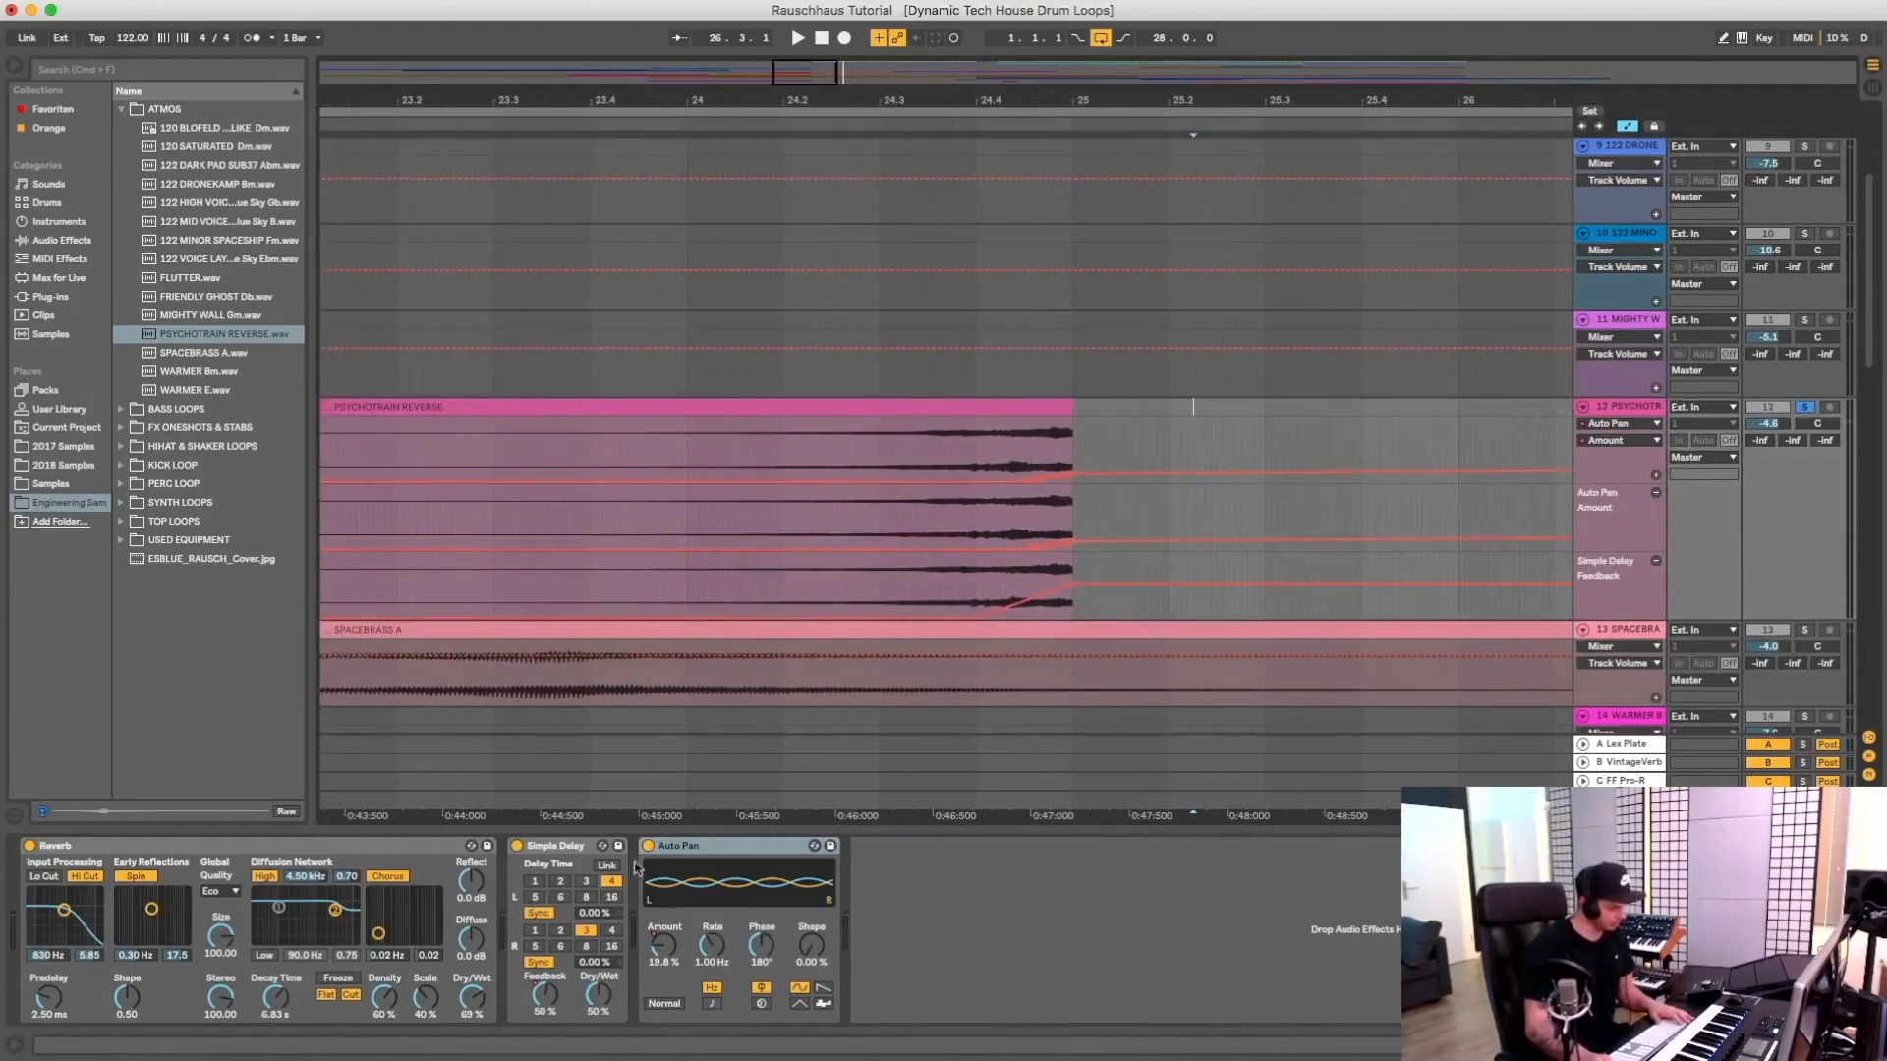
Turn off Auto Pan, Simple Delay and Reverb on the PSYCHOTRAIN track and play the reversed clip dry
left_click(648, 846)
left_click(517, 846)
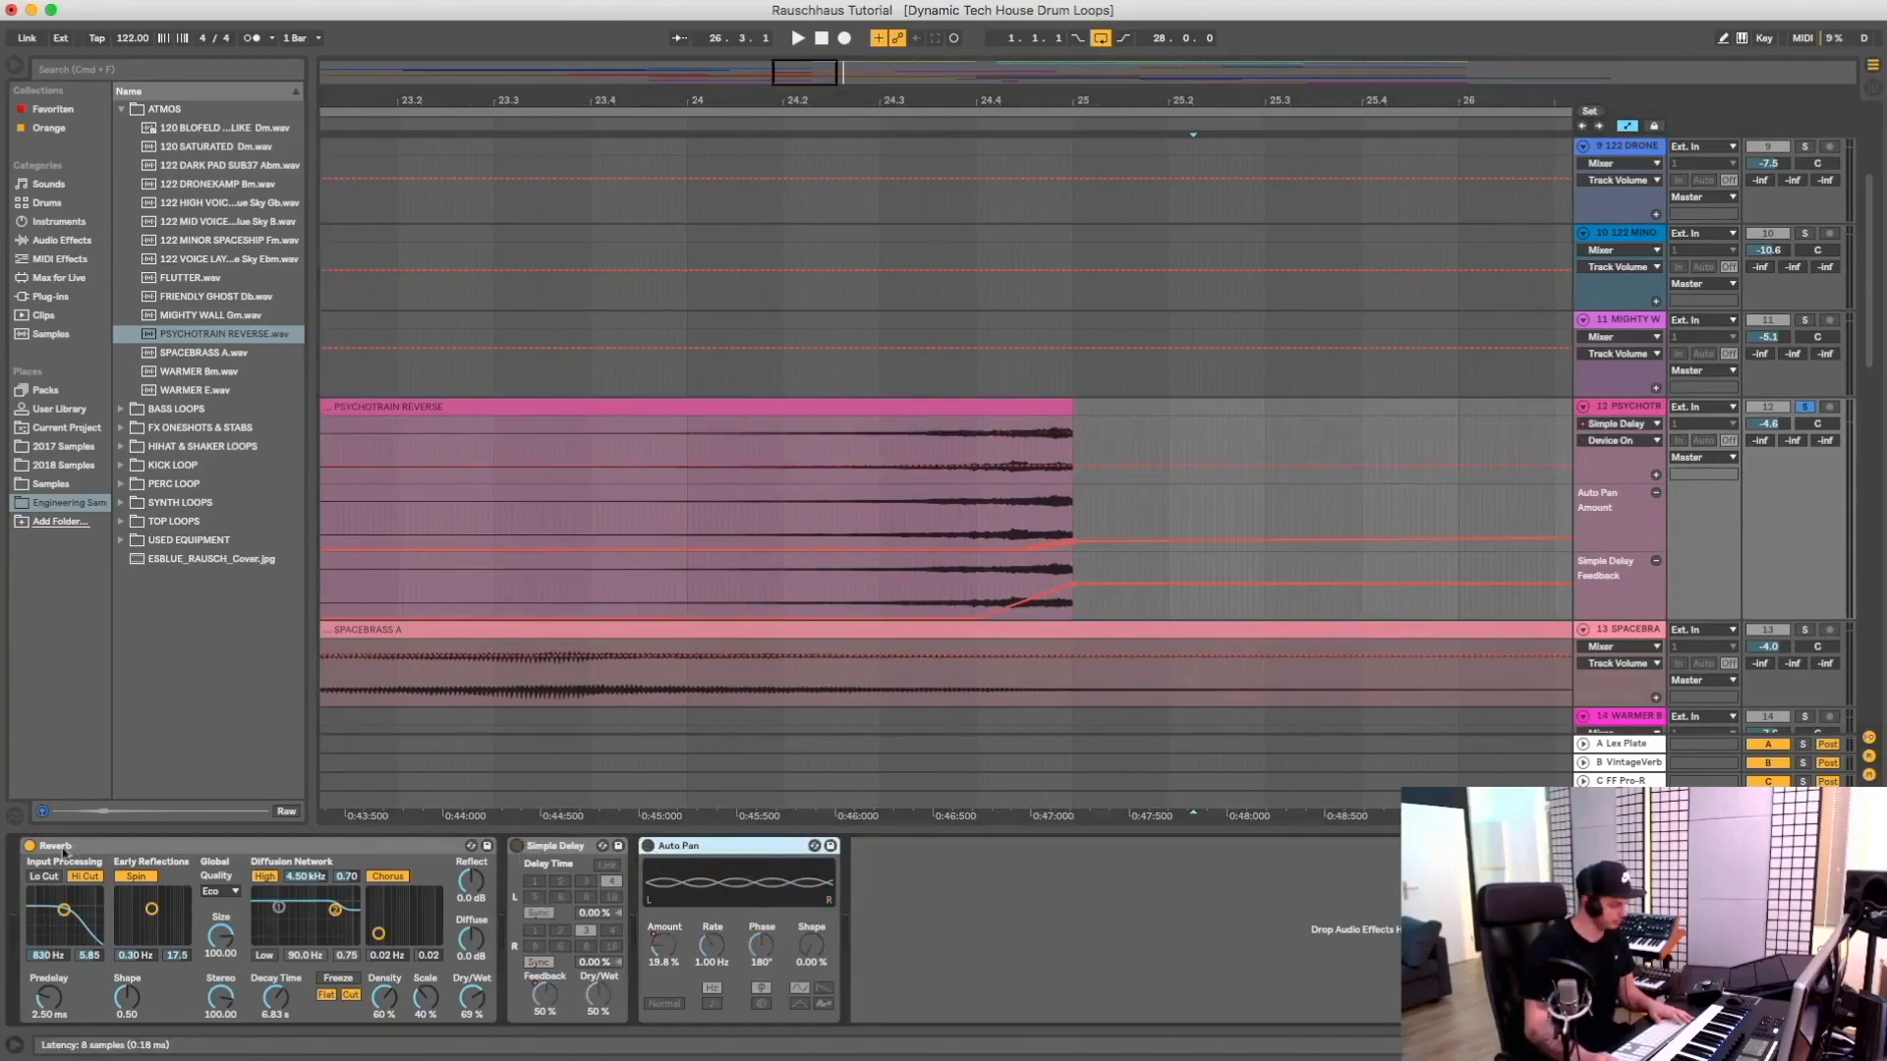
left_click(29, 845)
left_click(839, 119)
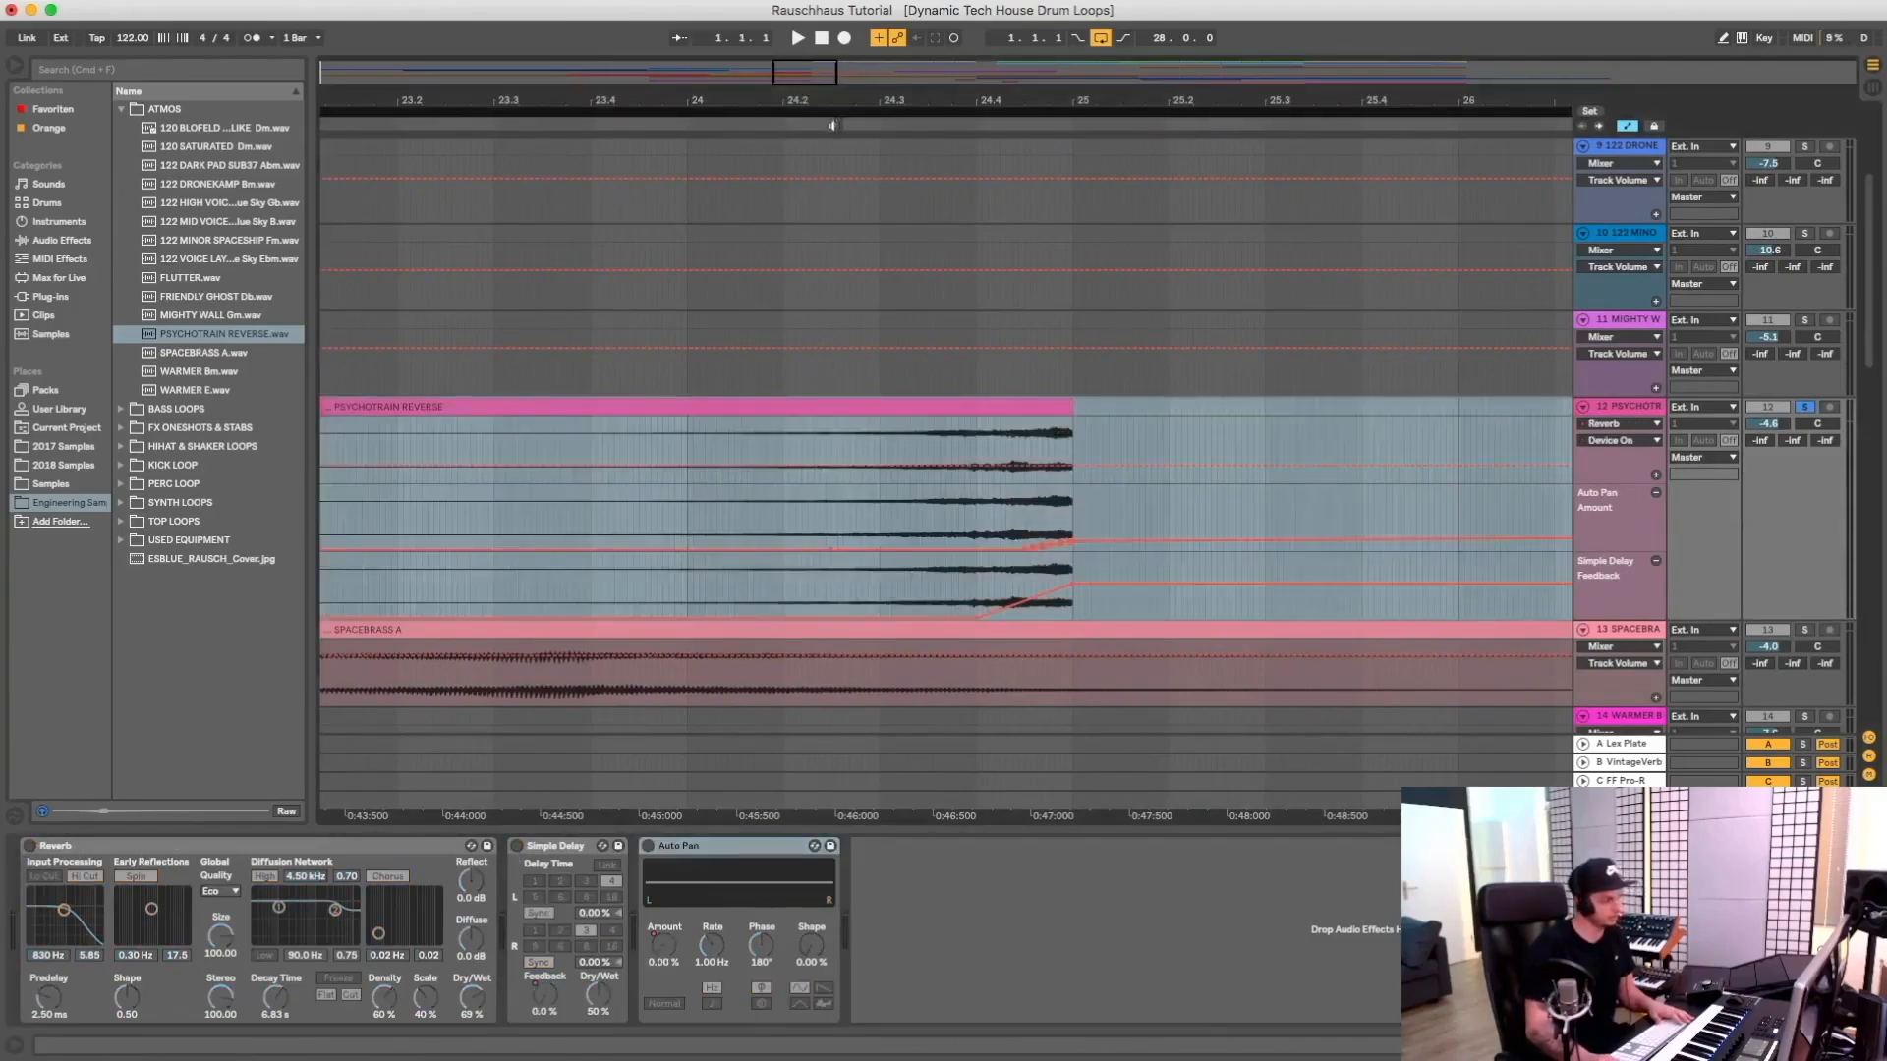
key("space")
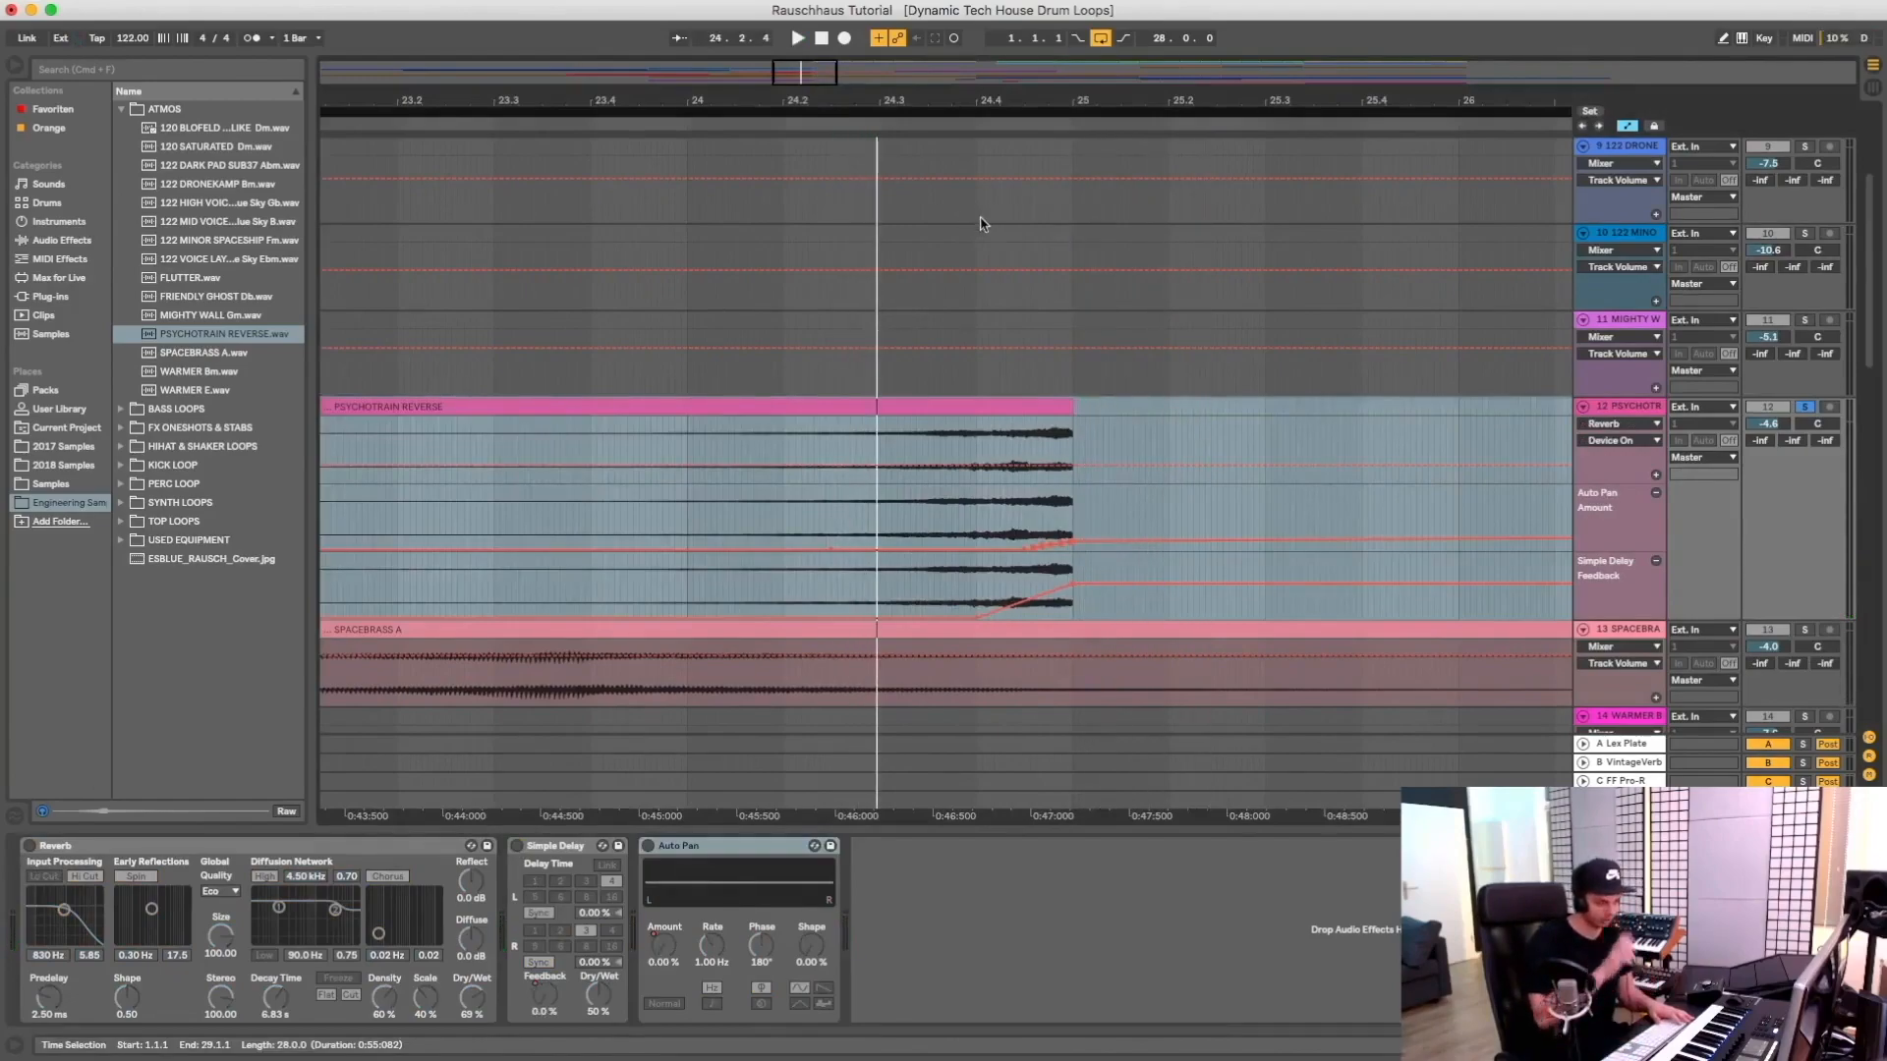
Turn the Reverb and the Simple Delay back on one after the other, playing the reversed clip with each addition
left_click(30, 845)
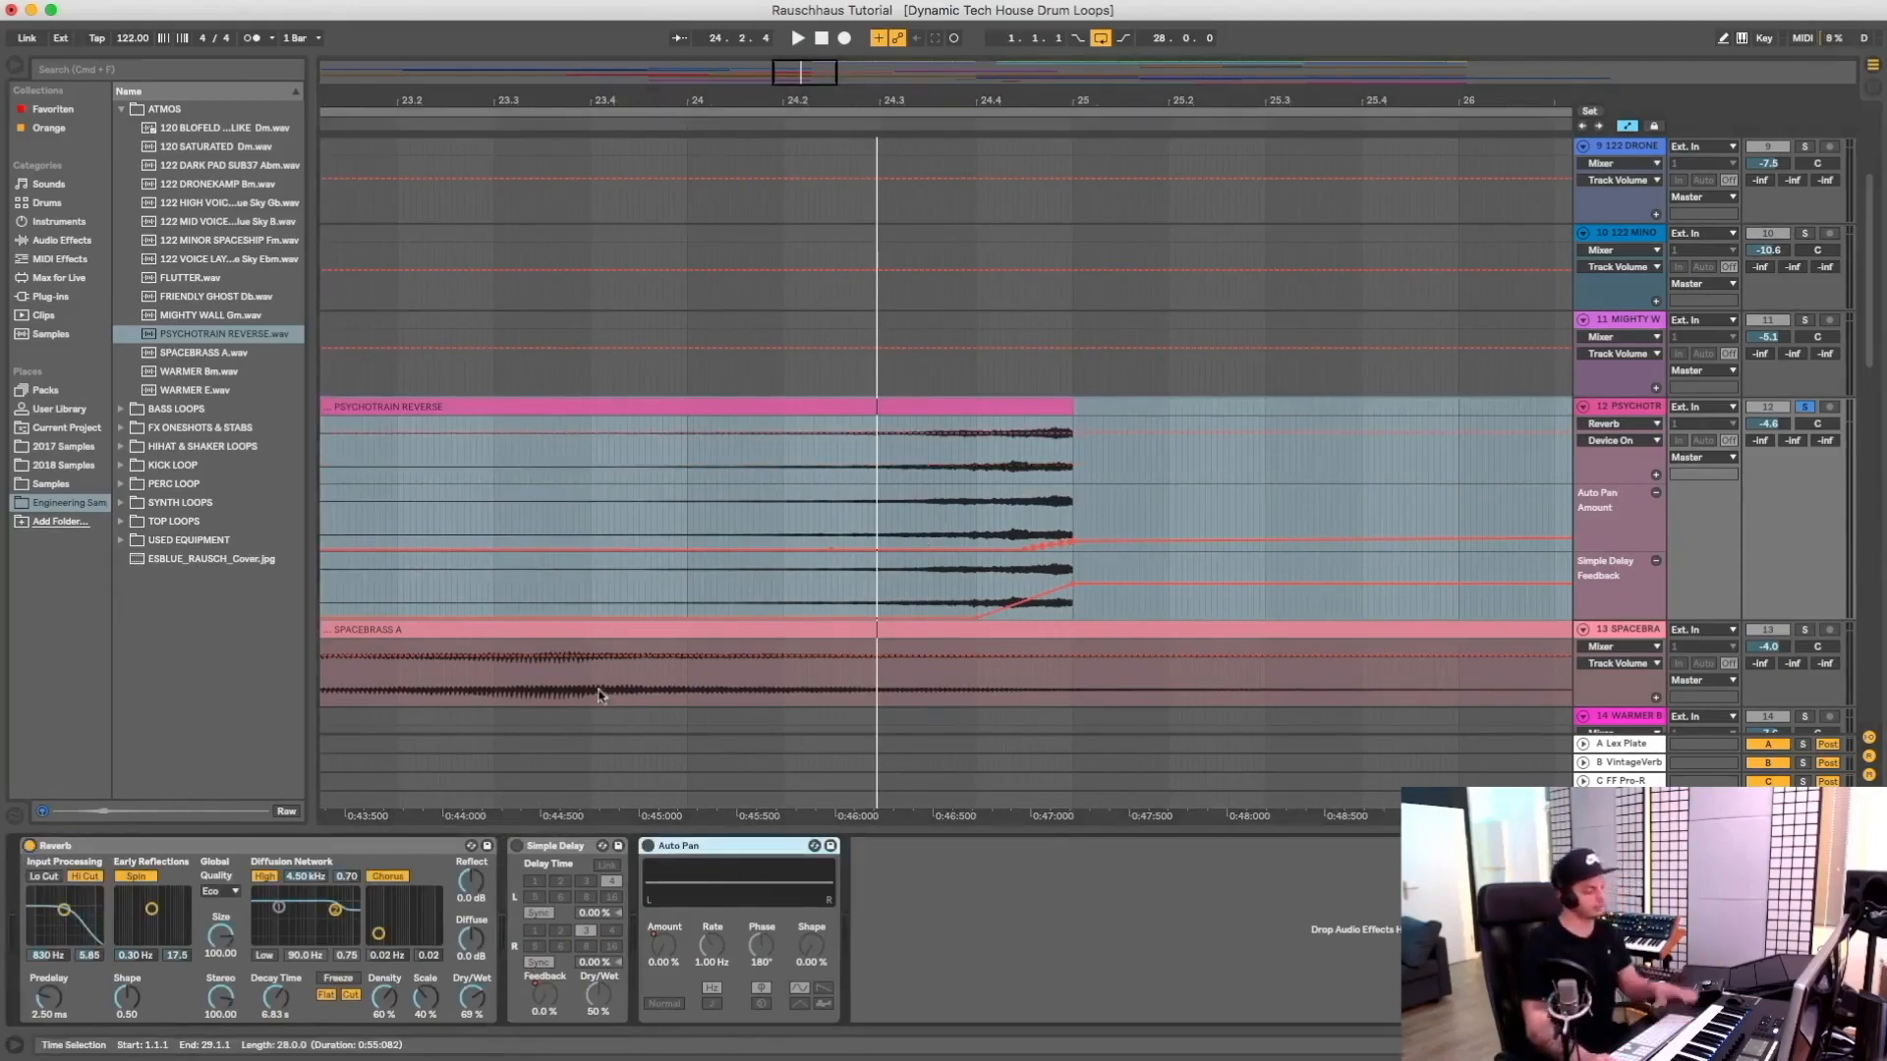
key("space")
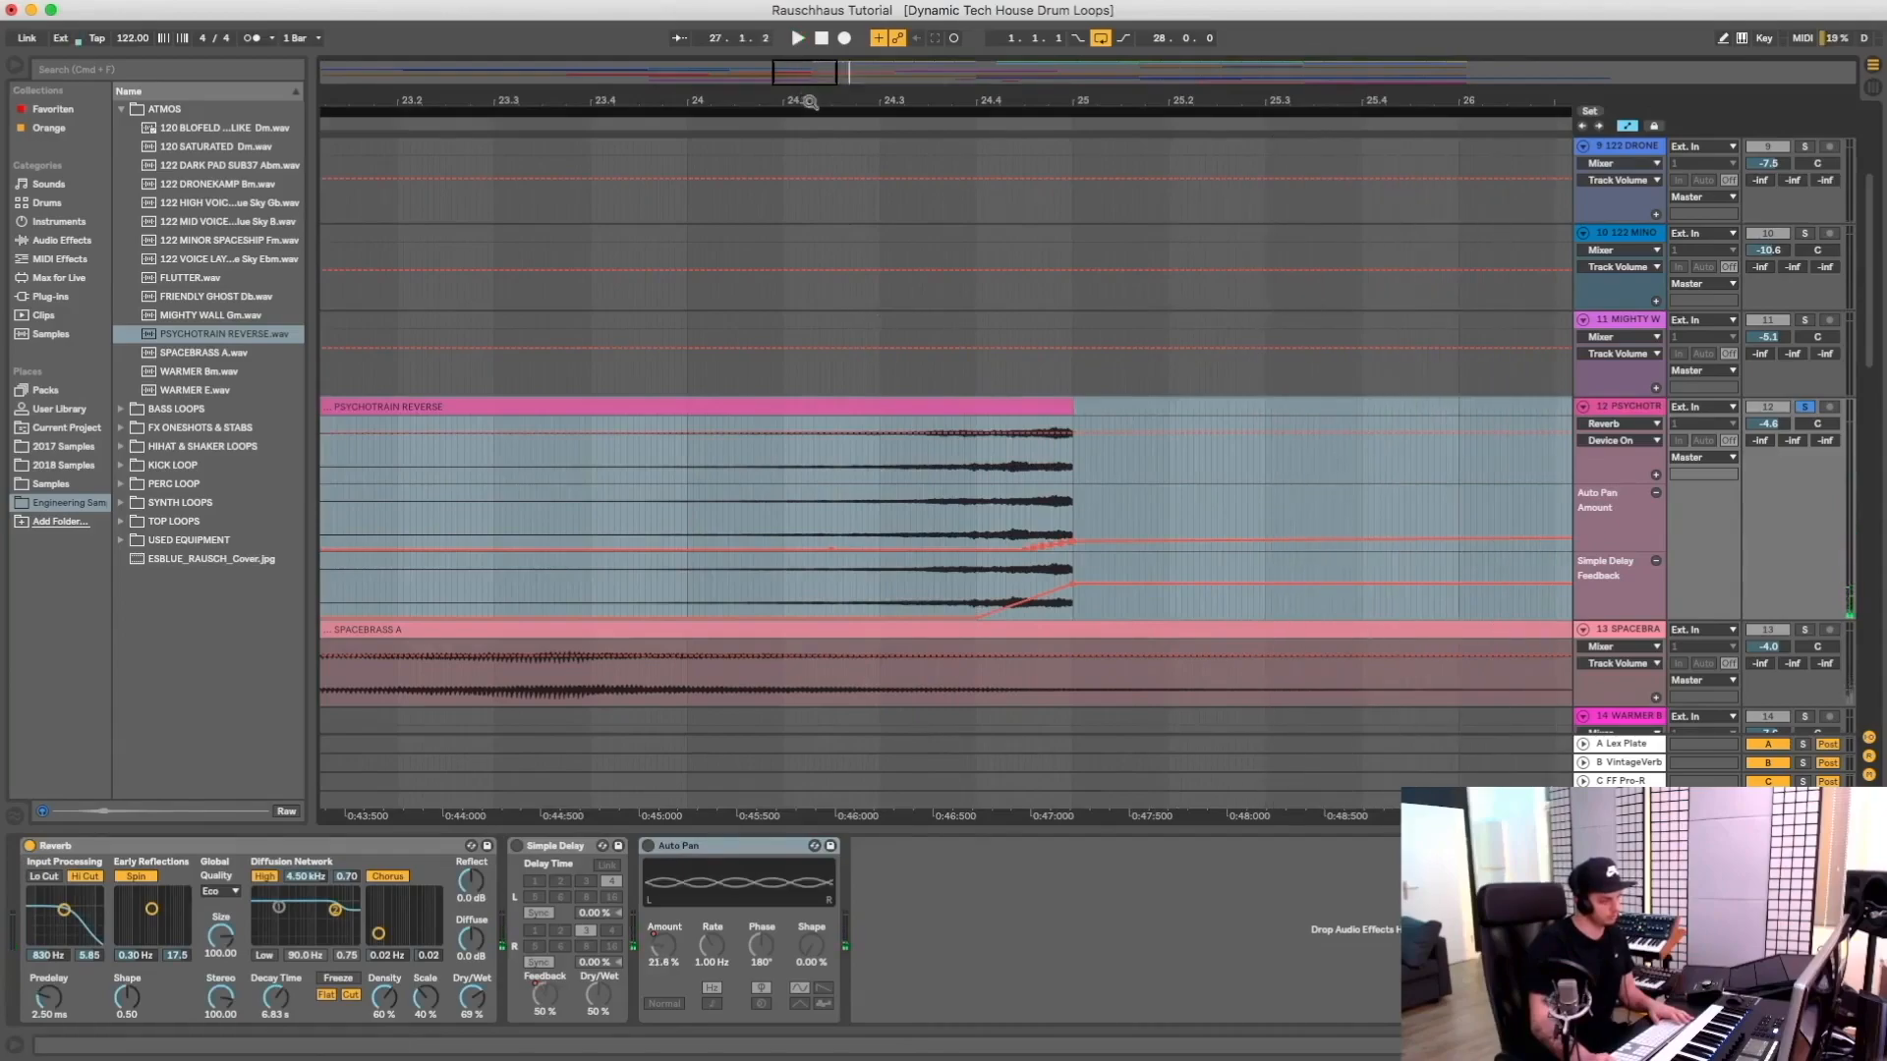
left_click_drag(809, 103, 810, 40)
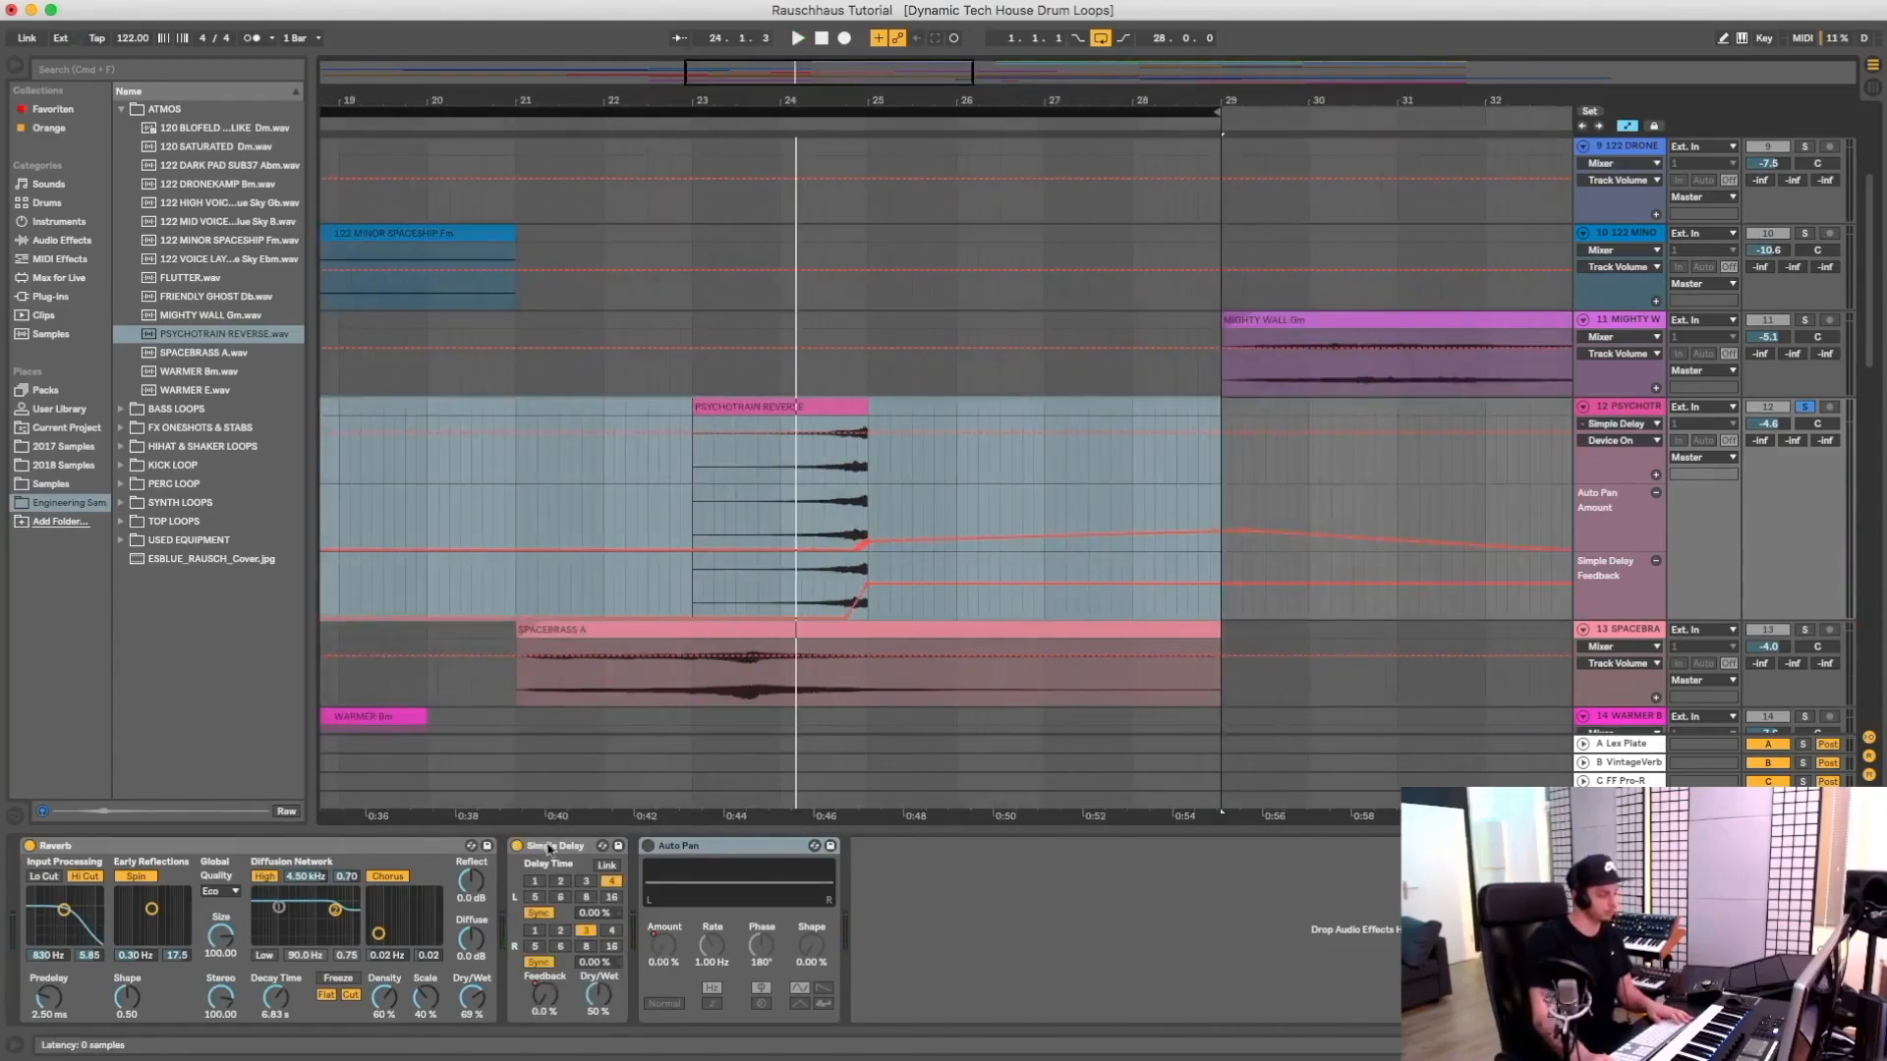
left_click(549, 847)
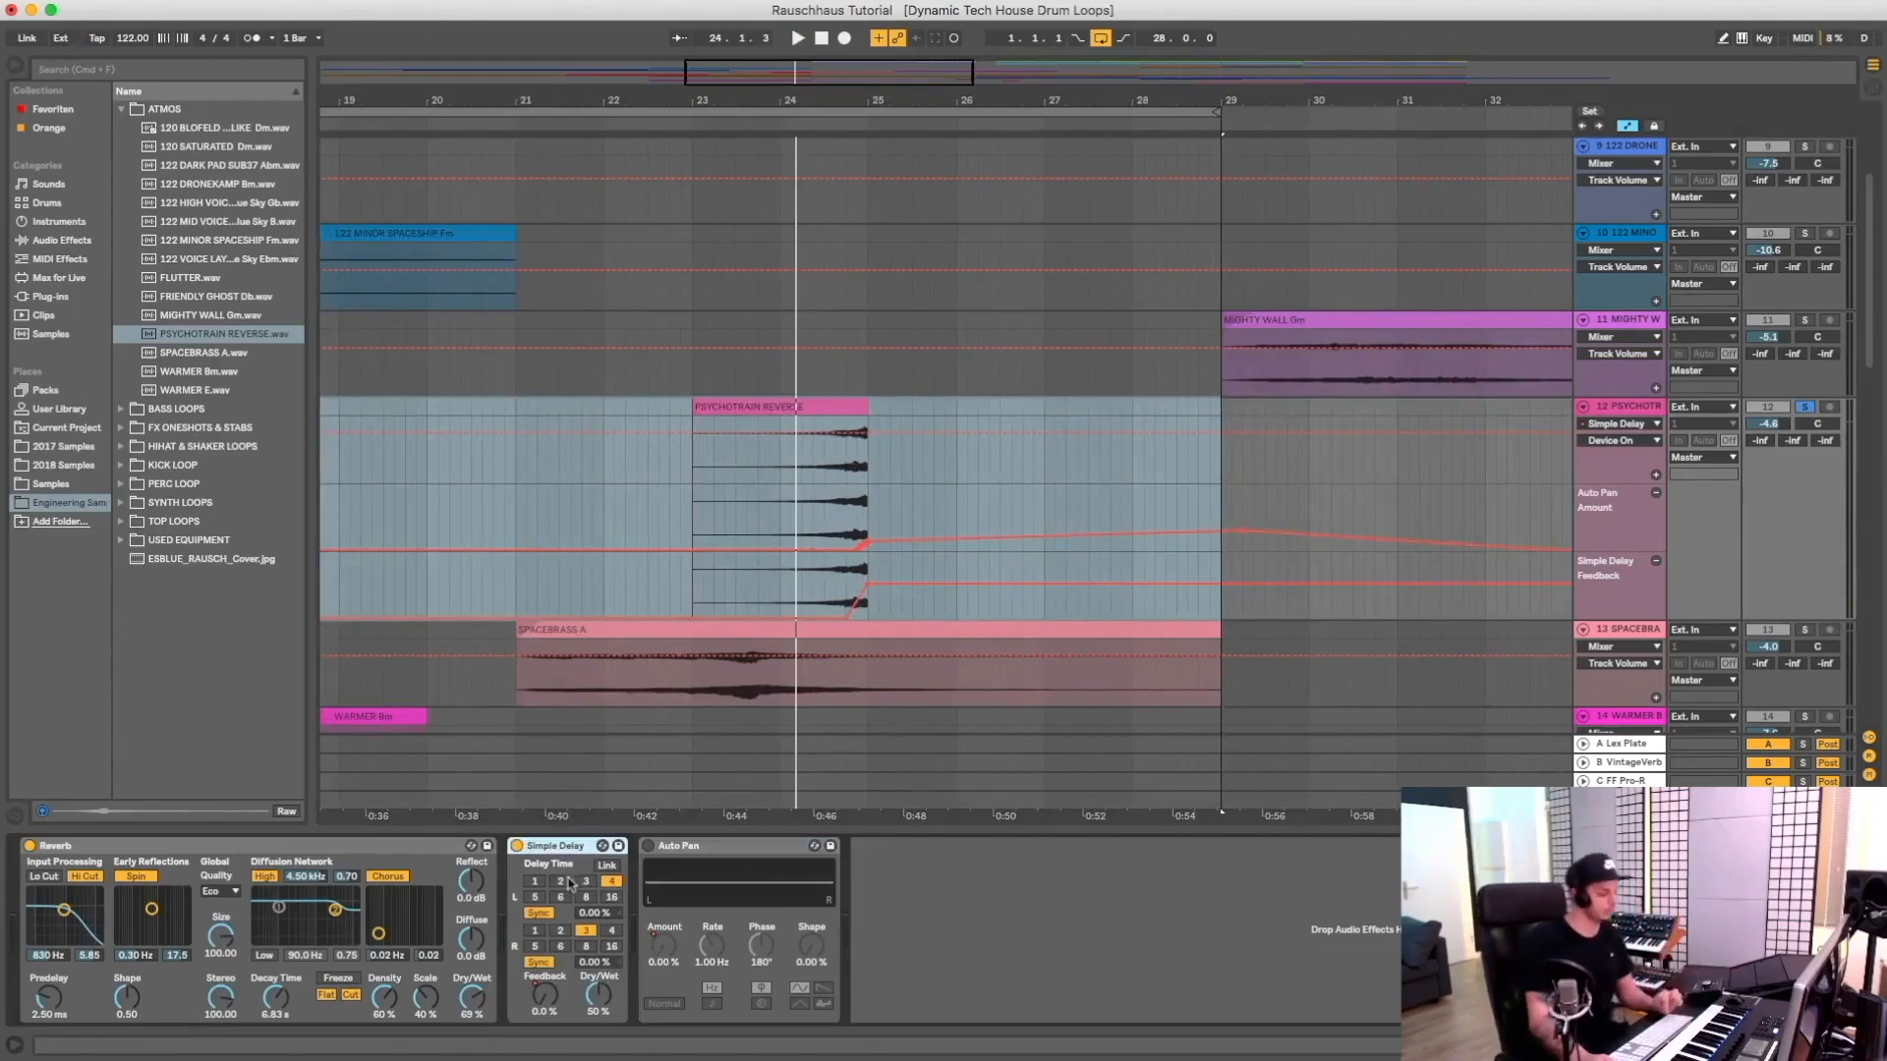
key("space")
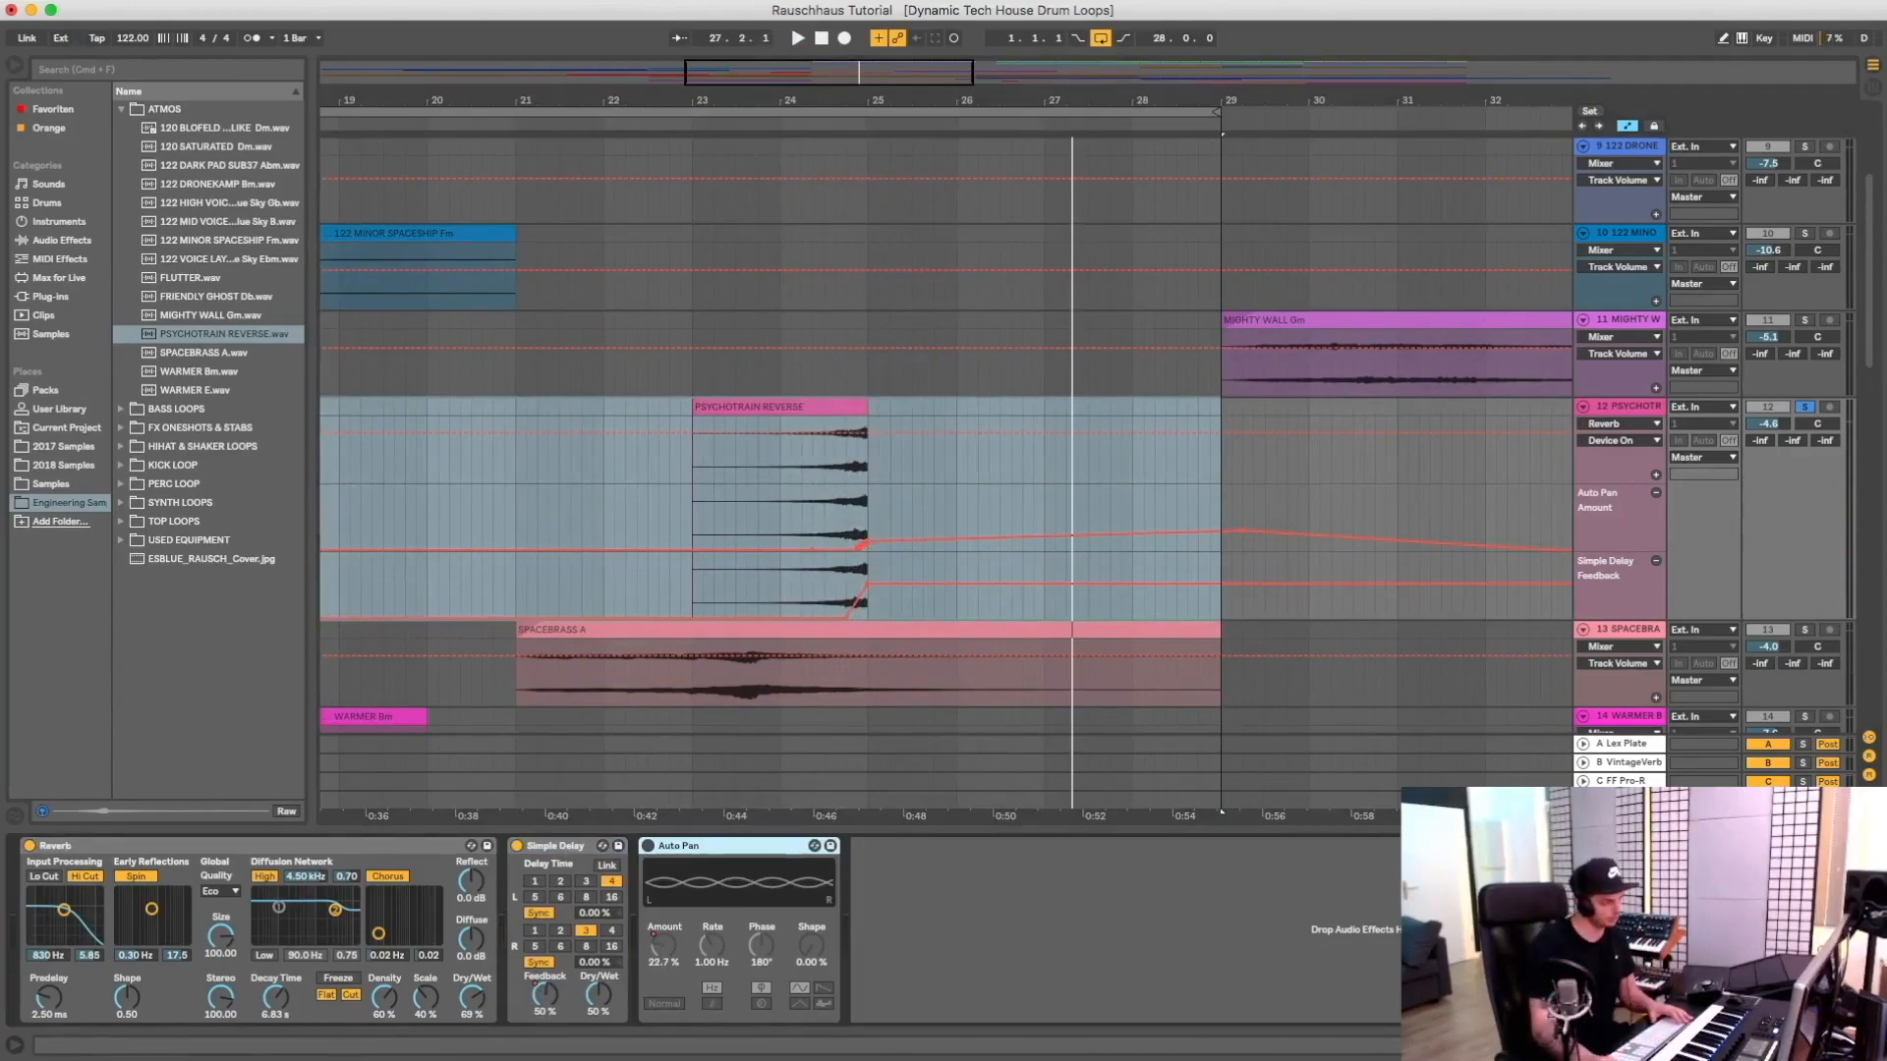
From bar 23, try the Simple Delay Feedback at 39 %, overriding its automation, and re-enable the automation
left_click_drag(825, 97, 981, 132)
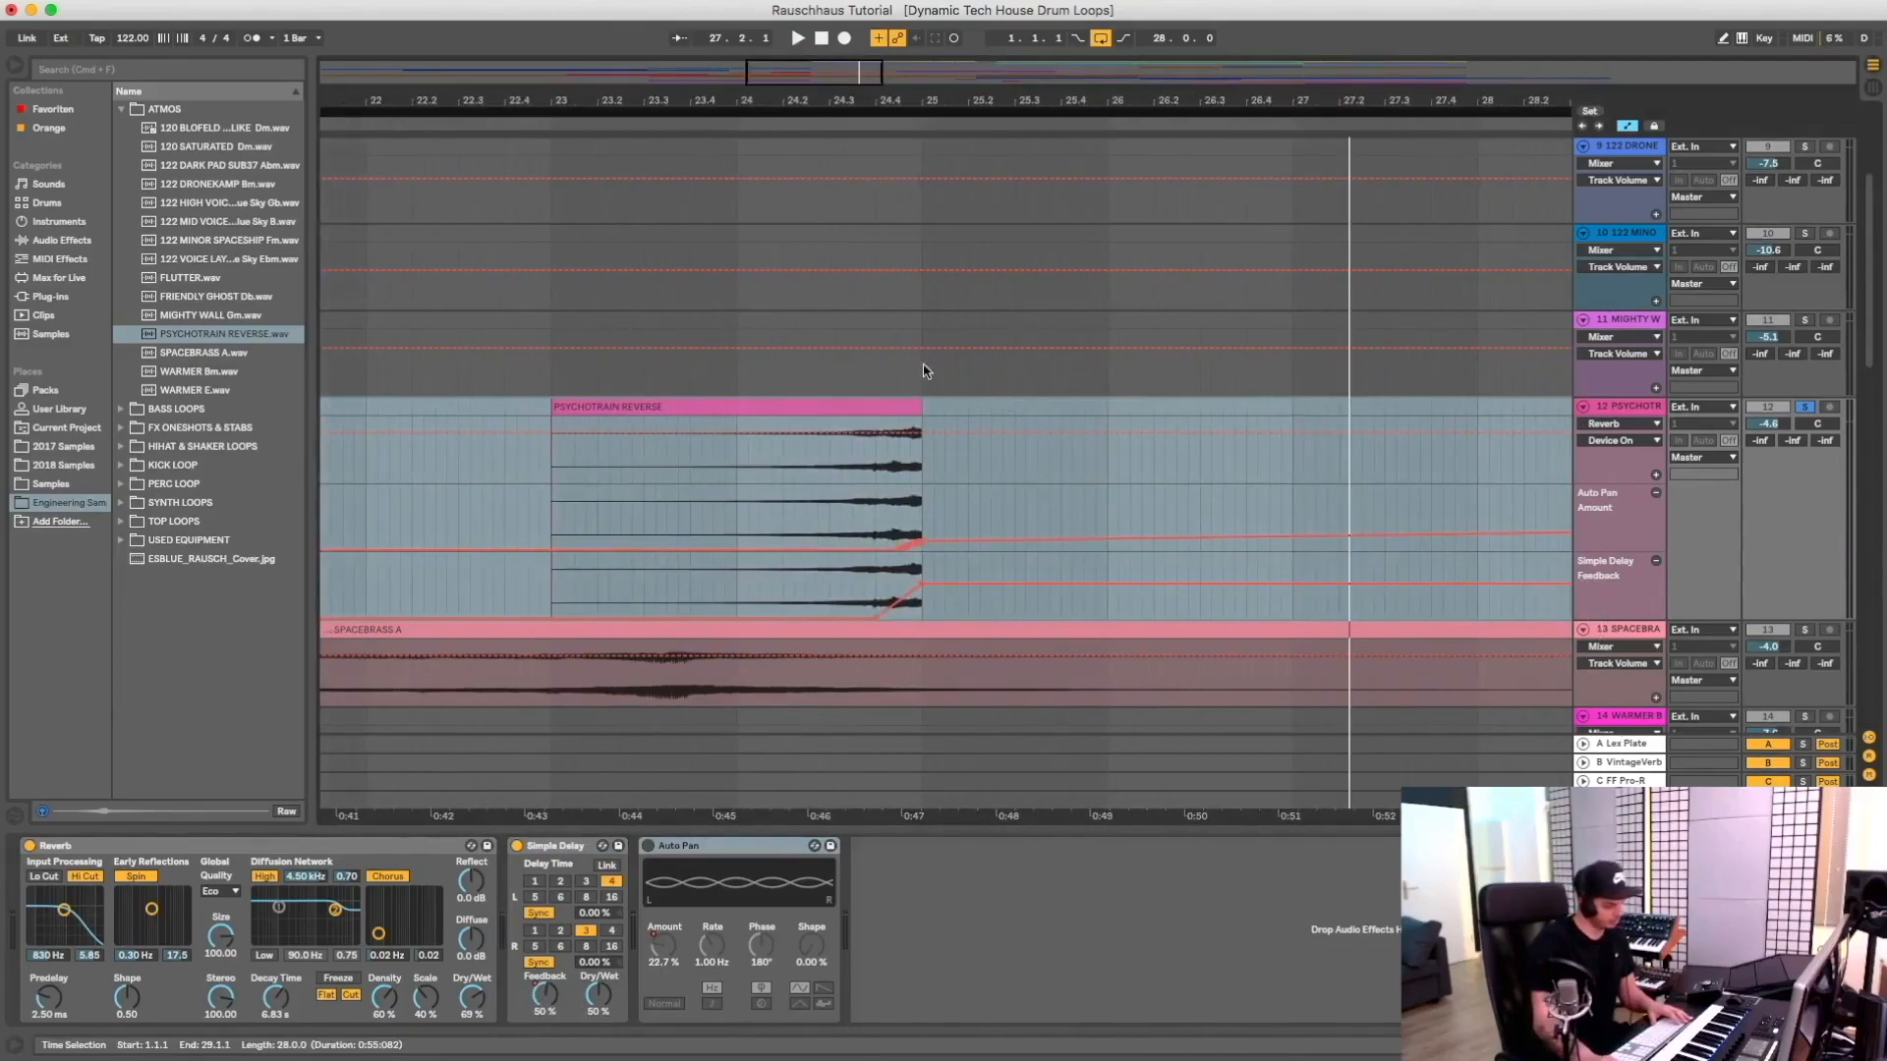
left_click(1829, 408)
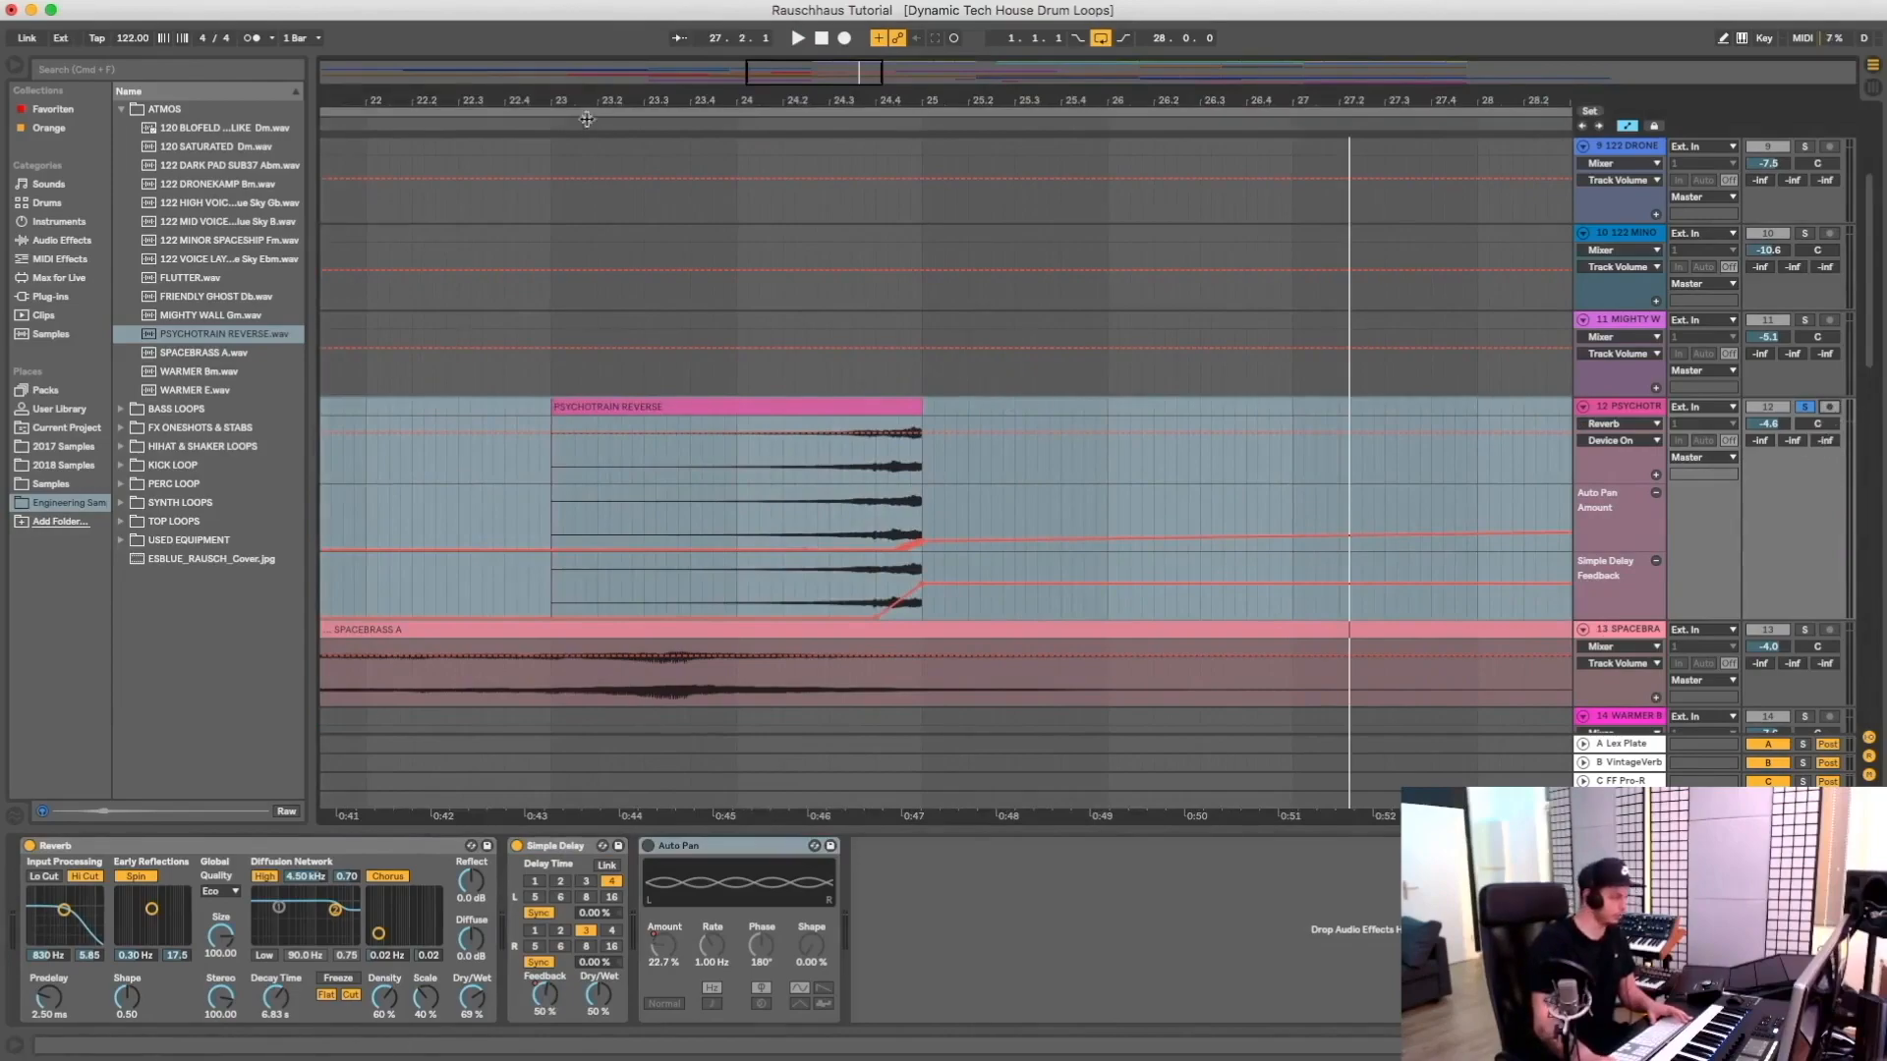
left_click(550, 128)
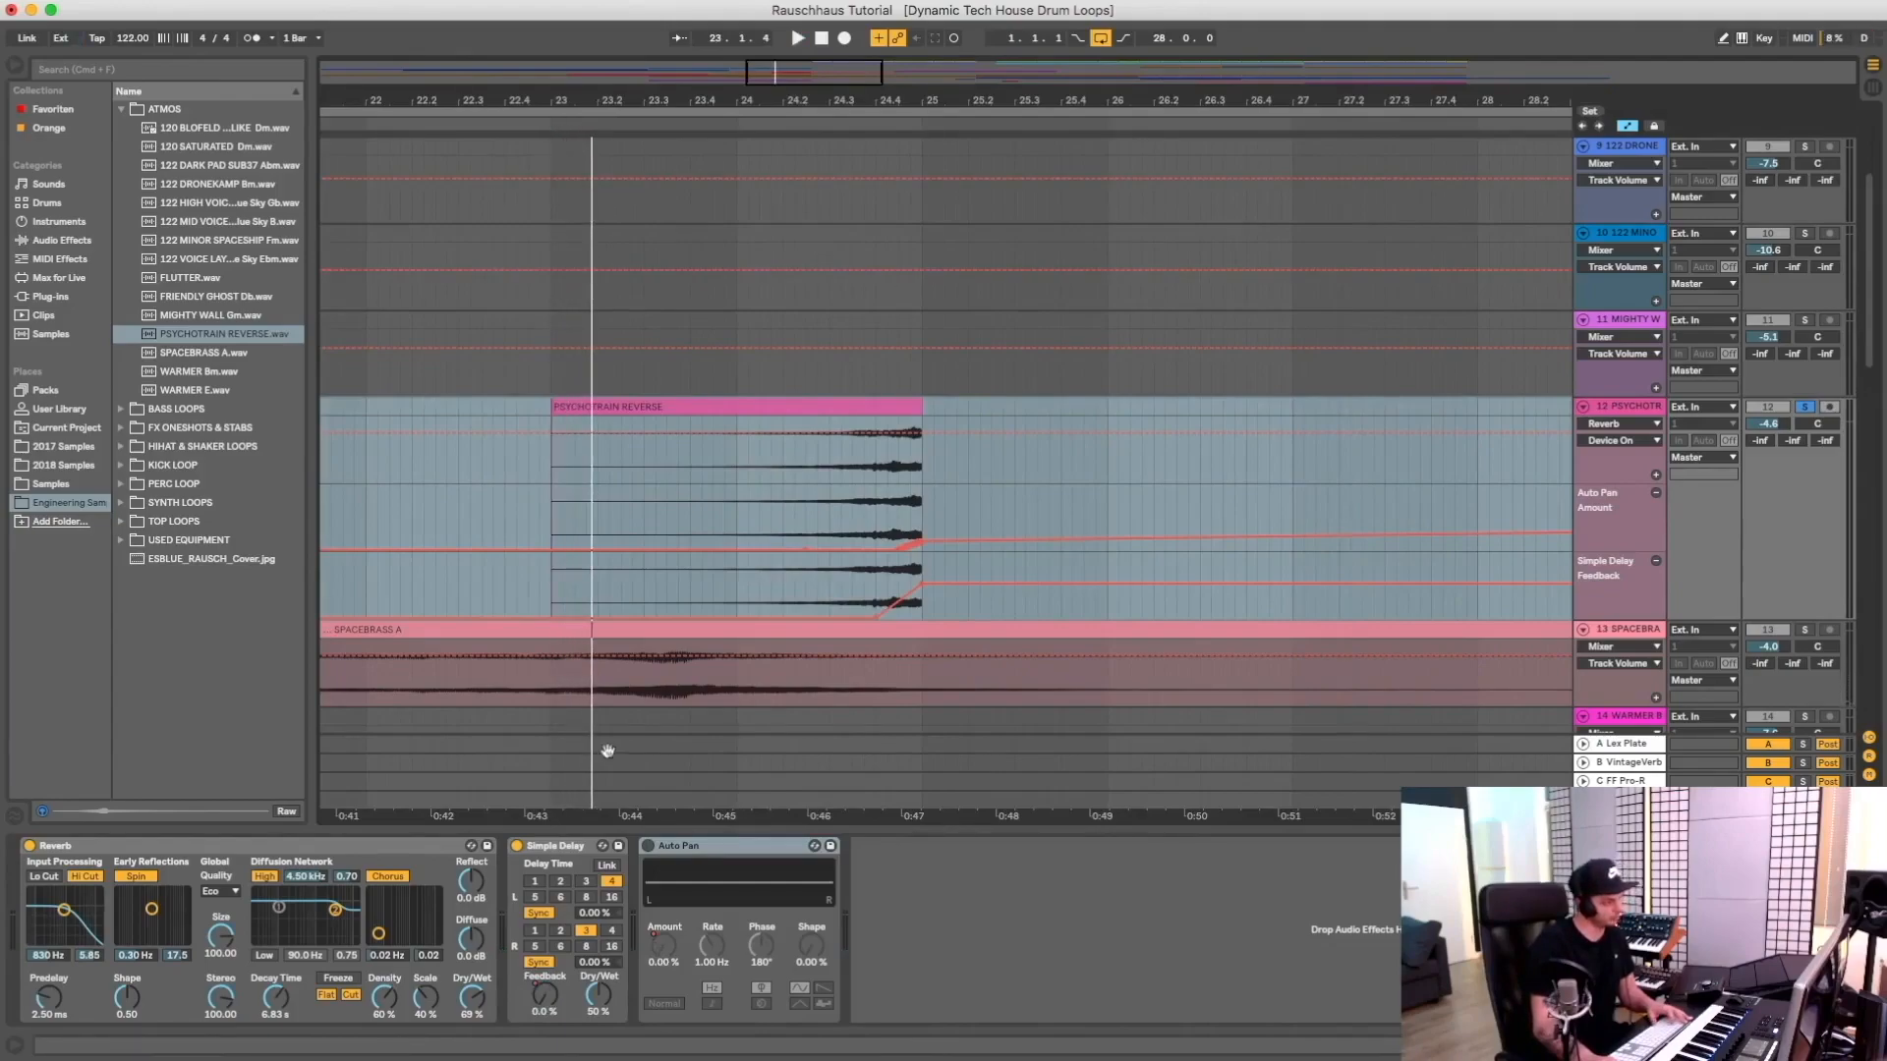
left_click_drag(550, 995, 550, 958)
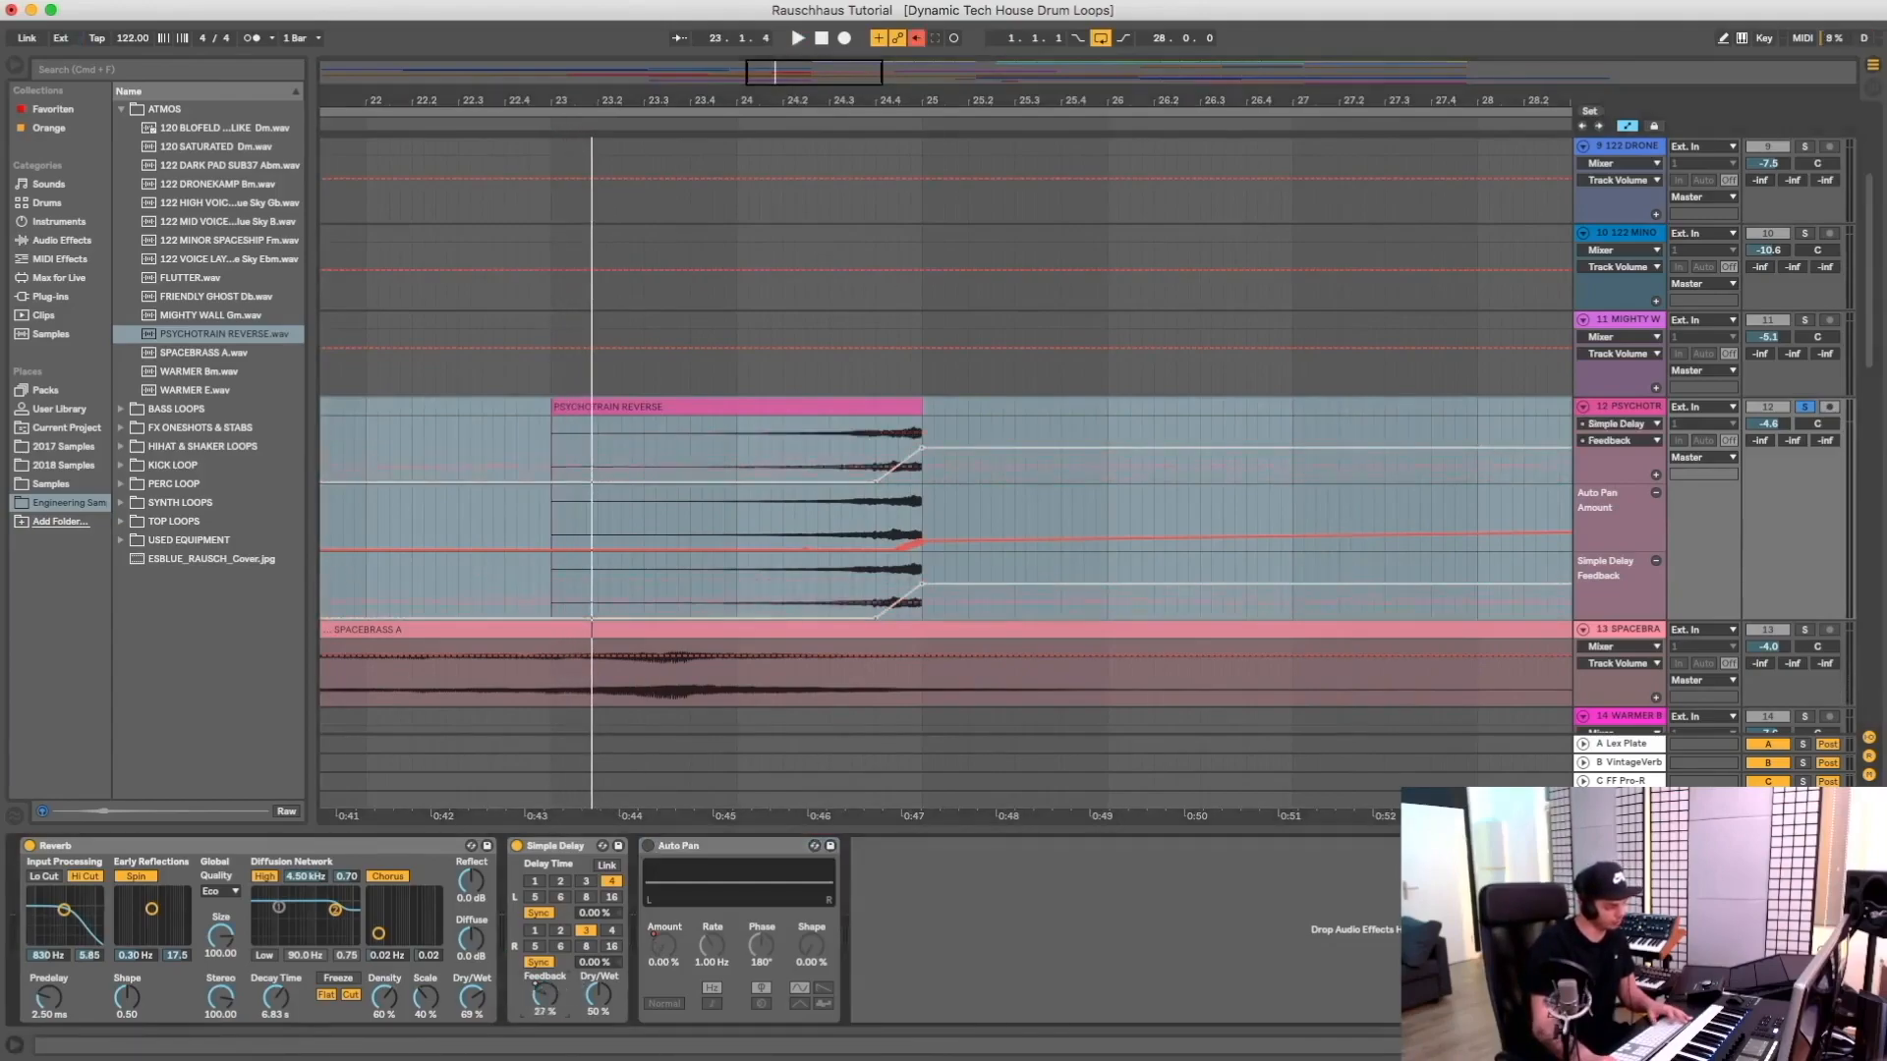
left_click_drag(546, 995, 546, 987)
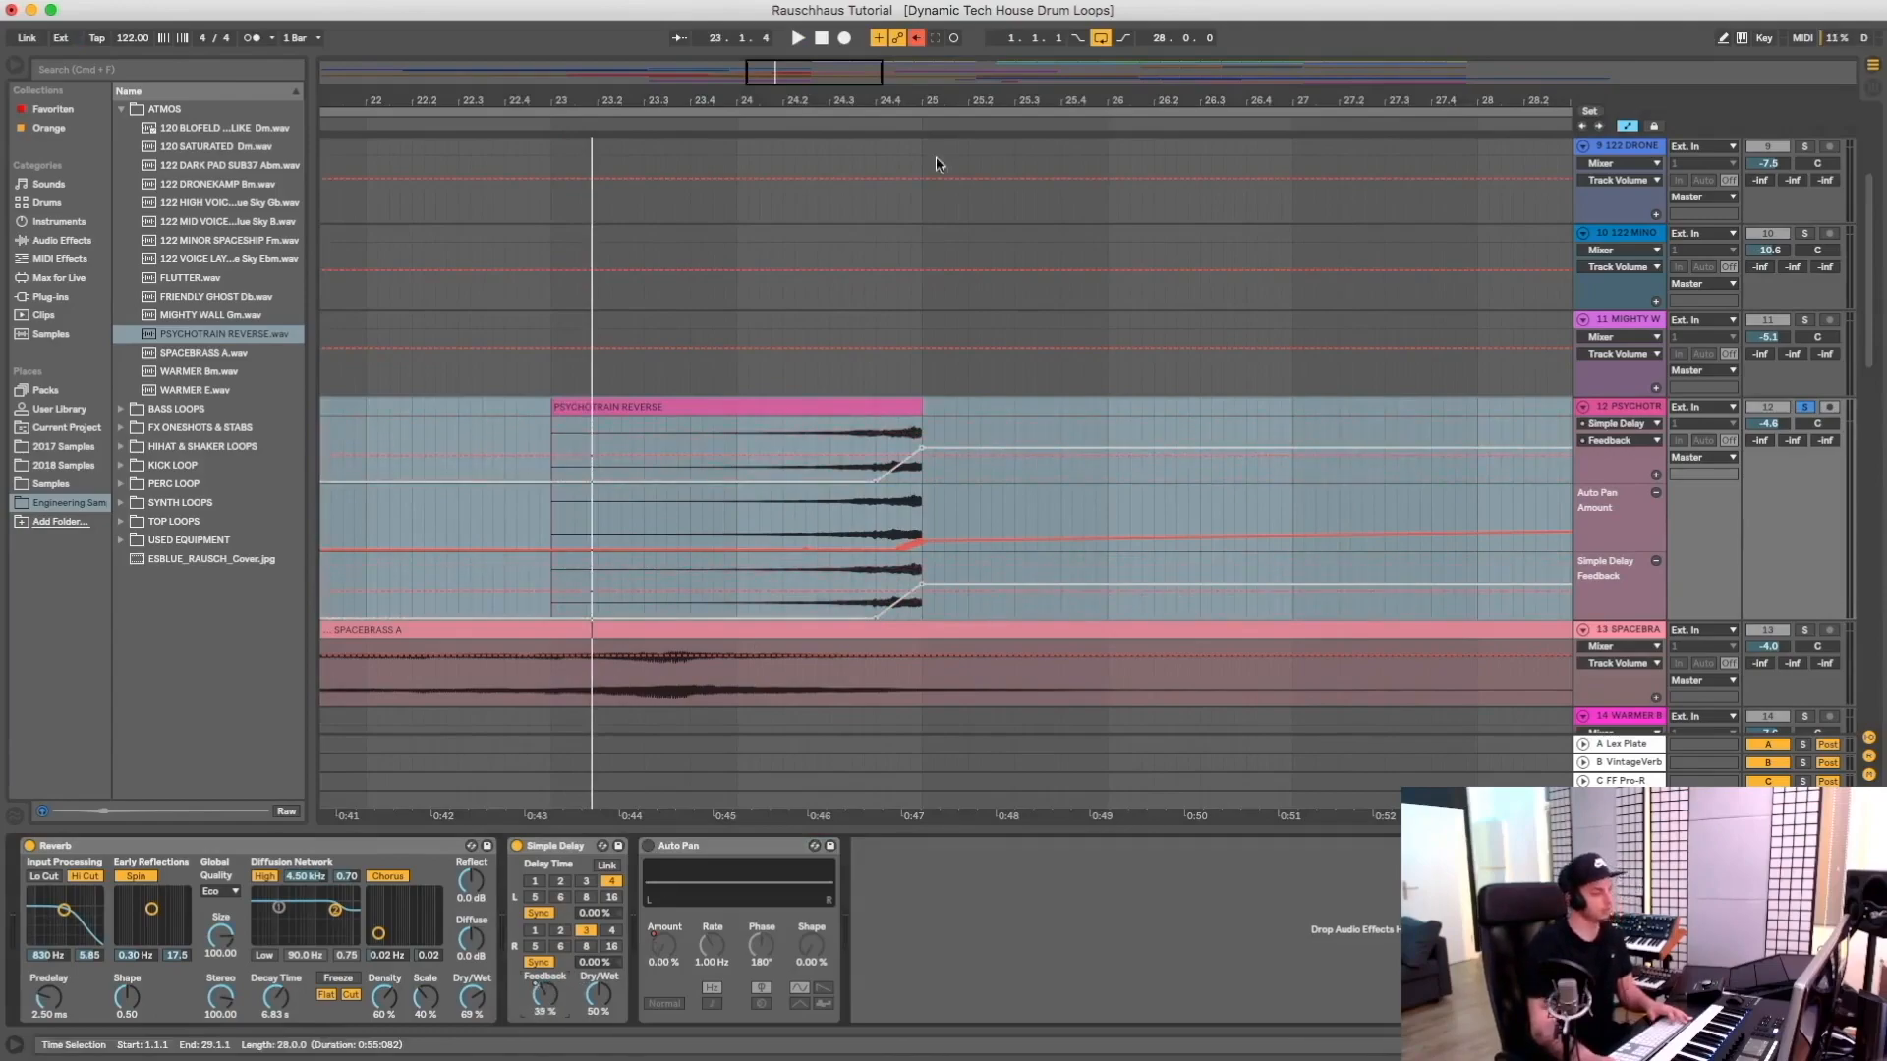
left_click(917, 39)
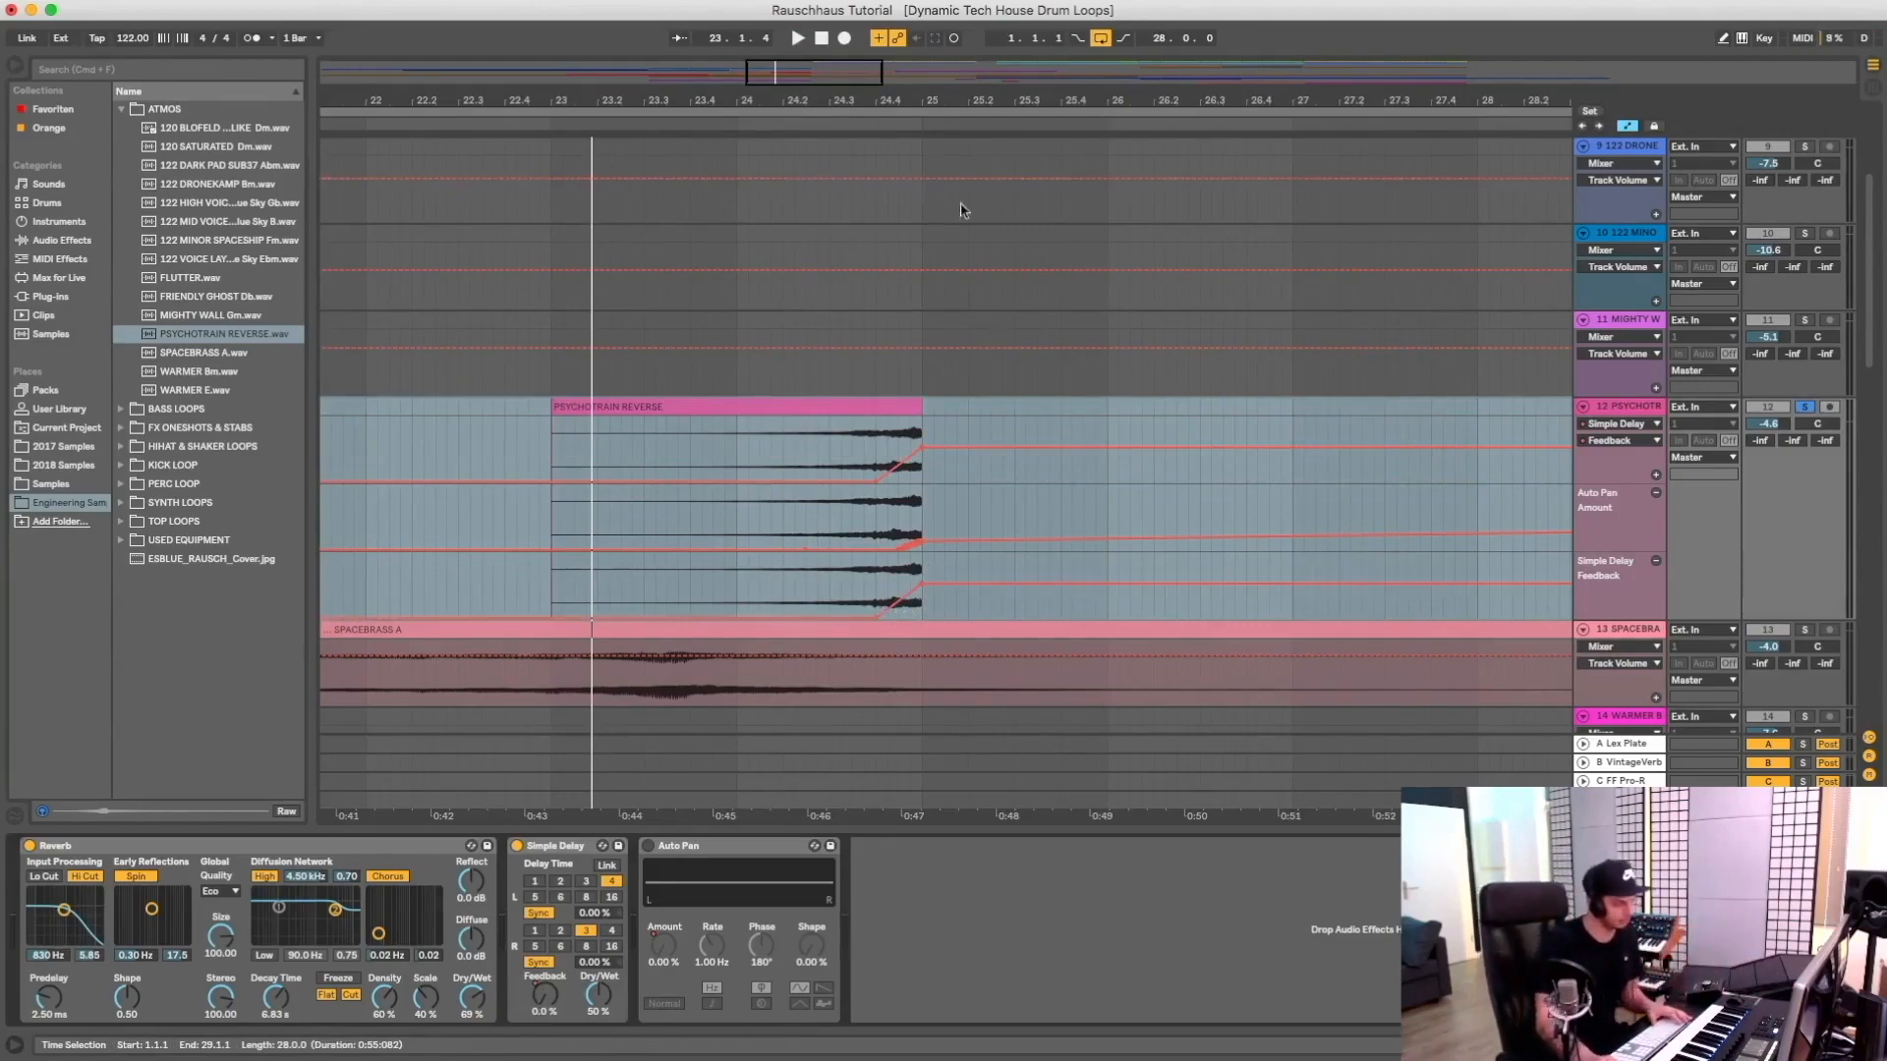
Play the effect tail and reshape the Simple Delay Feedback and Auto Pan Amount automation to fall gradually from bar 25 to about bar 28
left_click(796, 129)
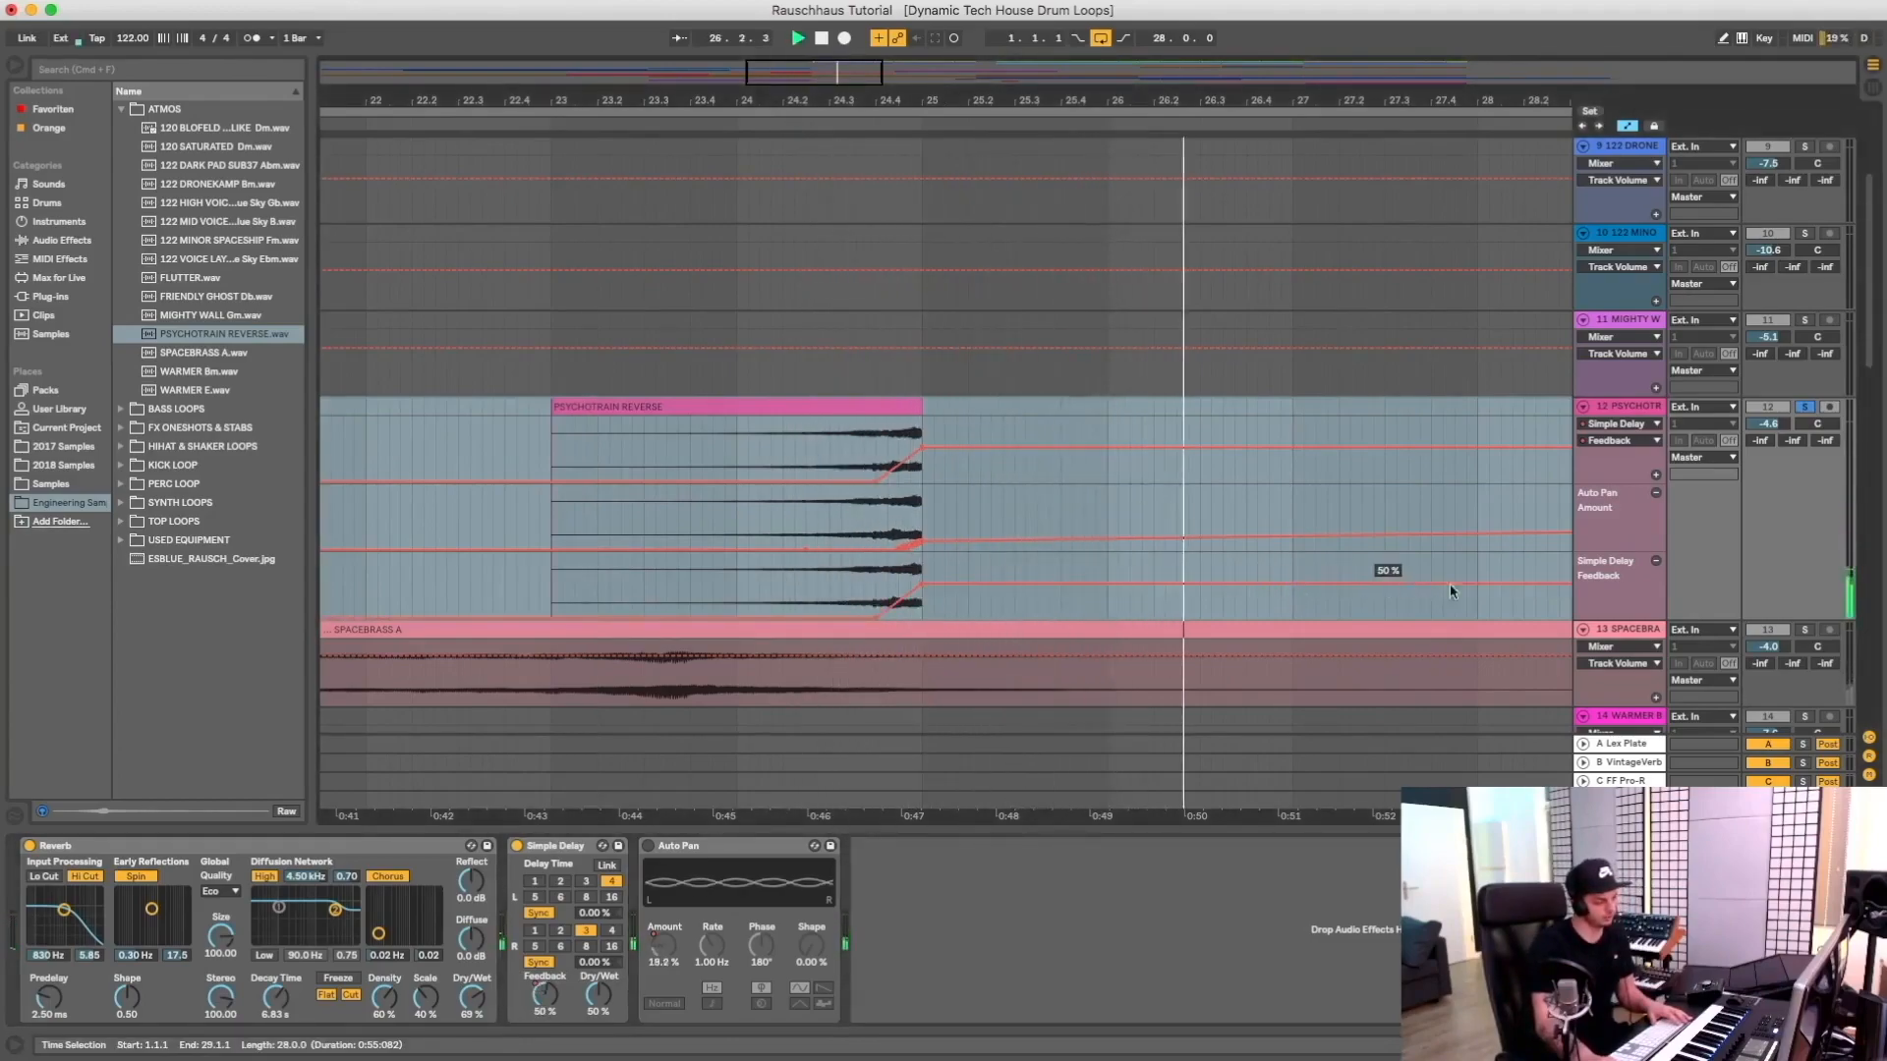
left_click_drag(1478, 587, 1477, 604)
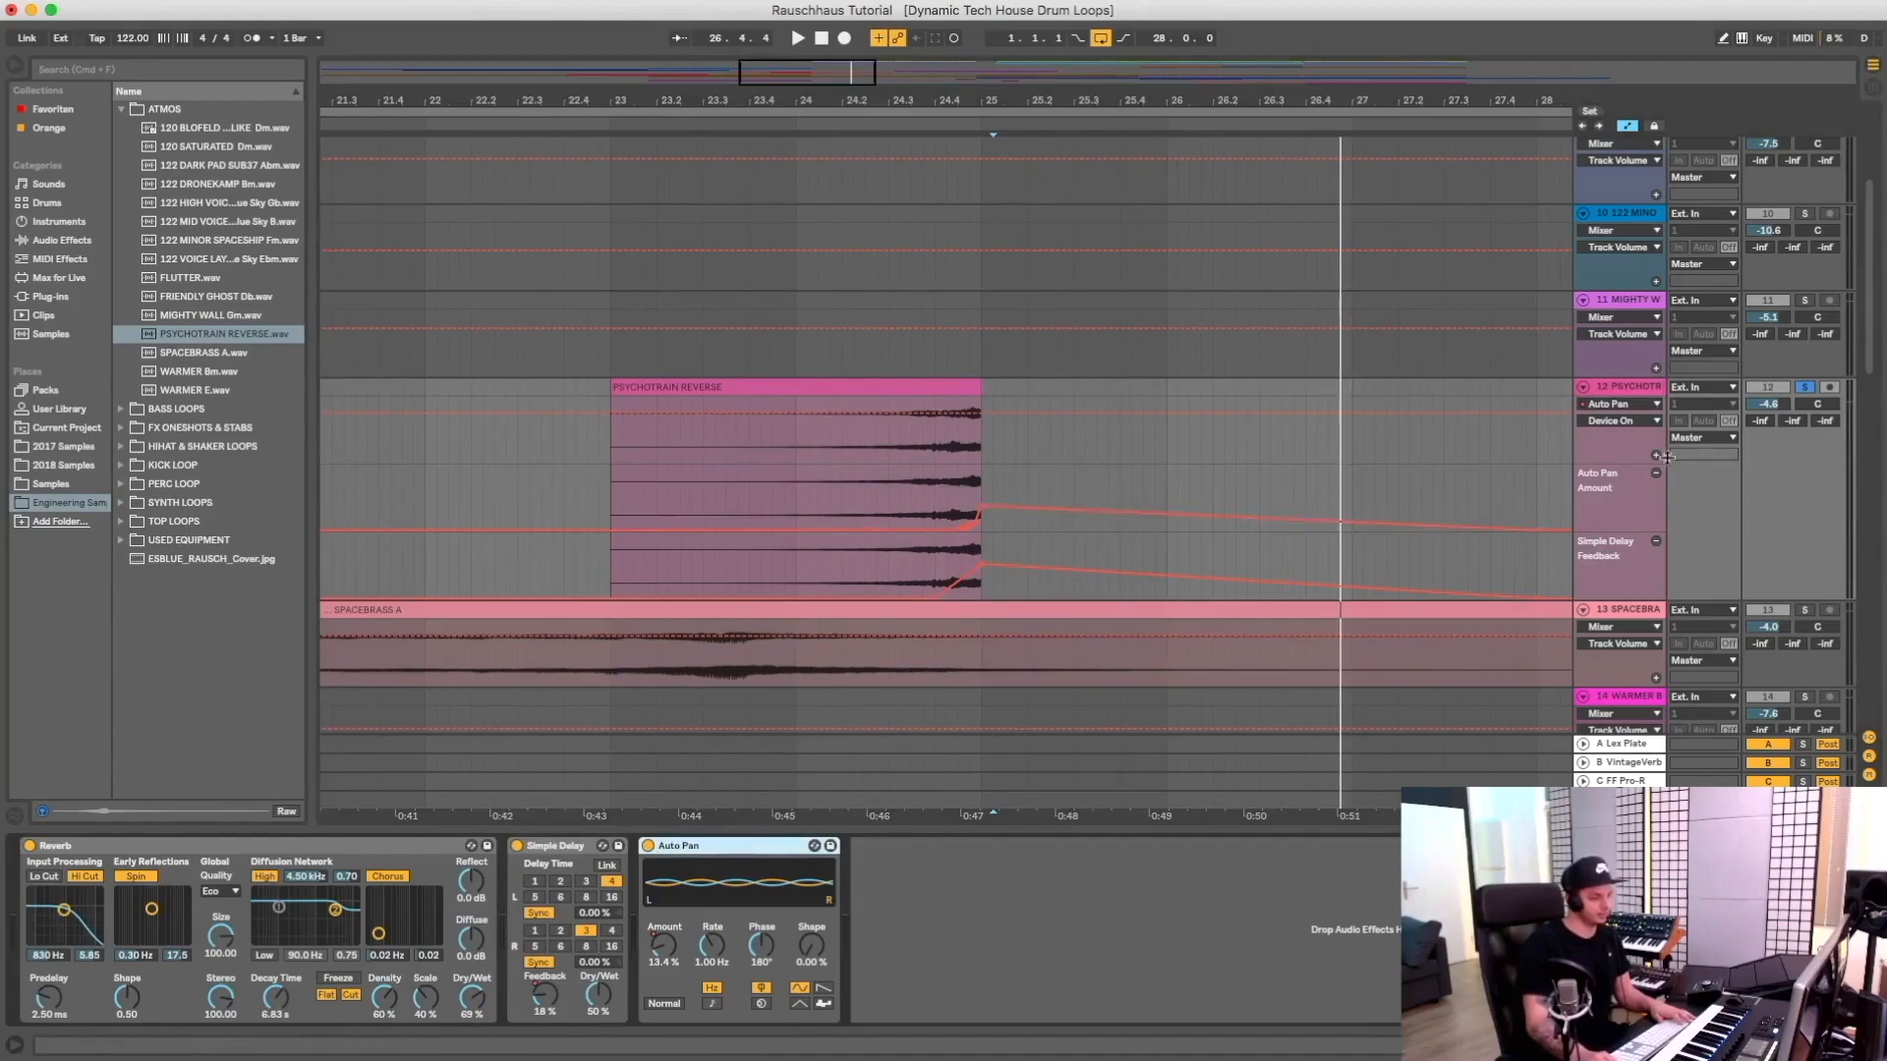
left_click_drag(871, 509, 1362, 519)
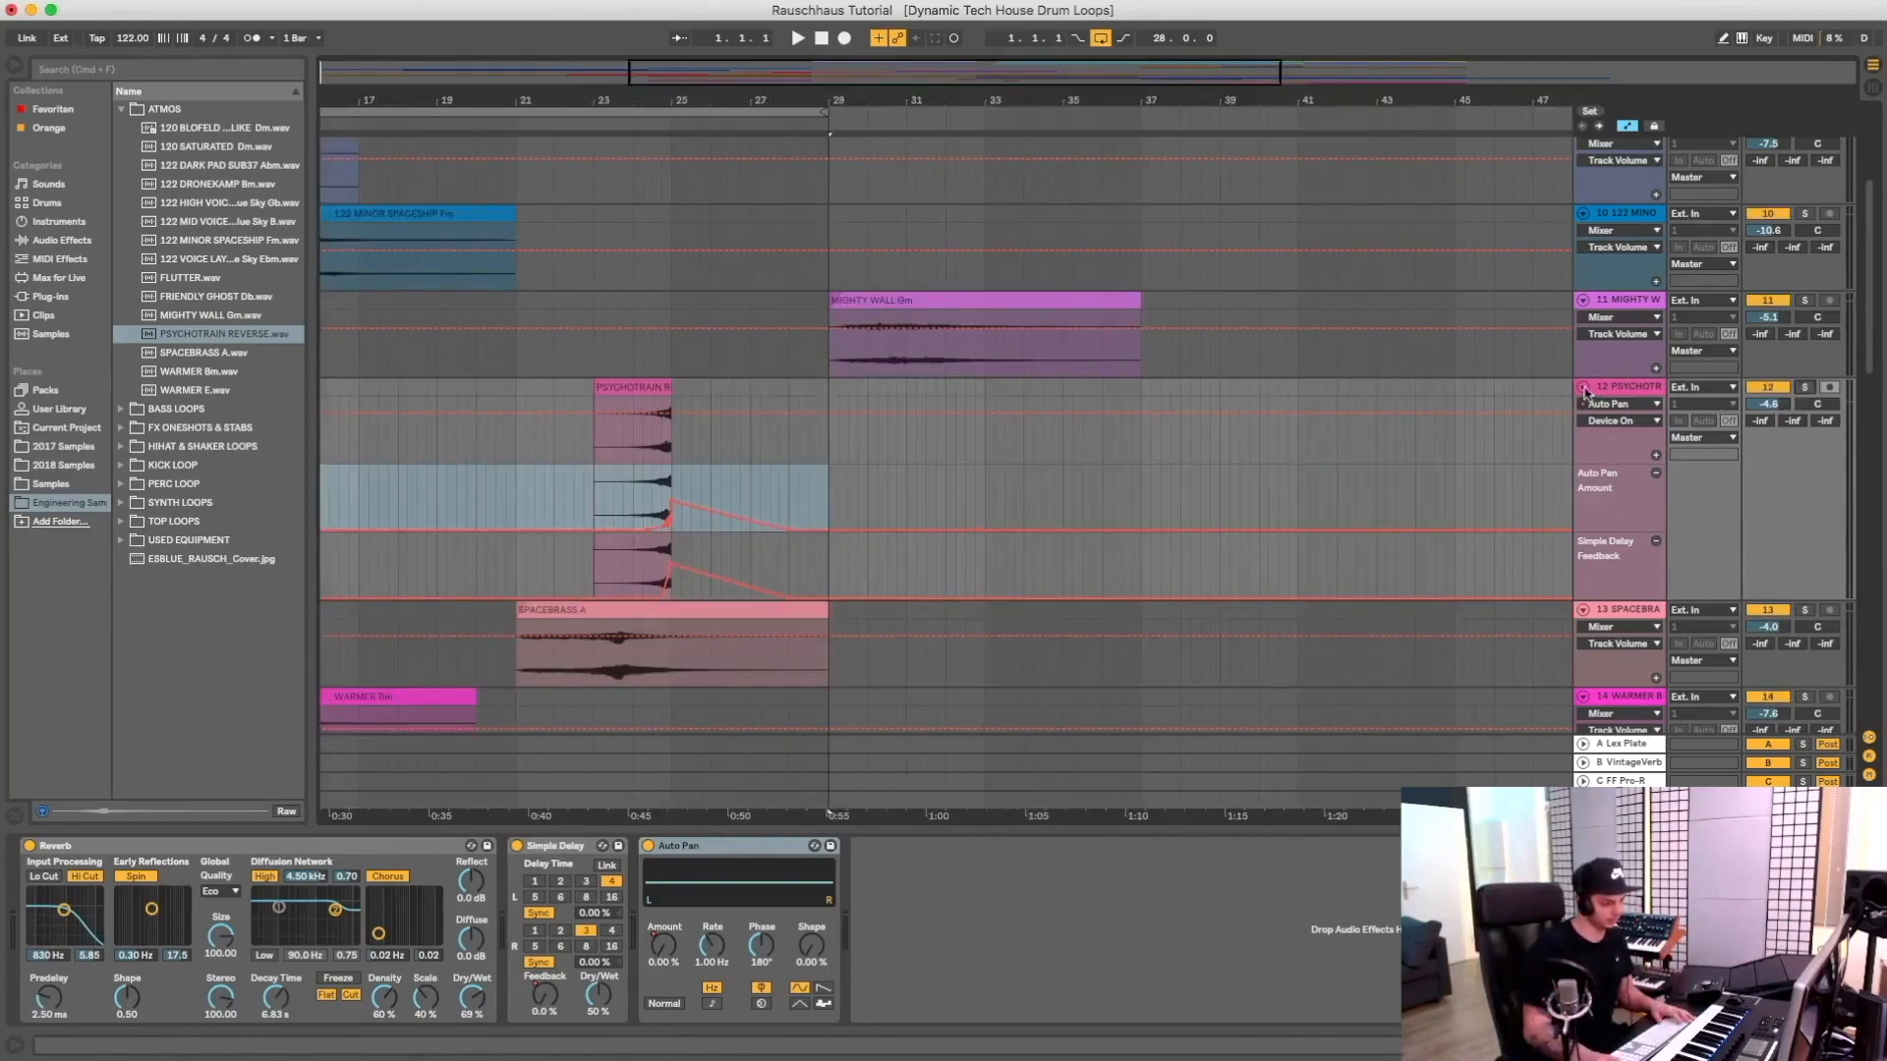
Hide the automation lanes, solo the SPACEBRASS track and select its SPACEBRASS A clip starting at bar 21
left_click(1583, 388)
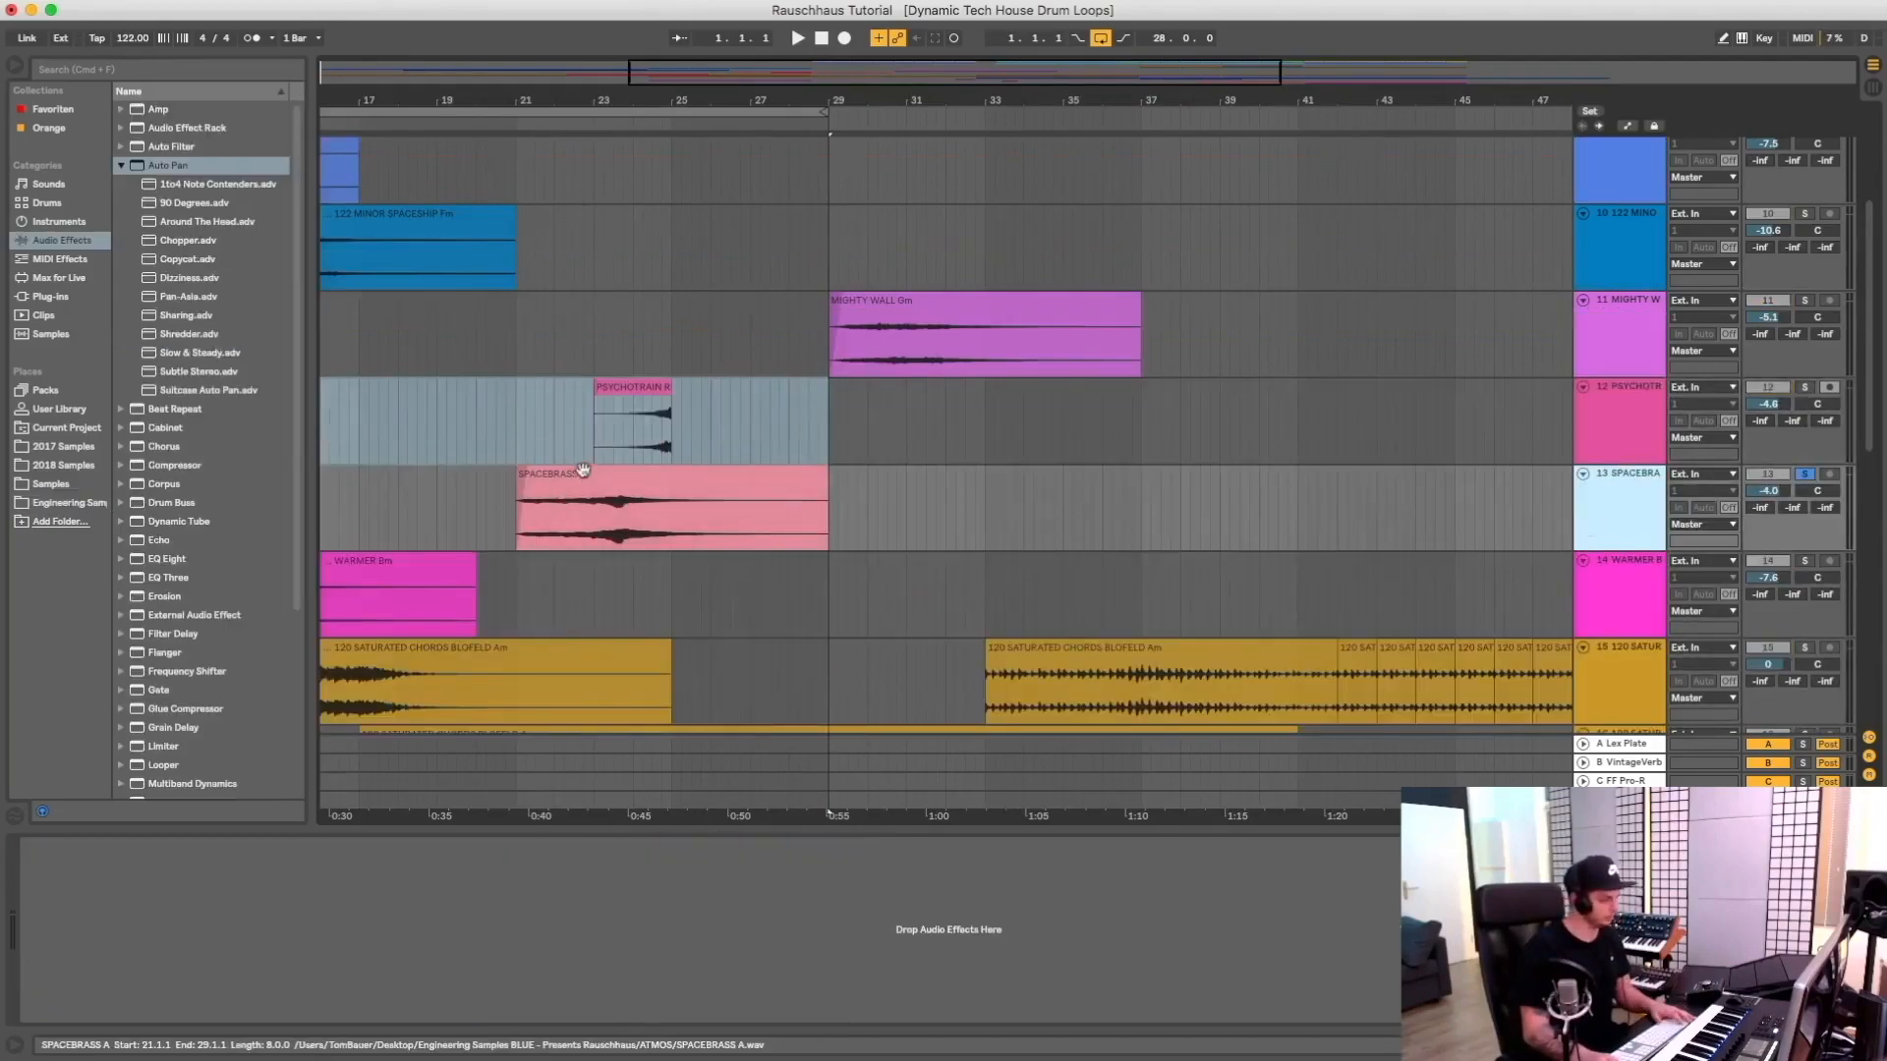
left_click(617, 519)
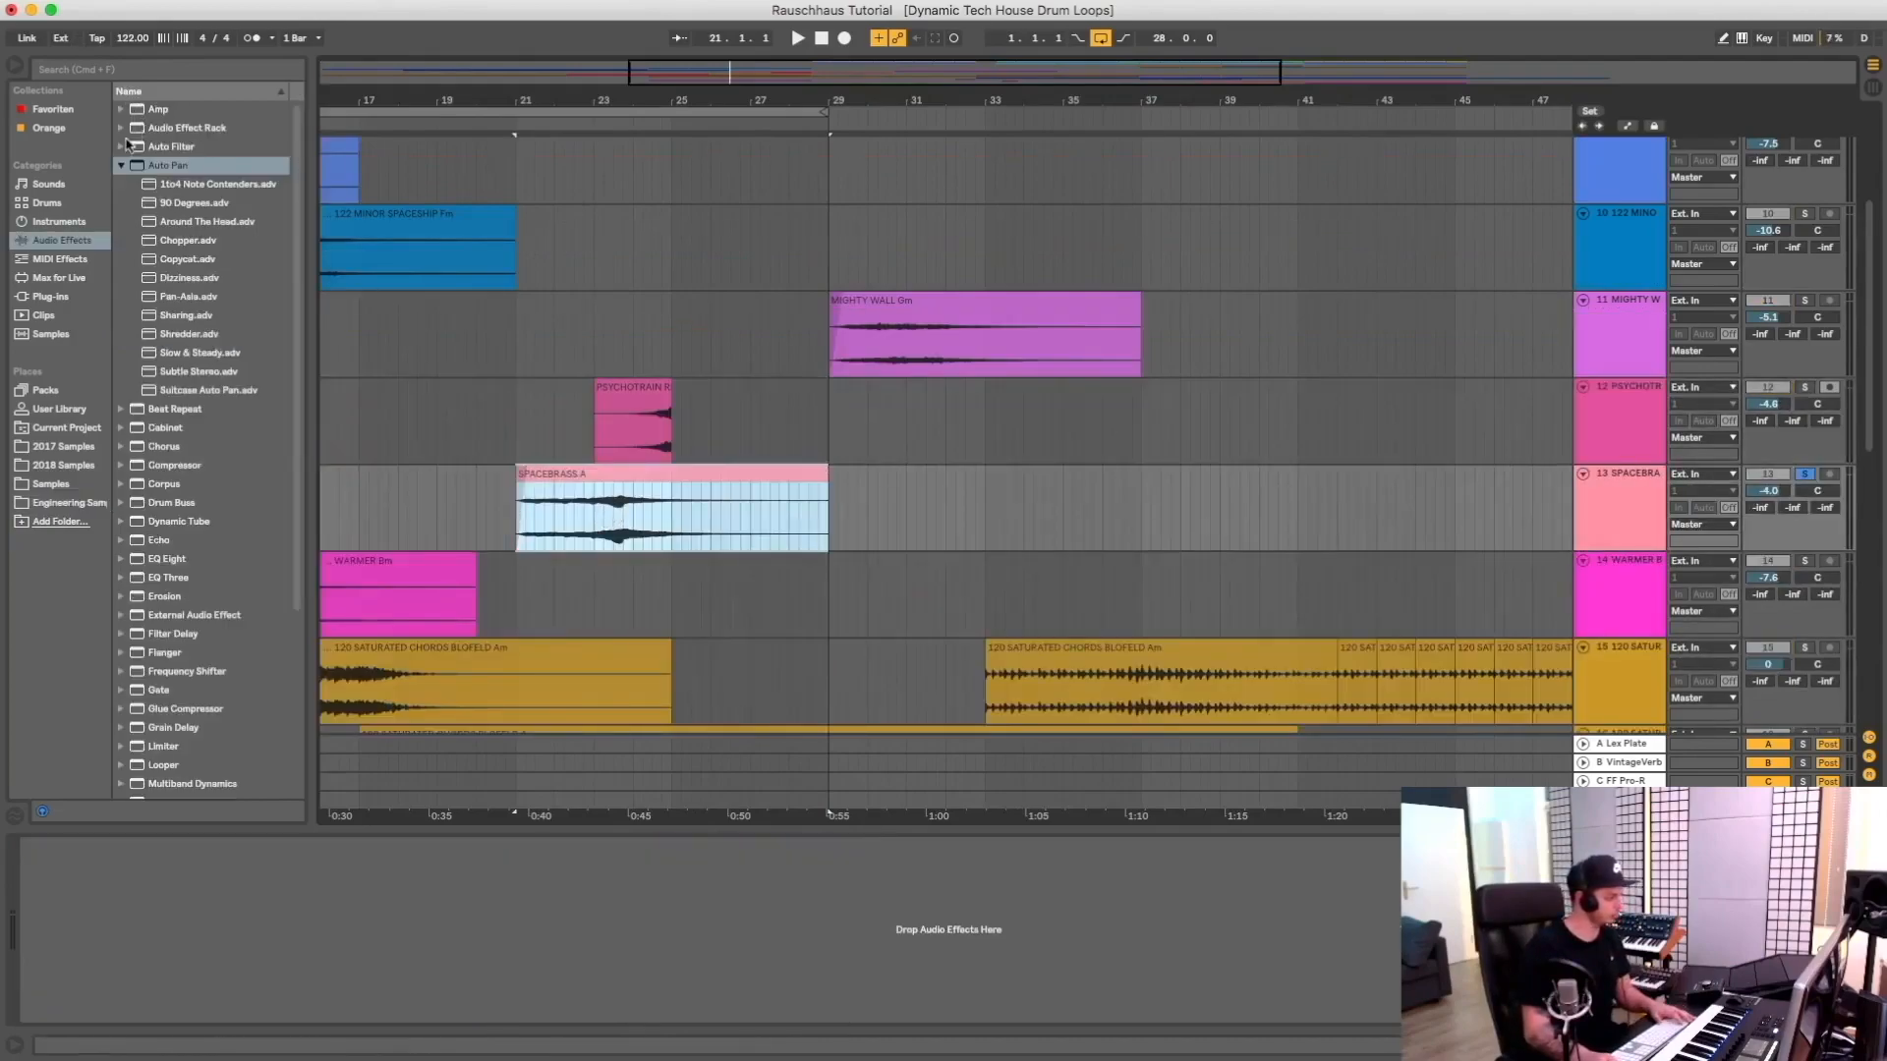
Expand the ATMOS folder of the Engineering Samples place and open the SPACEBRASS A clip's sample settings
left_click(49, 297)
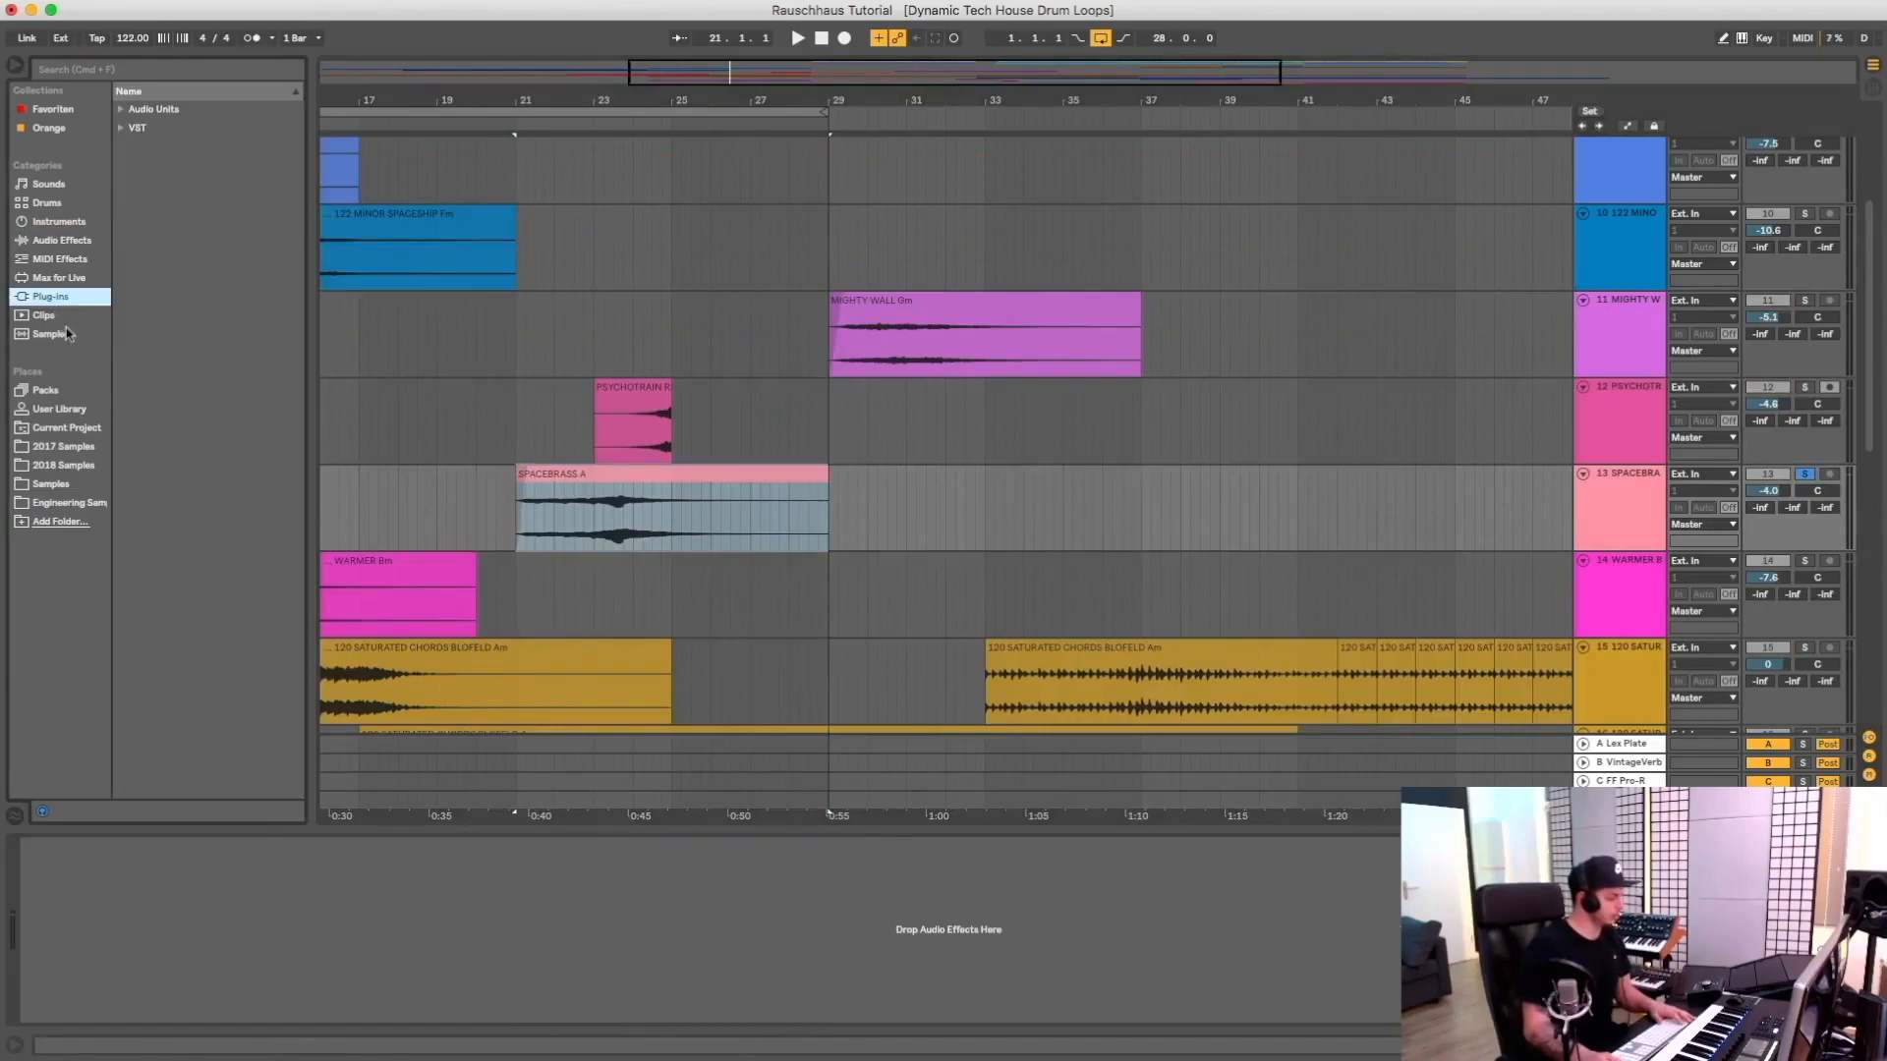
left_click(59, 484)
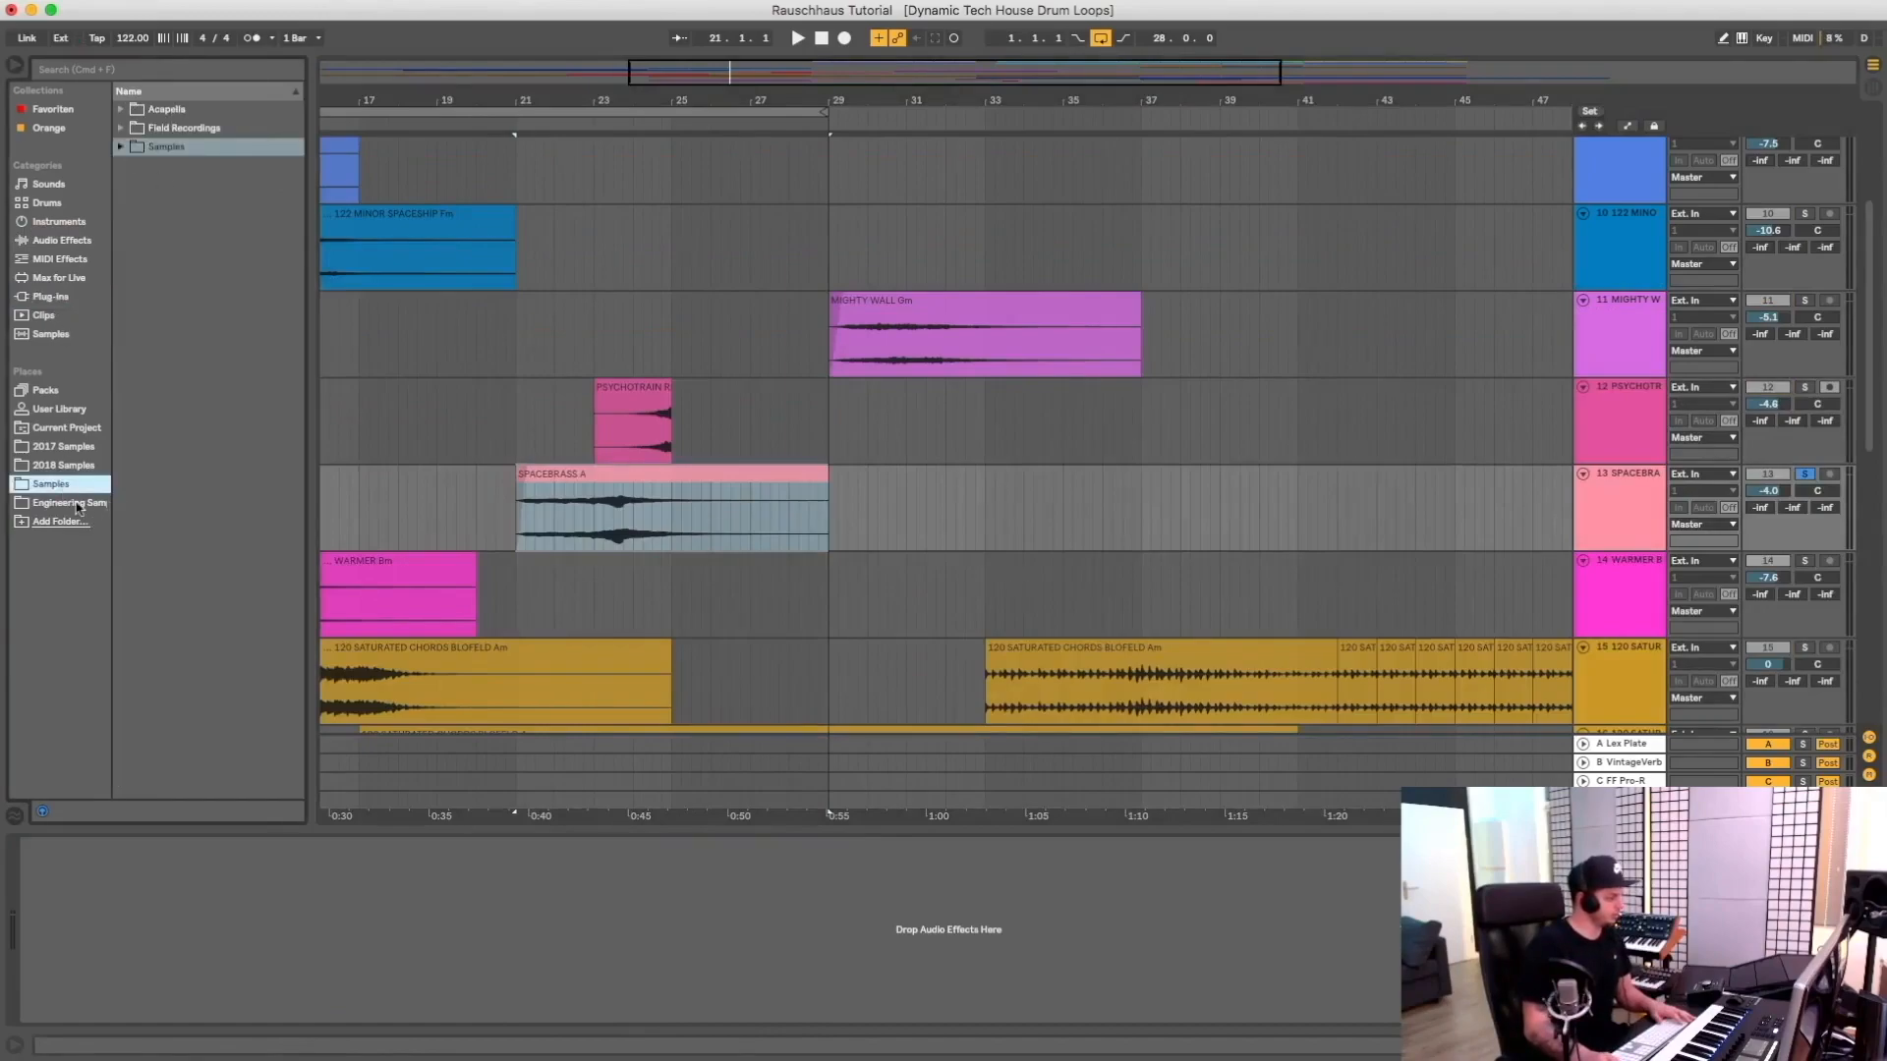
left_click(70, 503)
left_click(165, 109)
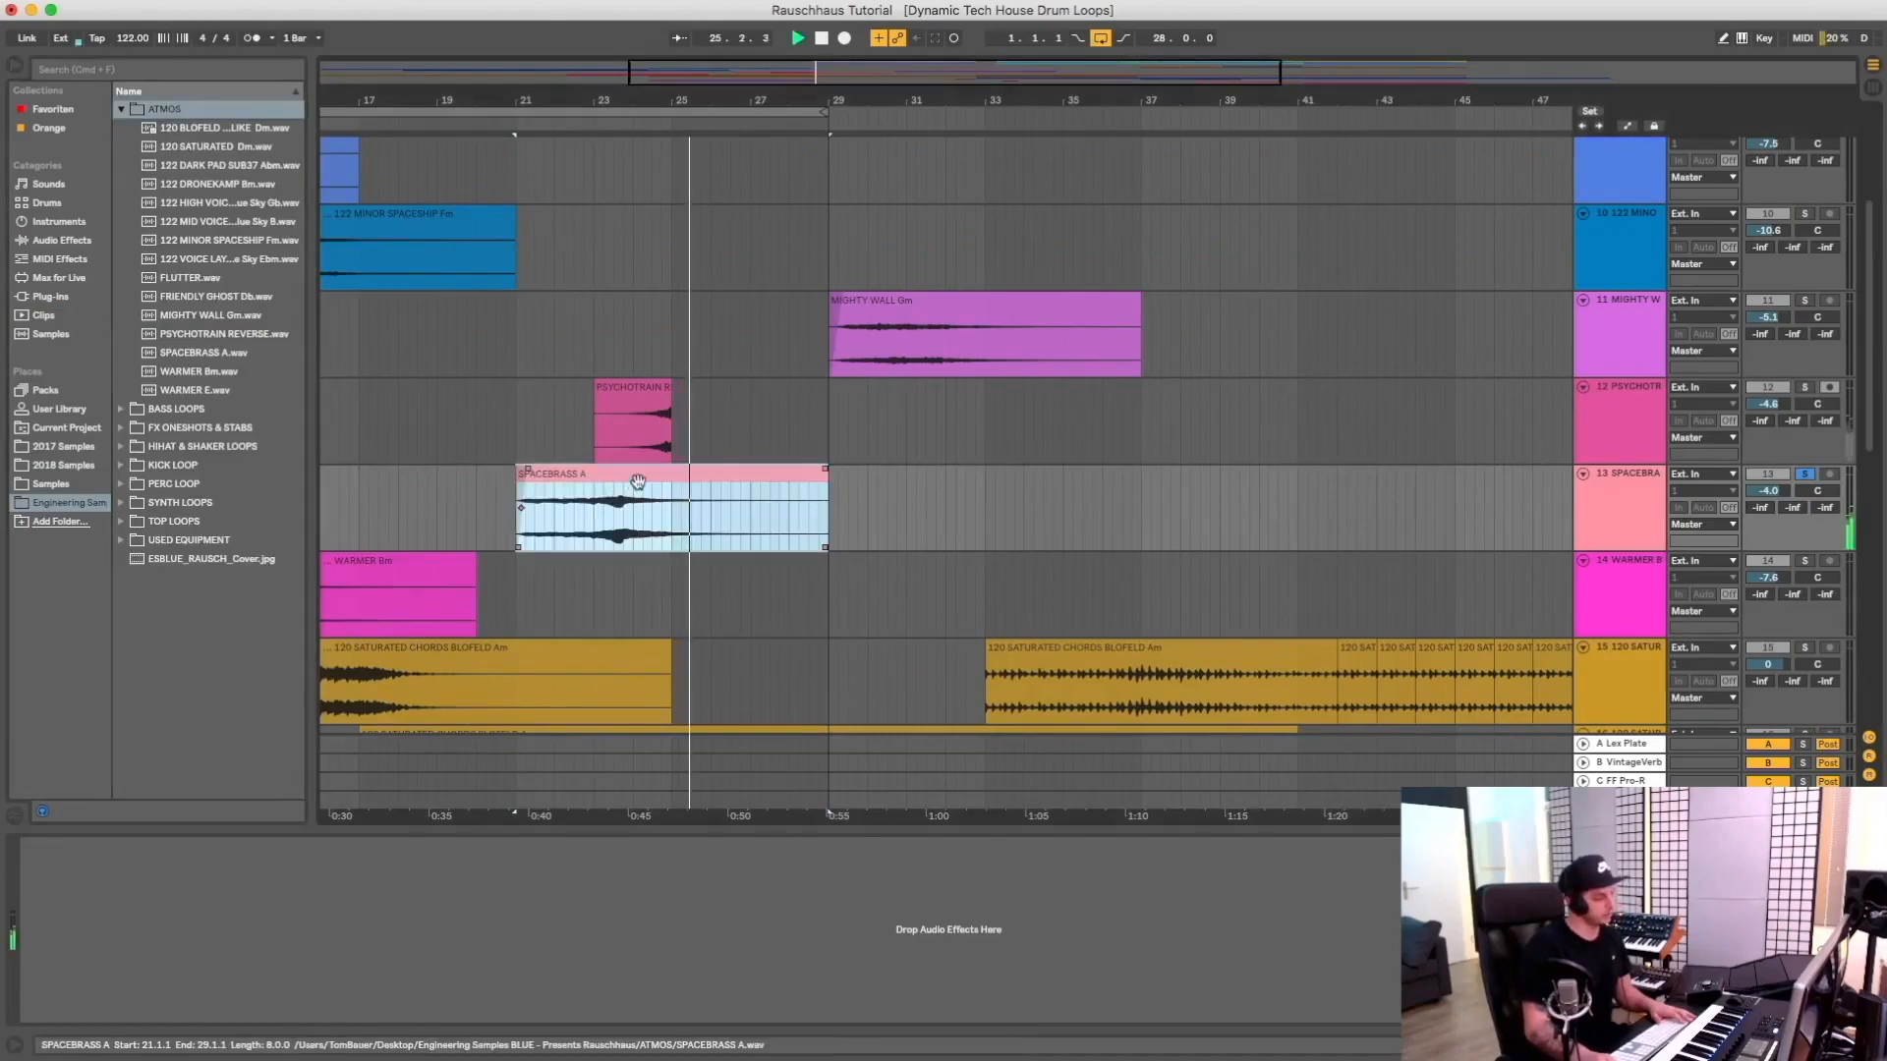
key("space")
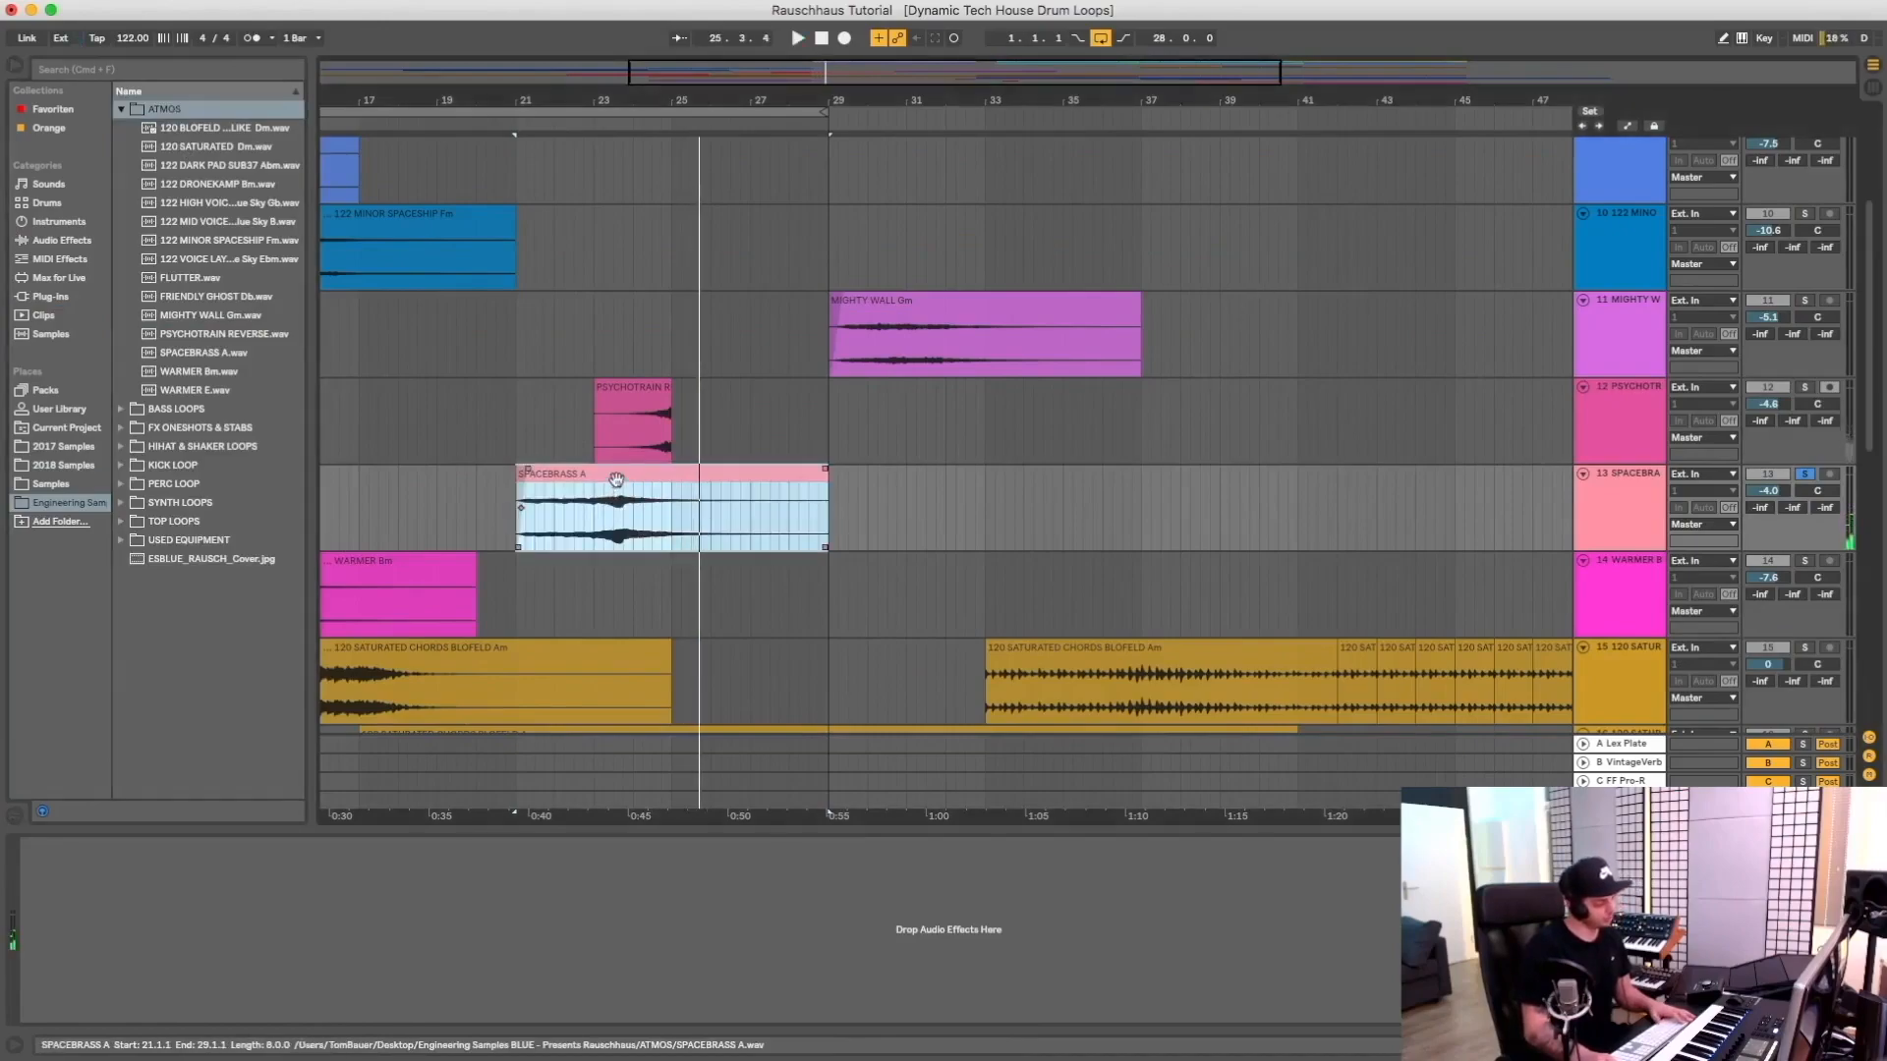
double_click(620, 480)
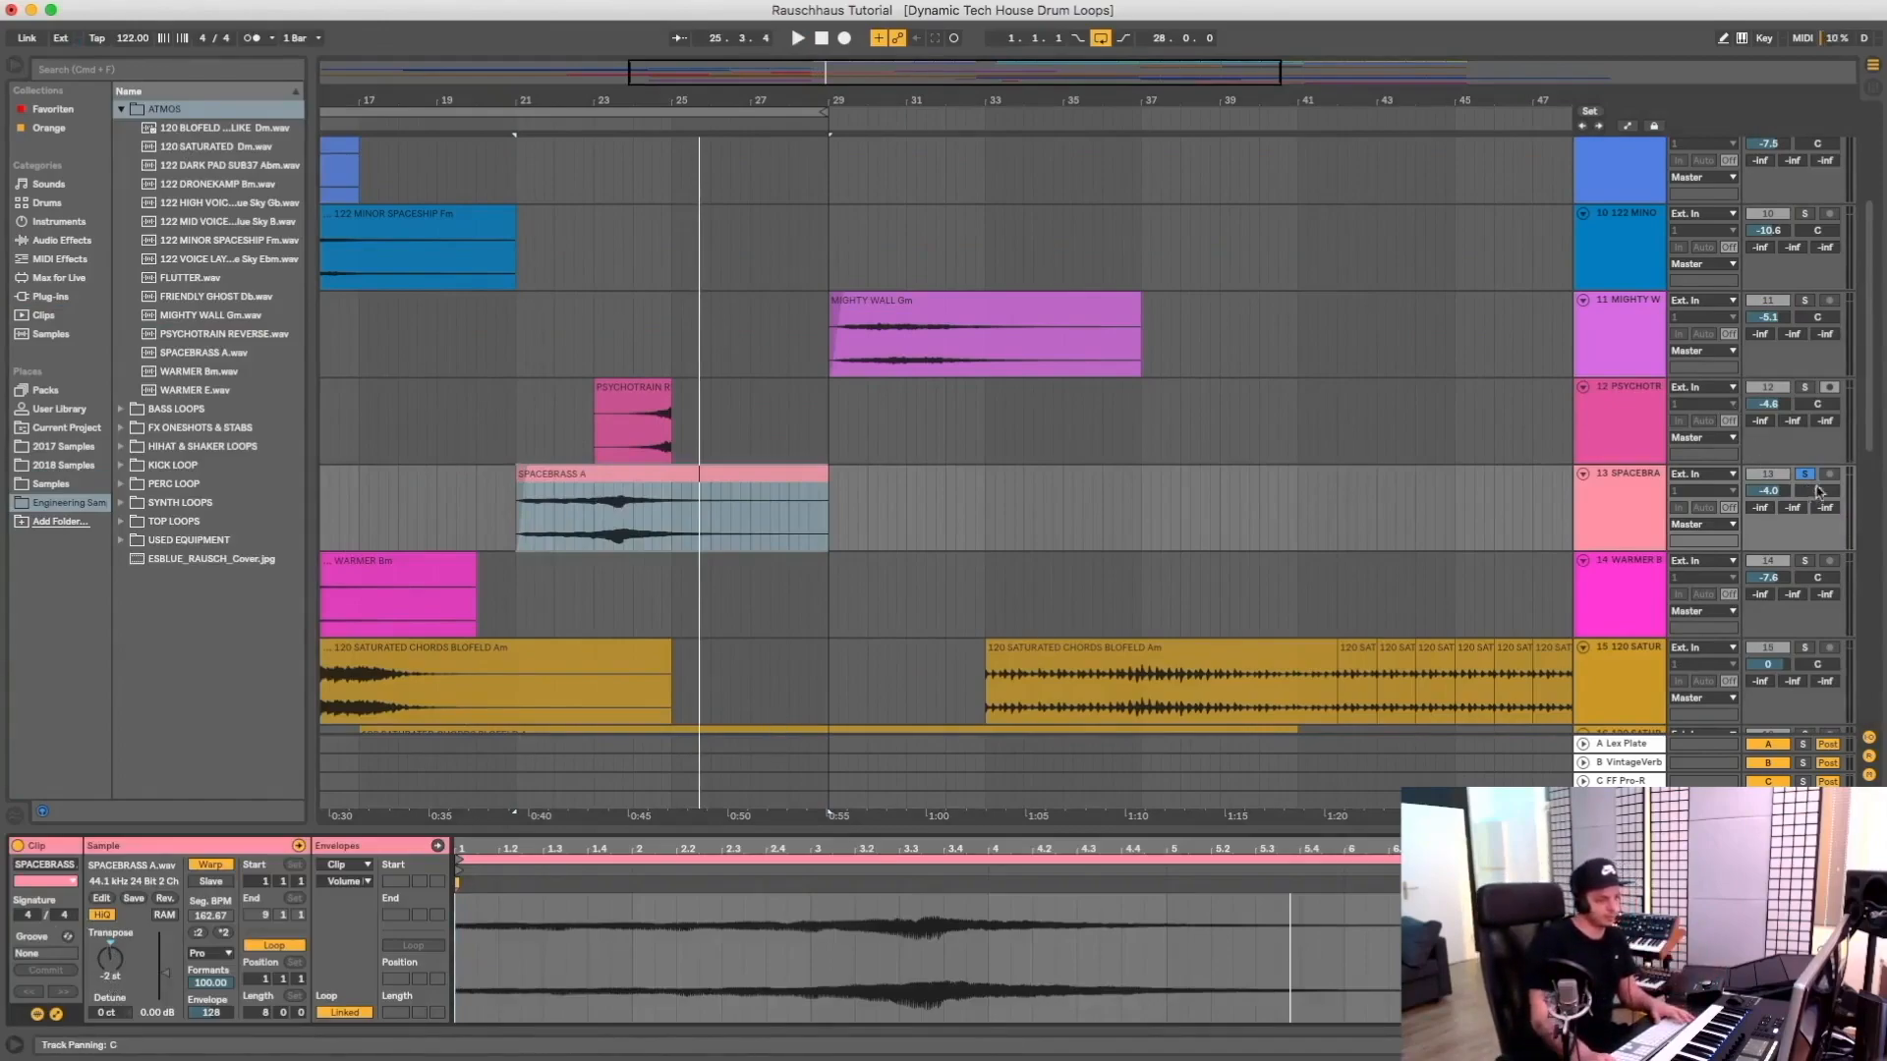
Solo the PSYCHOTRAIN track alongside SPACEBRASS, extend the loop end to bar 37 and play from bar 21
left_click(1806, 387)
left_click_drag(830, 120, 1146, 121)
left_click(523, 128)
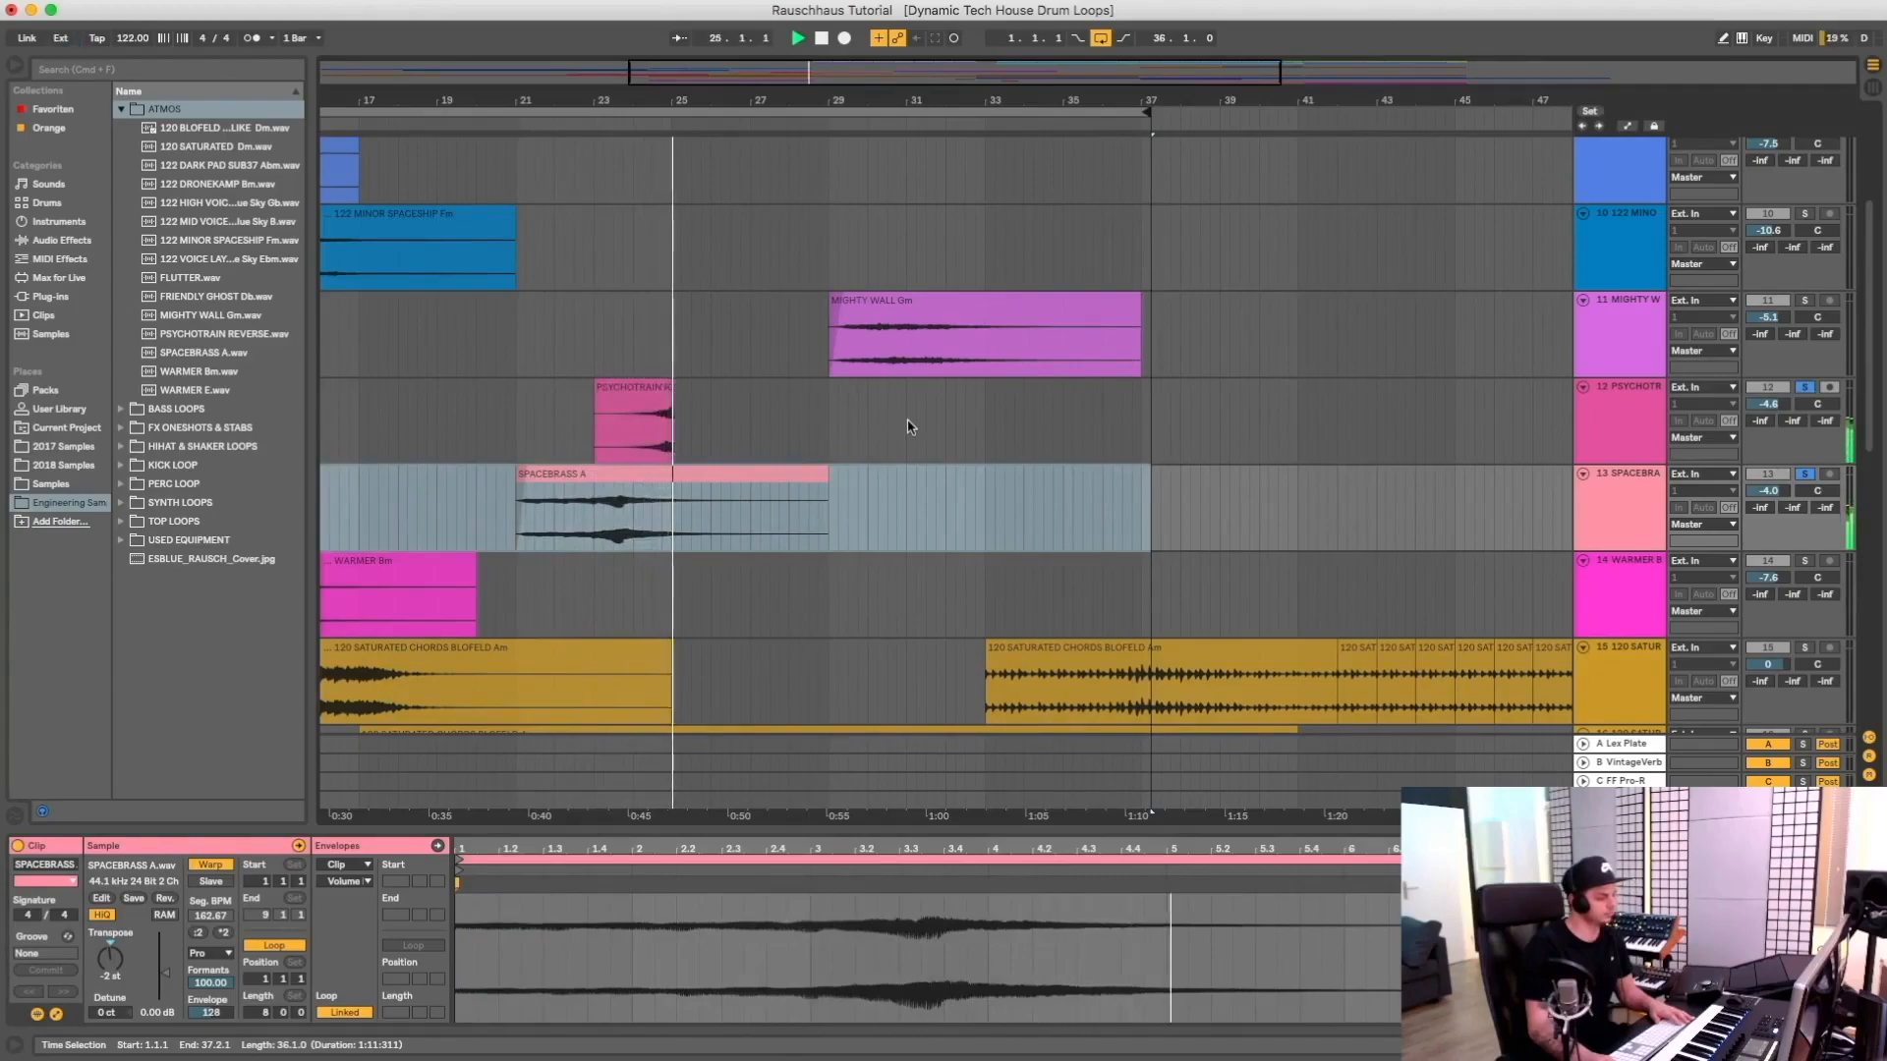
Play the unsoloed arrangement into the MIGHTY WALL clip at bar 29 and review the atmosphere, chord and effect tracks
scroll(911, 427, "down", 1)
scroll(907, 416, "down", 15)
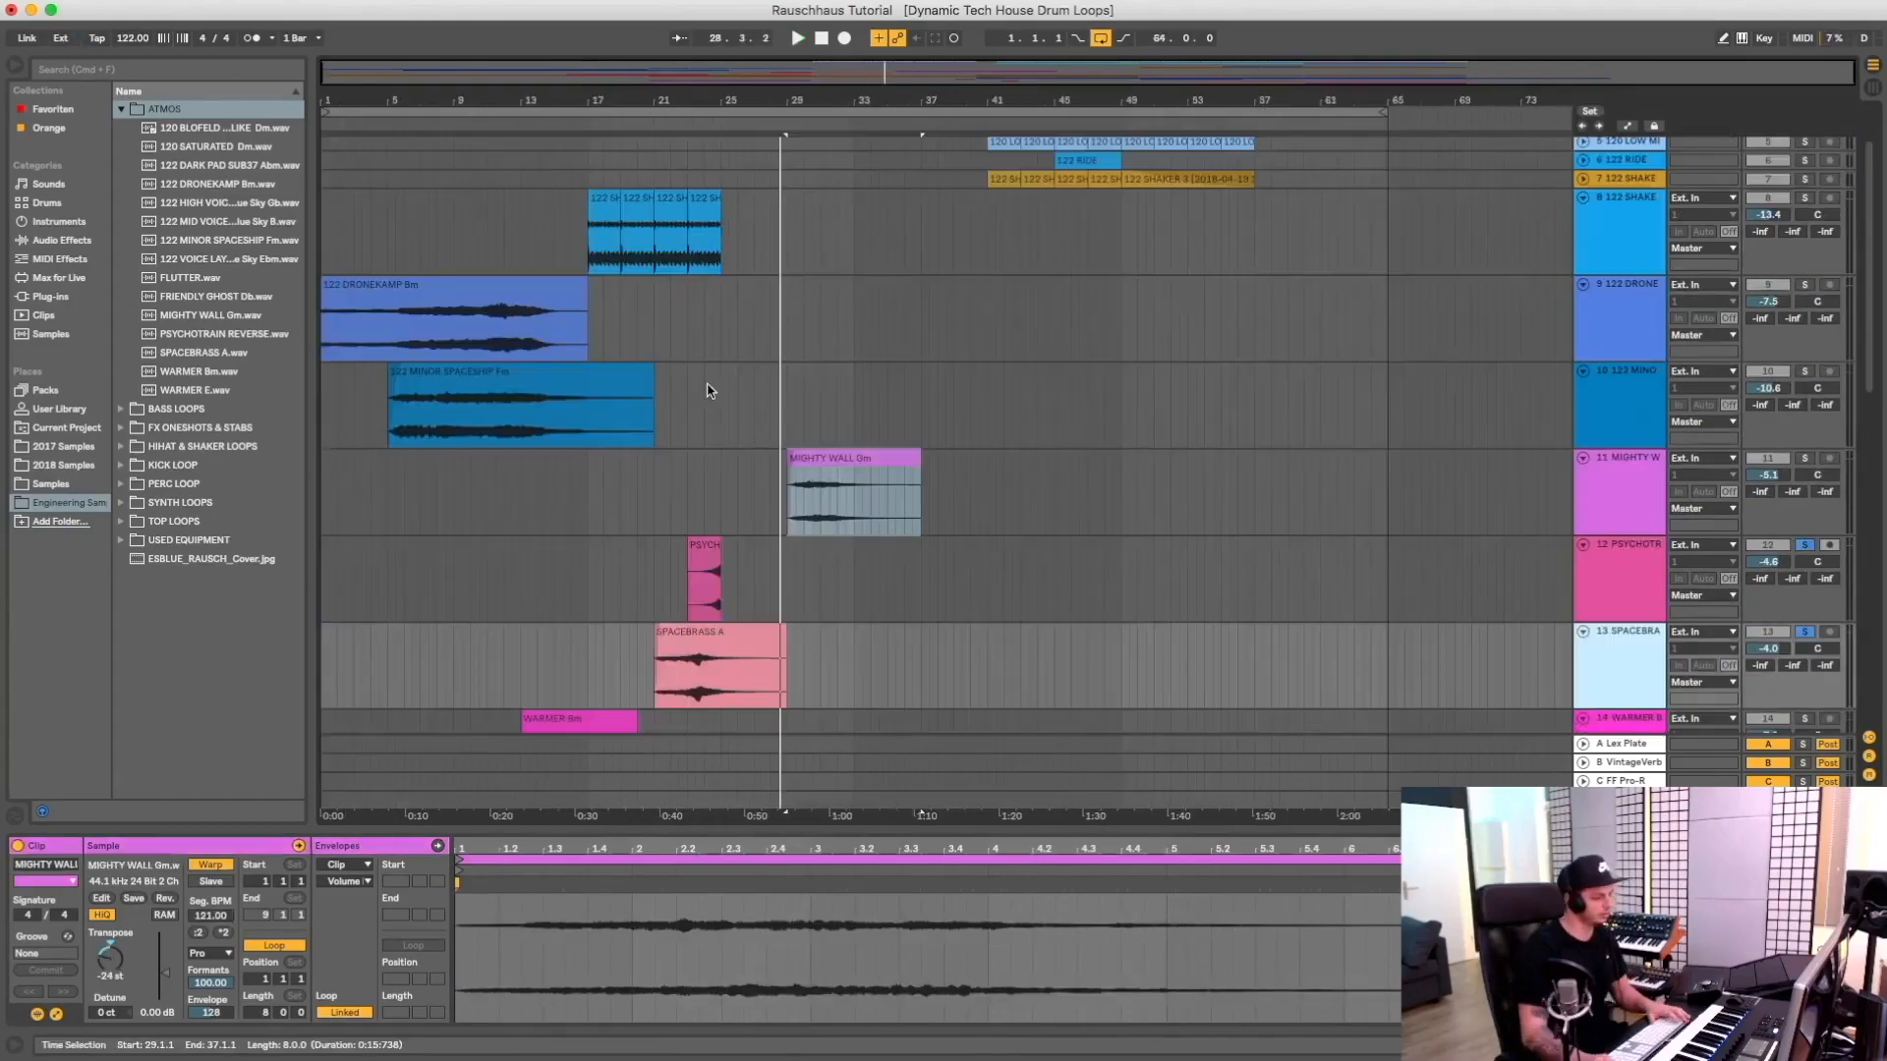
scroll(756, 477, "up", 3)
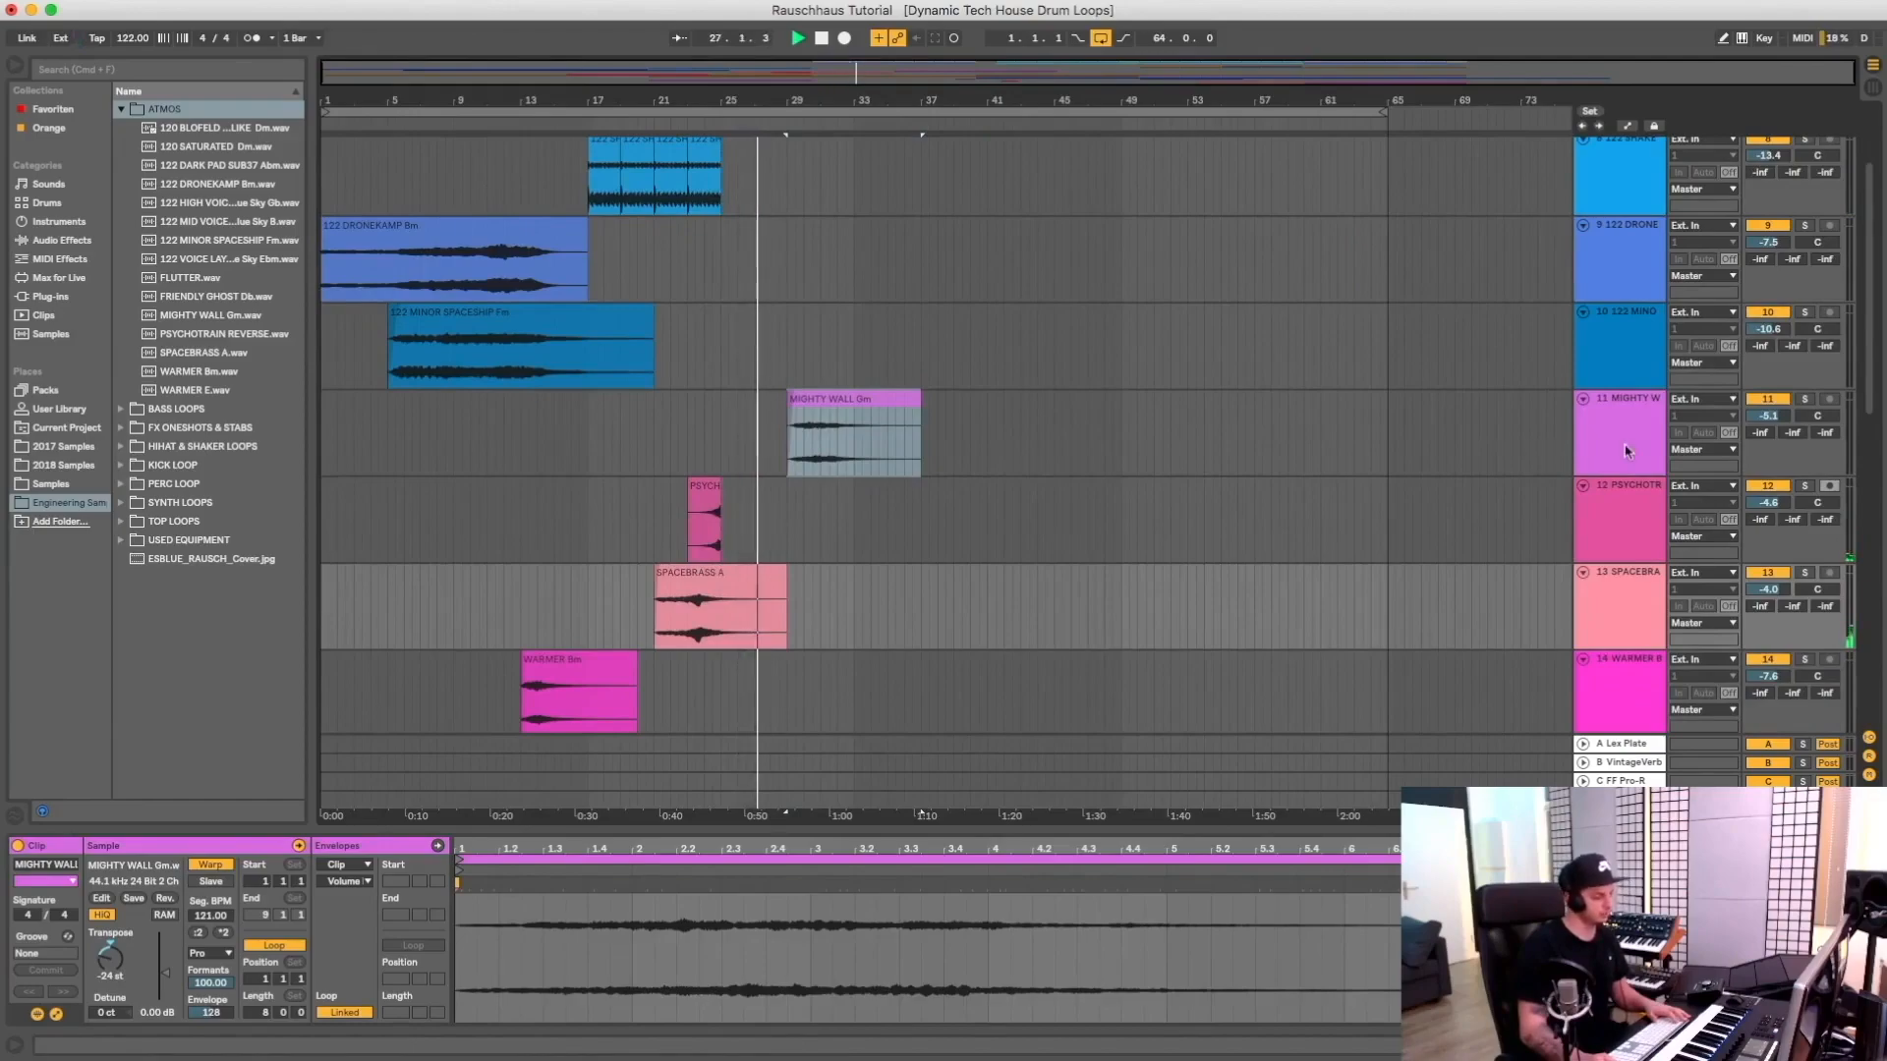
scroll(1539, 450, "down", 8)
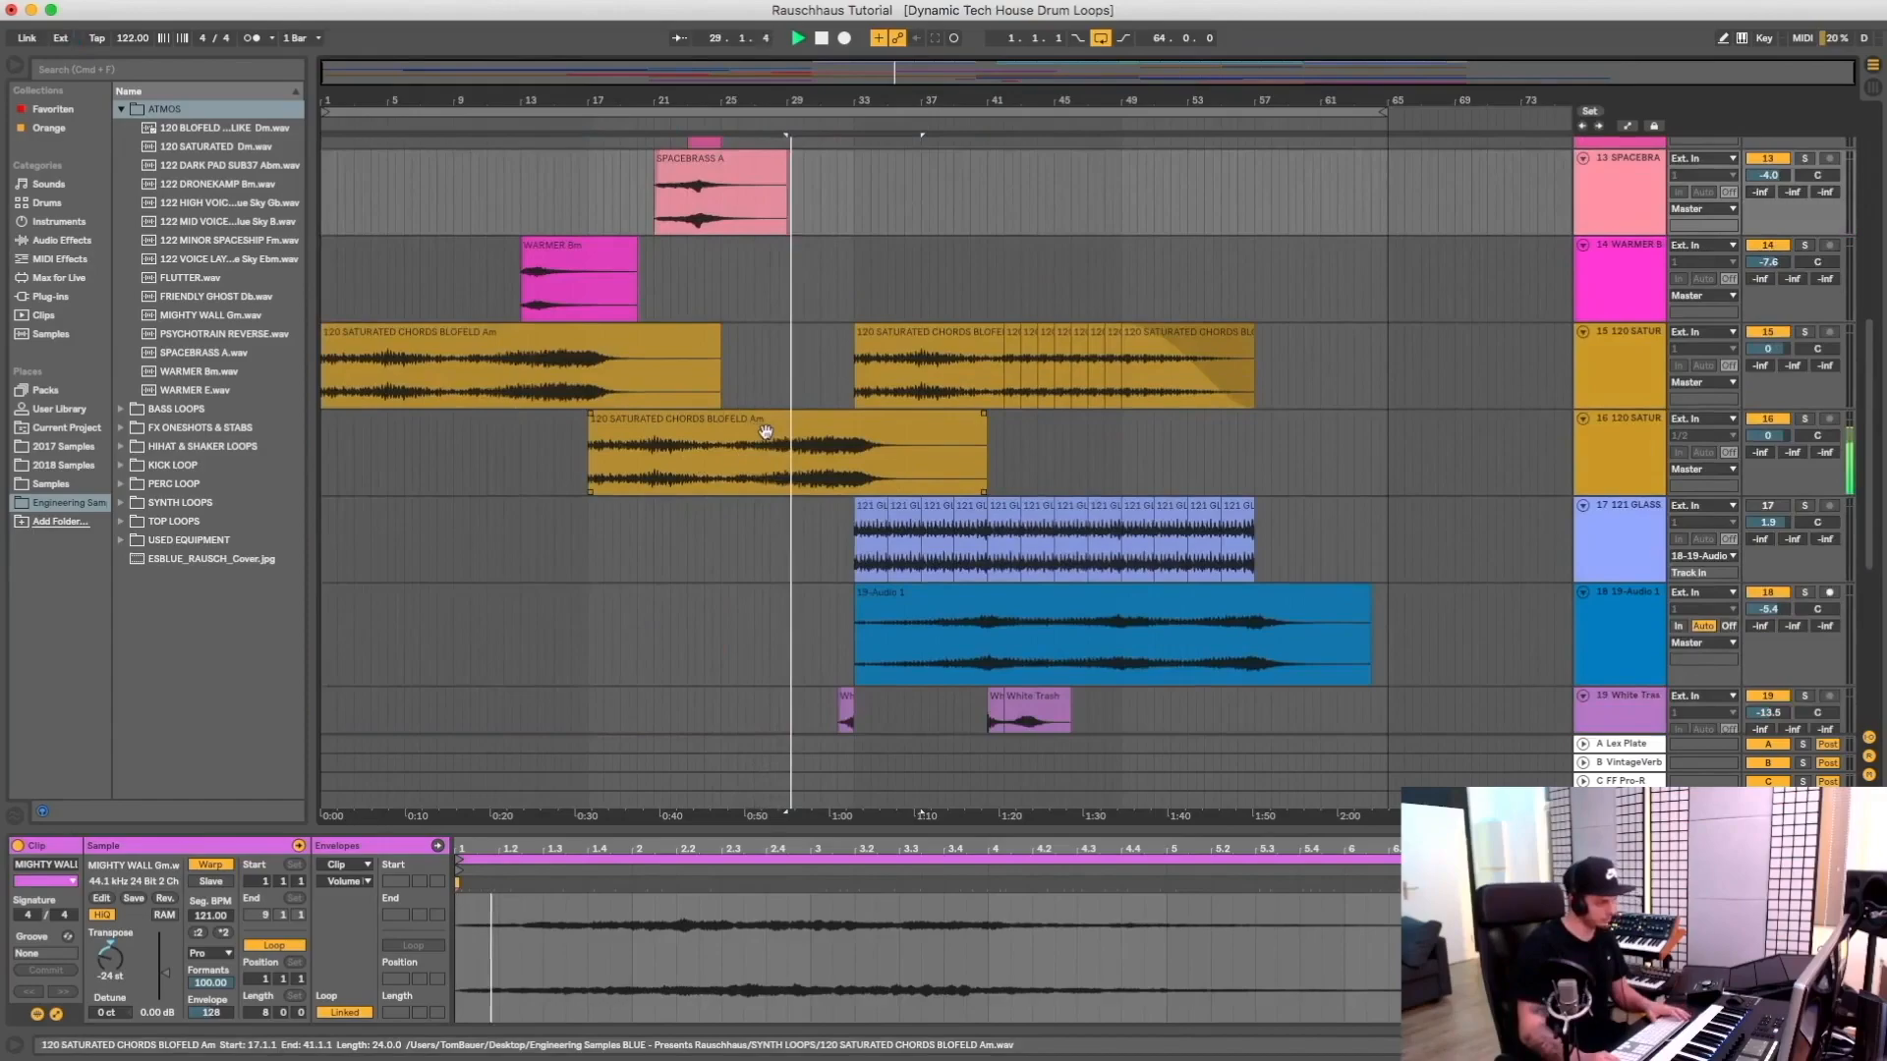
scroll(767, 433, "up", 10)
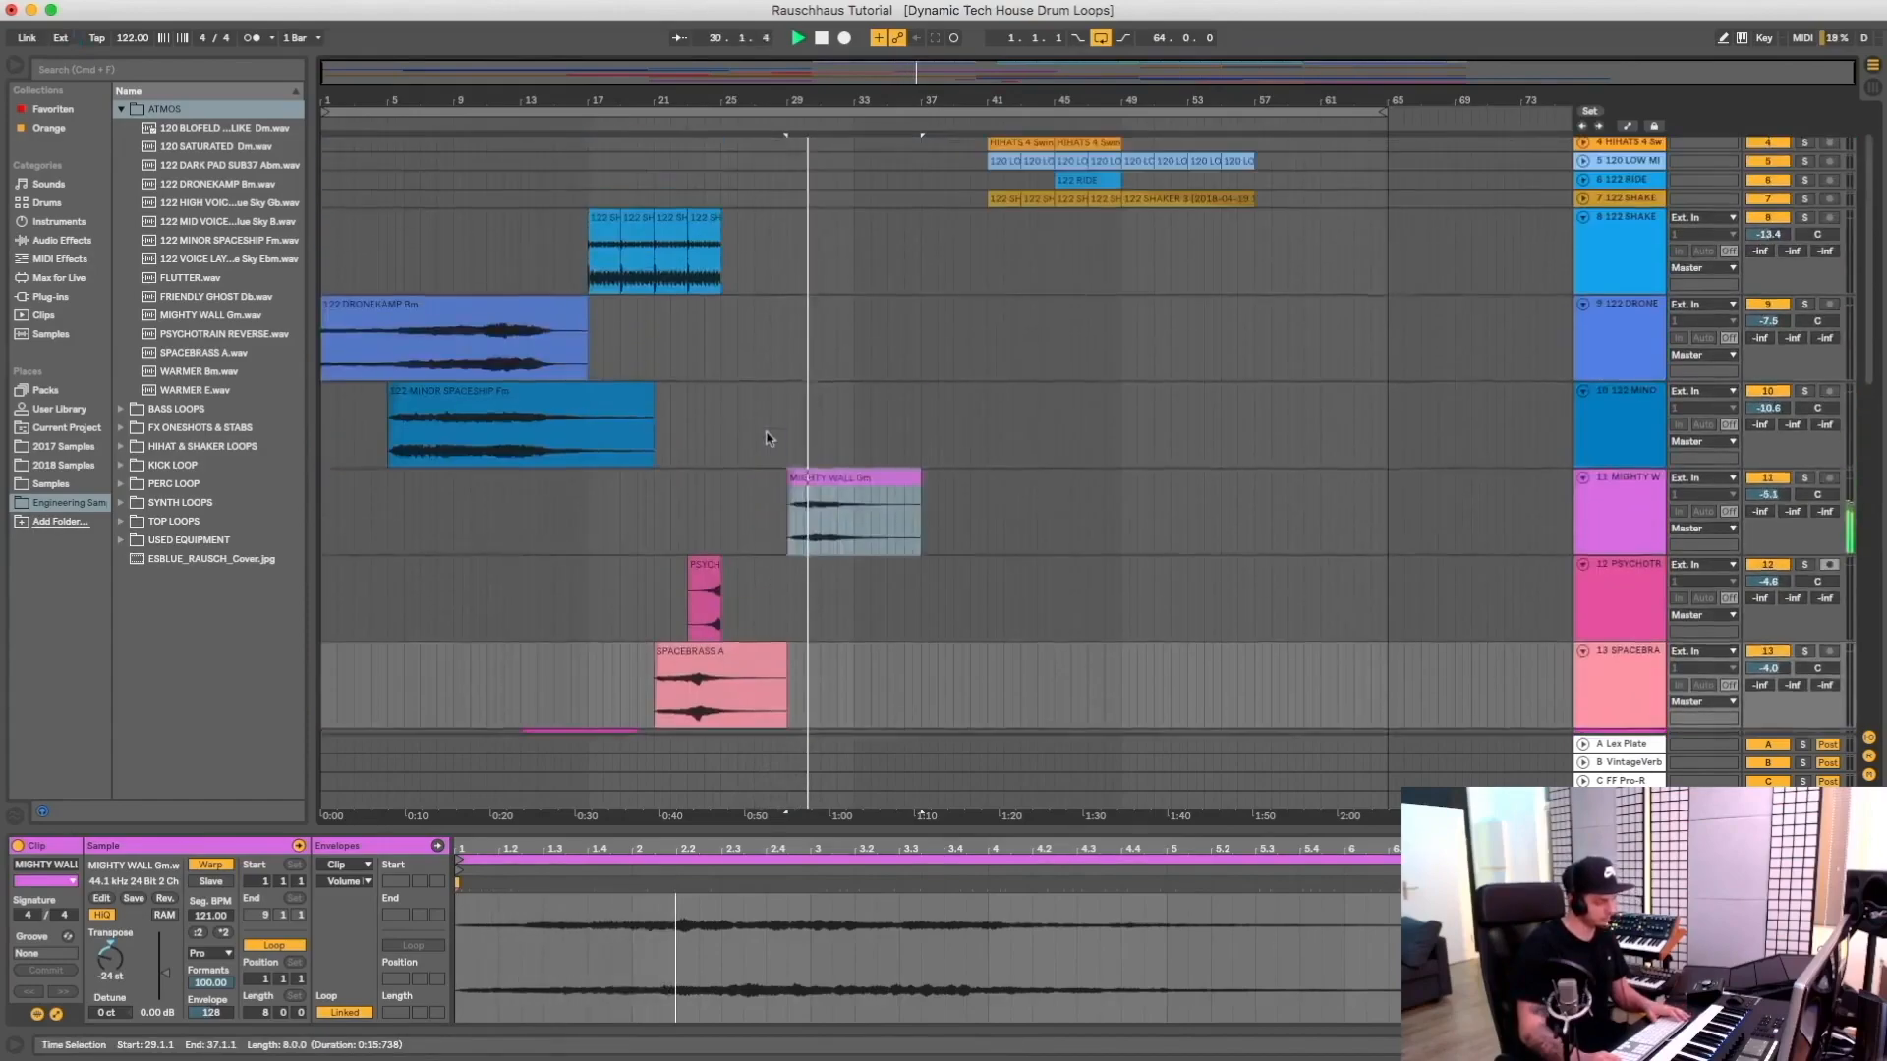
scroll(1690, 413, "down", 3)
Play the MIGHTY WALL clip from bar 29 with its track soloed, and display the track's device chain
left_click(1804, 399)
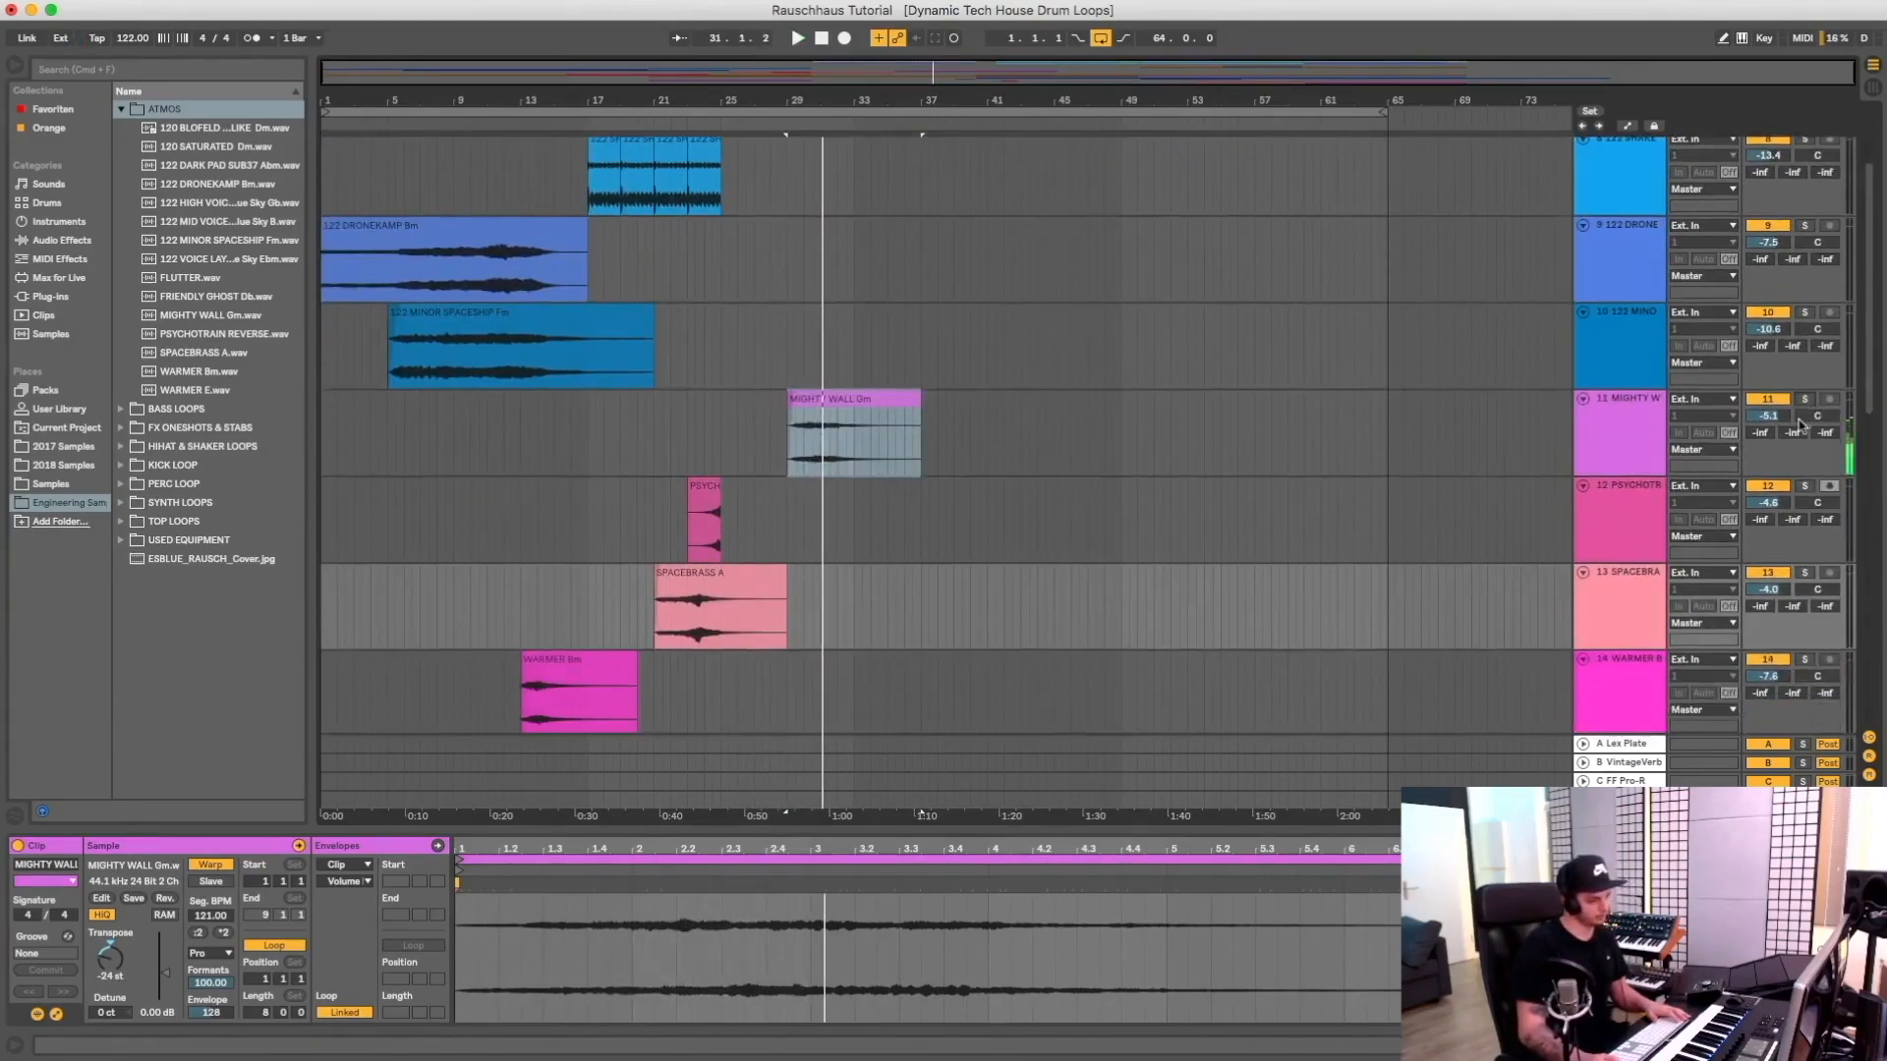
left_click(815, 403)
key("space")
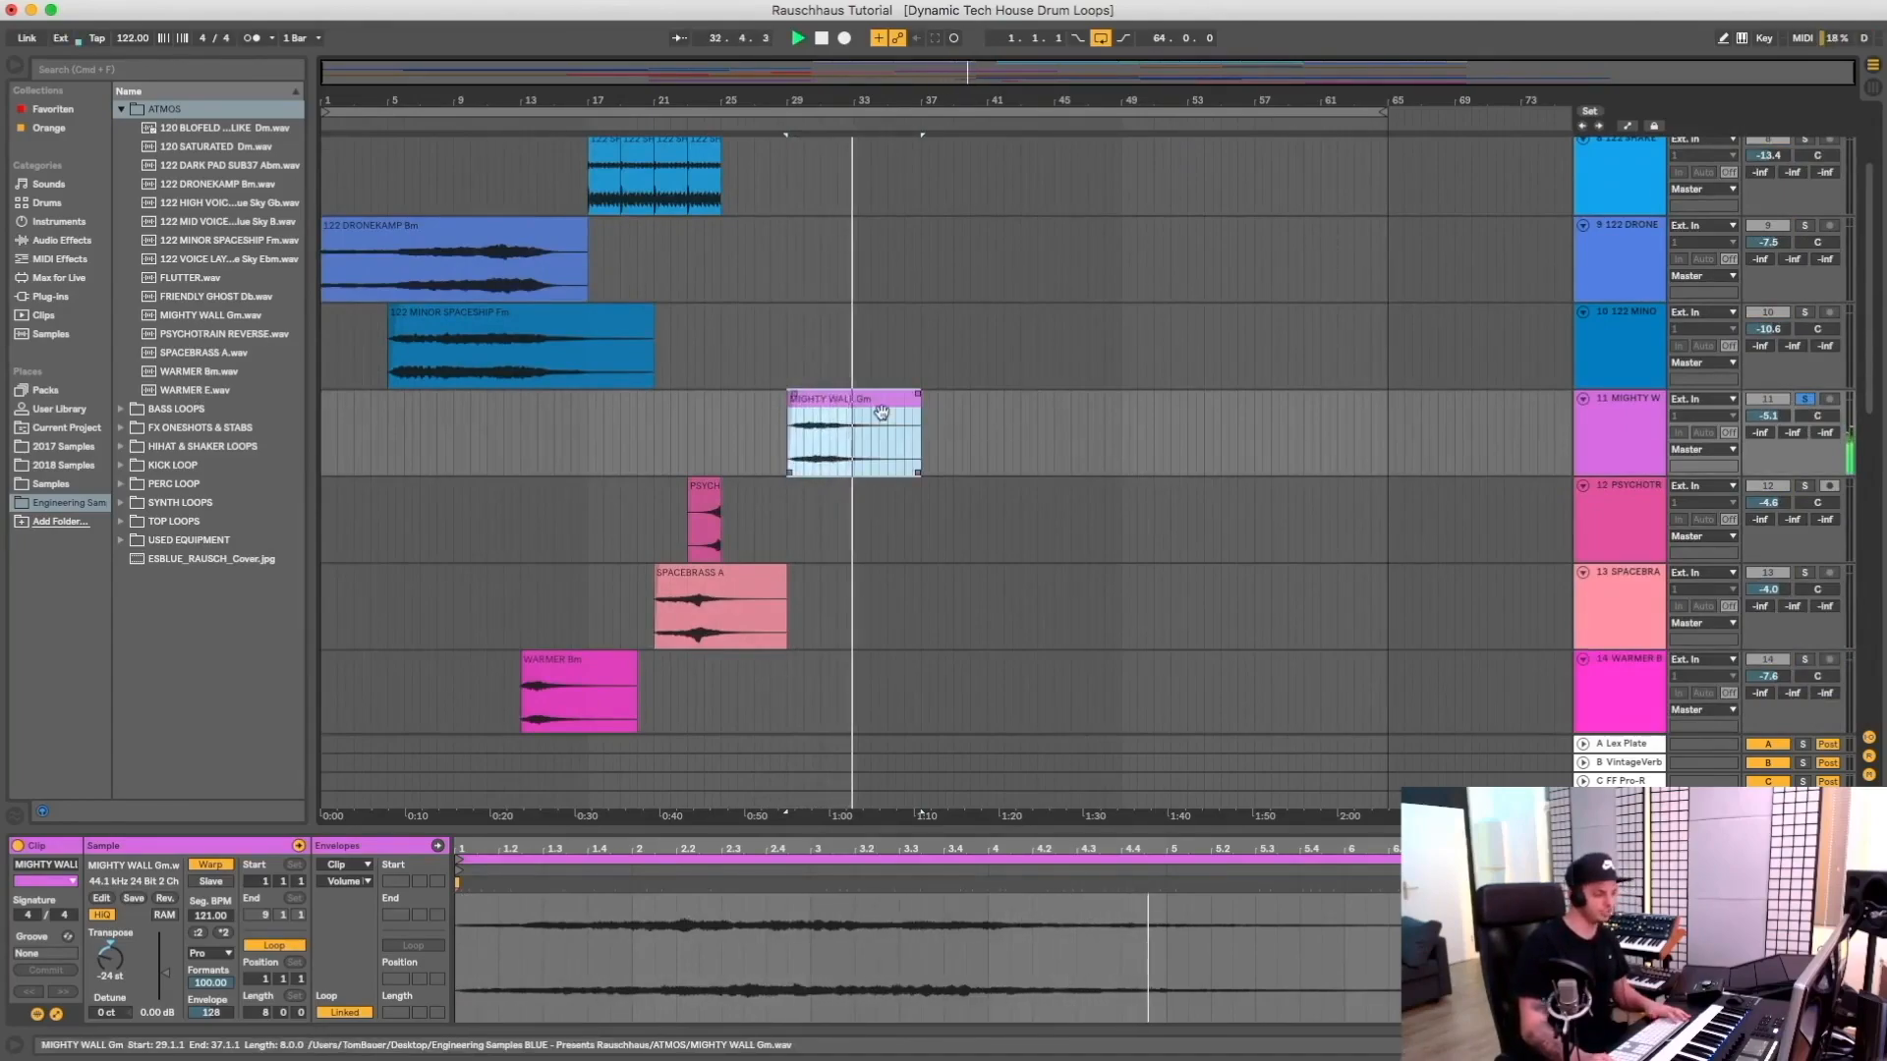
left_click_drag(85, 959, 85, 965)
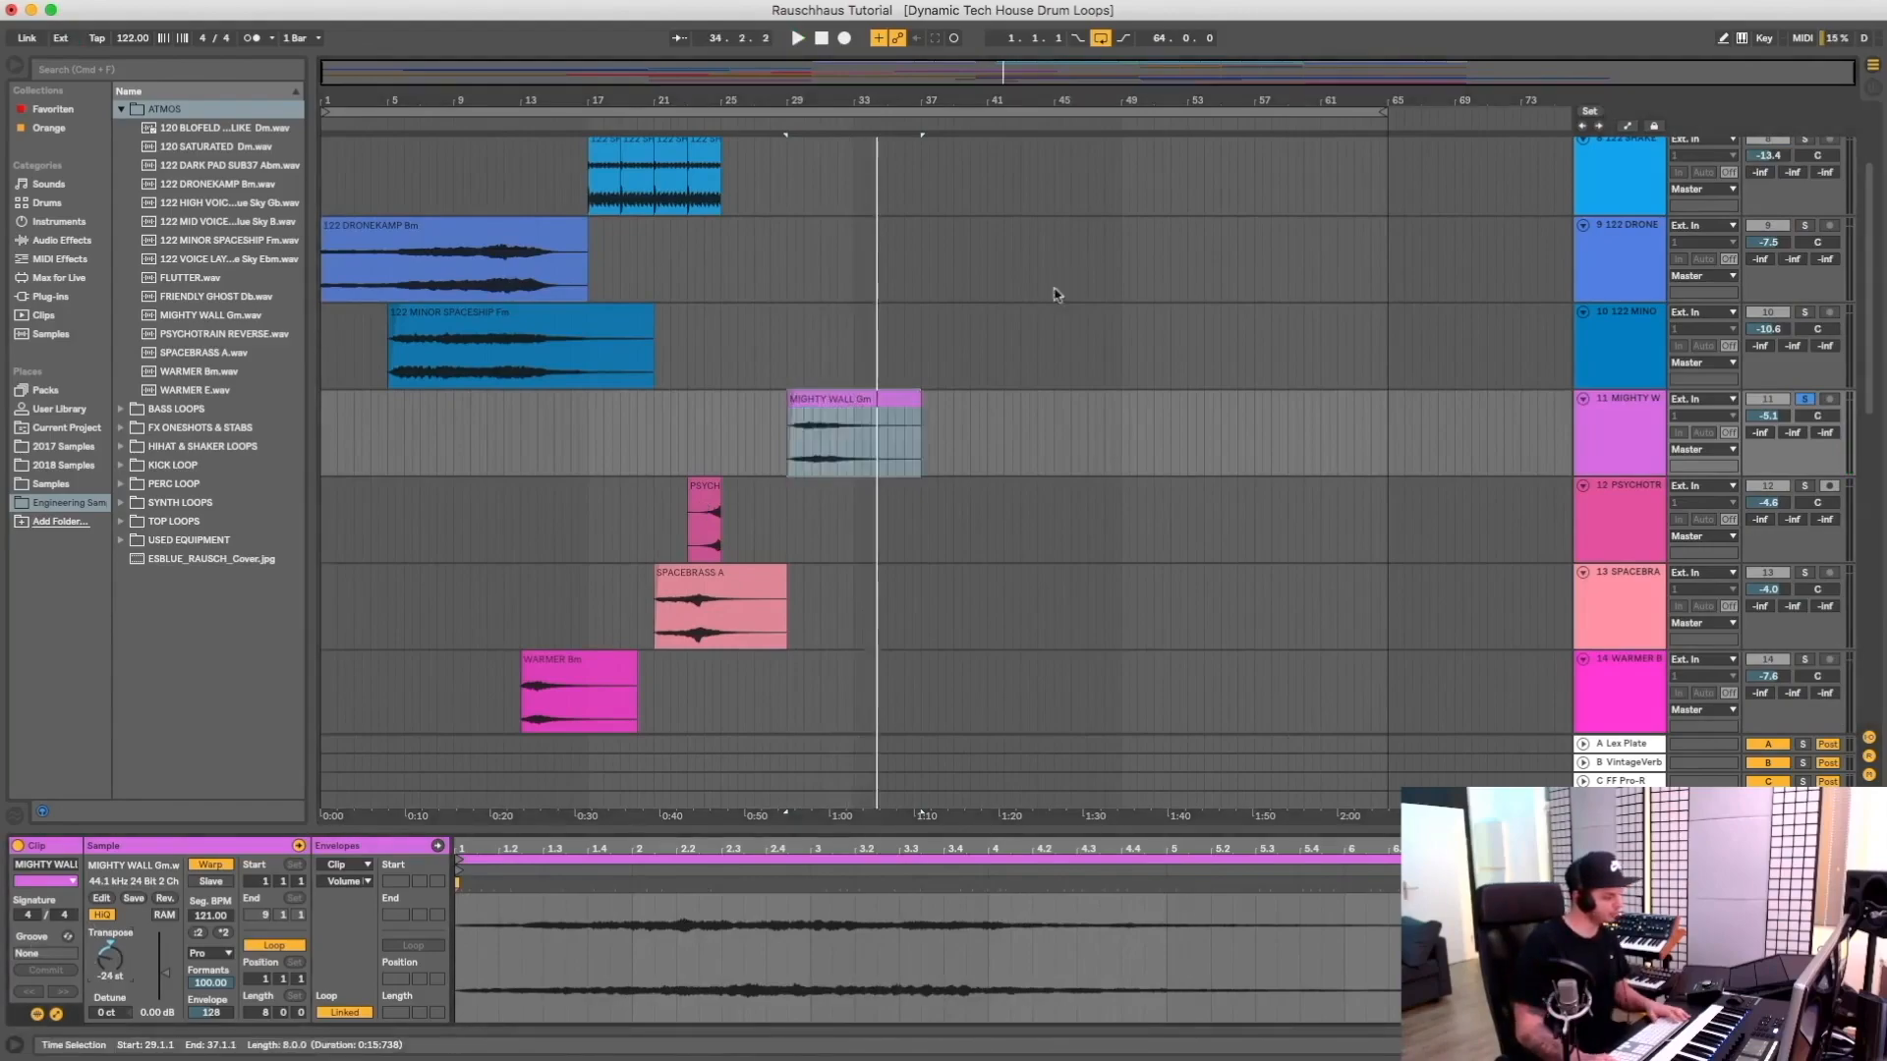
left_click(772, 125)
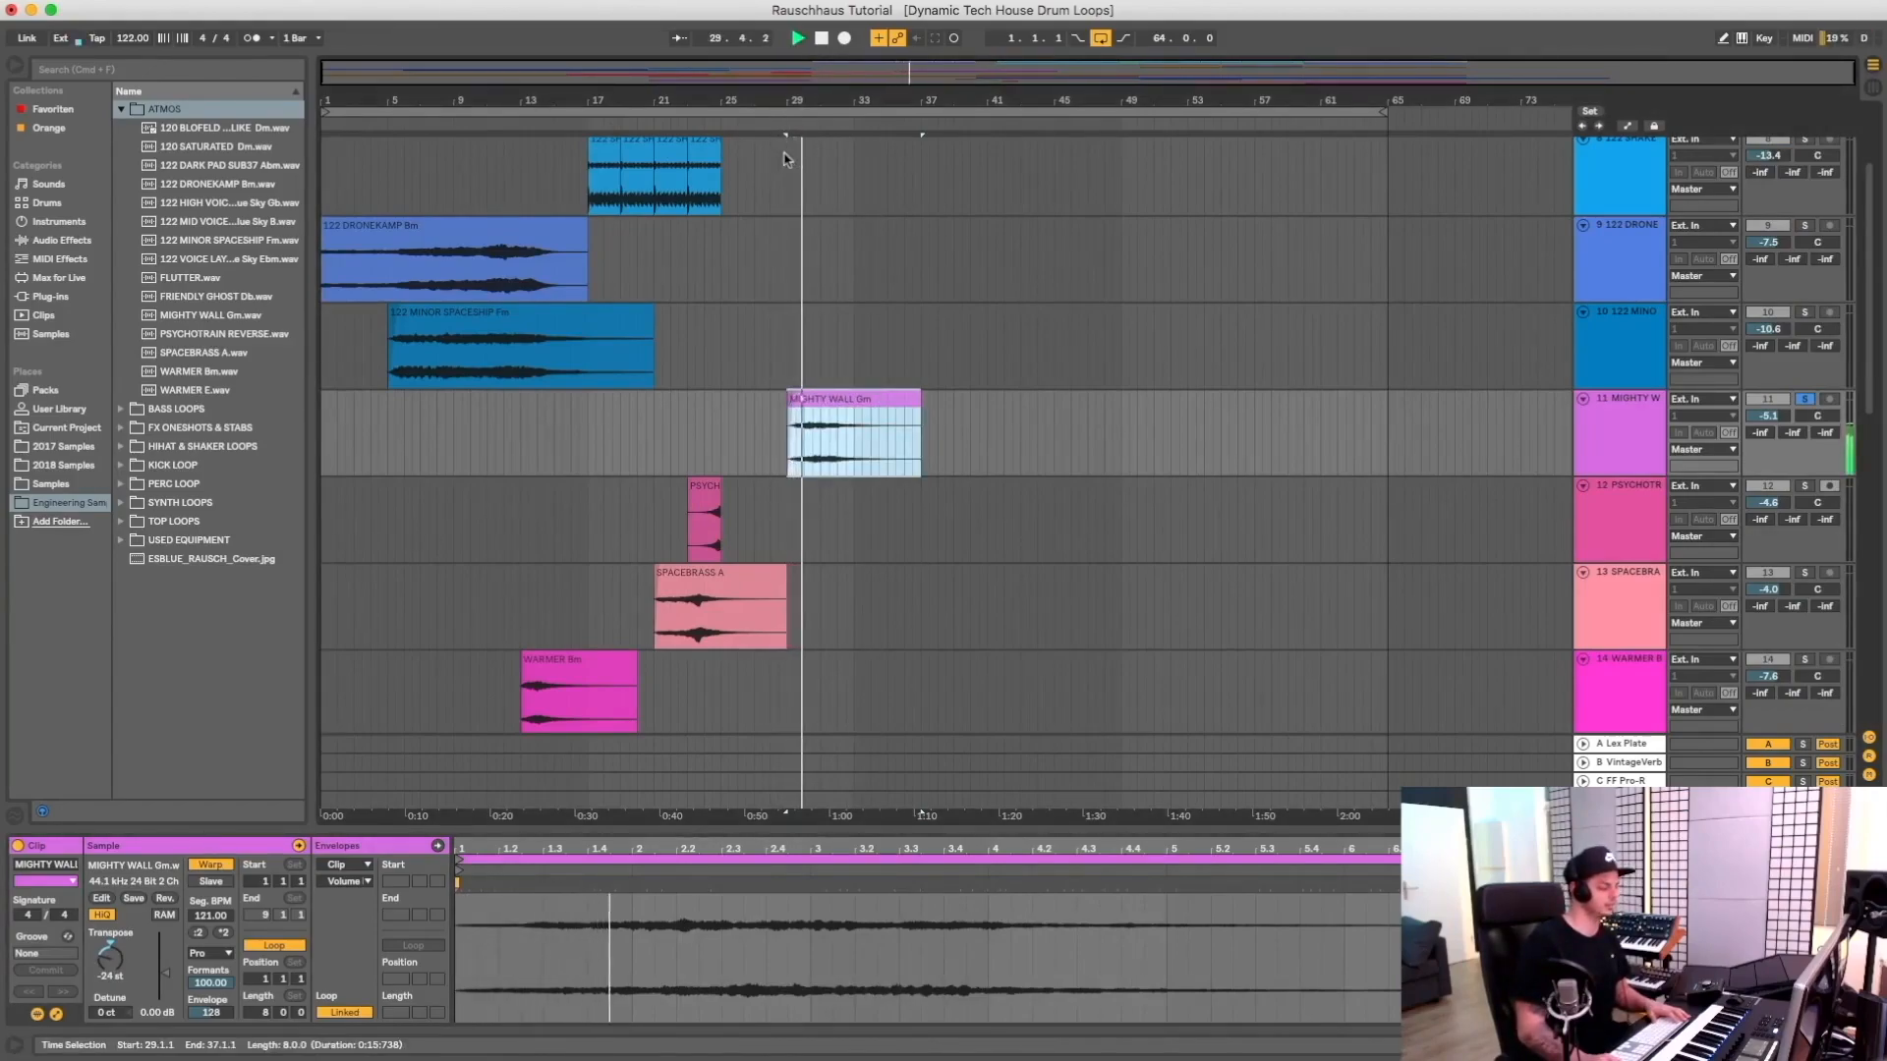
left_click(1634, 448)
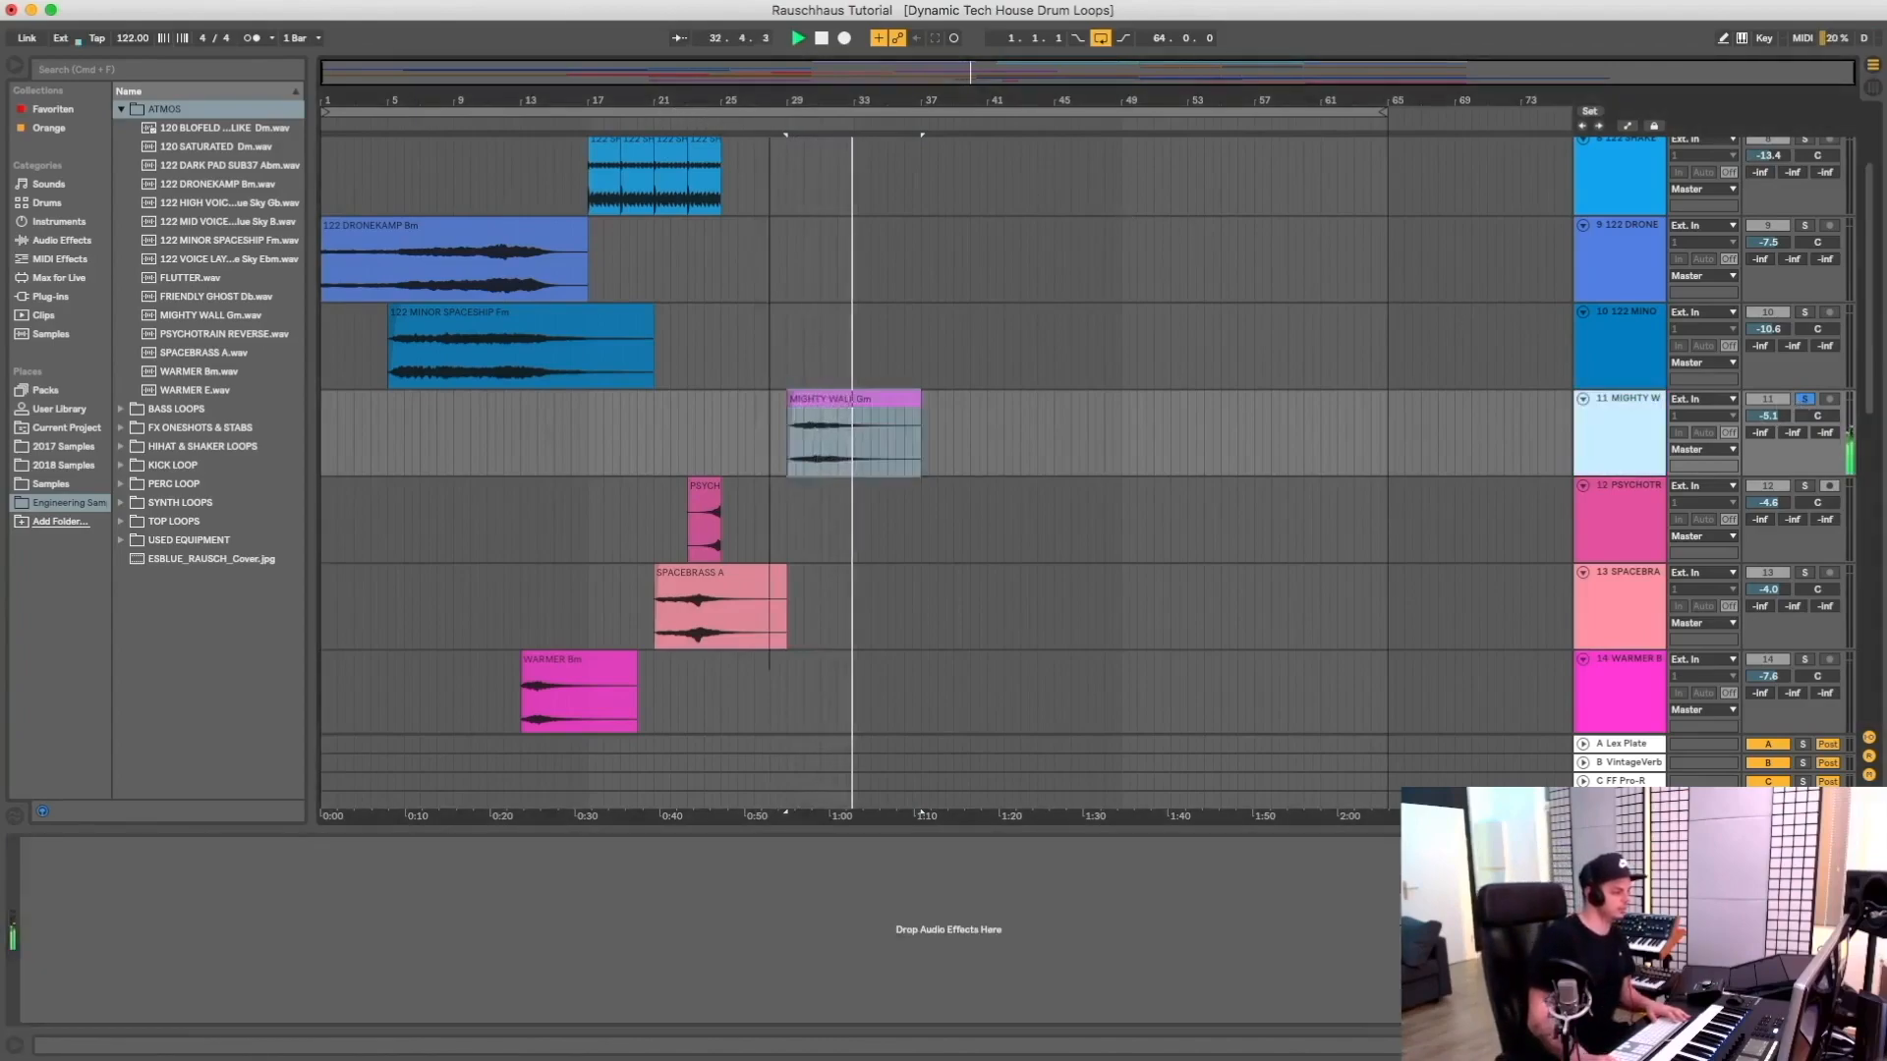
Stop playback, select the White Trash clip at bar 32 and expand the FX ONESHOTS & STABS sample folder
scroll(913, 238, "down", 6)
key("space")
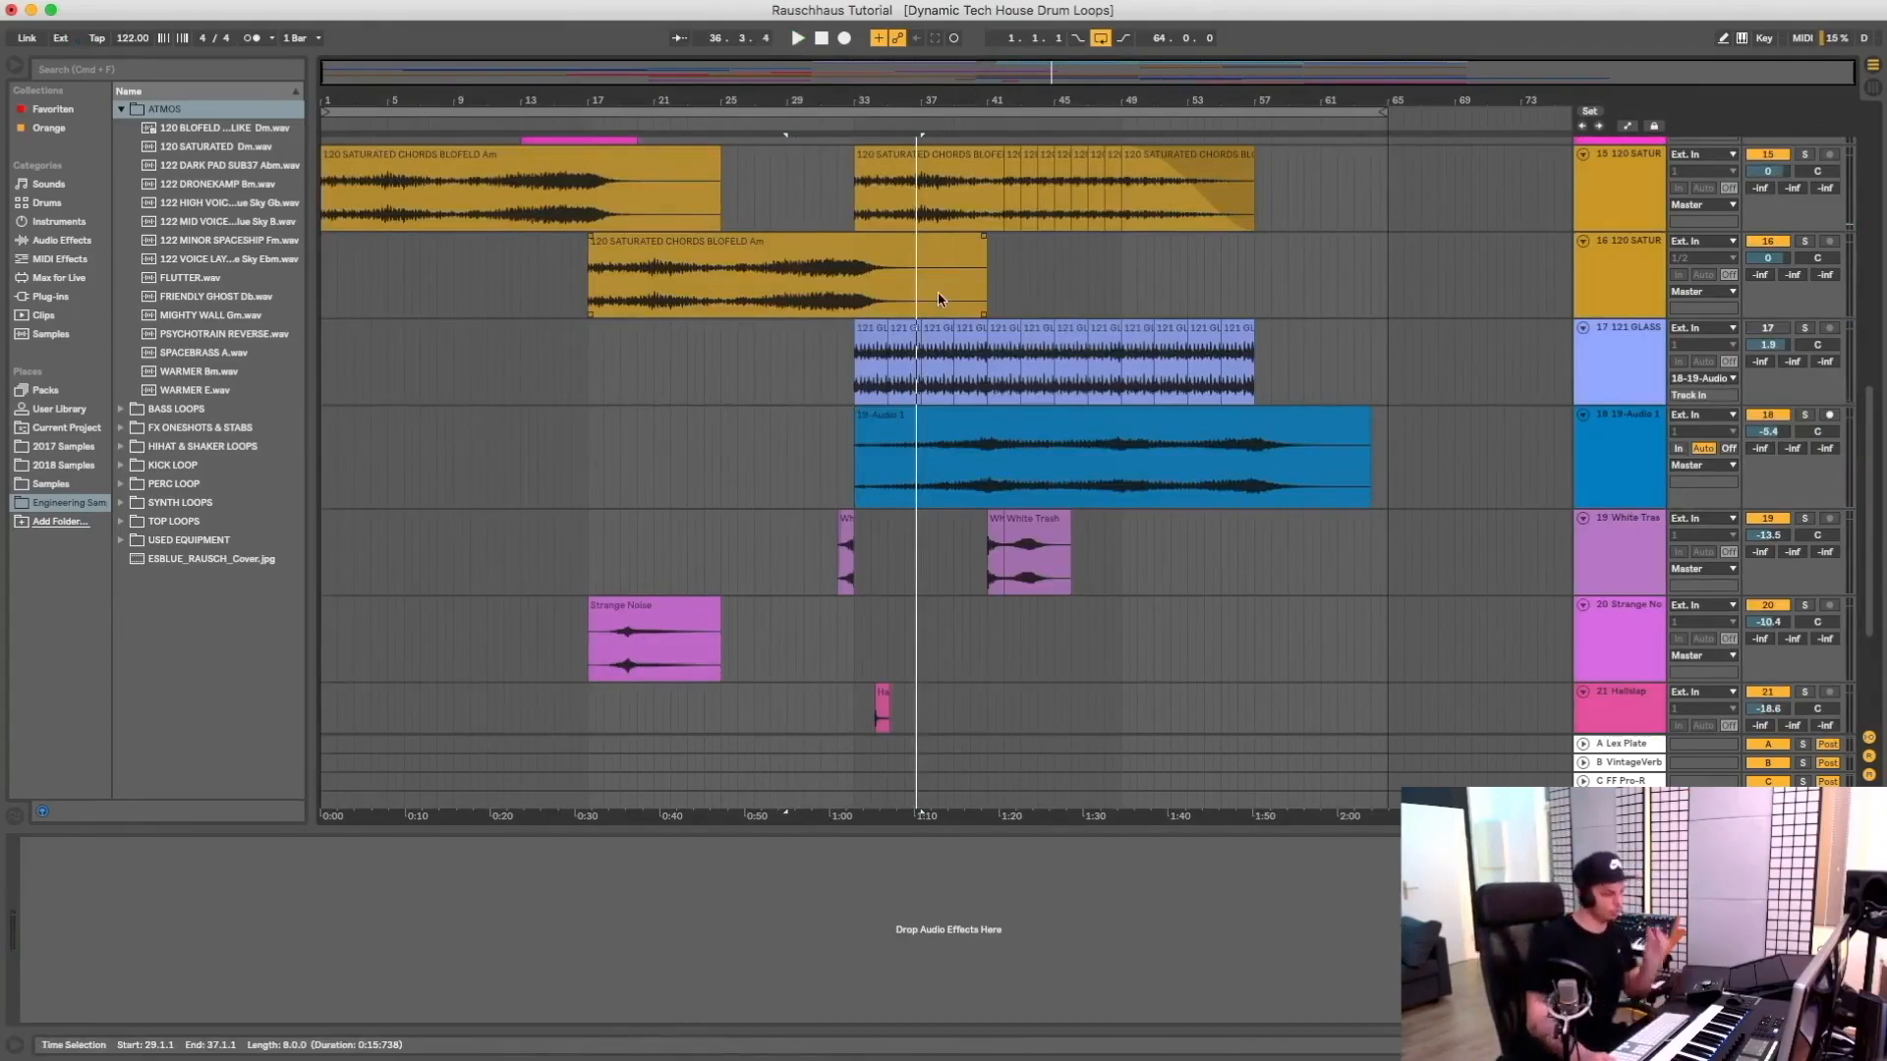
scroll(950, 488, "up", 10)
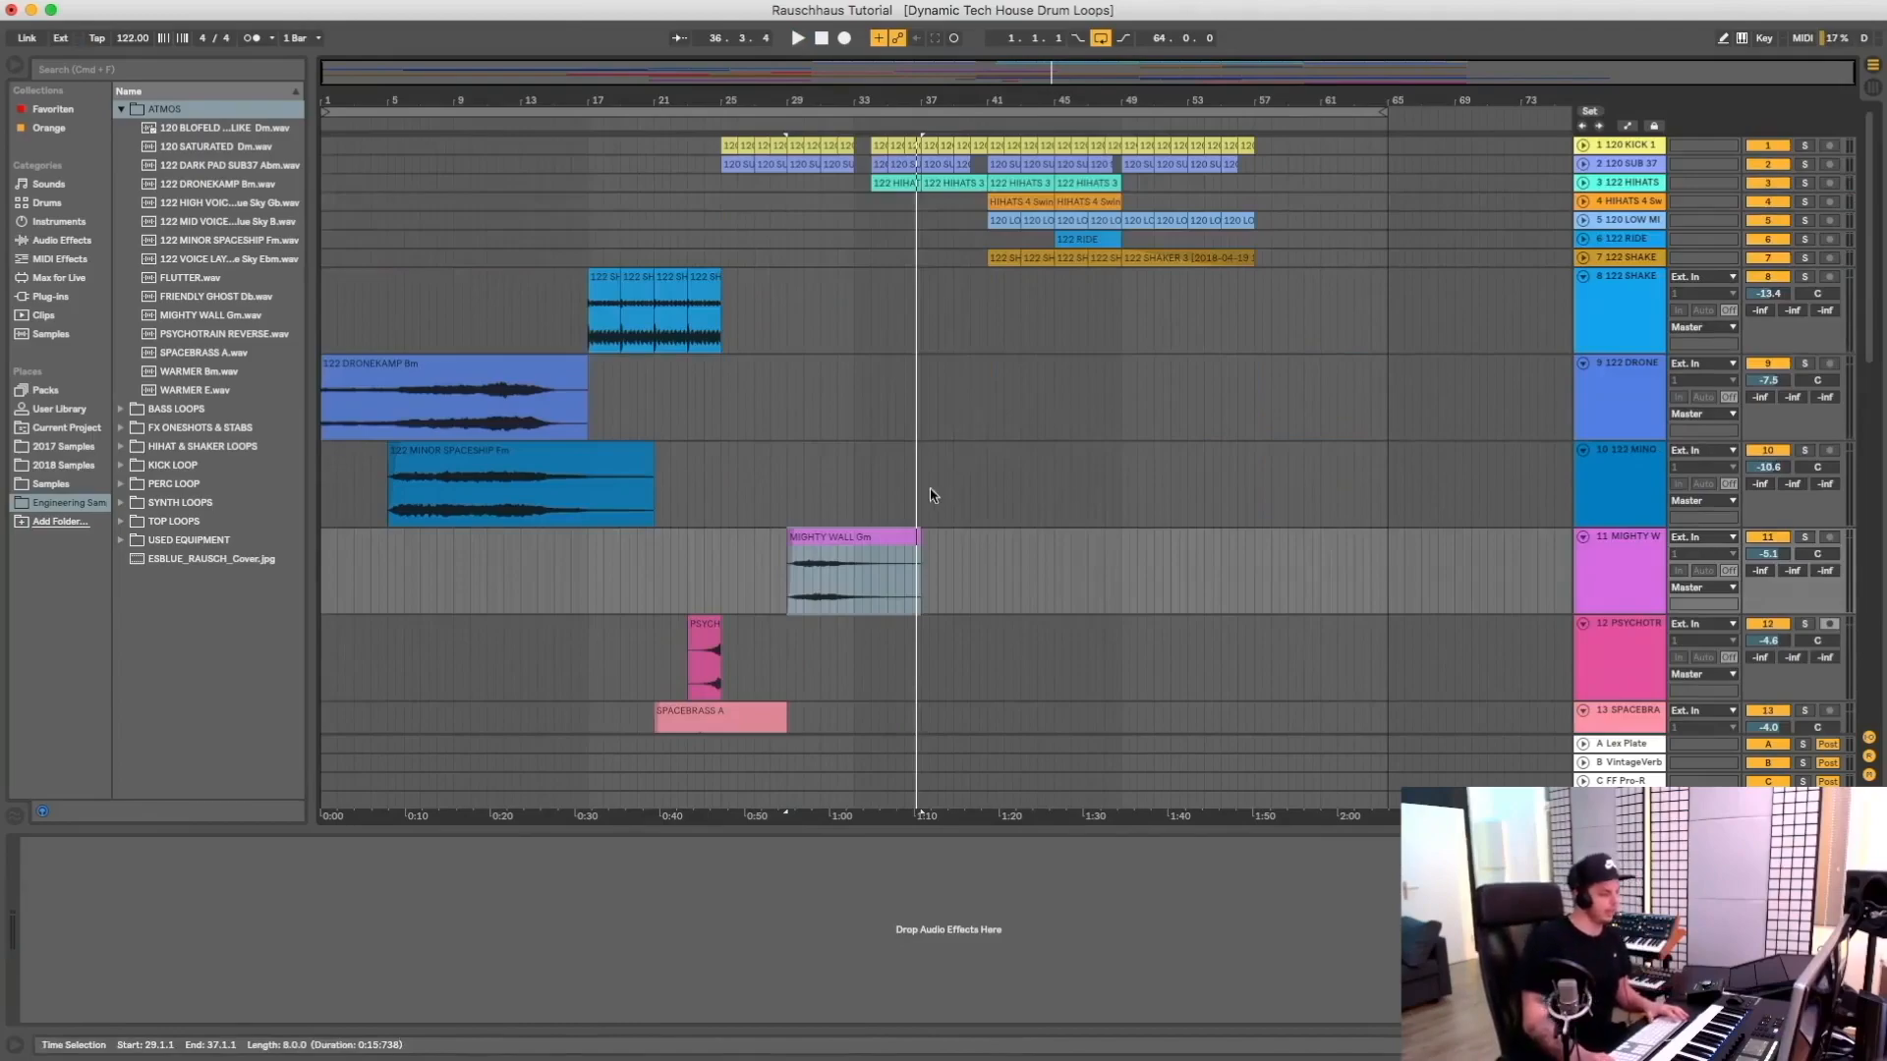
scroll(806, 565, "down", 10)
left_click(845, 536)
left_click_drag(847, 100, 847, 177)
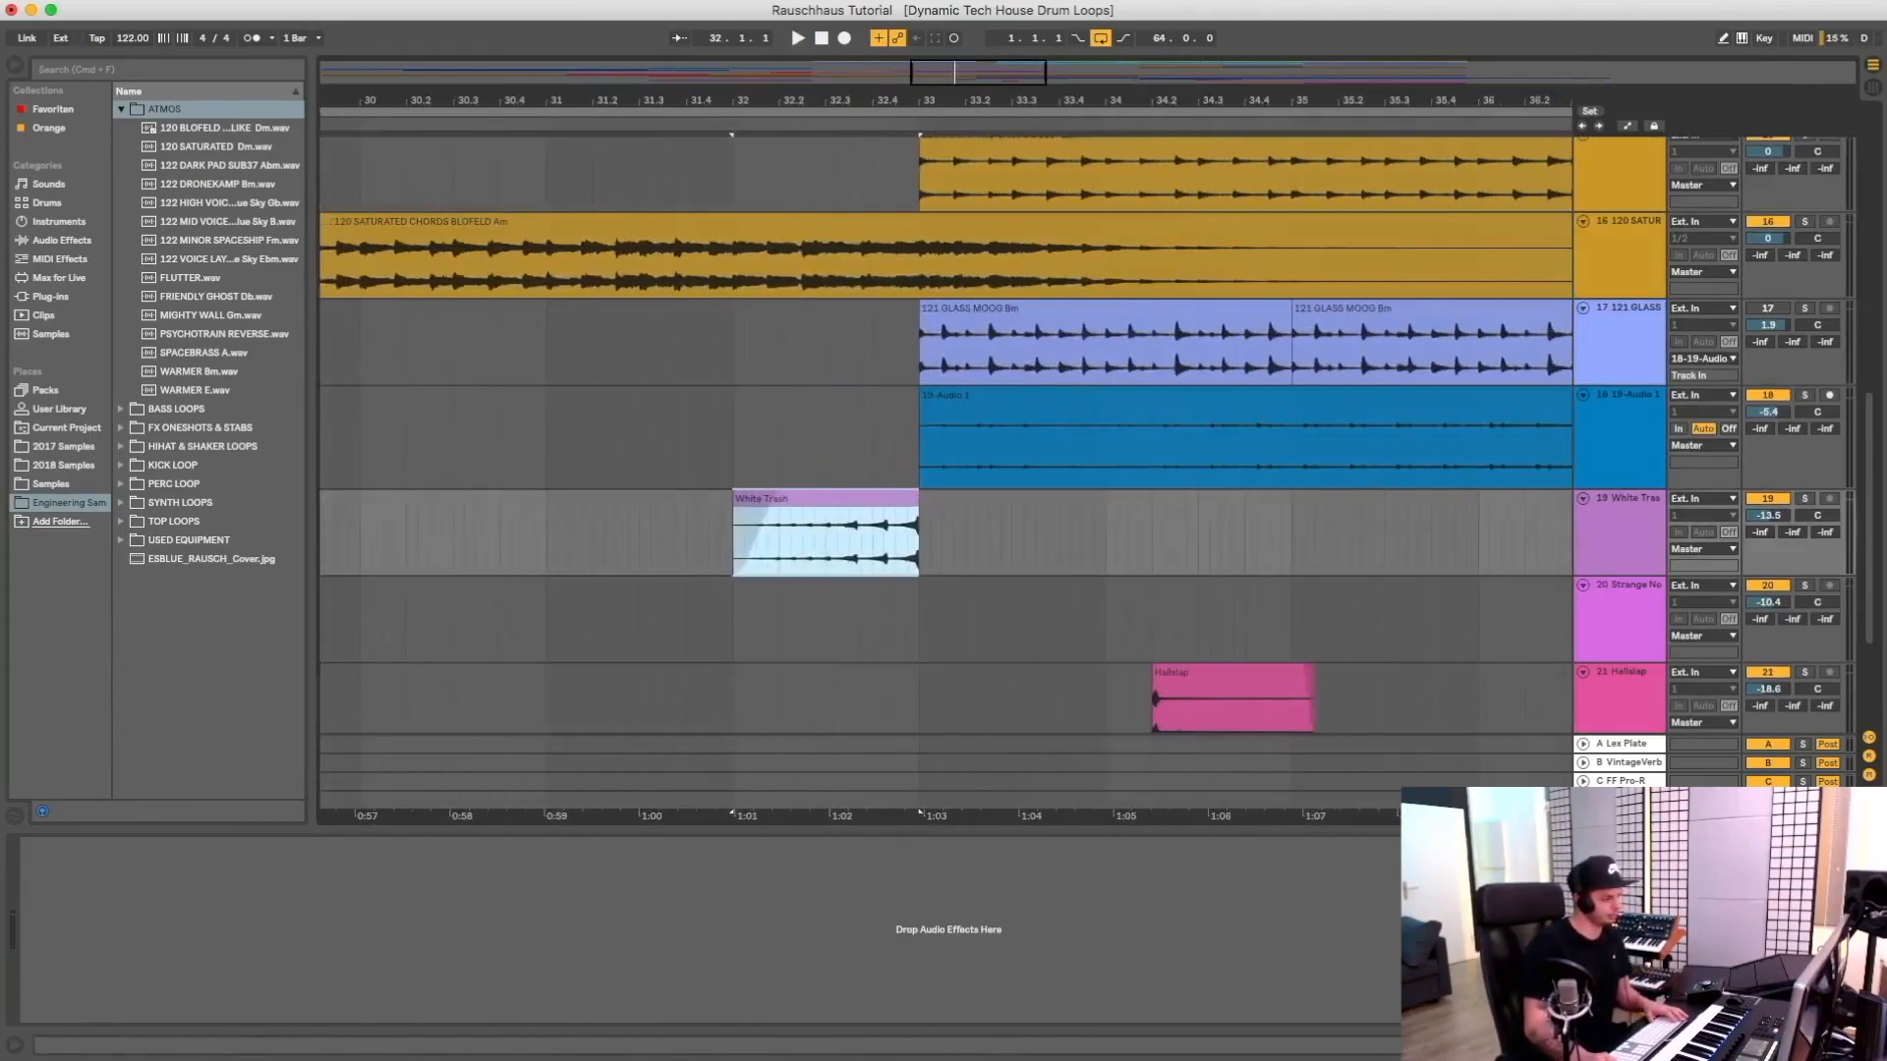
left_click(159, 432)
left_click(123, 430)
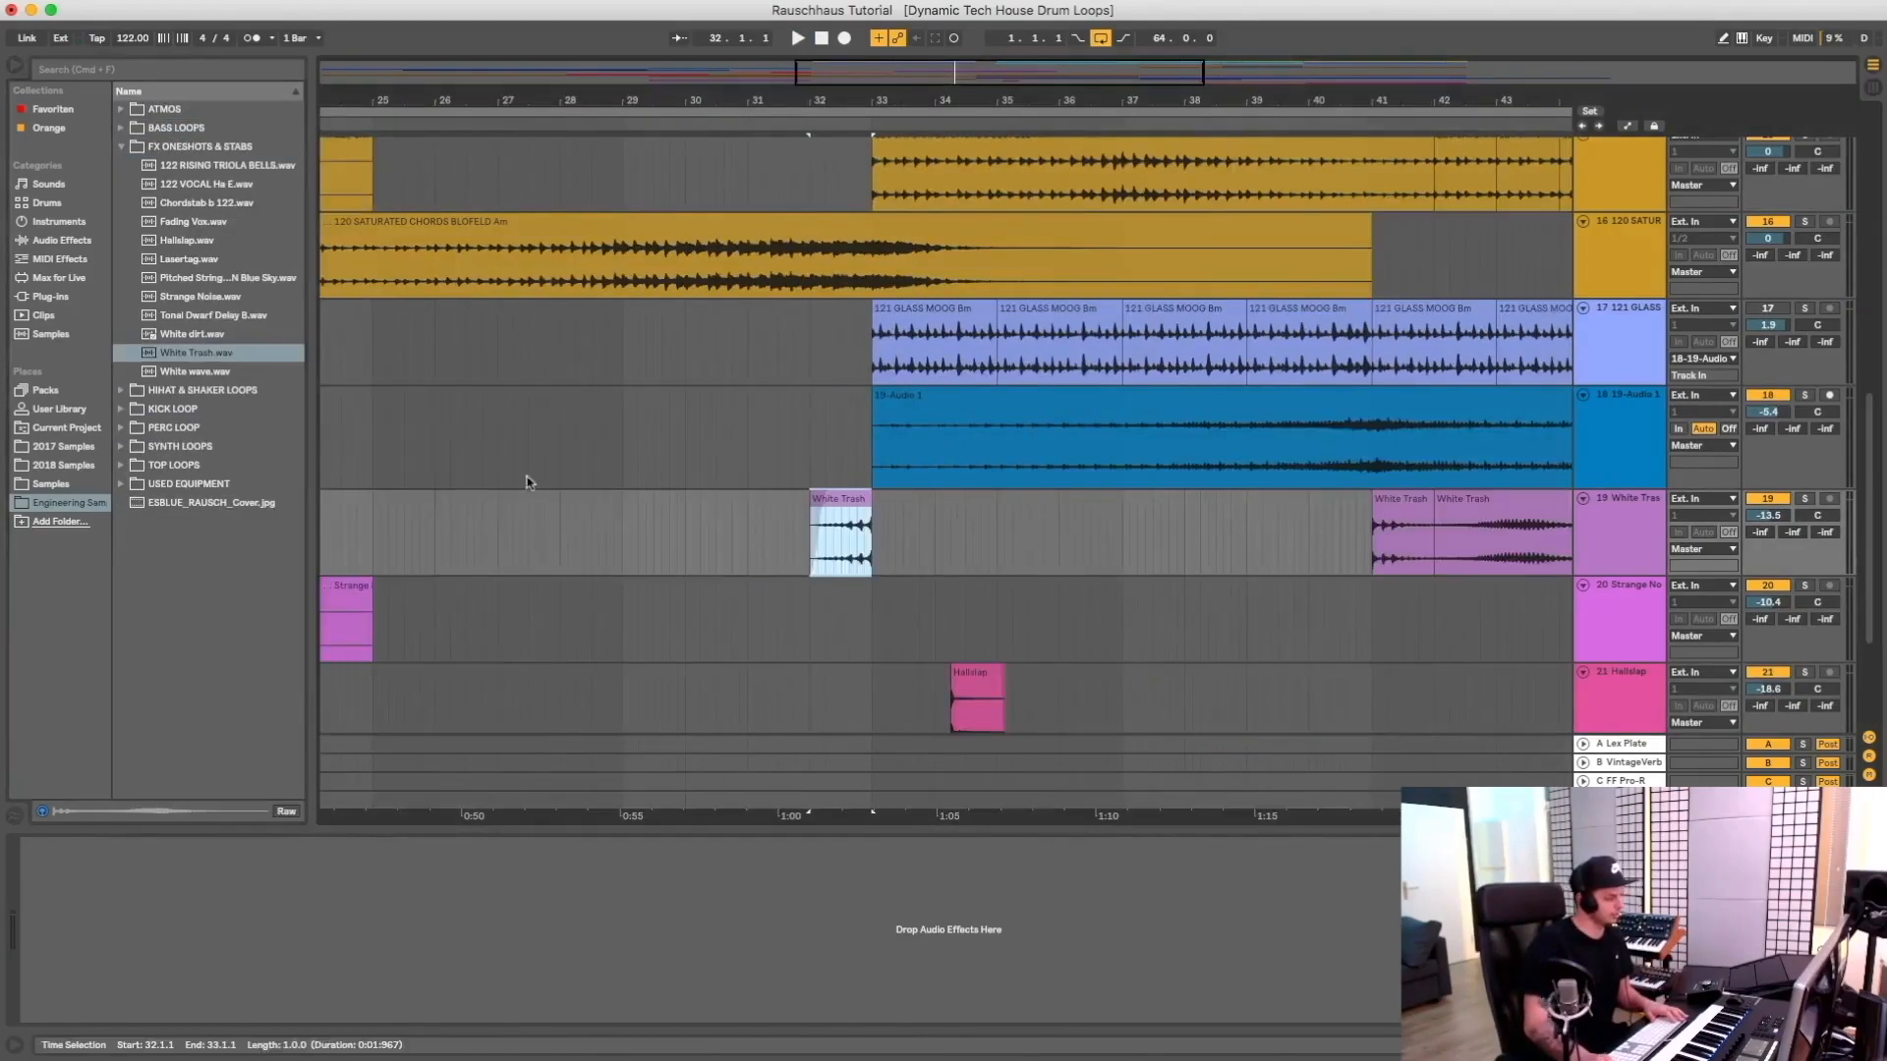
Place White Trash.wav on the White Trash track at bar 25 and trim the new clip to one bar
scroll(841, 536, "left", 3)
left_click_drag(182, 351, 610, 539)
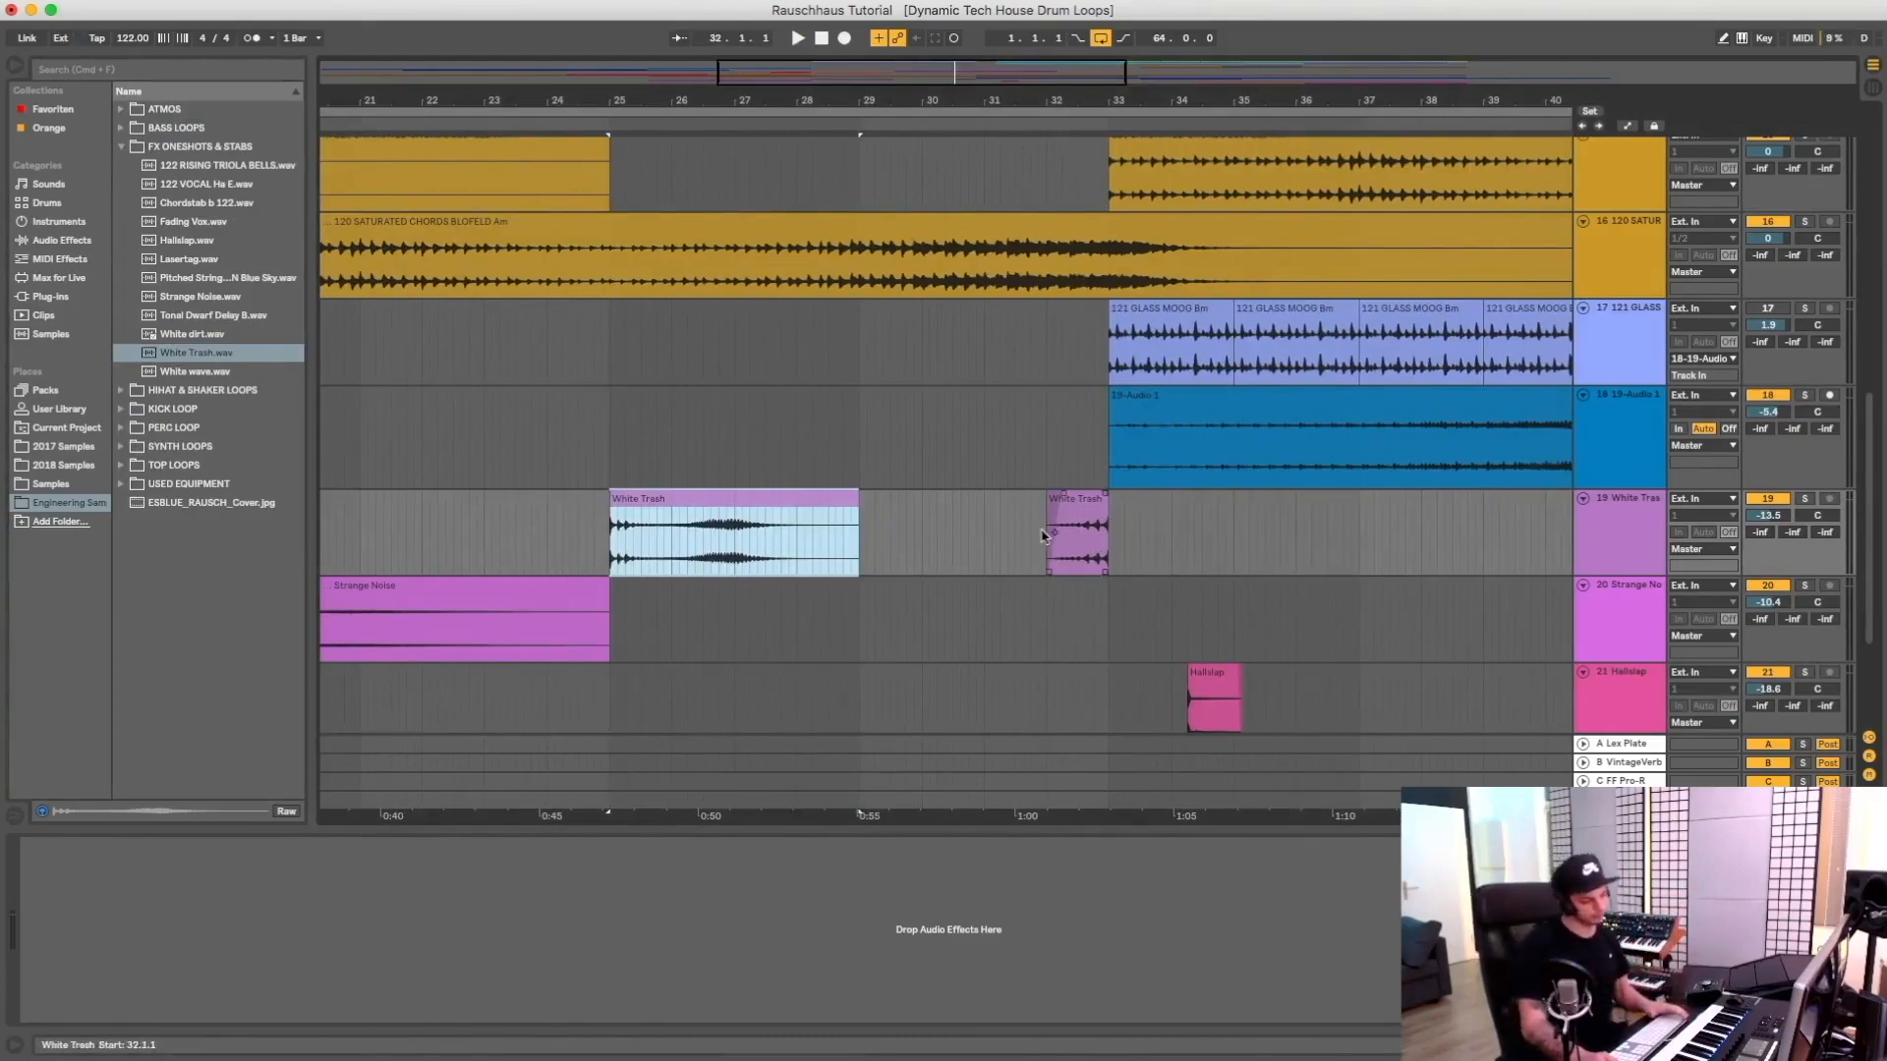
scroll(1082, 531, "right", 5)
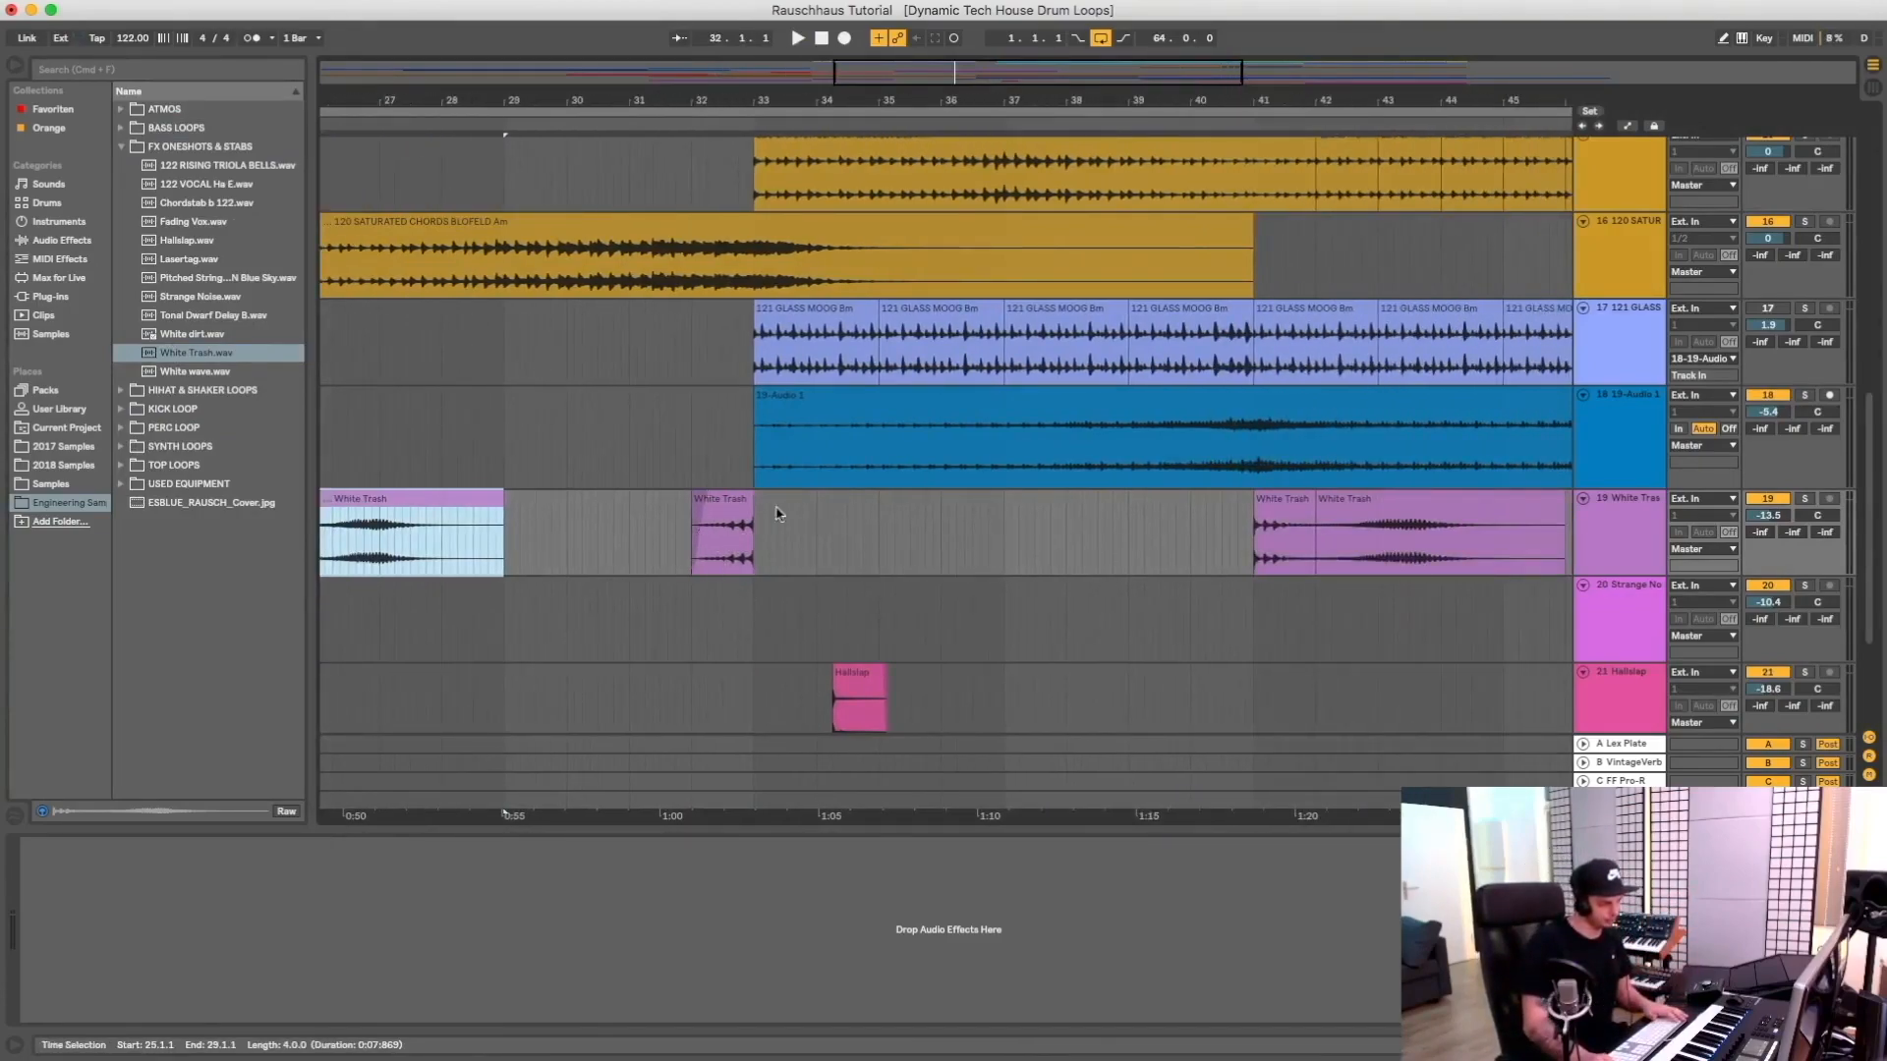
scroll(776, 513, "left", 4)
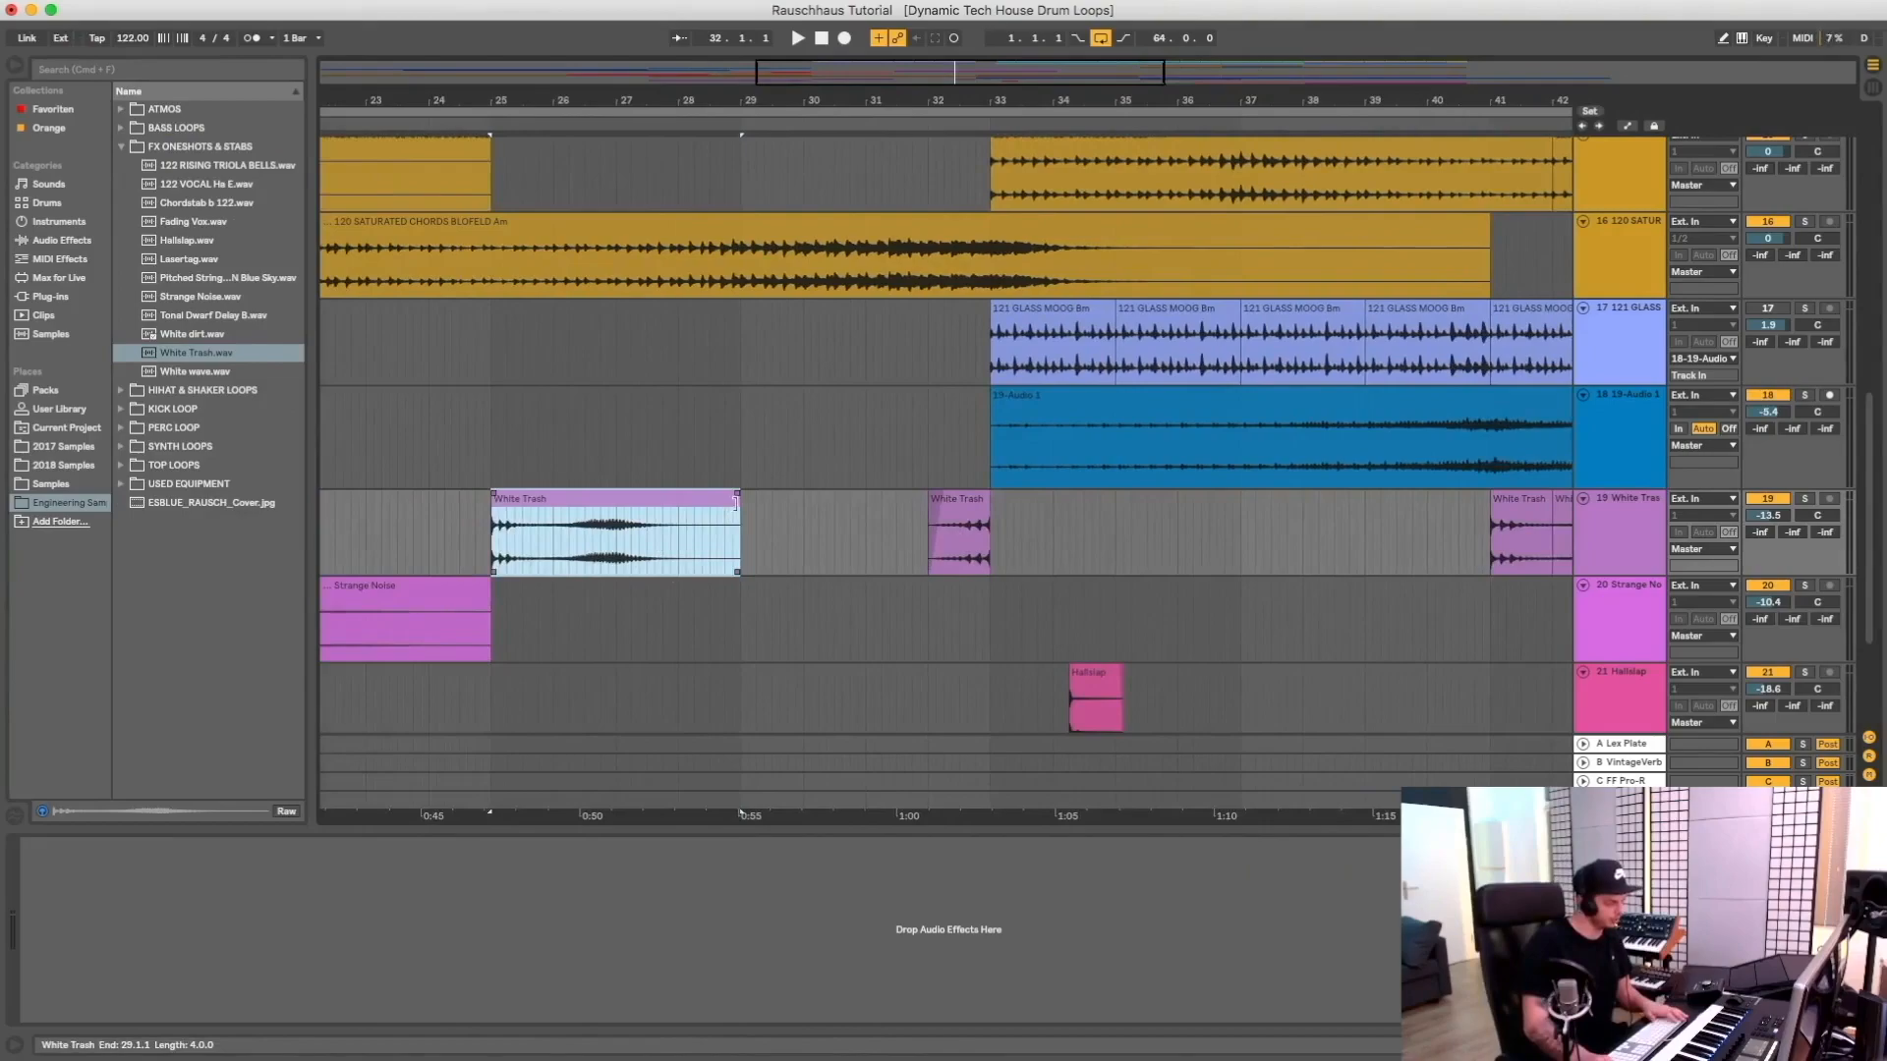
left_click(524, 558)
left_click_drag(549, 555, 777, 548)
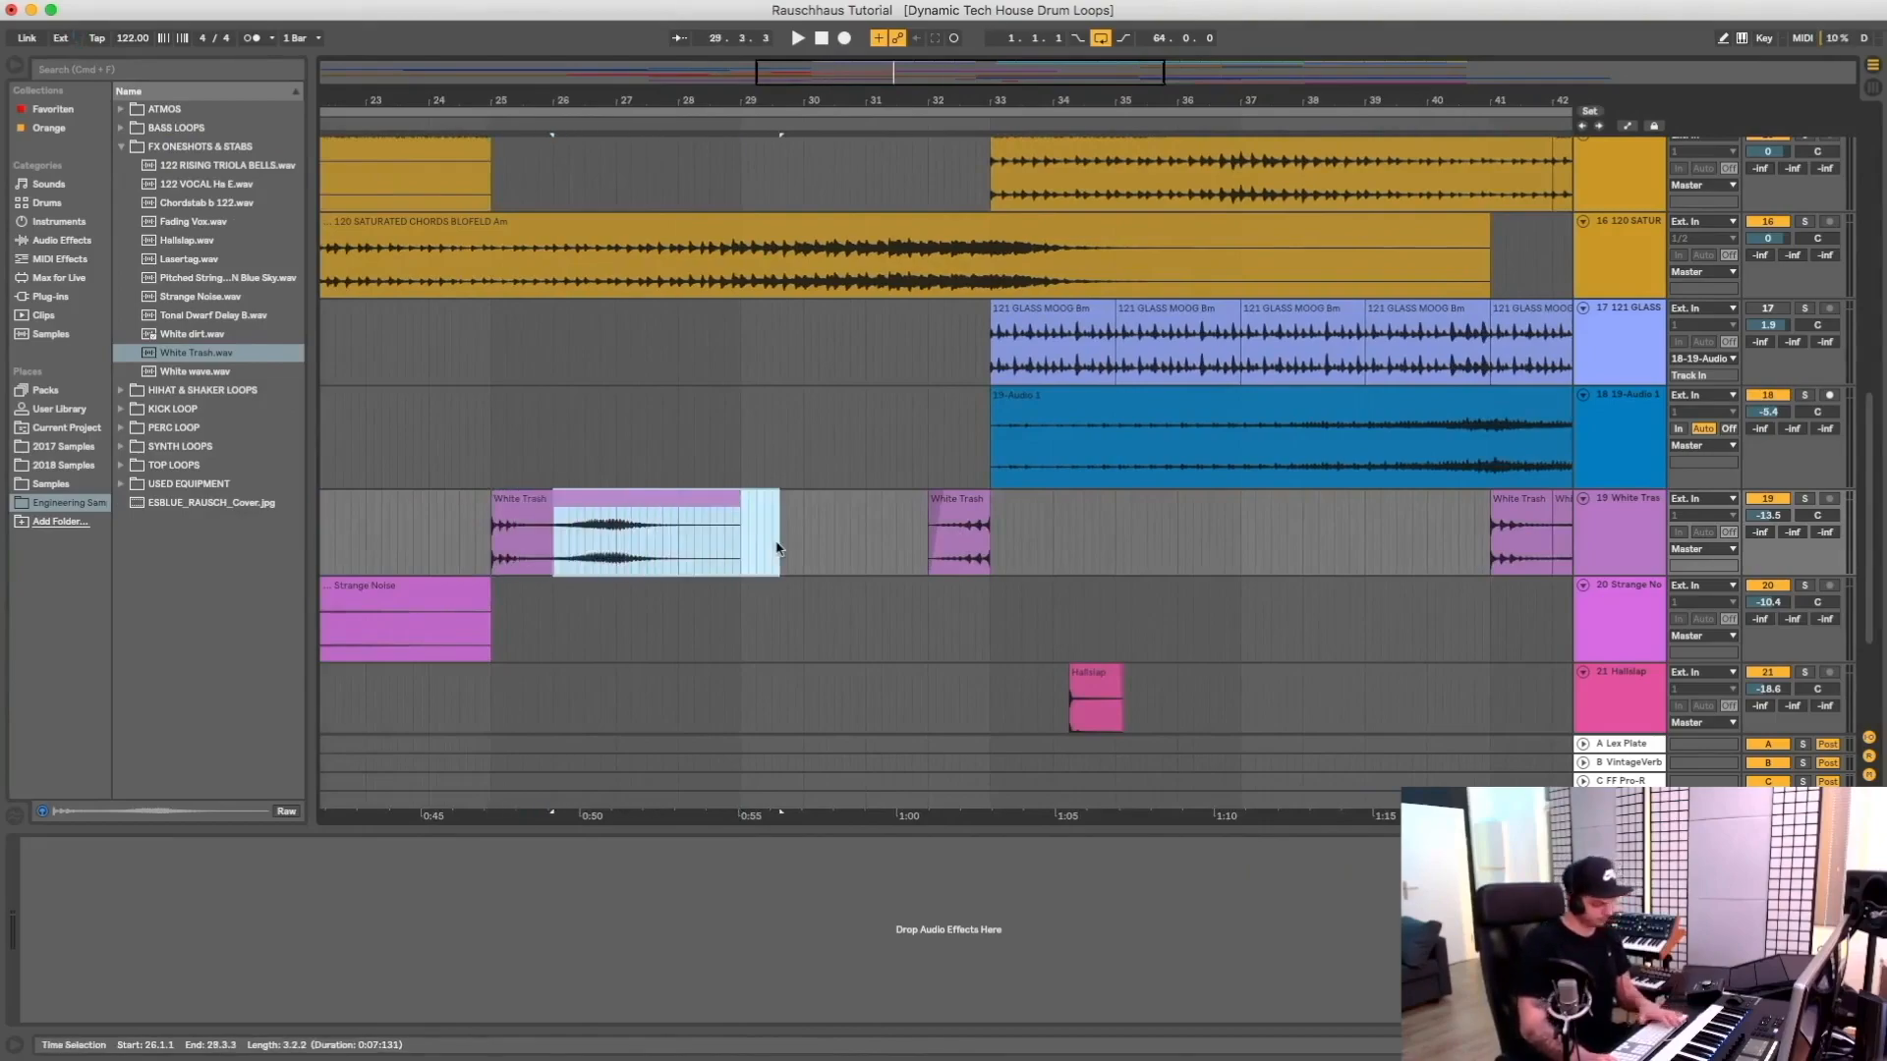
key("Delete")
Open the sample settings of the White Trash clip at bar 25, and delete that clip
left_click(523, 496)
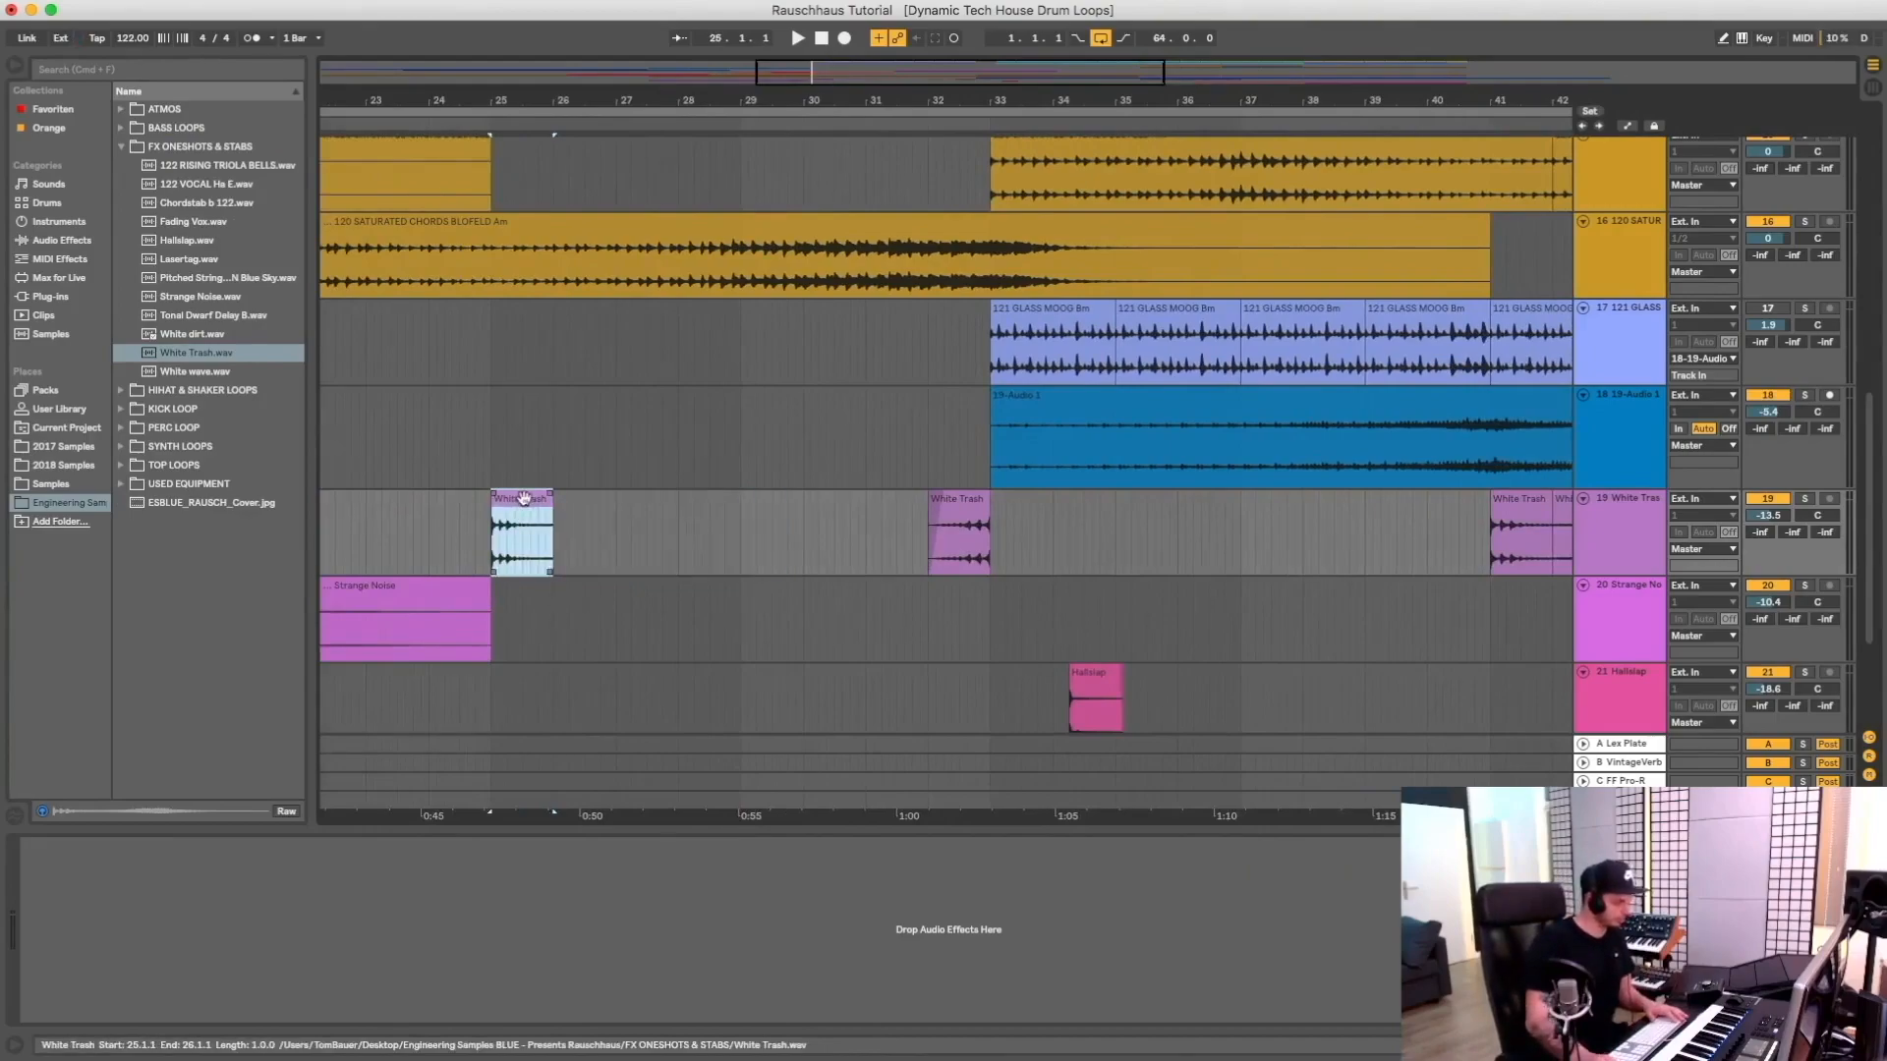
double_click(524, 496)
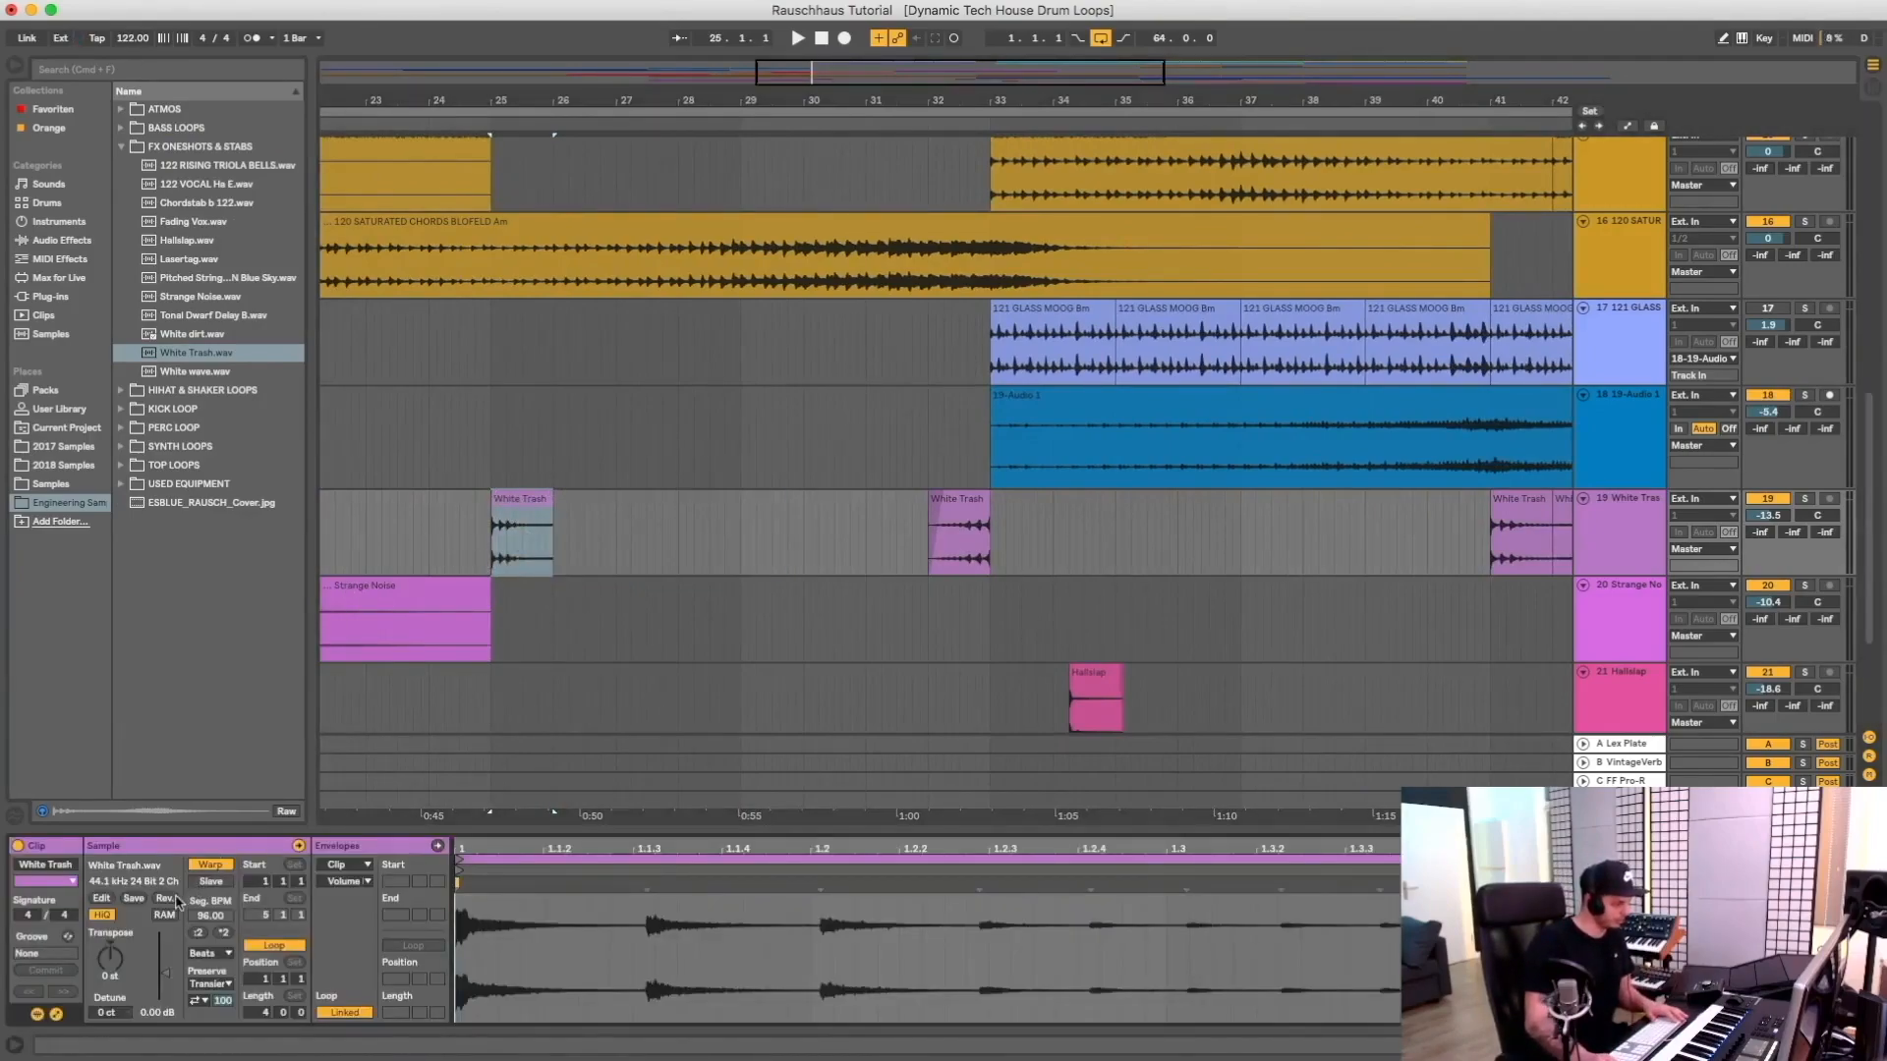
left_click(532, 503)
key("Delete")
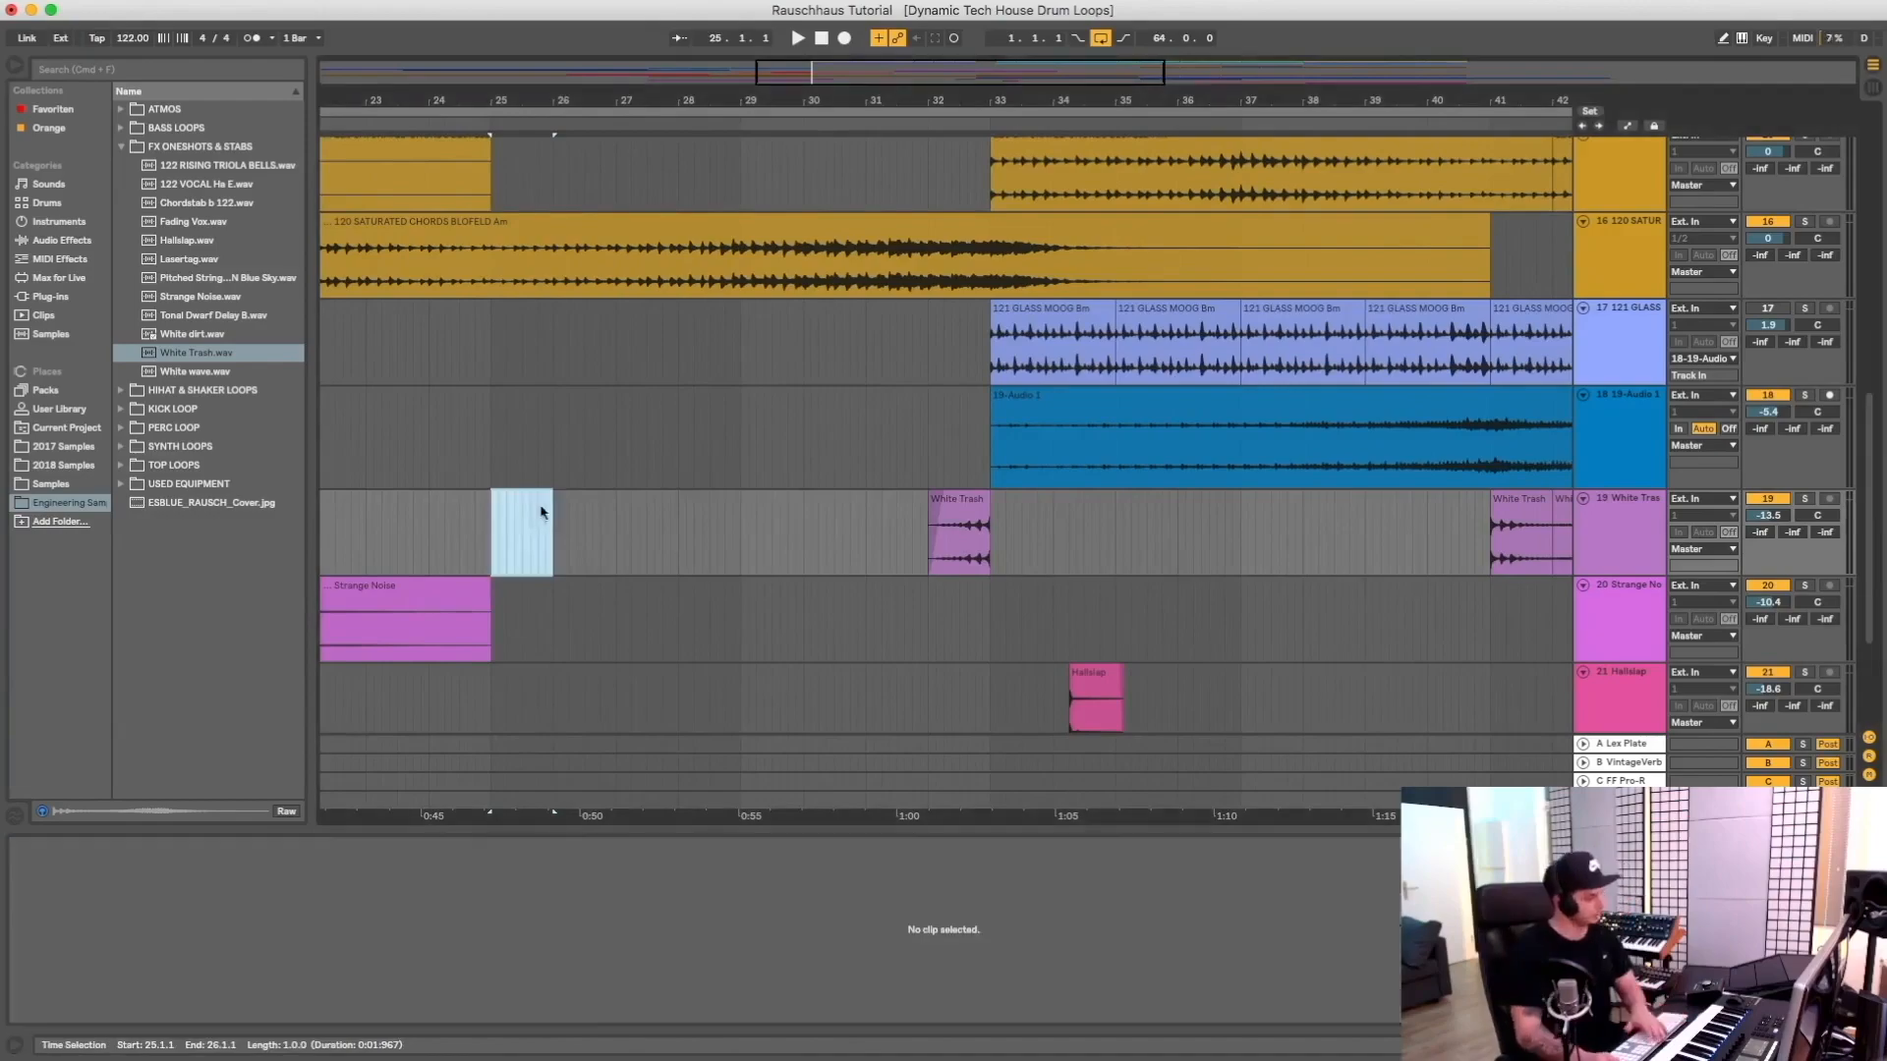
Play the White Trash clip at bar 32 with its track soloed, and replay the passage with all tracks
left_click(1806, 499)
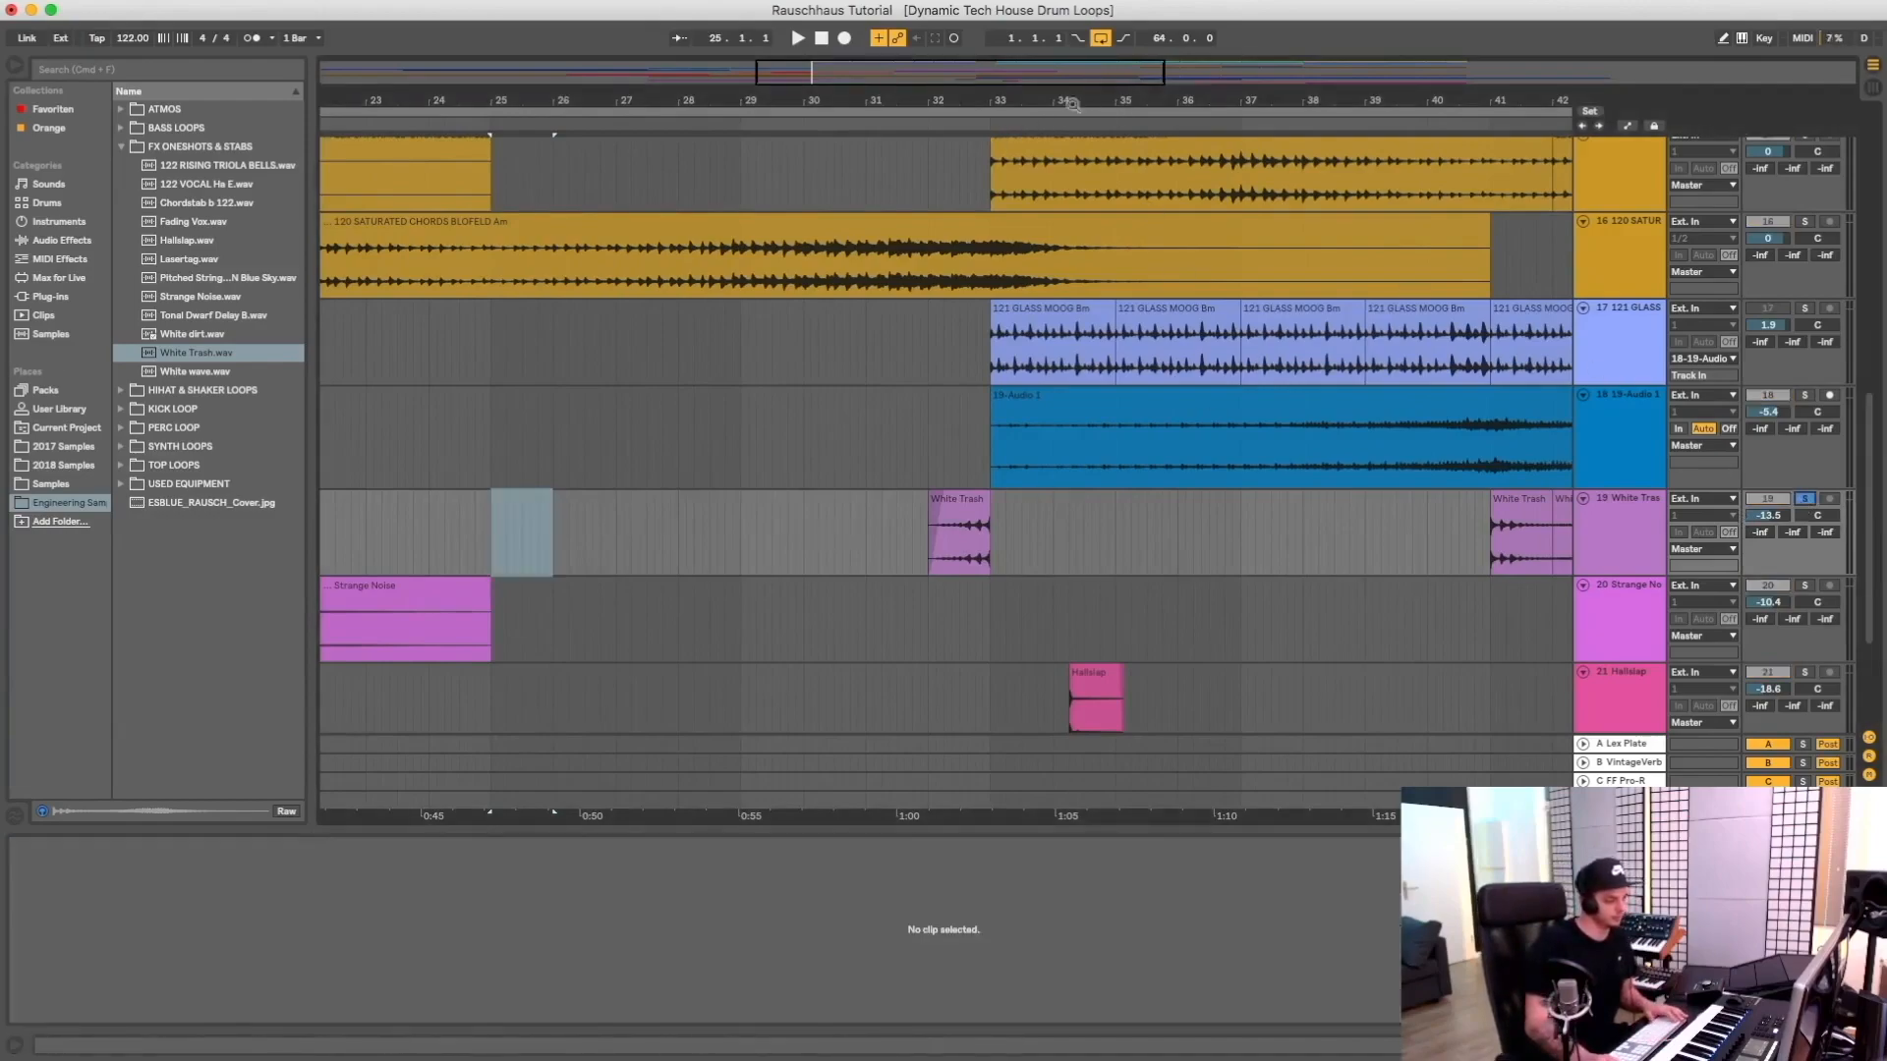
left_click(1612, 501)
left_click(914, 130)
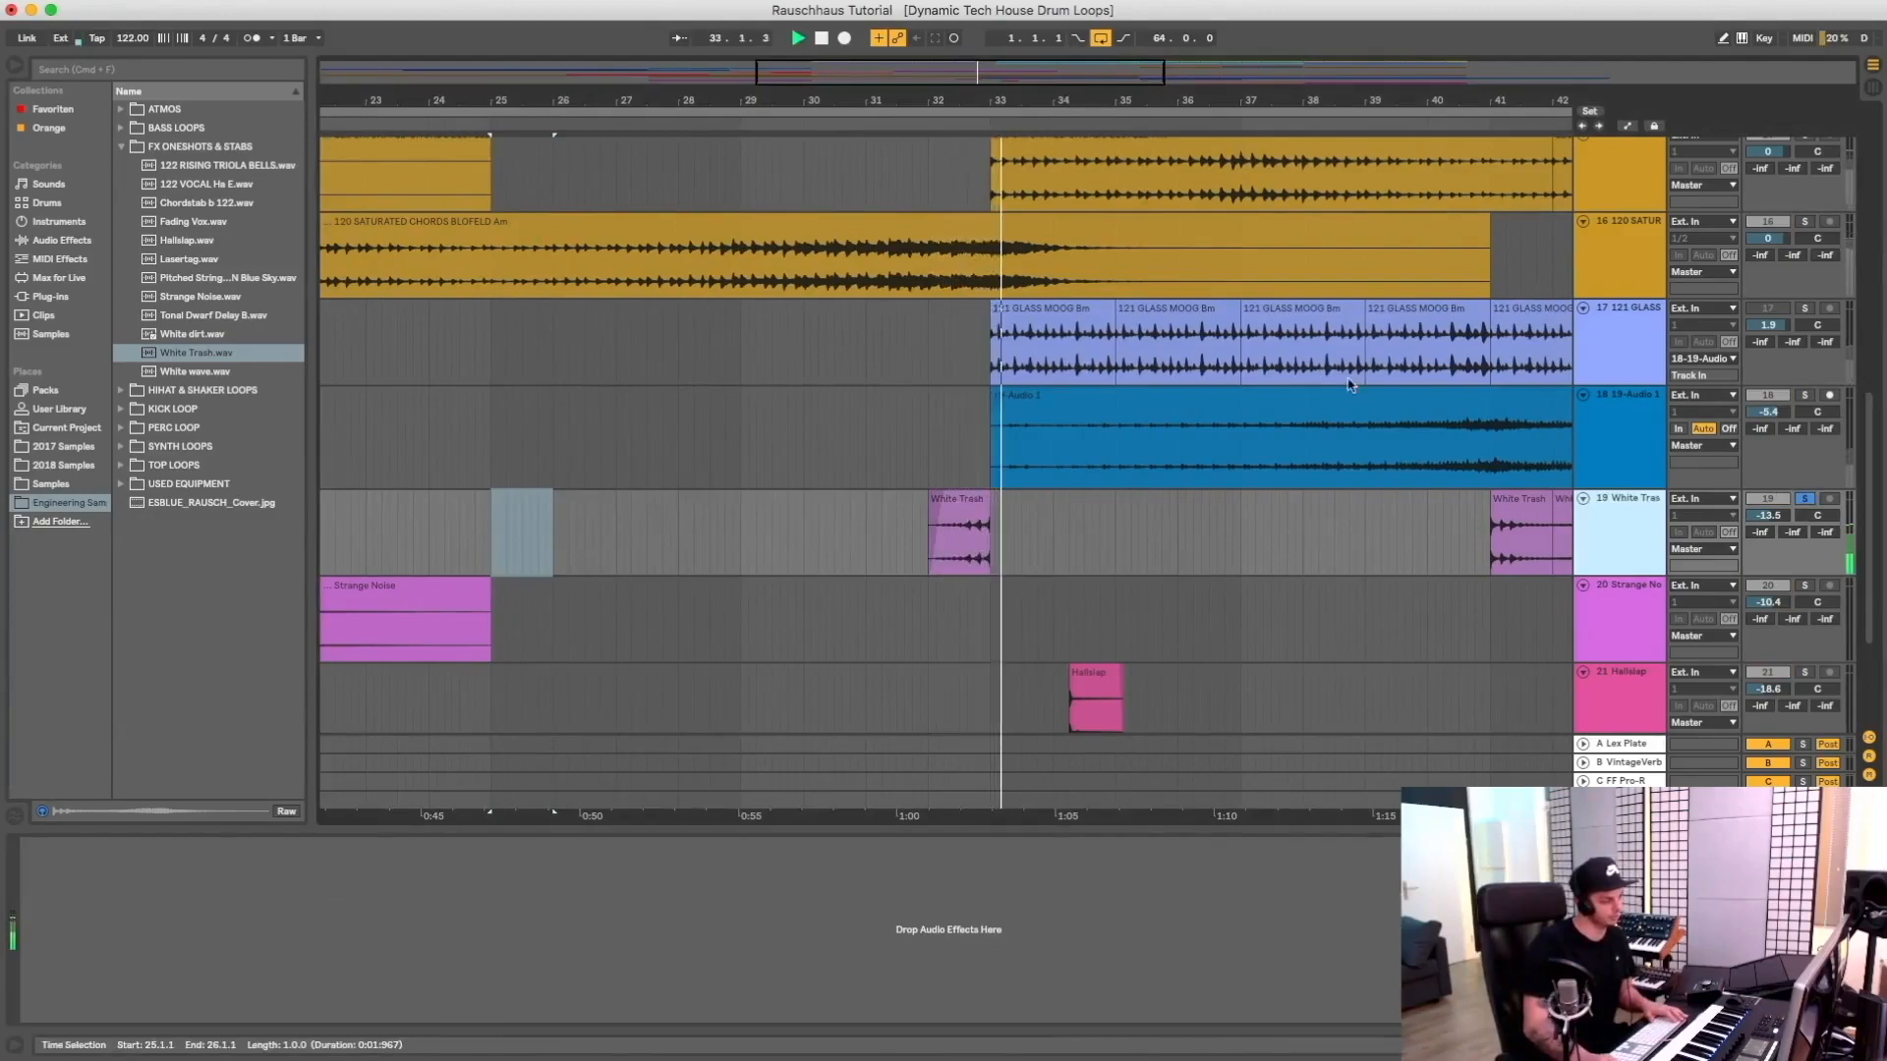
key("space")
left_click(1806, 499)
left_click(865, 125)
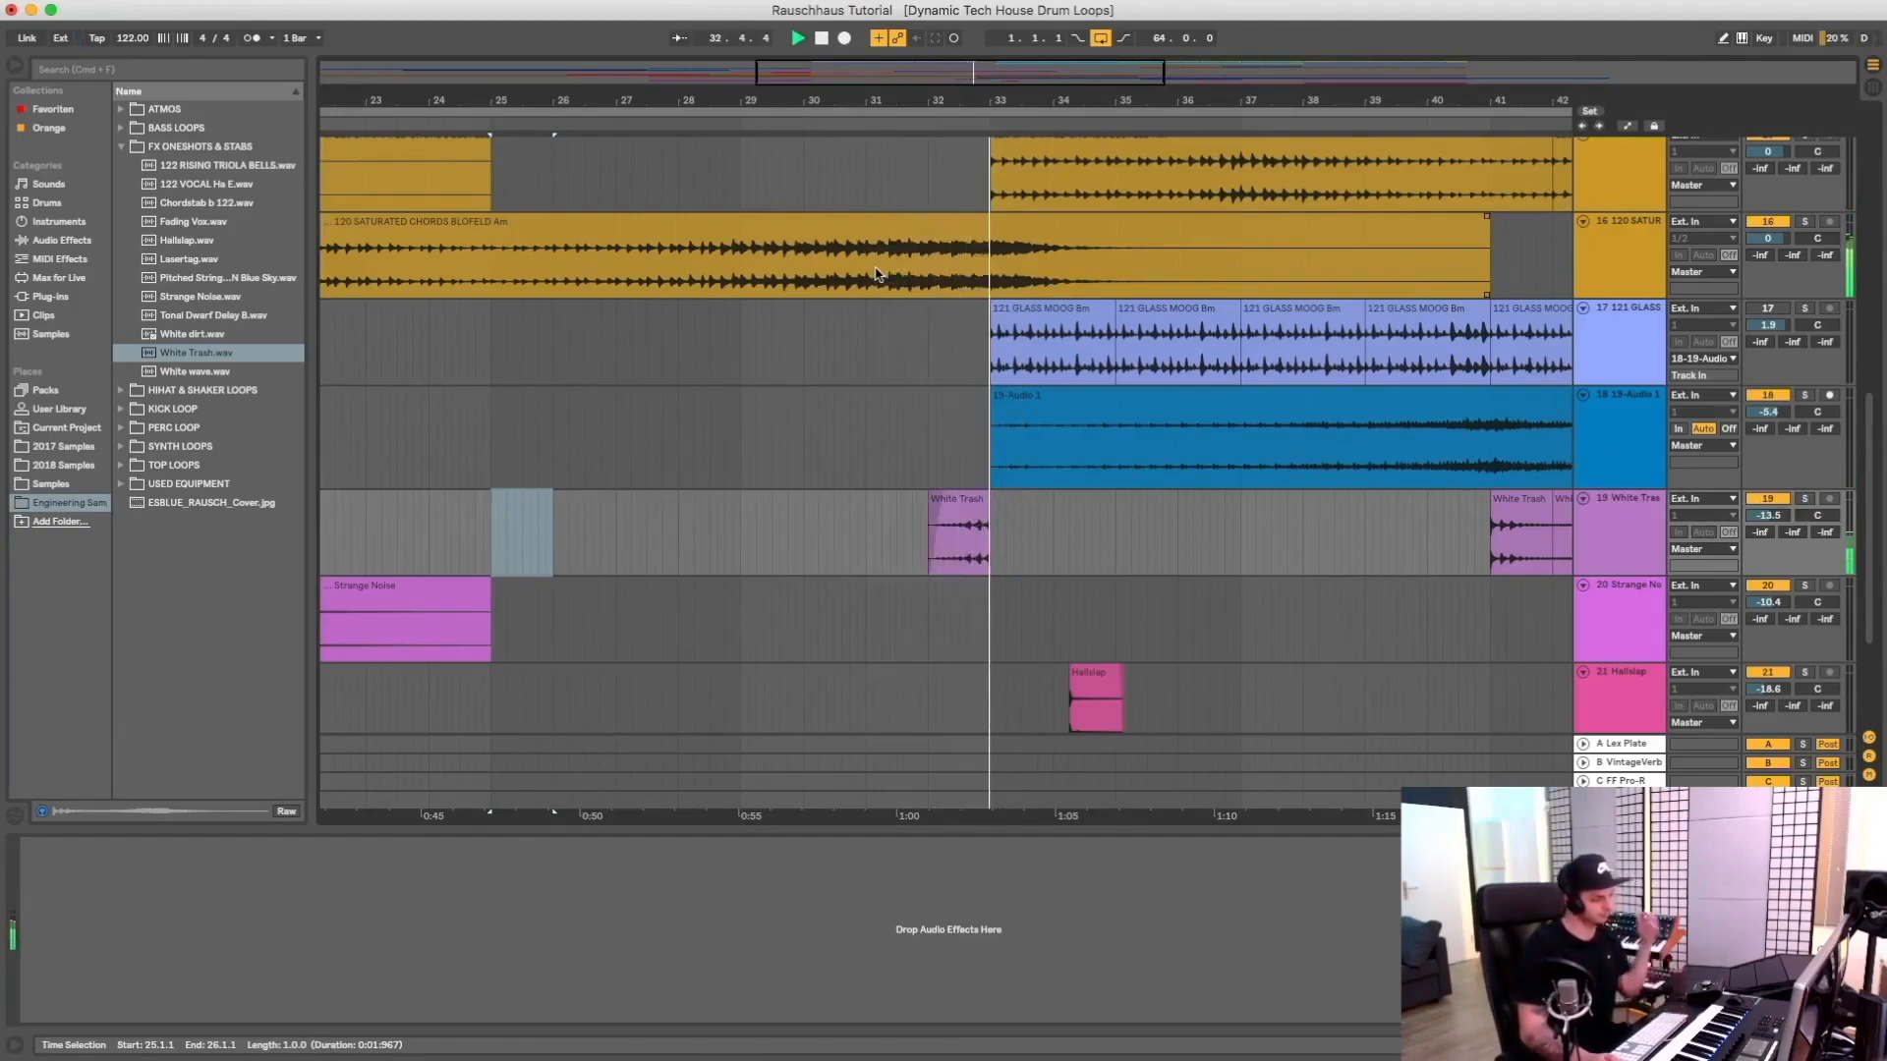
Display the Hallslap track's delay device and preview Hallslap.wav from the FX ONESHOTS & STABS folder
scroll(1219, 648, "down", 1)
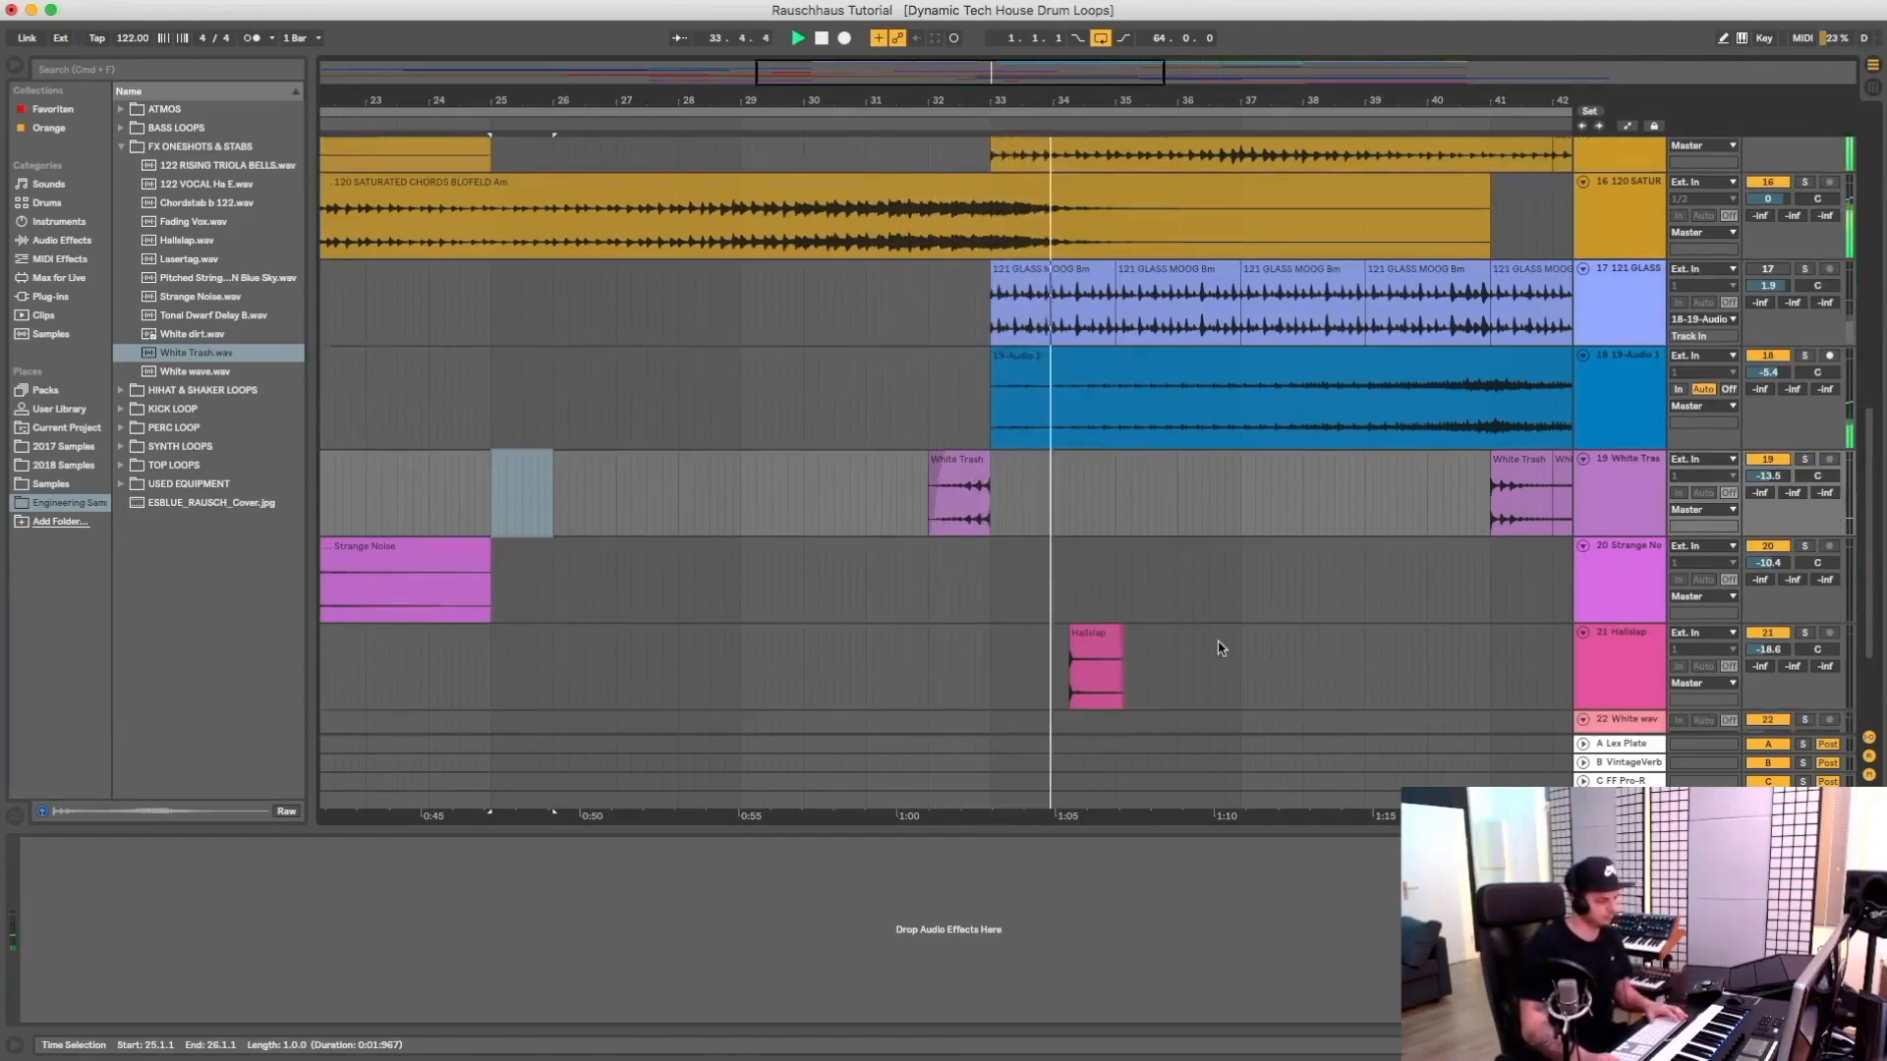
scroll(1219, 647, "down", 1)
left_click(1648, 649)
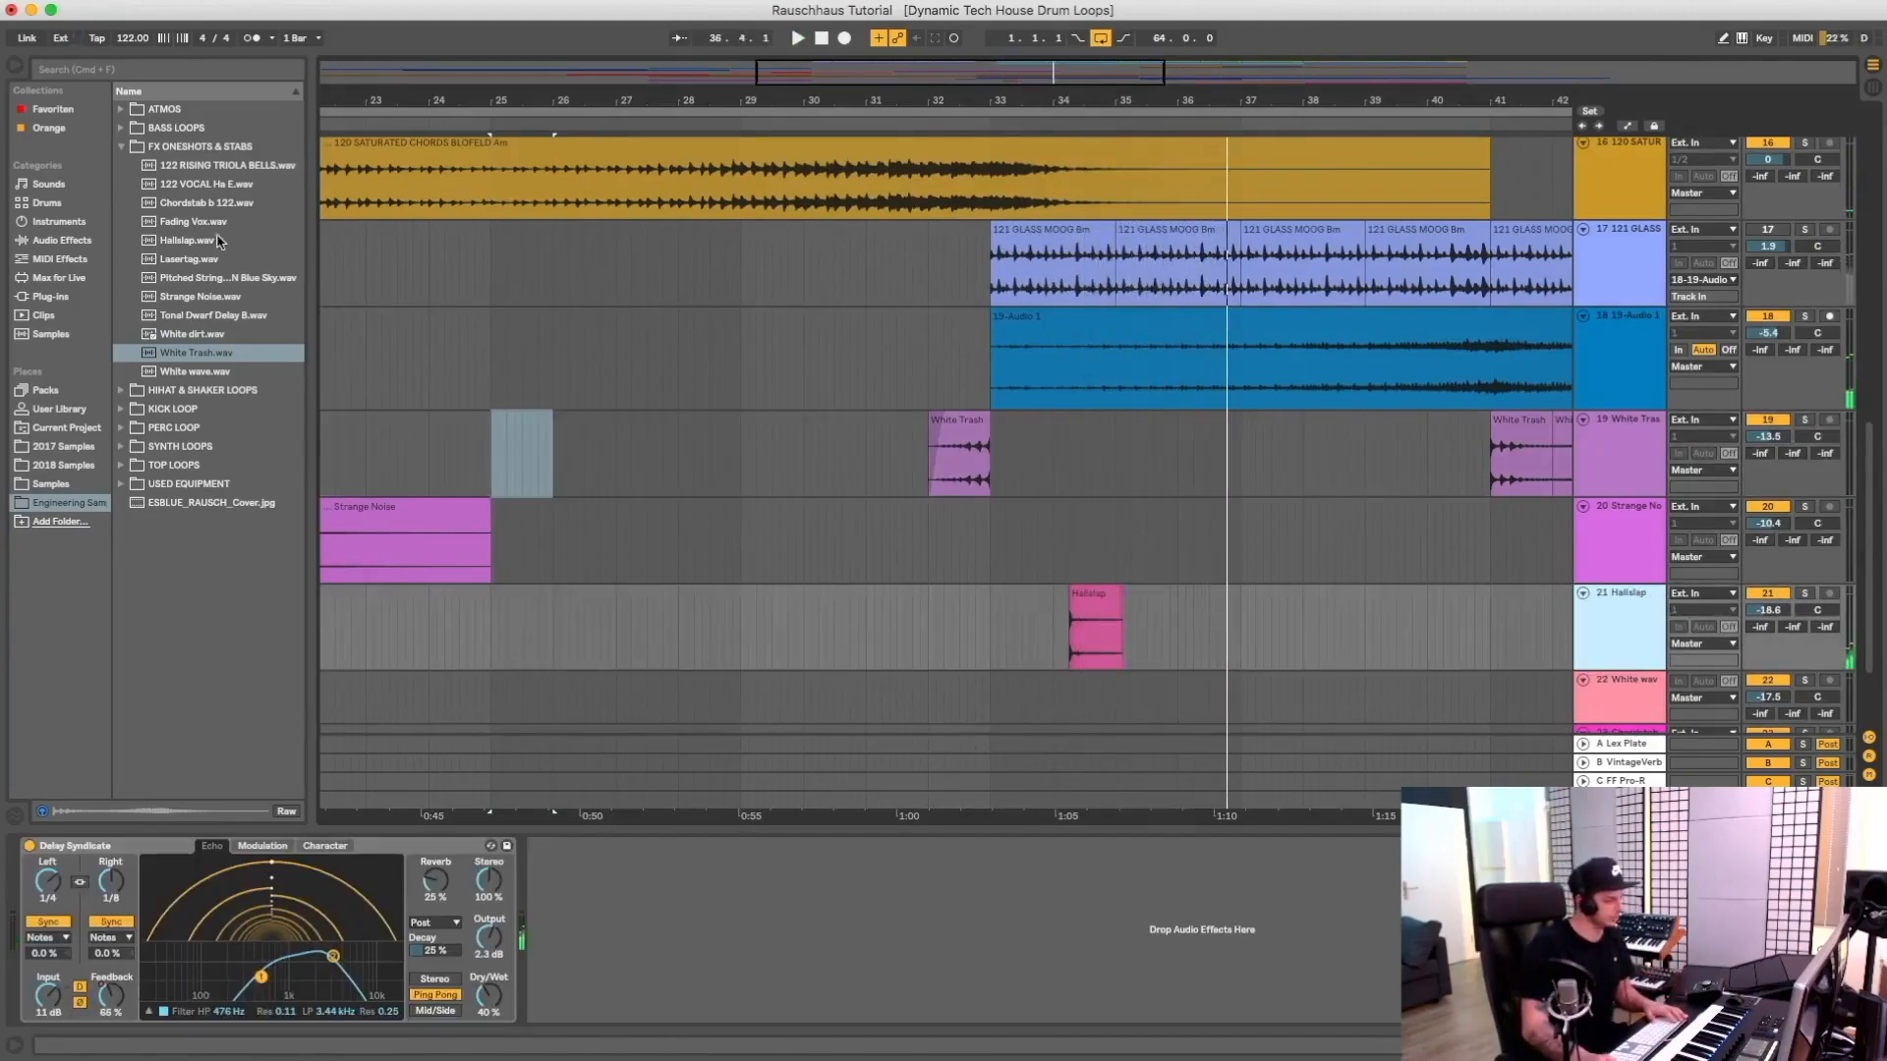
left_click(218, 241)
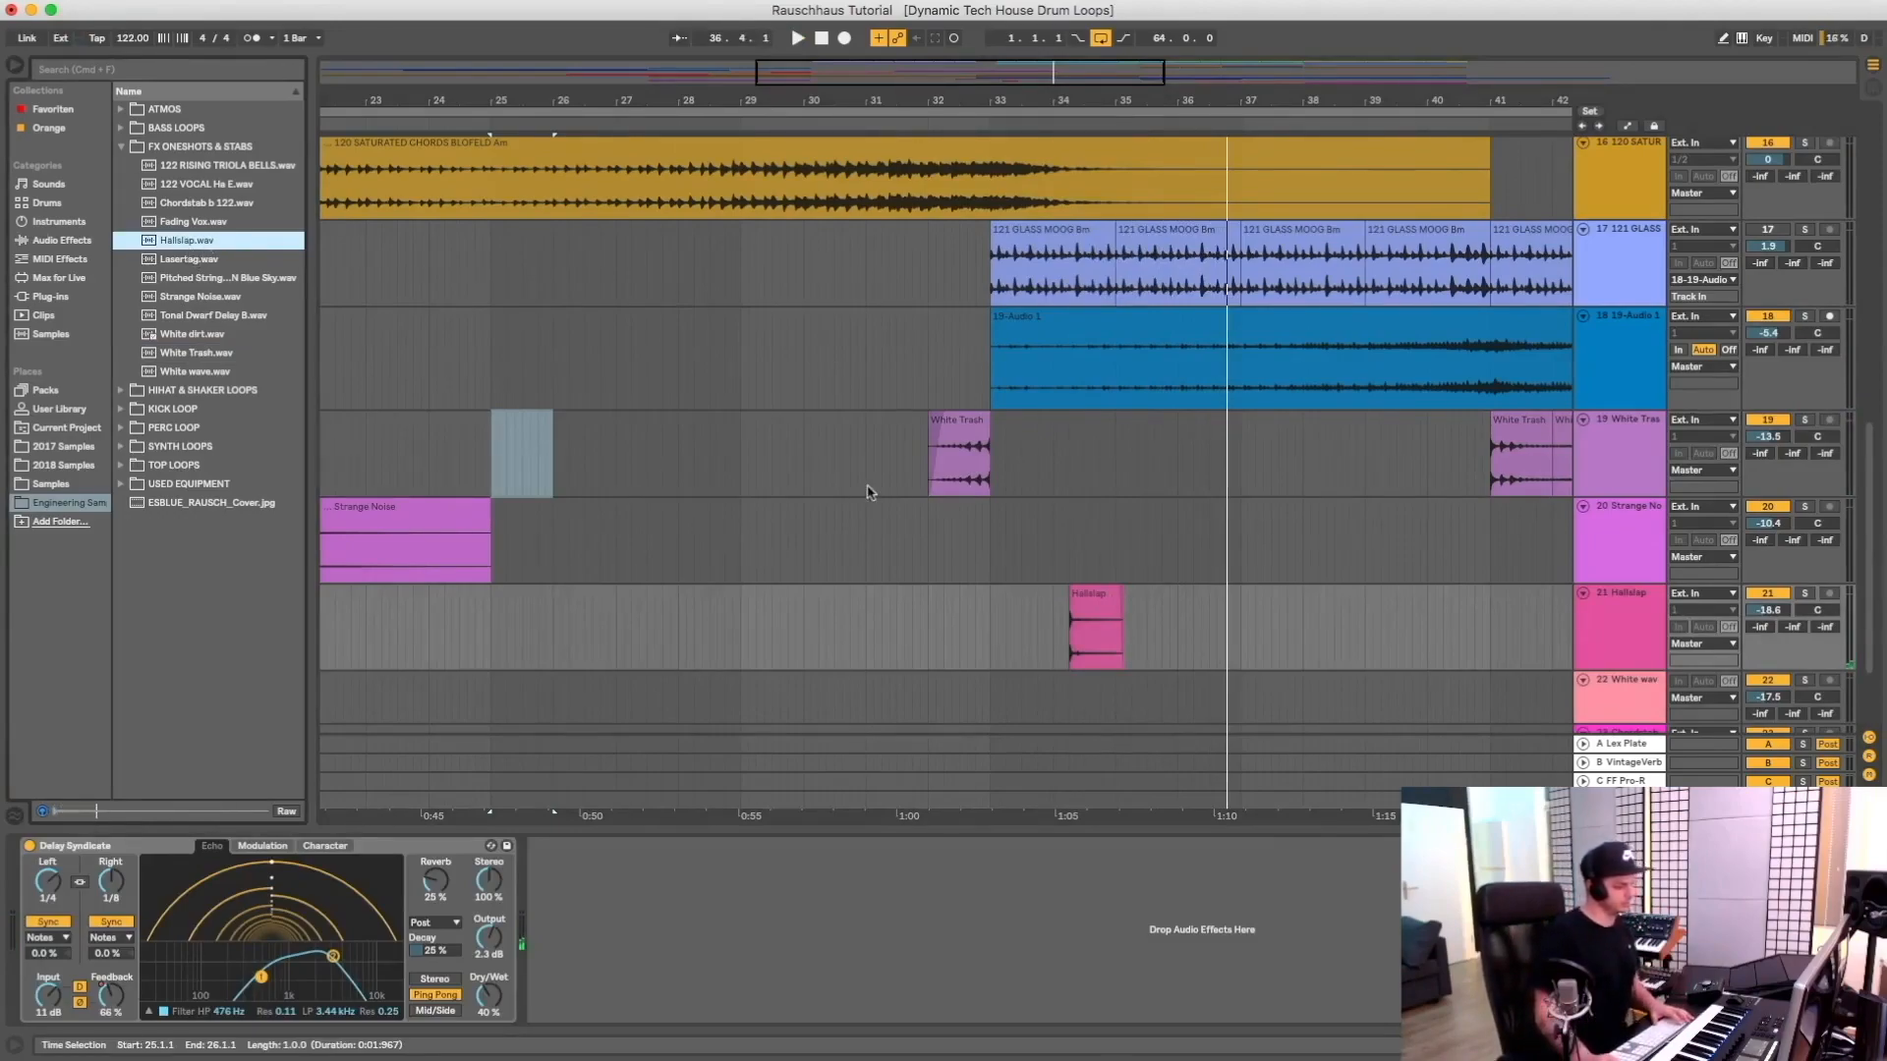
Shorten the Hallslap clip so it ends at bar 35, and solo the Hallslap track
scroll(1007, 531, "down", 2)
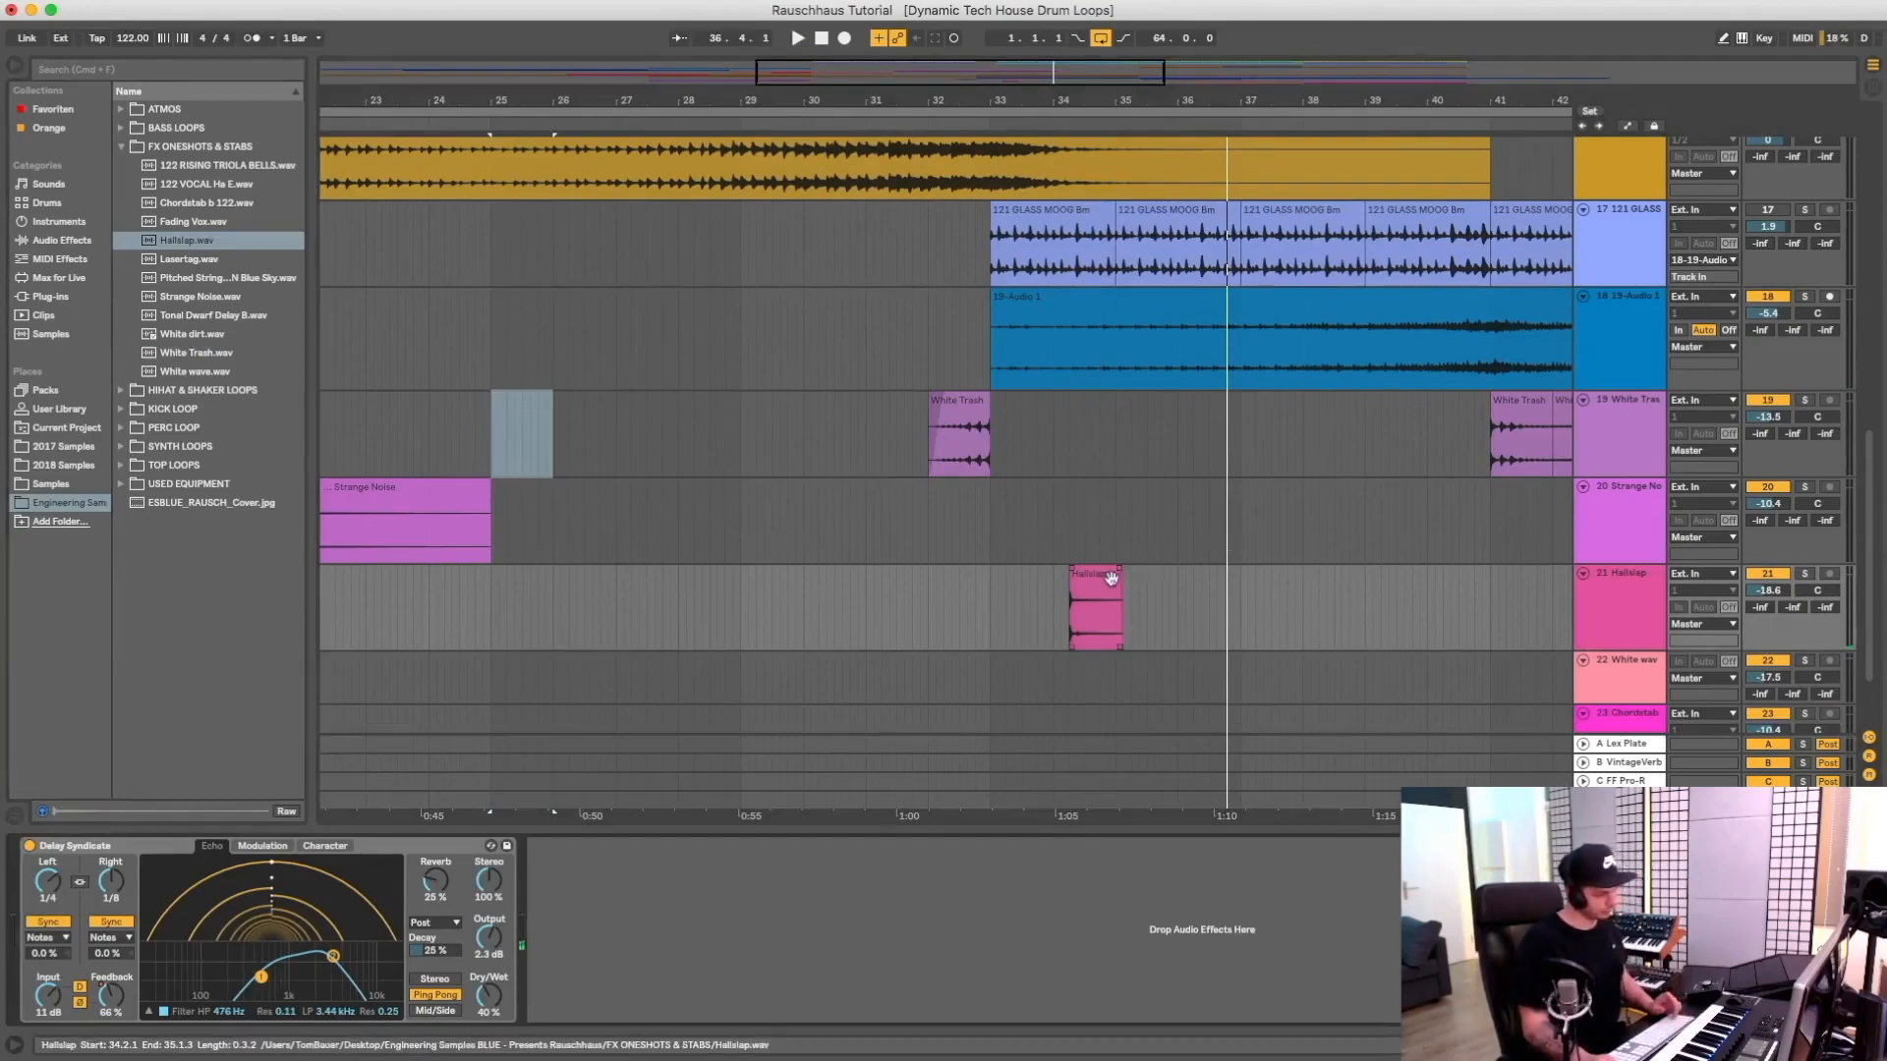
left_click_drag(1121, 578, 1113, 578)
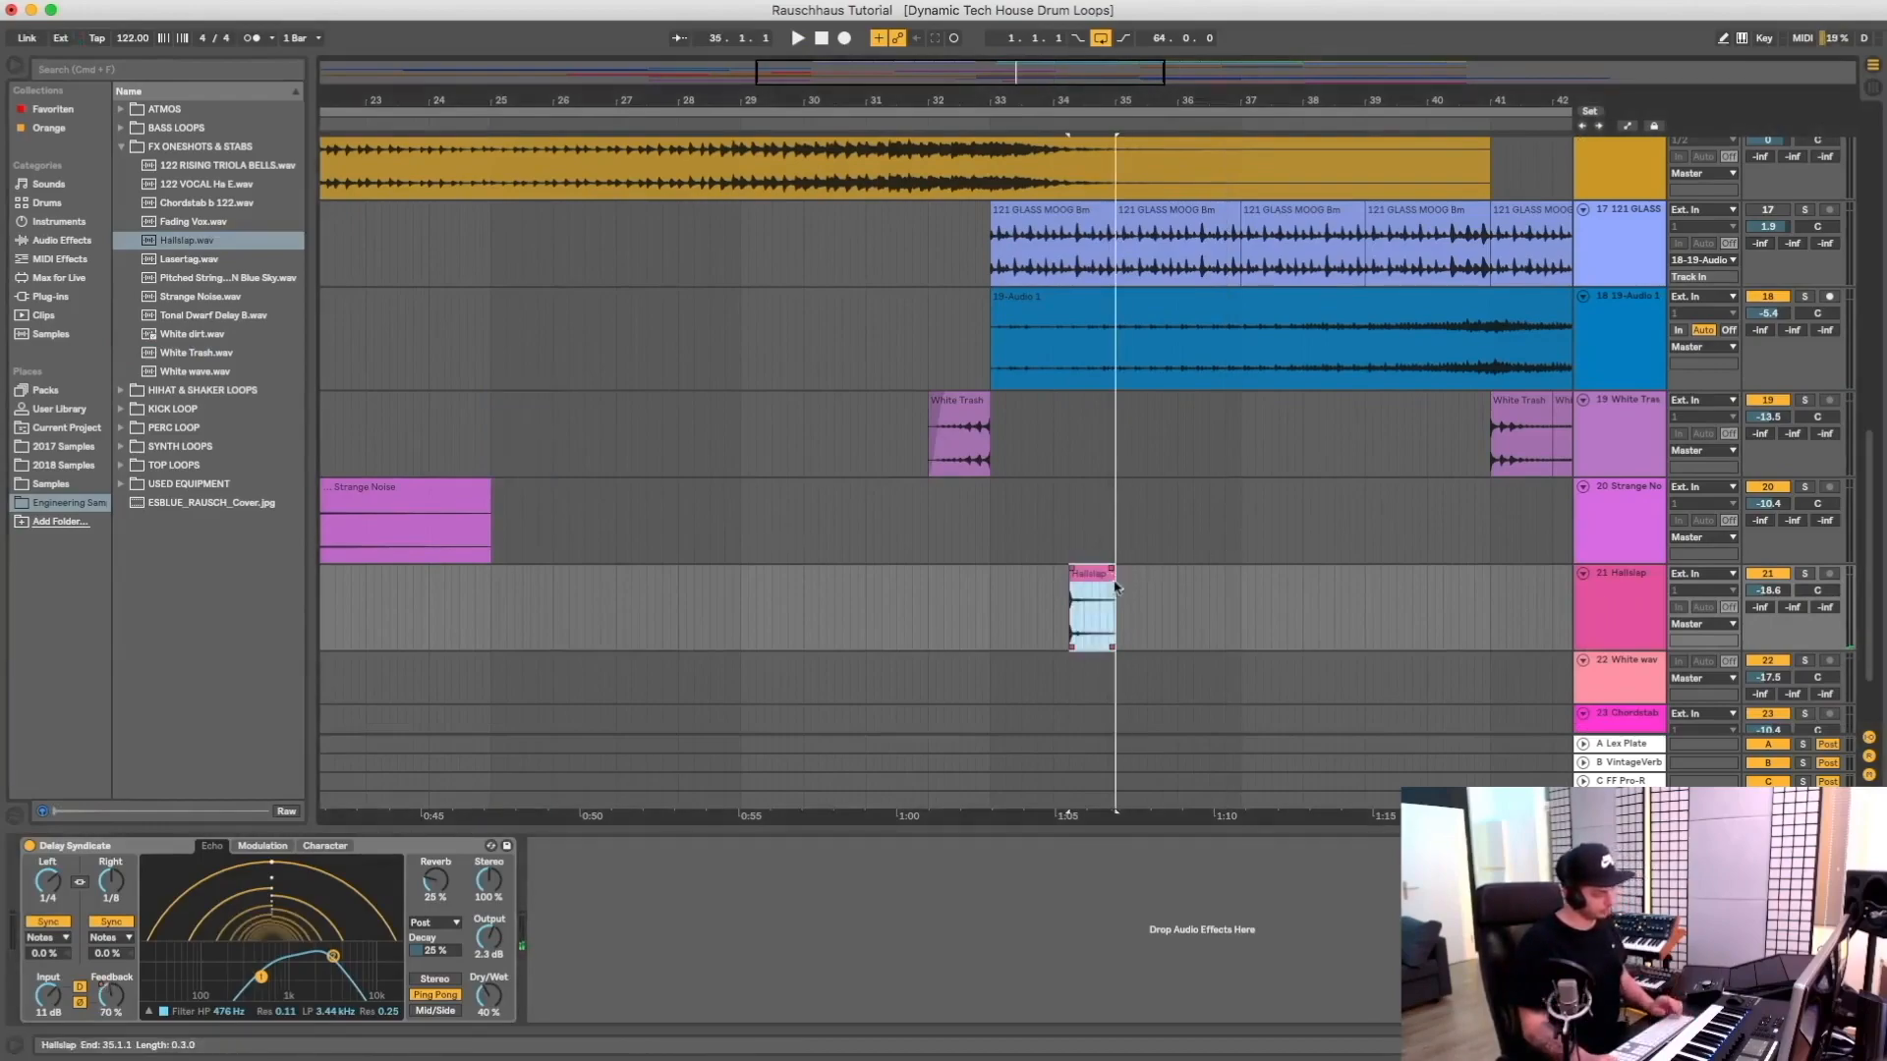
left_click(1802, 574)
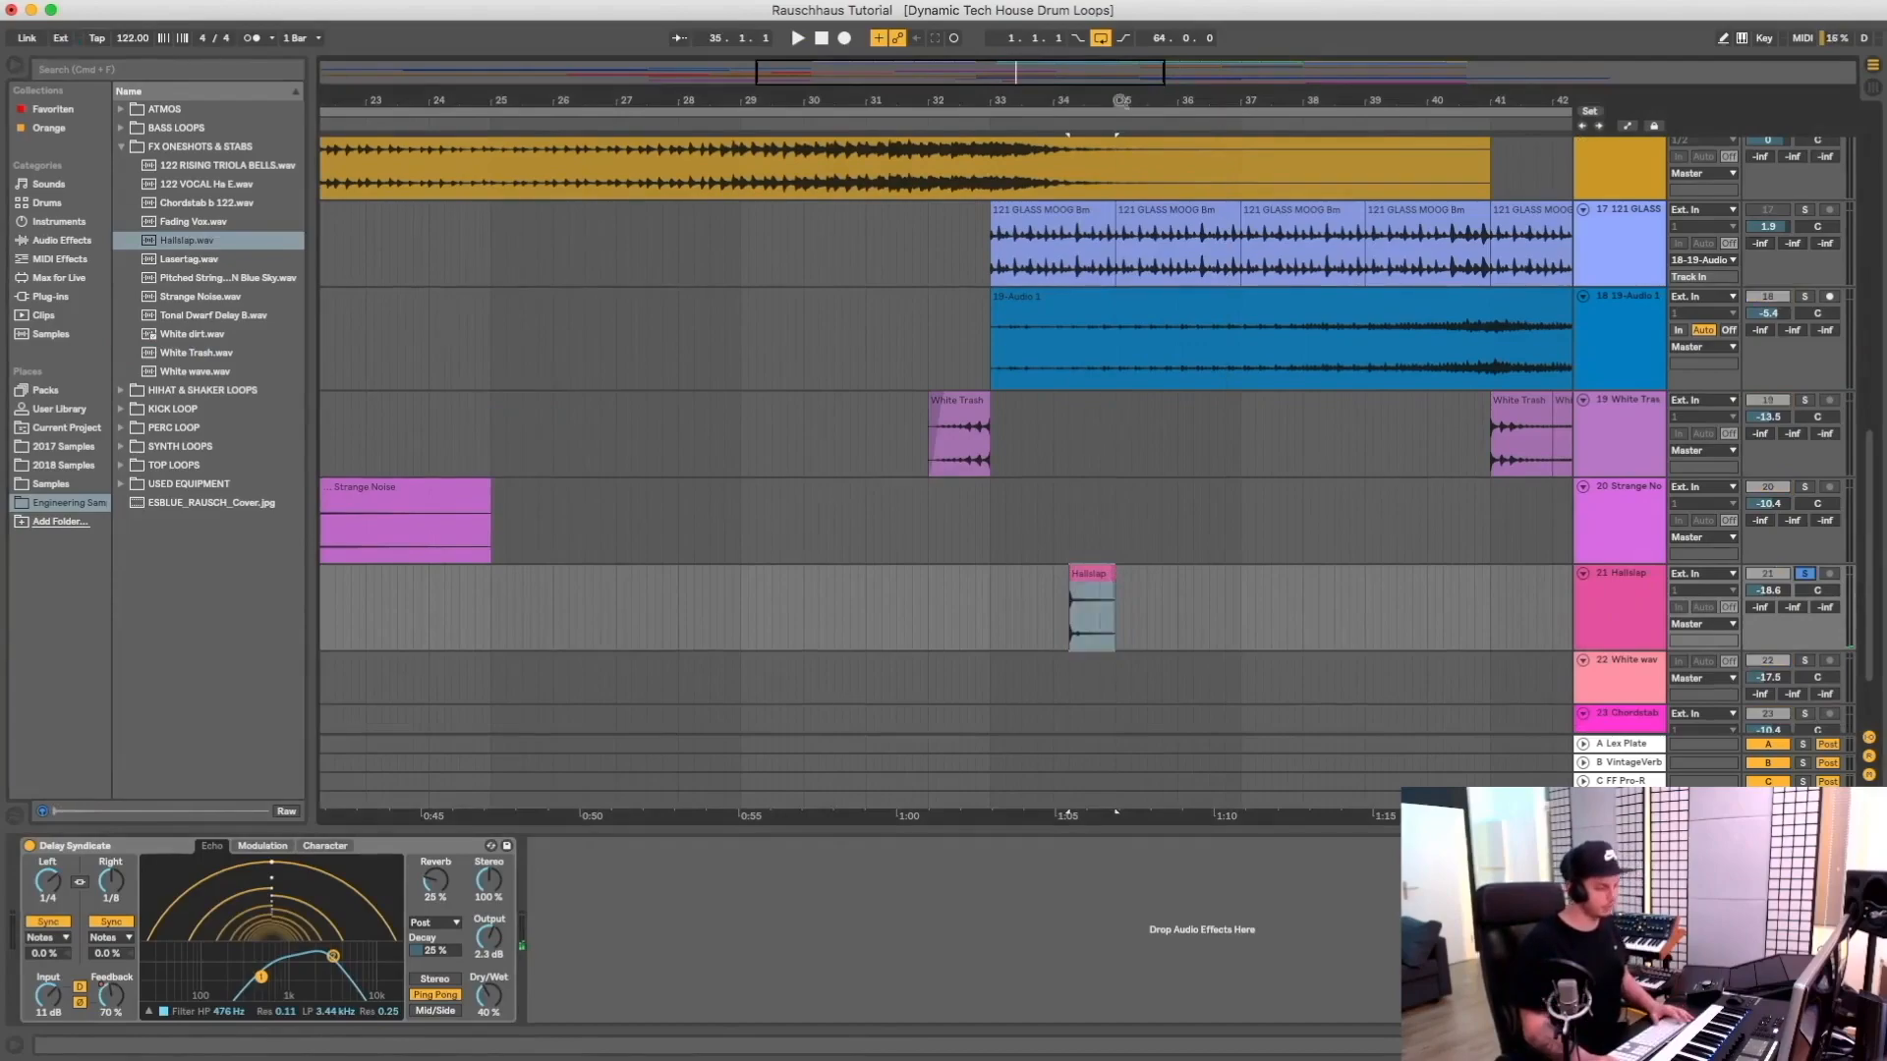
Play the soloed Hallslap clip and display the Delay Syndicate Feedback automation on its track
key("space")
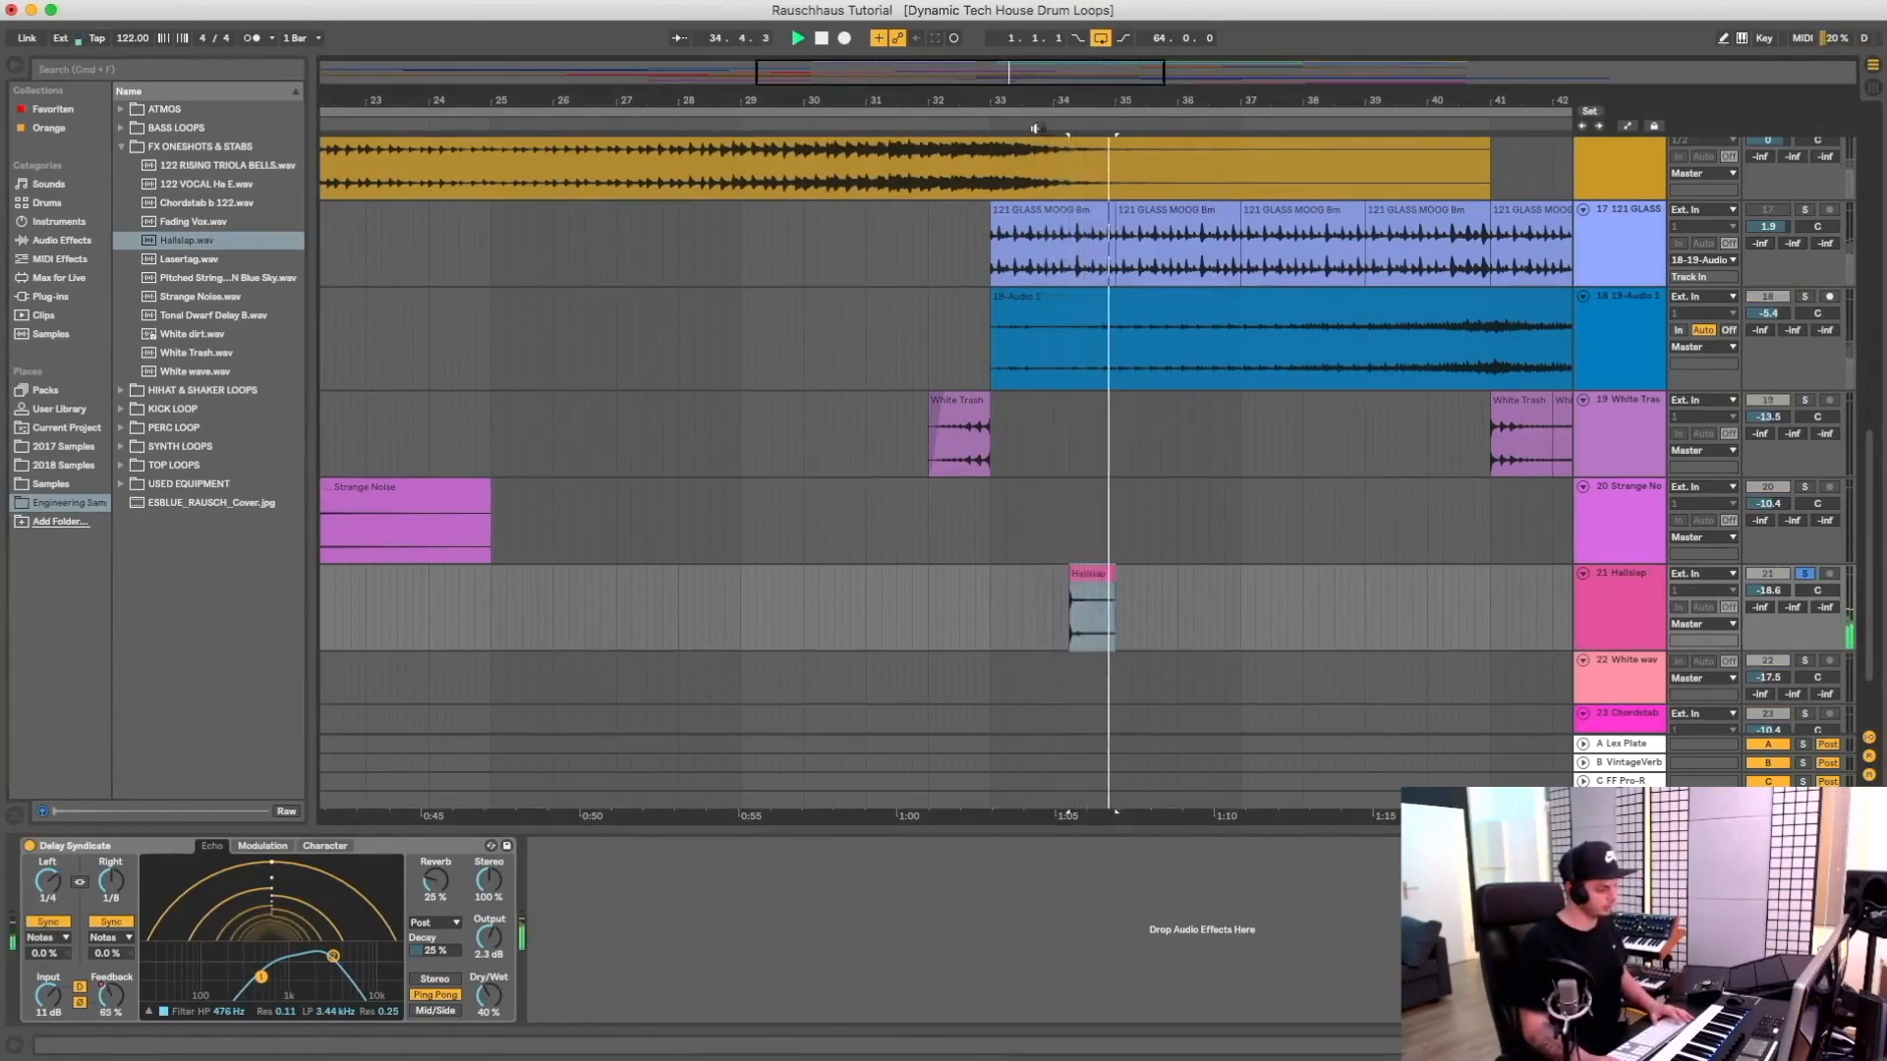
key("space")
left_click(1602, 610)
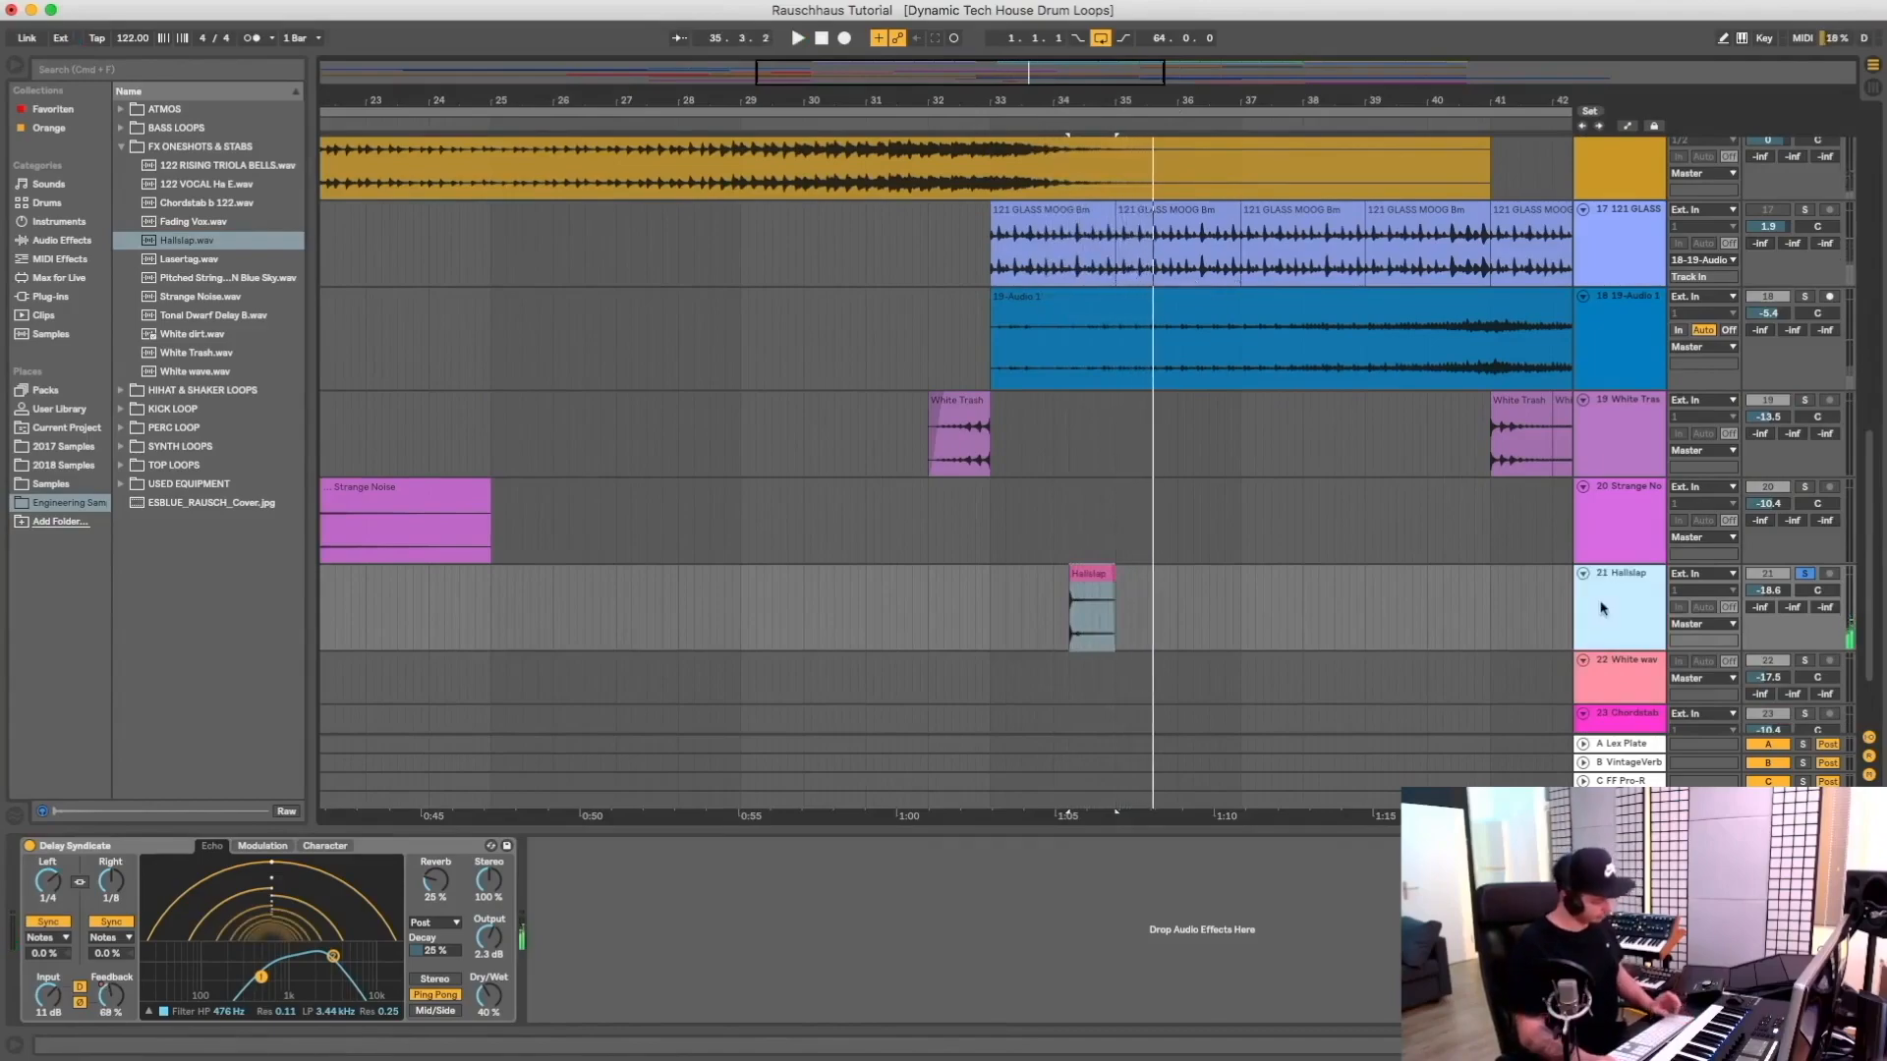
key("a")
left_click(1622, 589)
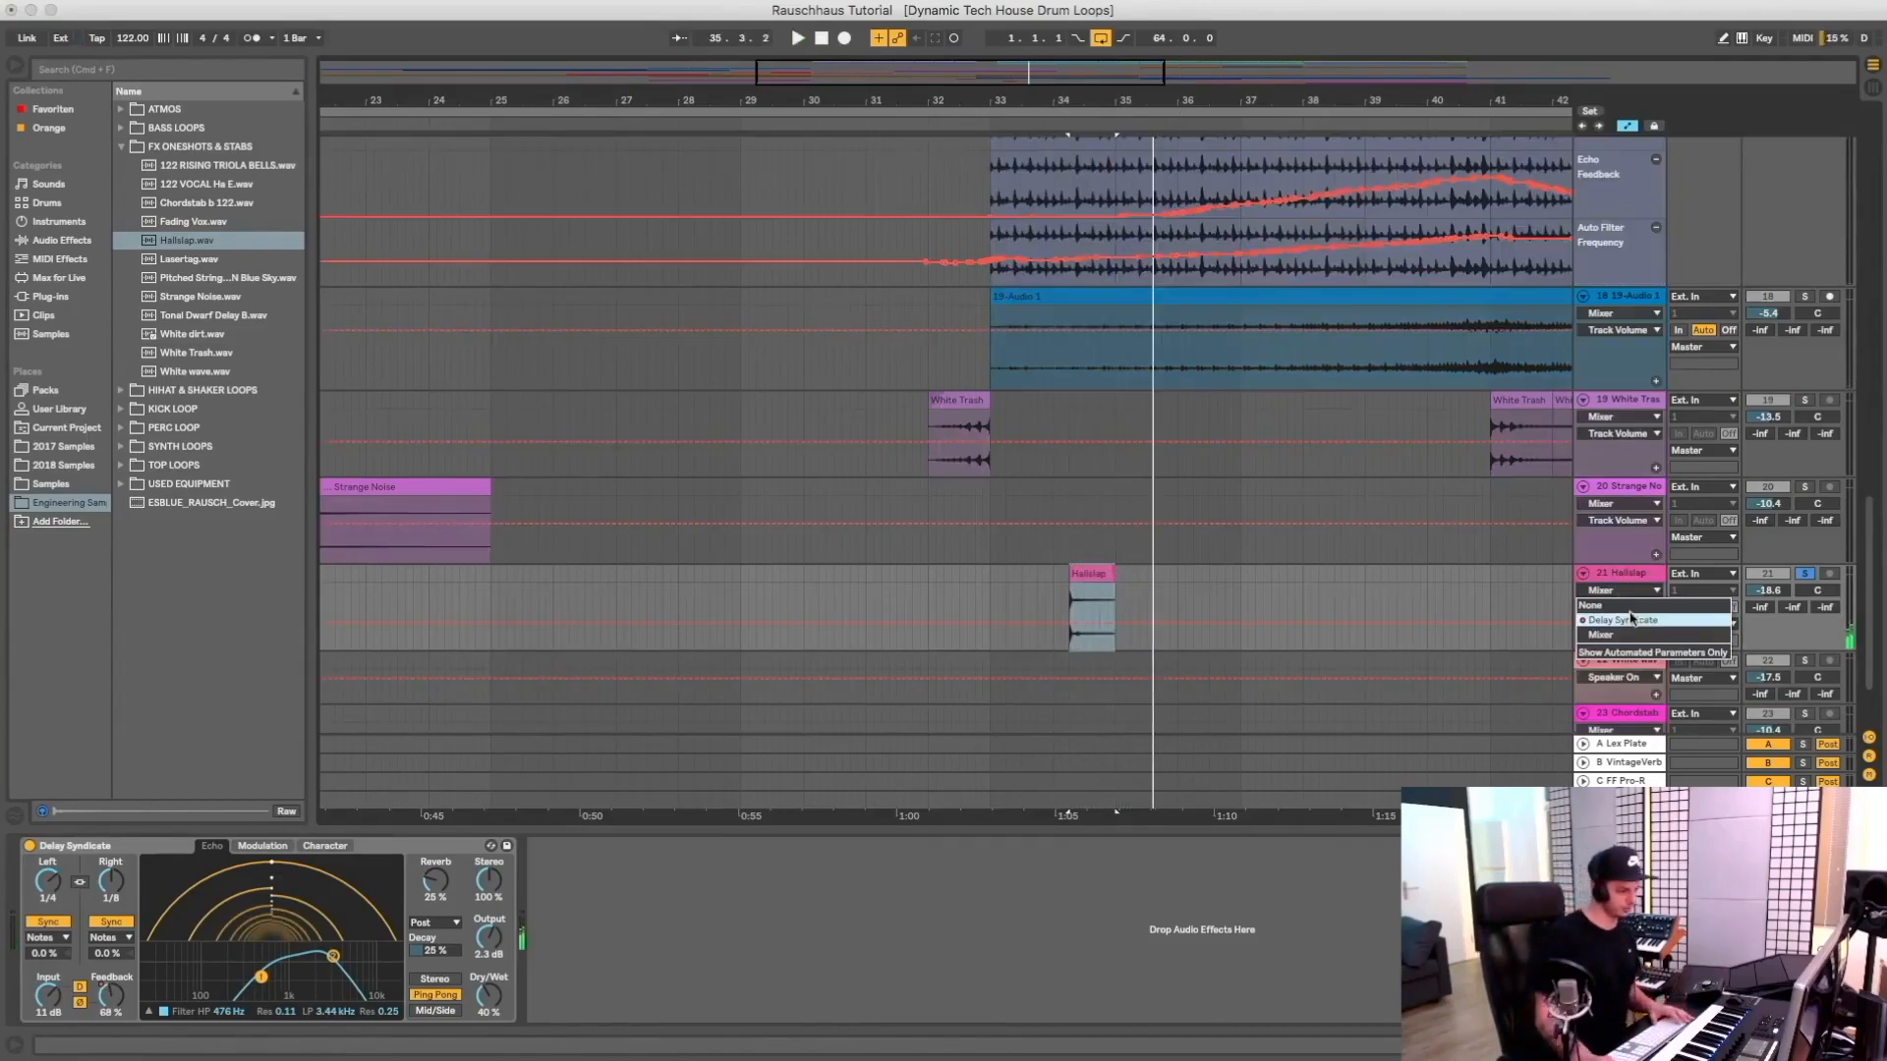
left_click(1622, 575)
left_click(1620, 590)
left_click(1613, 621)
left_click(1615, 607)
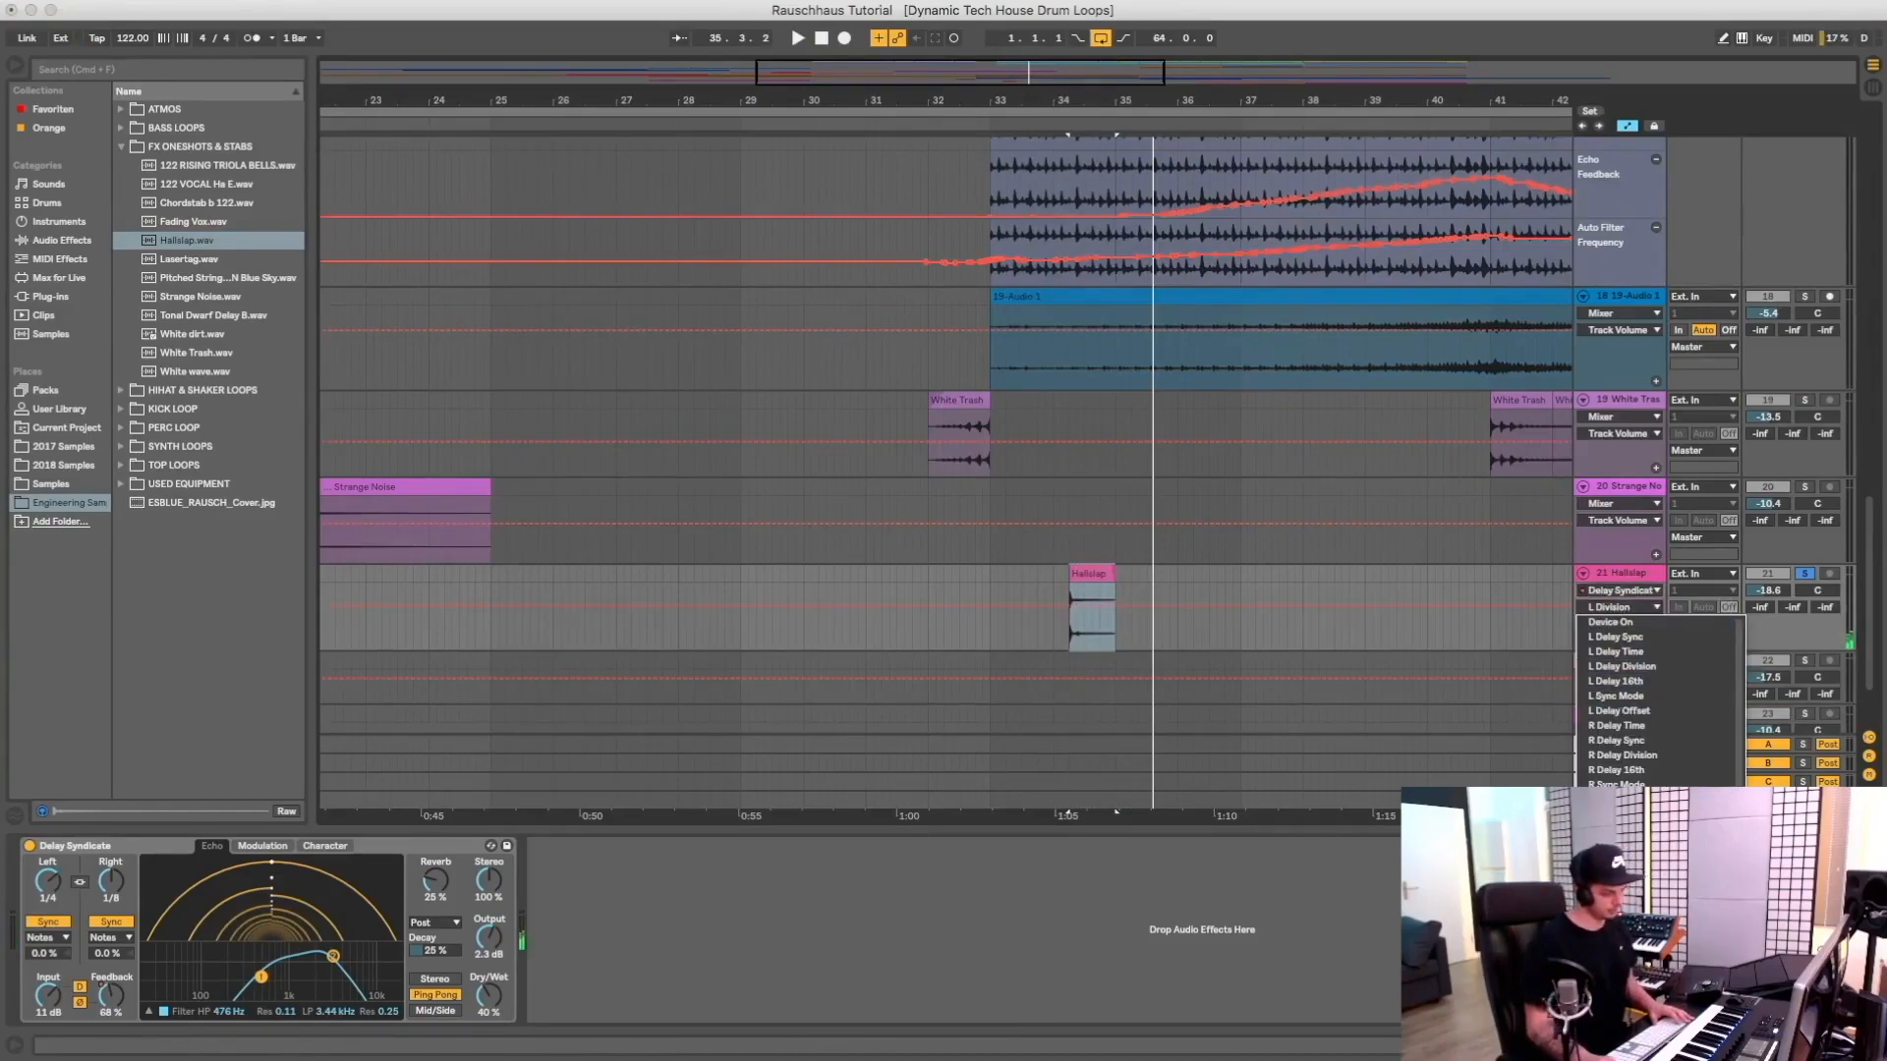
left_click(1612, 680)
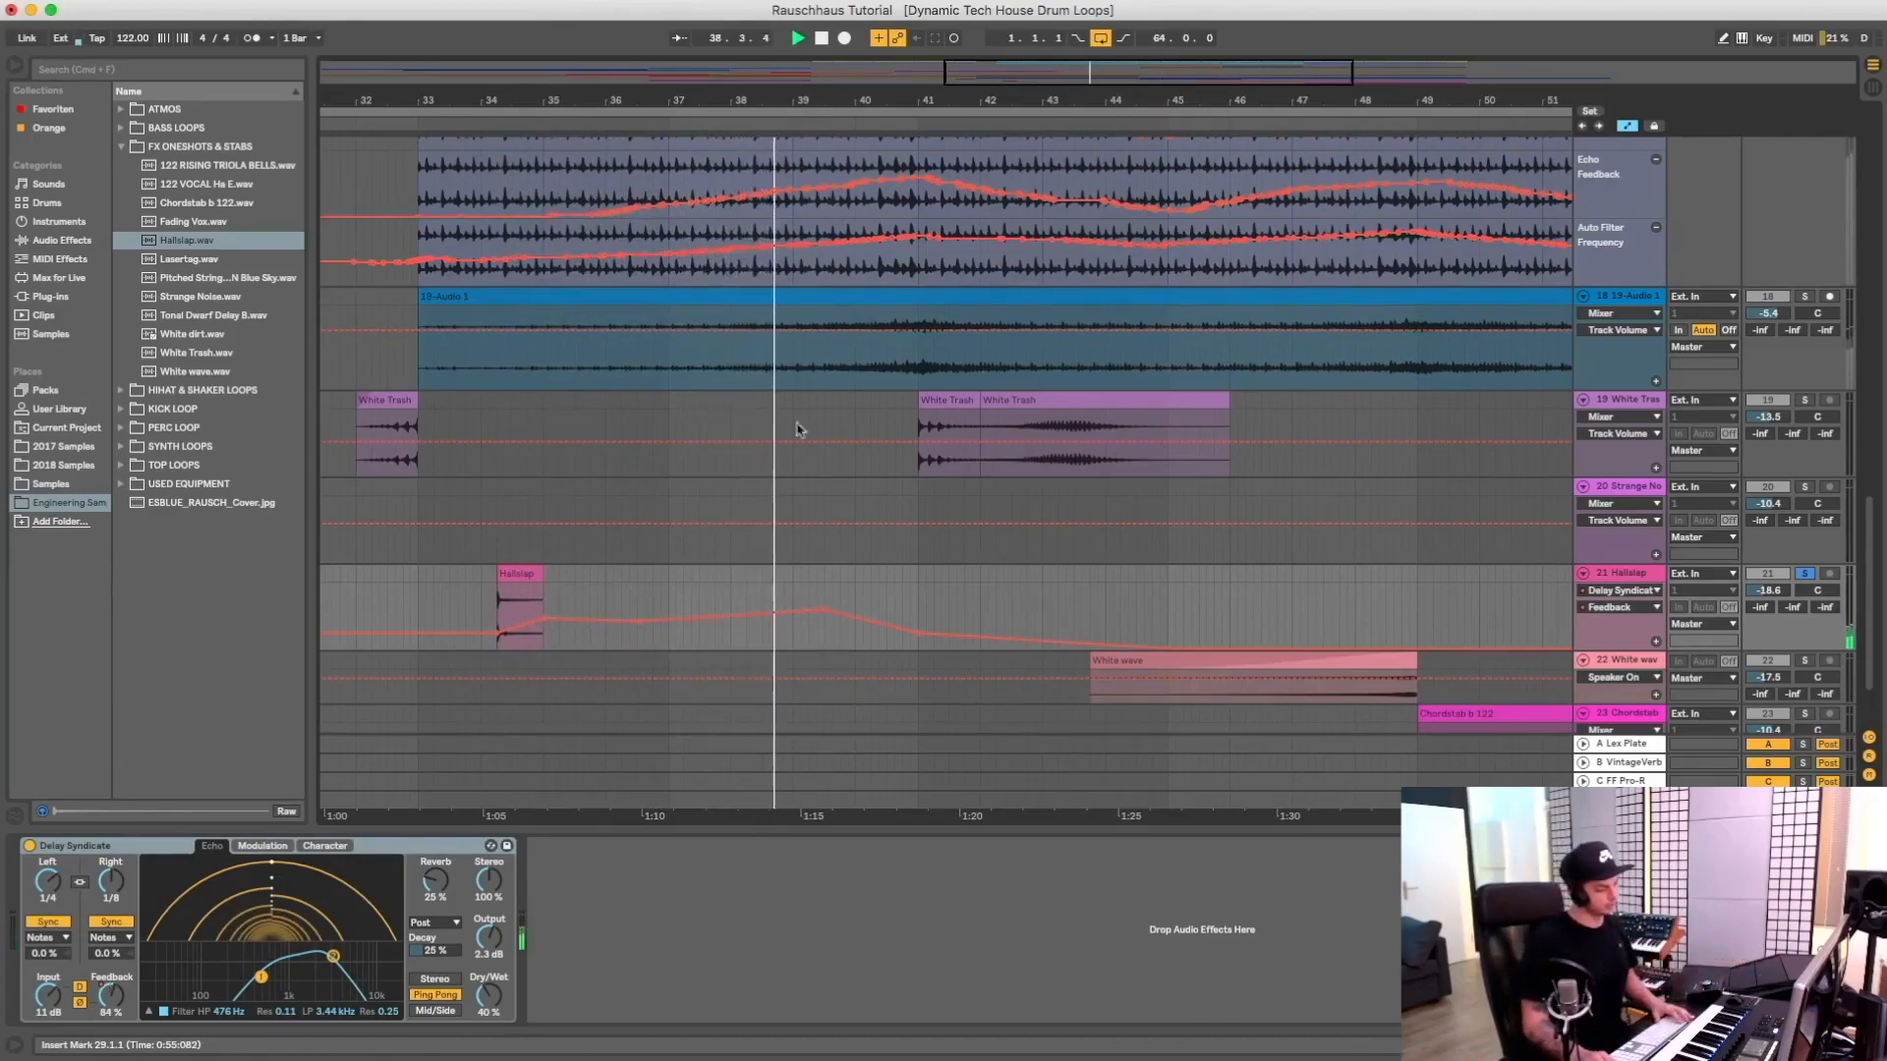
Adjust the EQ Eight notch on the 121 GLASS MOOG track to 562 Hz and -15 dB, and select its Auto Filter
scroll(585, 398, "up", 3)
scroll(584, 398, "up", 5)
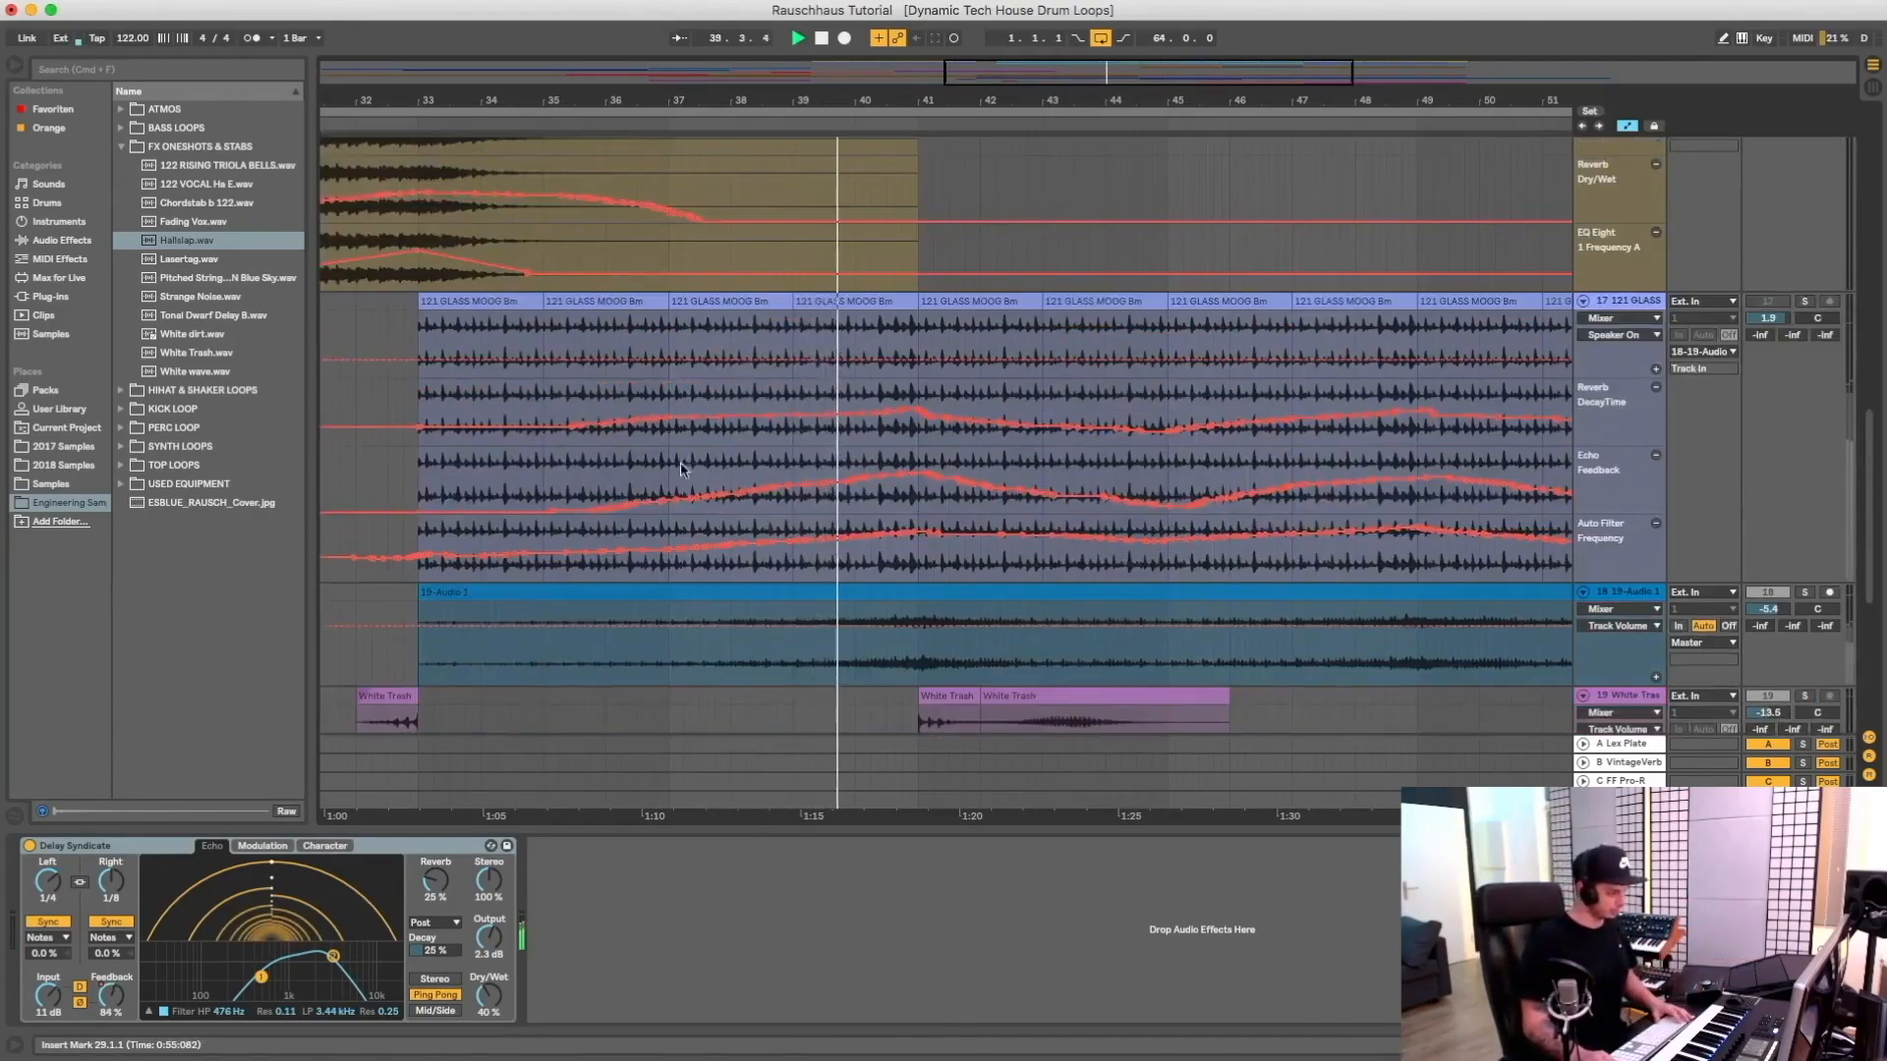
scroll(589, 519, "down", 2)
scroll(836, 438, "down", 8)
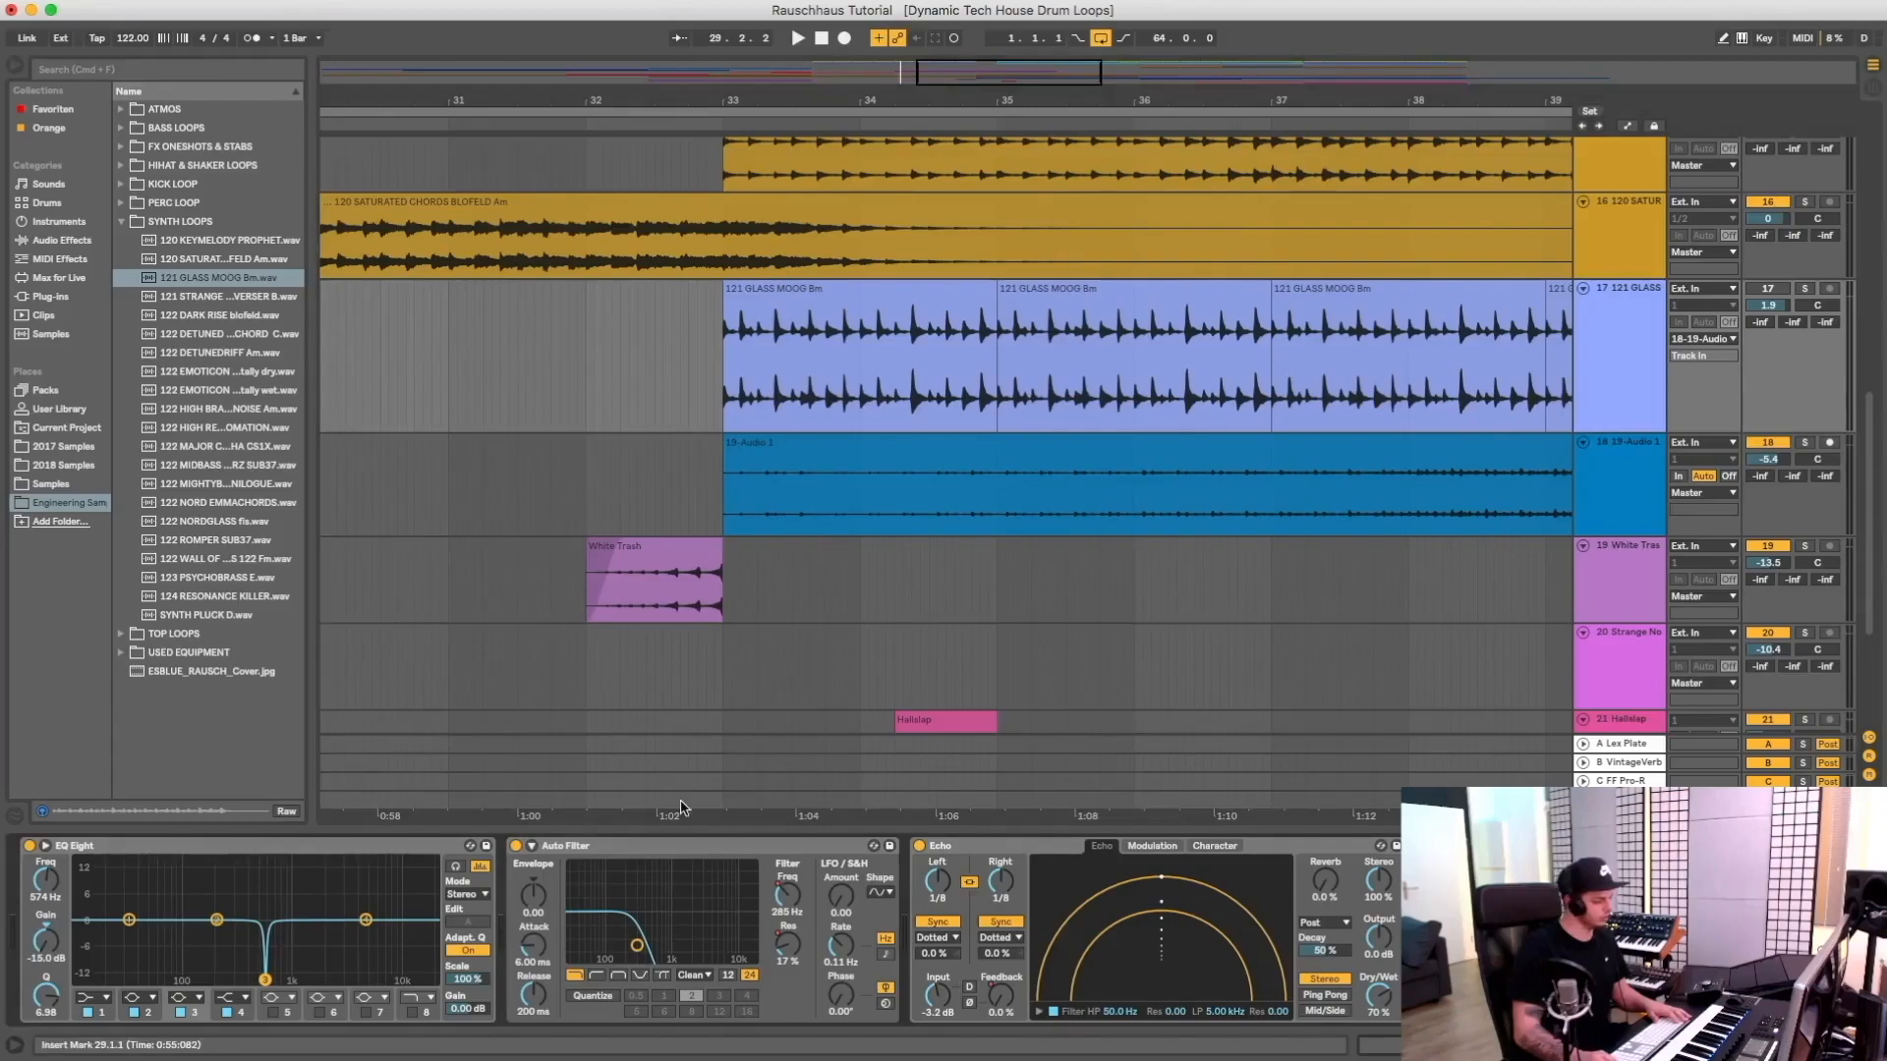
left_click(120, 851)
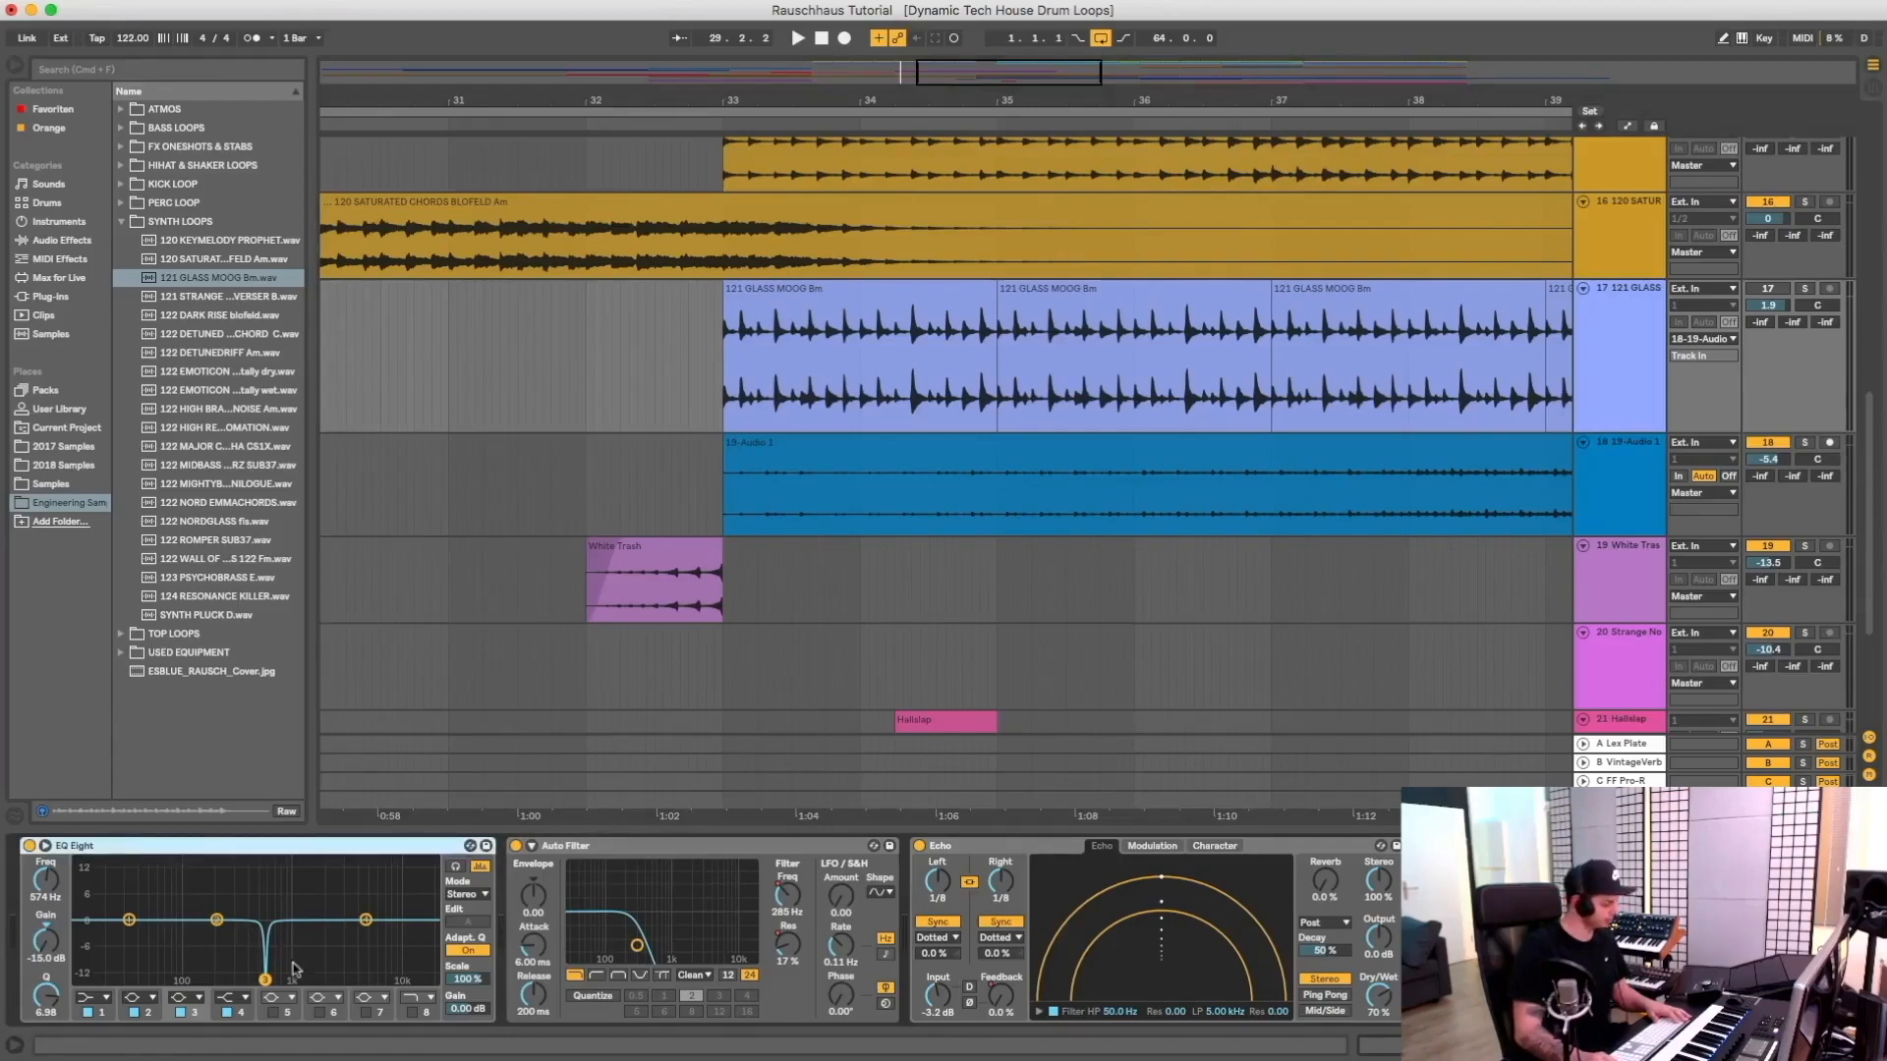
left_click(266, 981)
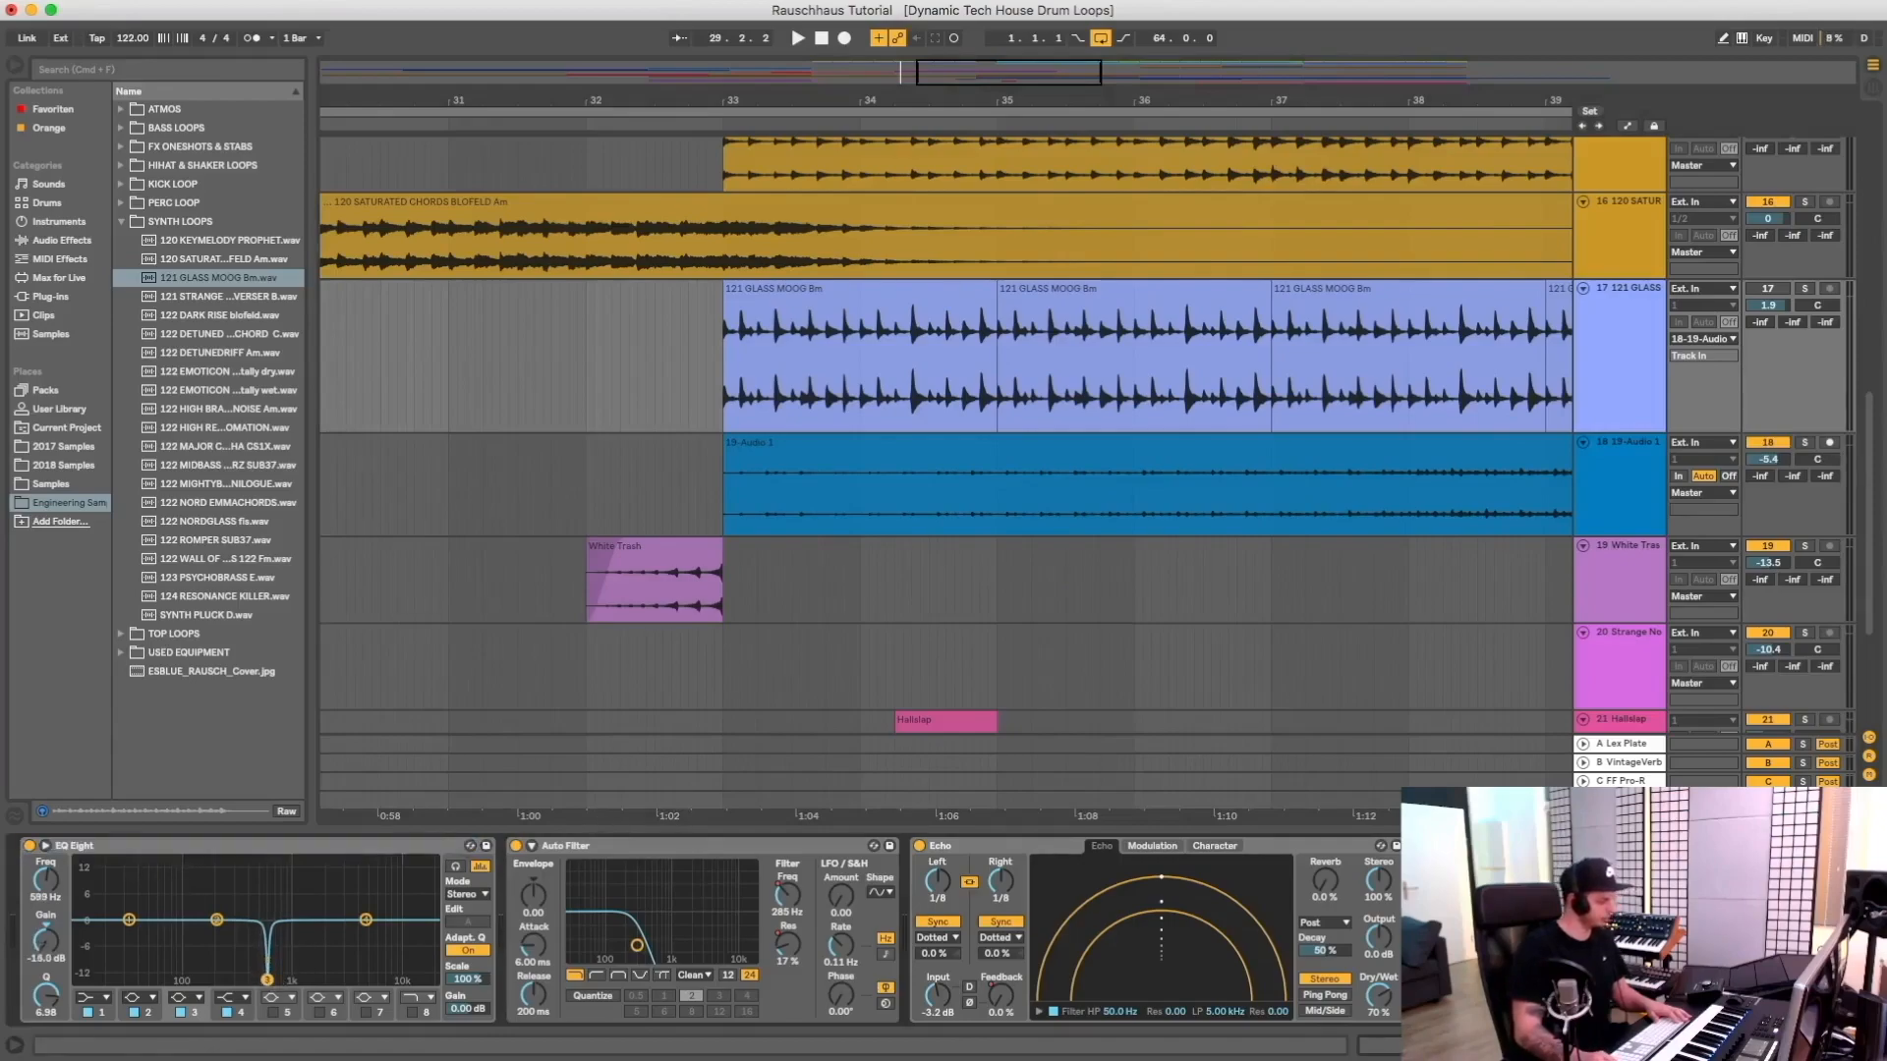
left_click(601, 850)
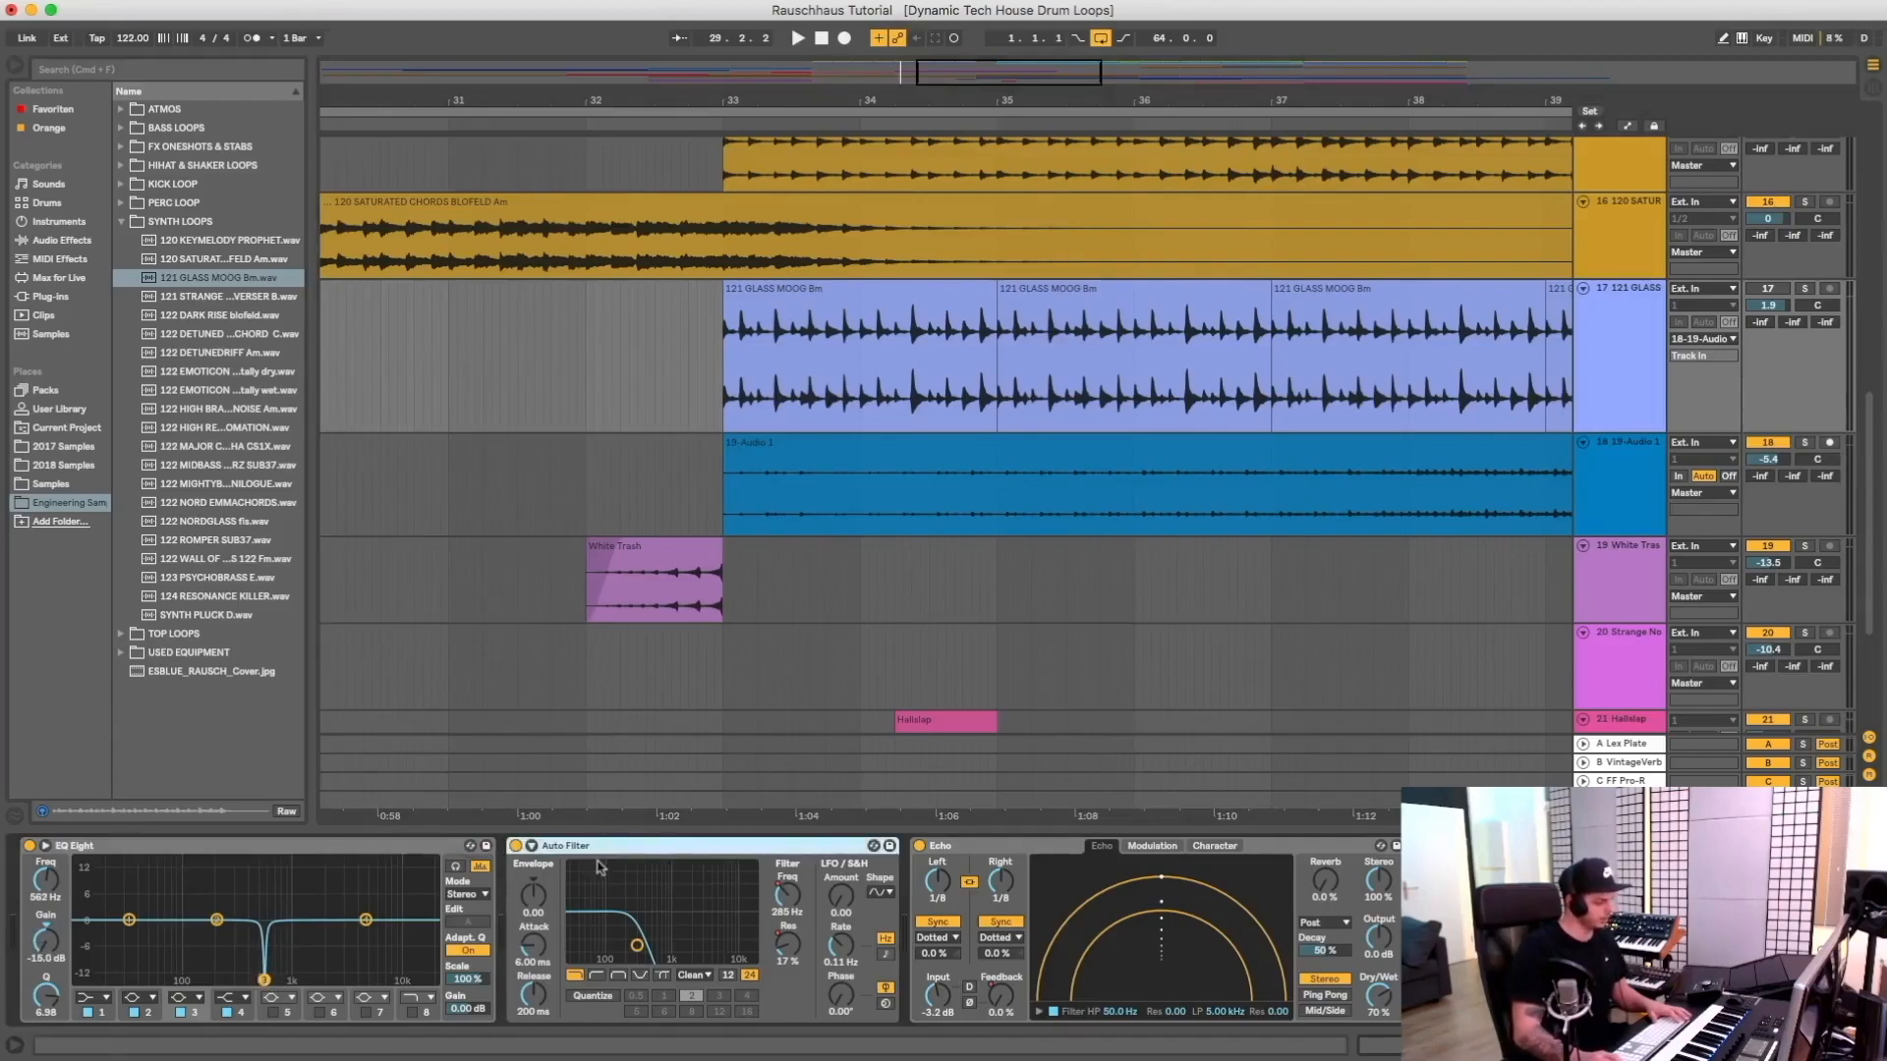
Compare the devices on the first SATURATED CHORDS BLOFELD track with those on the 121 GLASS MOOG track, and select the latter's Echo
double_click(743, 99)
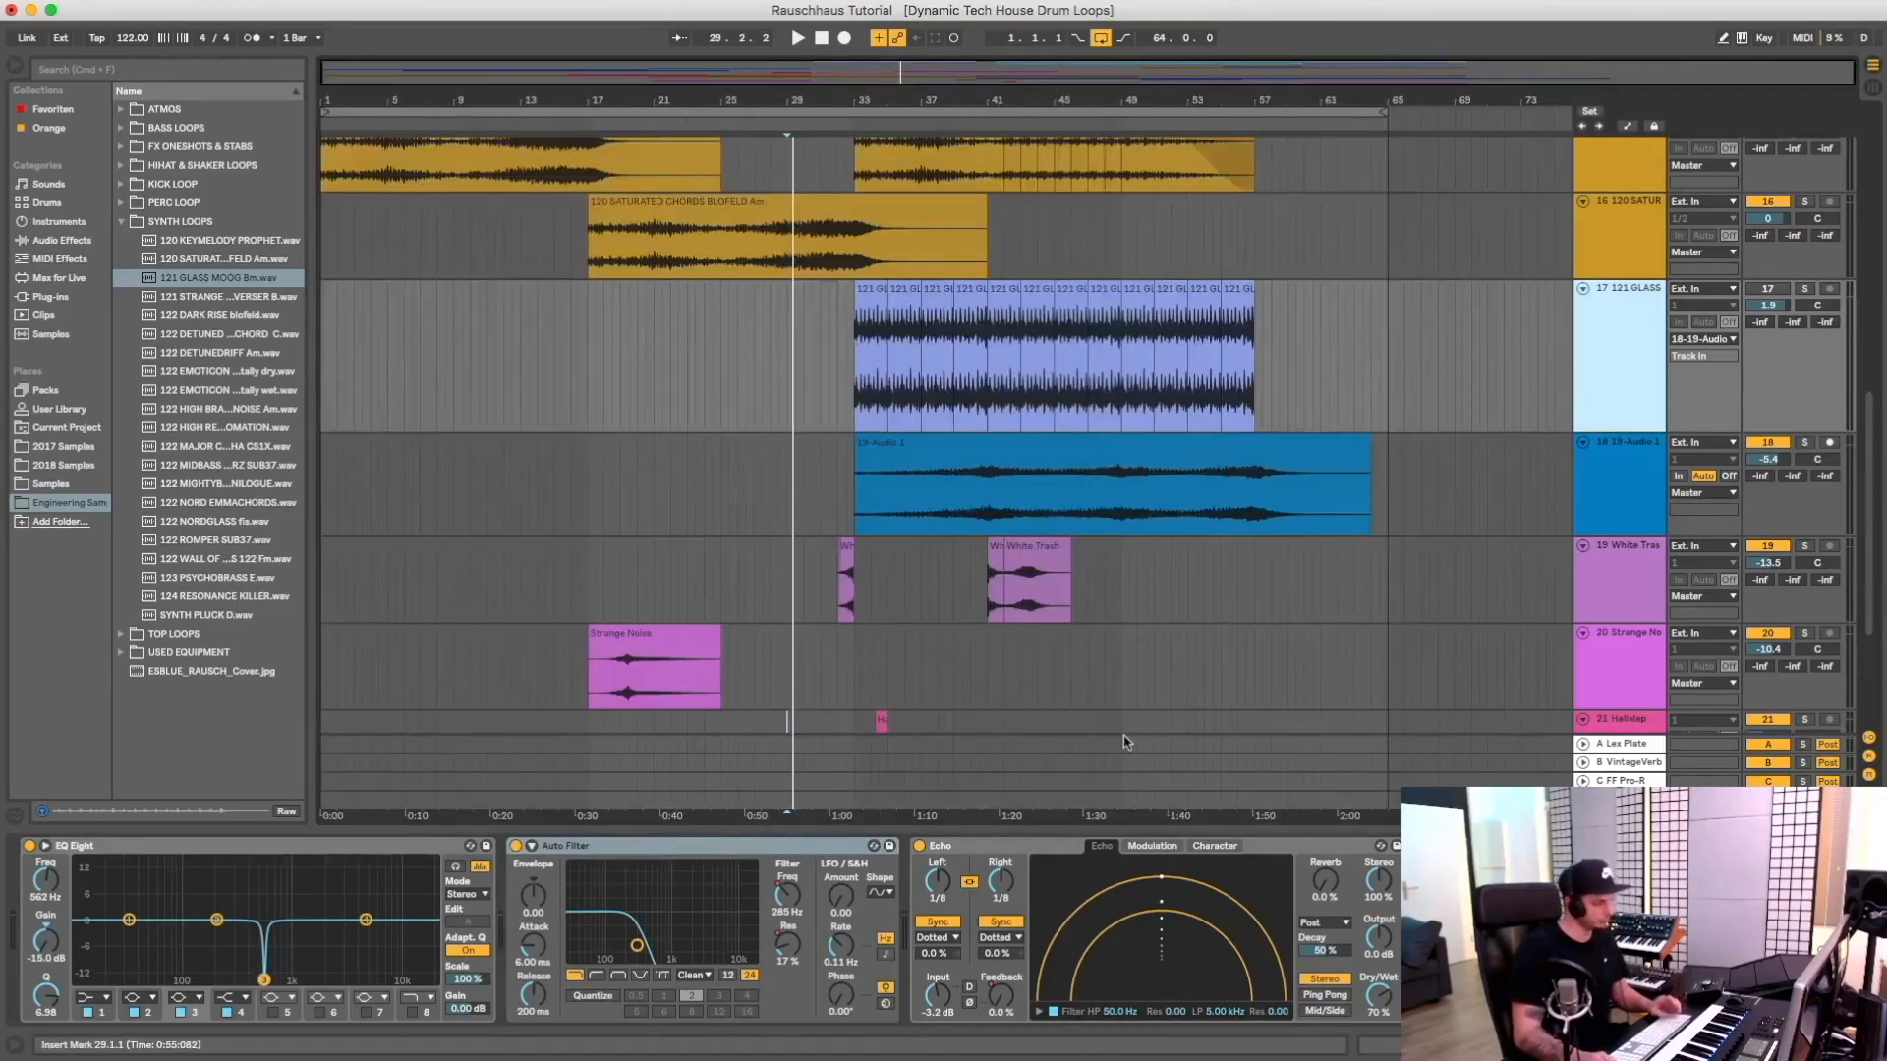
scroll(924, 364, "up", 5)
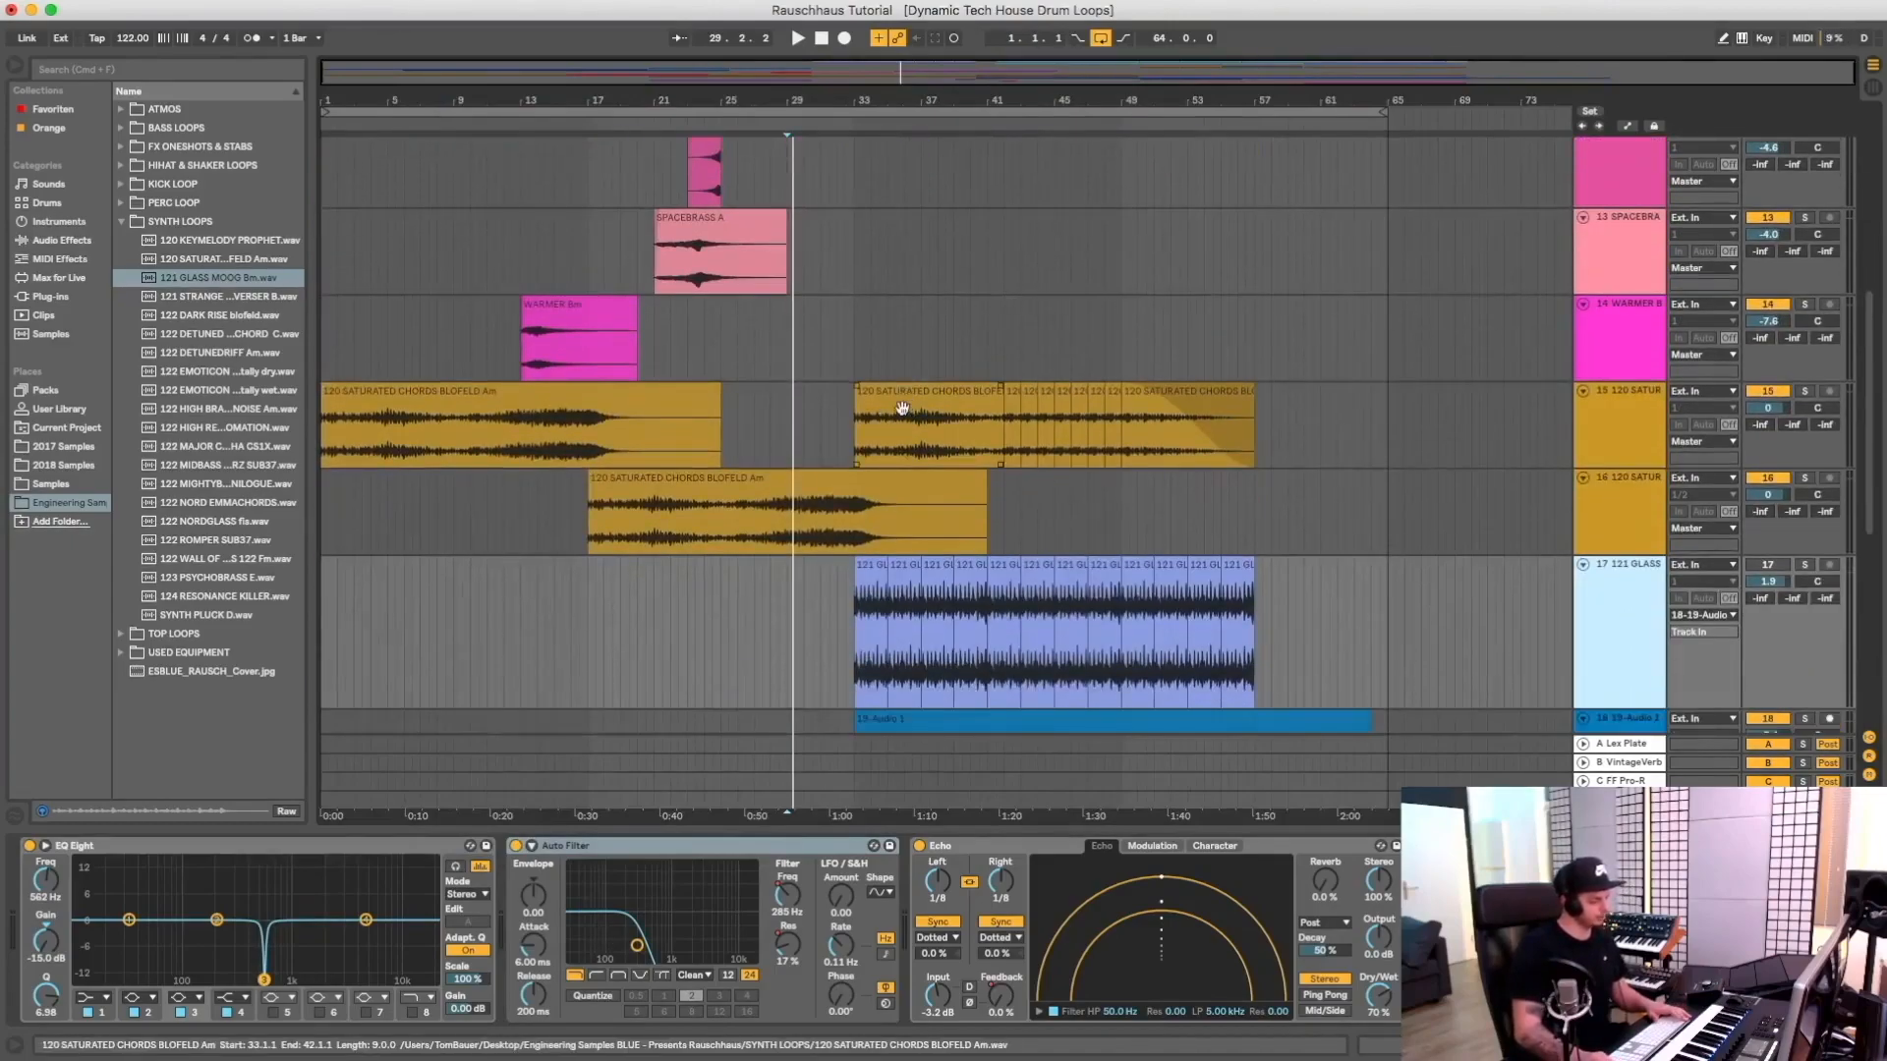
left_click(400, 426)
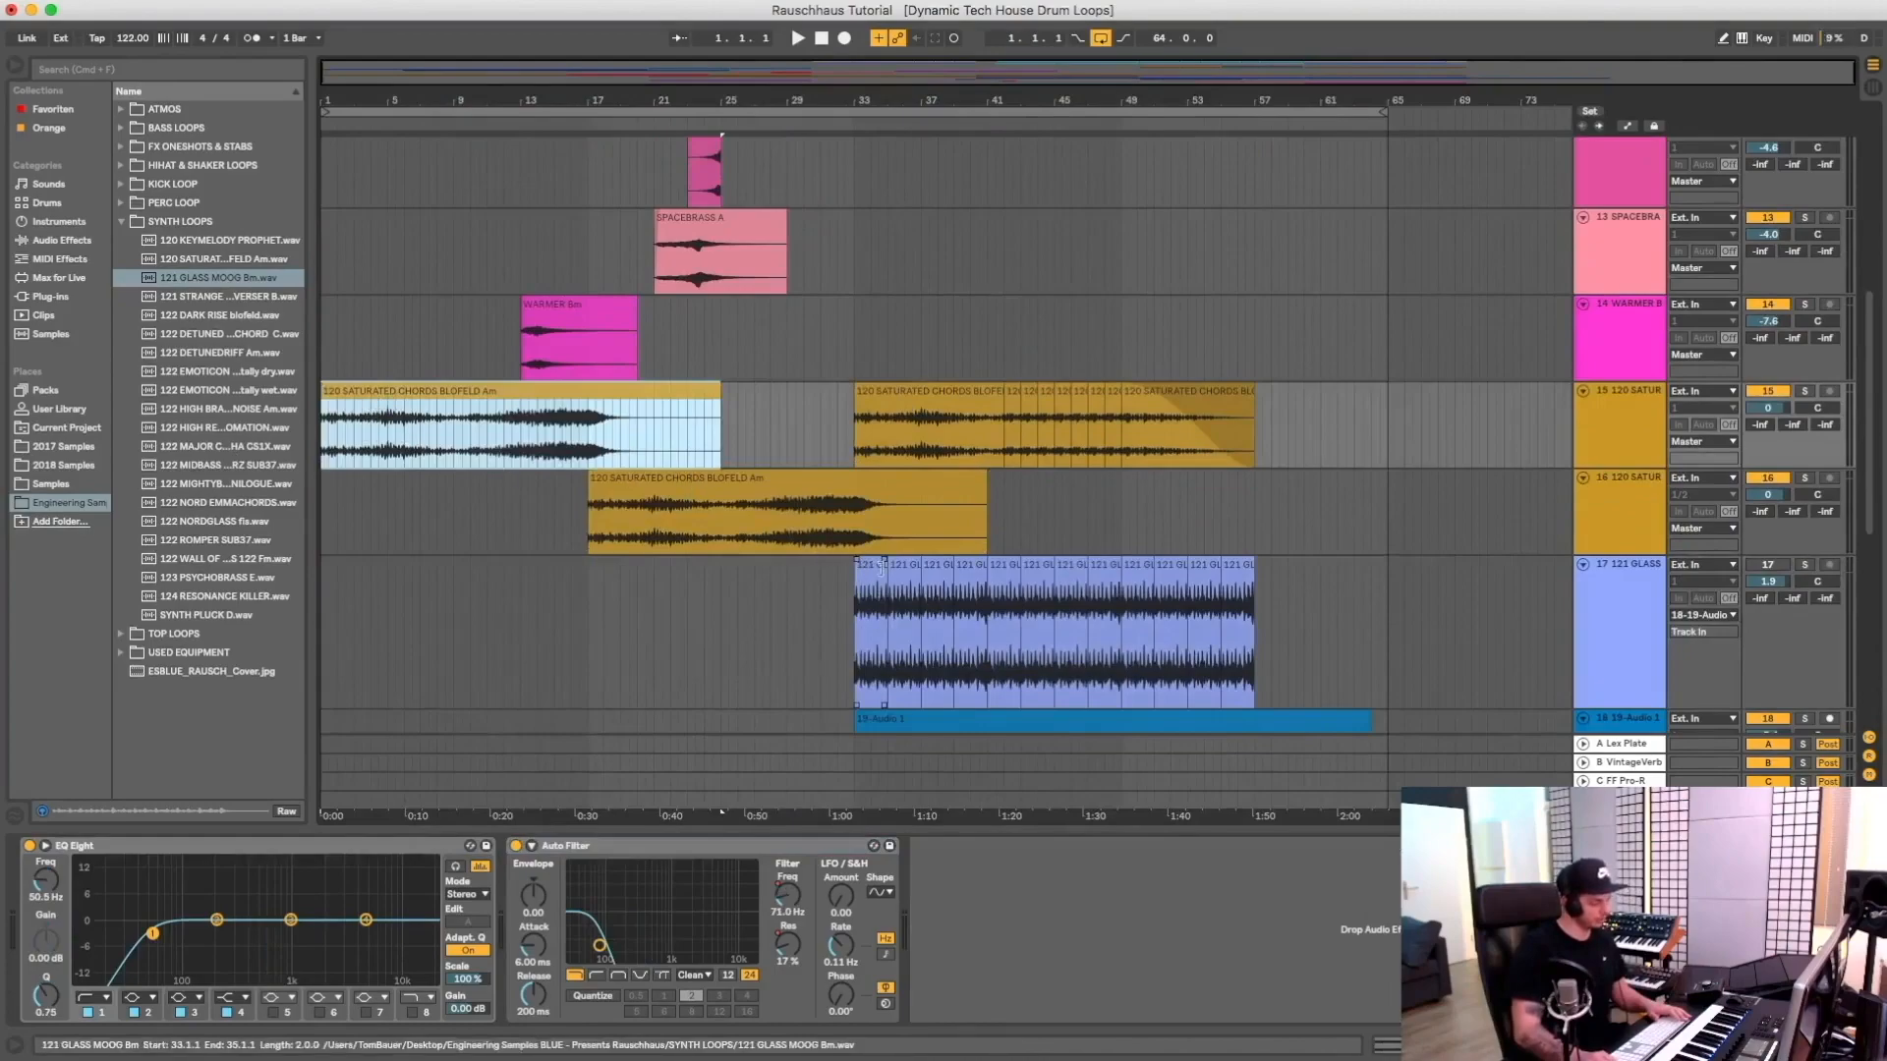
left_click(1570, 669)
left_click(1047, 851)
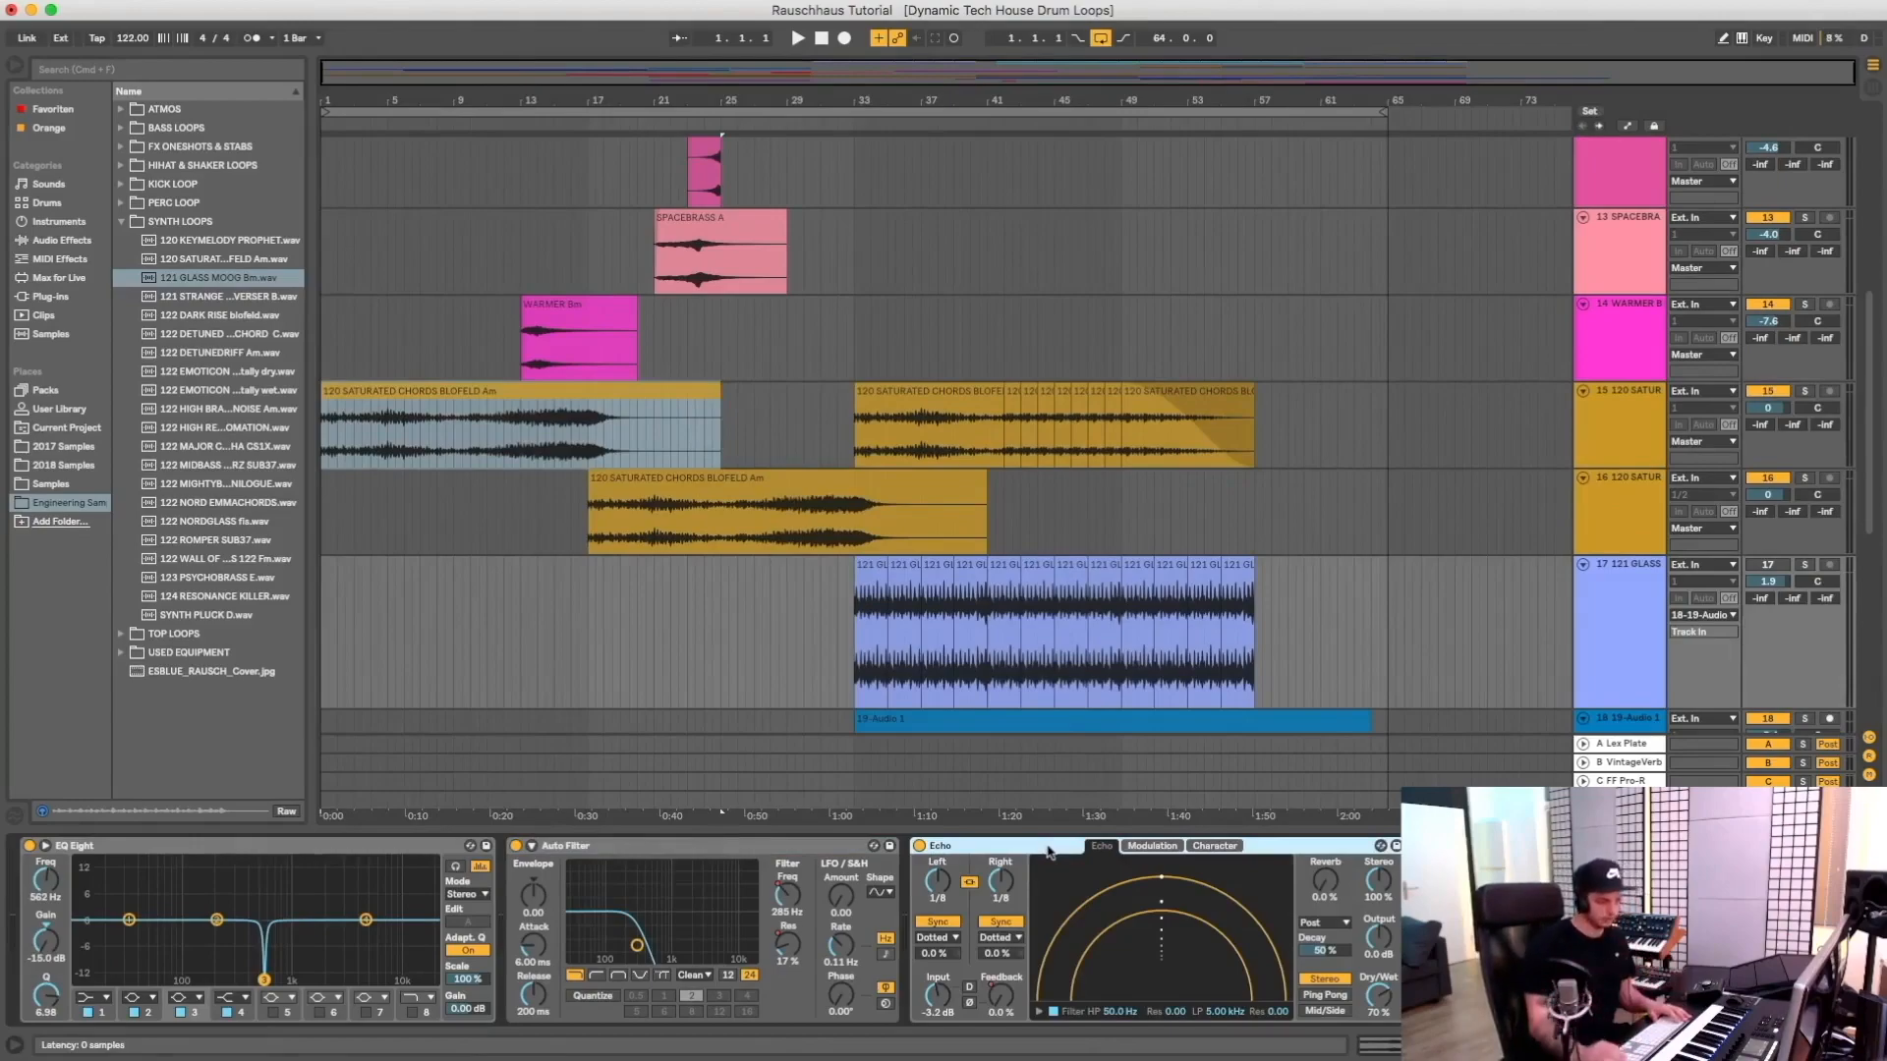
Play the soloed 121 GLASS MOOG track and open the sample settings of its clip at bar 33
scroll(1355, 871, "right", 3)
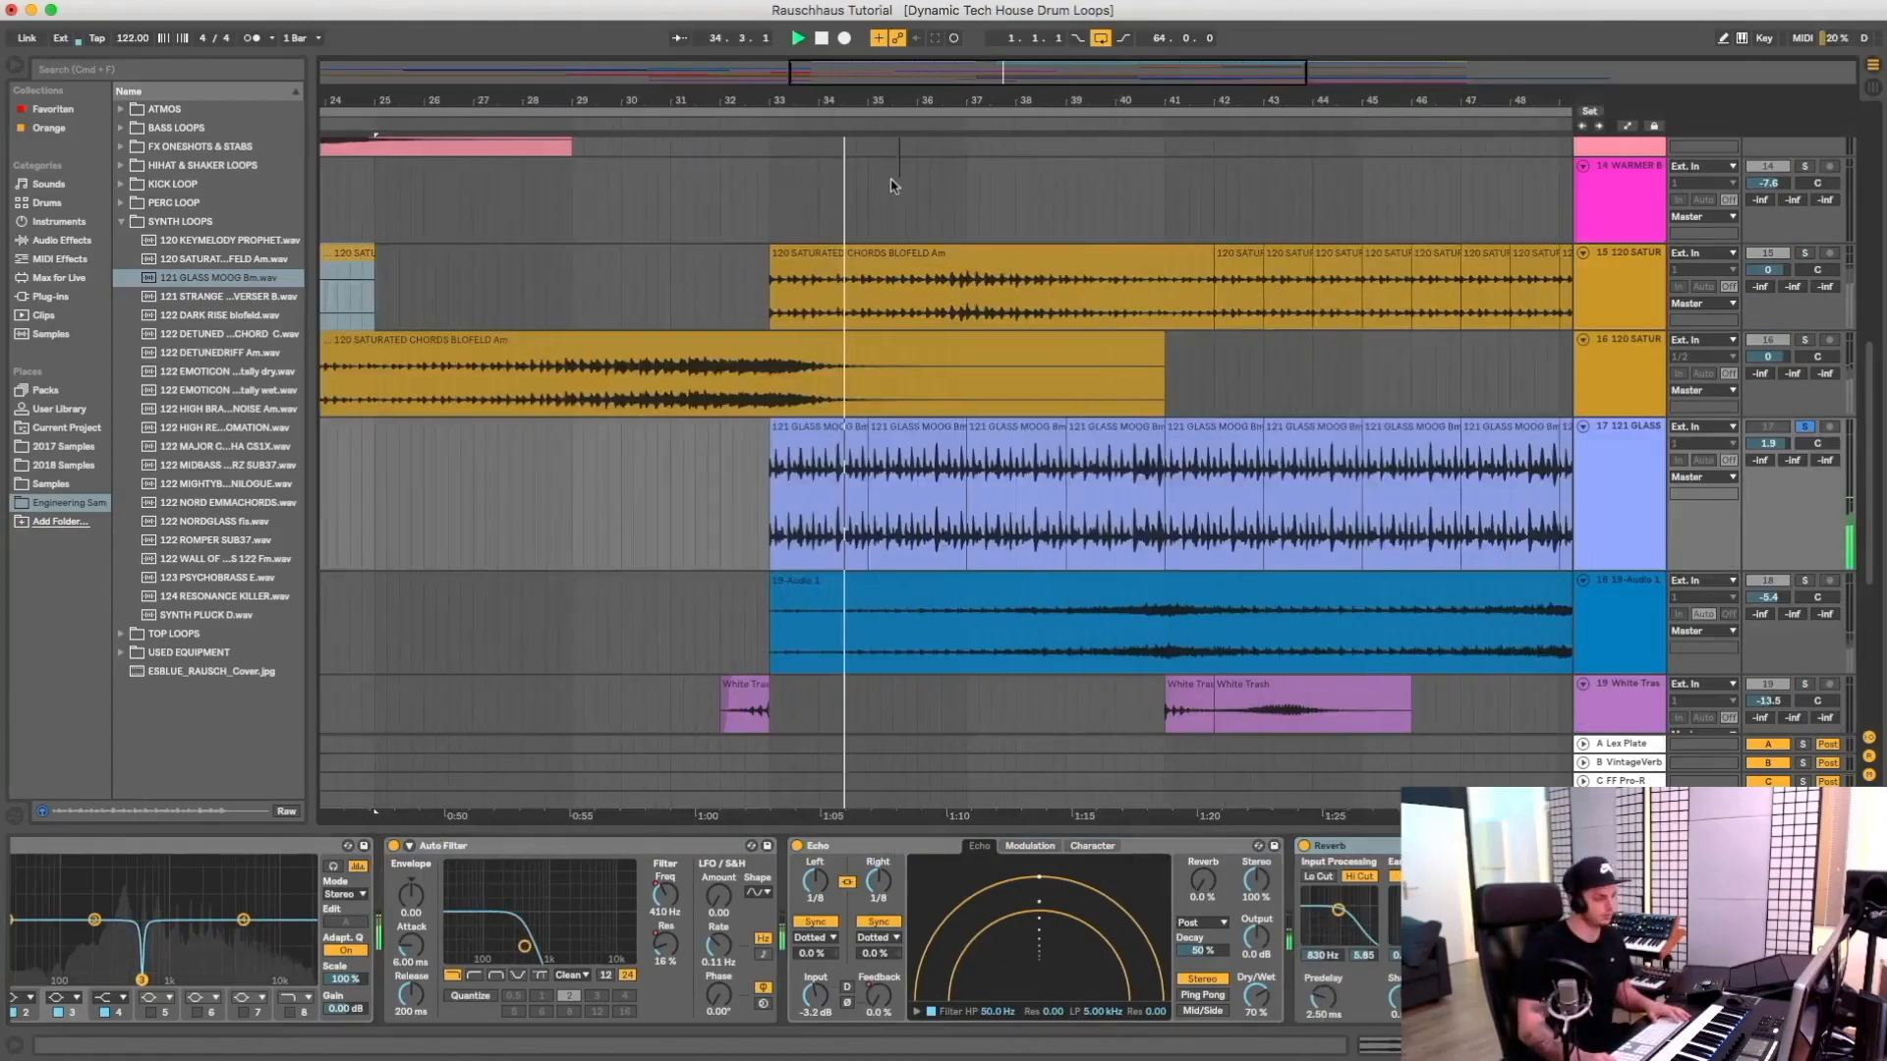
left_click(815, 432)
key("space")
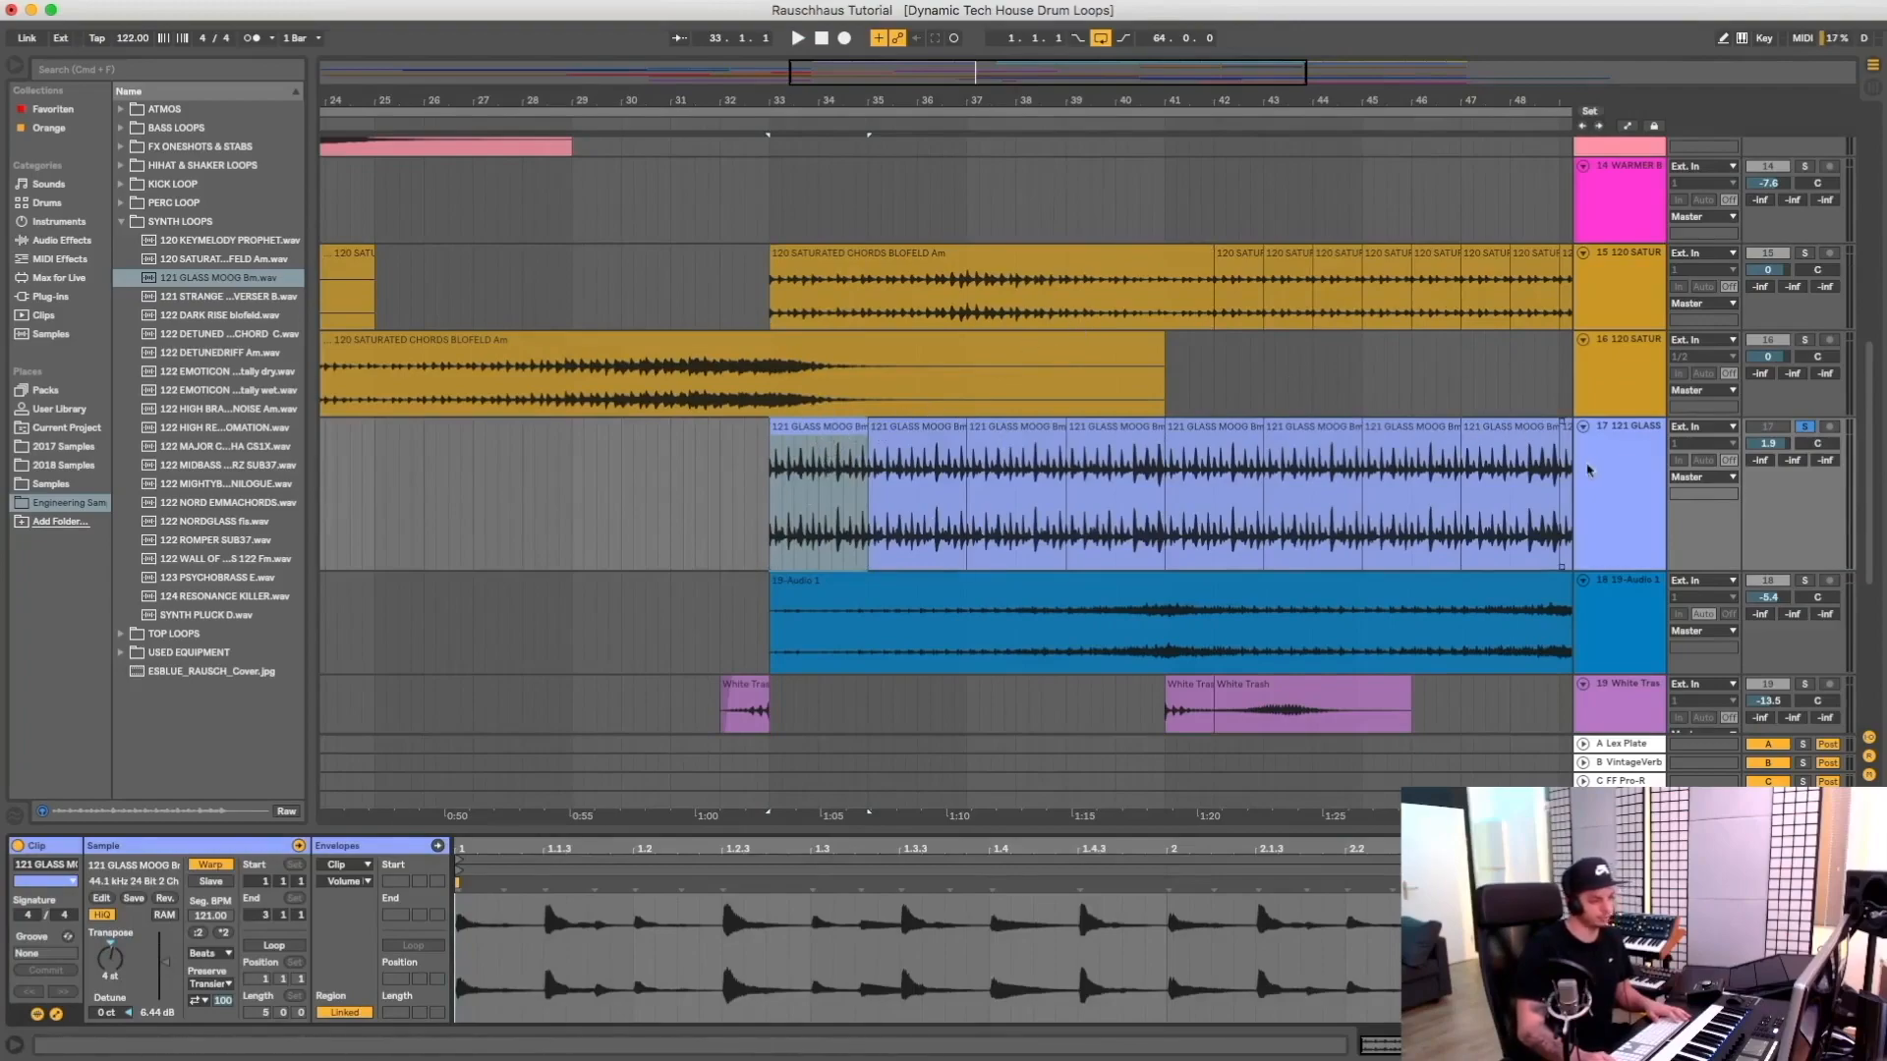
Show the 121 GLASS MOOG track's automation, bypass its Auto Filter and Echo, and play the loop from bar 33 to compare dry and processed sound
key("a")
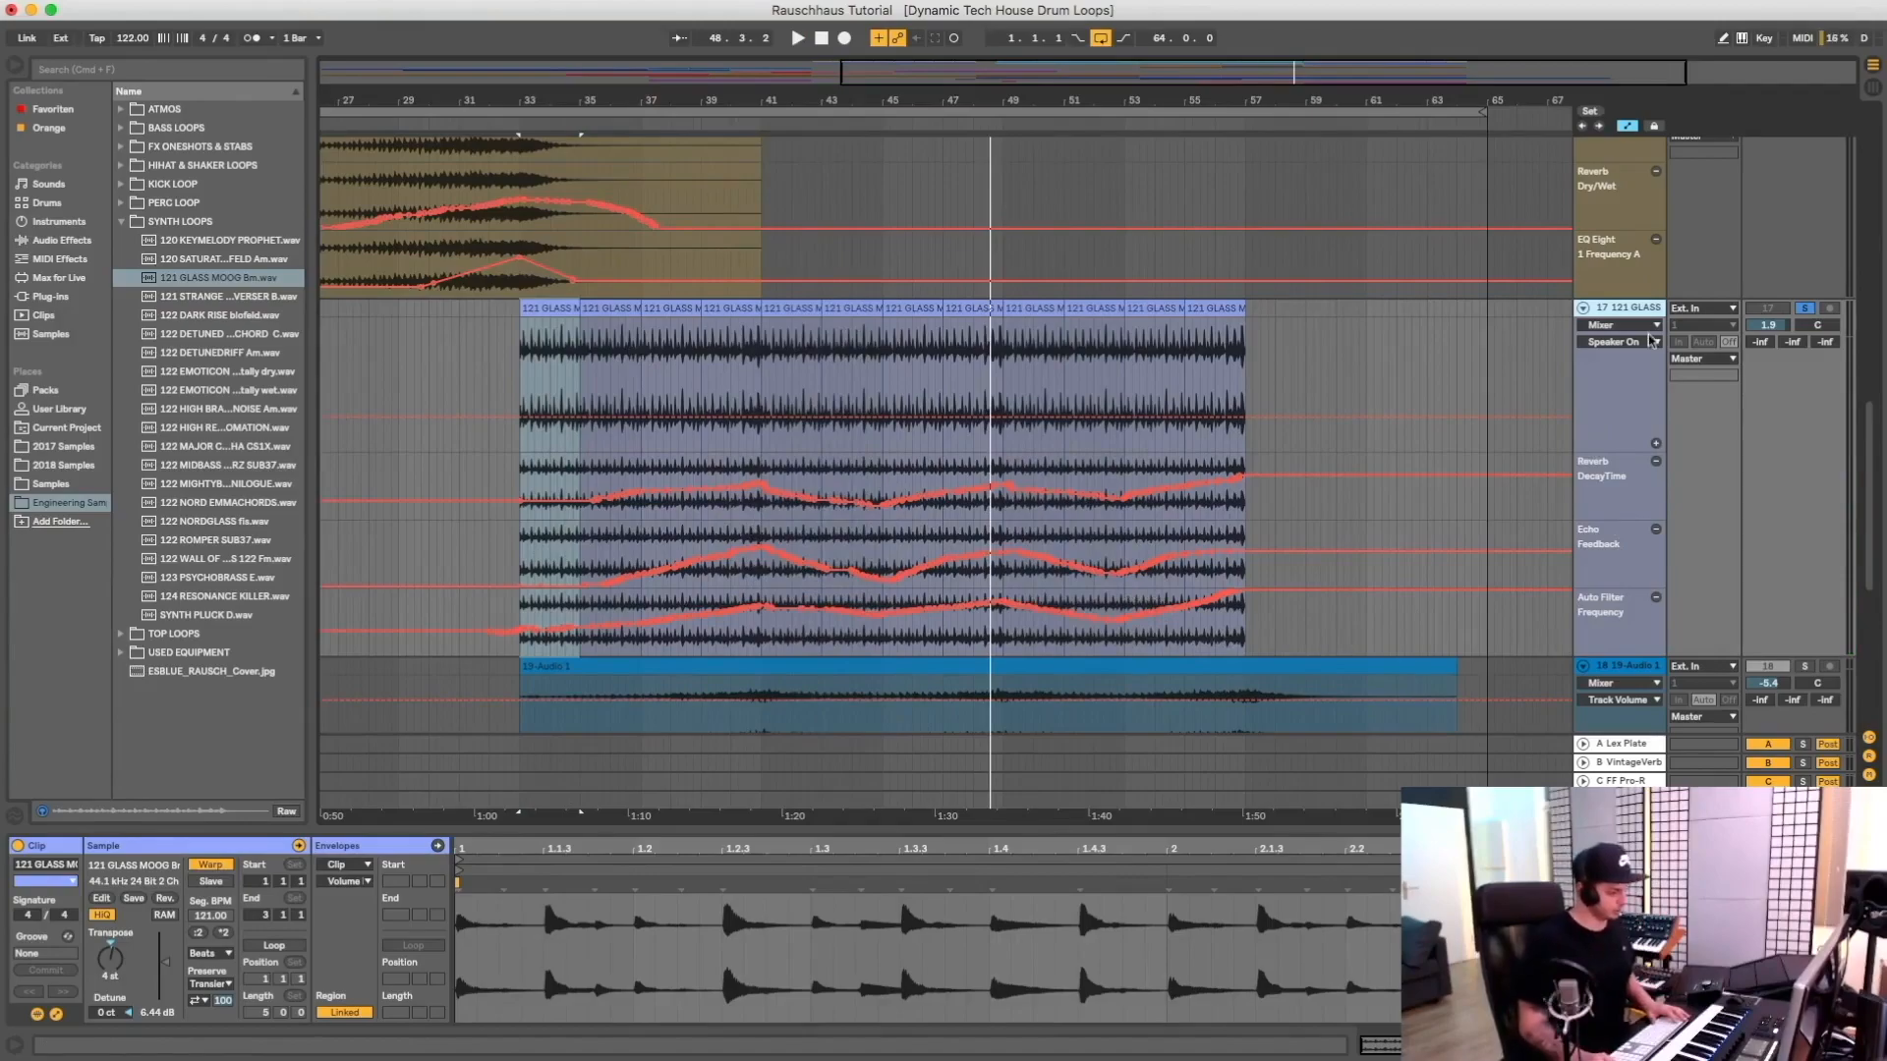
left_click(1633, 311)
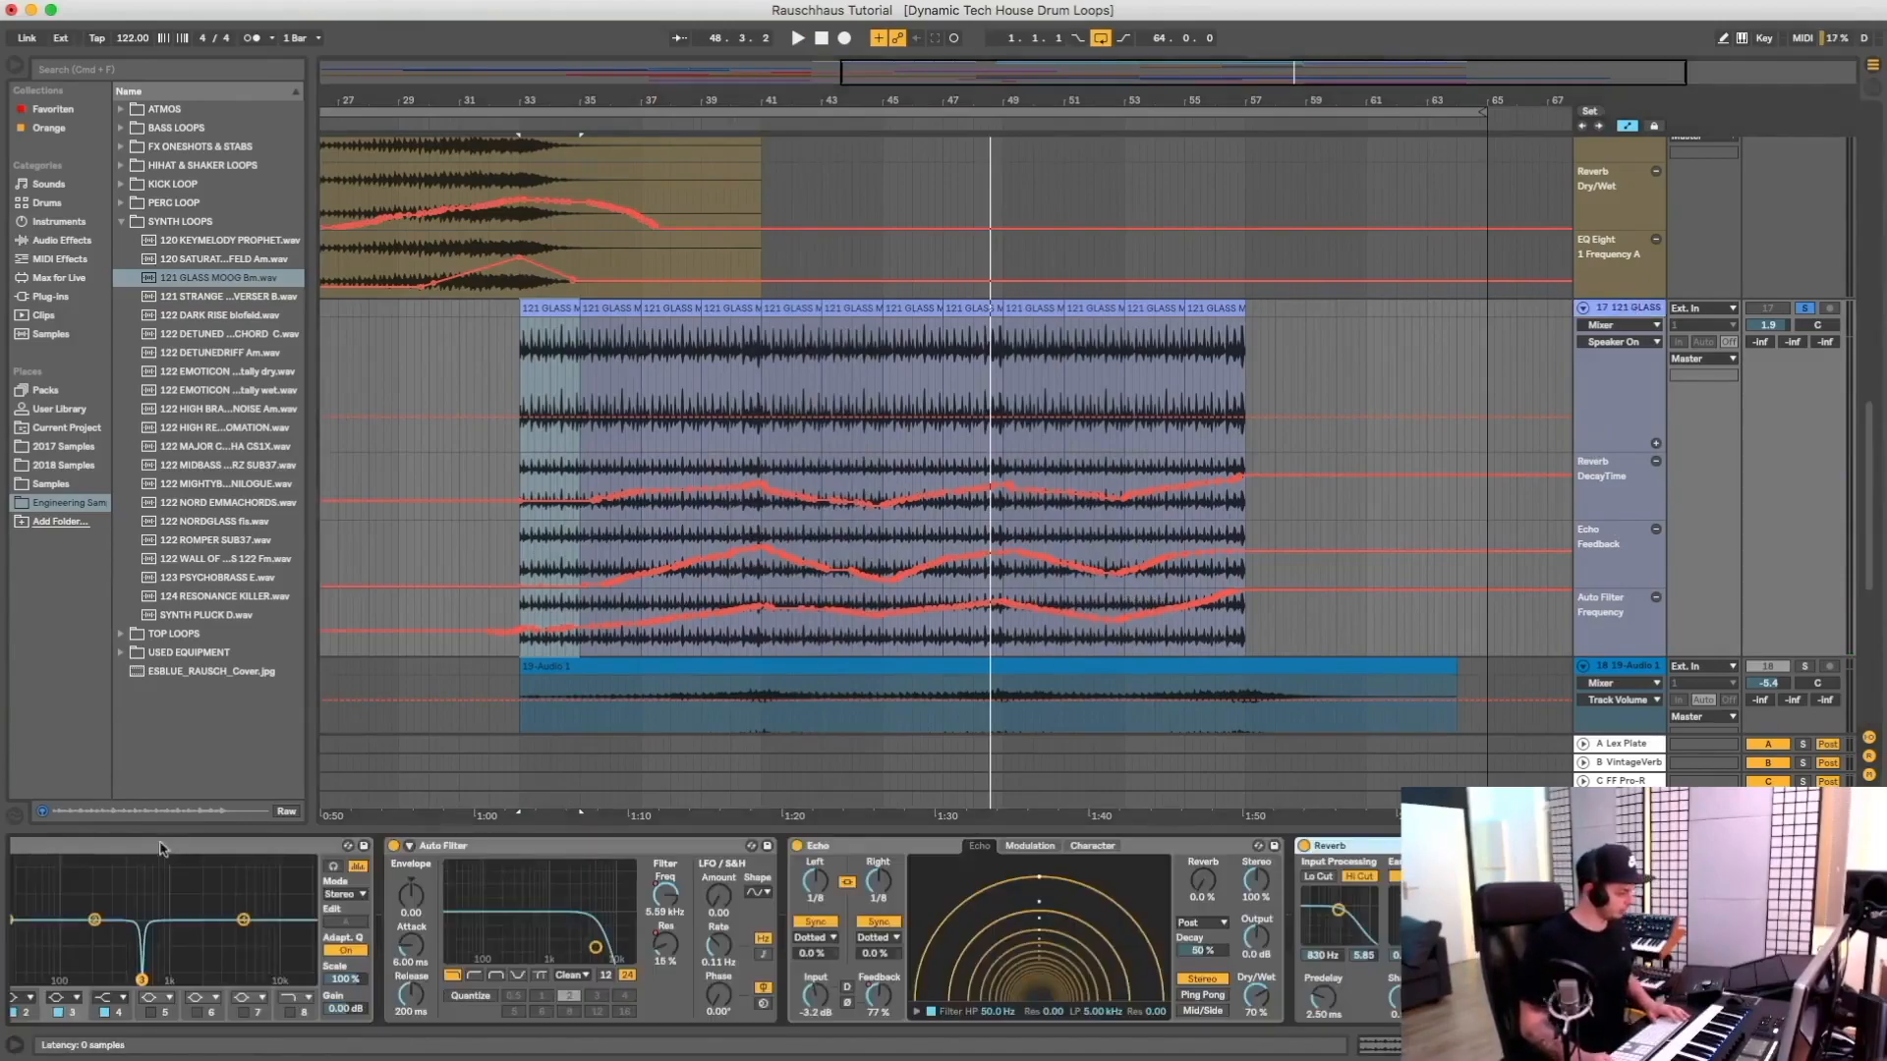
scroll(167, 849, "left", 3)
left_click(29, 847)
left_click(29, 847)
left_click(515, 846)
left_click(918, 848)
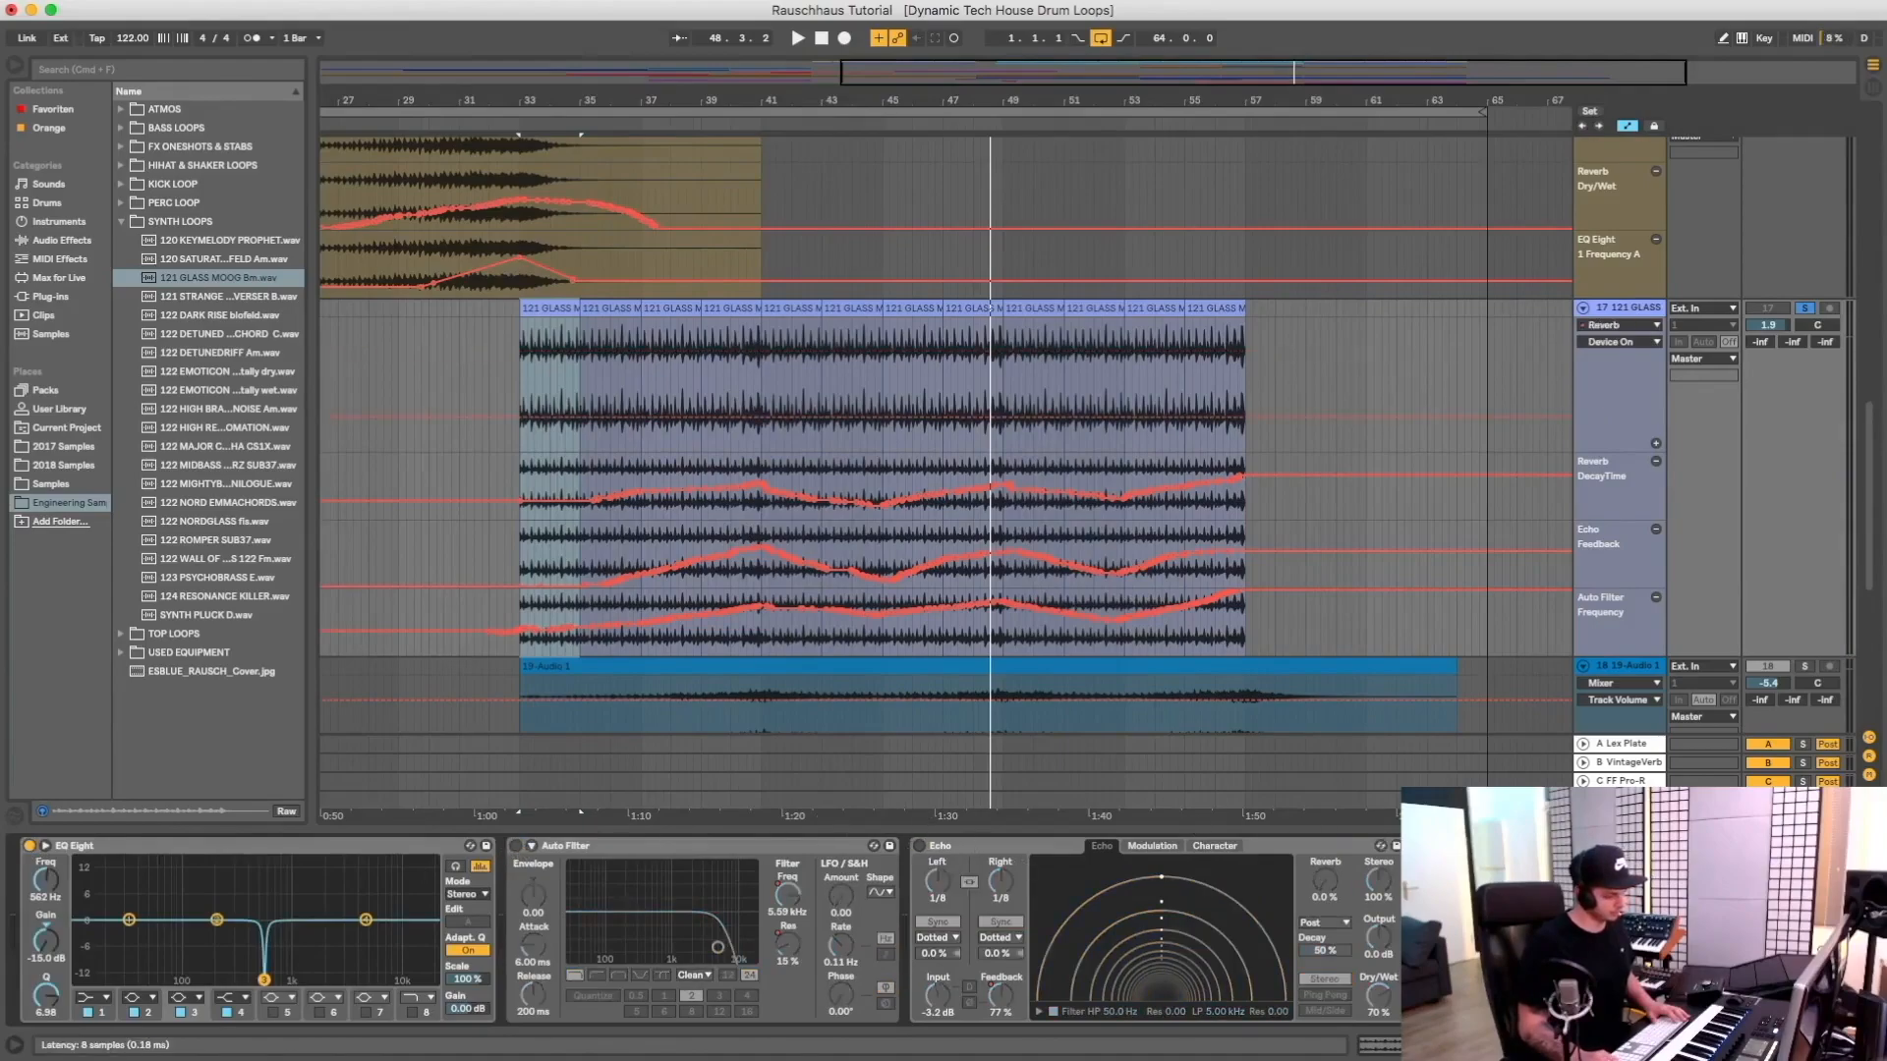
left_click(530, 114)
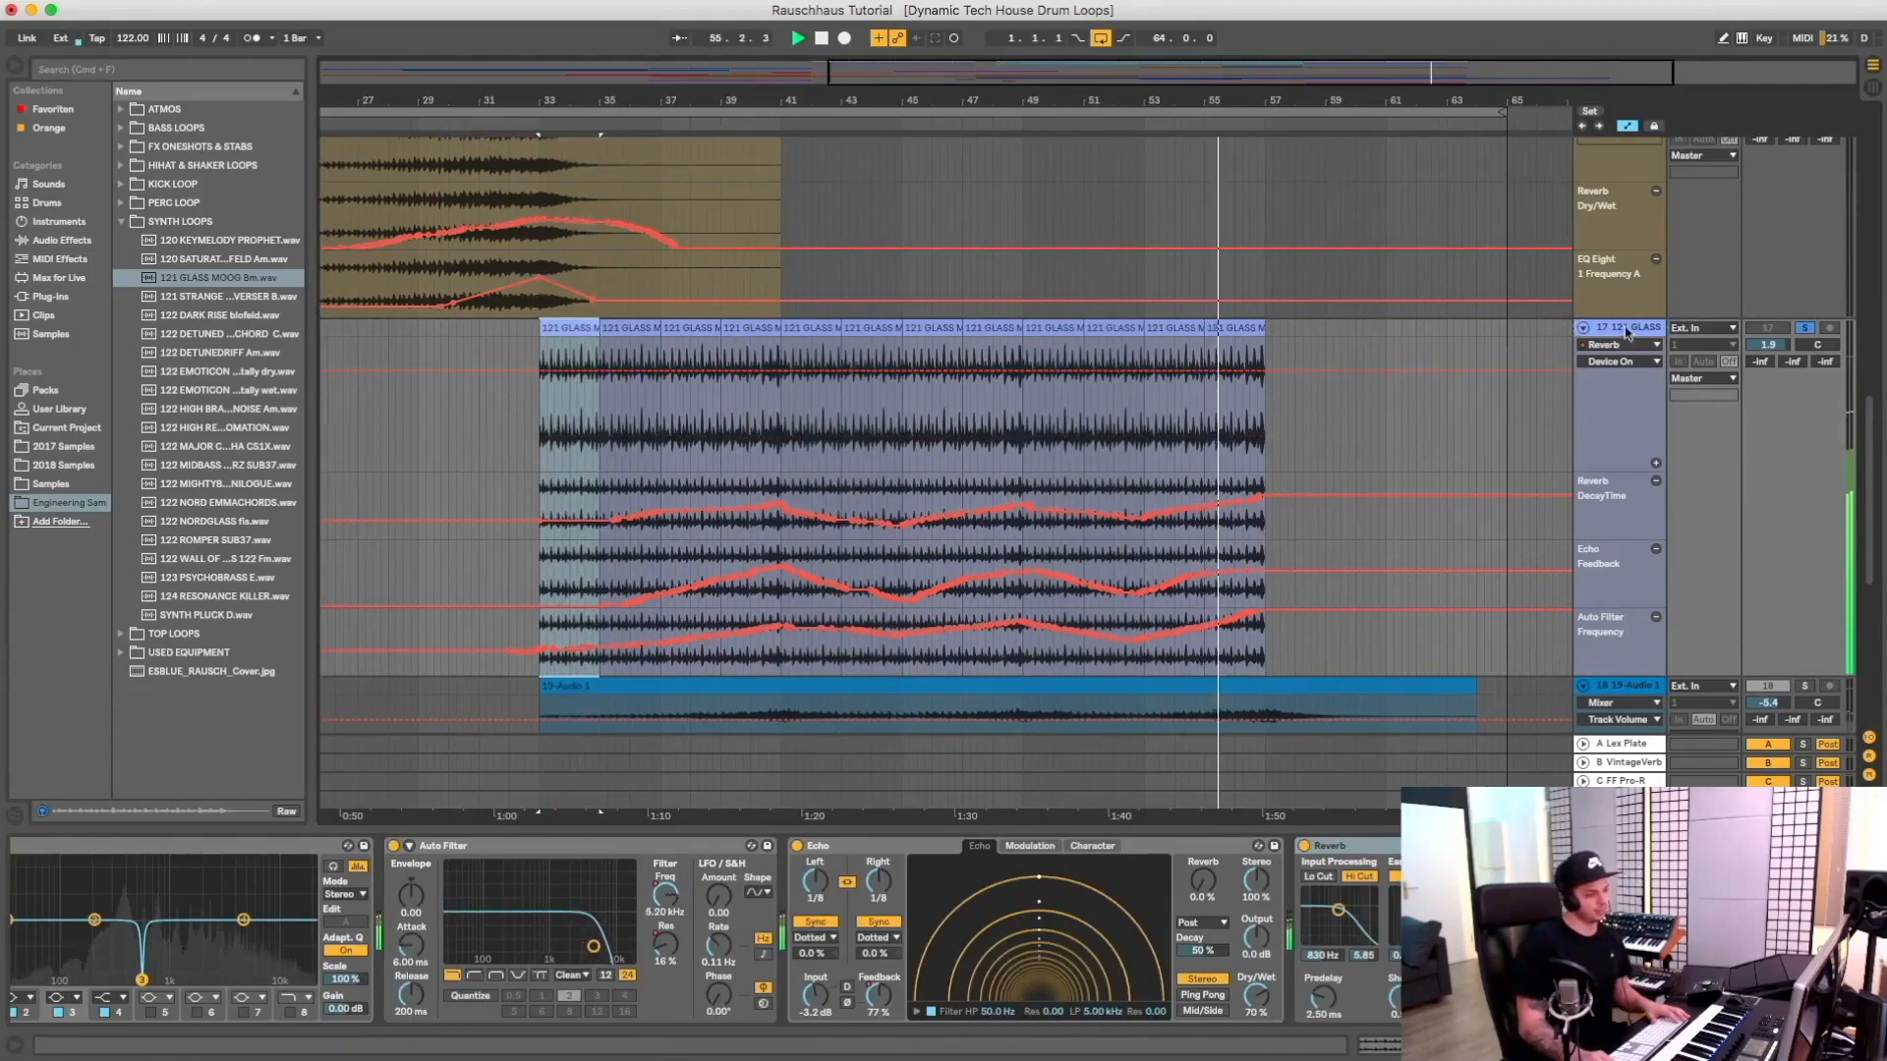
key("space")
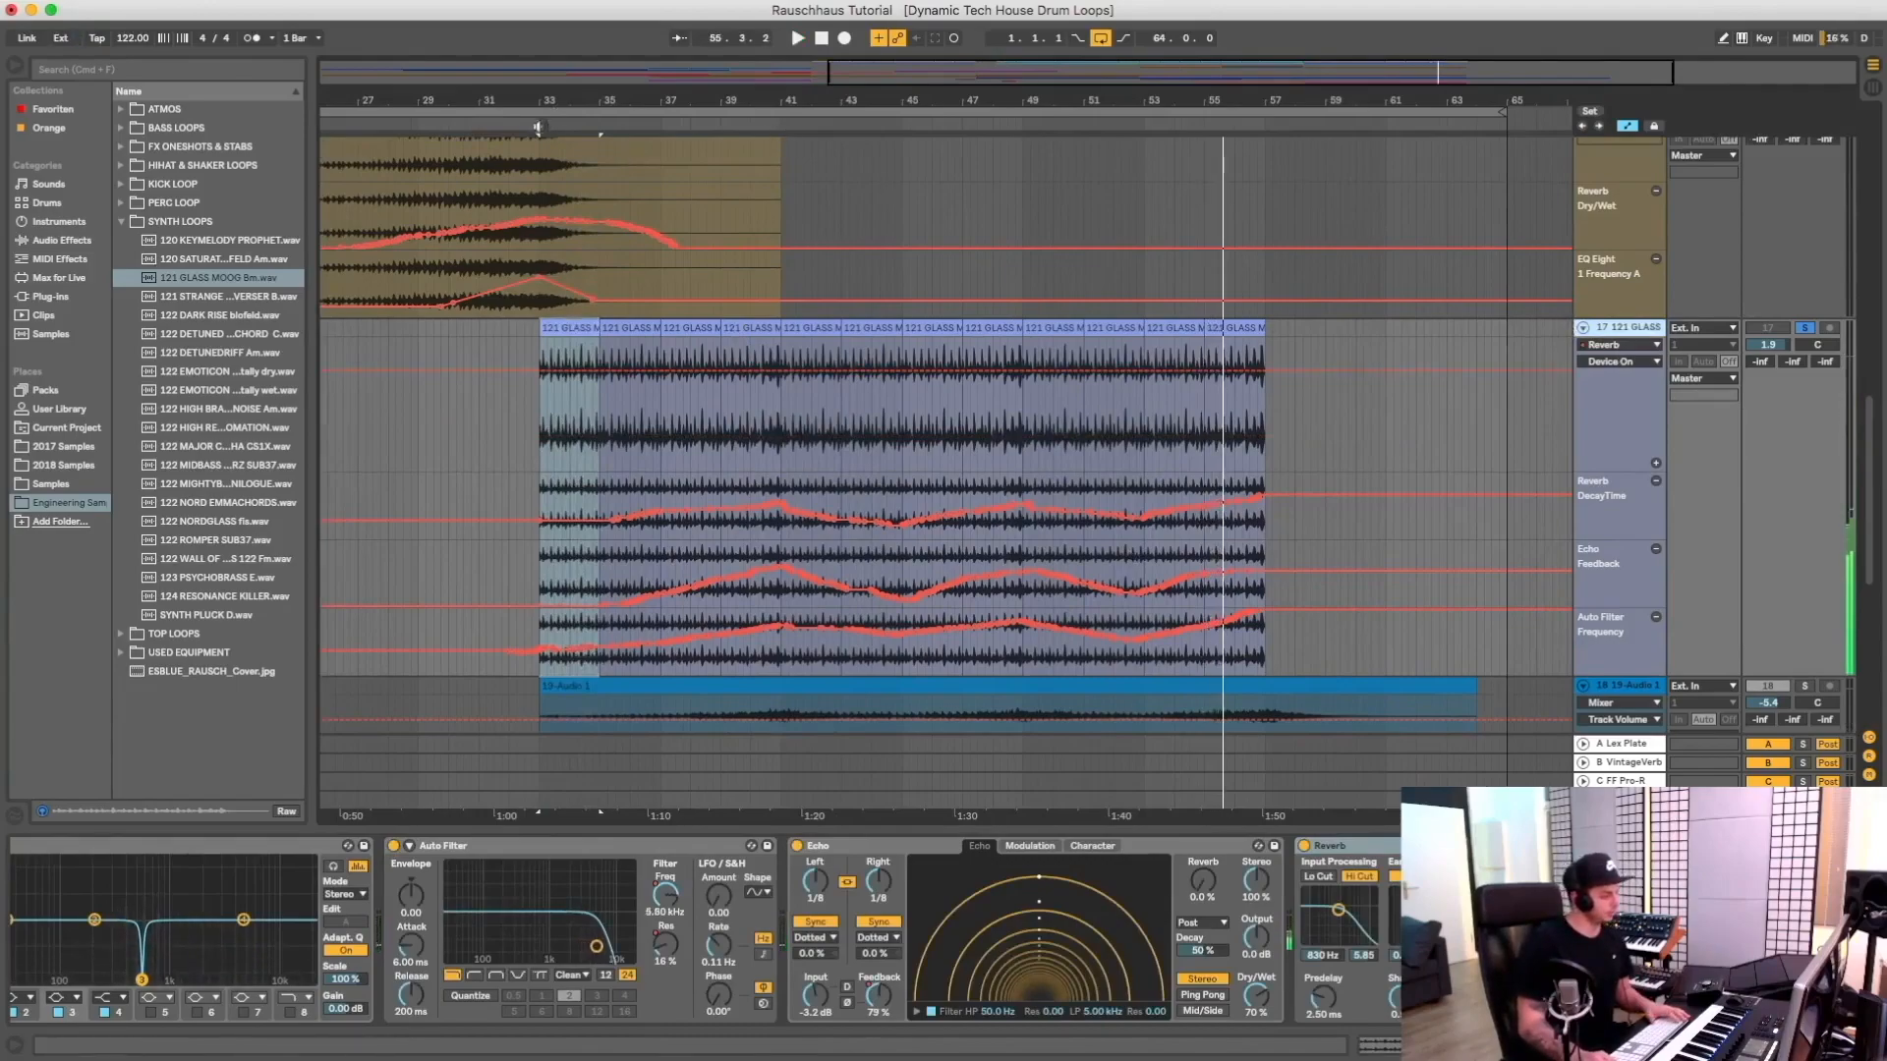
Select all 121 GLASS MOOG clips, vary their detune while playing from bar 33, and set their transposition to 2 st
scroll(522, 786, "right", 1)
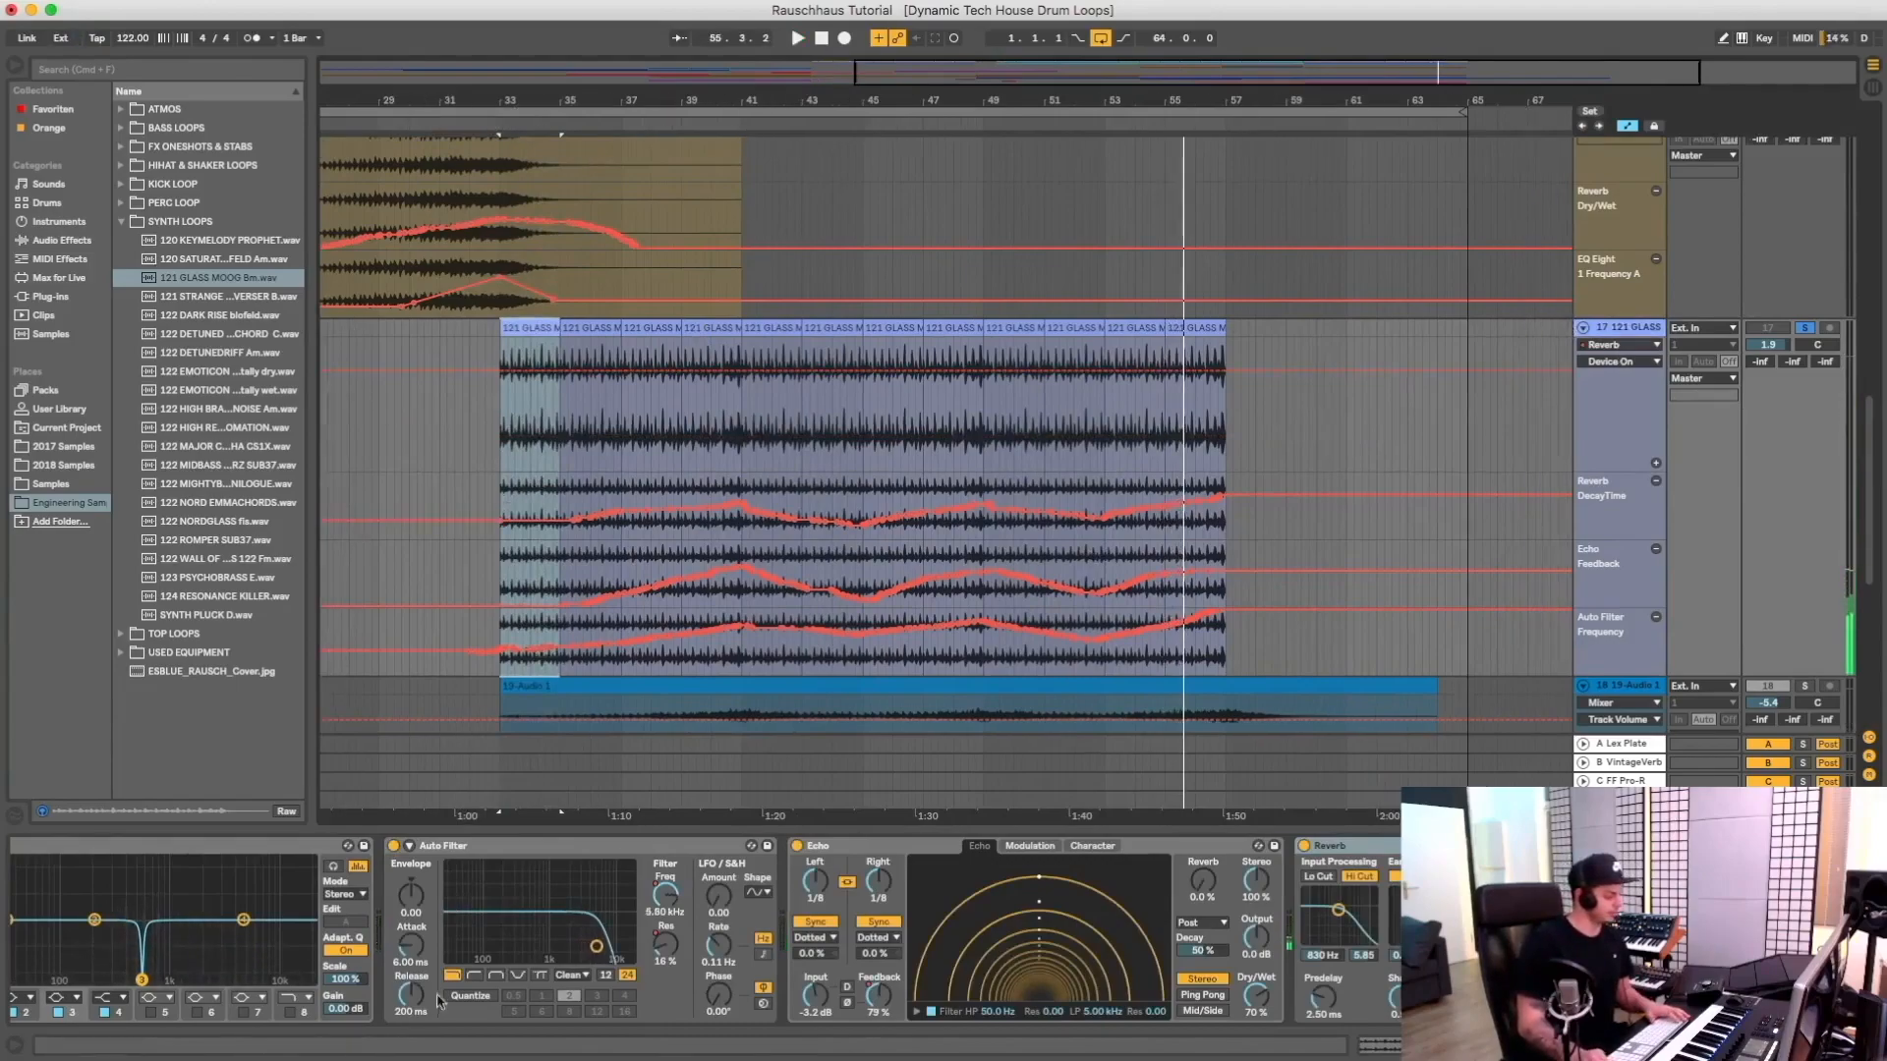
double_click(529, 330)
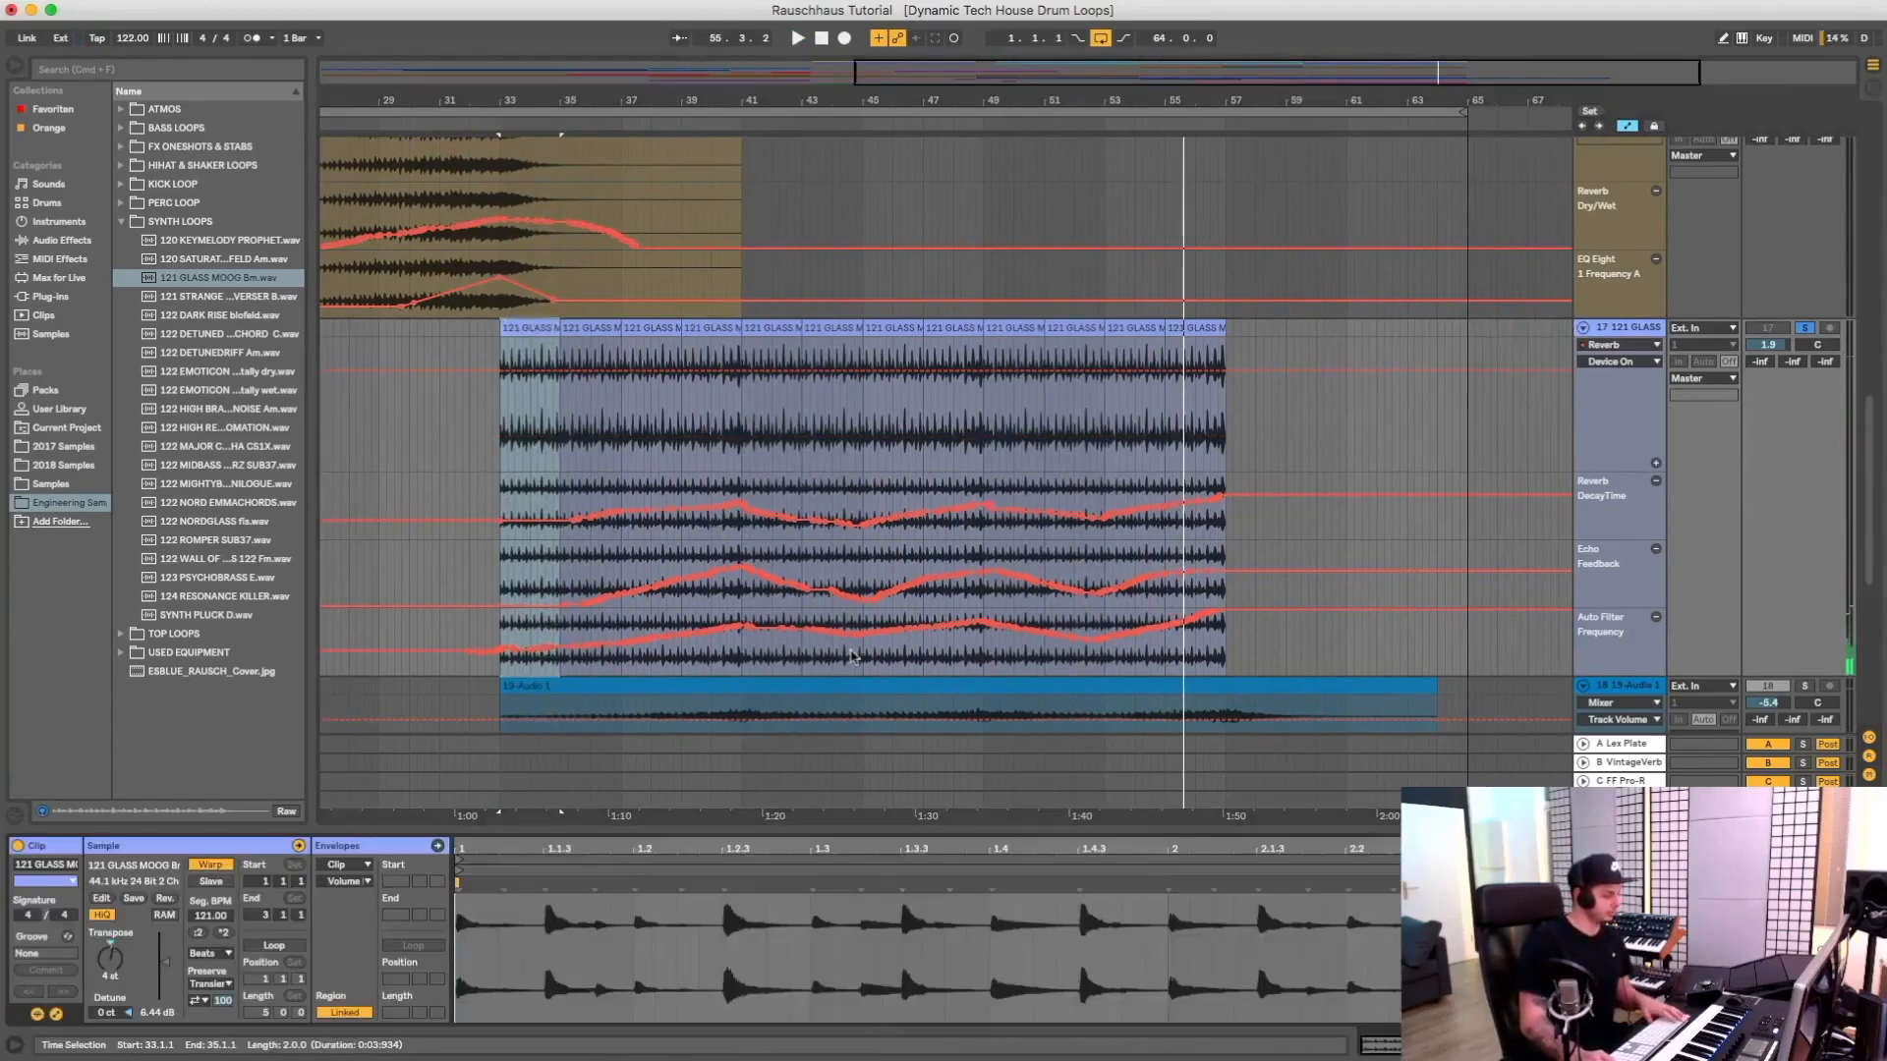
left_click(1197, 328, "shift")
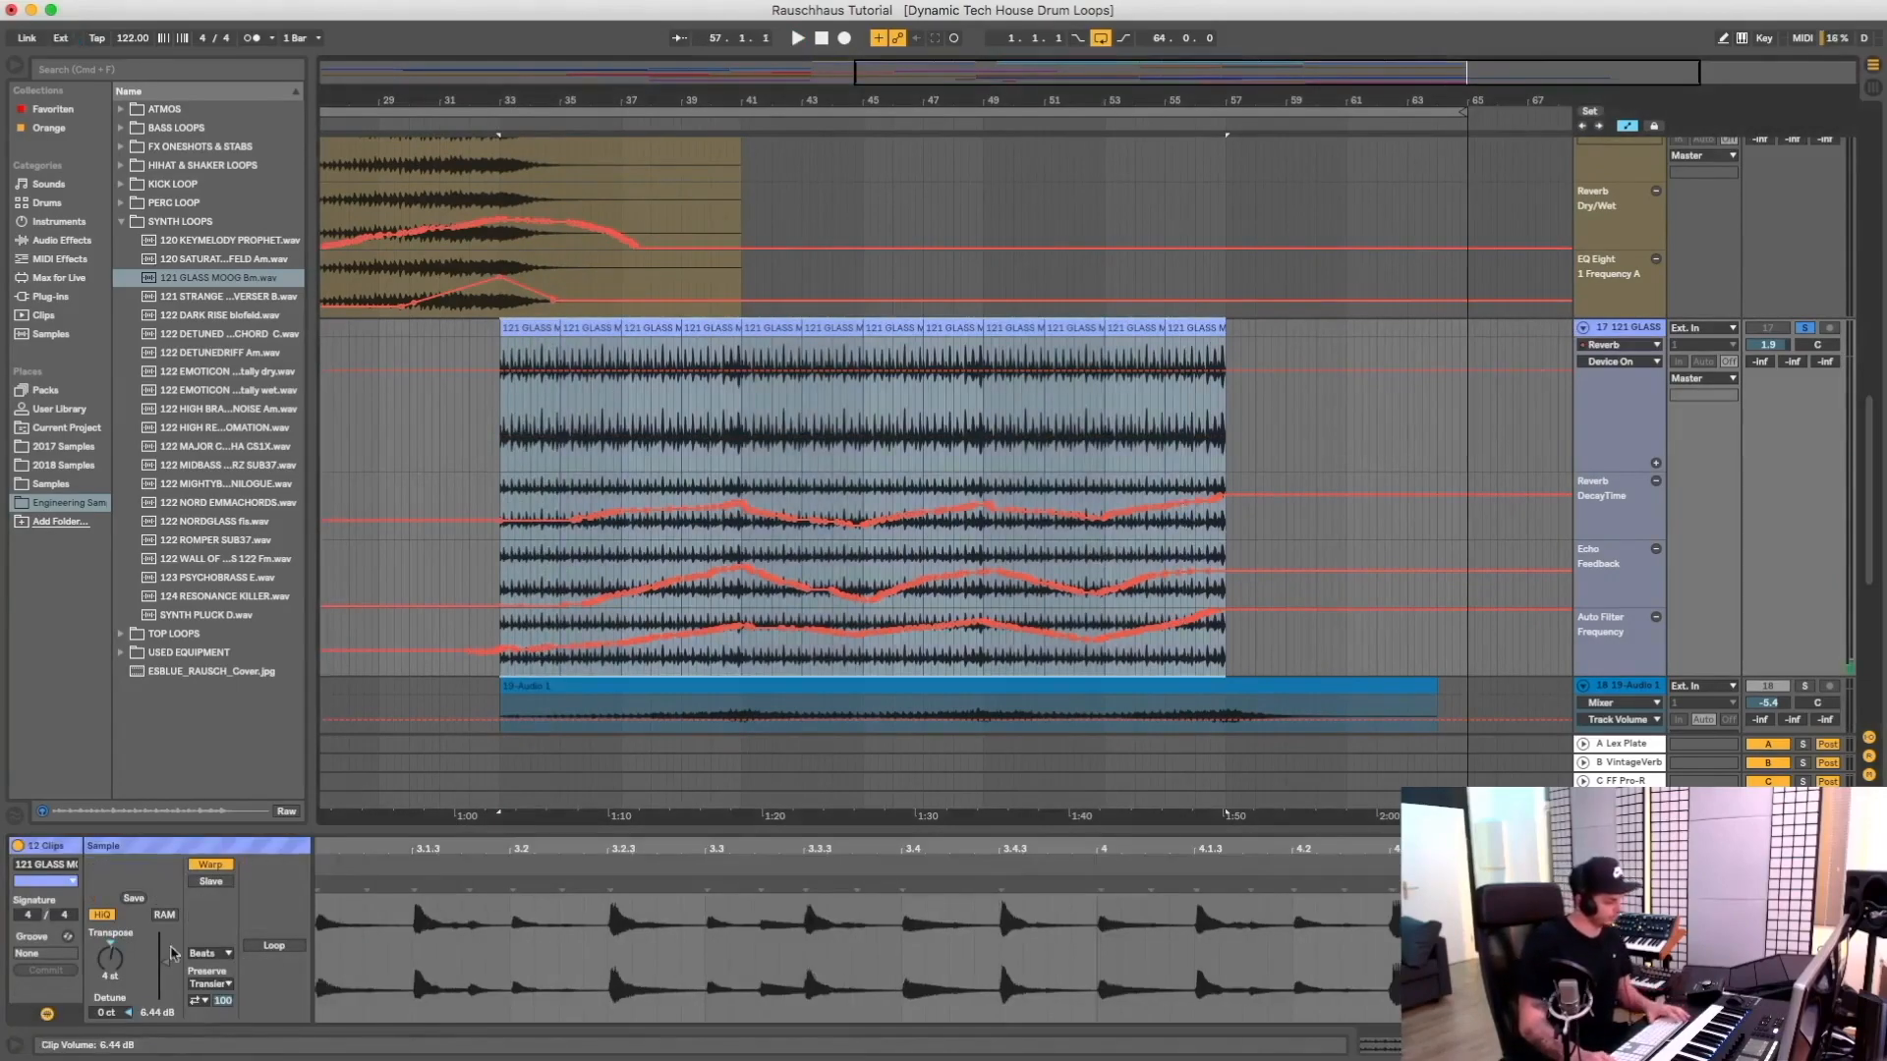
left_click_drag(113, 1015, 114, 991)
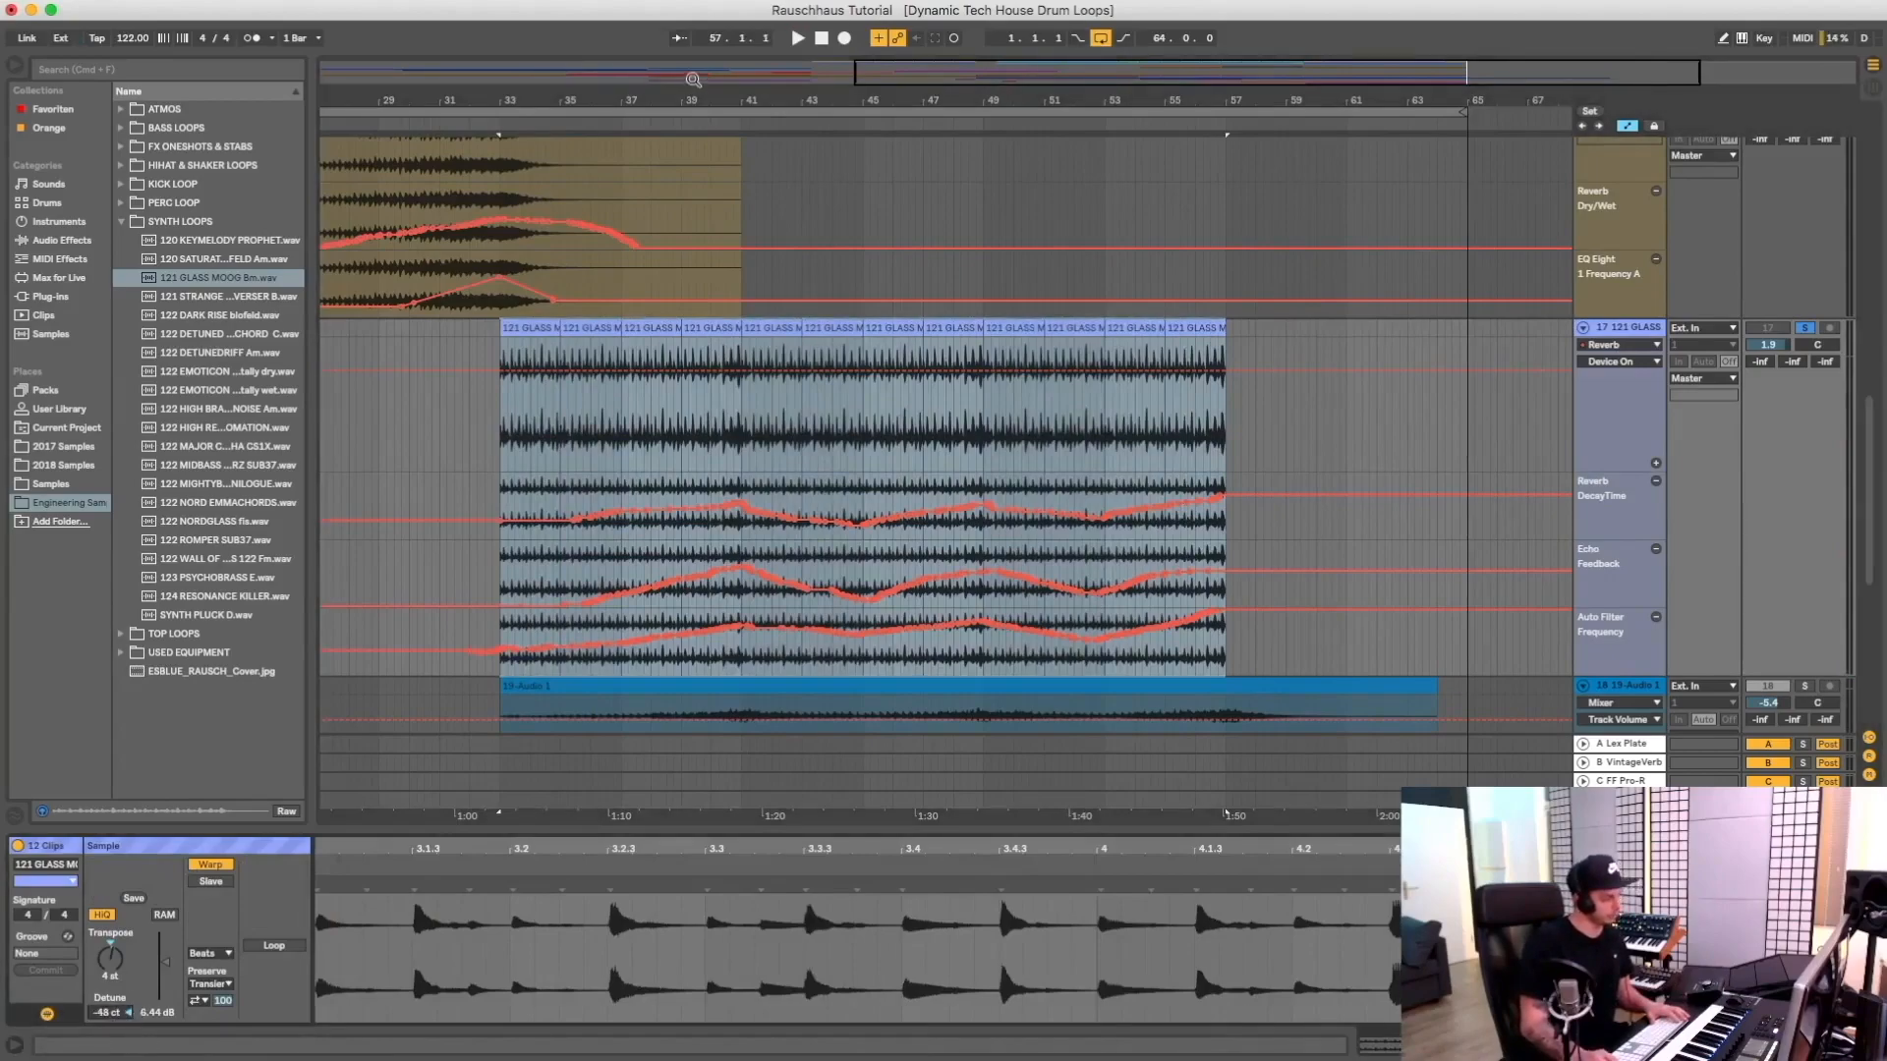
left_click(515, 128)
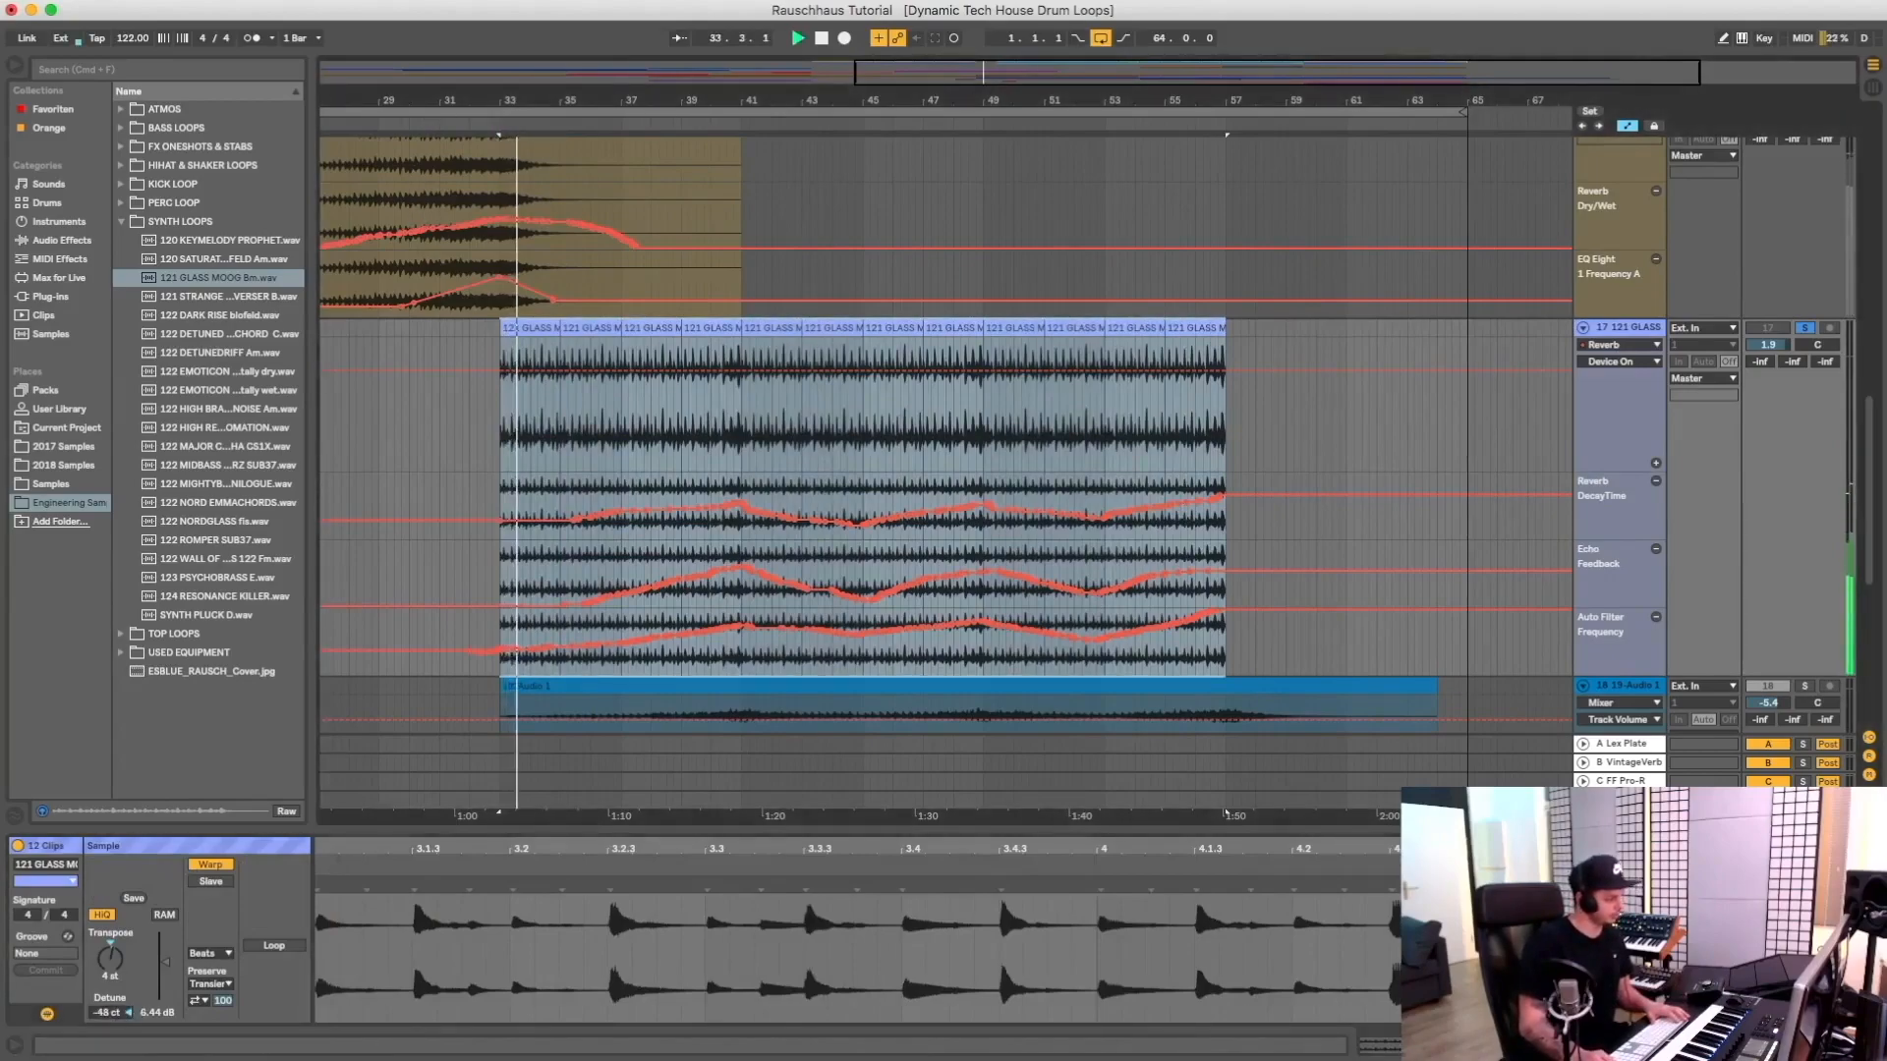
left_click_drag(106, 1013, 106, 941)
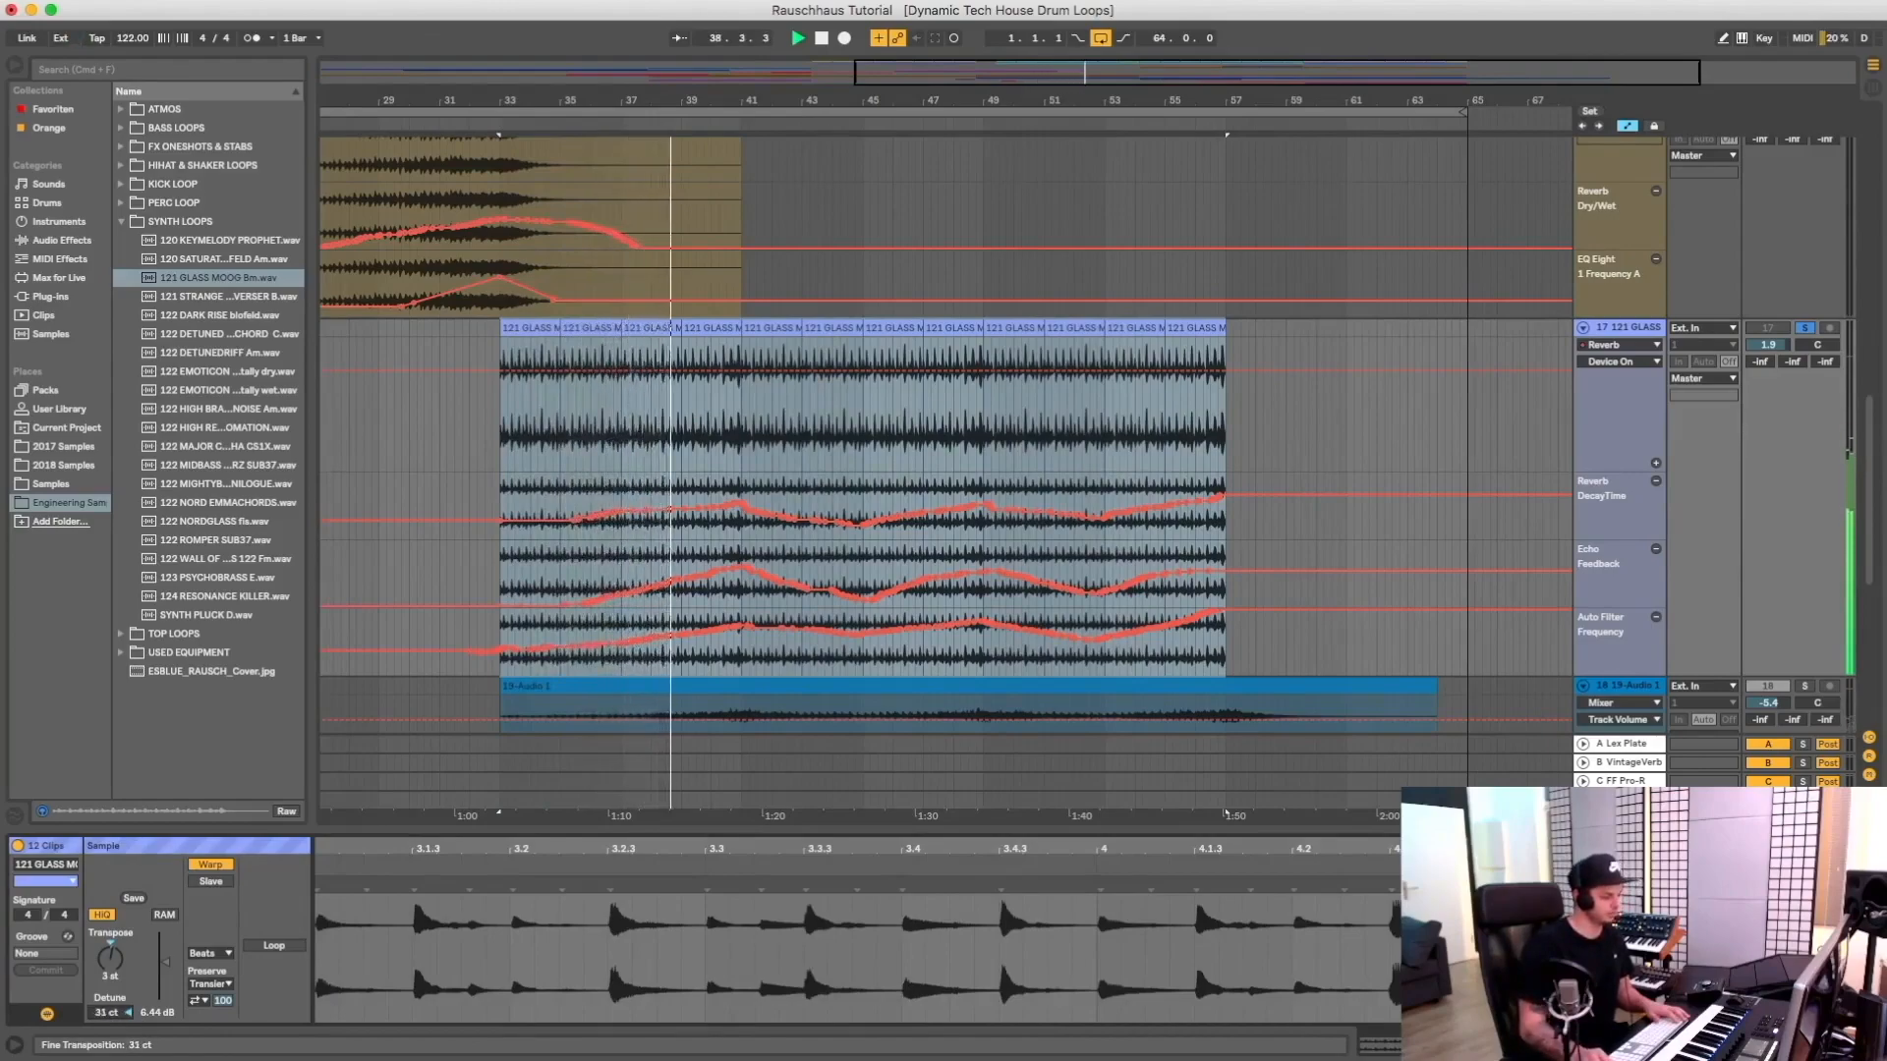
mouse_move(110, 958)
left_mouse_down()
mouse_move(110, 1007)
mouse_move(107, 816)
mouse_move(106, 1012)
mouse_move(106, 980)
left_mouse_up()
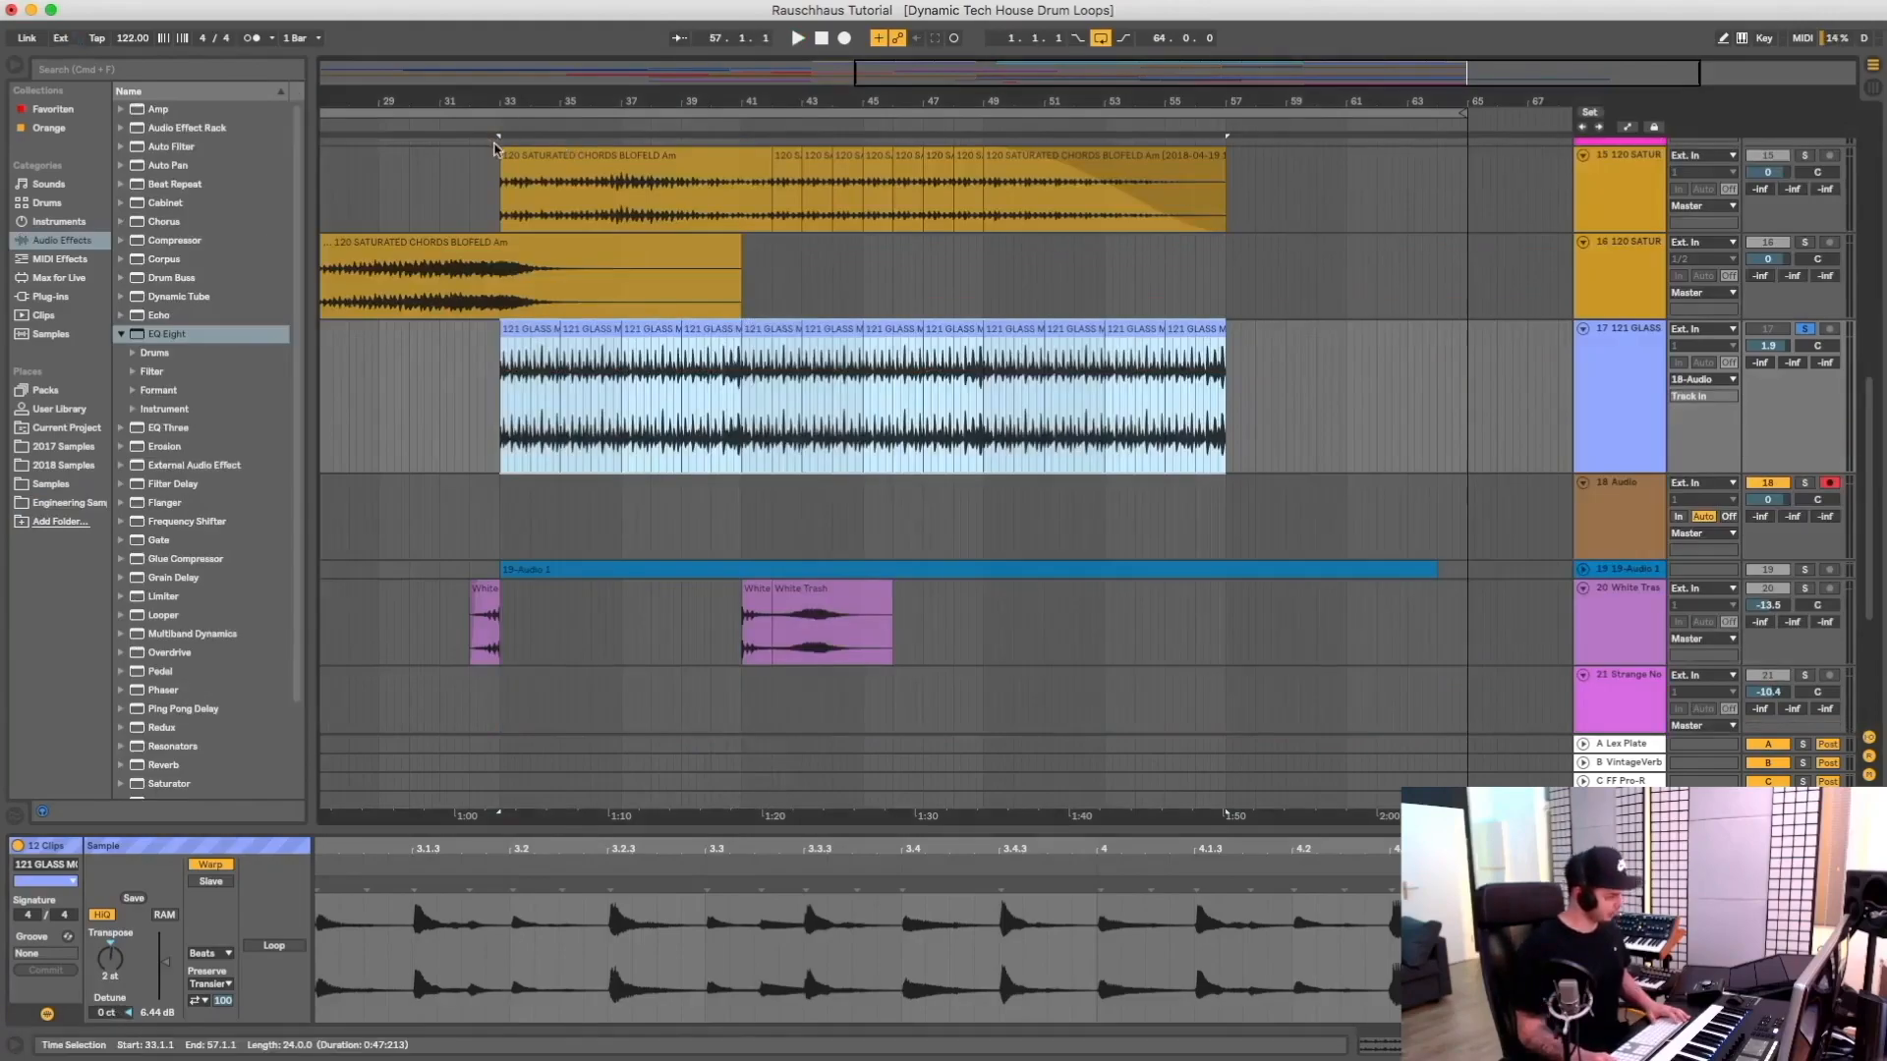
Record the soloed 121 GLASS MOOG output onto the 18-Audio track from bar 32 while varying the detune of all its clips
left_click(478, 147)
key("space")
key("F9")
left_click(529, 328)
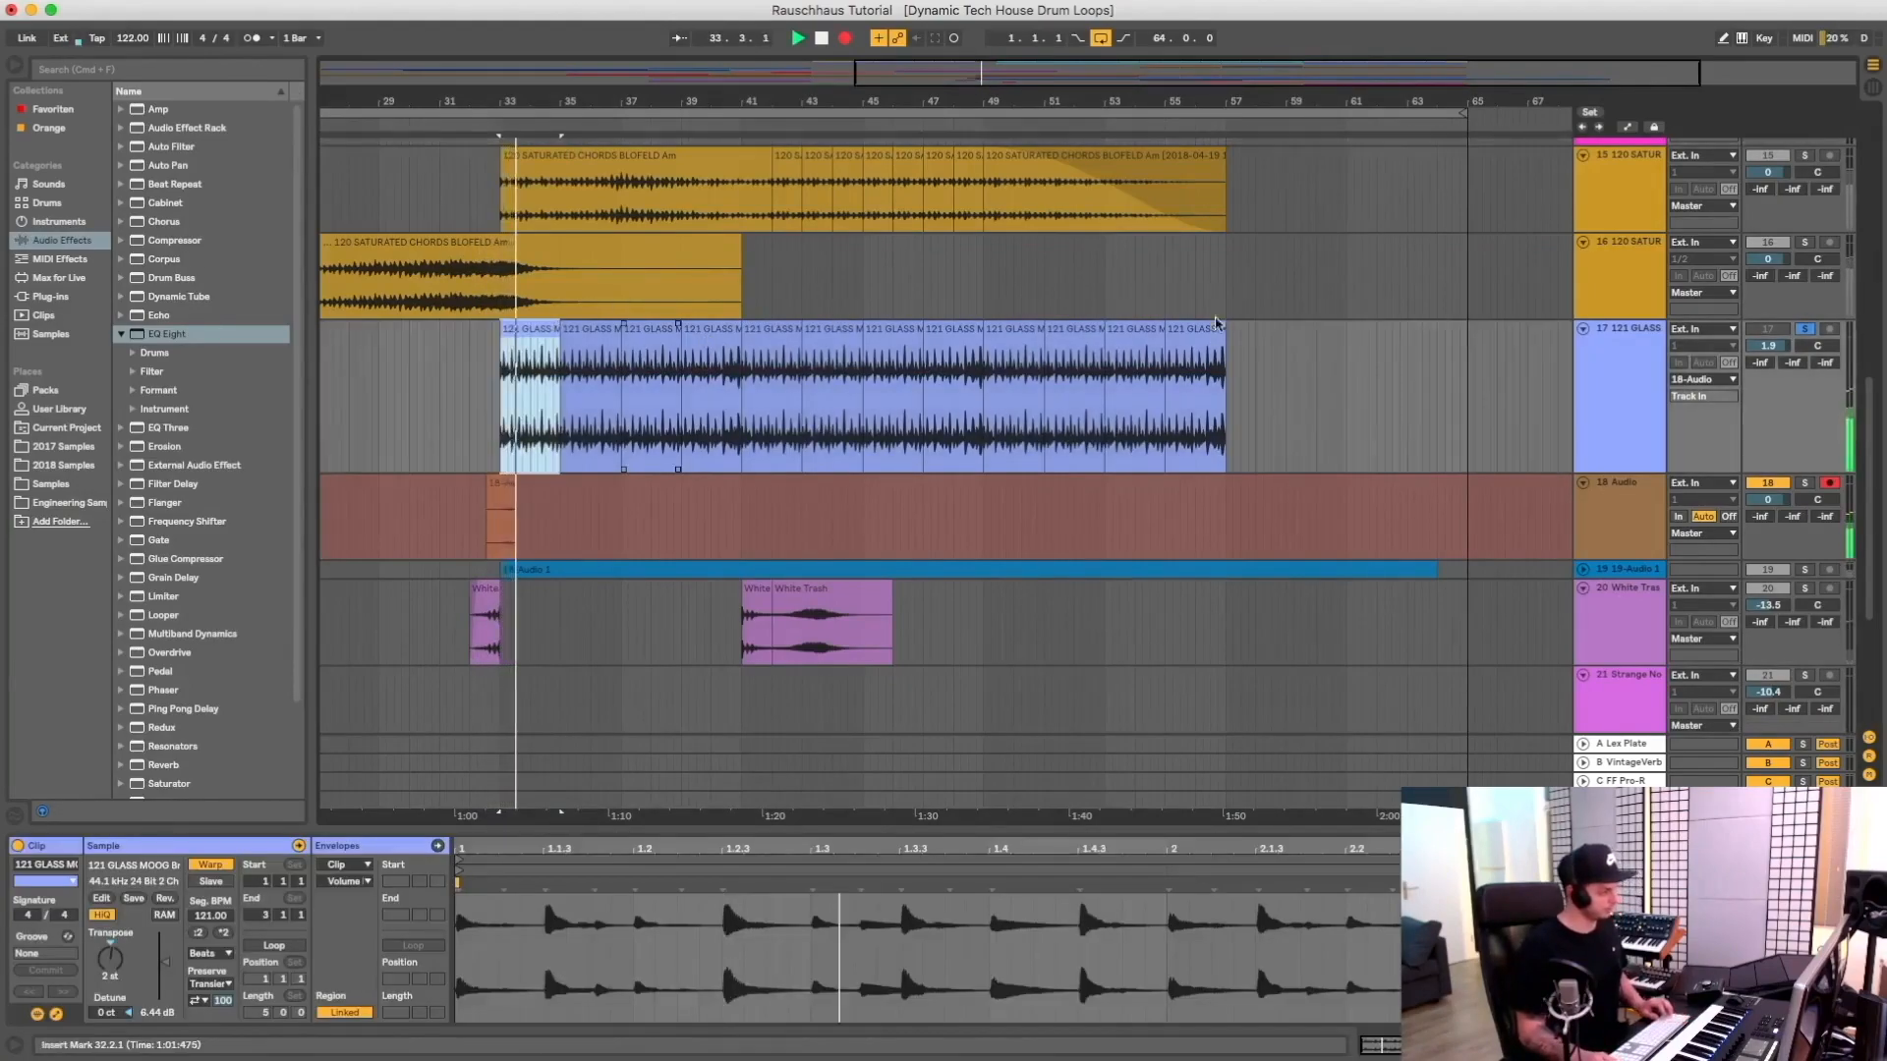
left_click(1193, 329, "shift")
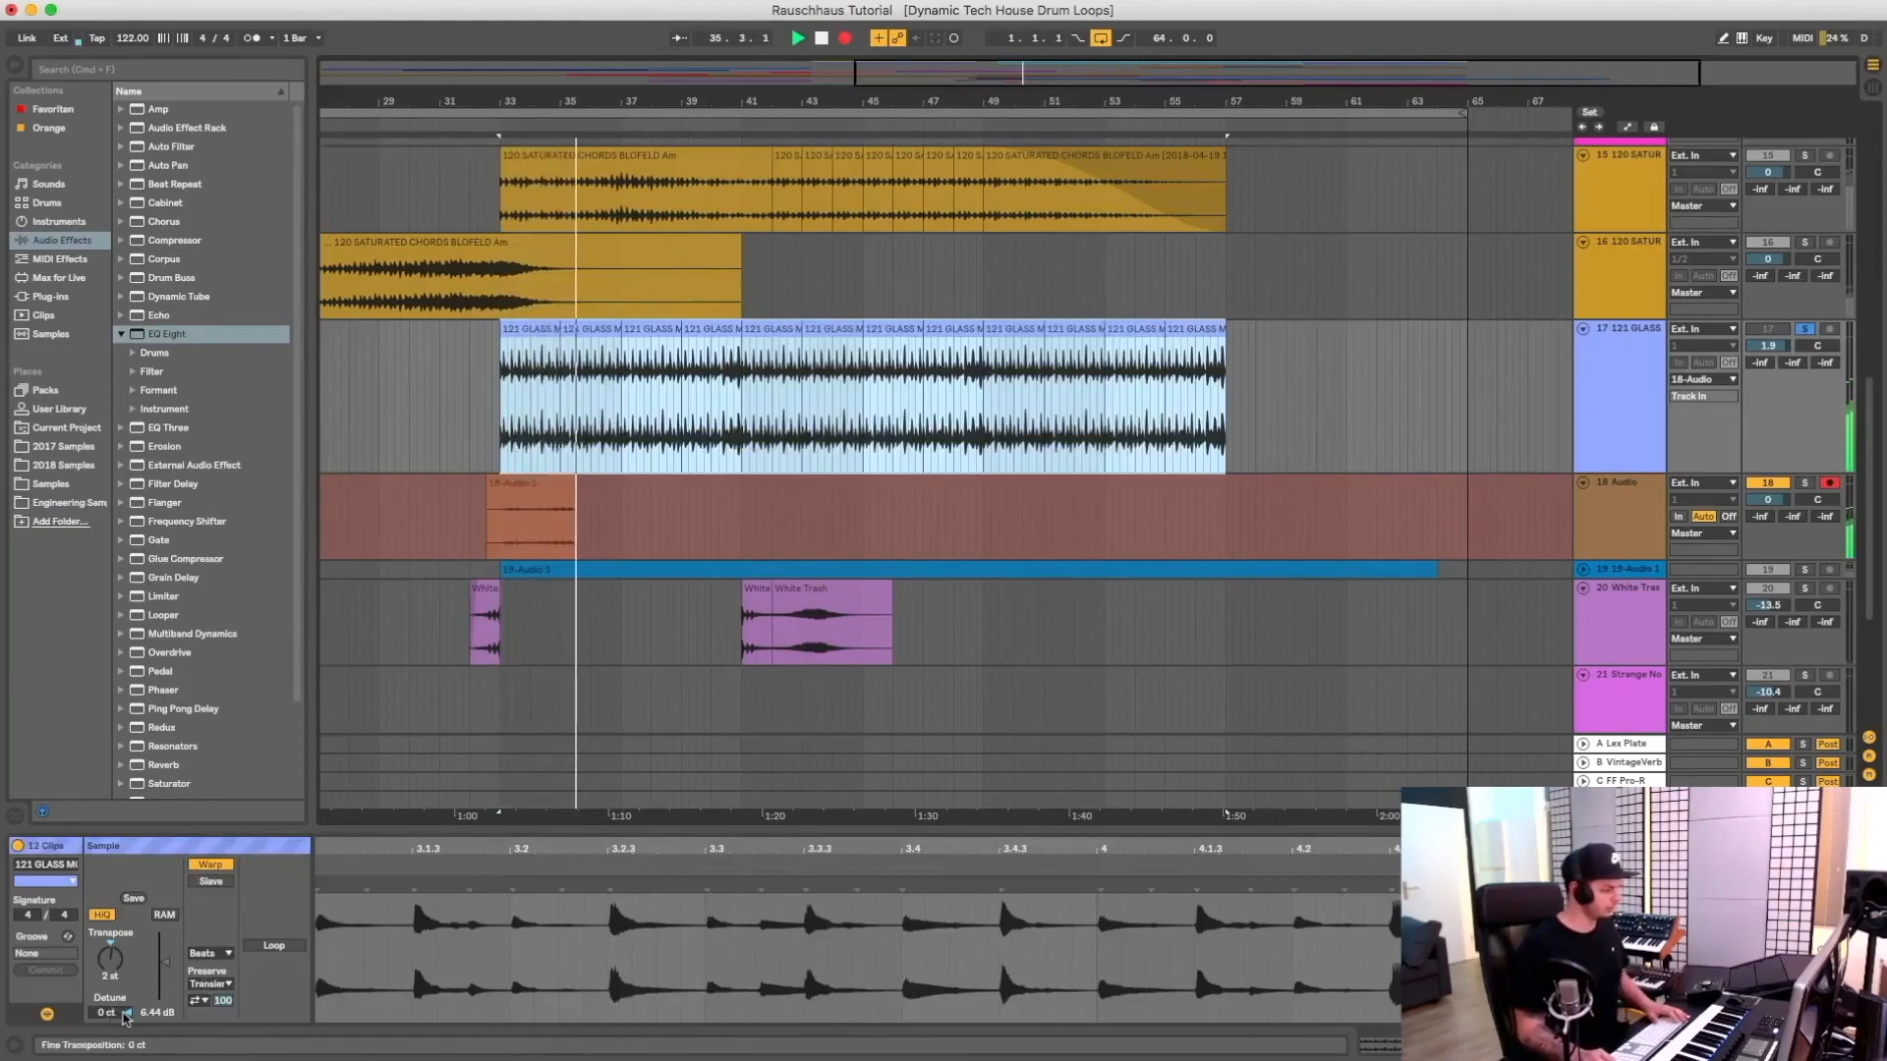
mouse_move(124, 1013)
left_mouse_down()
mouse_move(125, 922)
mouse_move(125, 1016)
left_mouse_up()
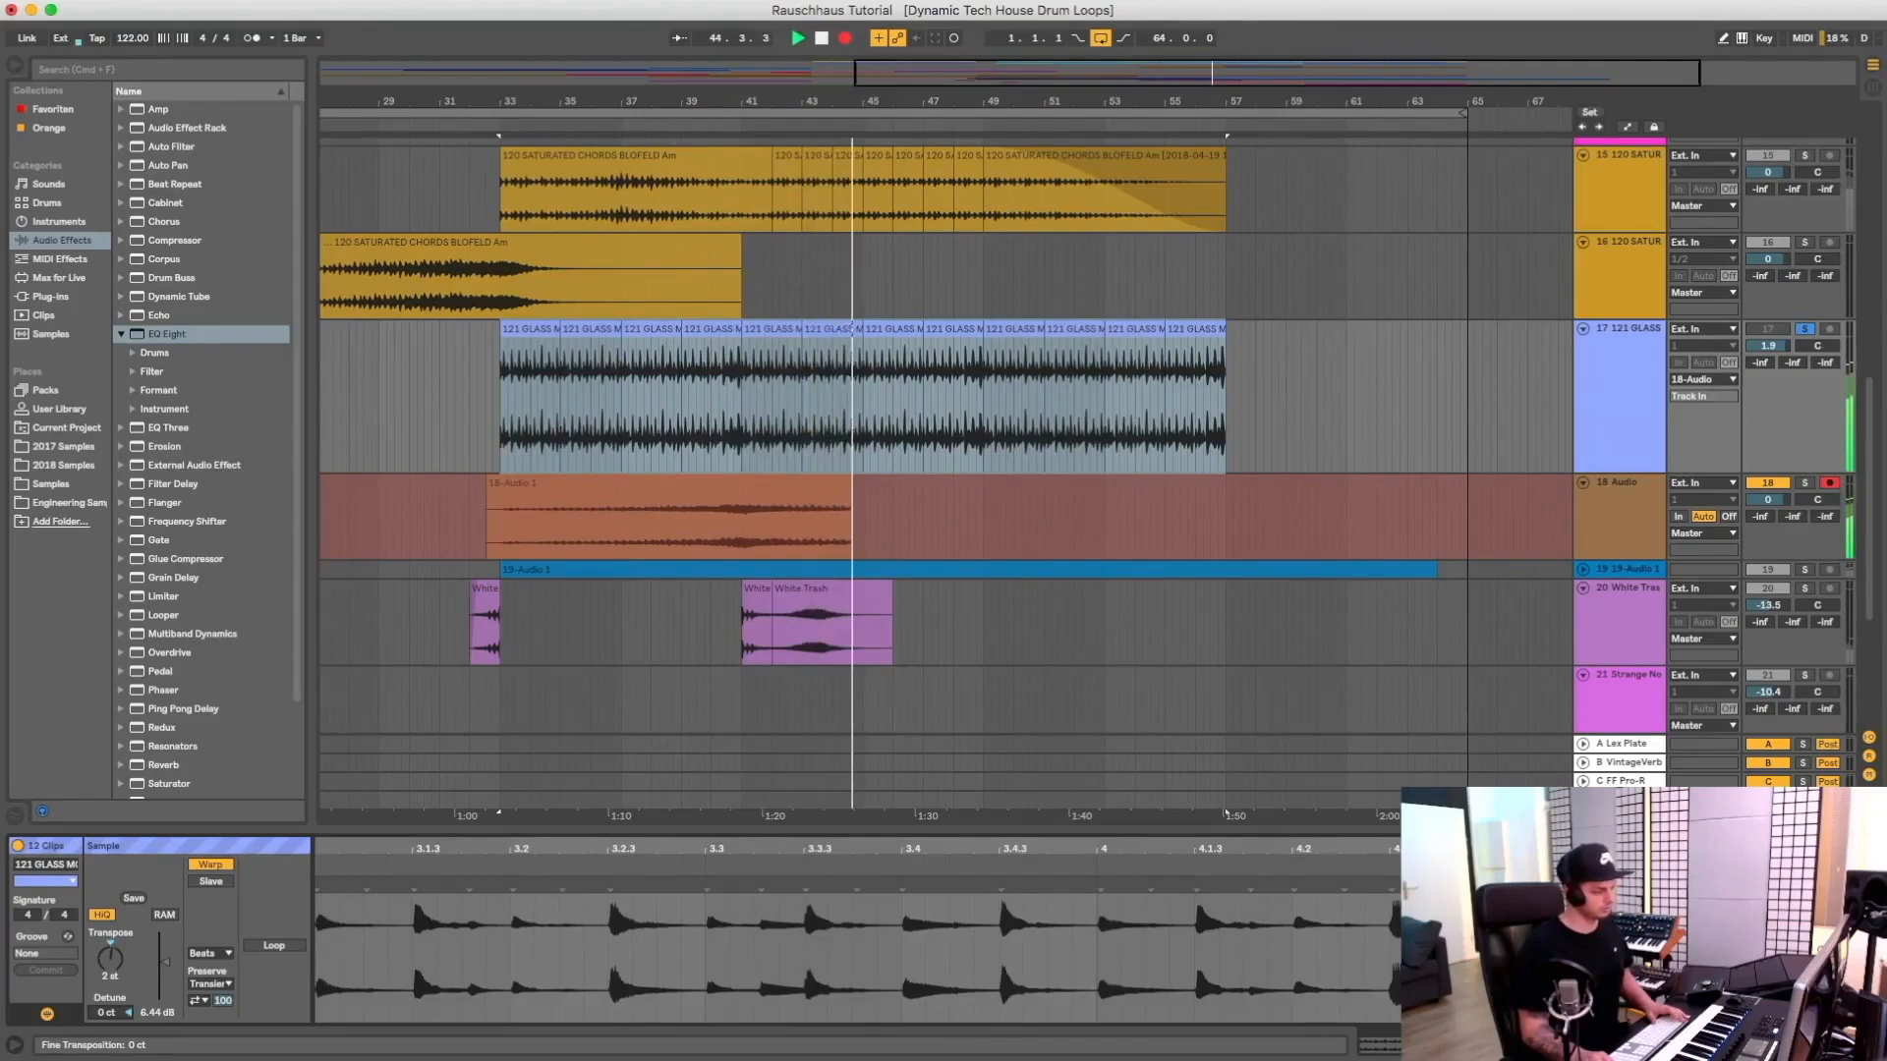
mouse_move(107, 1013)
left_mouse_down()
mouse_move(106, 1029)
mouse_move(110, 1015)
left_mouse_up()
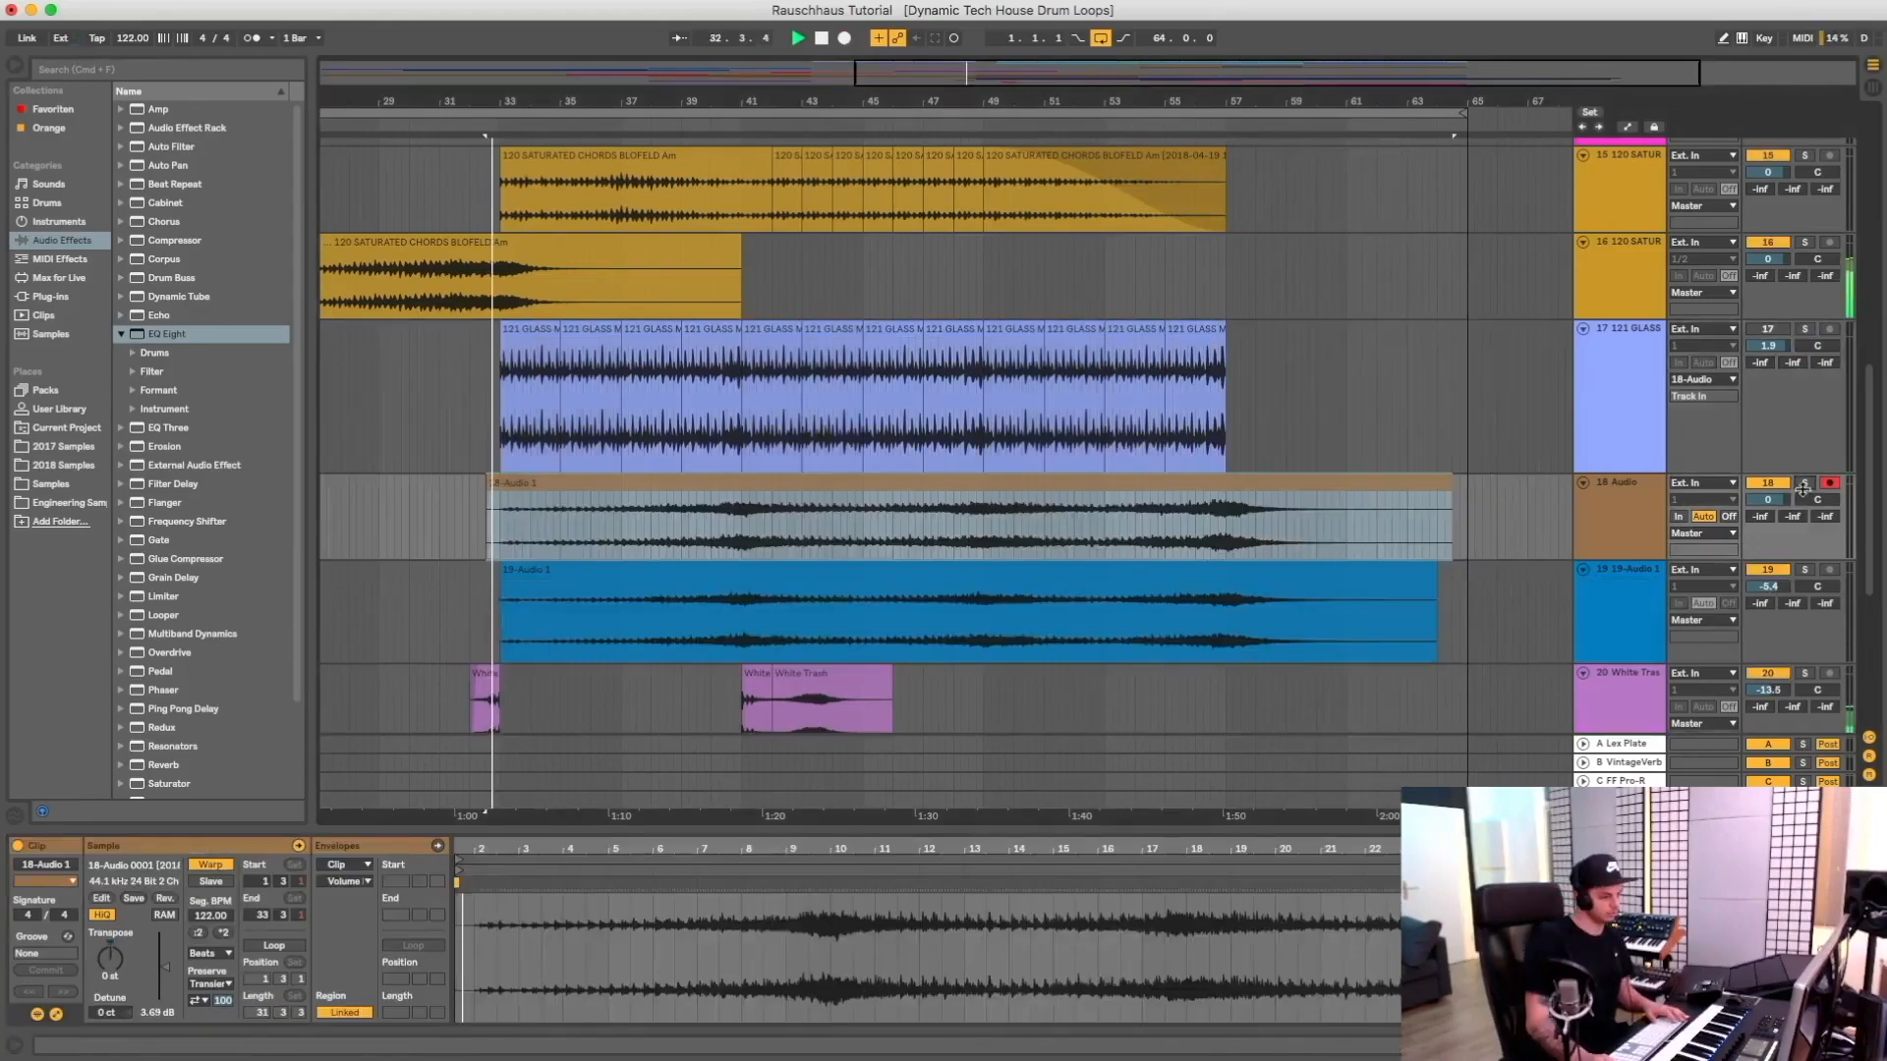
Mute the newly recorded 18-Audio track, fold it and the 121 GLASS MOOG track, and select the blue 19-Audio 1 track
left_click(1767, 483)
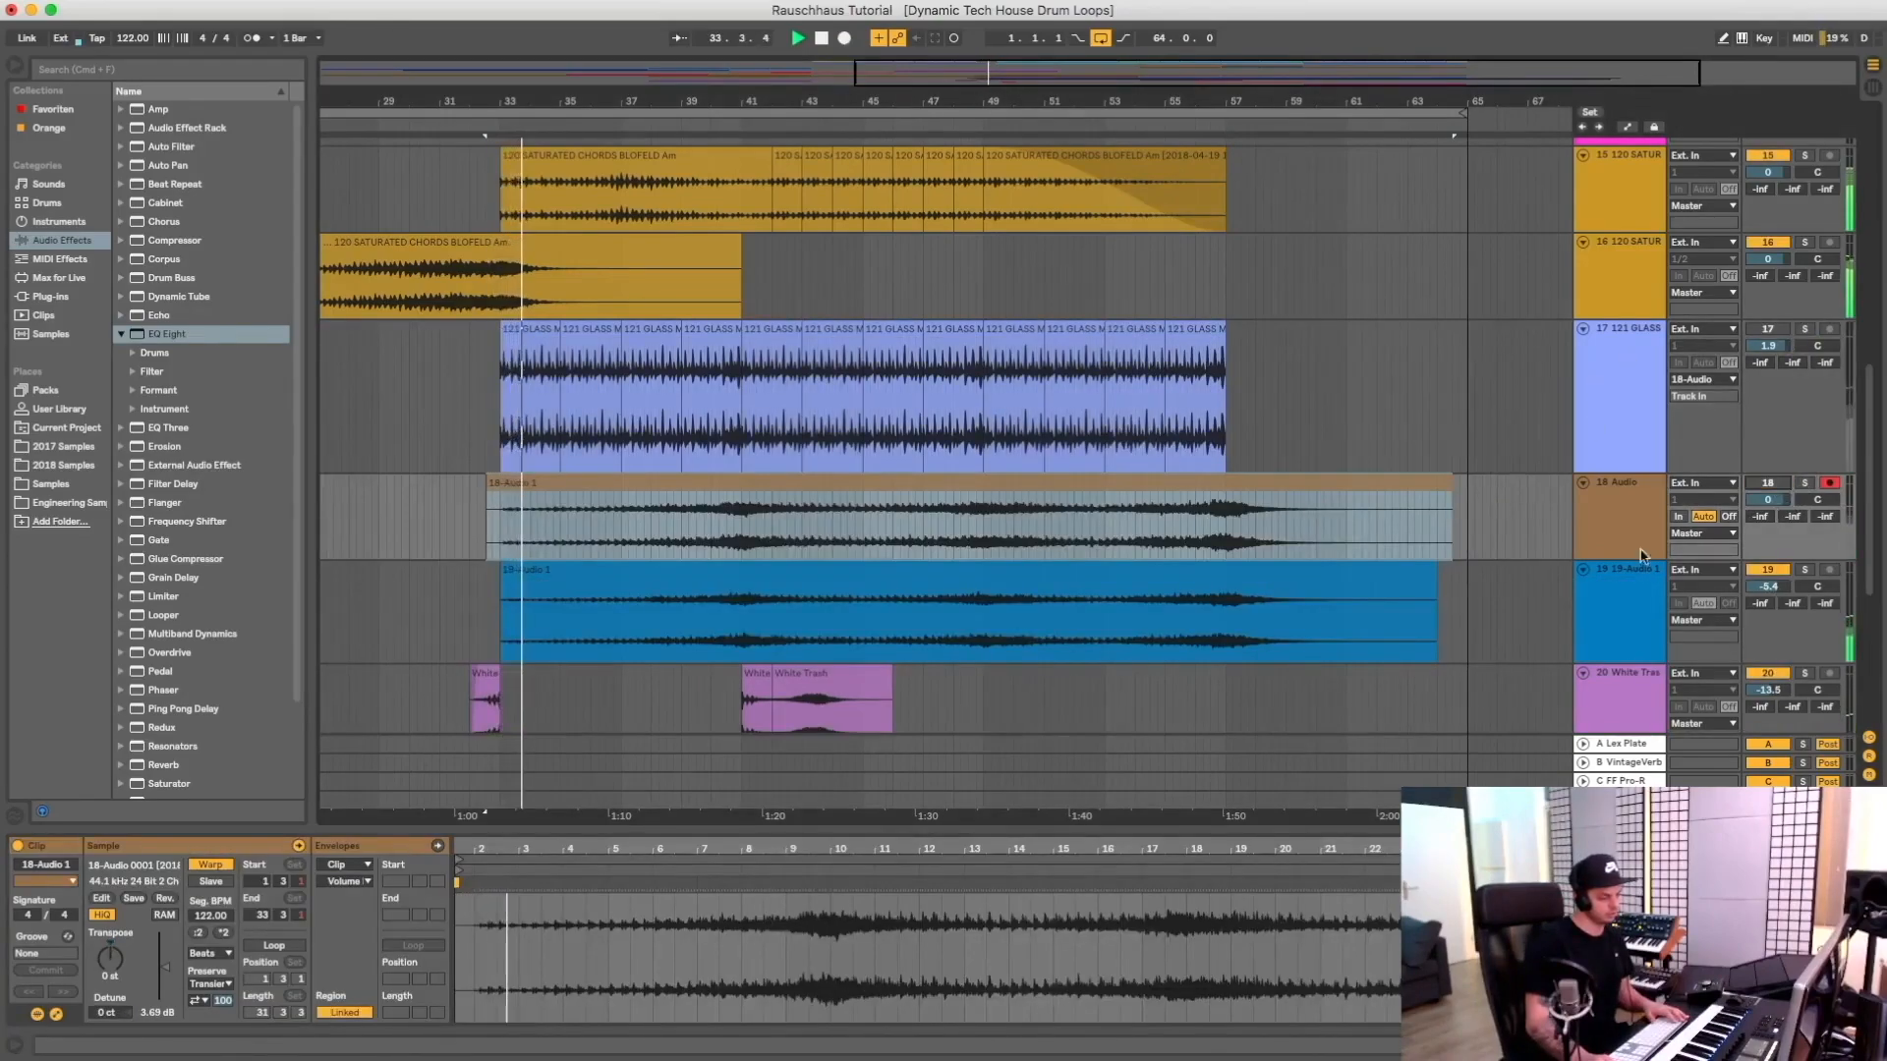
left_click(1582, 483)
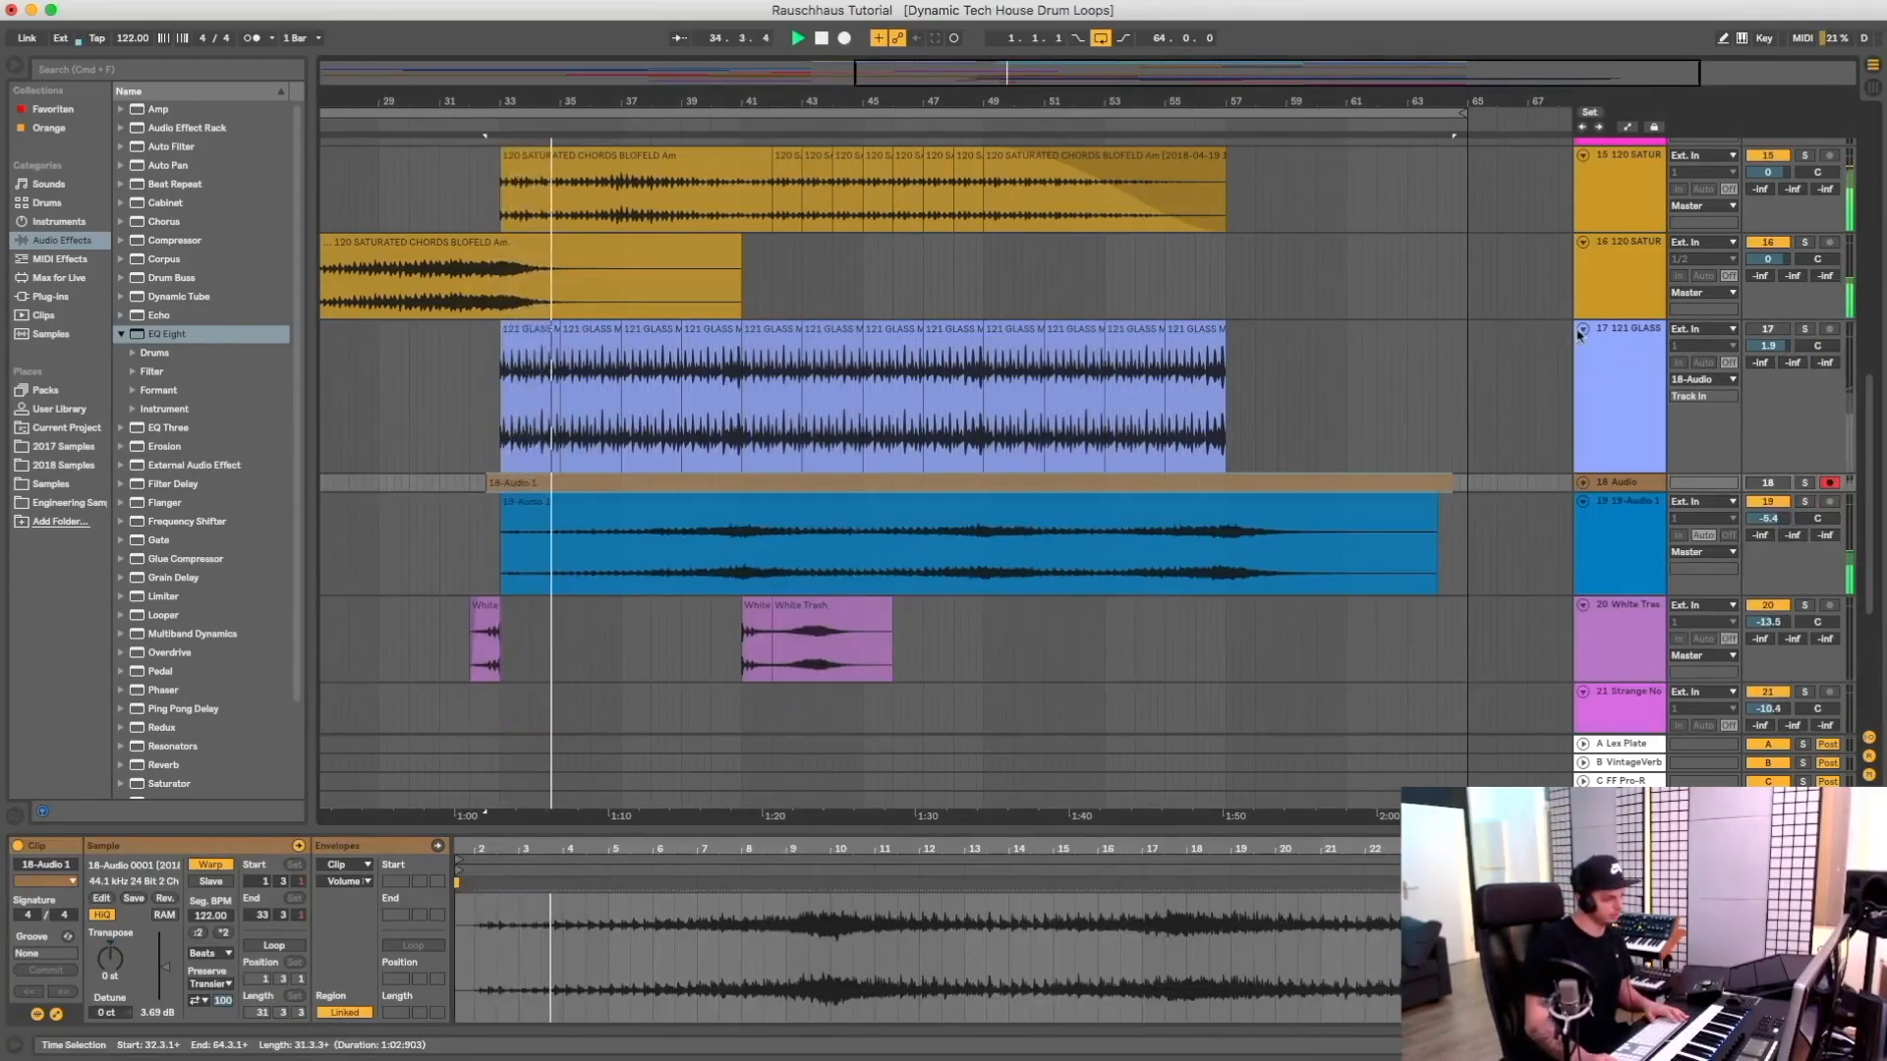
left_click(1583, 329)
left_click(1704, 391)
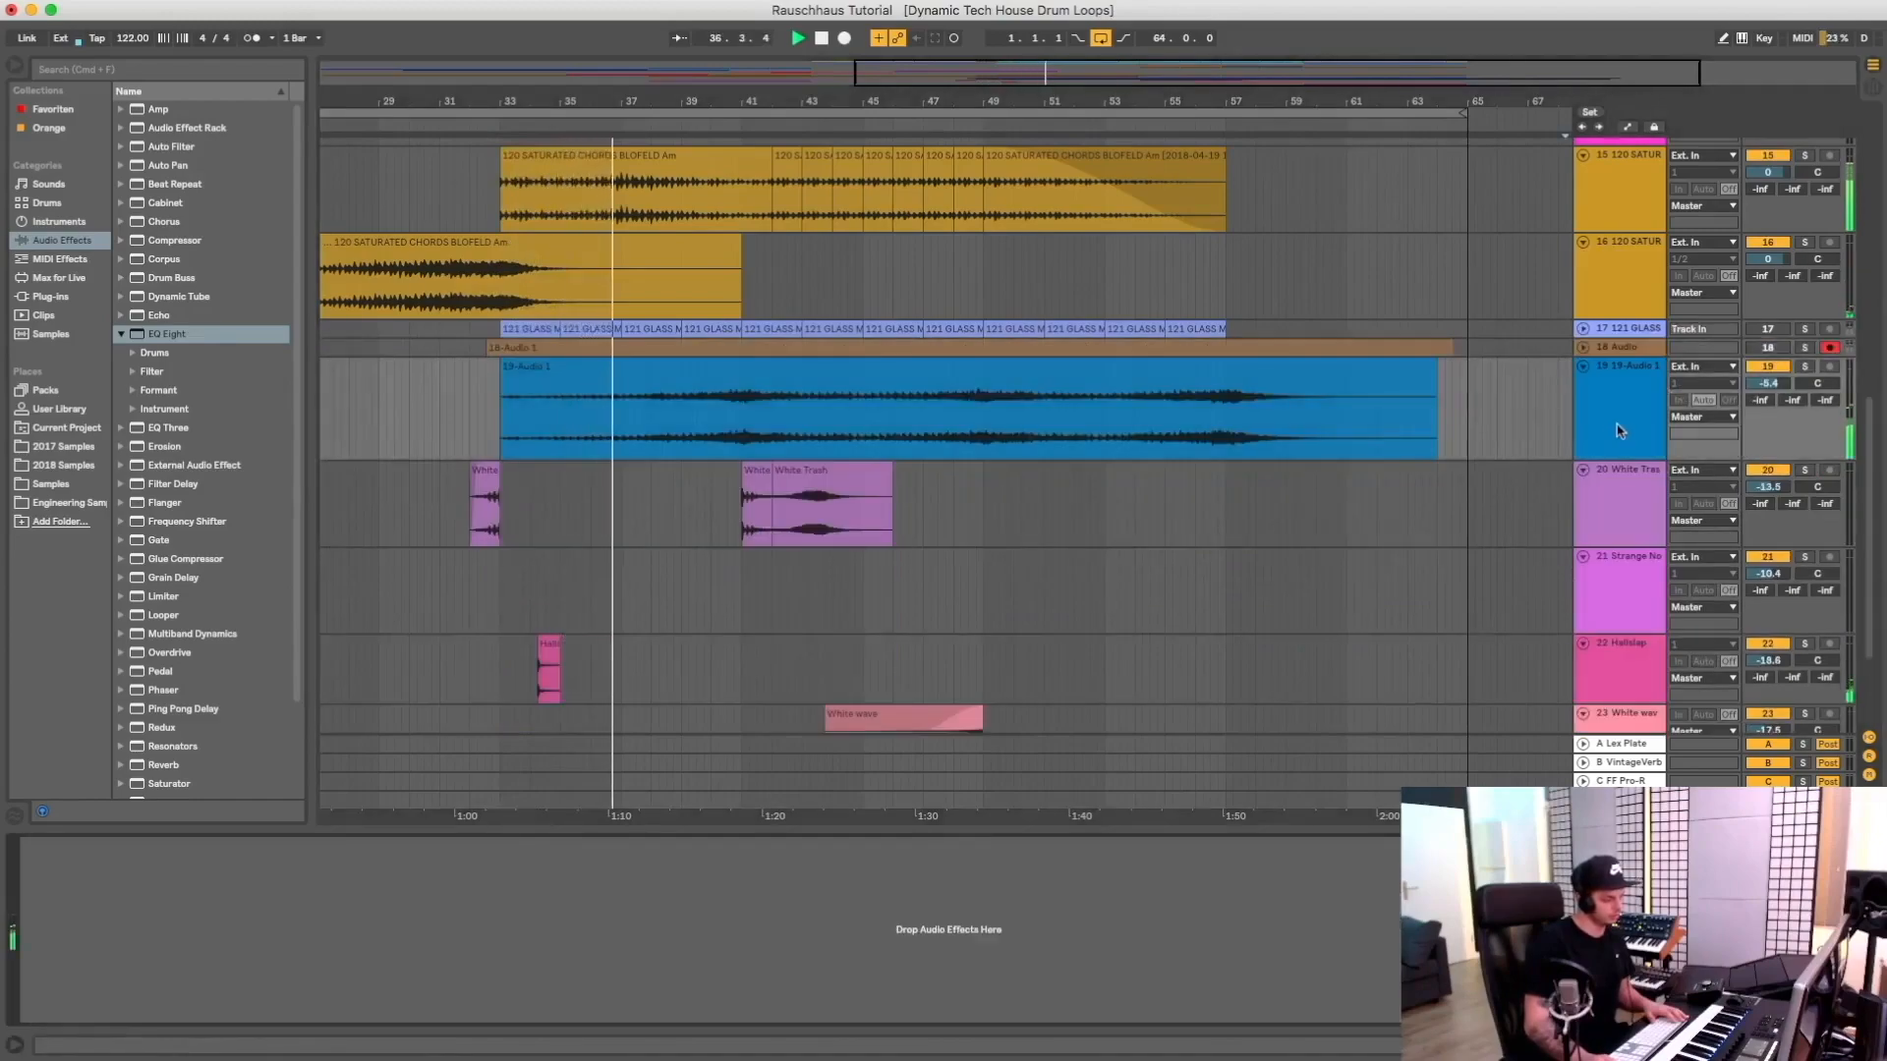
Examine the White Trash clips around bar 43 and the other arrangement tracks while the song plays
left_click(1247, 522)
left_click(838, 530)
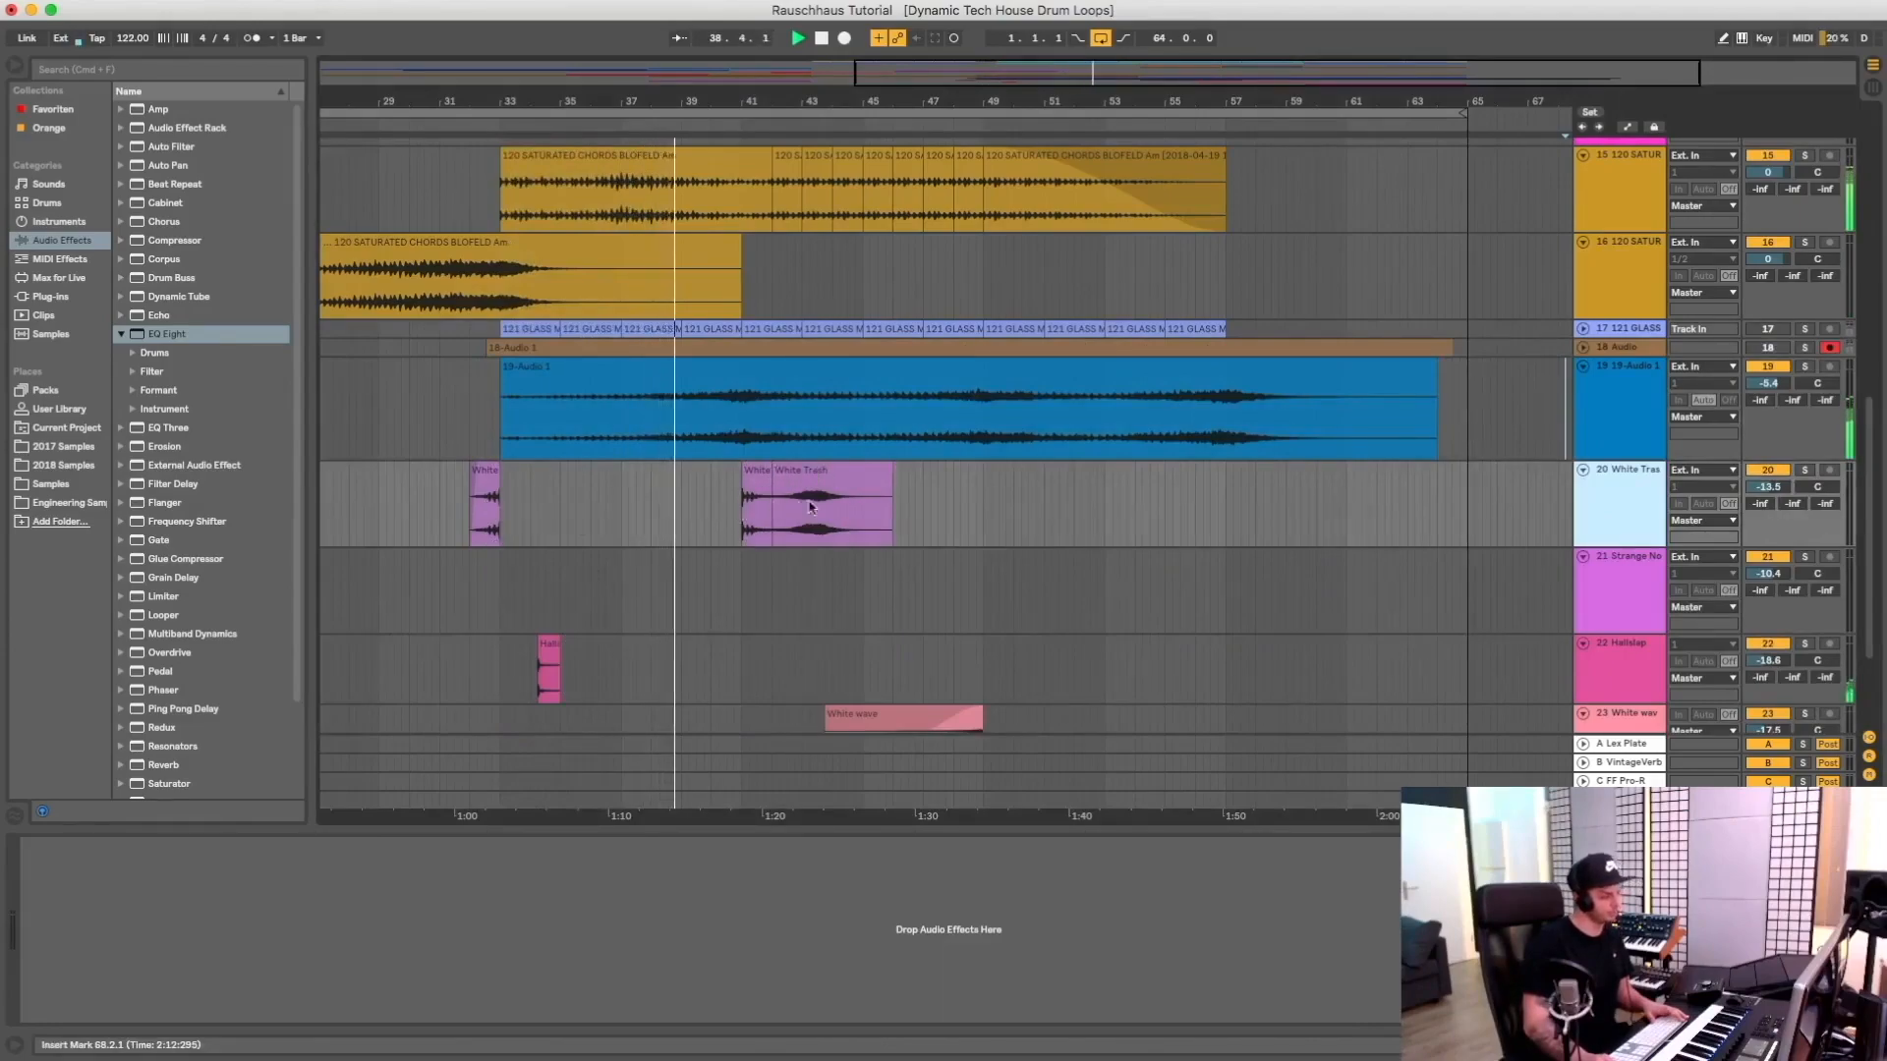
left_click(747, 515)
left_click(747, 515)
left_click(813, 515)
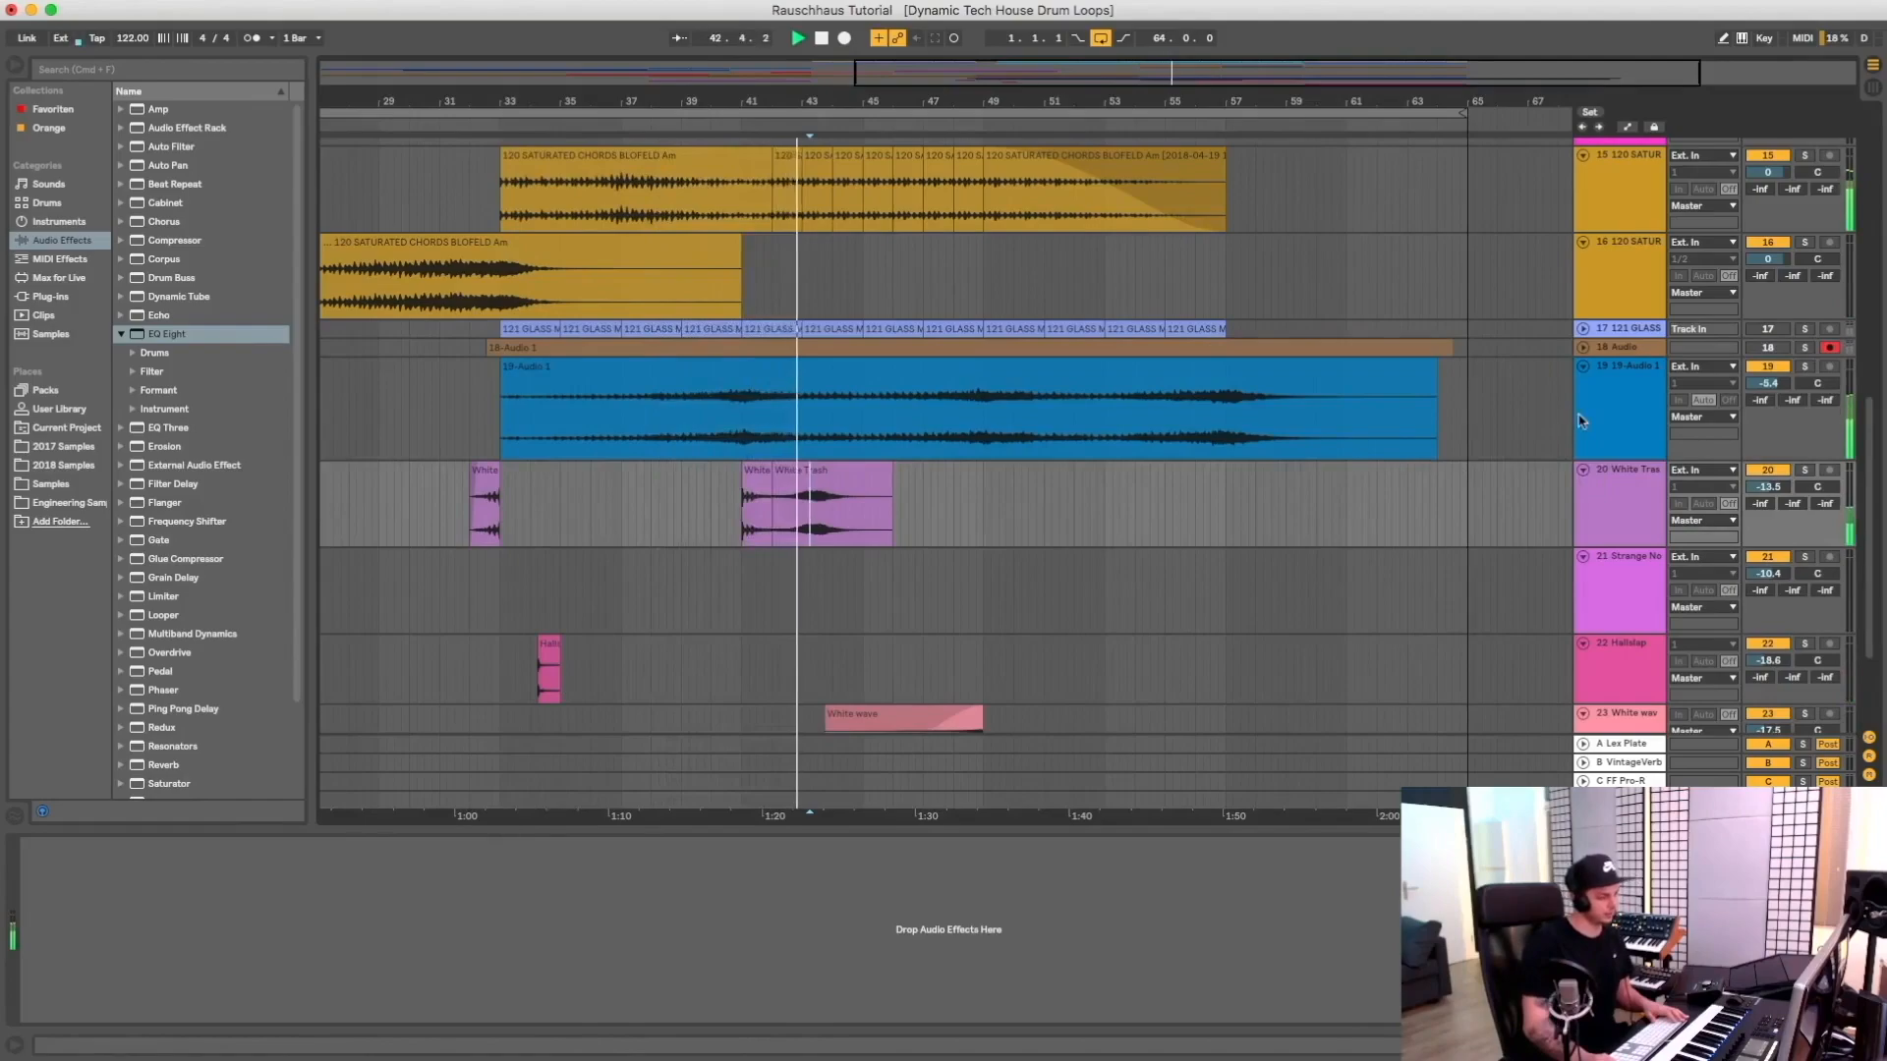
scroll(1577, 419, "down", 3)
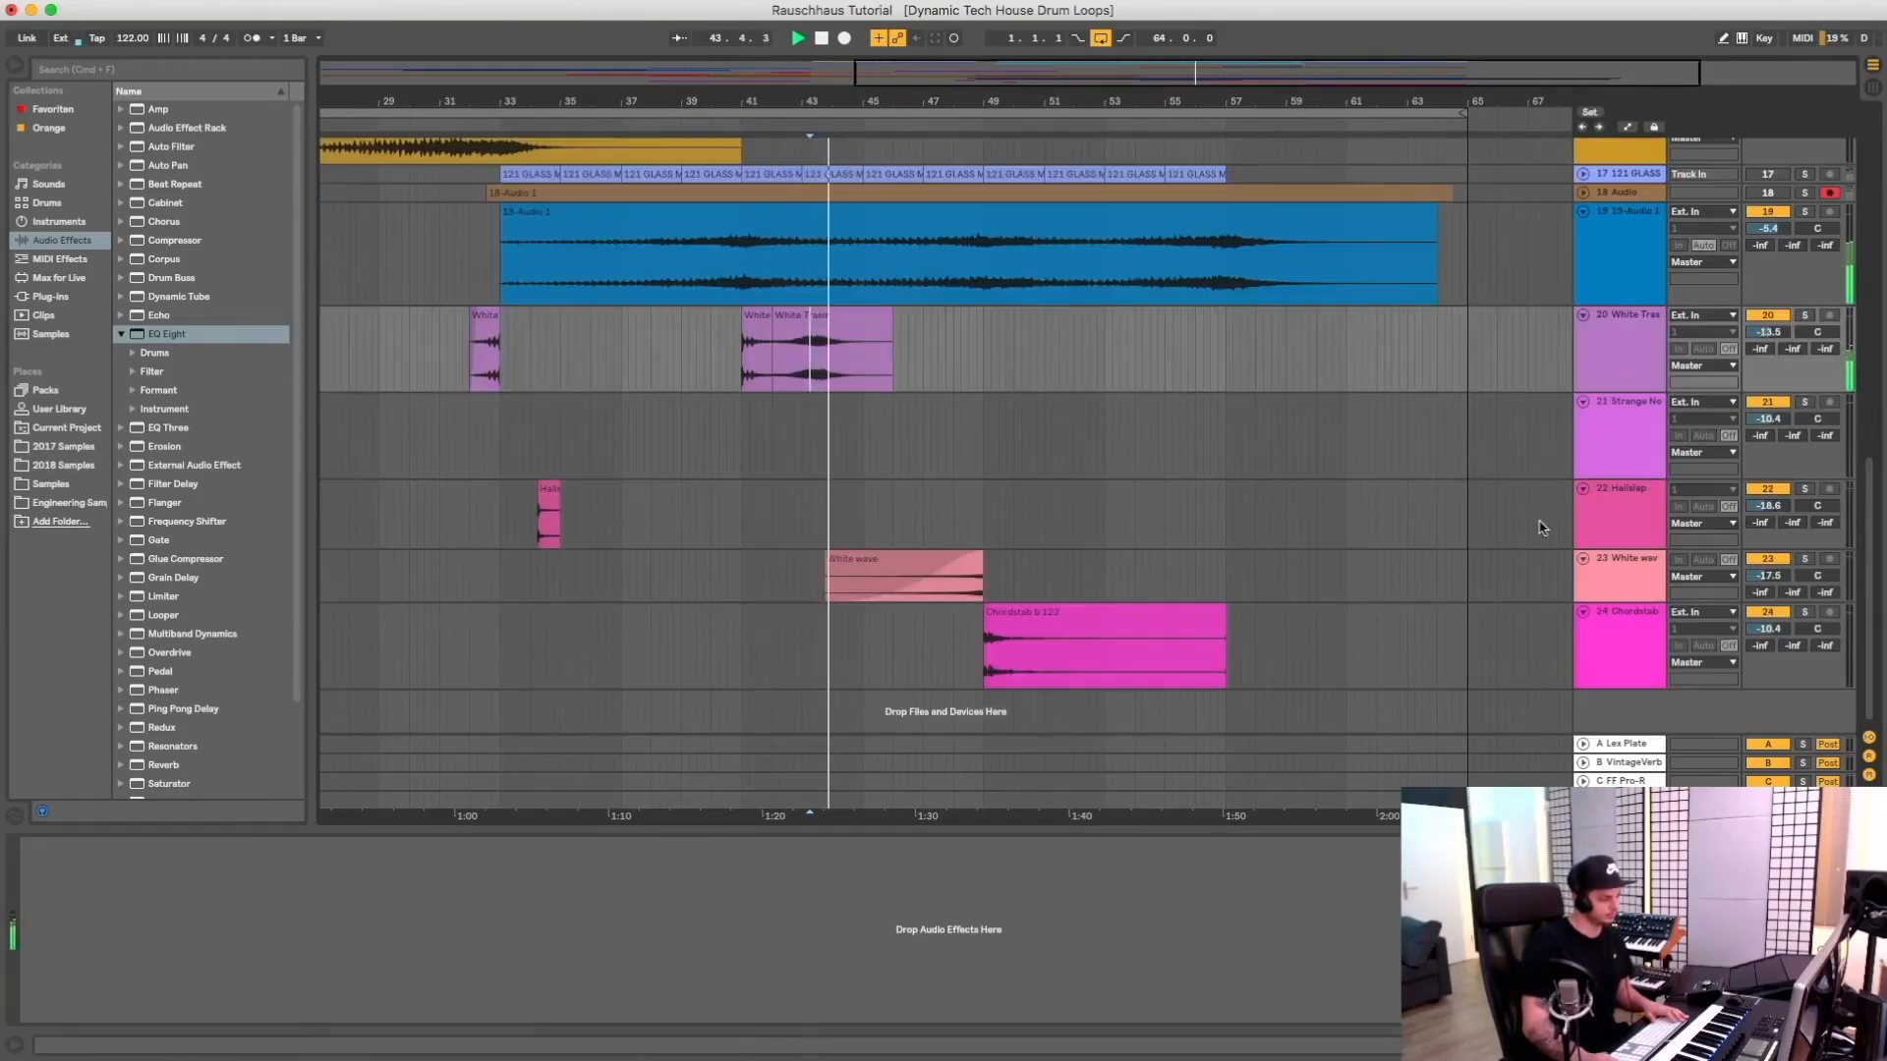
scroll(1548, 525, "up", 10)
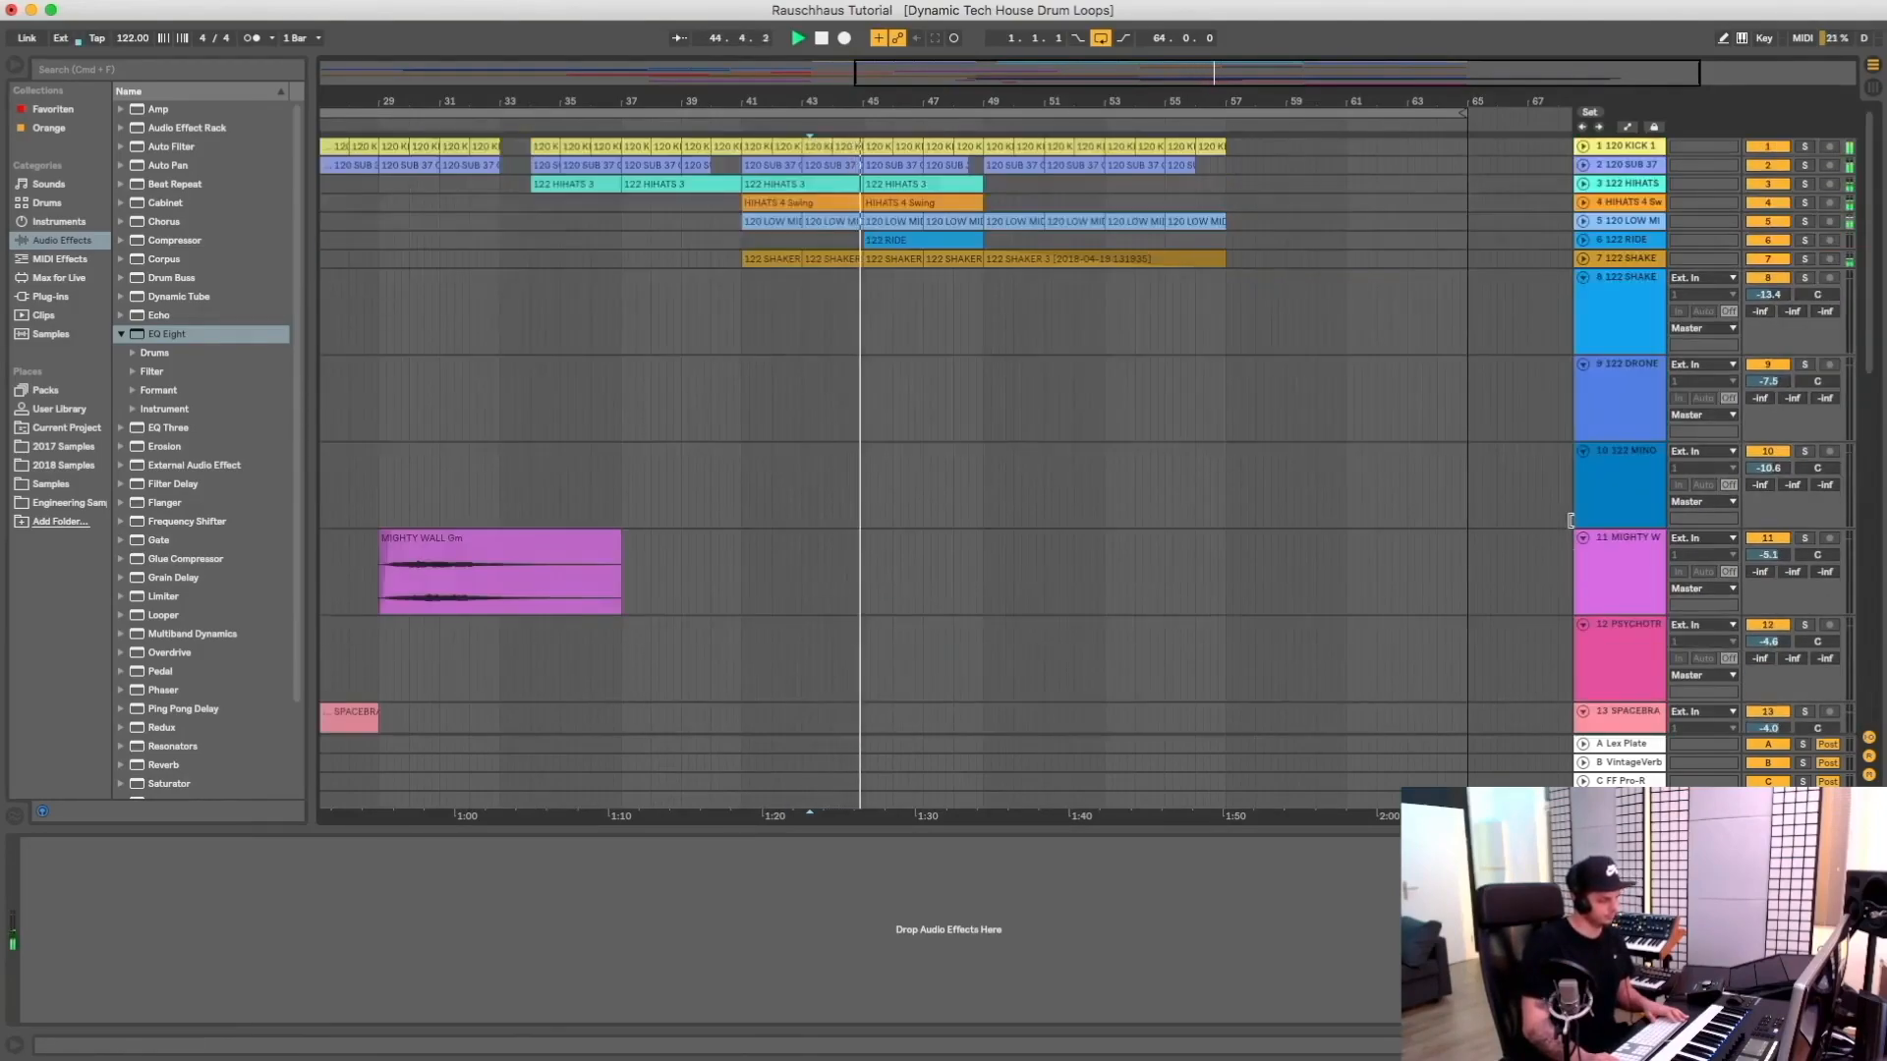
scroll(1571, 521, "down", 10)
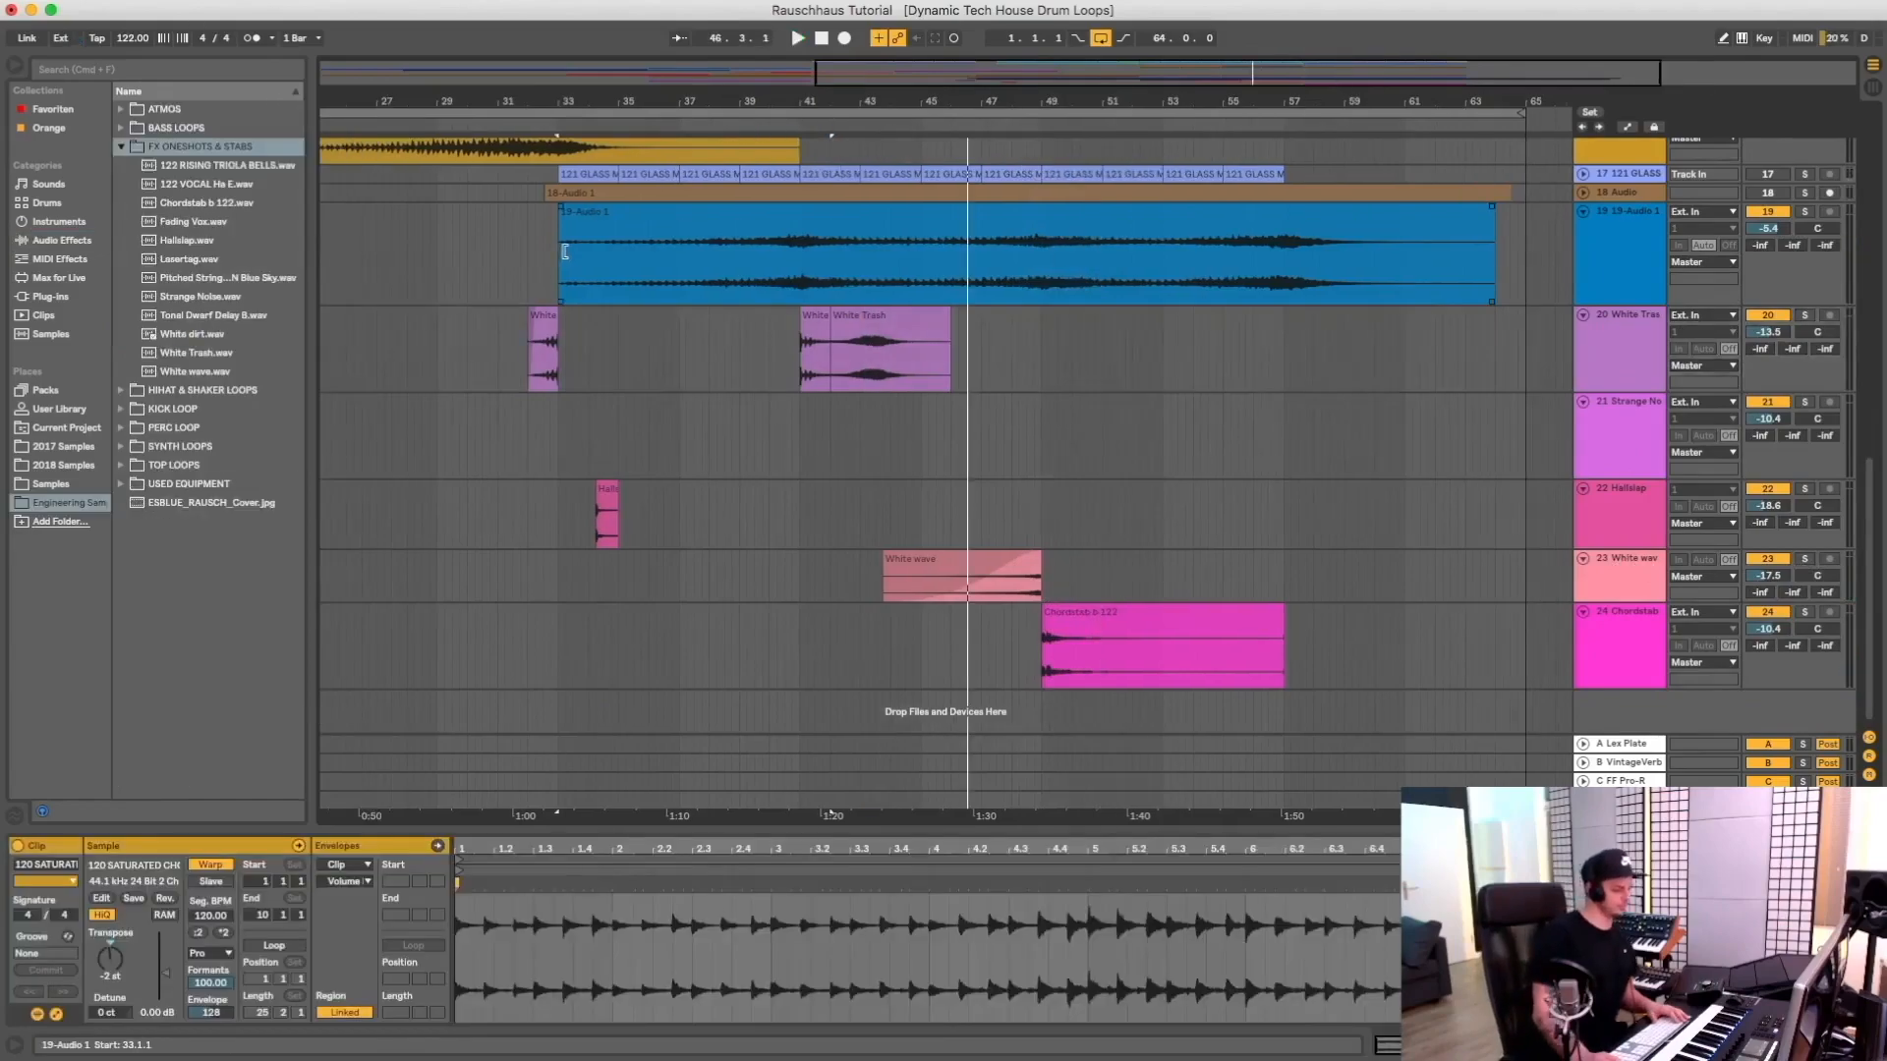
Select the White wave and Chordstab b 122 clips together to show the transition into bar 49
scroll(763, 613, "up", 2)
scroll(764, 613, "right", 3)
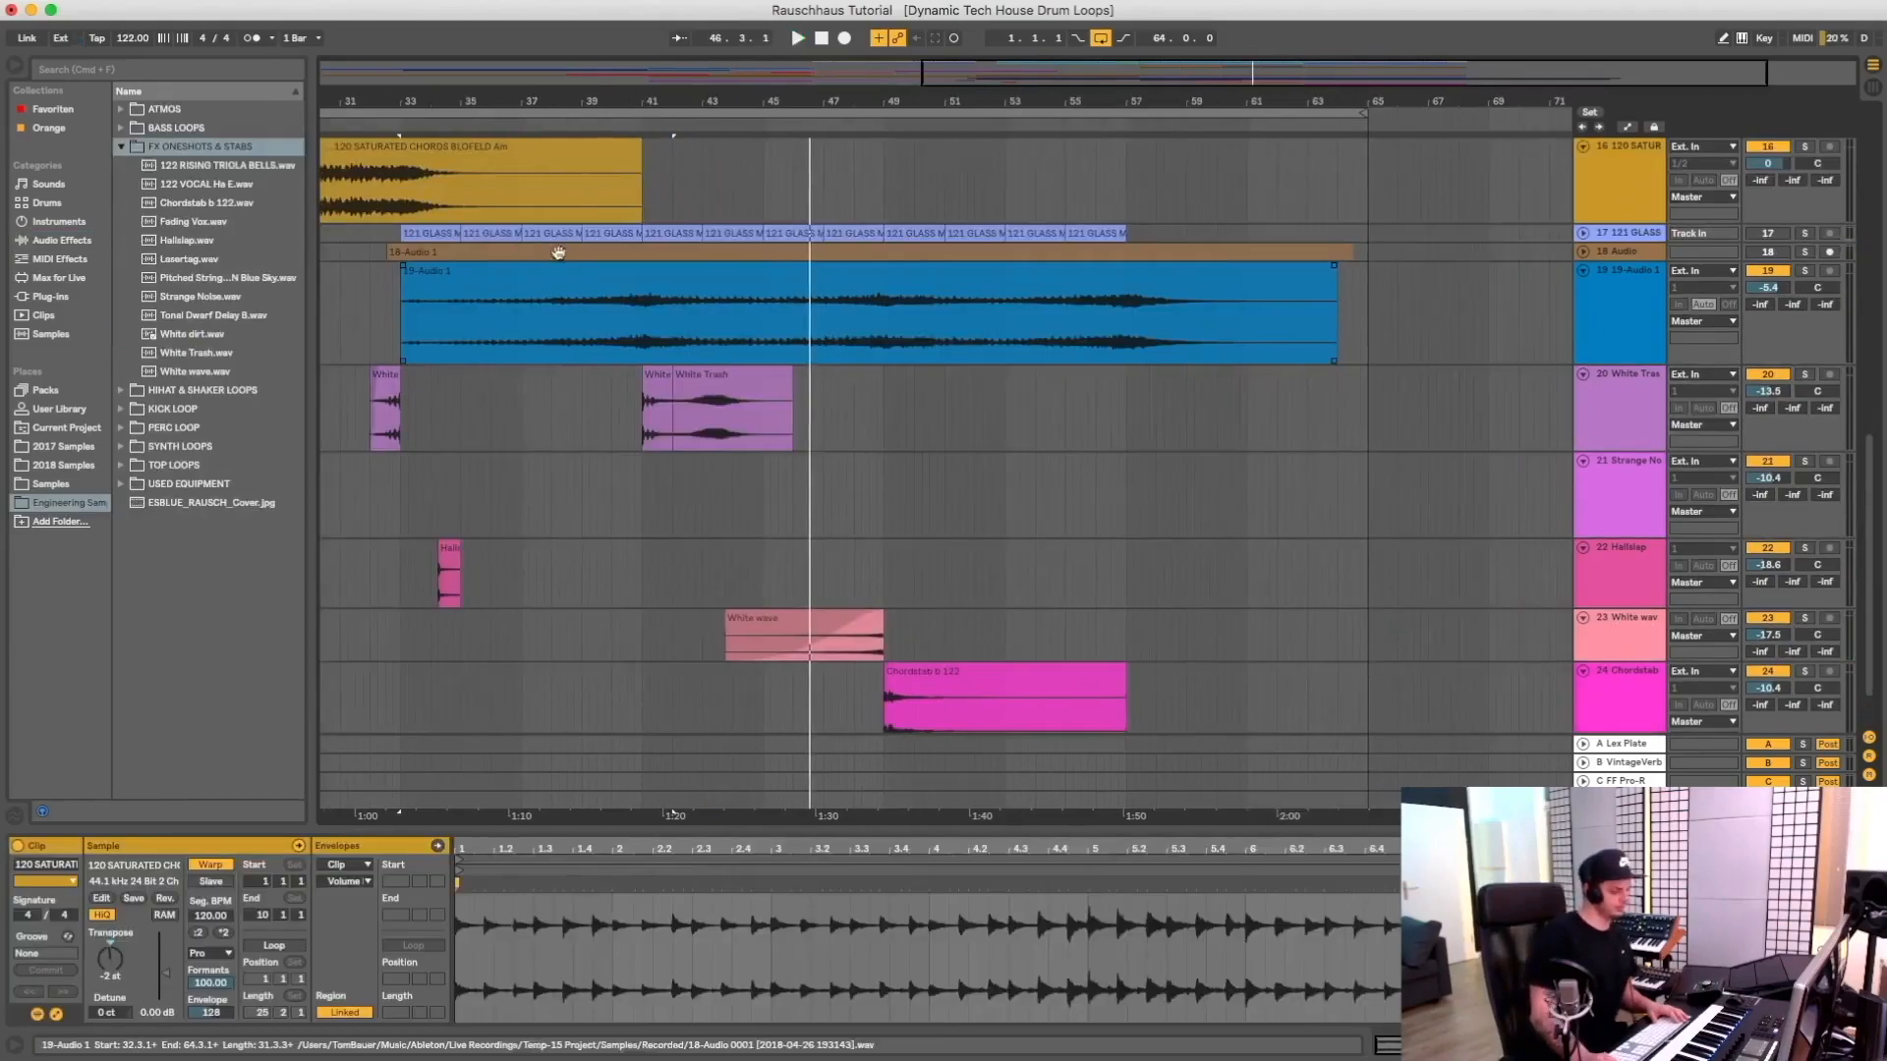
left_click(764, 613)
left_click(1042, 699, "shift")
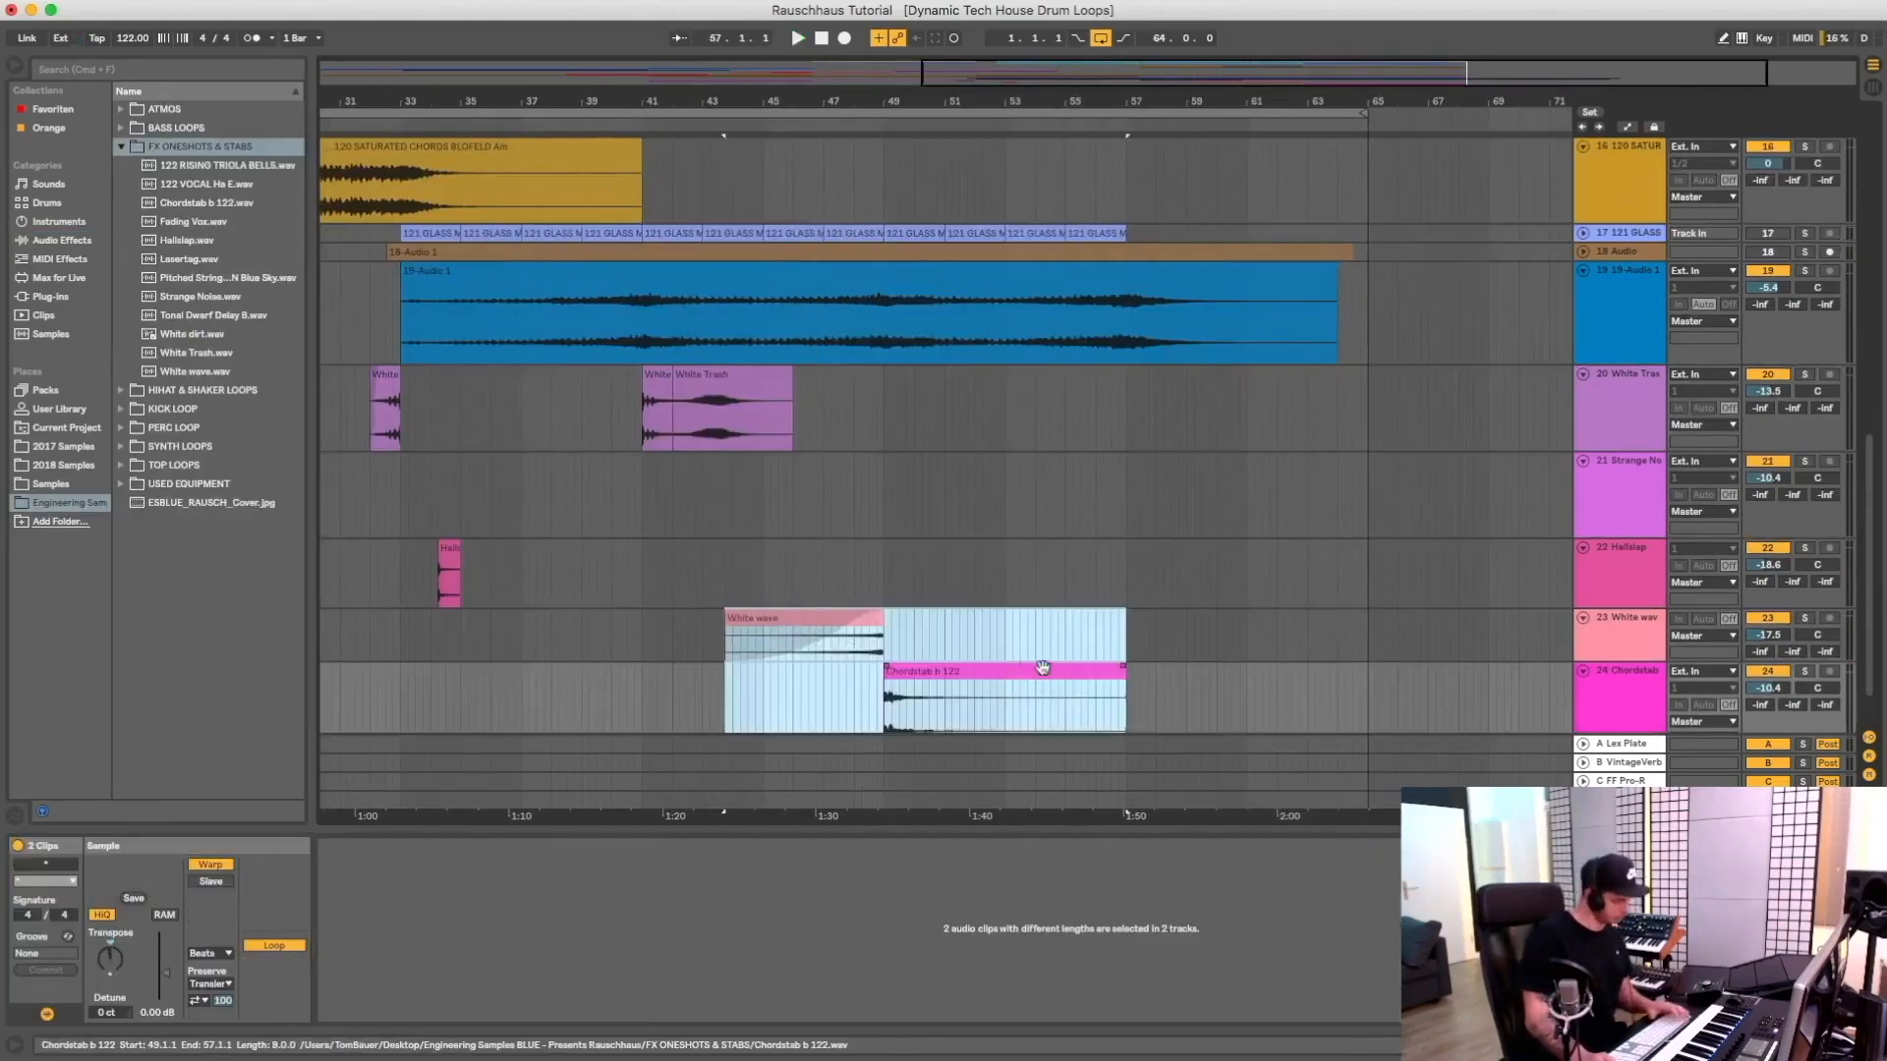
Play the transition from 48.2.1 and review all tracks with the whole arrangement in view
left_click(861, 577)
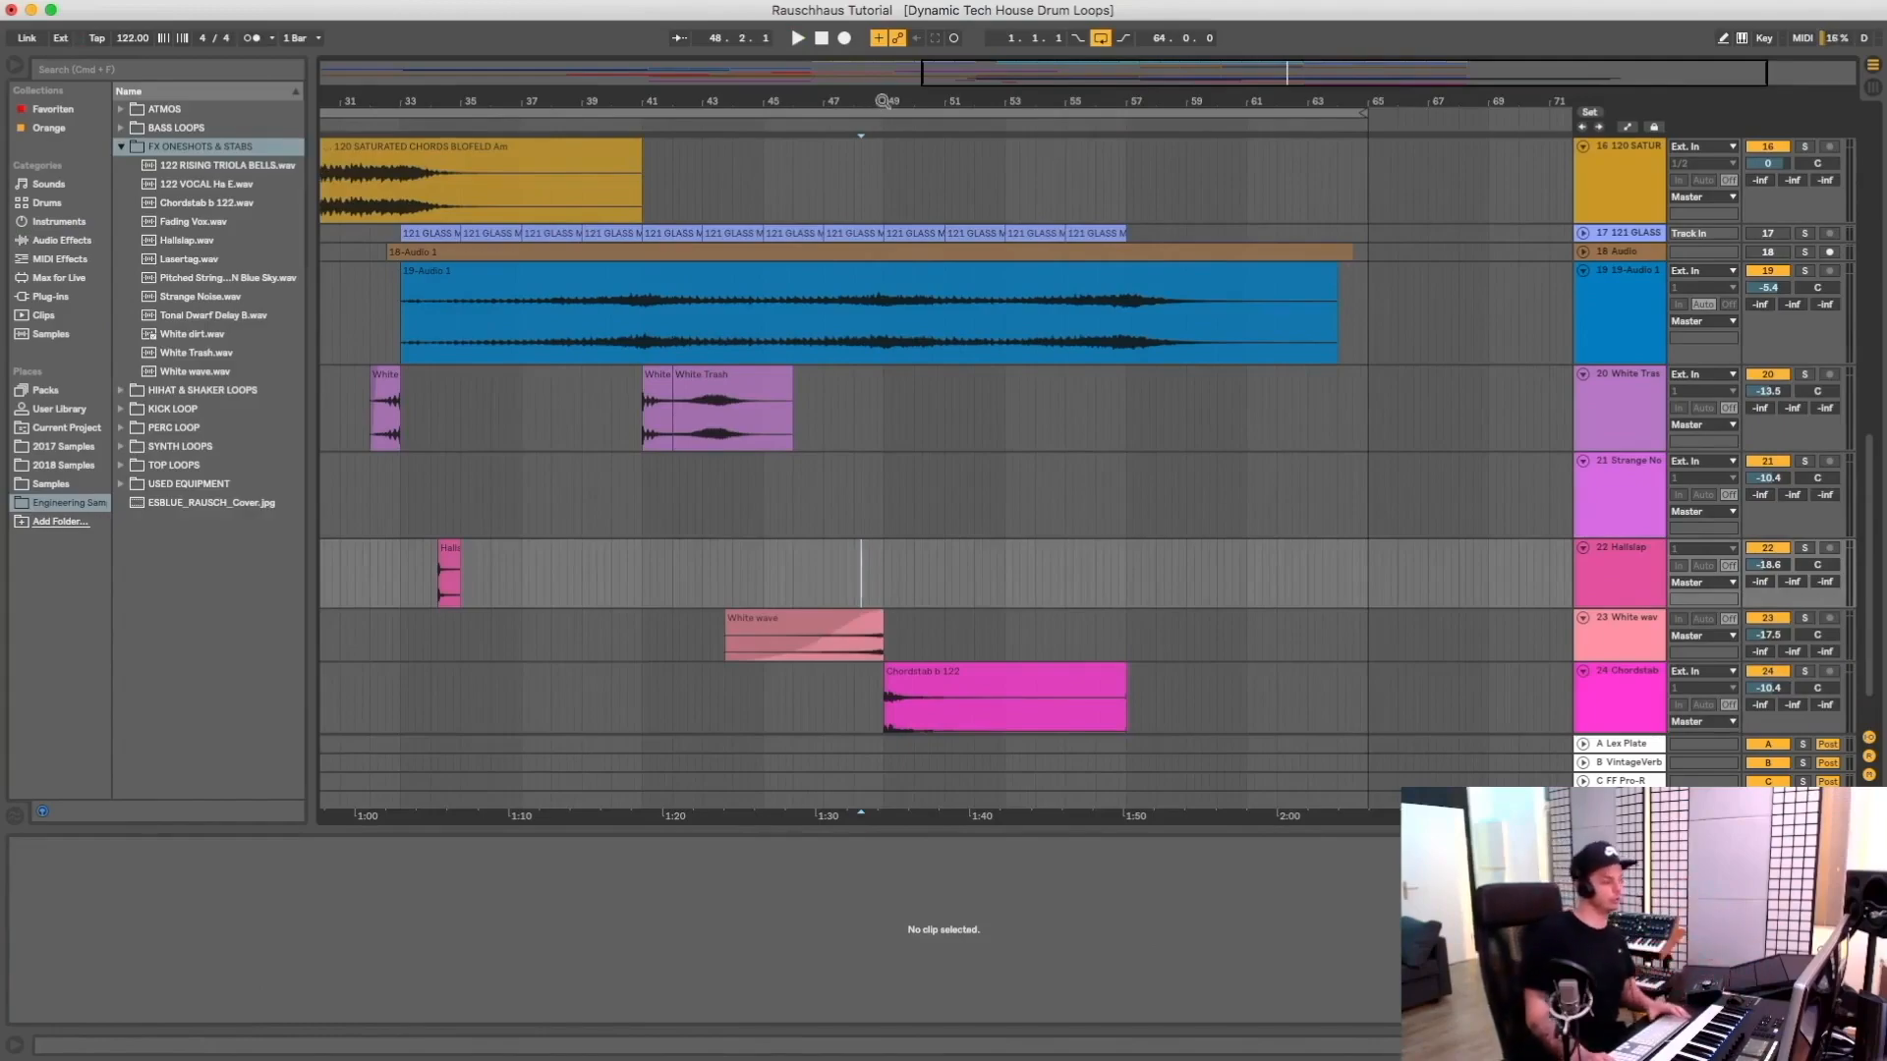
left_click_drag(883, 101, 882, 54)
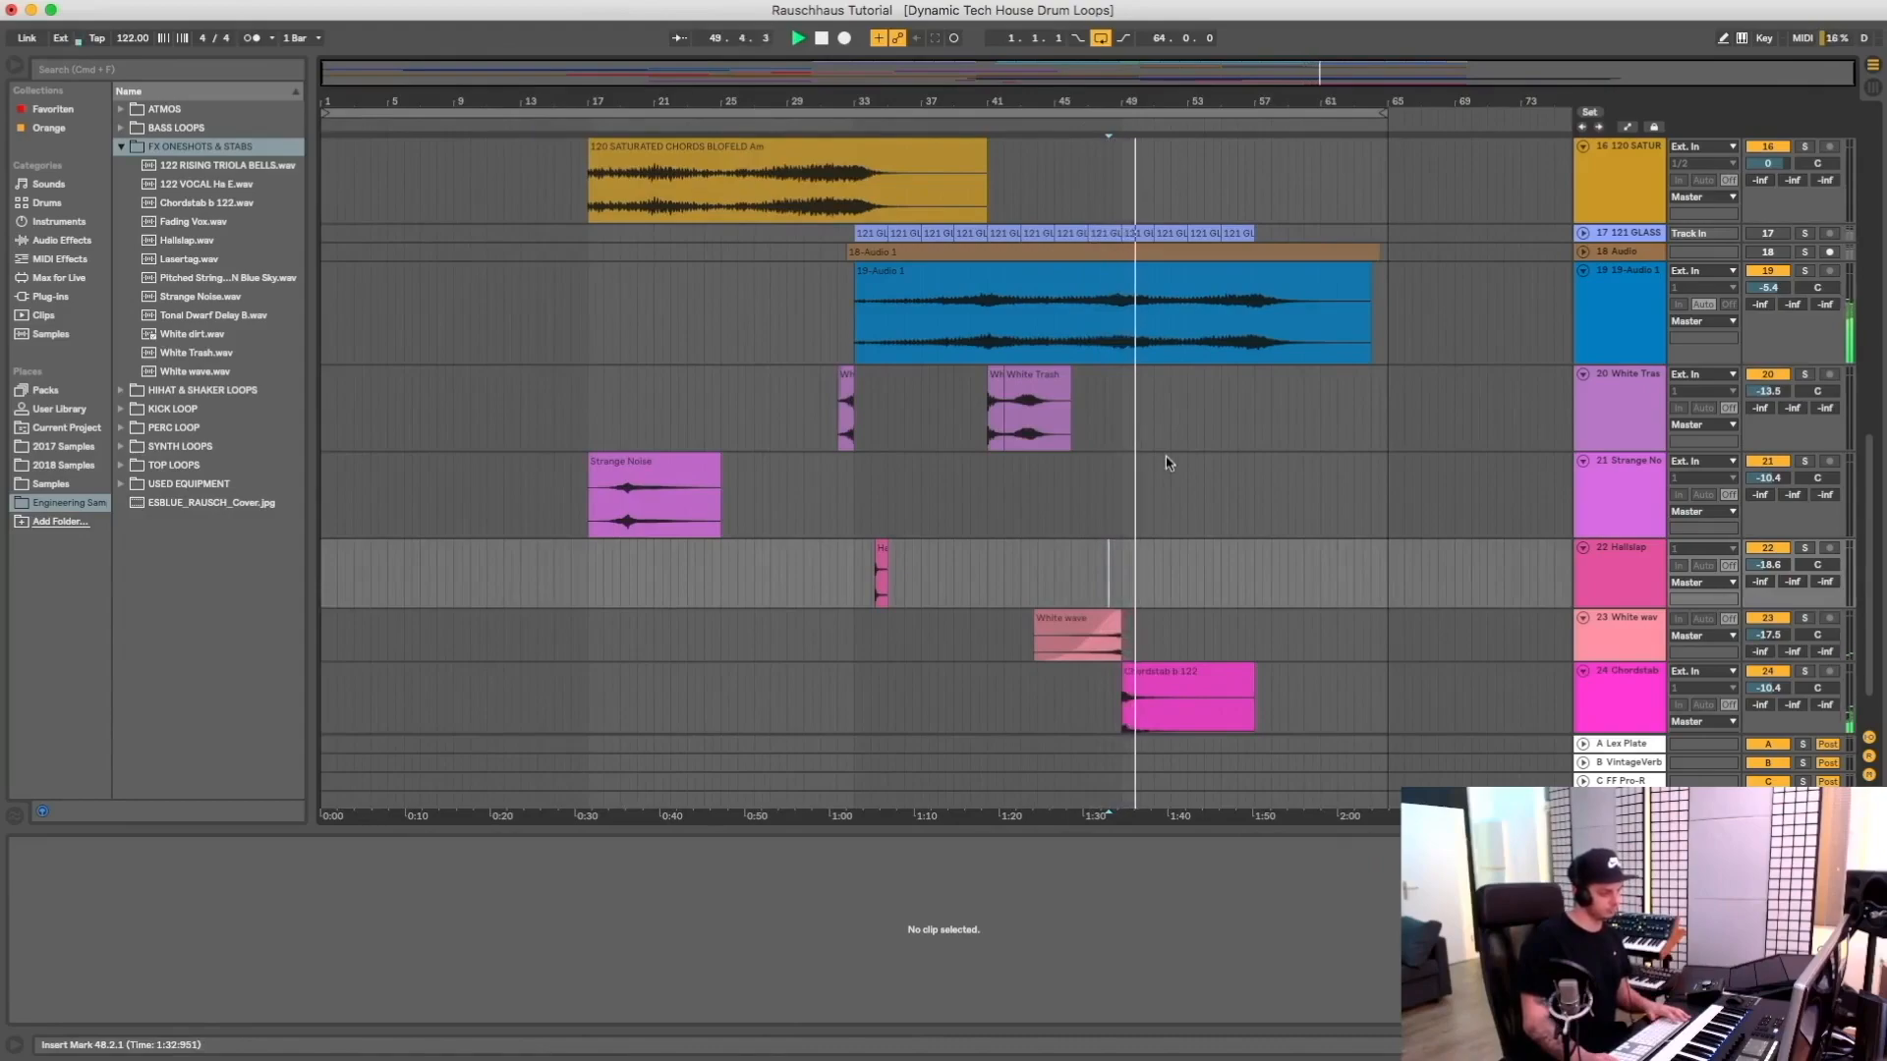
scroll(1168, 463, "up", 10)
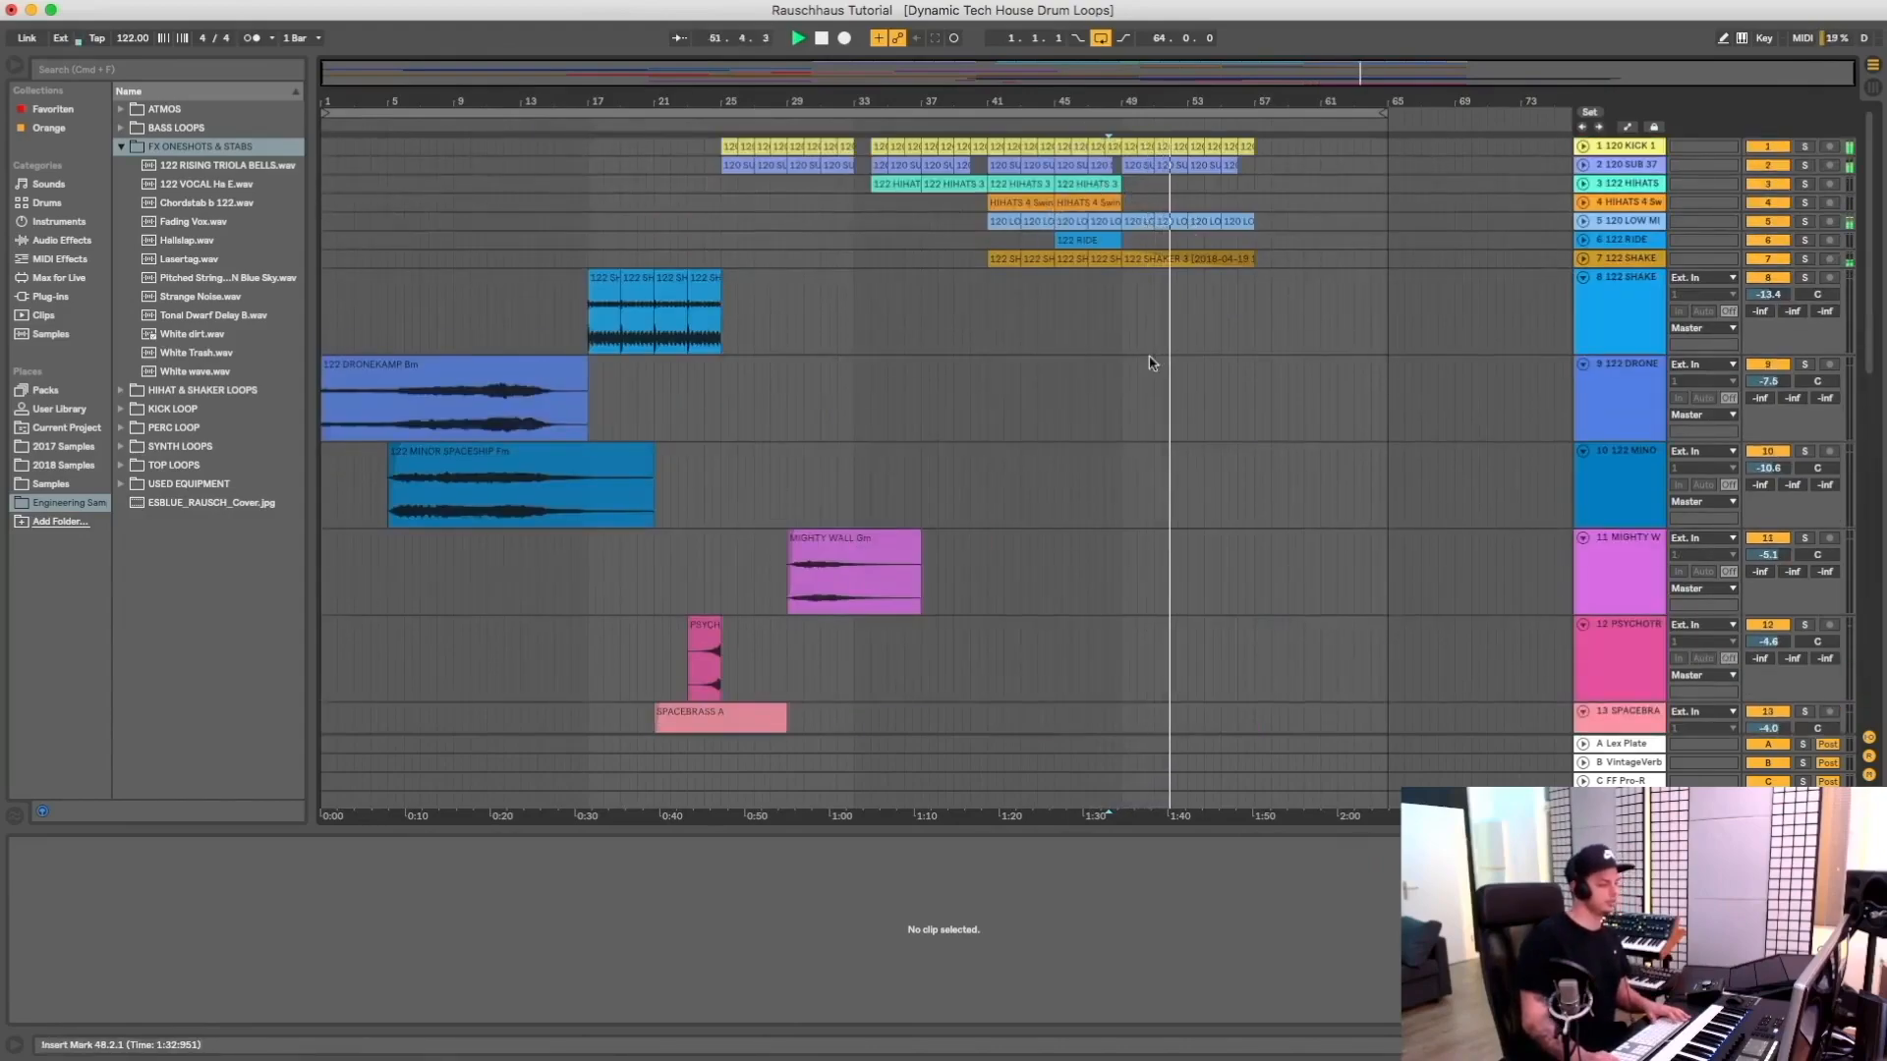
scroll(1154, 363, "down", 10)
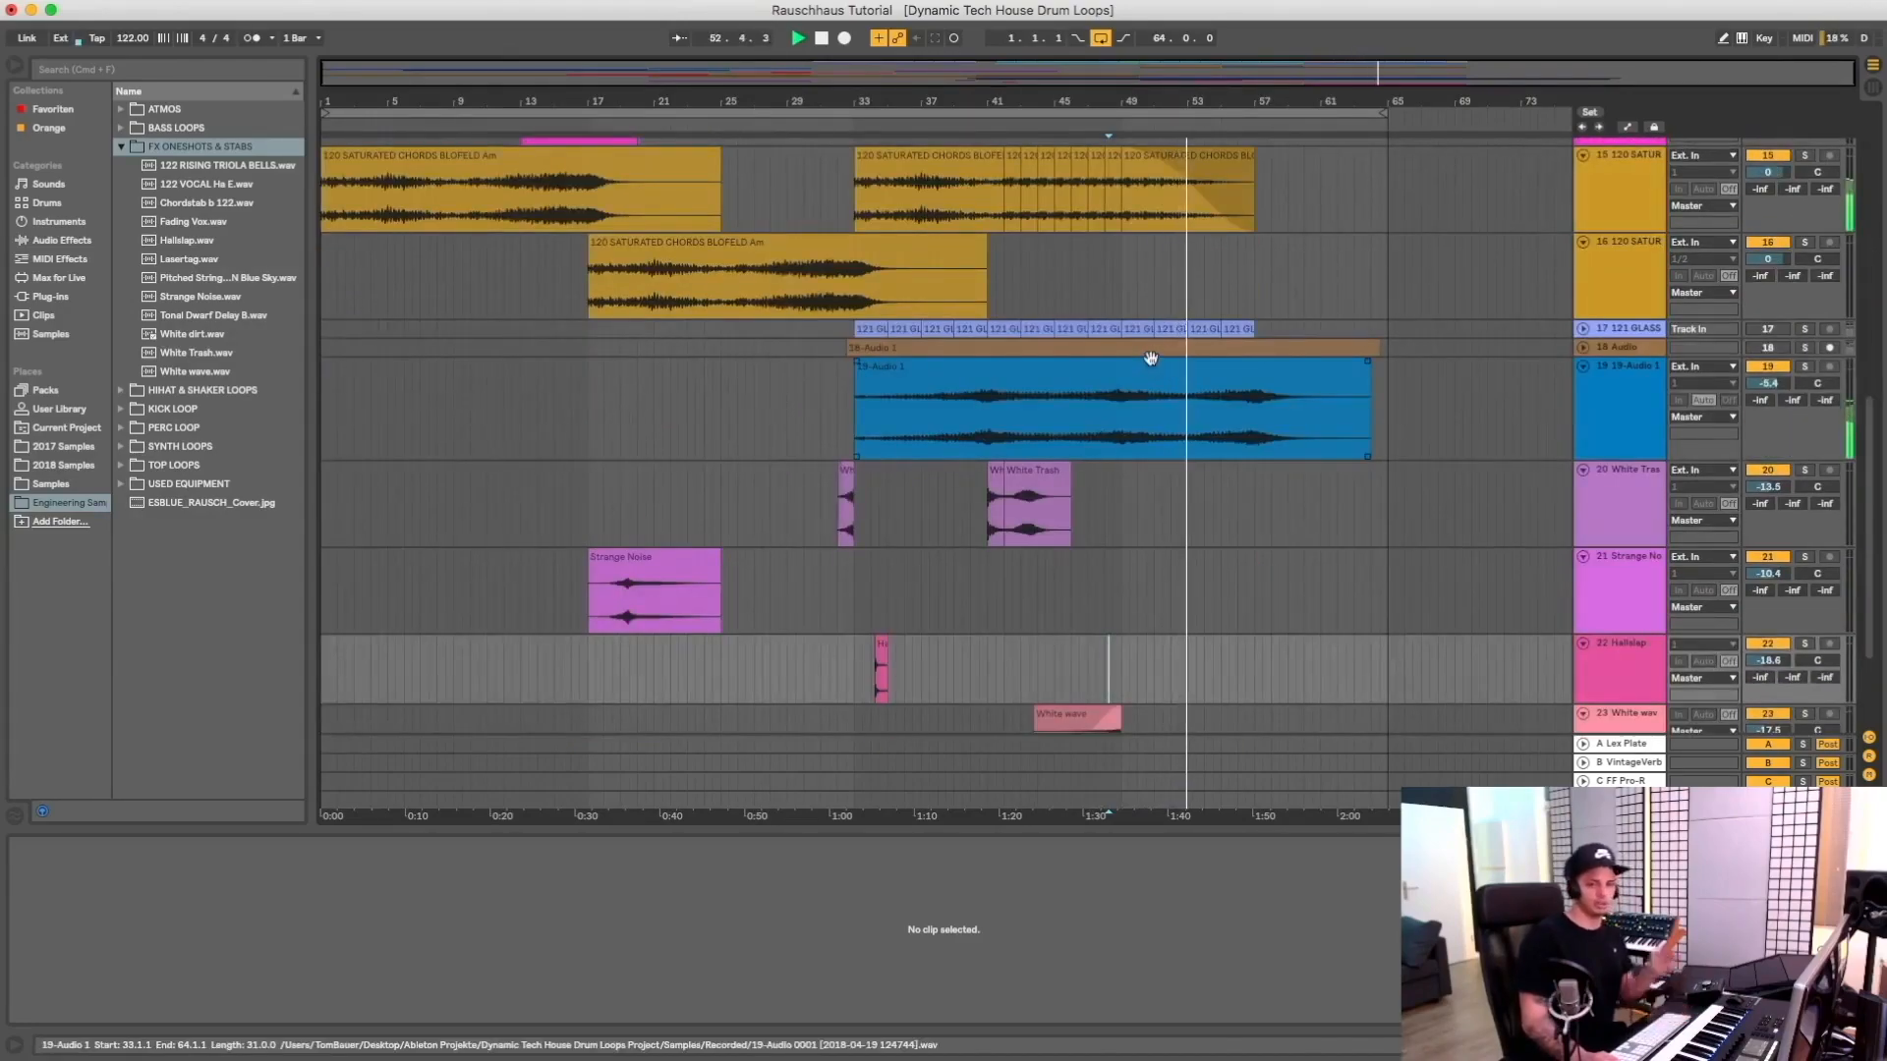